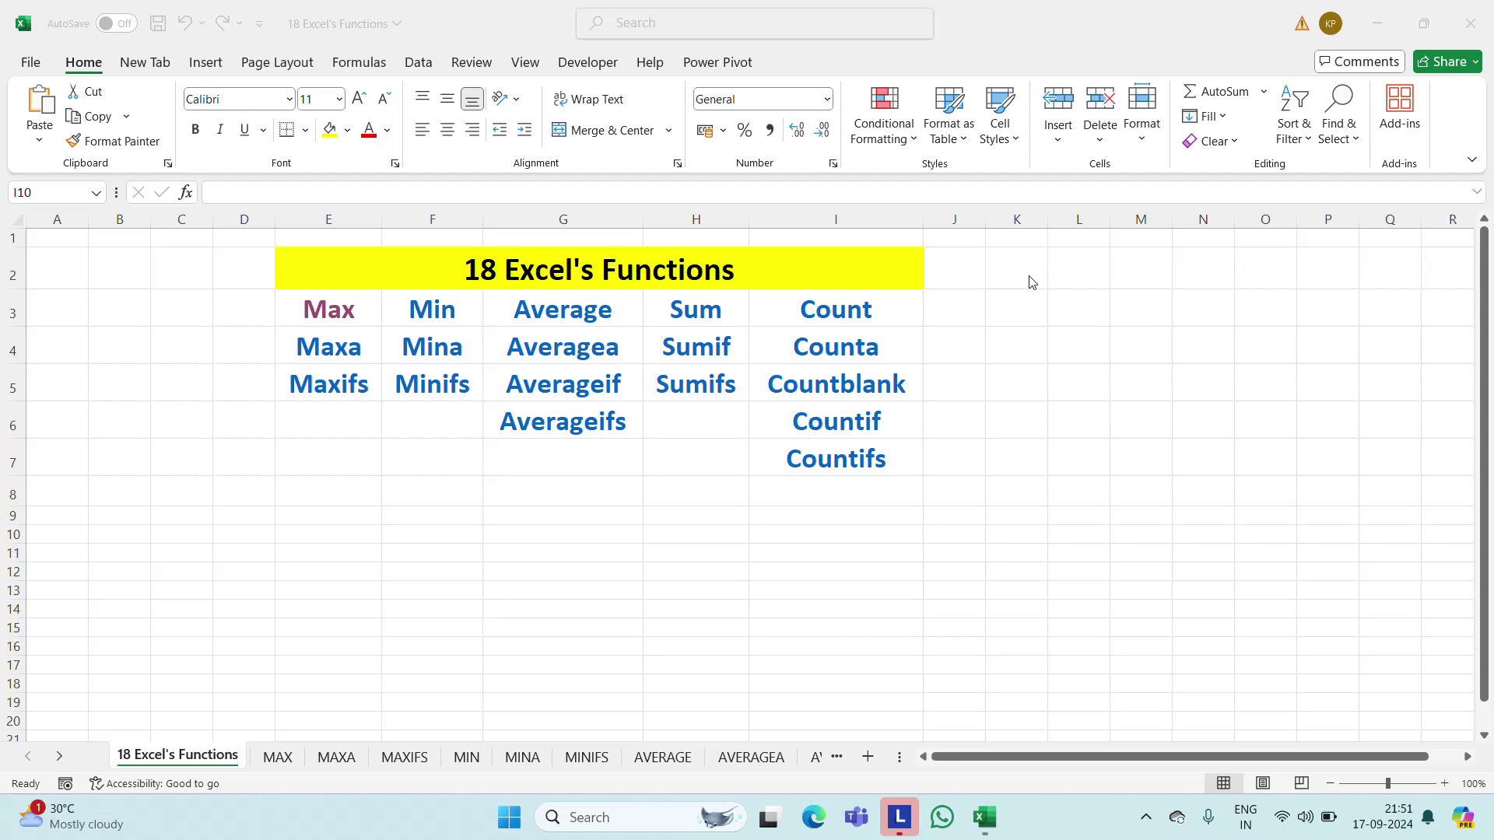
Open the MAX sheet from the function index and look over the student and subject marks table
click(330, 320)
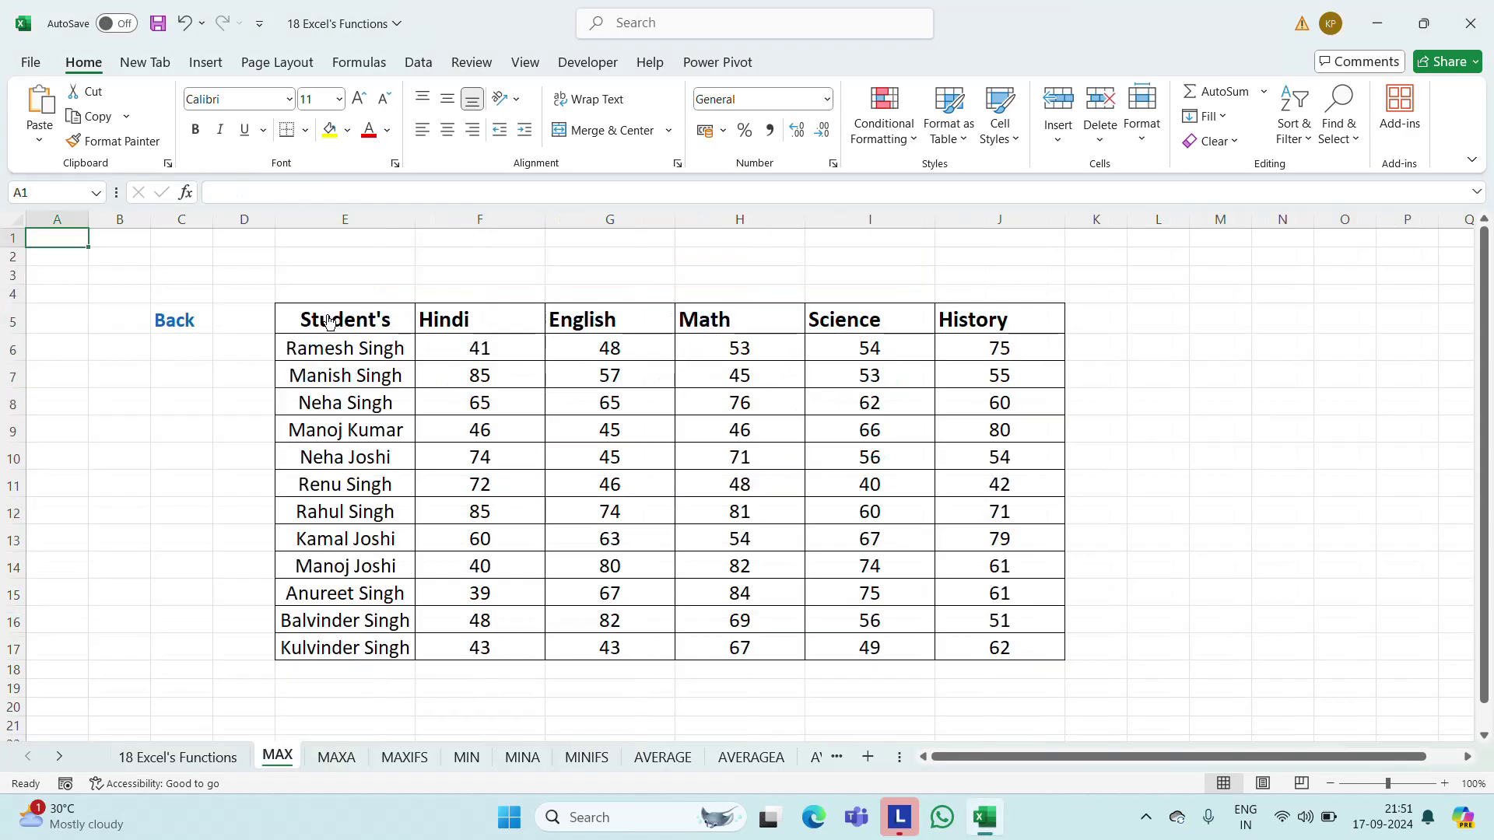
click(190, 376)
key(Right)
key(Right)
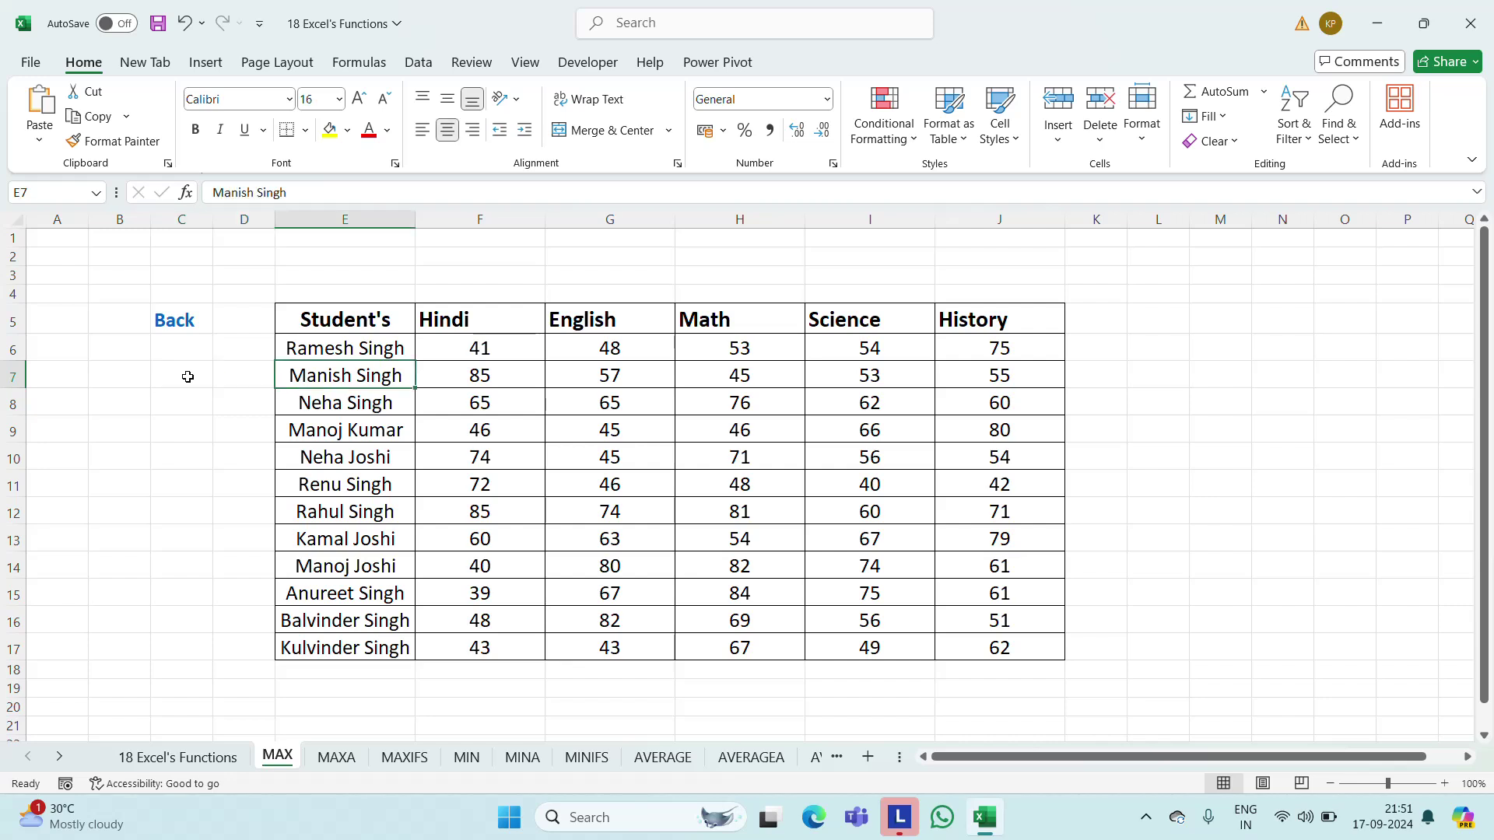
key(Up)
key(Up)
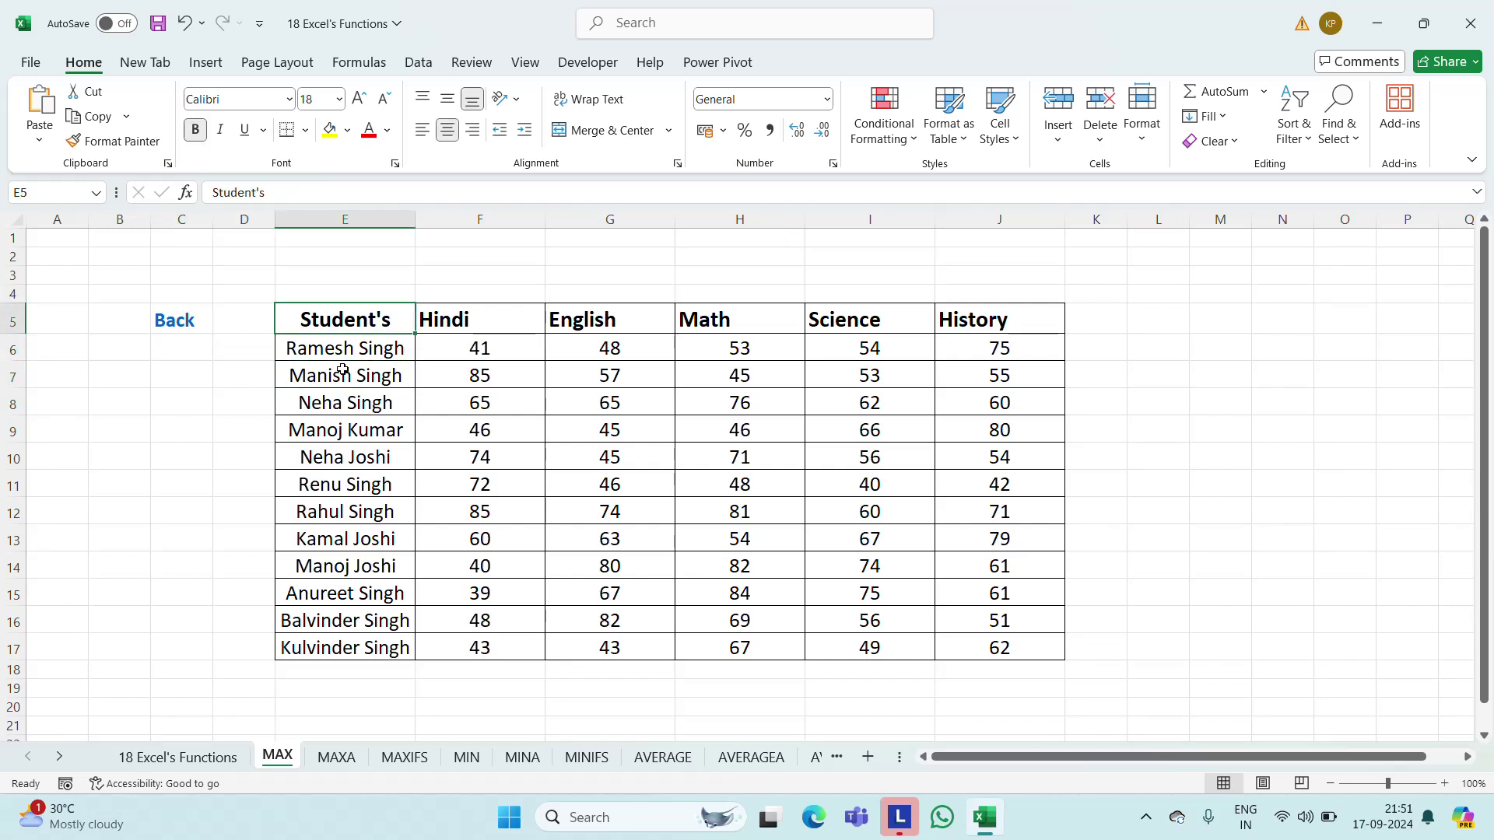
click(427, 336)
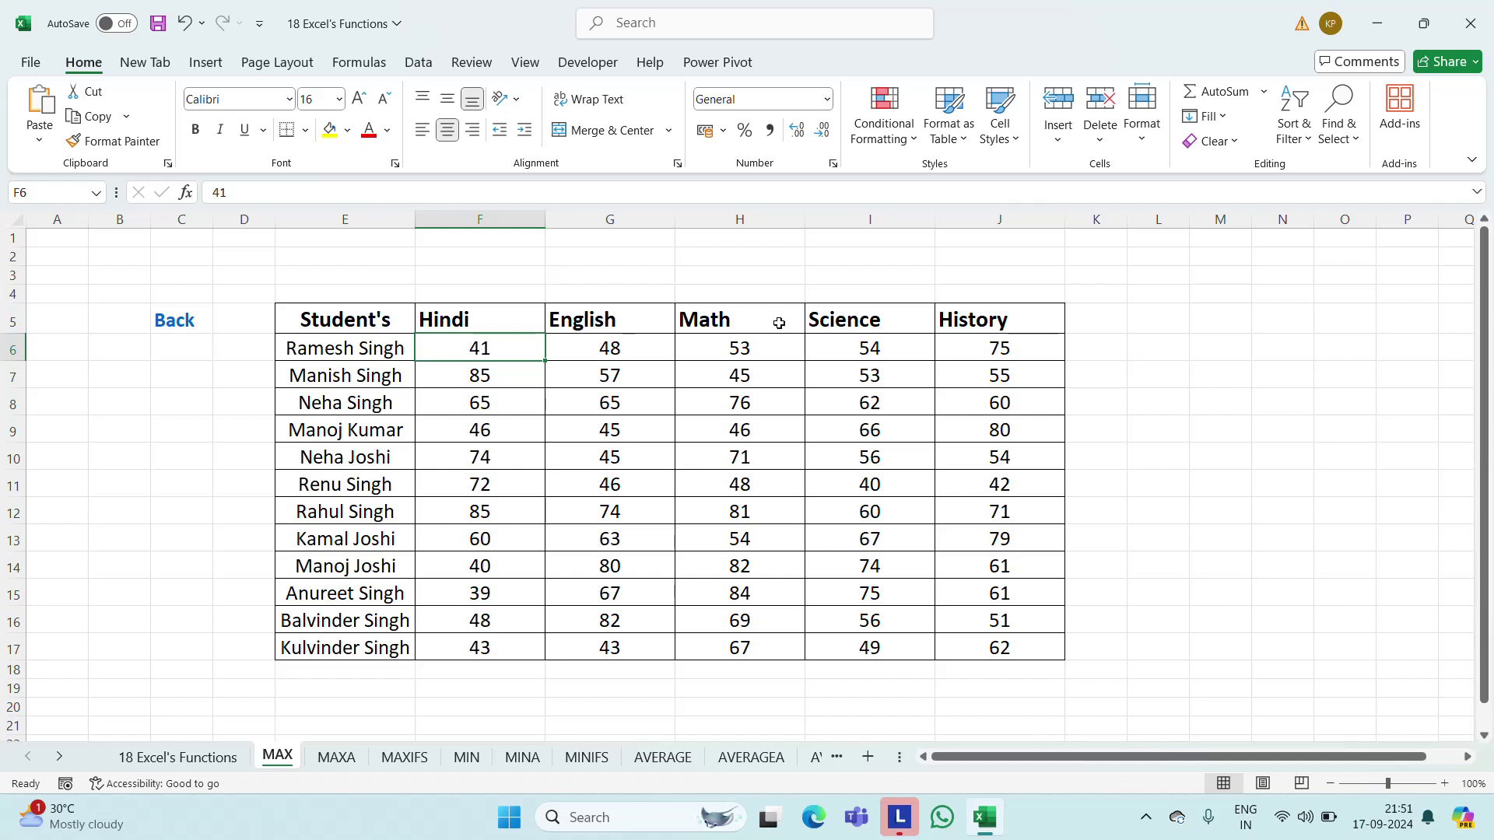
click(989, 343)
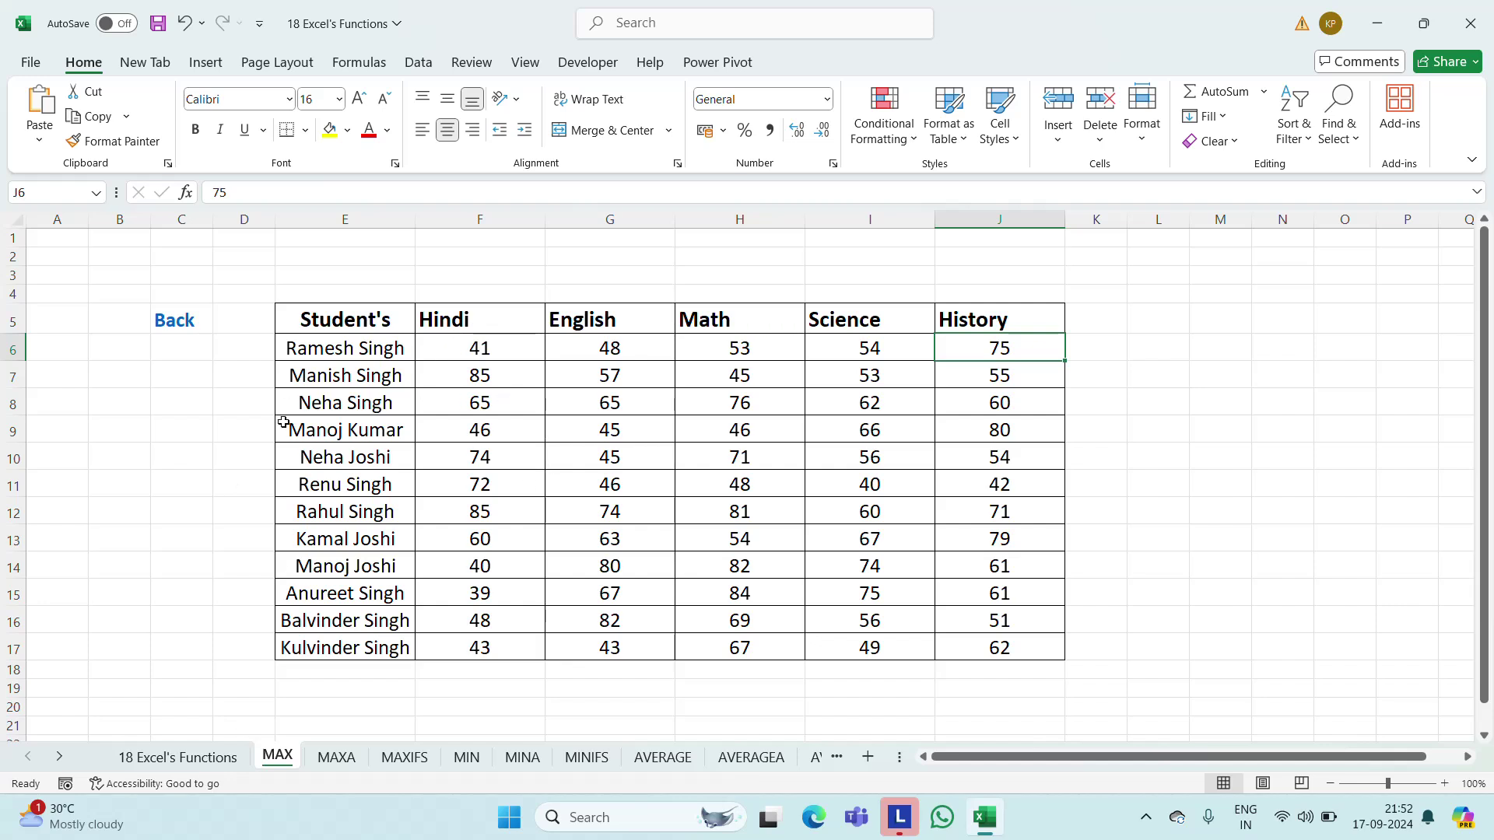
Set the font size of cell F18, below the Hindi marks, to 16
click(344, 672)
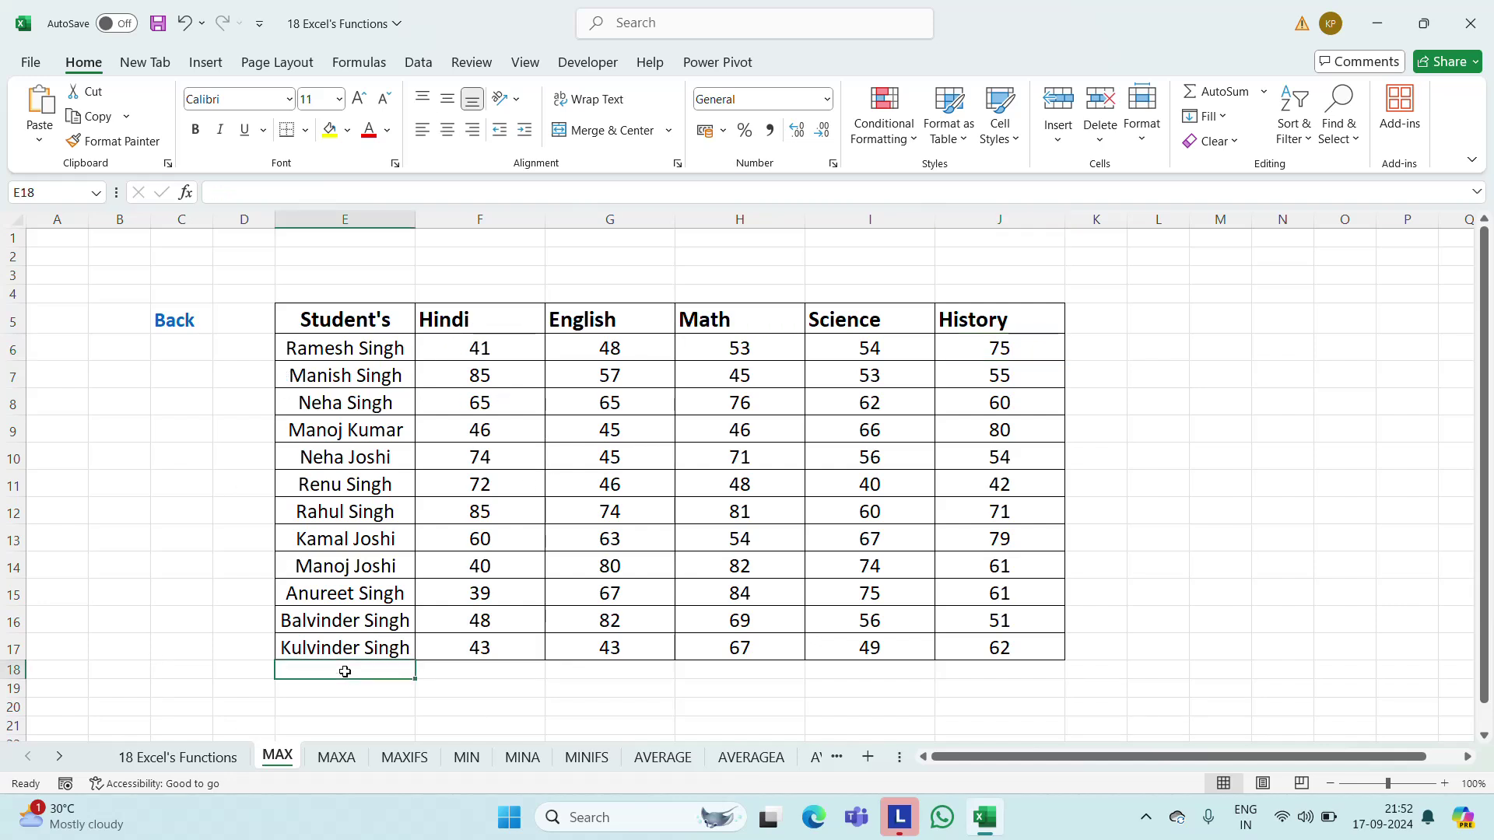
key(Right)
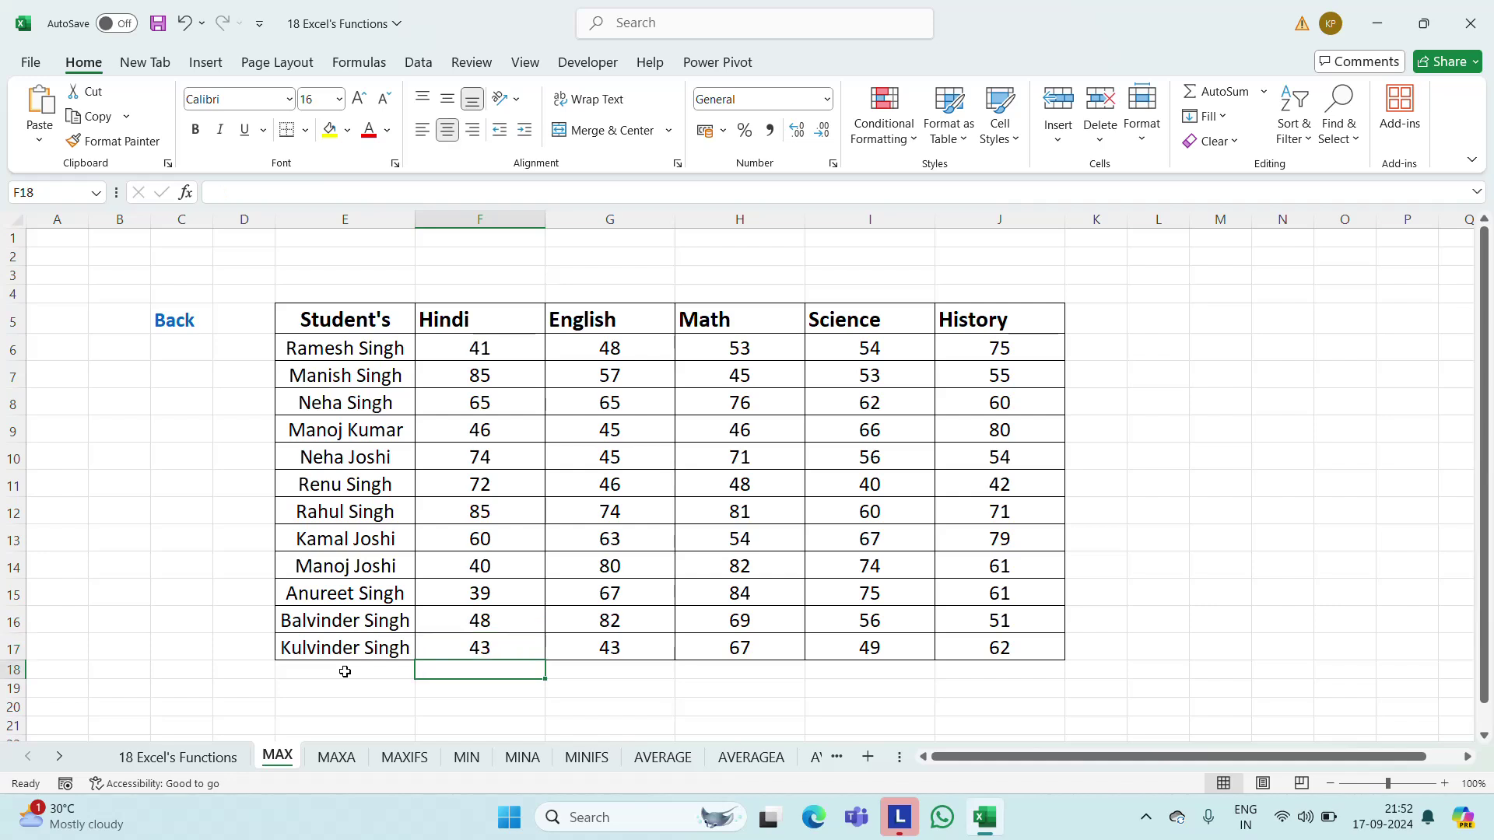
click(321, 101)
text(1)
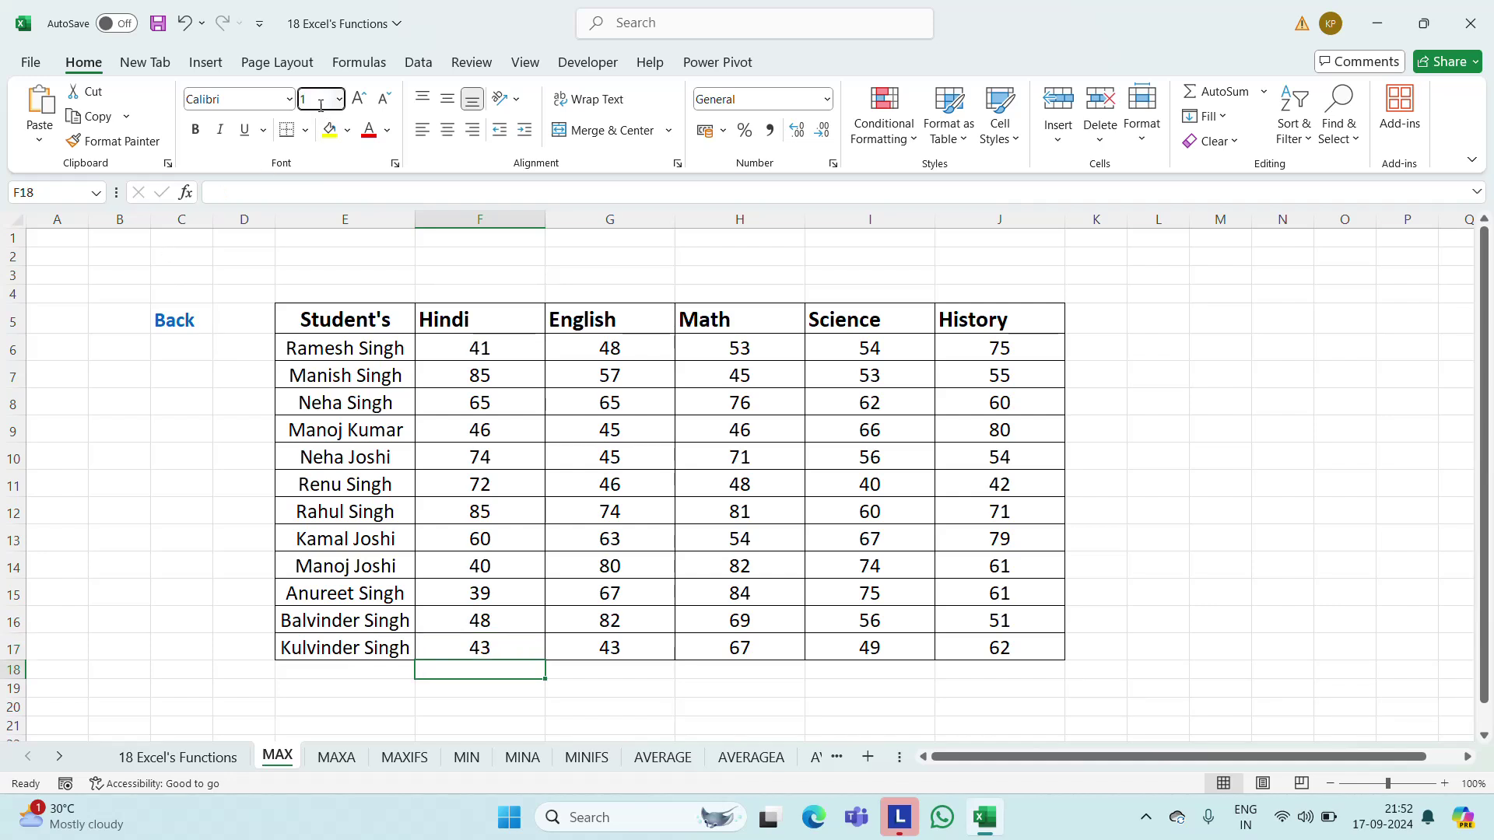
key(Return)
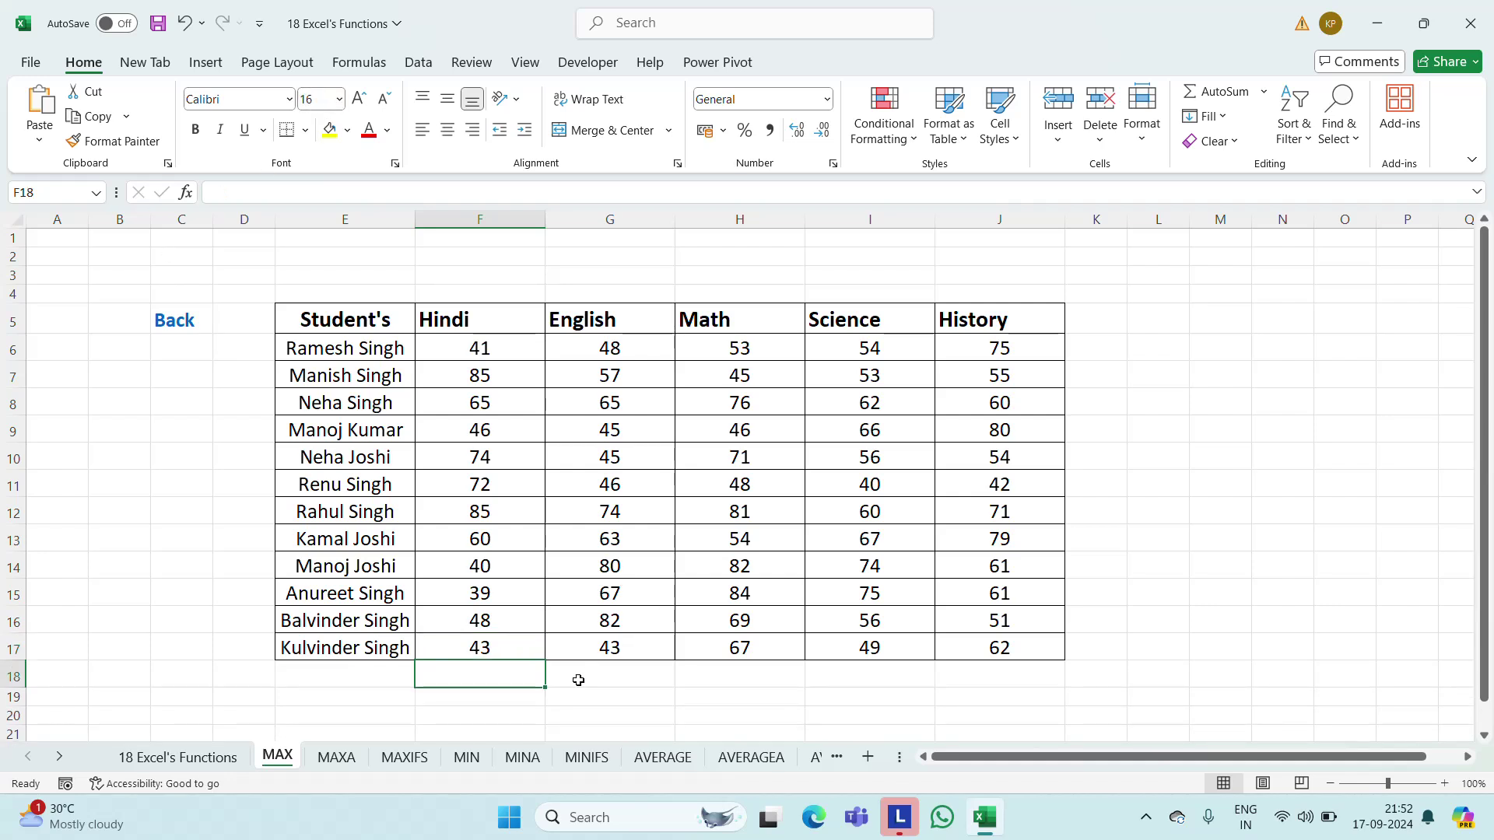
Calculate the highest Hindi mark in F18 with the formula =MAX(F6:F17)
text(=max)
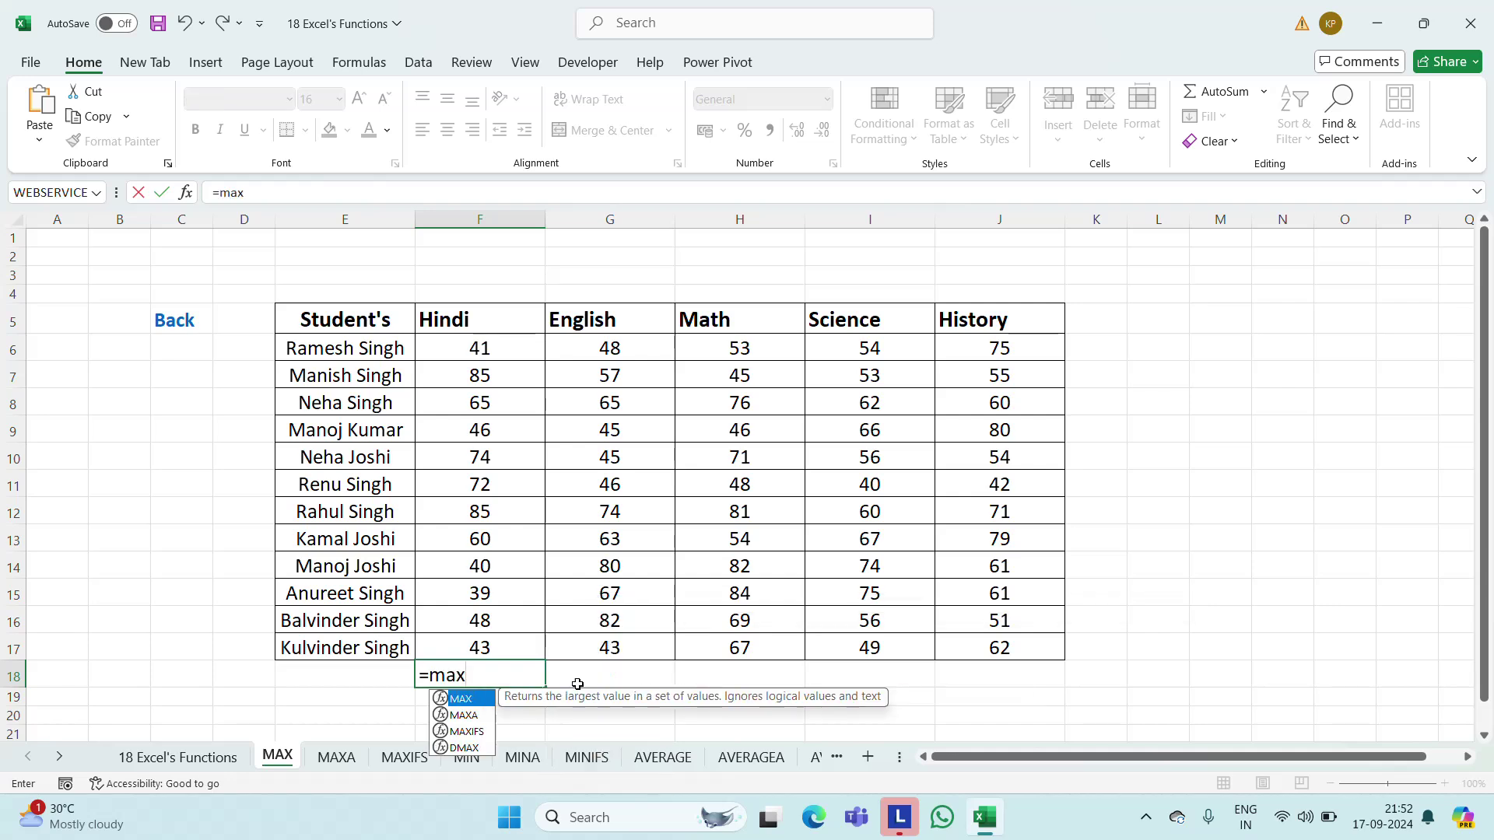
key(Tab)
key(Up)
key(Up)
key(Up)
key(Up)
key(Up)
key(Up)
key(Up)
key(Up)
key(Up)
key(Up)
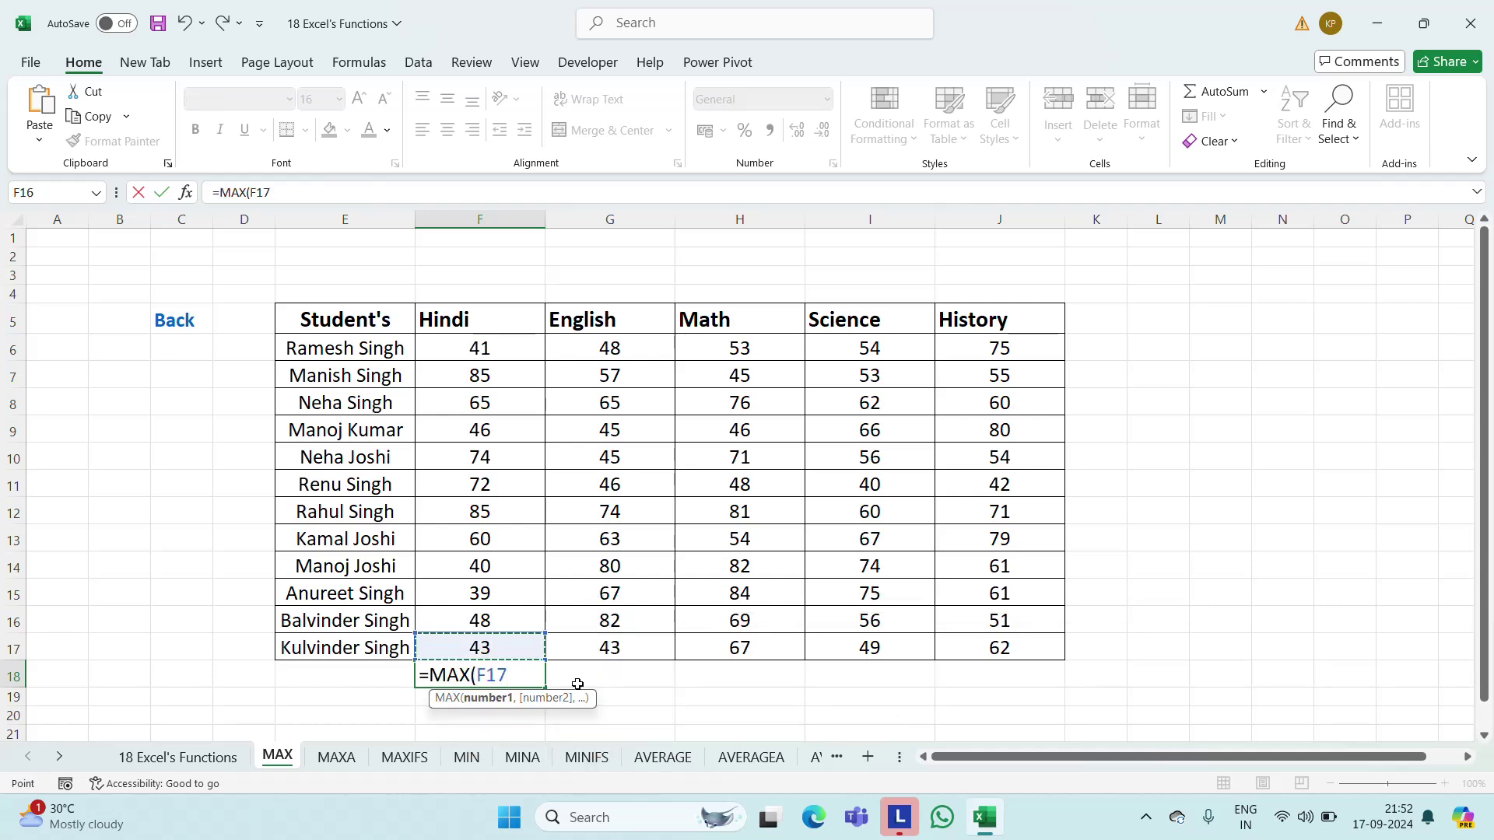
key(Up)
key(Up)
key(ctrl+shift+Down)
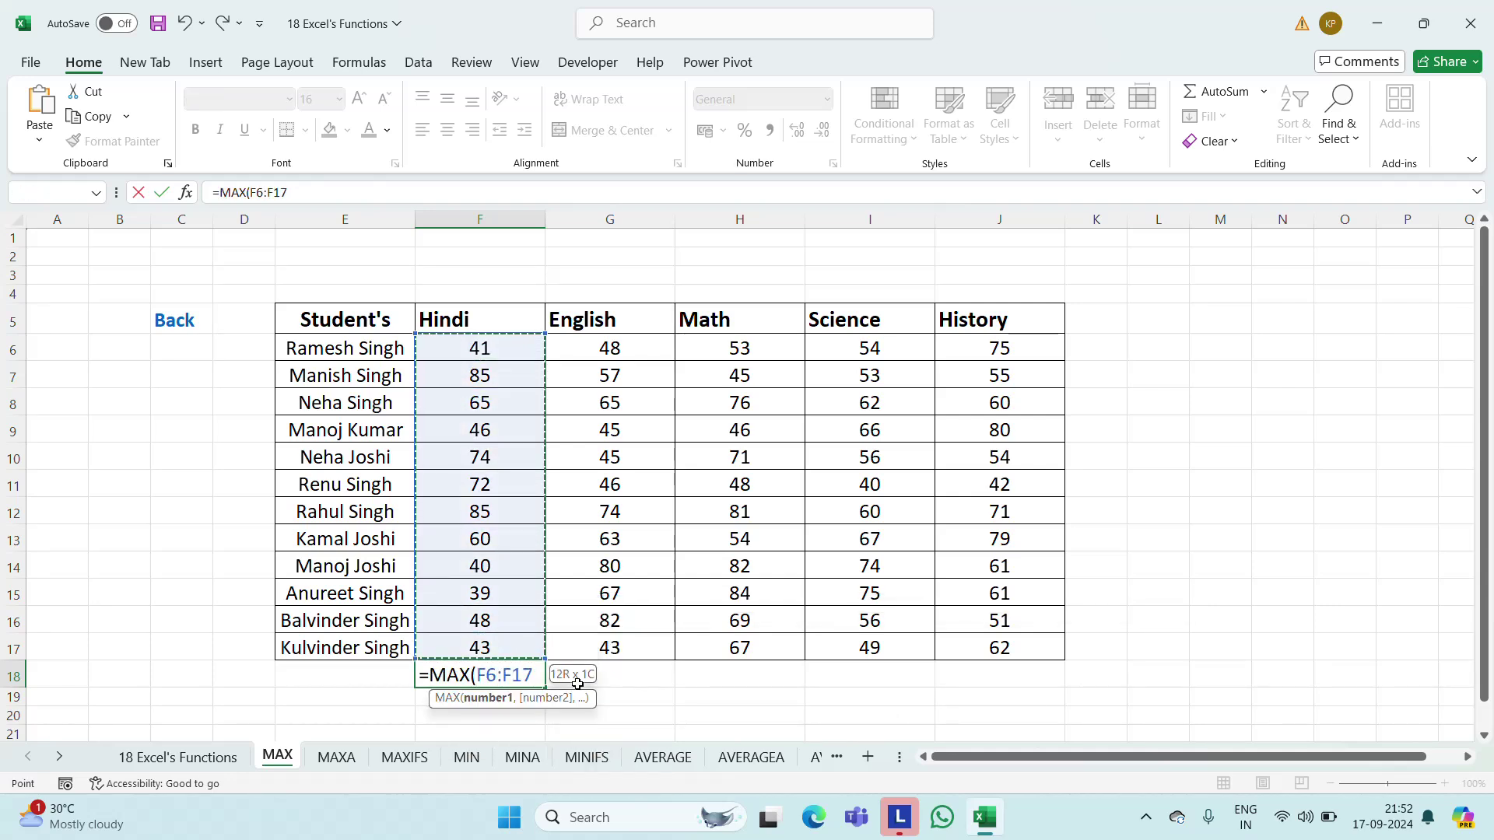
key(Return)
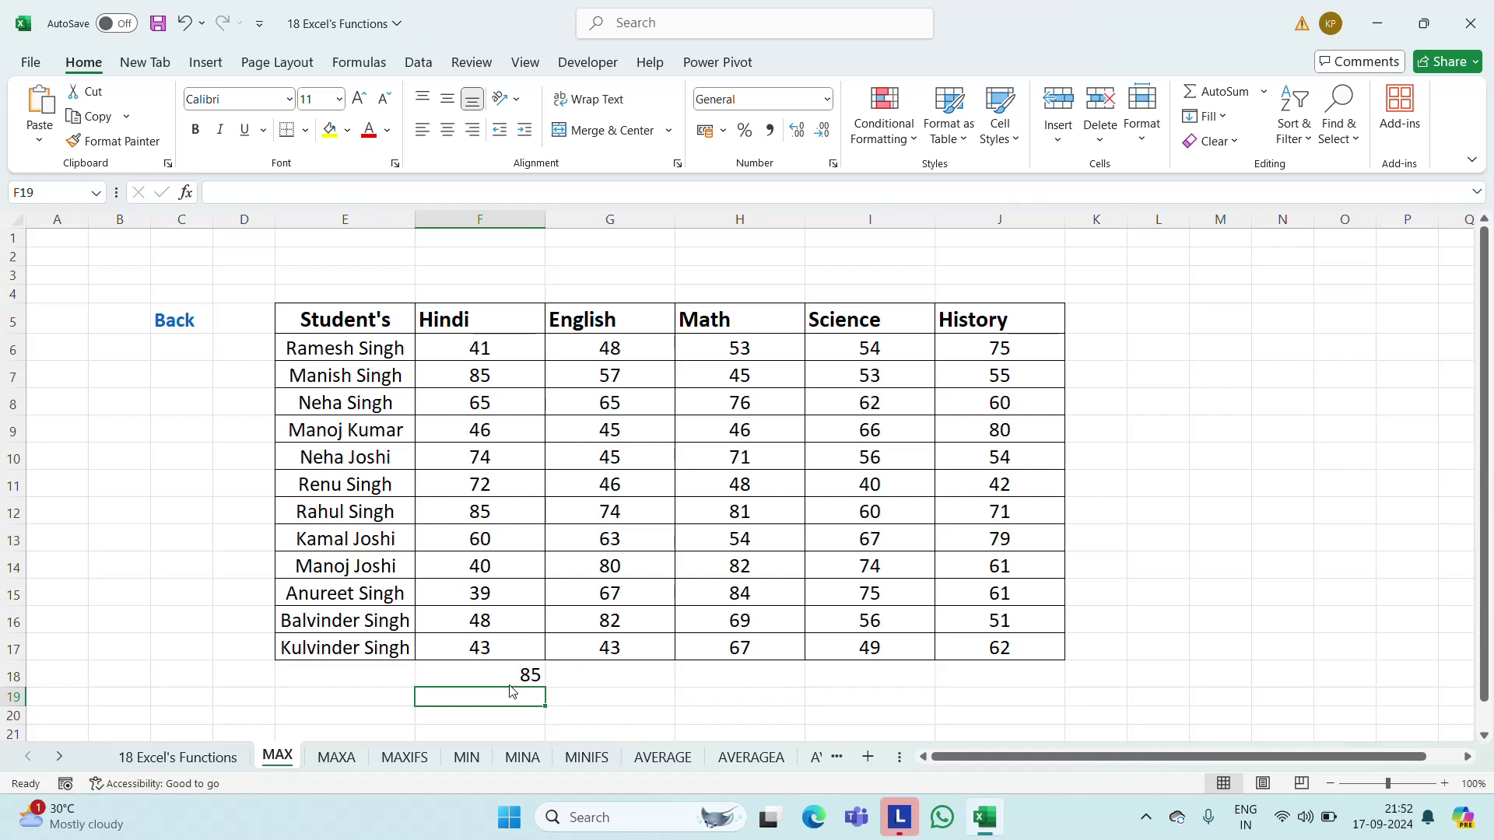
Centre the Hindi maximum in F18 and bold the student's name and Hindi mark in E12:F12
click(522, 673)
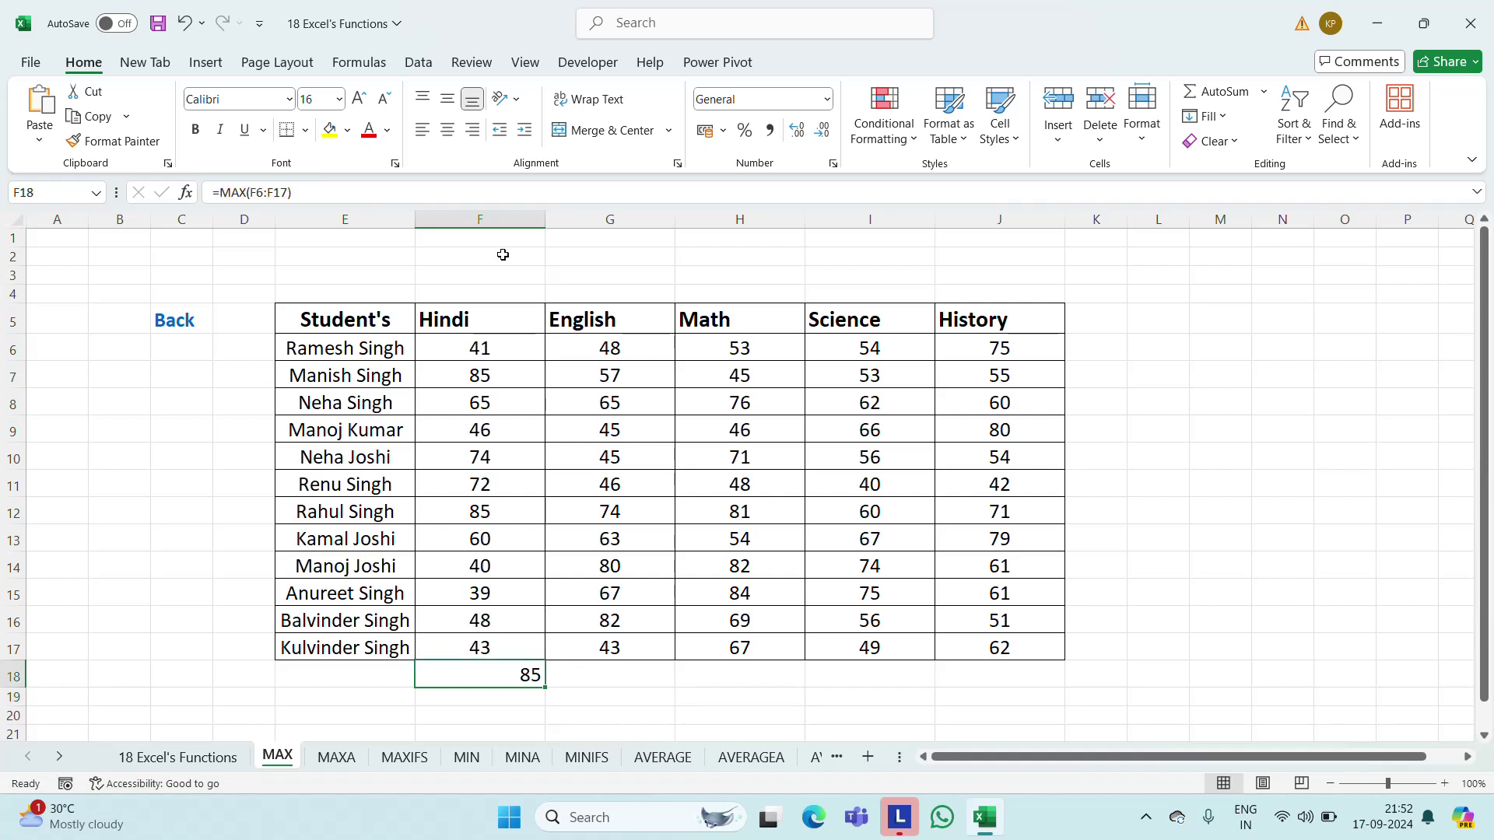
click(449, 132)
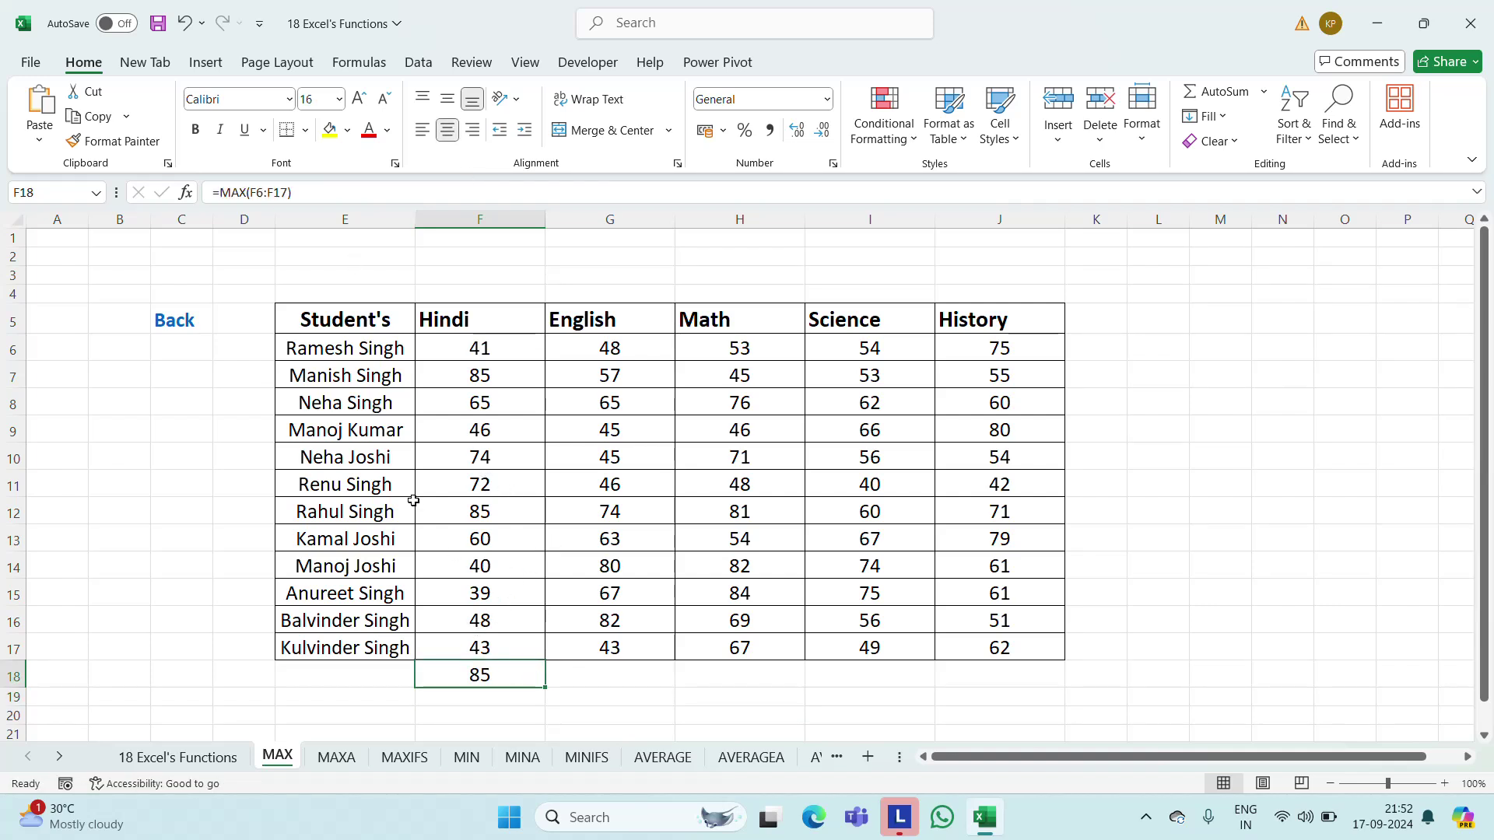
drag(335, 518, 480, 513)
key(ctrl+b)
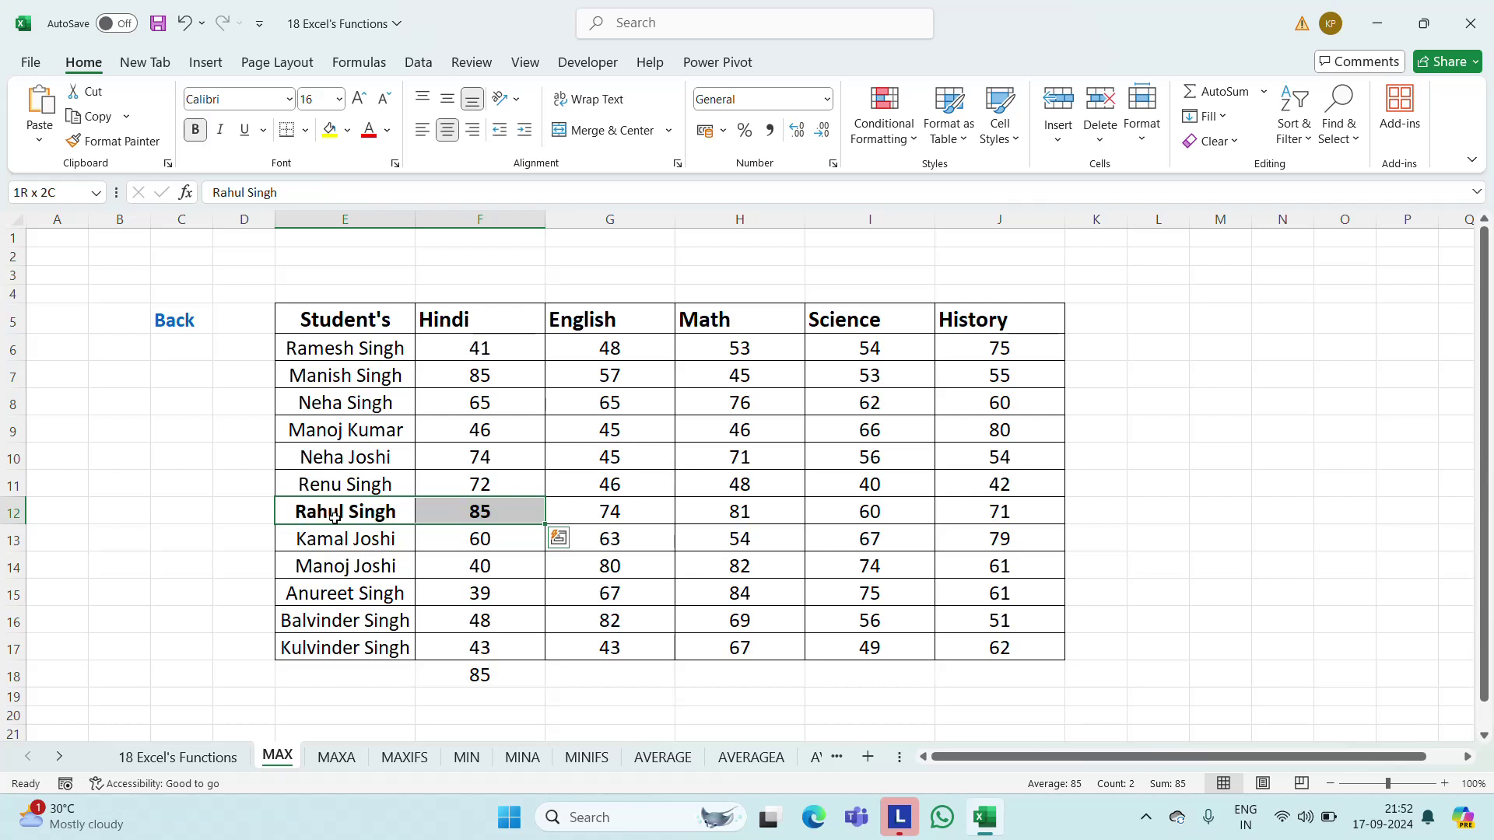
Label E18 as Max in centred 16-point text and fill E18:F18 with yellow
click(501, 677)
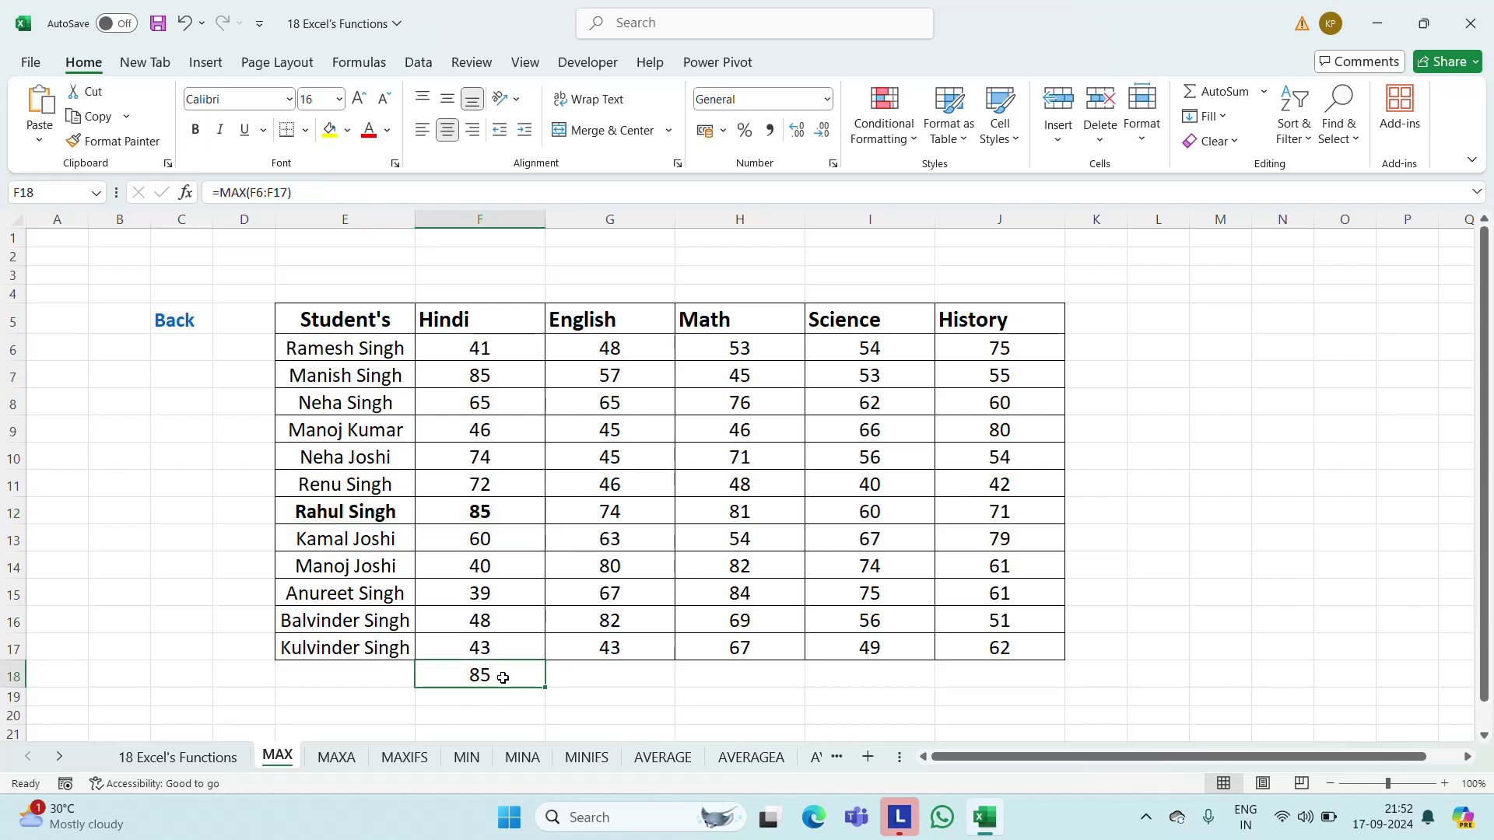
key(Left)
text(Max)
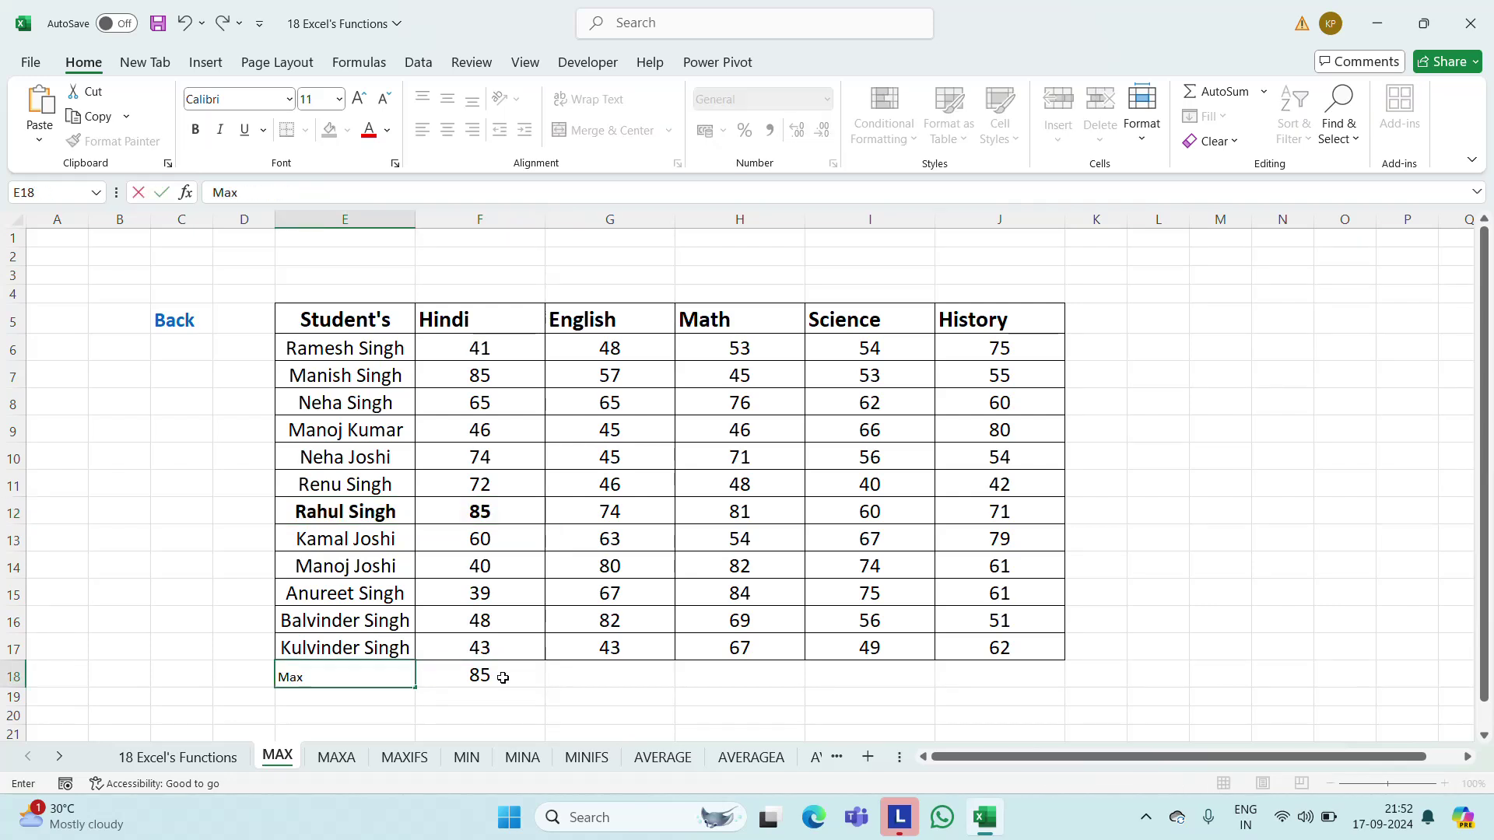
key(ctrl+Return)
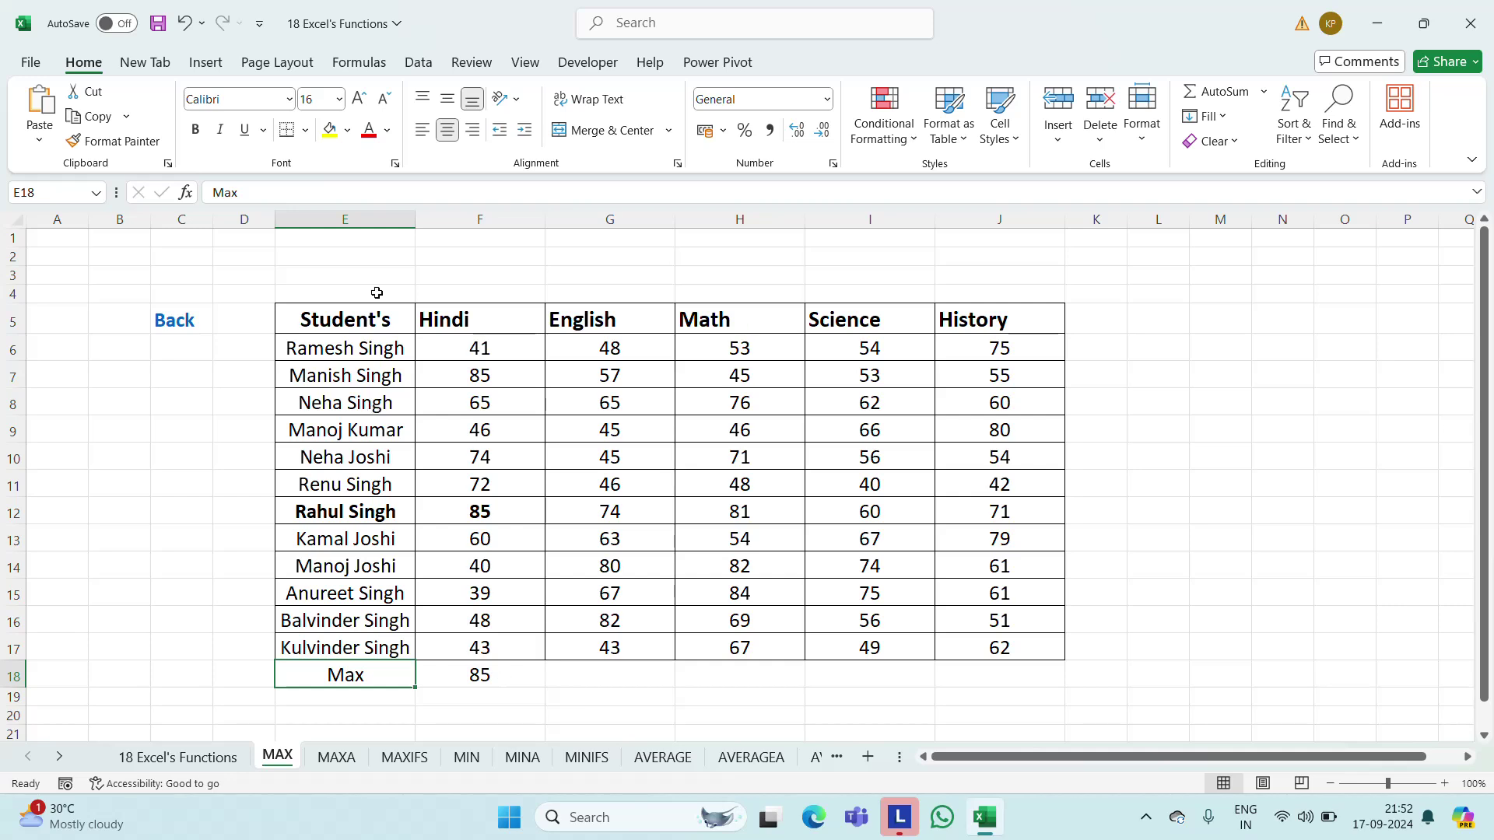
key(shift+Right)
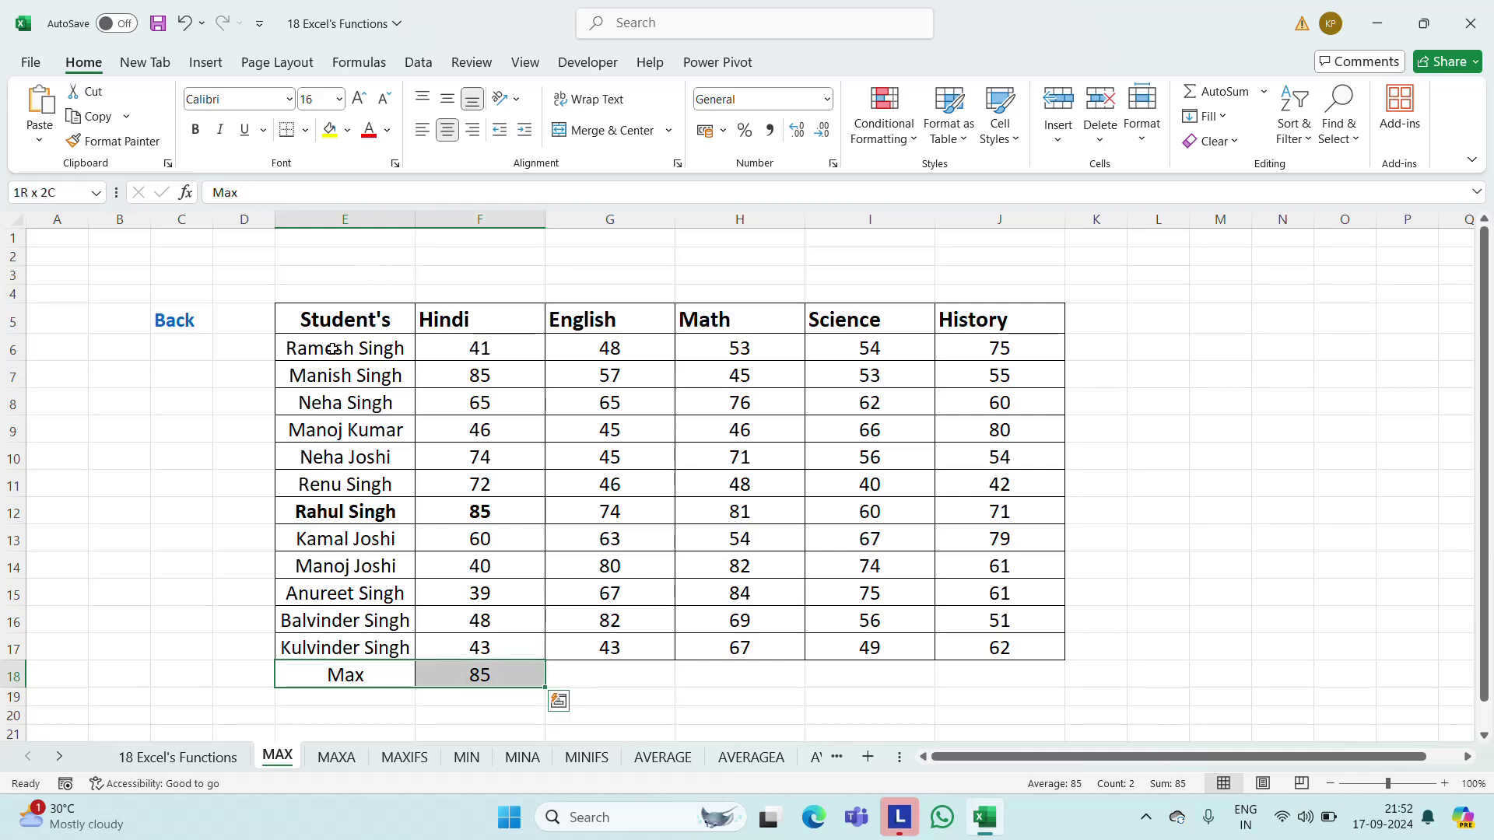
click(330, 130)
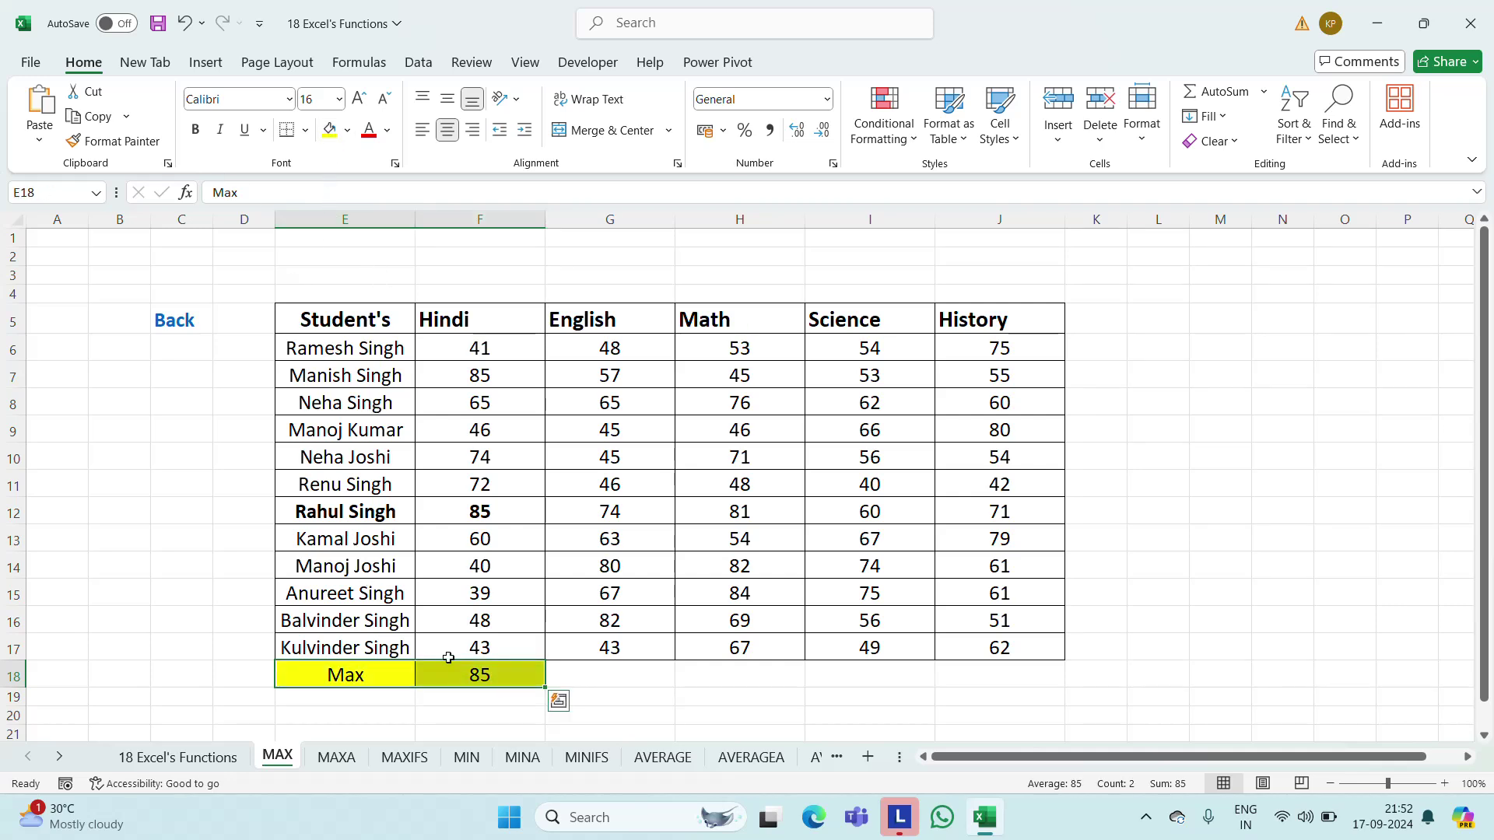
Copy the MAX formula from F18 into G18 for the English marks
click(635, 681)
key(Left)
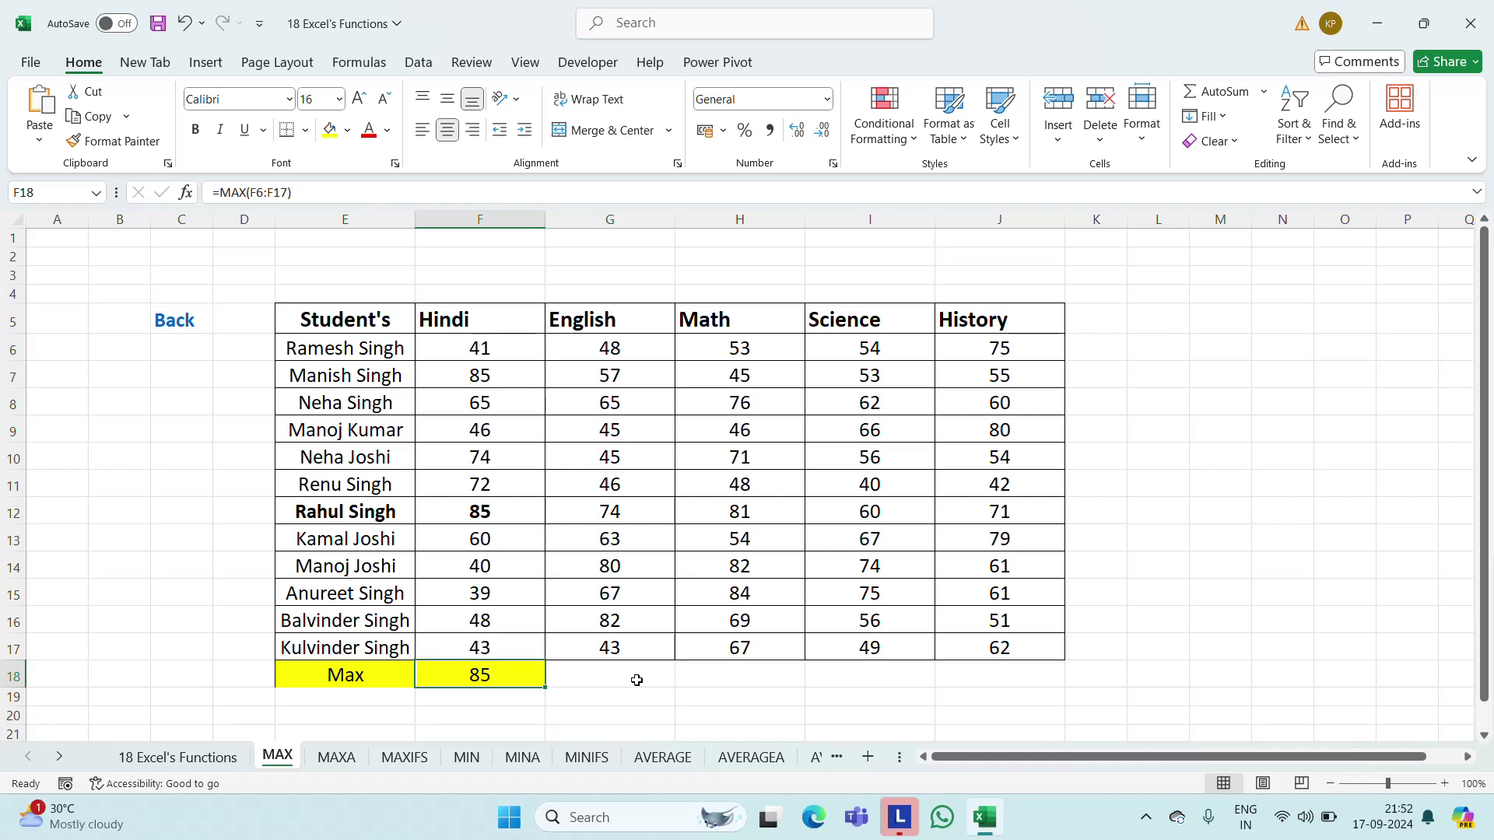
key(ctrl+c)
key(Right)
key(ctrl+v)
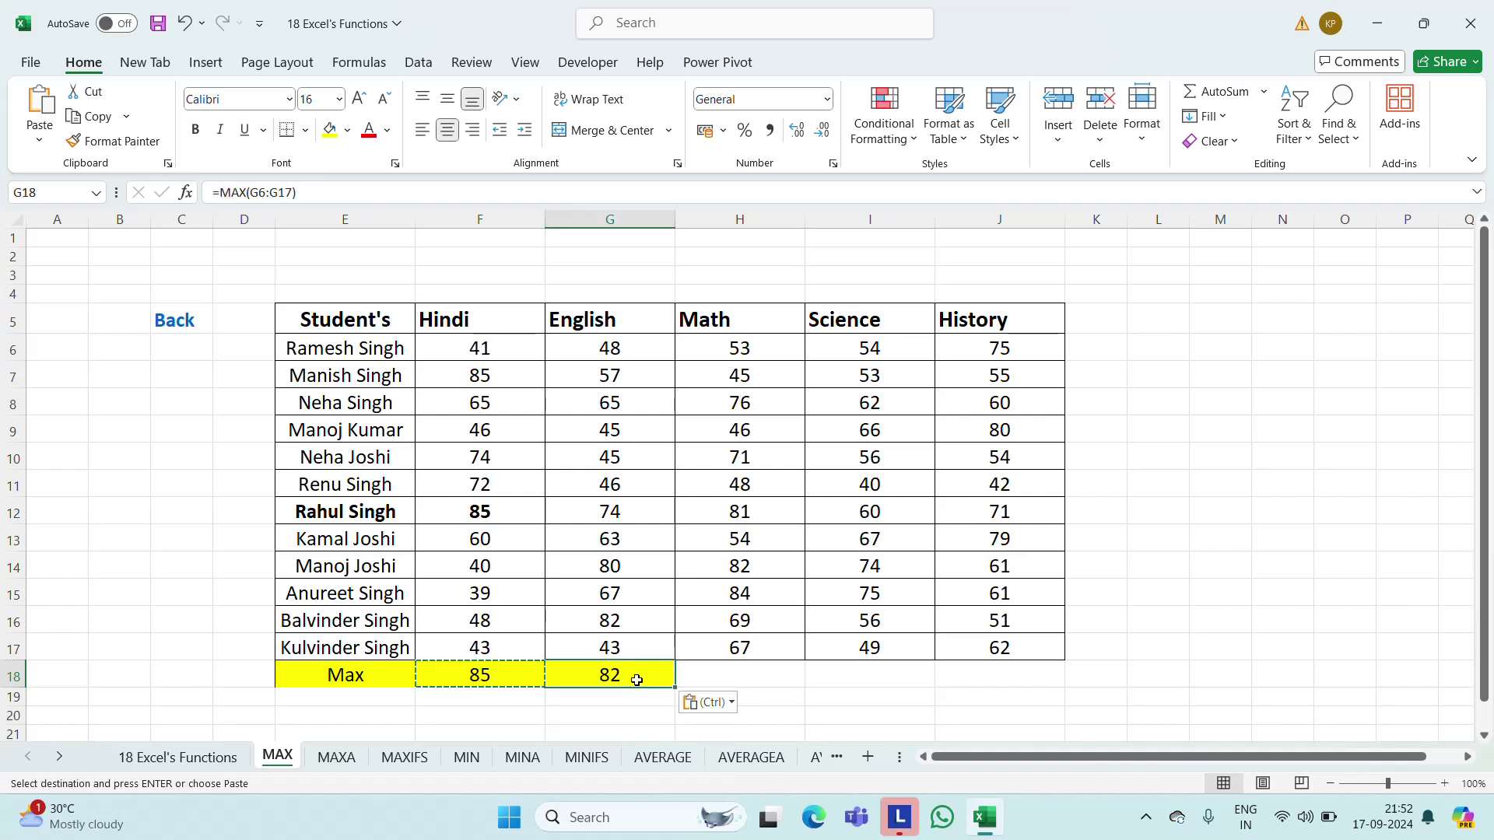
key(Escape)
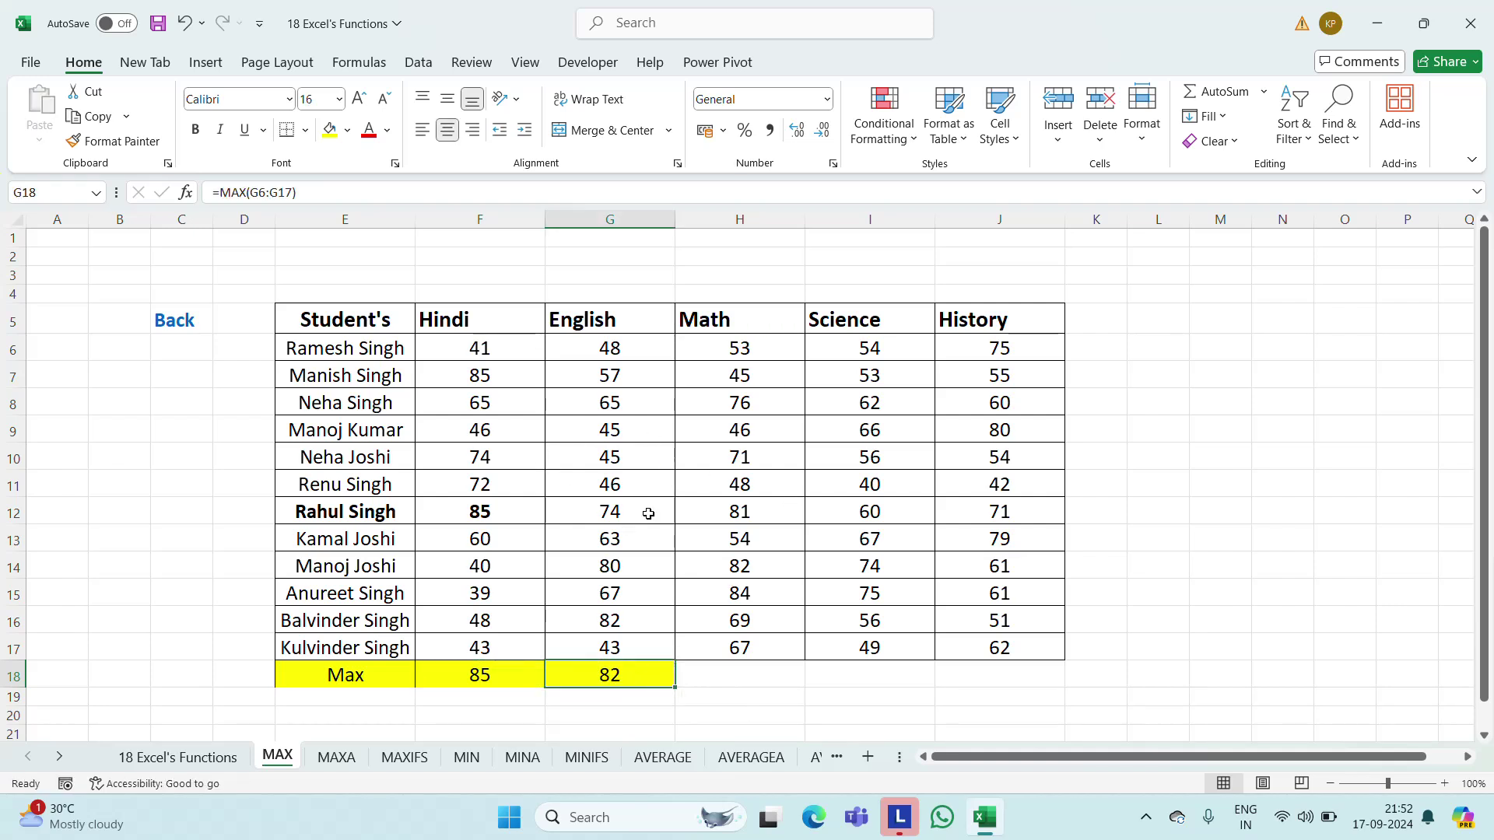
Bold the top English scorer's row from the name through the English mark, E16:G16
key(Up)
key(Up)
key(Left)
key(Left)
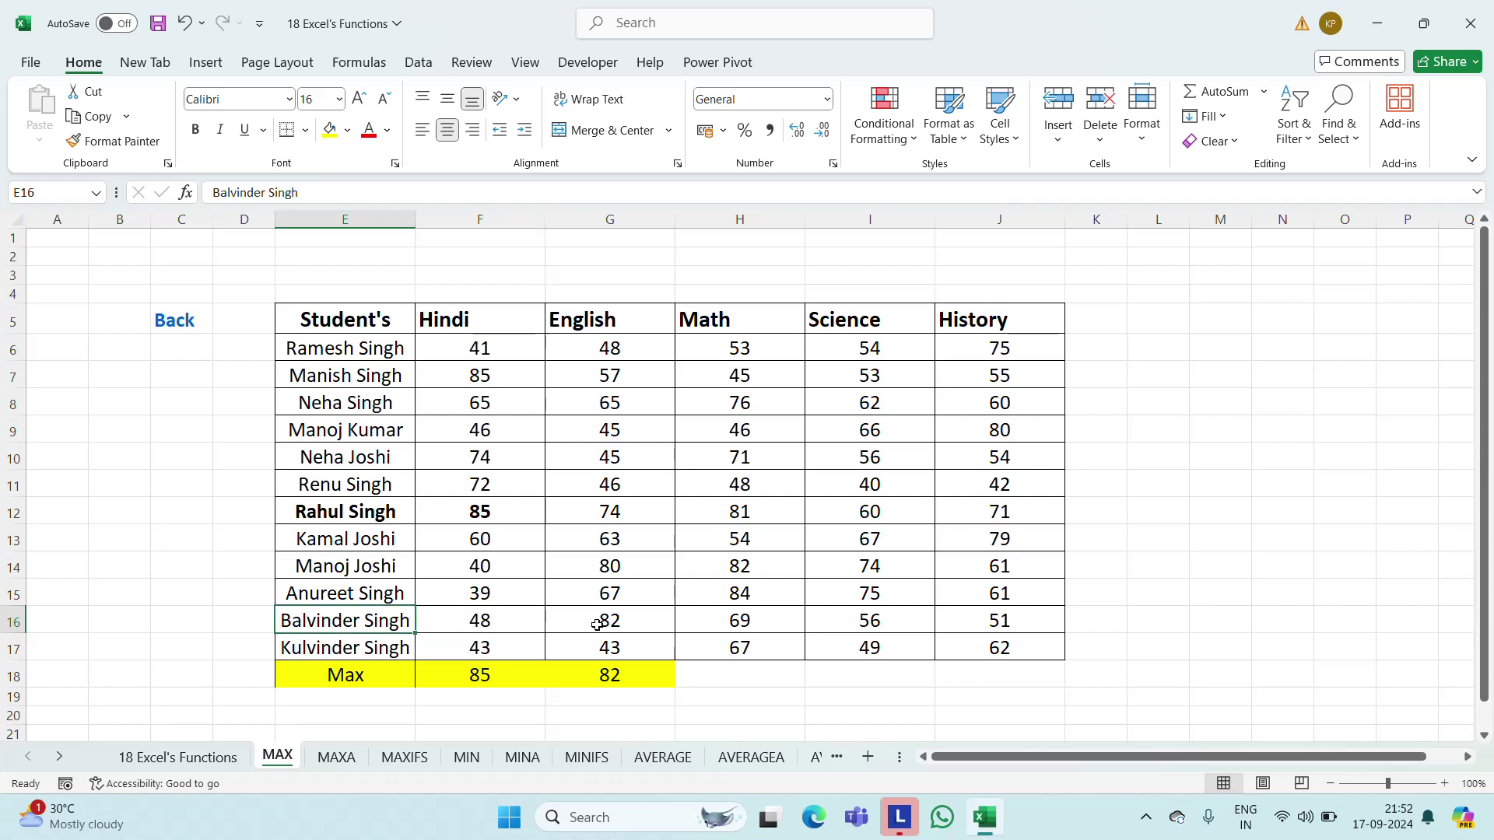
key(shift+Right)
key(shift+Right)
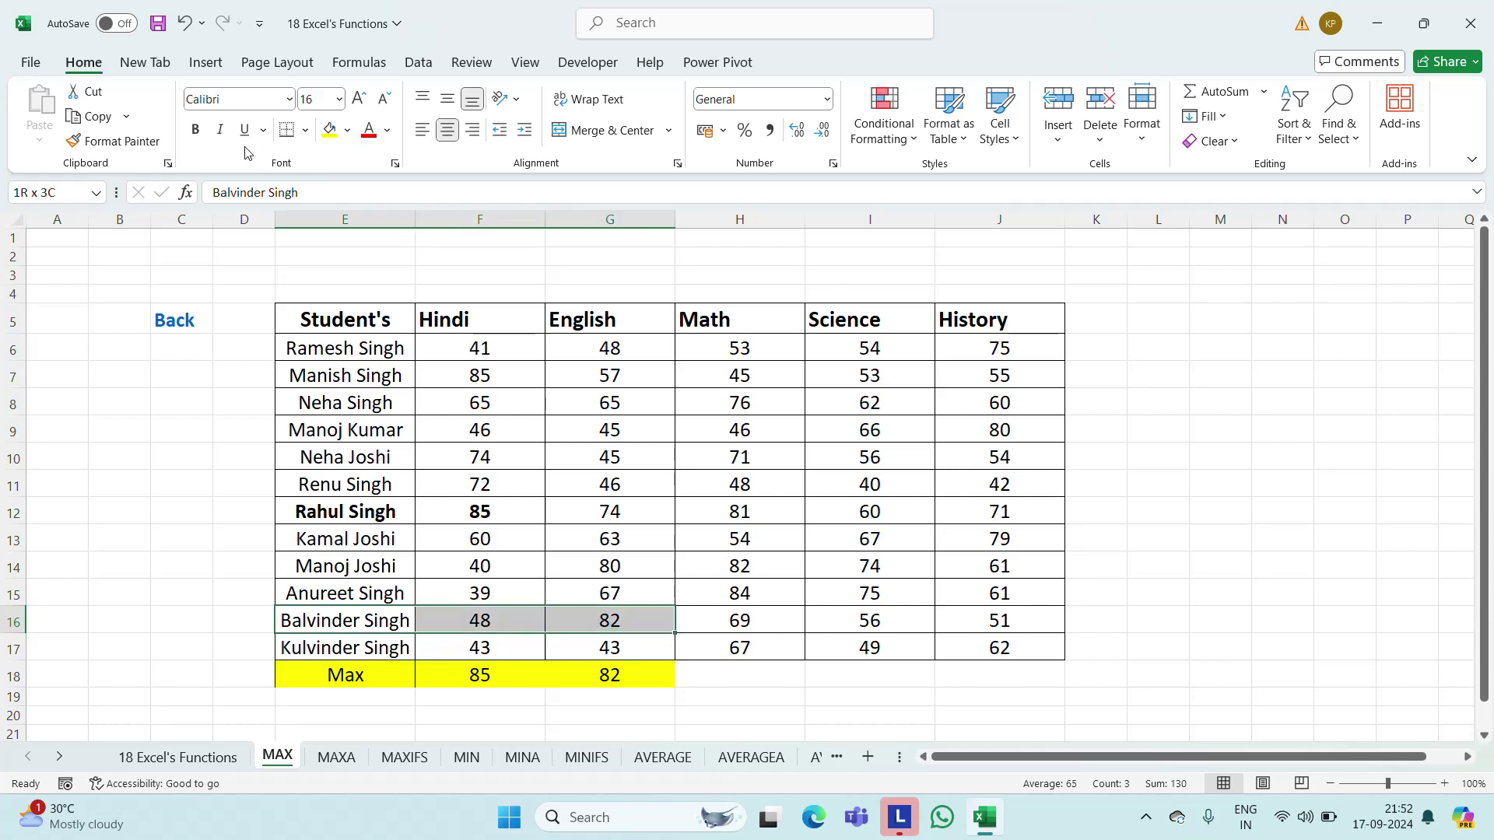
click(196, 129)
Copy the MAX formula from G18 into H18 for Math and bold the top Math scorer's name in E15
click(616, 675)
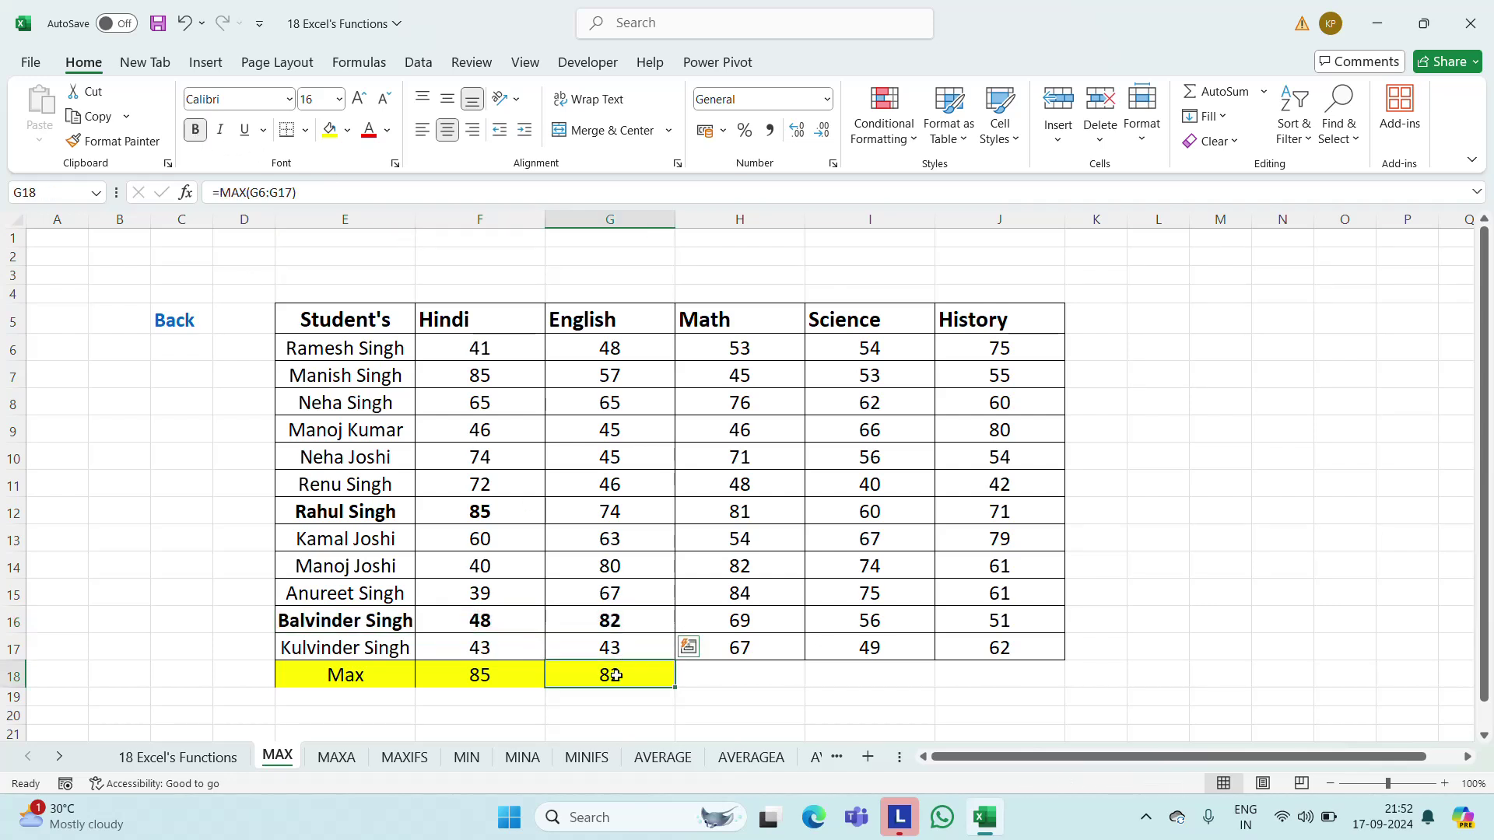
key(ctrl+c)
key(Right)
key(ctrl+v)
key(Escape)
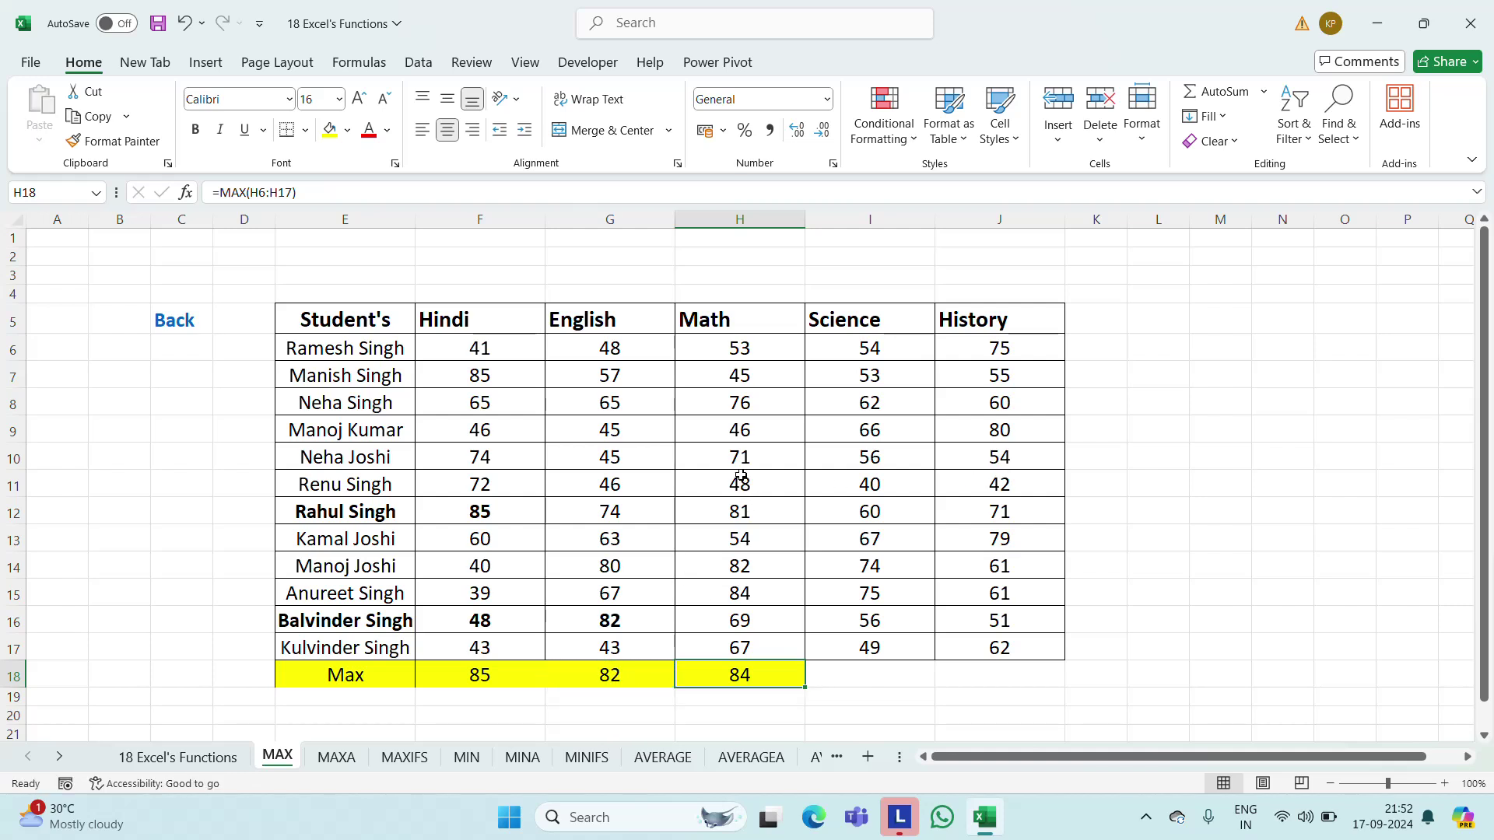
drag(379, 594, 379, 594)
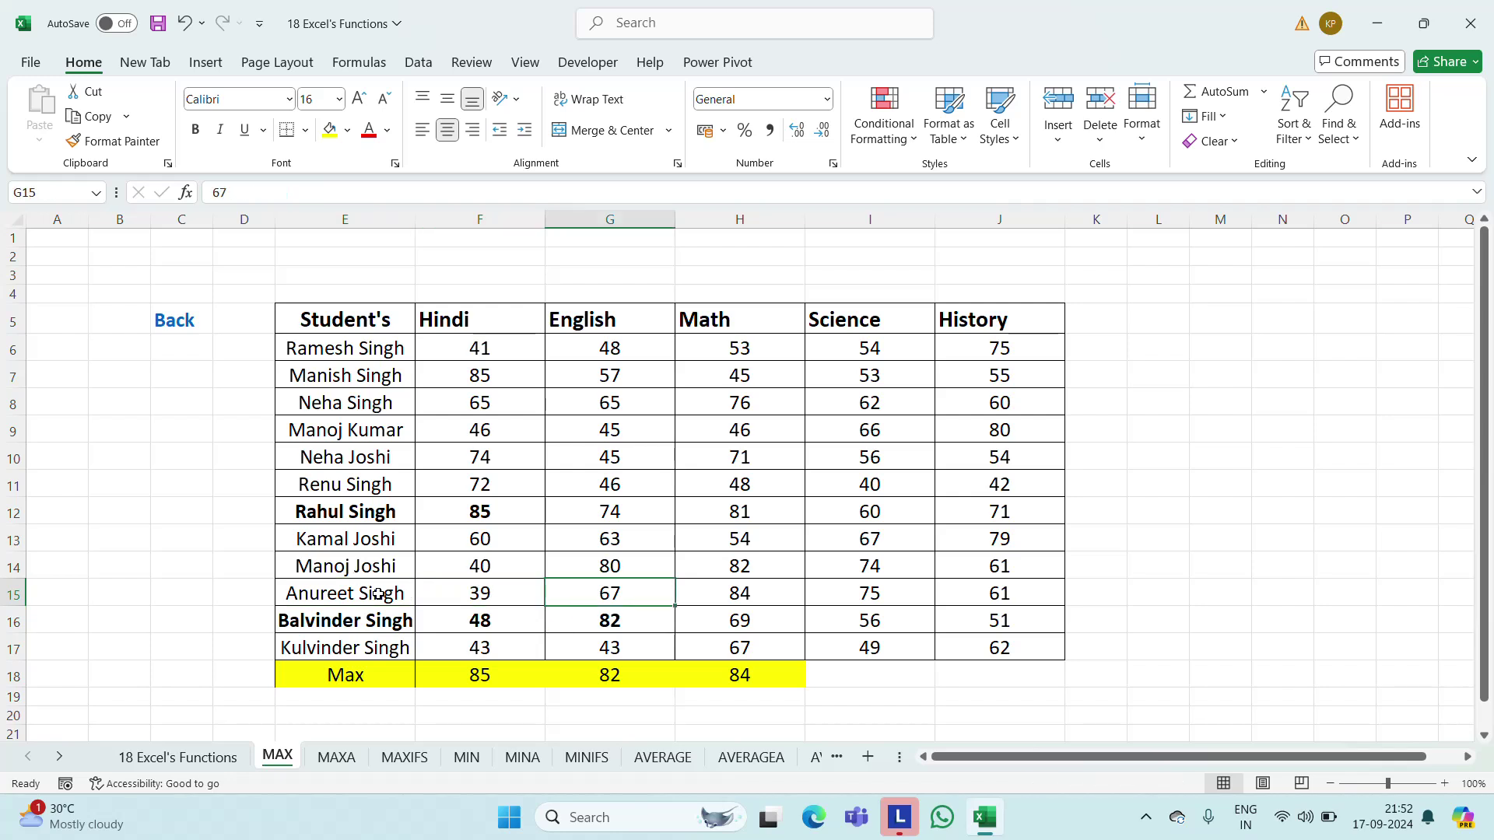
click(196, 129)
Copy the MAX formula from H18 into I18:J18 for the Science and History marks
click(759, 677)
key(ctrl+c)
key(Right)
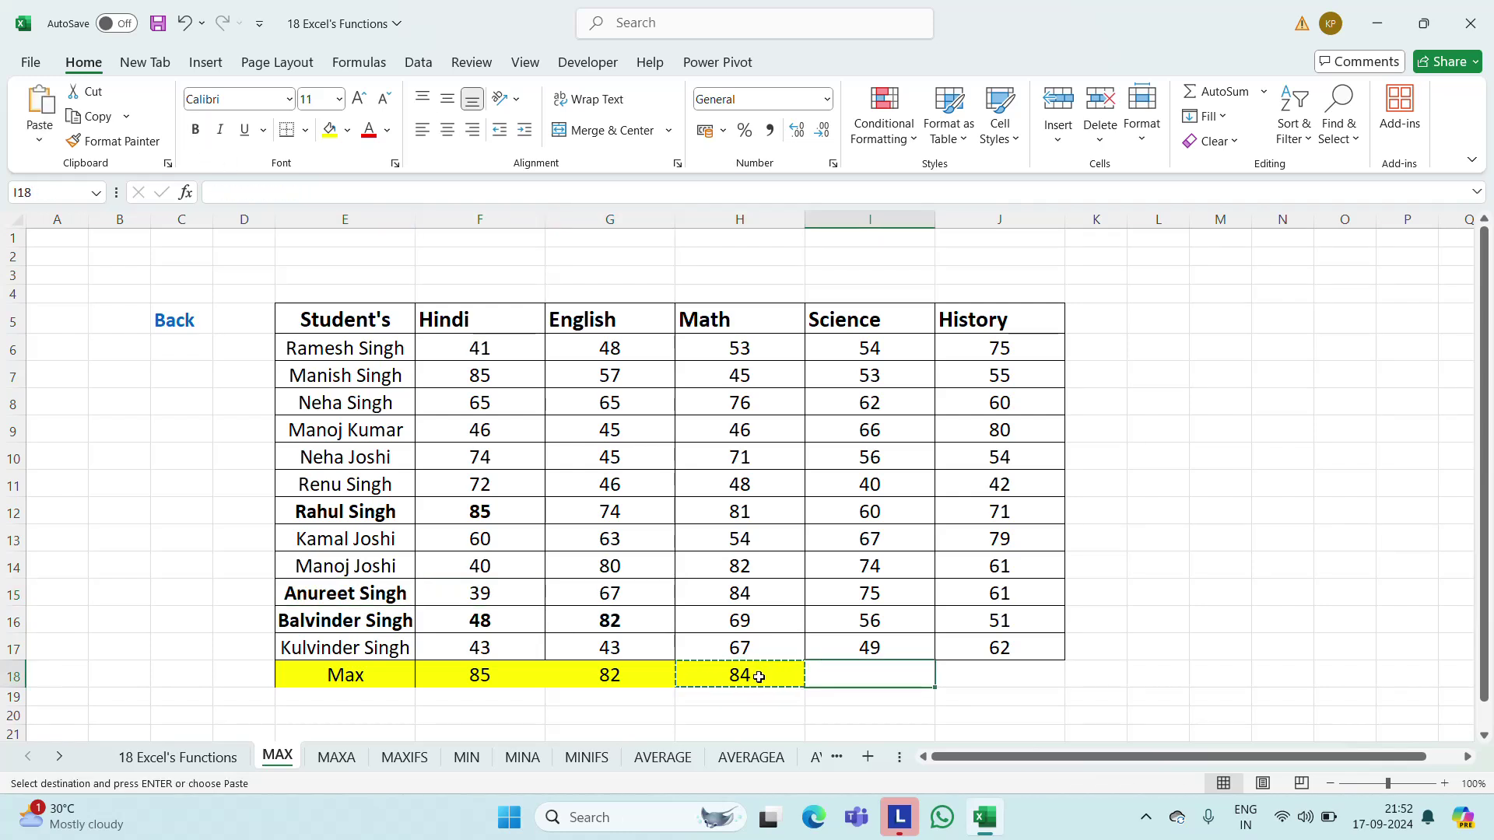
key(shift+Right)
key(ctrl+v)
key(Escape)
key(Left)
key(Left)
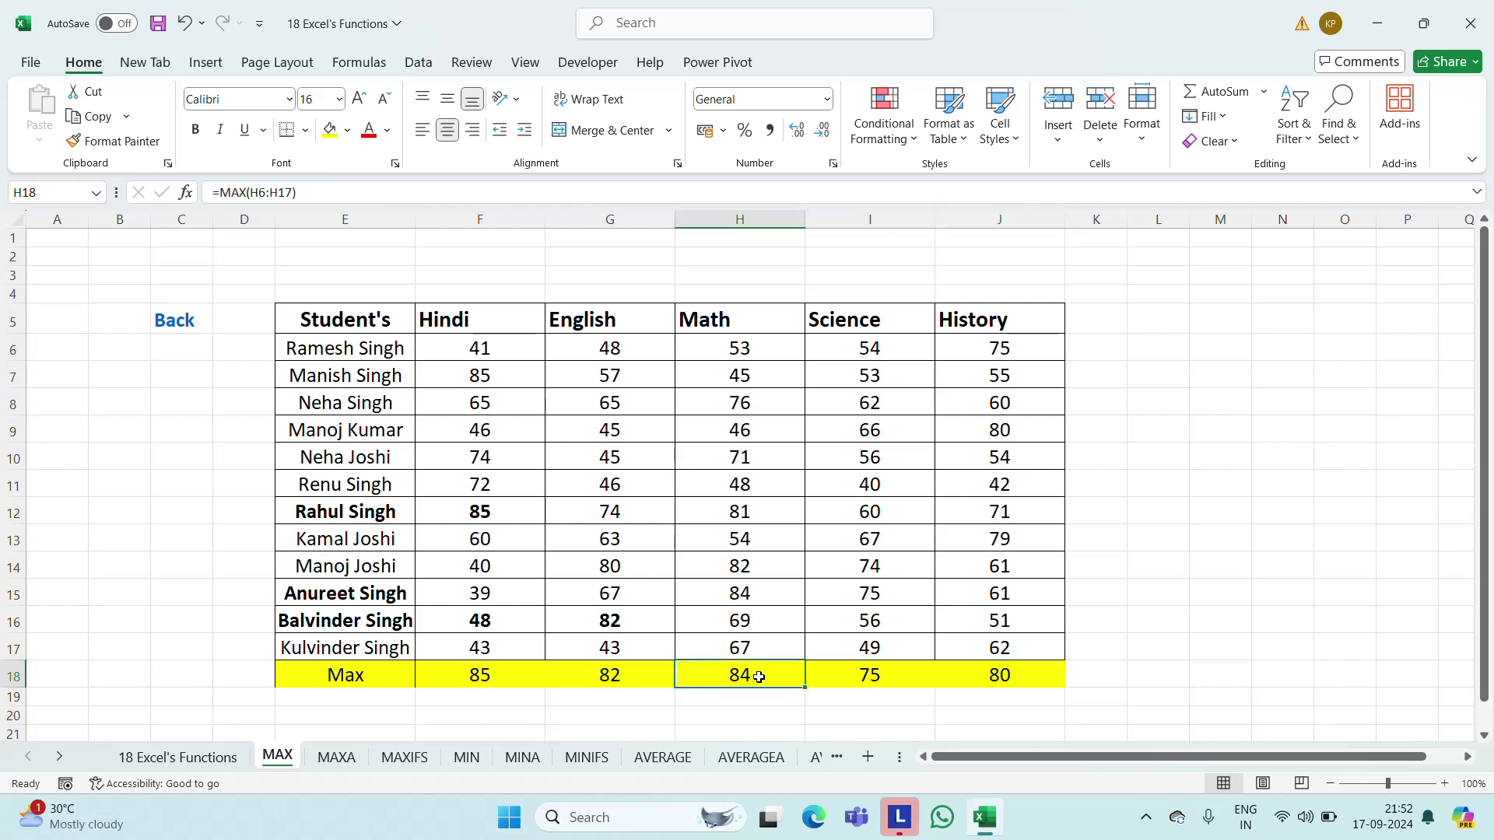
Examine the Science and History marks against the maximums in row 18
key(Right)
key(Right)
key(Up)
key(Up)
key(Up)
key(Up)
key(Up)
key(Up)
key(Up)
key(Up)
key(Up)
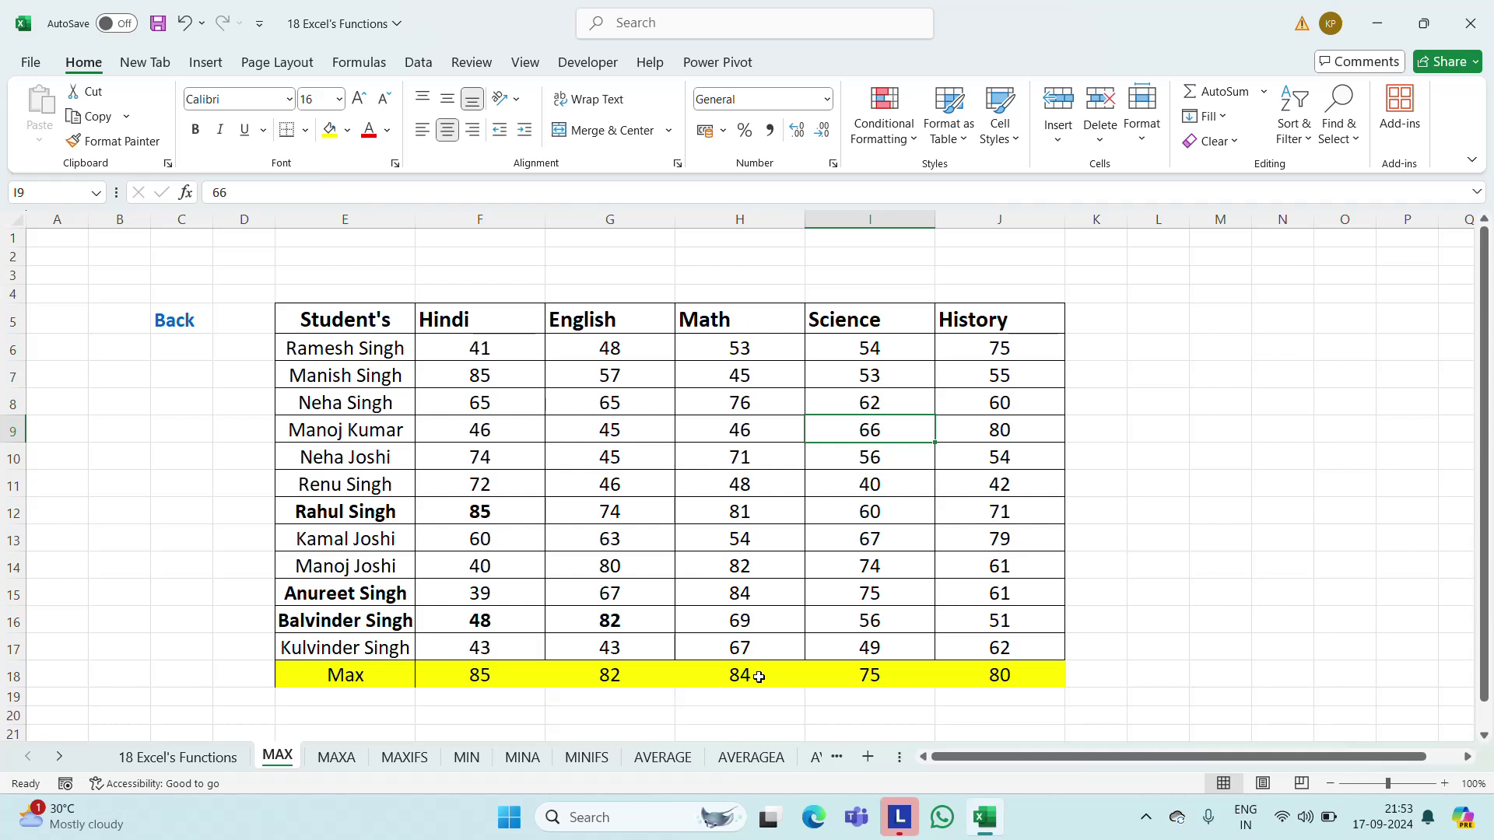
Try to return to the function index through the Back link in C5
click(173, 324)
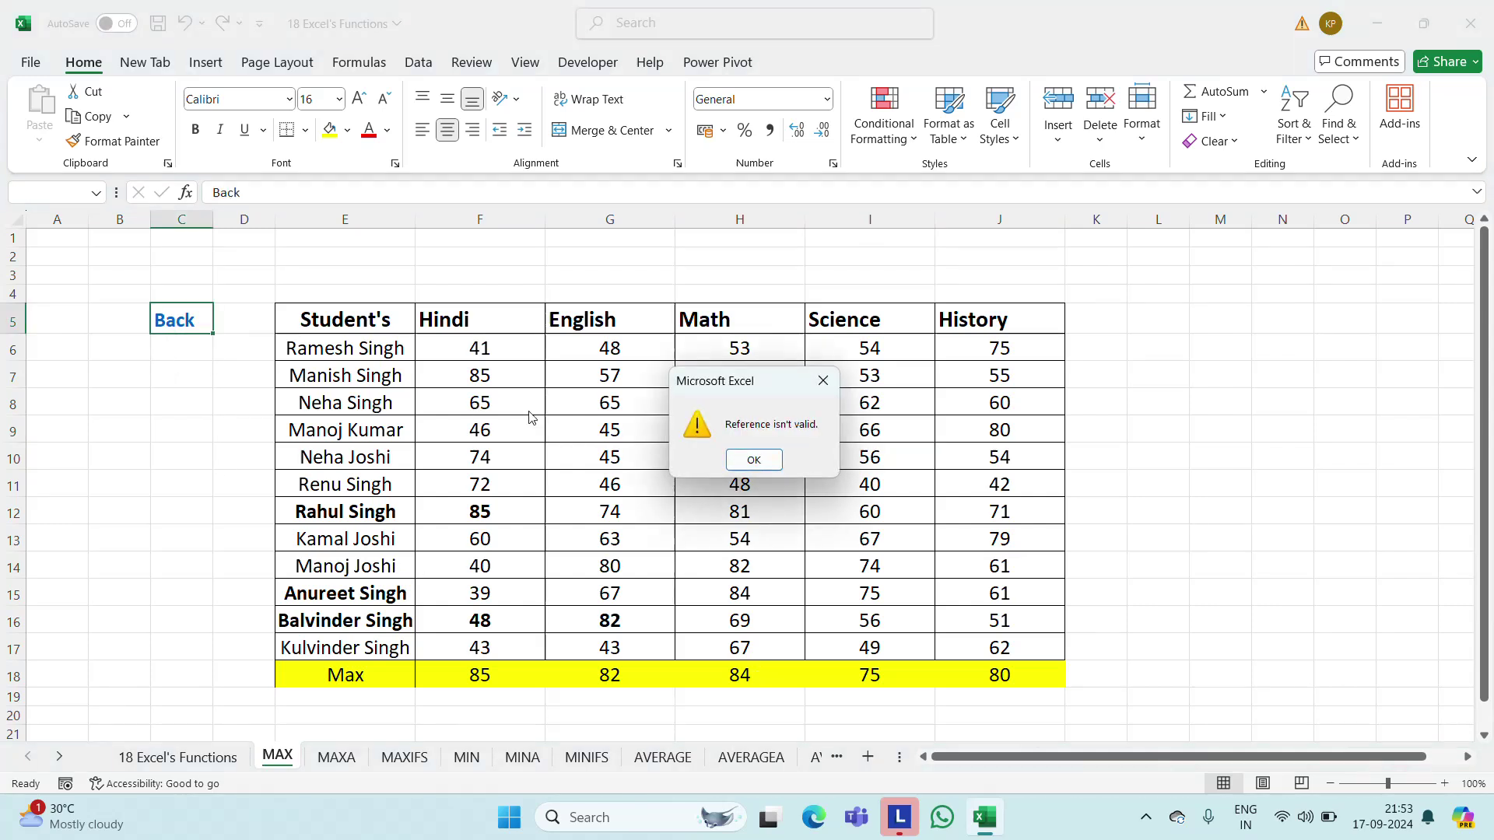
click(754, 460)
click(184, 325)
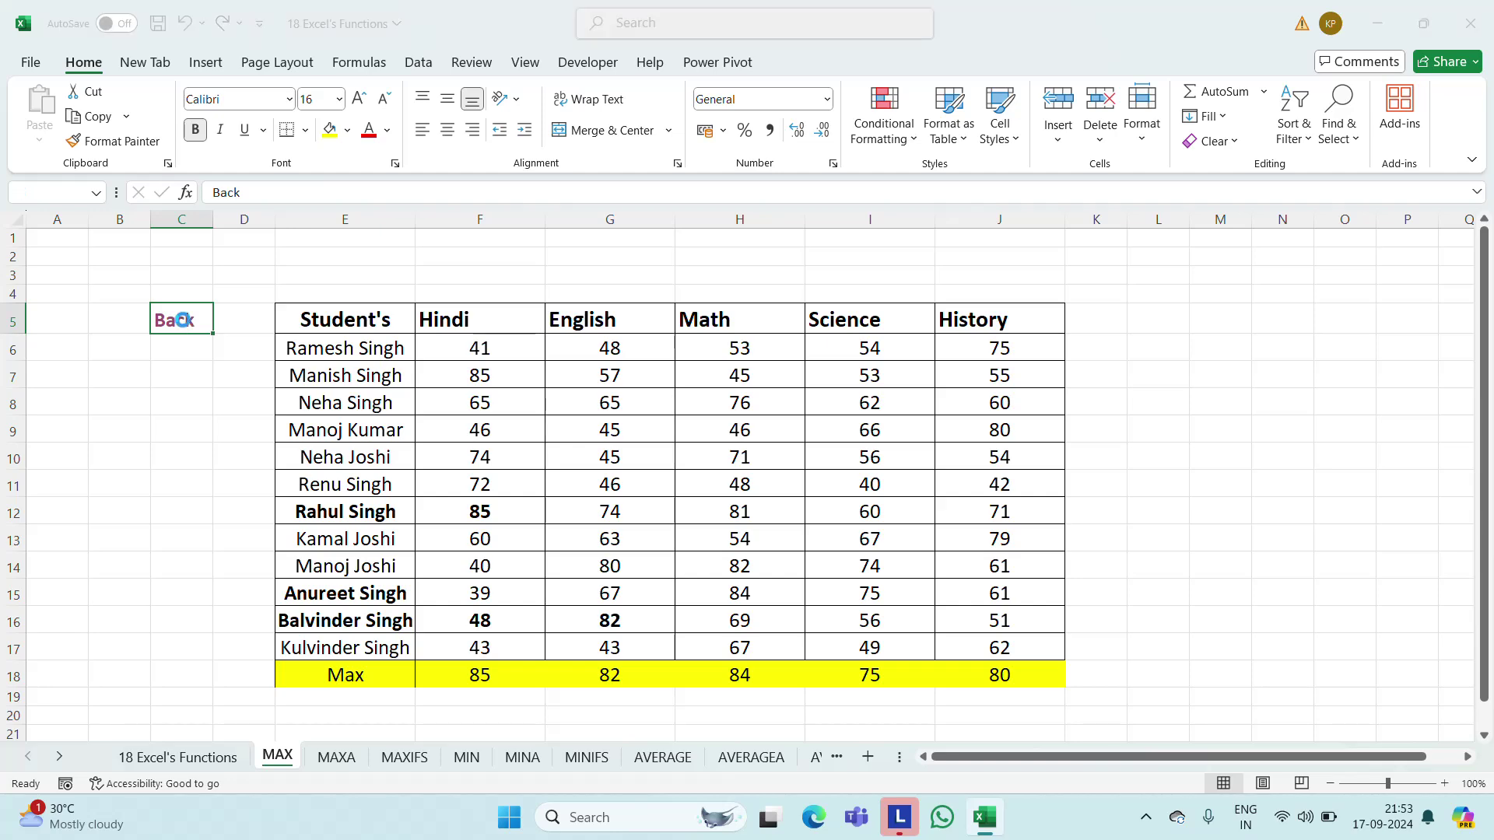
click(762, 462)
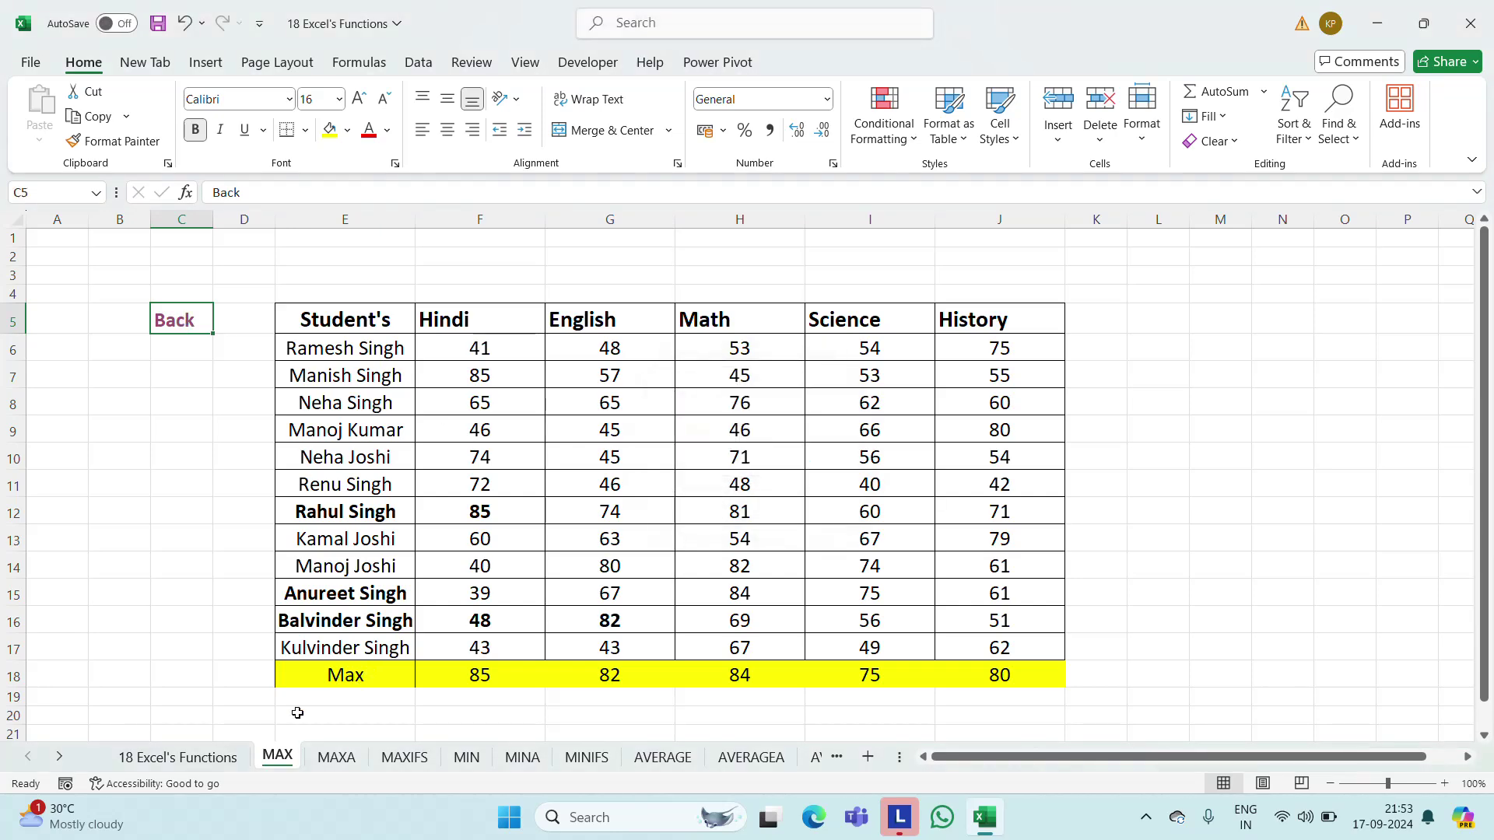
Return to the function index and open the MAXA worksheet through its Maxa link
click(148, 755)
click(340, 351)
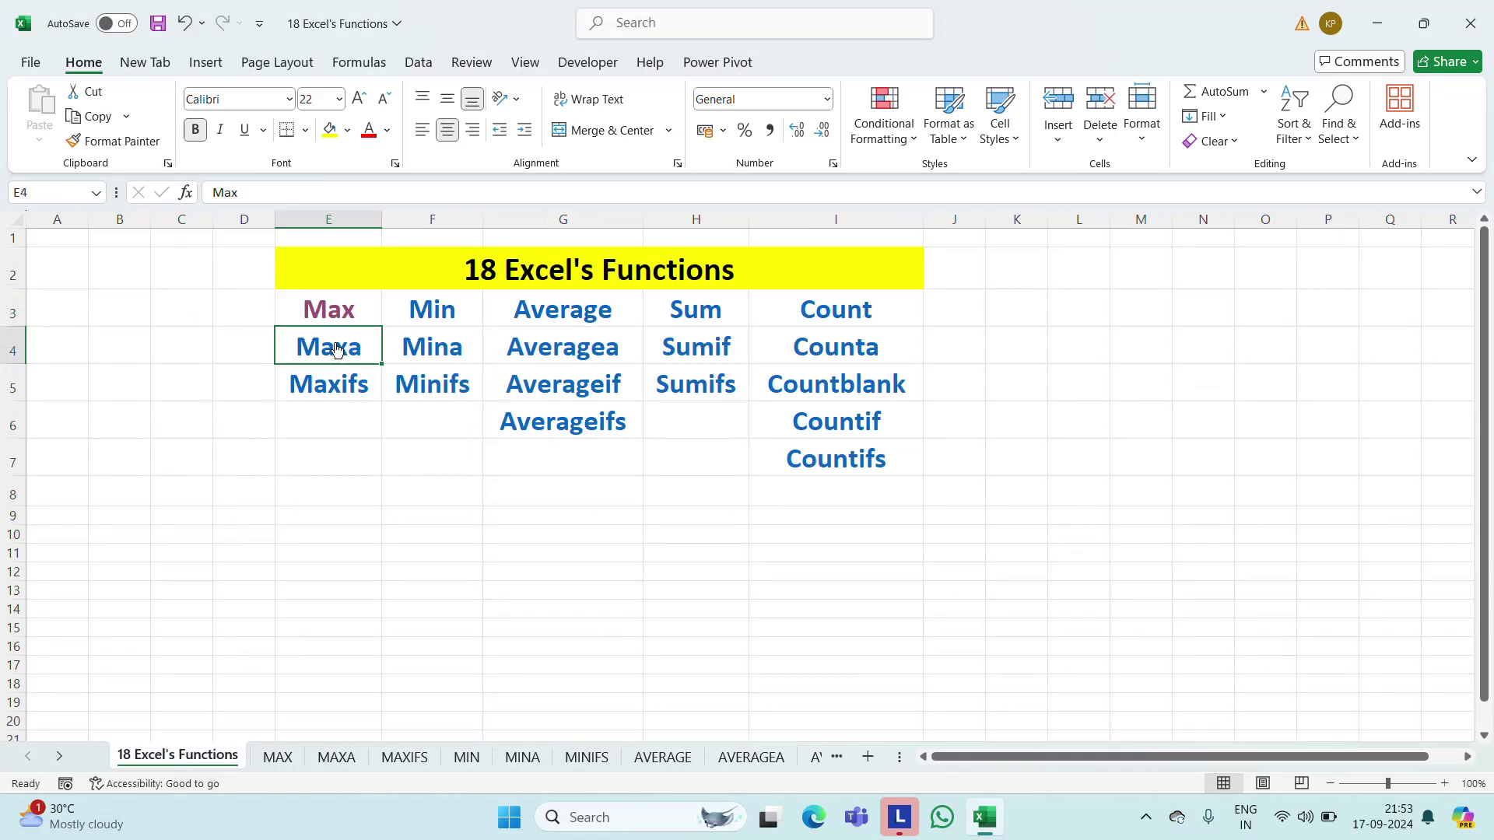
click(398, 361)
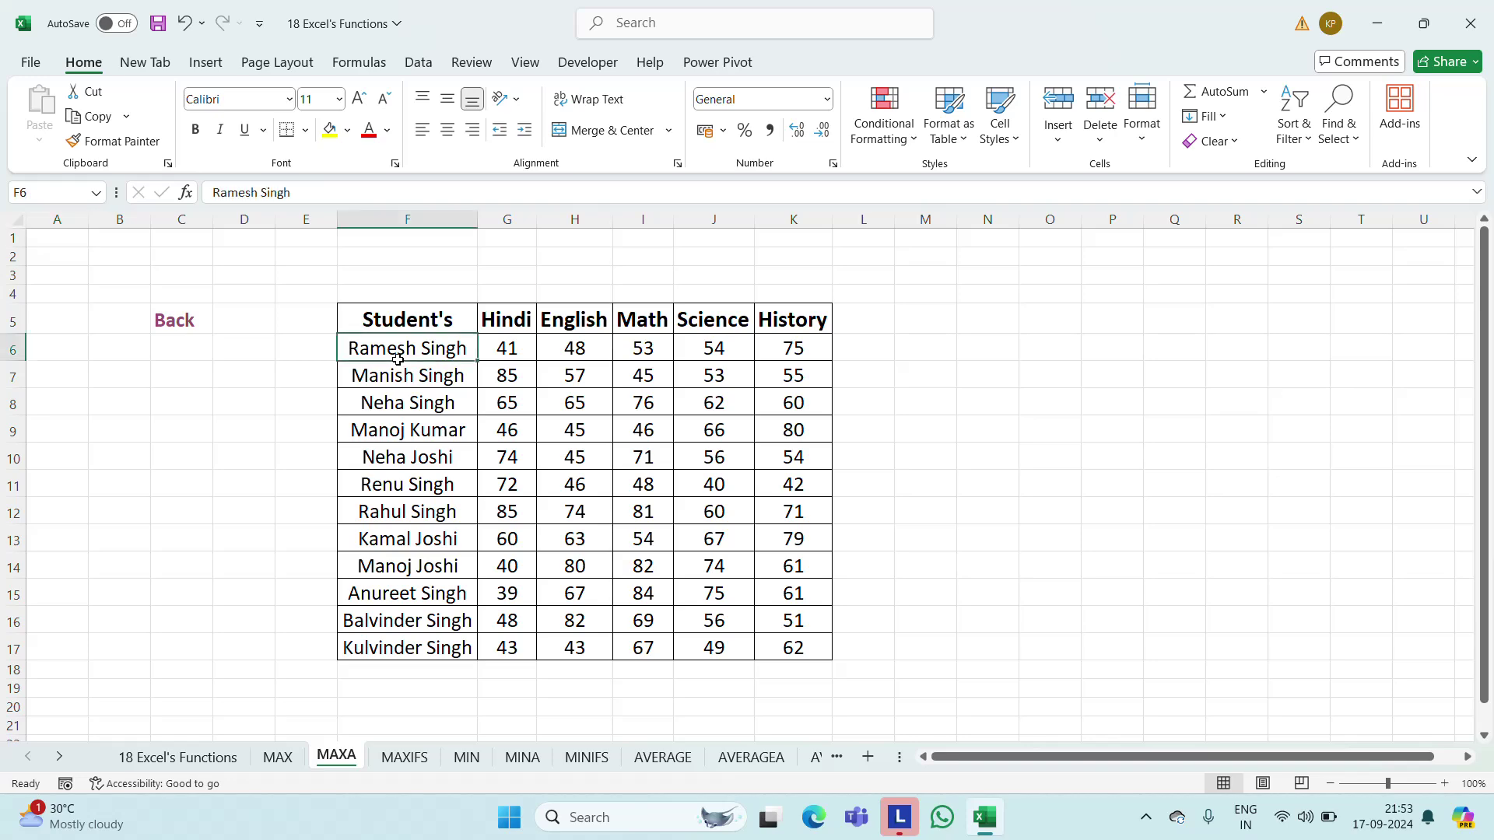
click(274, 759)
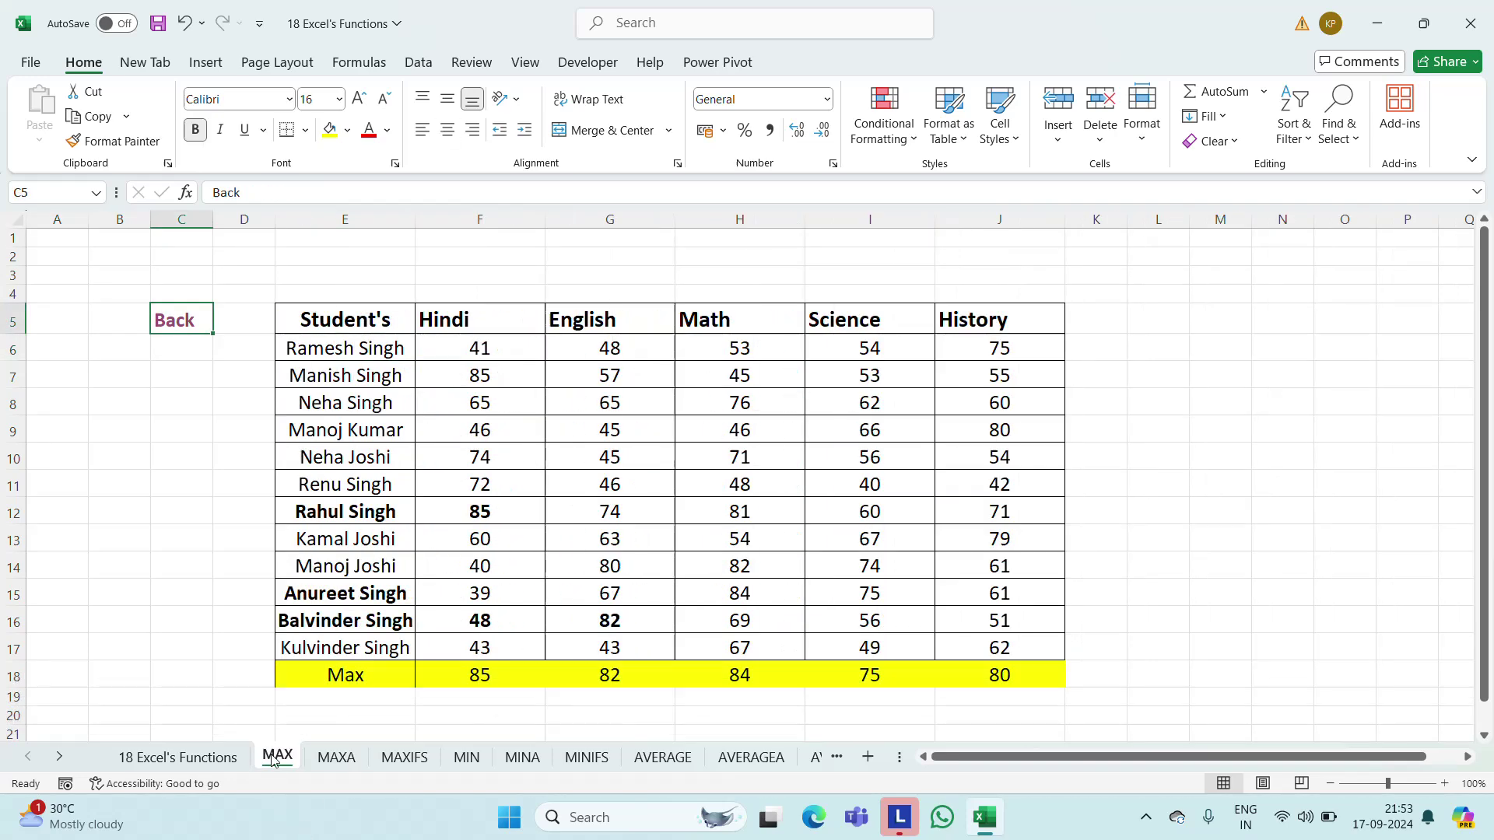
click(336, 757)
Enter =MAXA(G6:G17) in G18 to find the highest Hindi mark
click(385, 688)
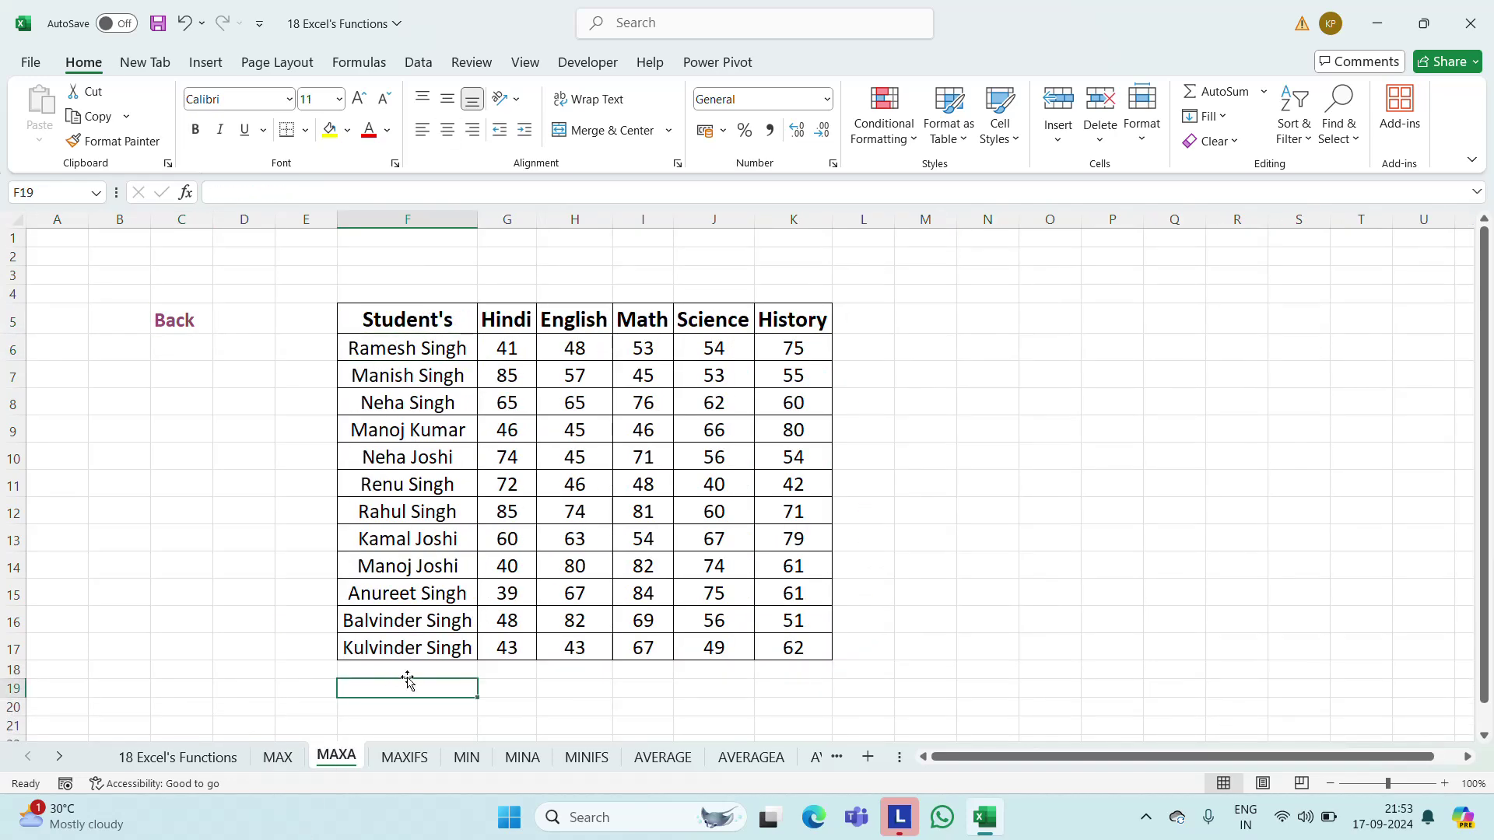
click(409, 673)
click(490, 672)
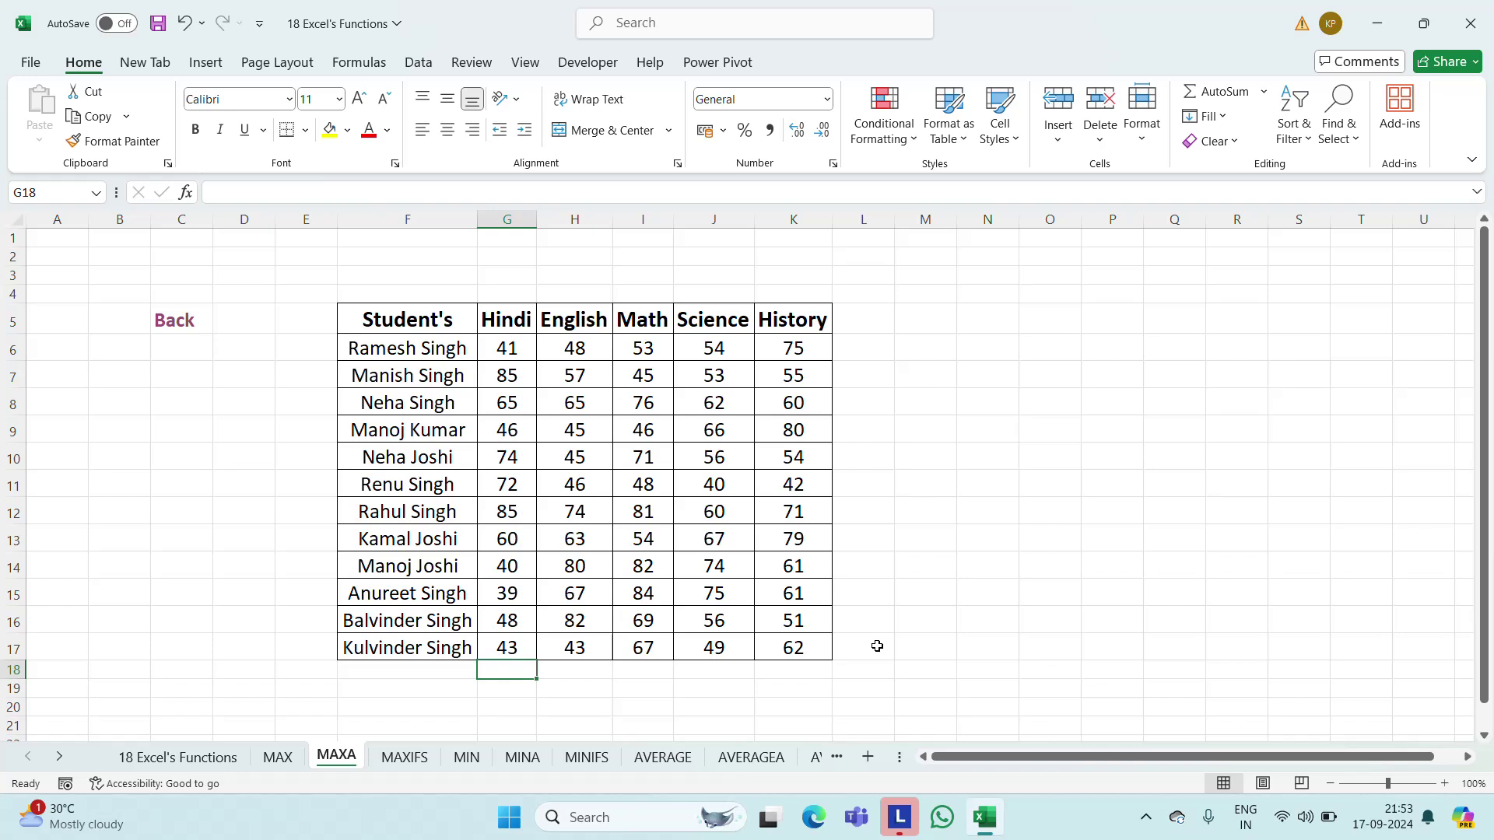
text(=max)
key(Down)
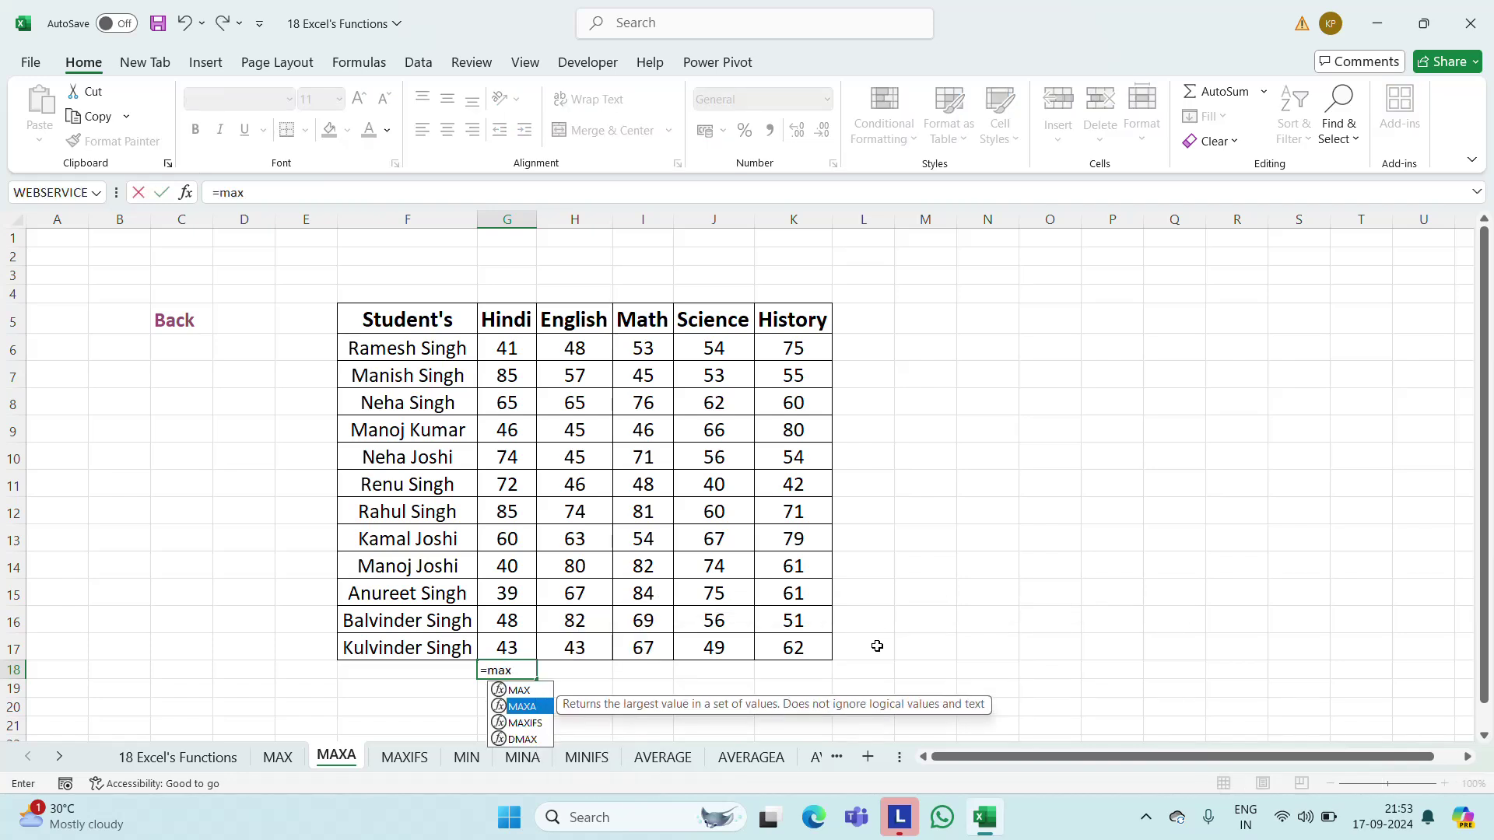
key(Tab)
key(Up)
key(Up)
key(Up)
key(Up)
key(Up)
key(Up)
key(Up)
key(Up)
key(Up)
key(Up)
key(Up)
key(Up)
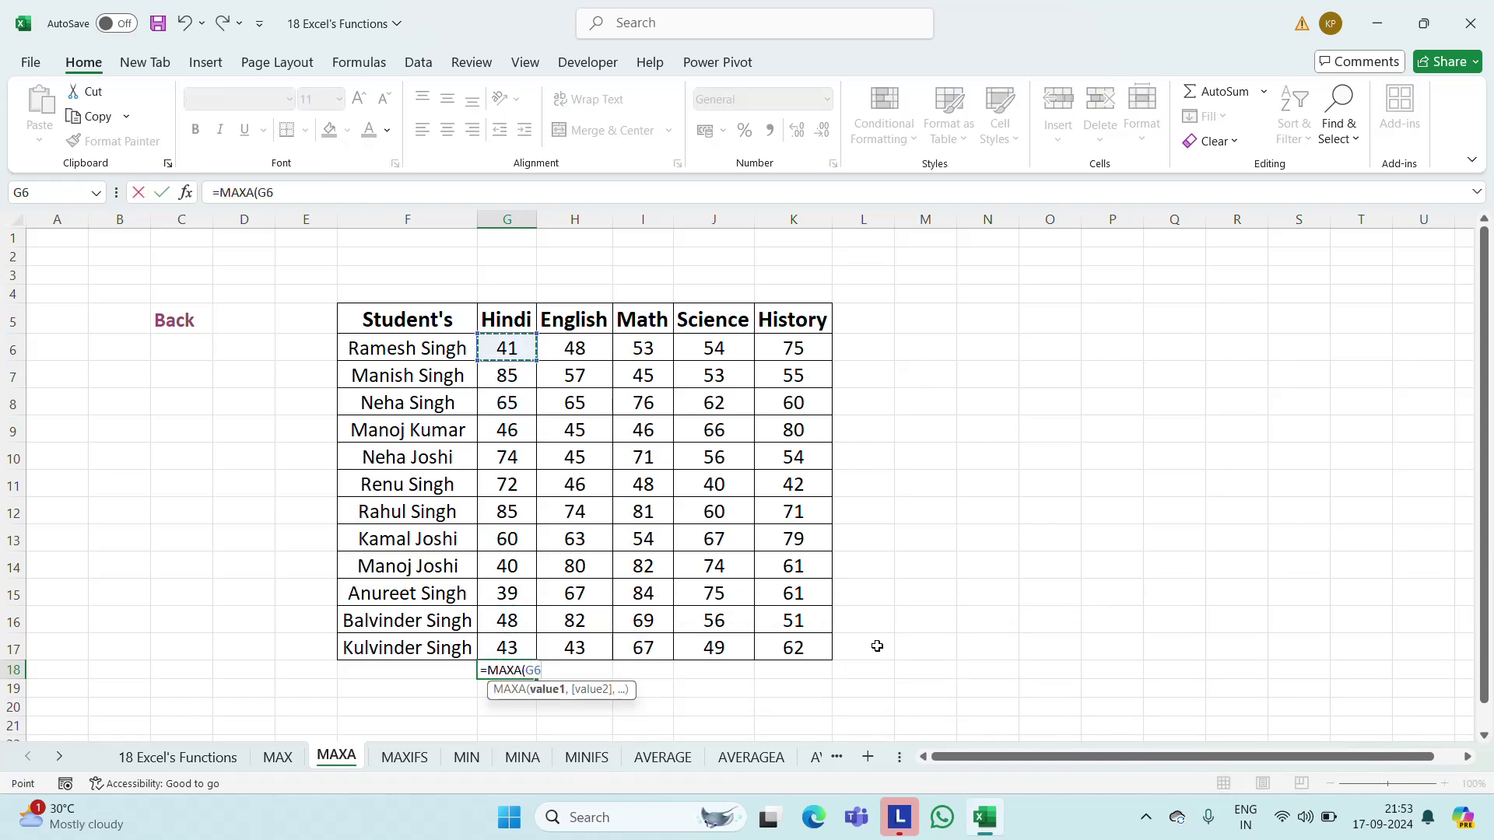
key(ctrl+shift+Down)
key(Return)
text(\)
key(Escape)
key(Up)
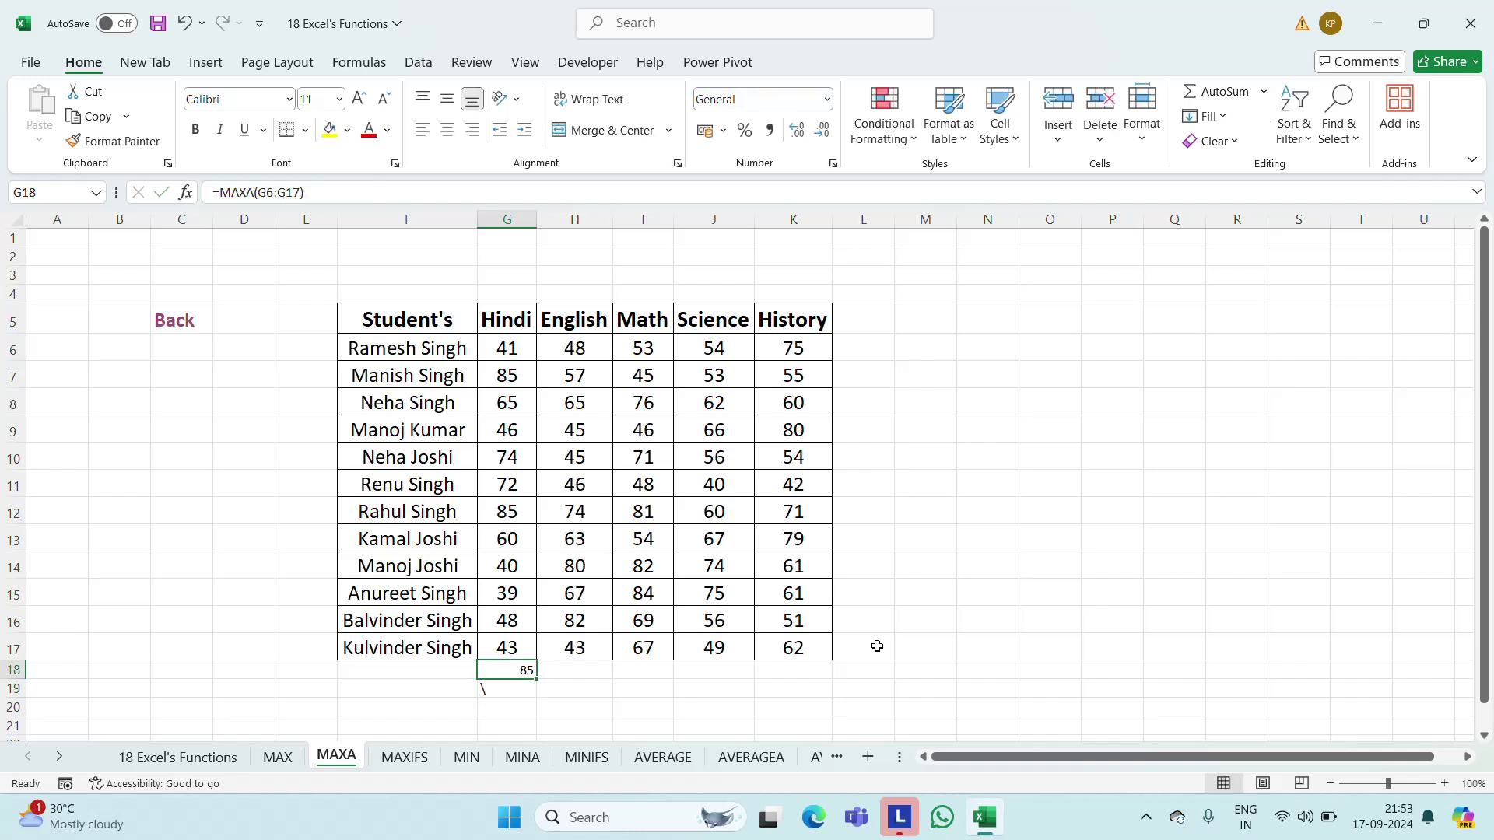
key(Down)
key(Up)
Set the font size of G18 to 16 and centre its value horizontally
click(318, 101)
text(16)
key(Return)
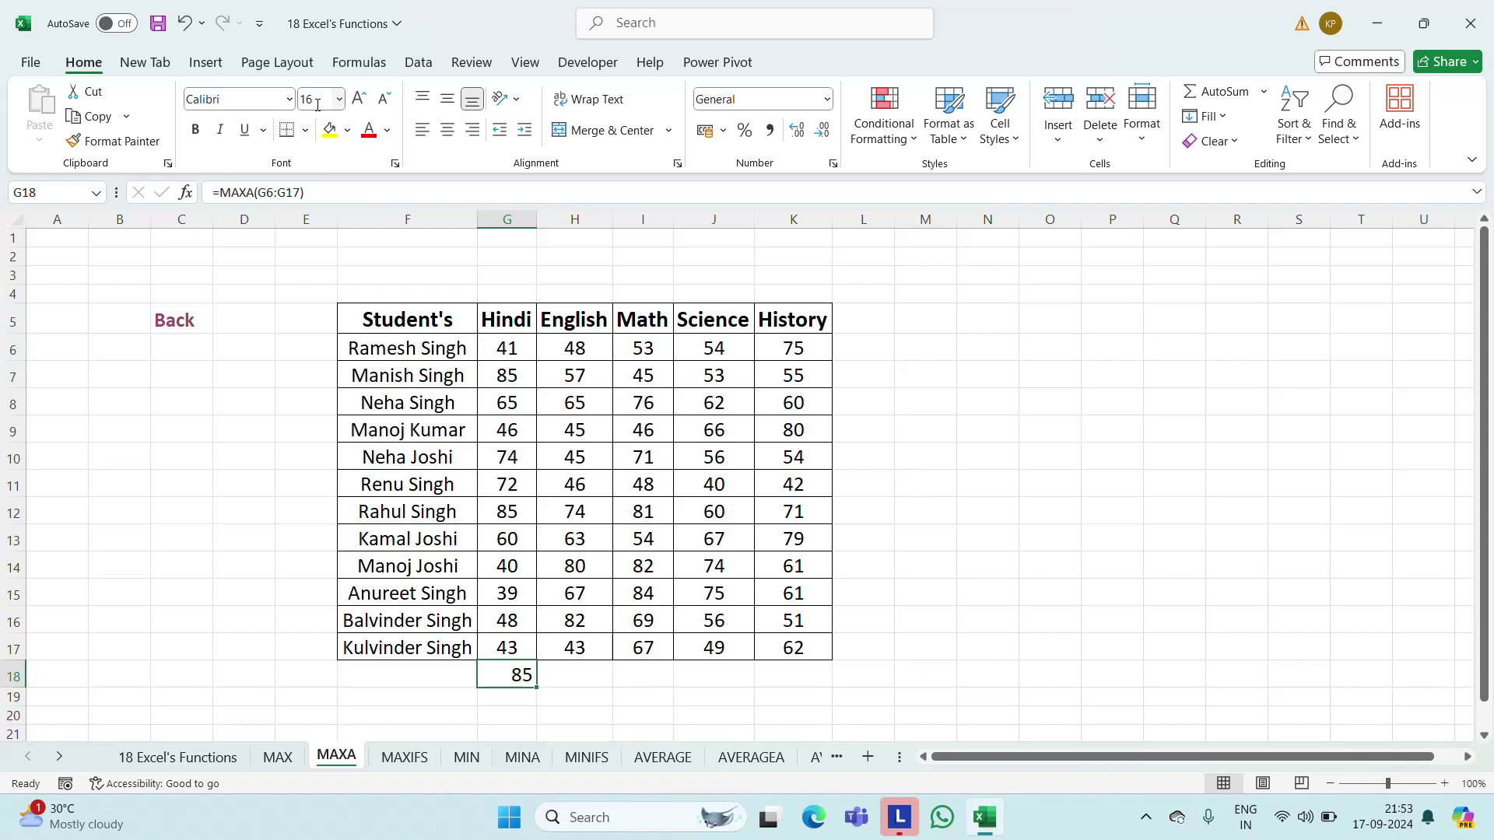
click(448, 130)
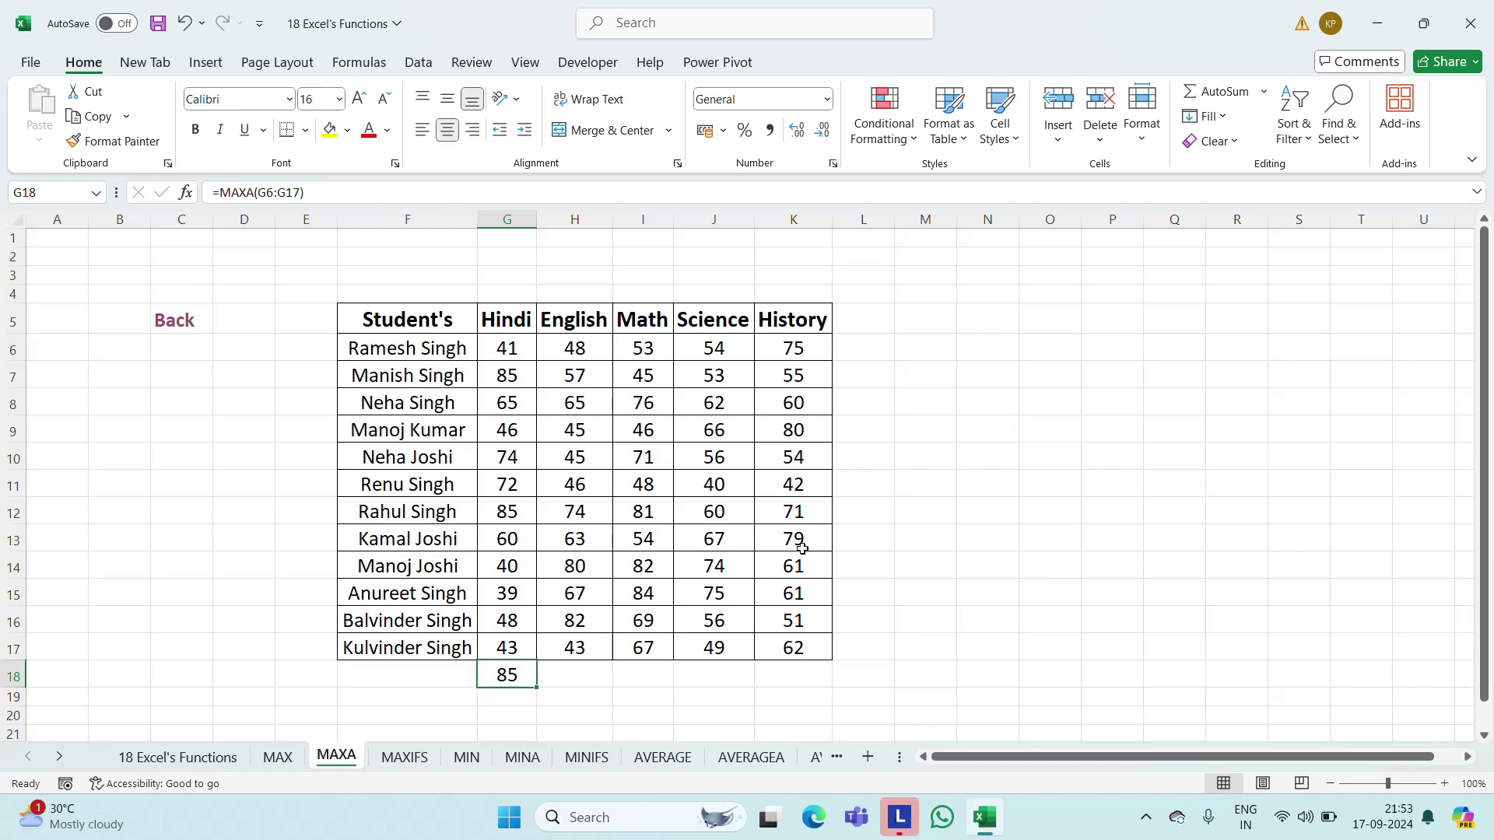
Copy the MAXA formula from G18 across to K18 for the English, Math, Science and History marks
key(ctrl+c)
key(shift+Right)
key(shift+Right)
key(shift+Right)
key(shift+Right)
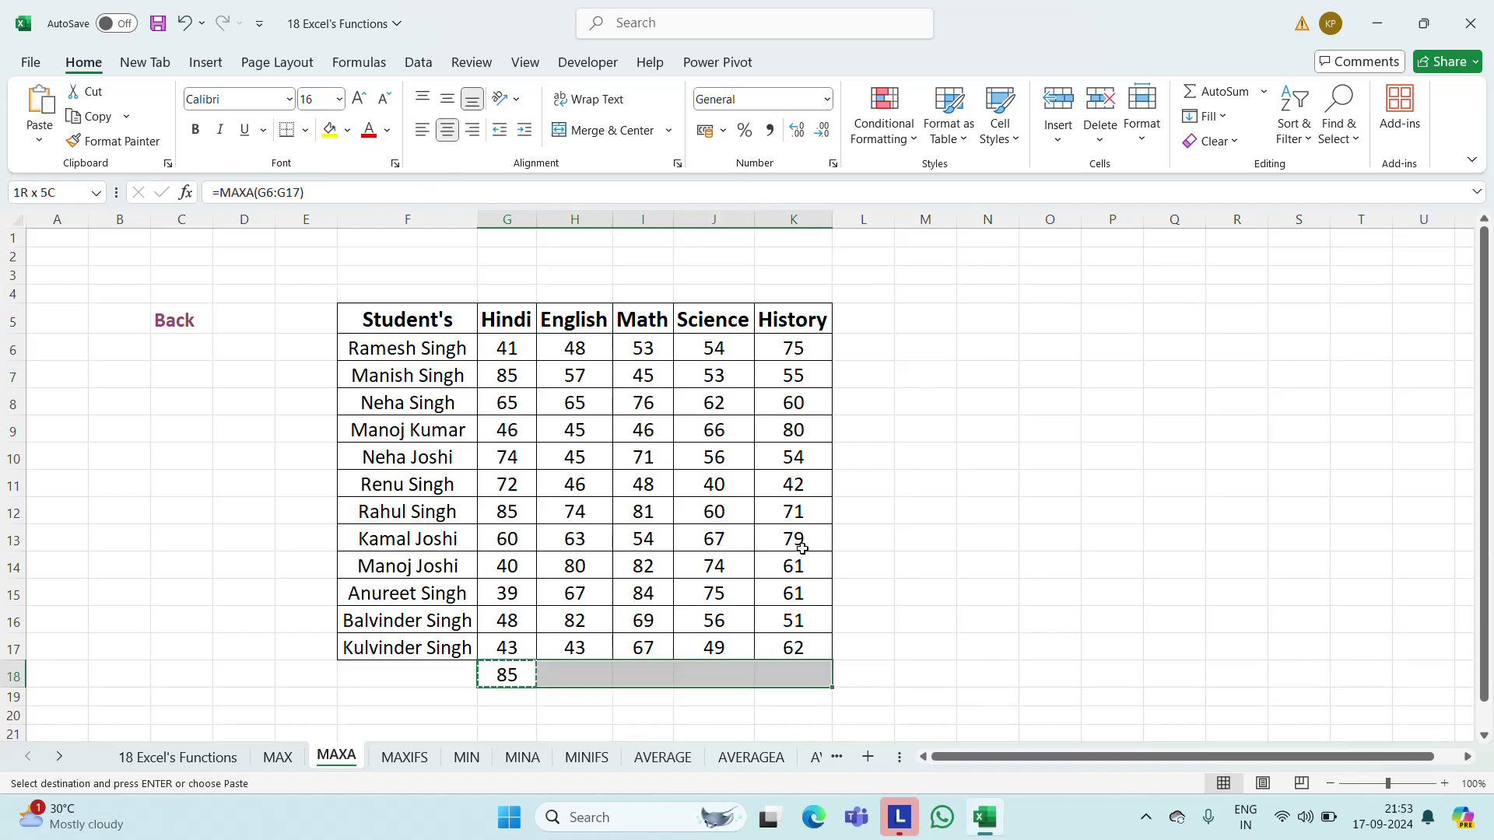
key(ctrl+v)
key(Escape)
Bold the top Hindi scorer's name and Hindi mark in F12:G12
key(Left)
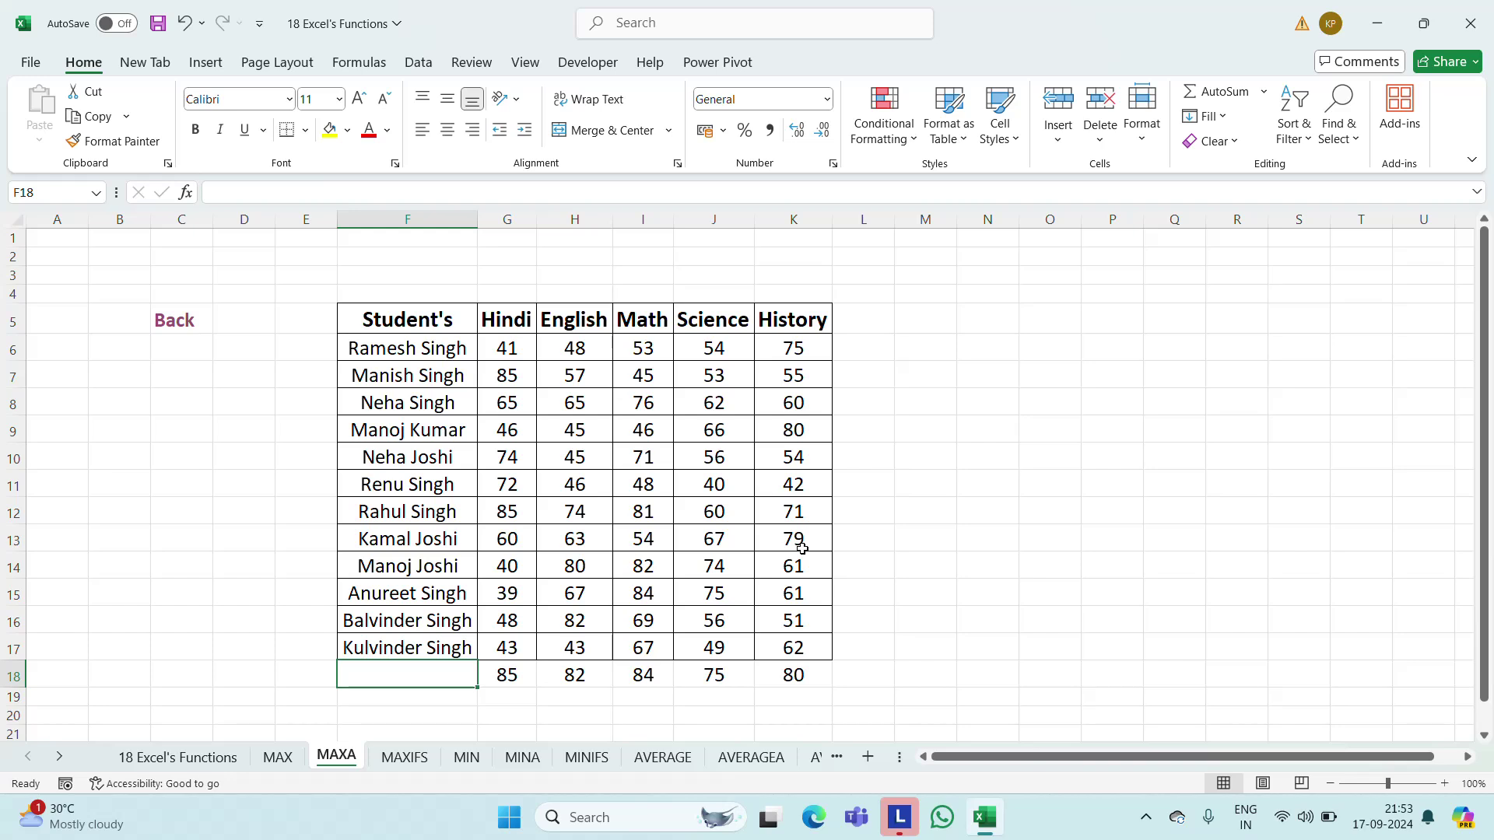
key(Up)
key(Up)
key(Up)
key(Up)
key(Up)
key(Up)
key(shift+Right)
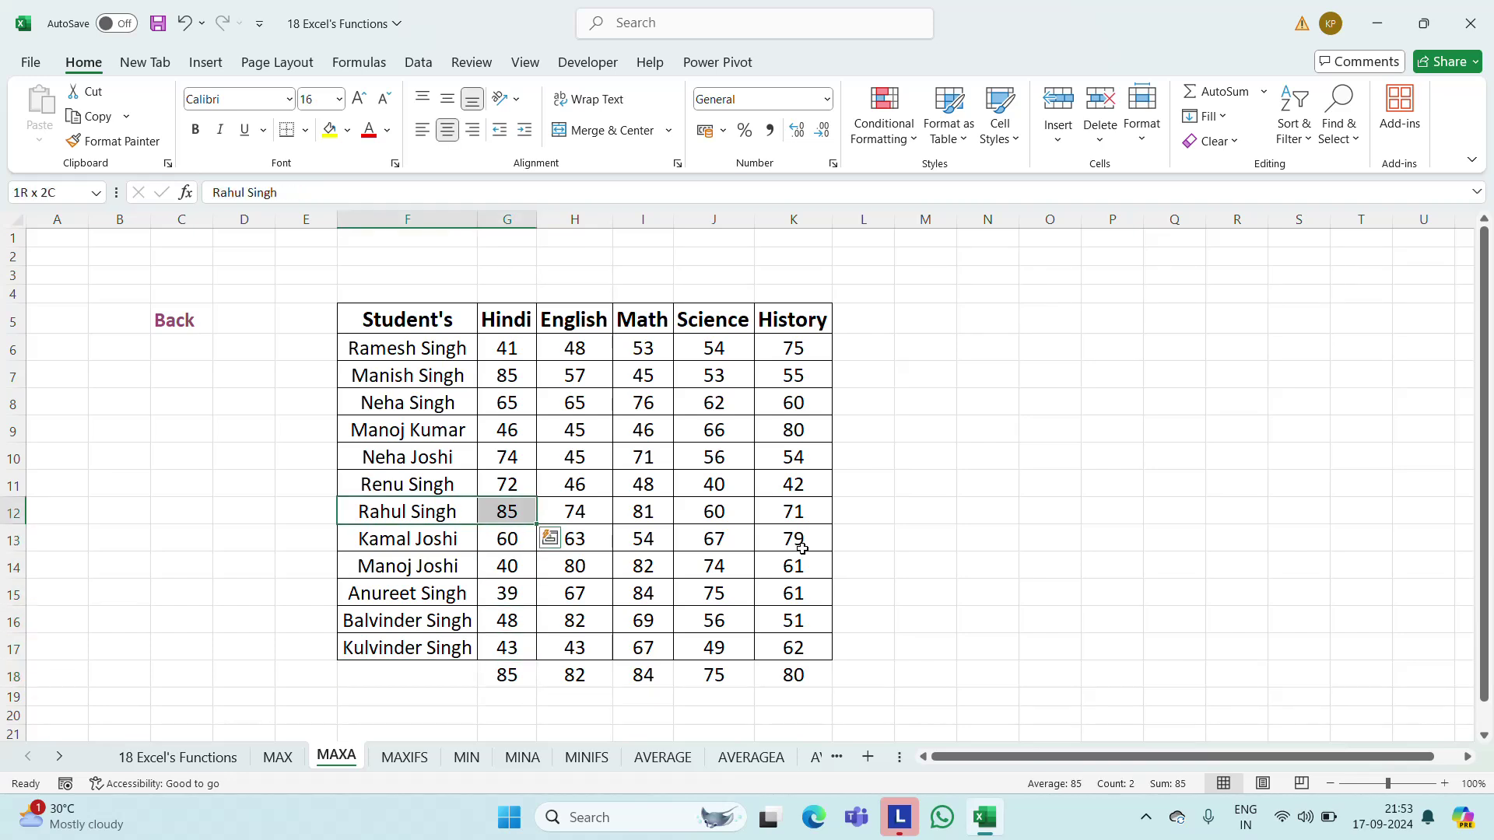
click(196, 129)
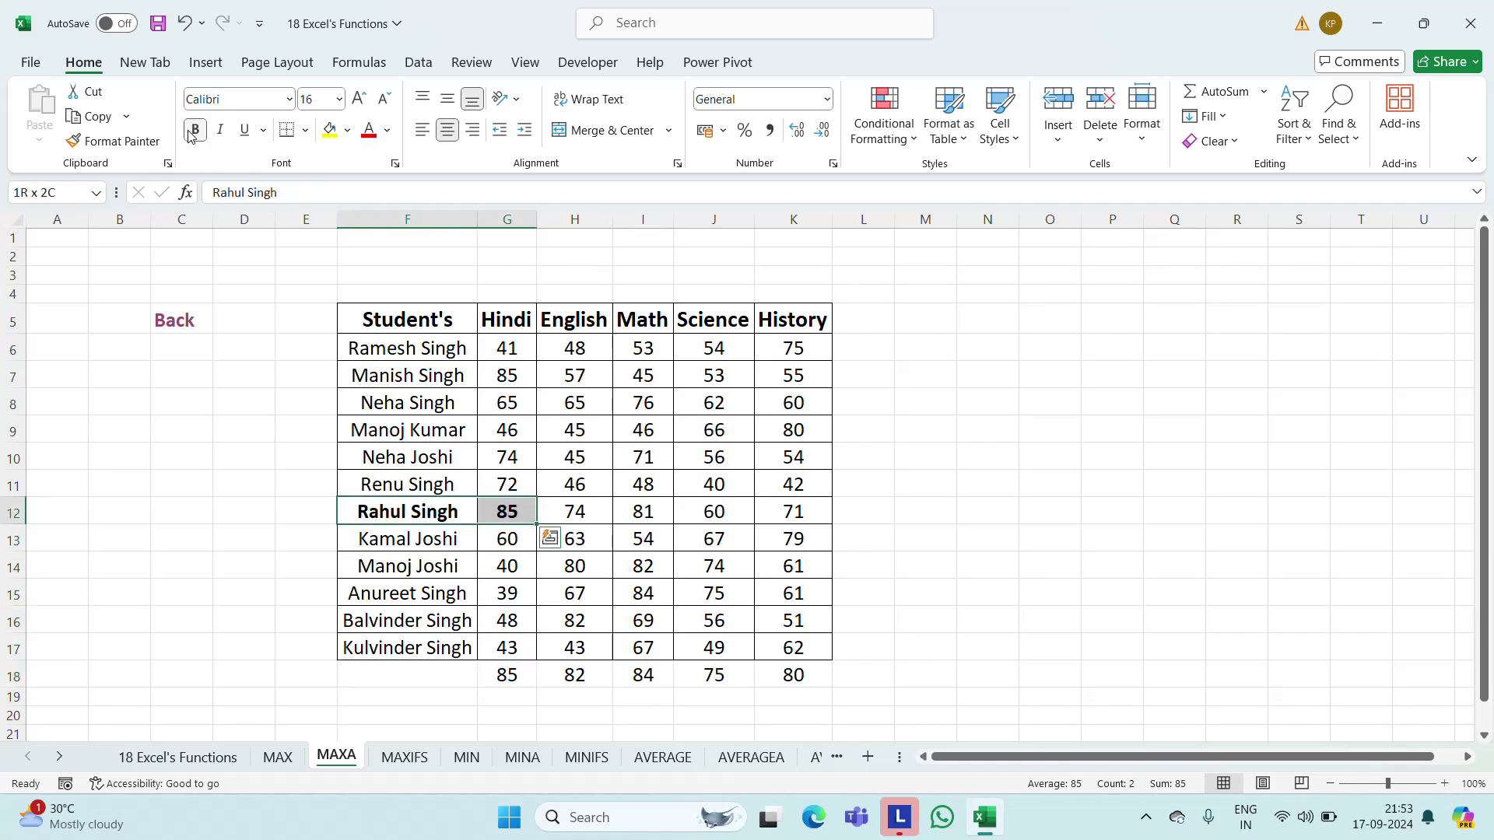
Bold the top English scorer's name and the adjacent Hindi mark in F16:G16
click(589, 672)
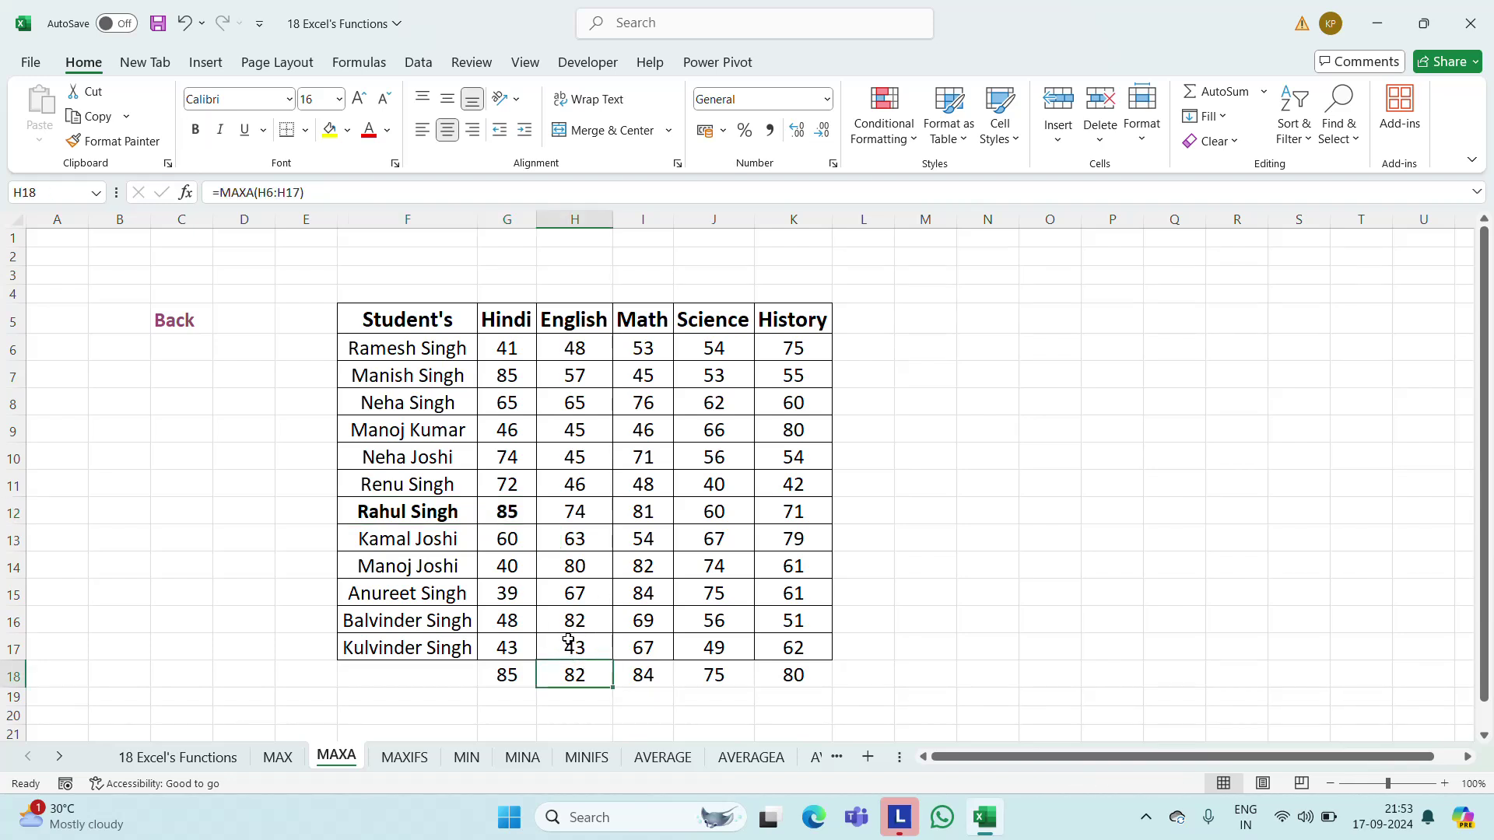
click(415, 625)
drag(415, 625, 507, 623)
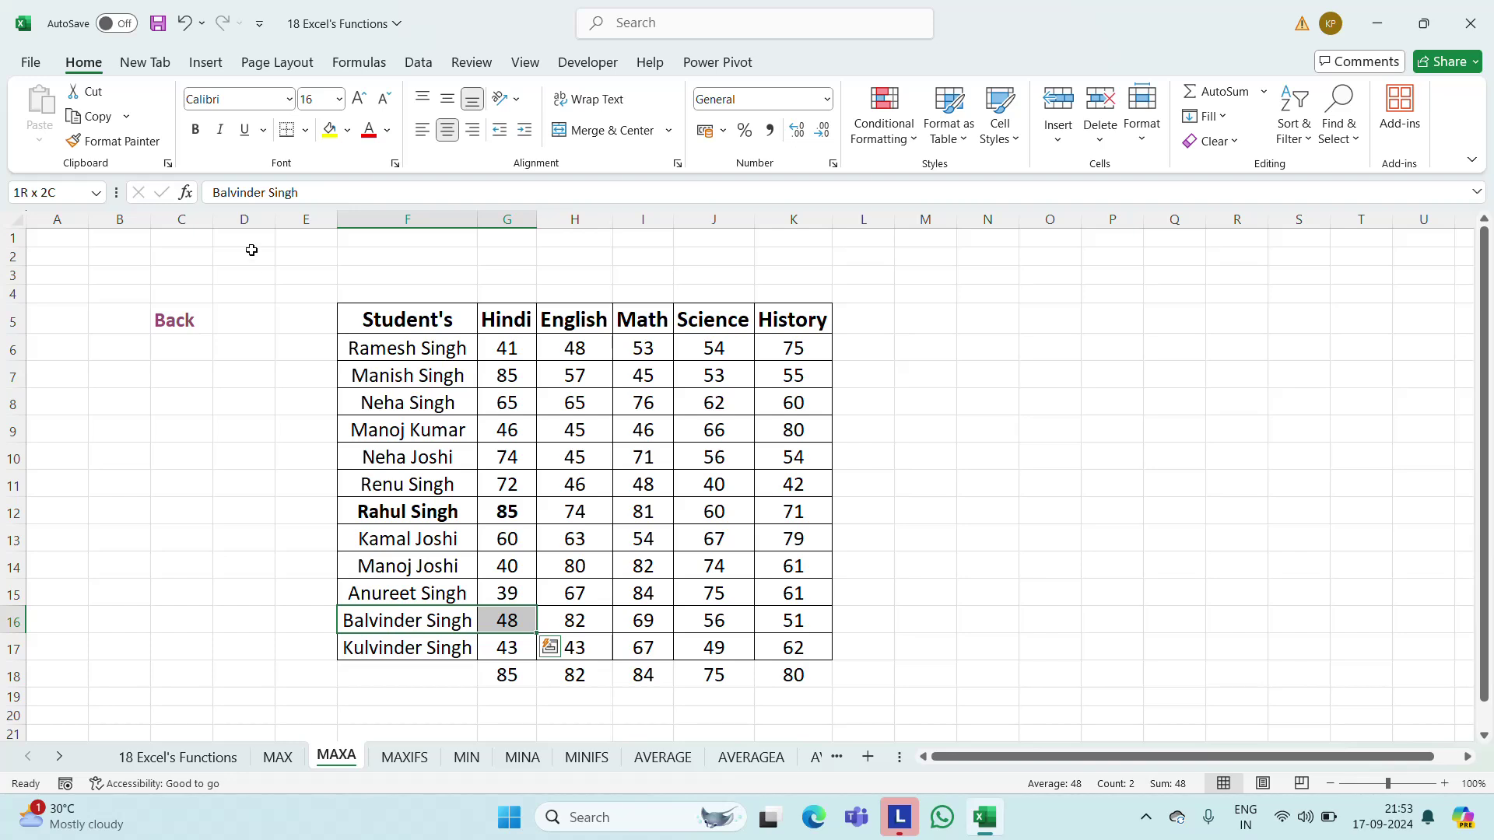
click(196, 130)
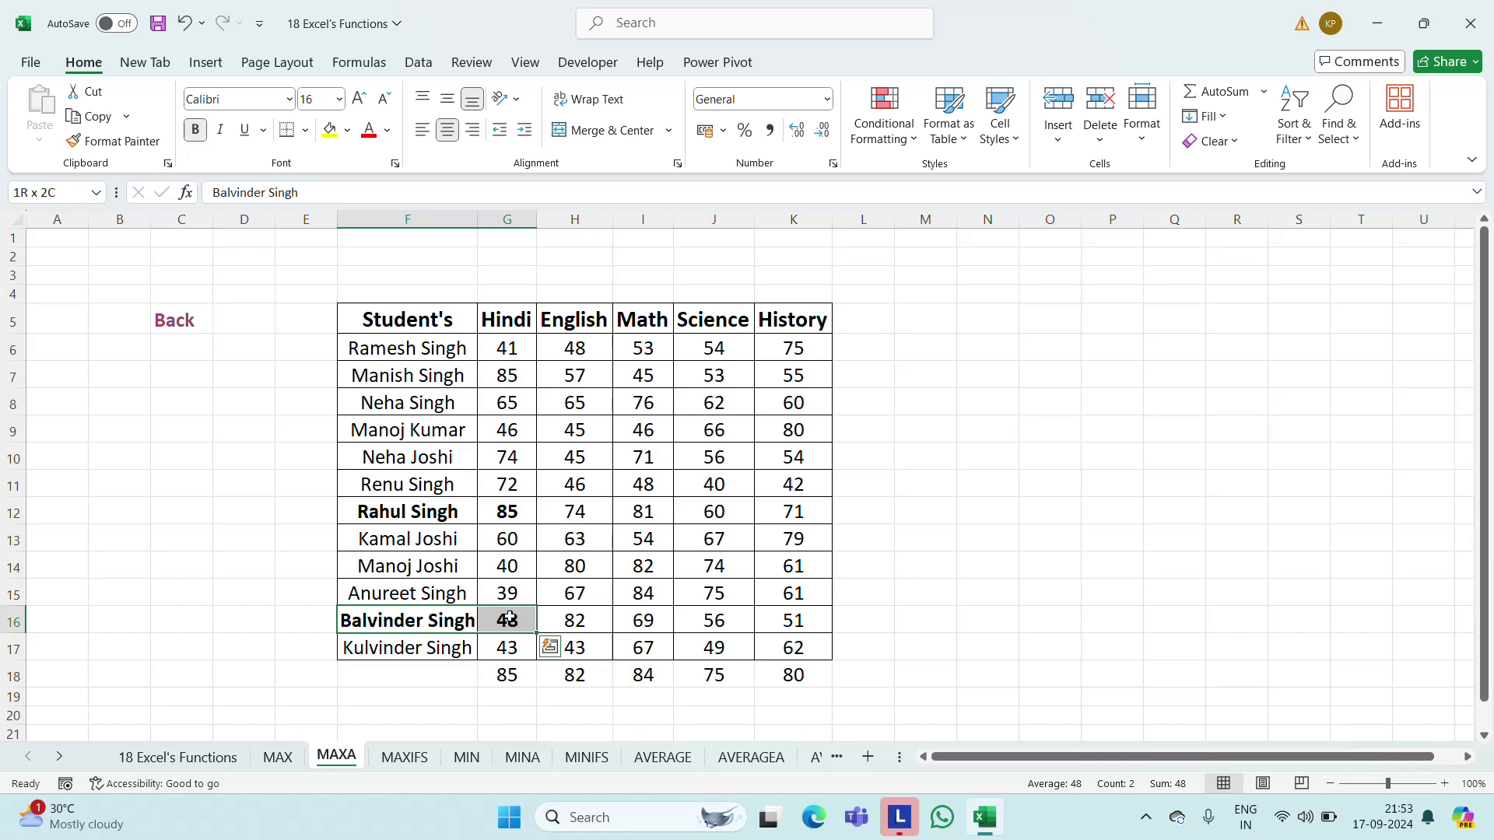
Remove the bold formatting from the Hindi marks in G12 and G16
click(510, 516)
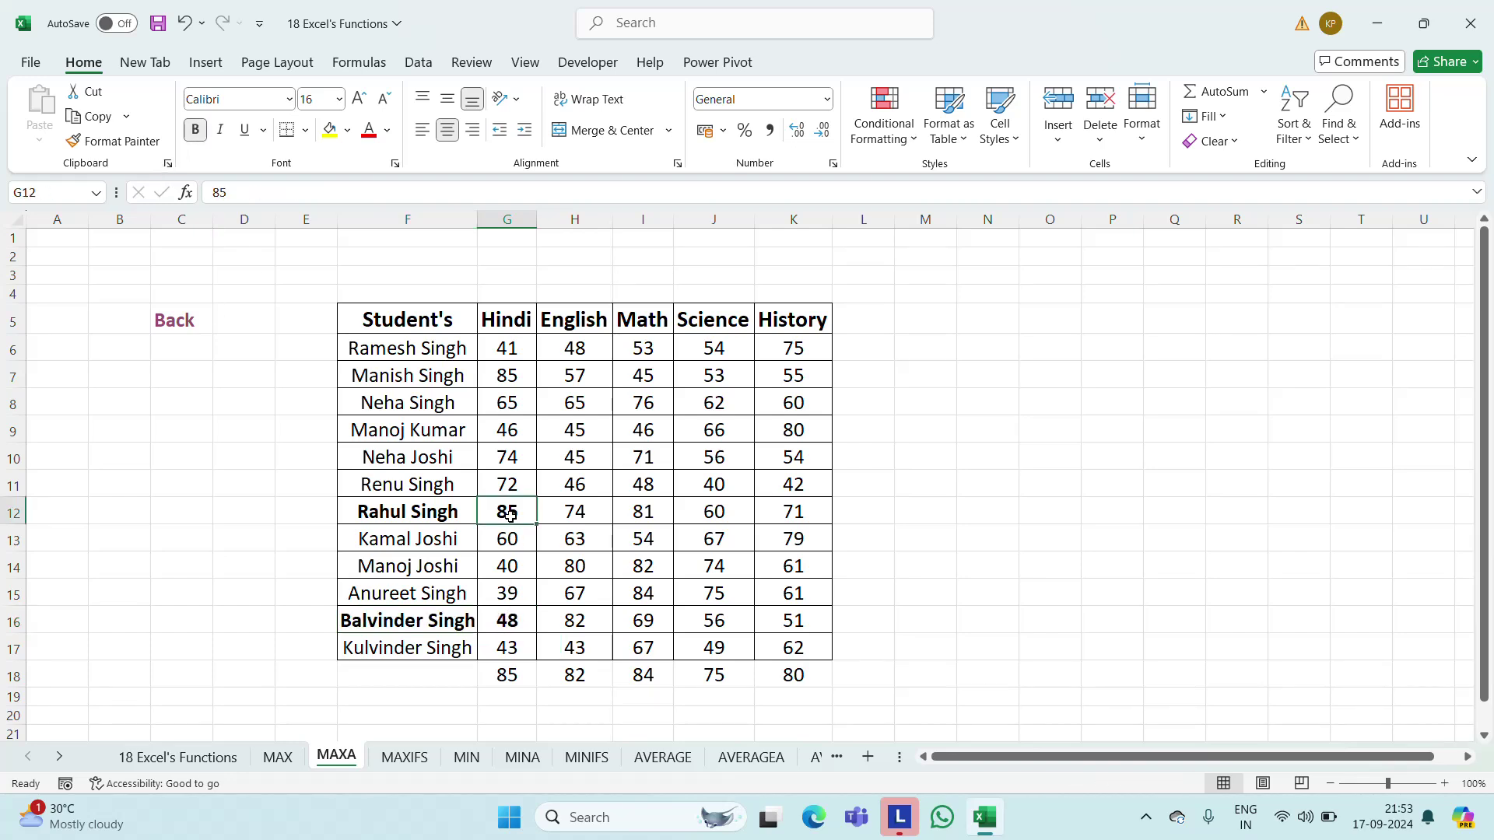
key(Down)
key(Down)
key(Down)
key(Down)
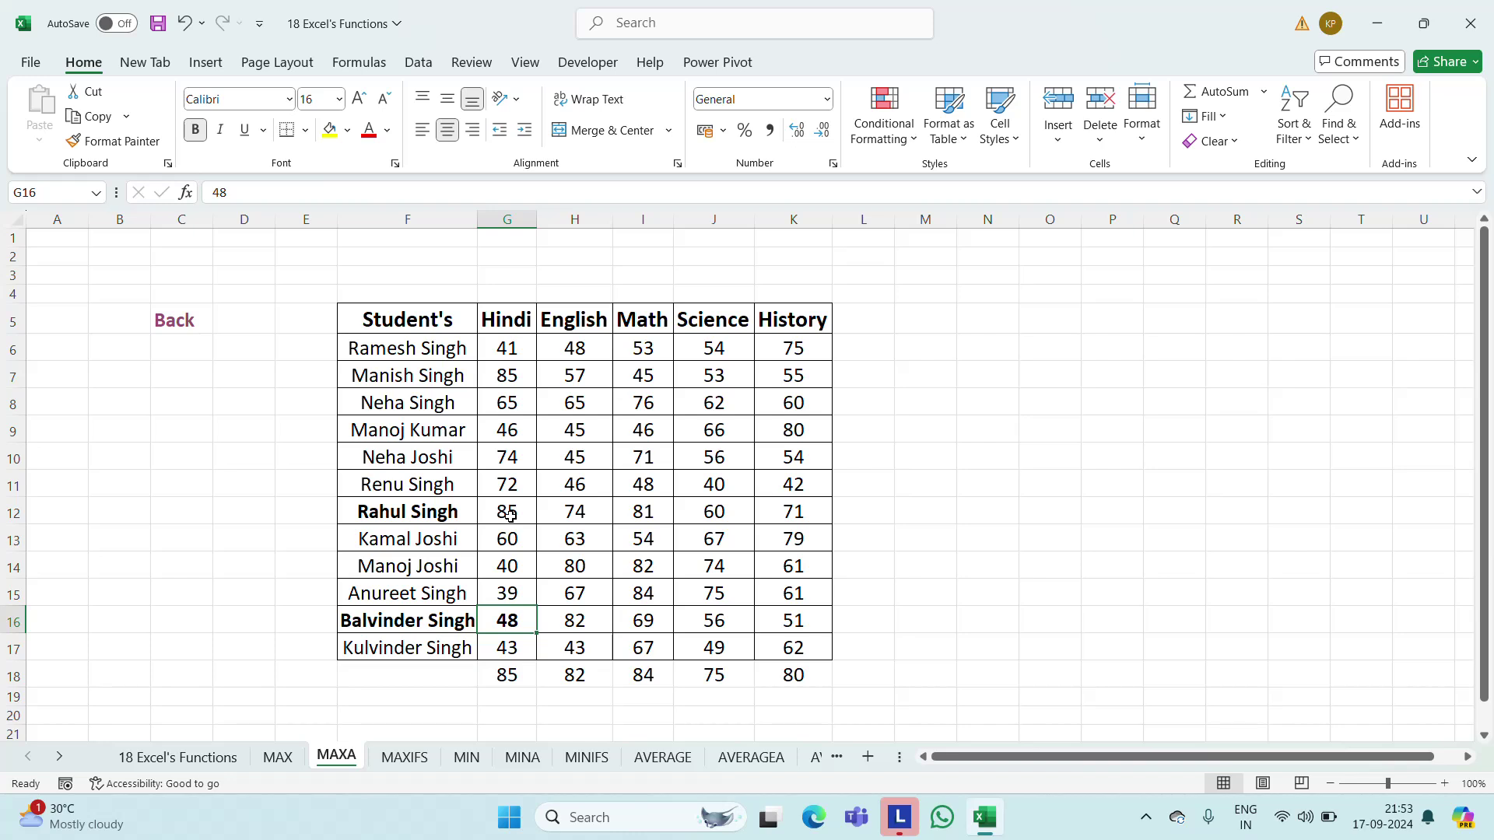
key(Right)
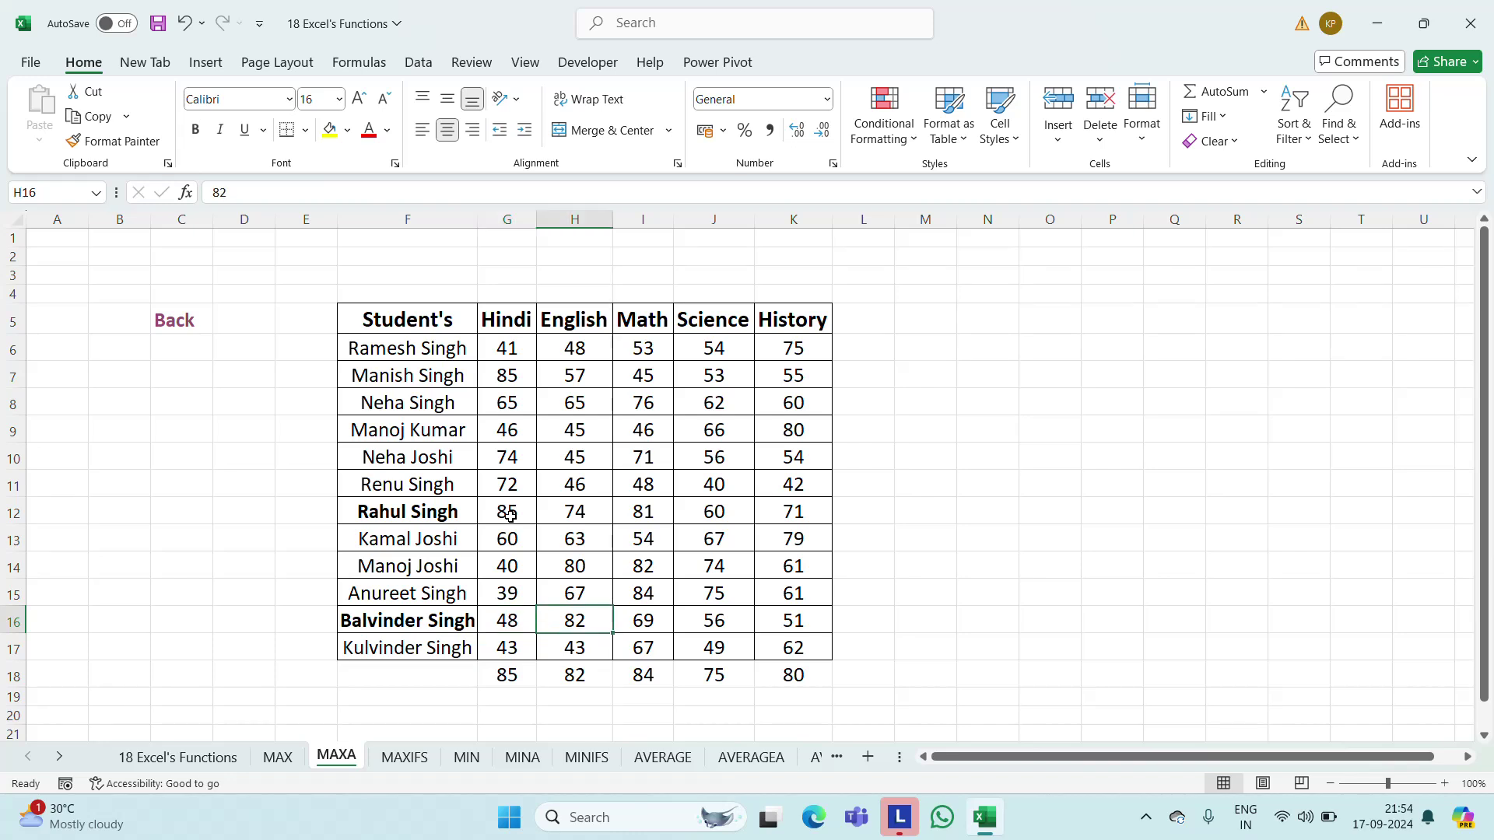
Go back to the function index and open the MAXIFS worksheet through its Maxifs link
click(632, 671)
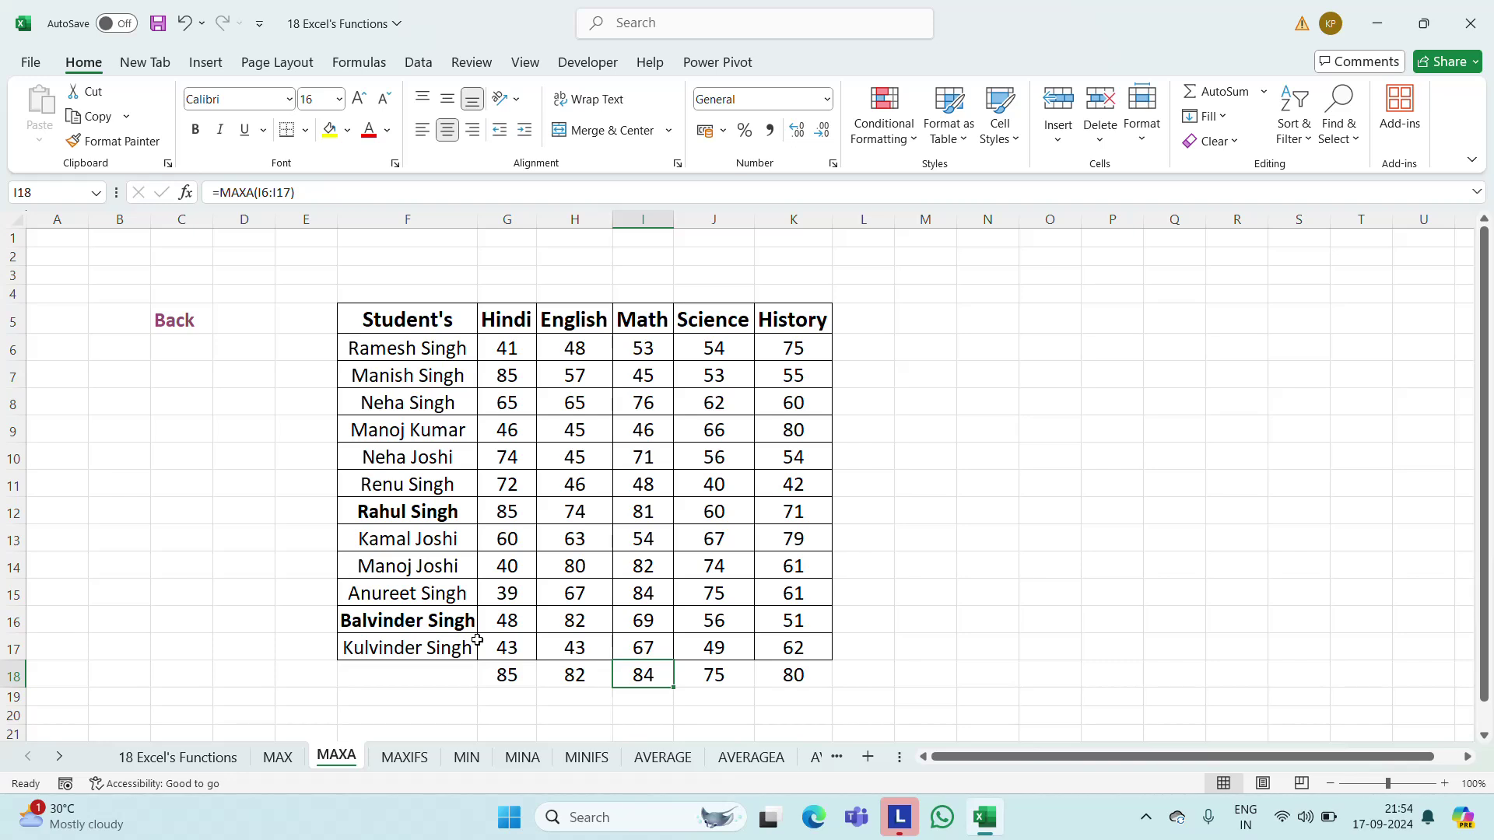
click(176, 330)
click(753, 459)
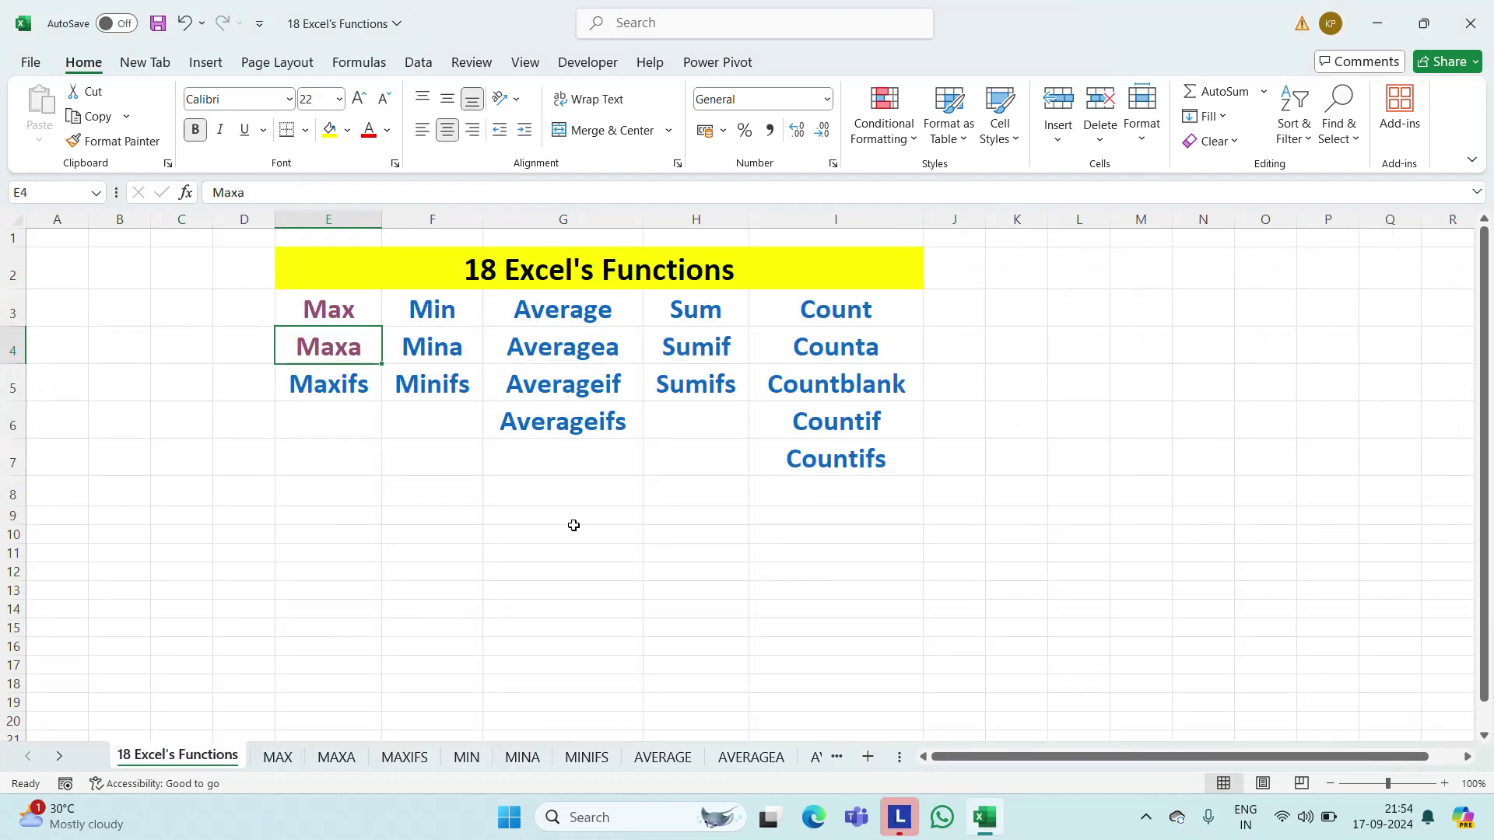
click(347, 393)
click(548, 345)
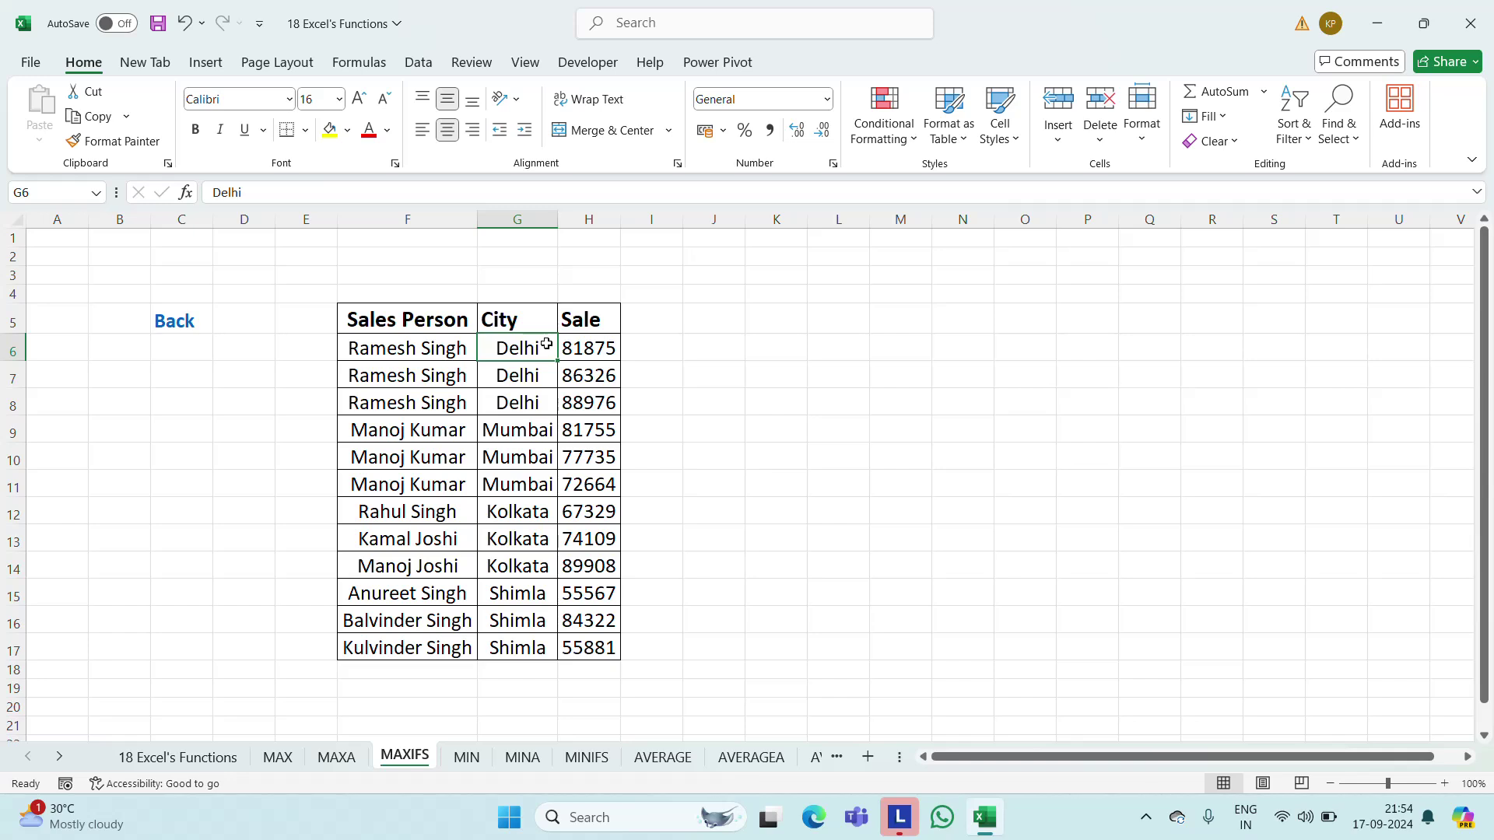
Copy the Sales Person, City and Sale headers from F5:H5 to K5:M5
click(561, 311)
key(Left)
key(Left)
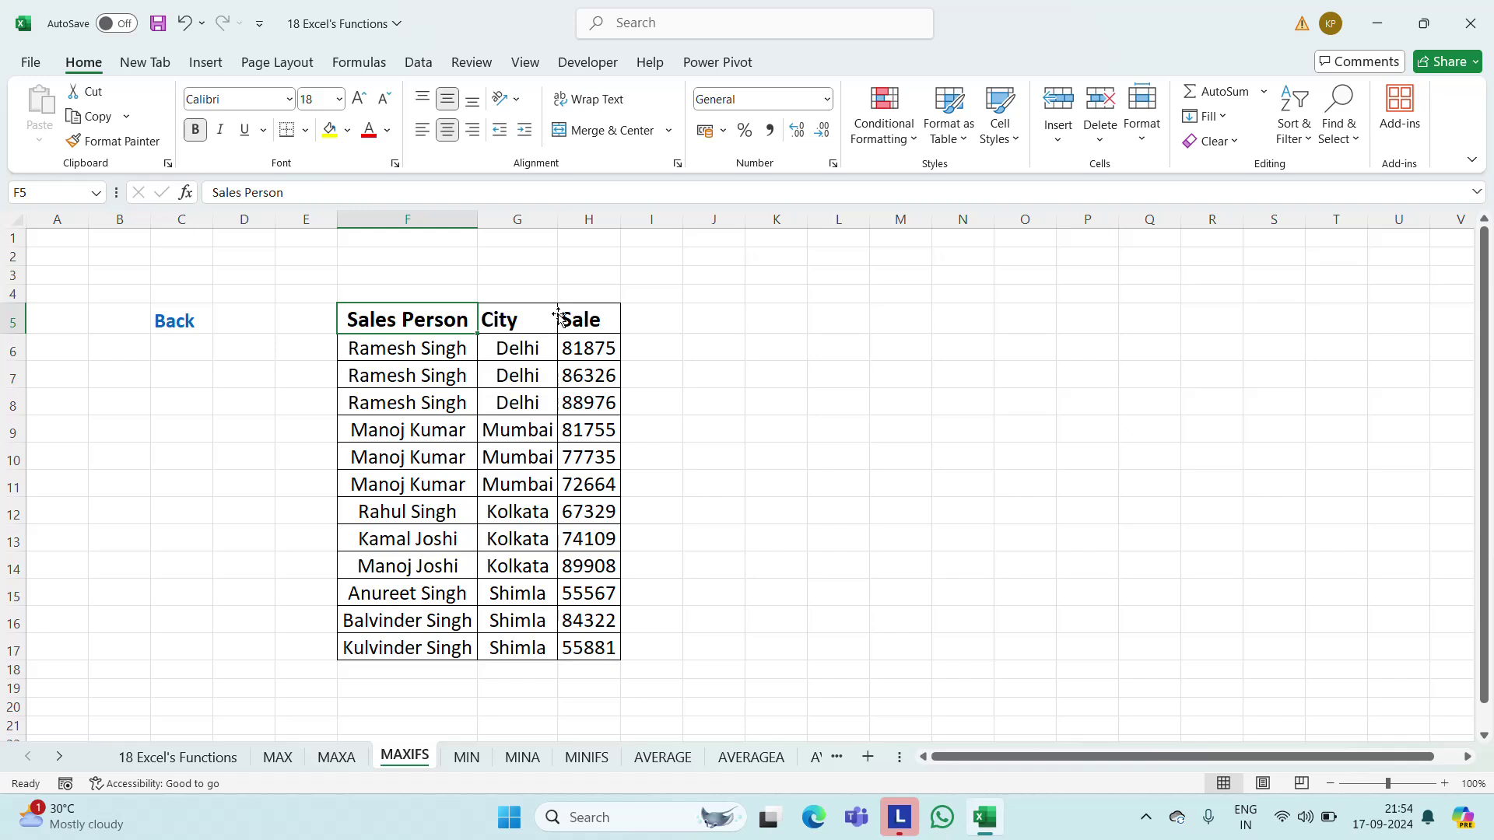
key(shift+Right)
key(shift+Right)
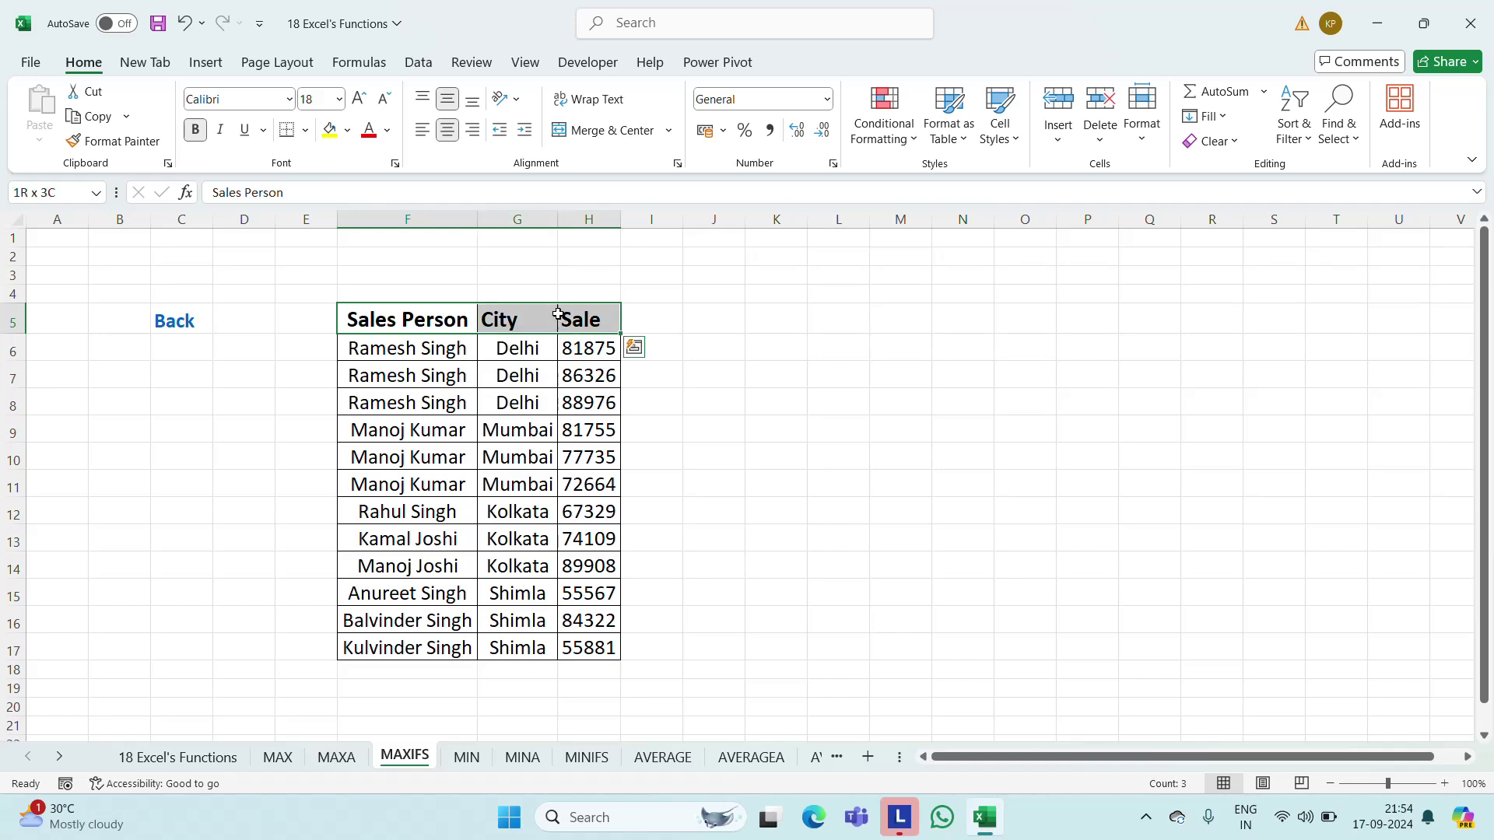
key(ctrl+c)
key(Right)
key(Right)
key(Right)
key(Right)
key(Right)
key(ctrl+v)
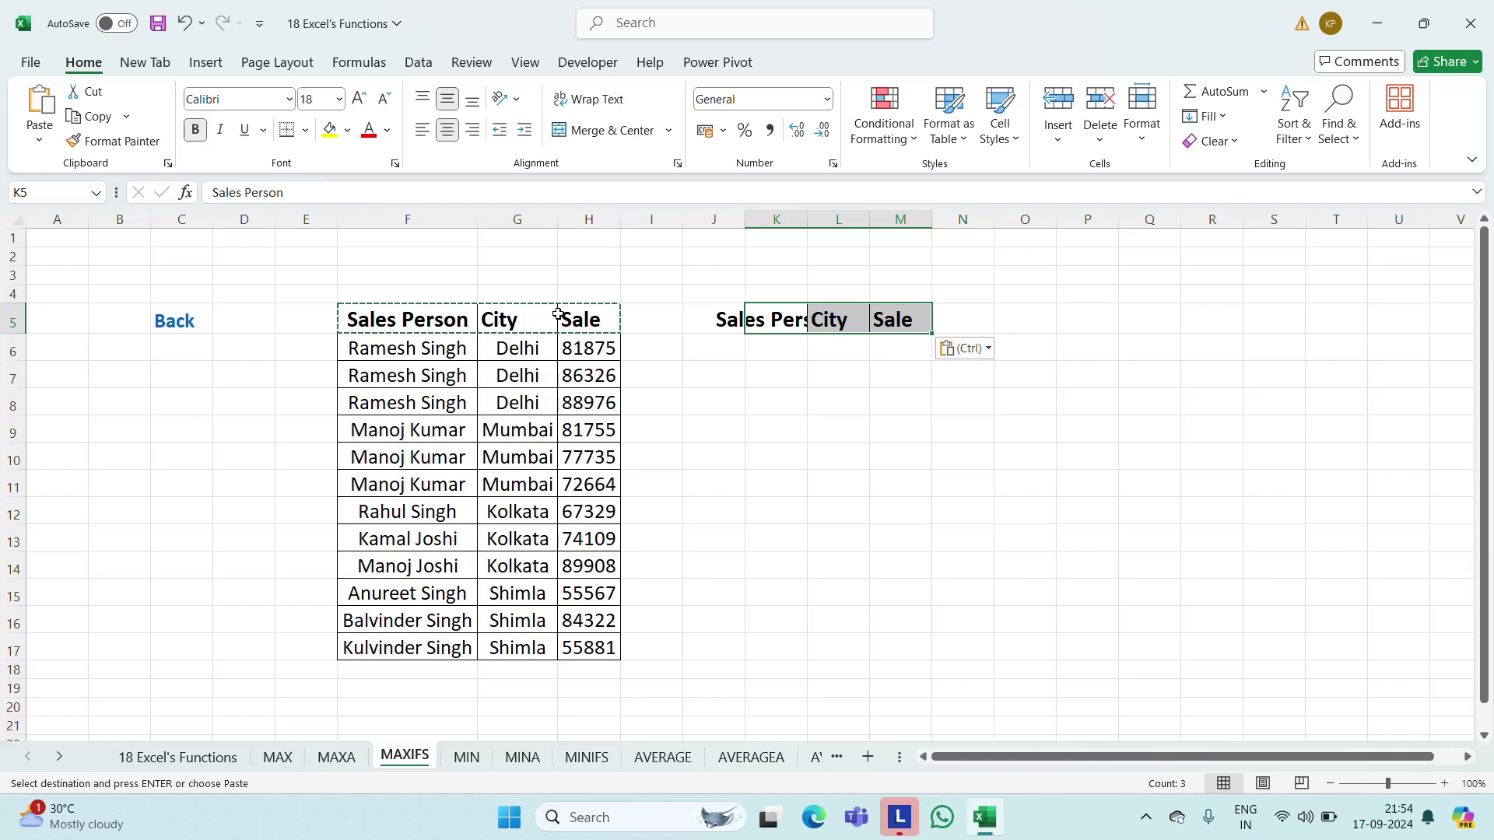
key(Escape)
Autofit column K to the width of its Sales Person header
double_click(813, 222)
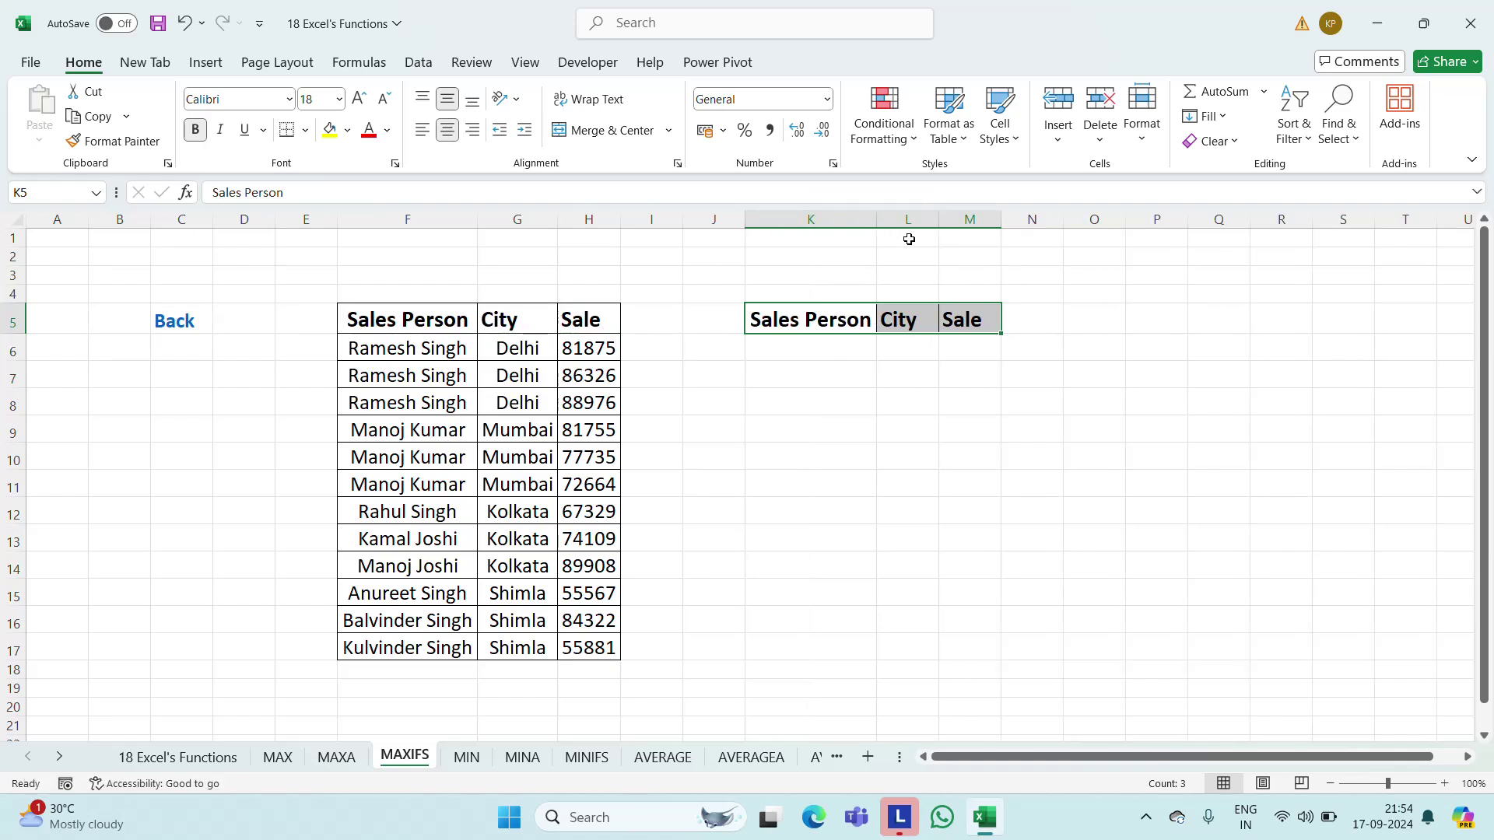
click(940, 231)
click(849, 352)
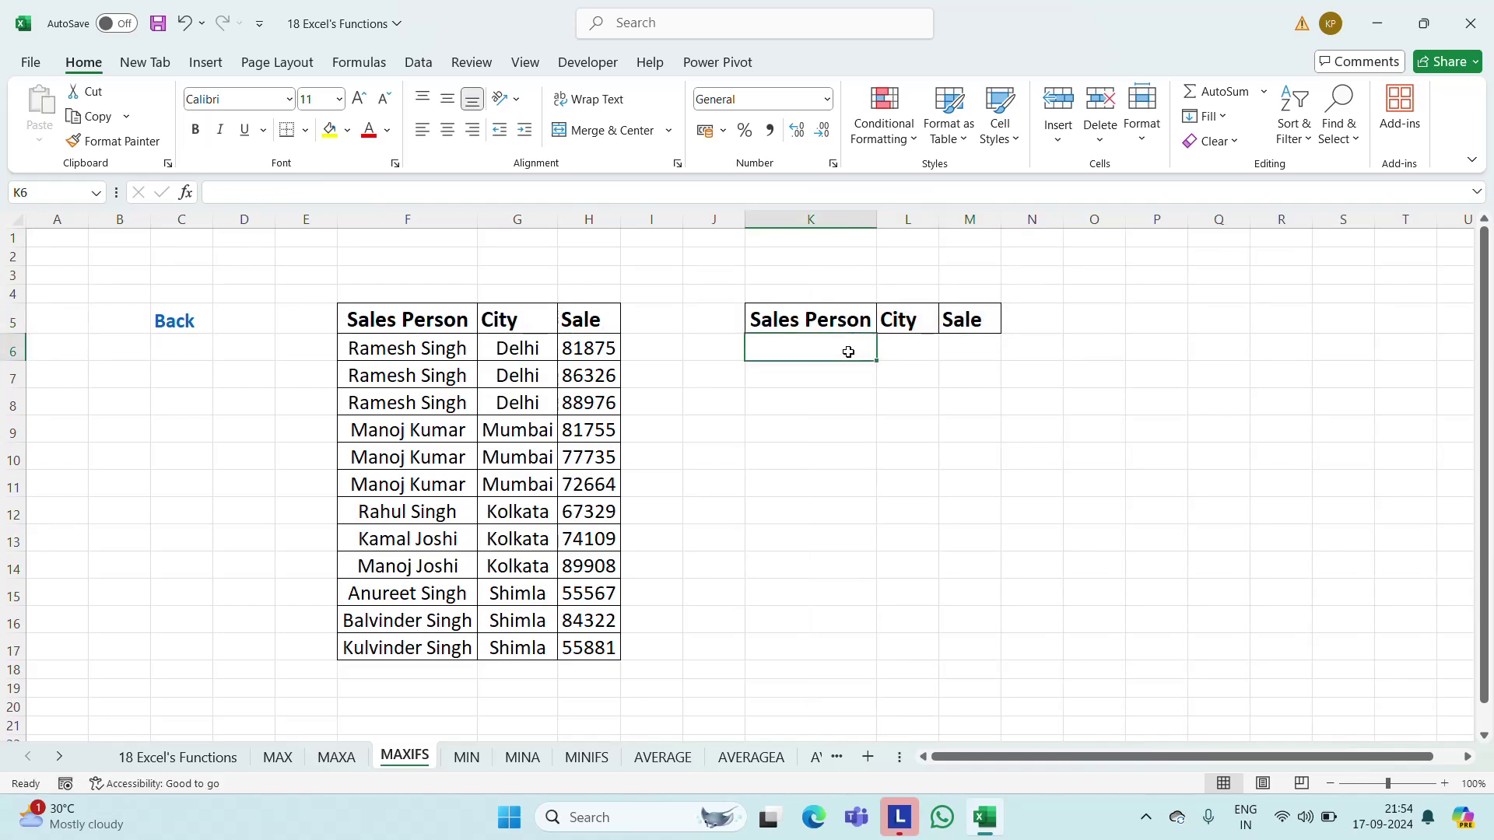
Copy the sales person's name from F10 into K6 under the new Sales Person header
key(Left)
key(Left)
key(Left)
key(Left)
key(Left)
key(Left)
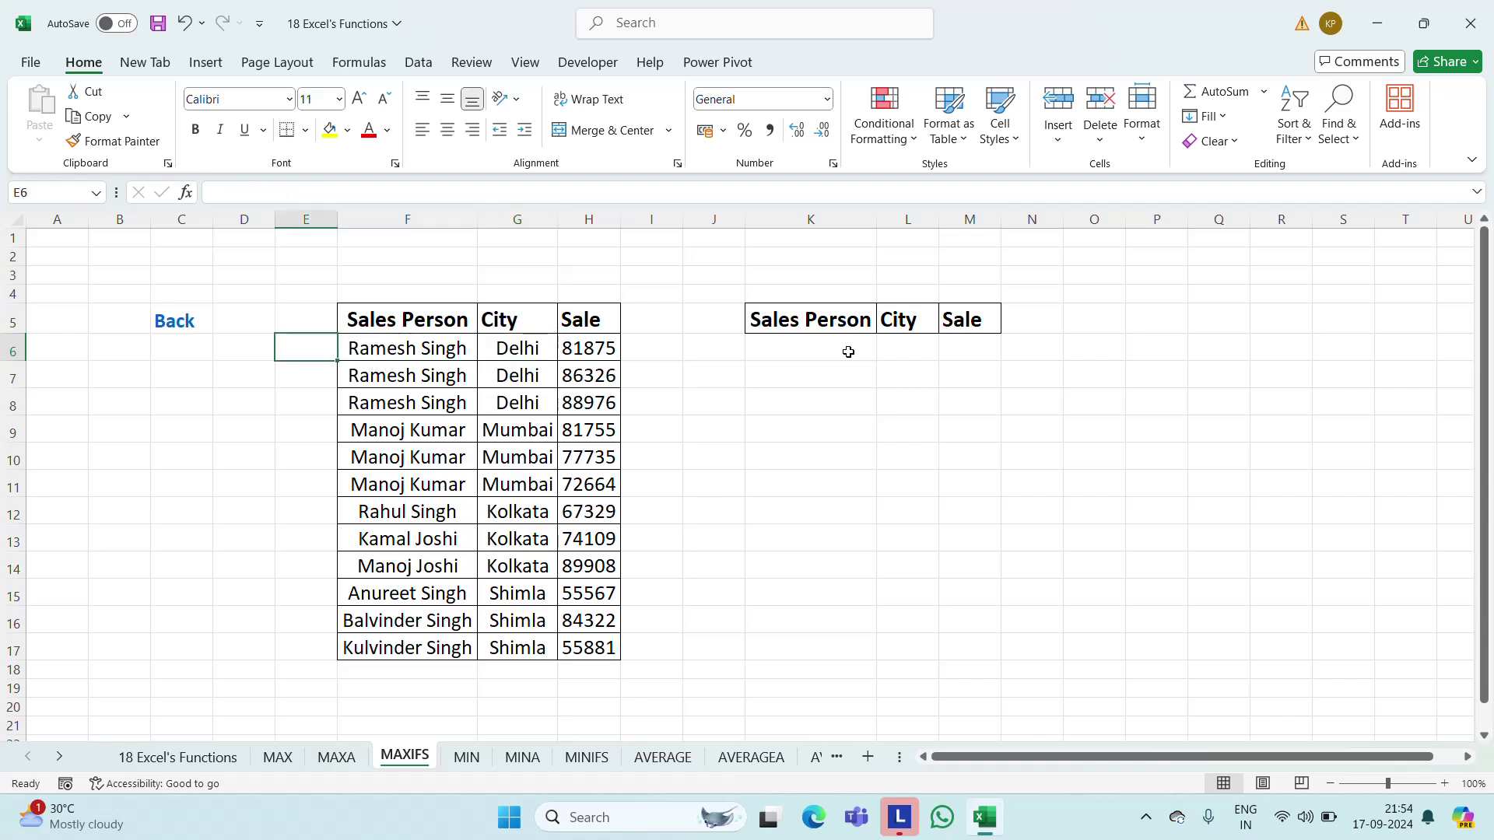
key(Right)
key(Right)
key(Down)
key(Down)
key(Down)
key(Down)
key(Down)
key(Down)
key(Down)
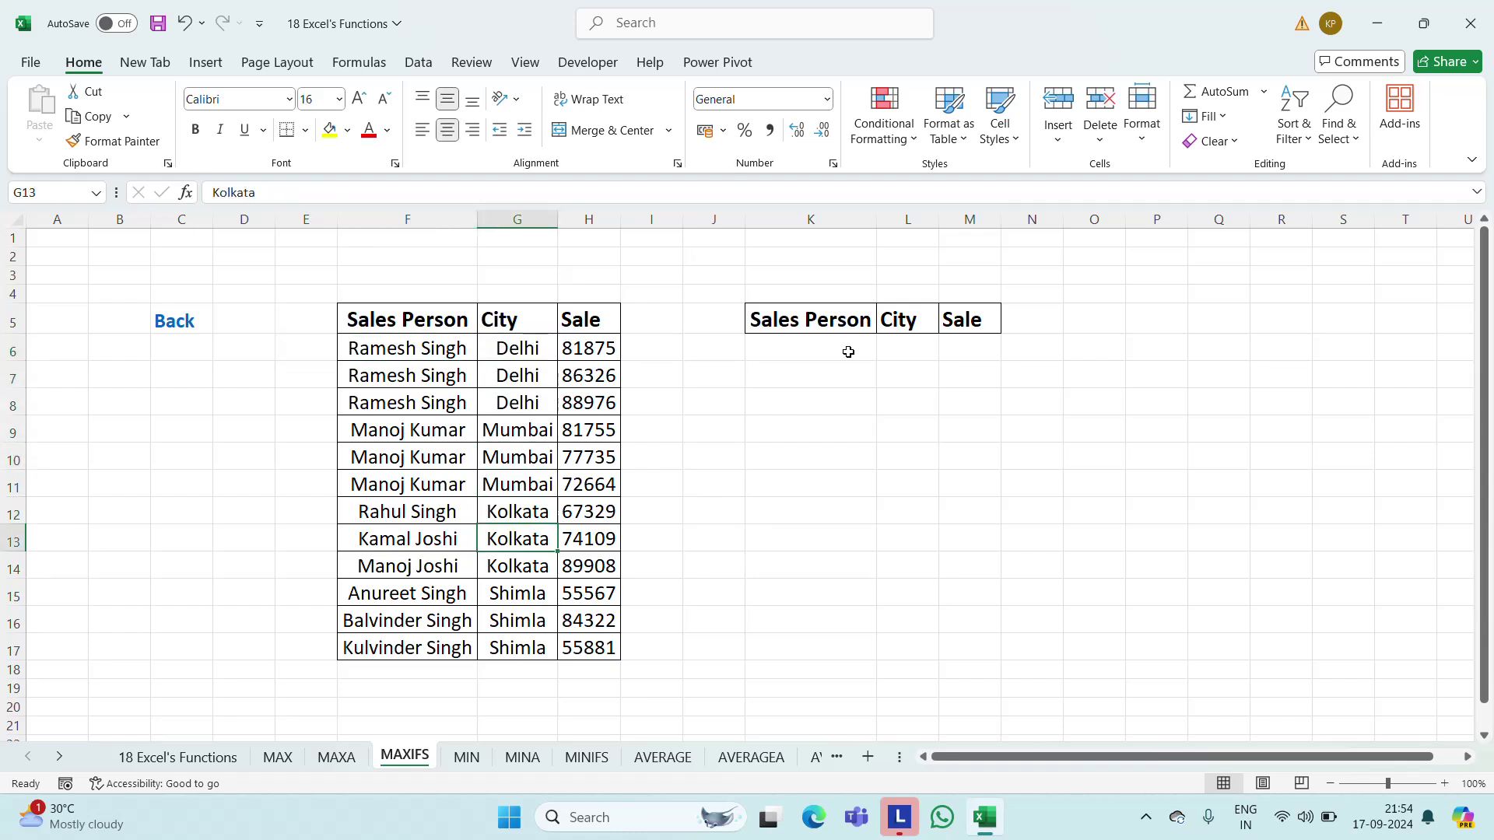
key(Left)
key(Up)
key(Up)
key(Up)
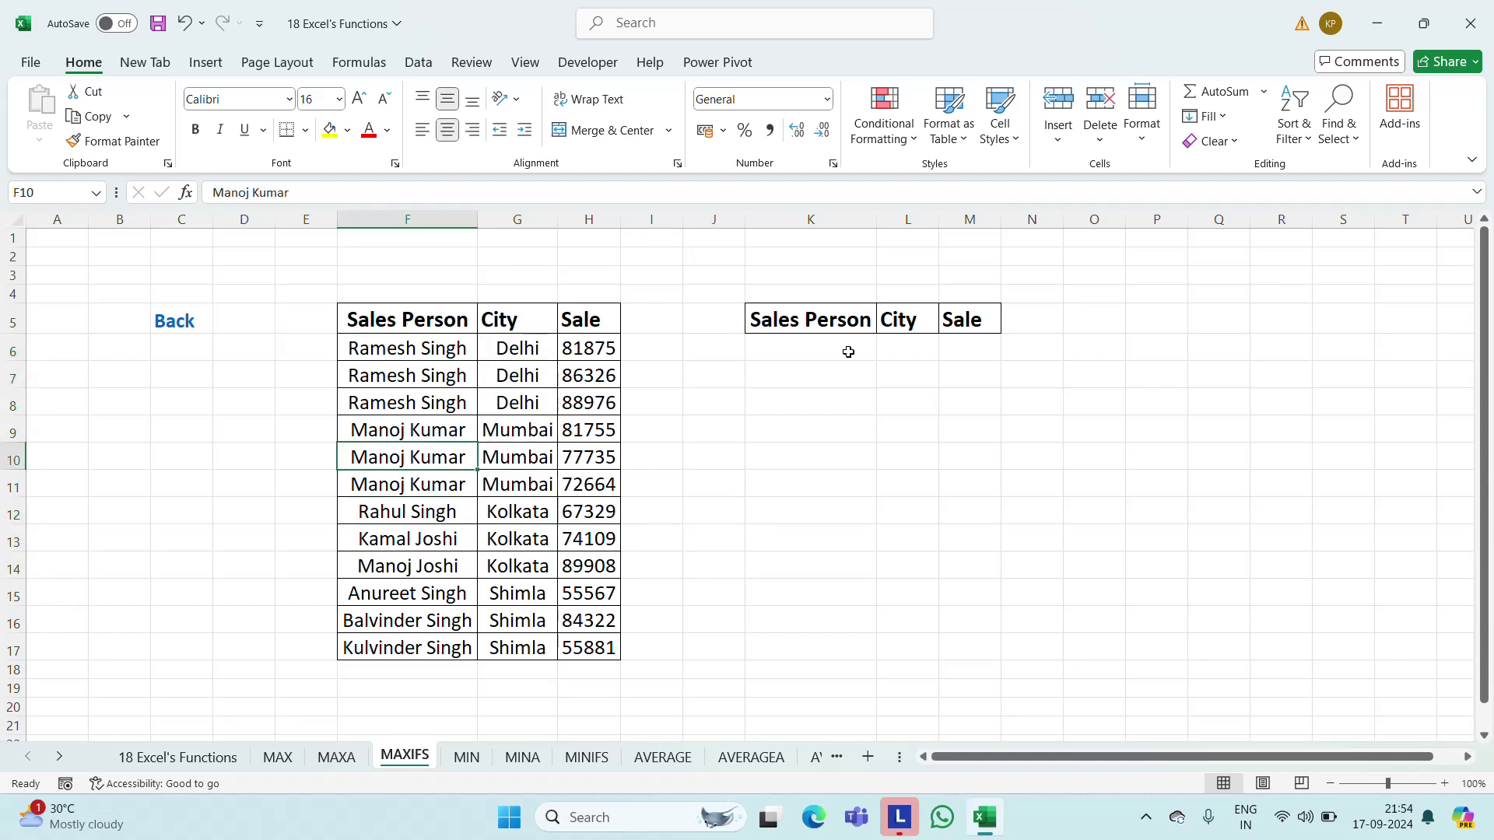
key(ctrl+c)
key(Right)
key(Right)
key(Right)
key(Right)
key(Up)
key(Up)
key(Up)
key(Up)
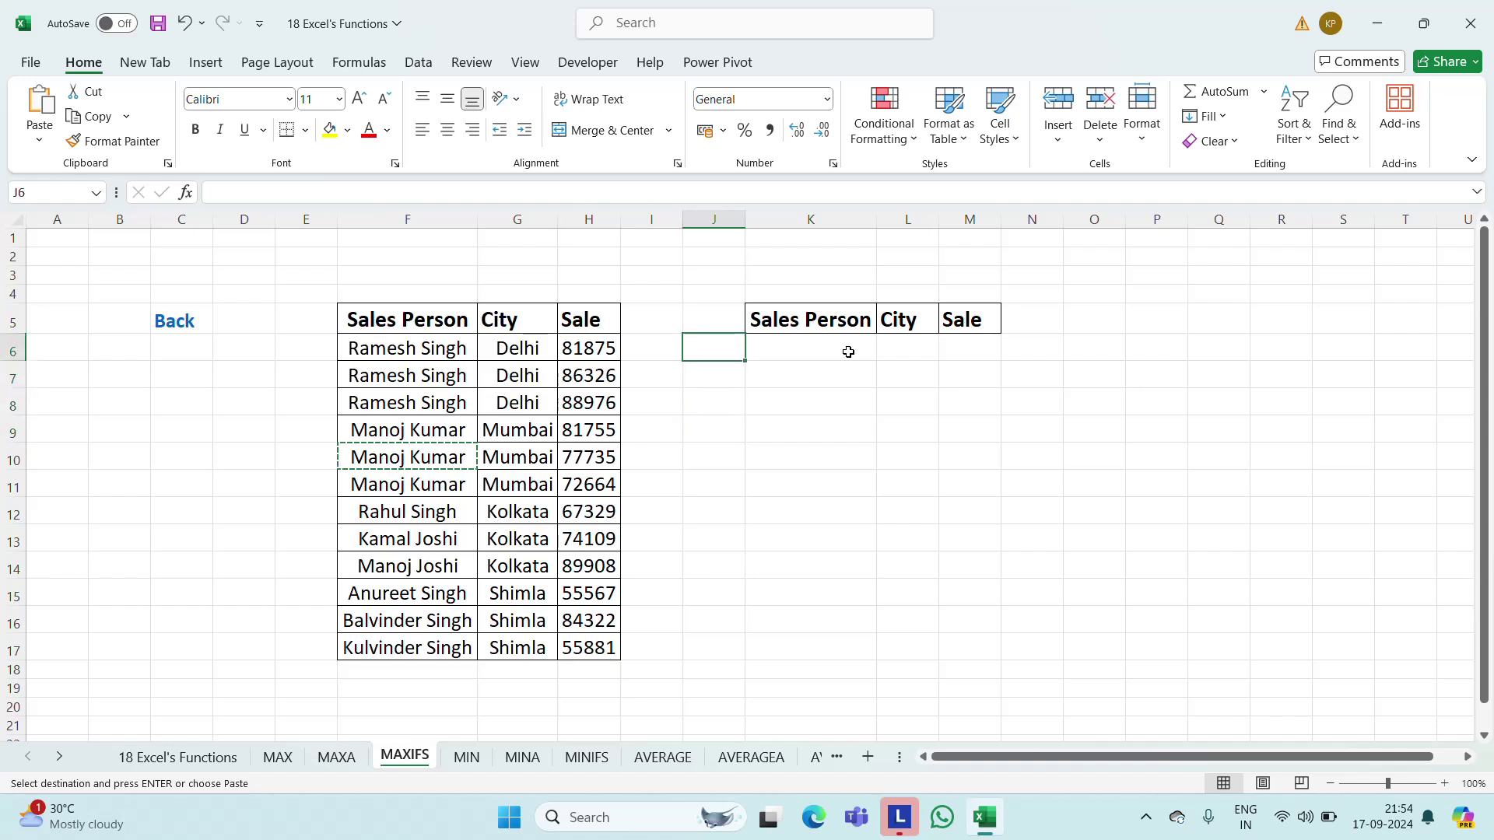
key(Right)
key(ctrl+v)
key(Escape)
Copy the city Mumbai from G9 into L6 under the new City header and autofit column L
key(Left)
key(Left)
key(Left)
key(Left)
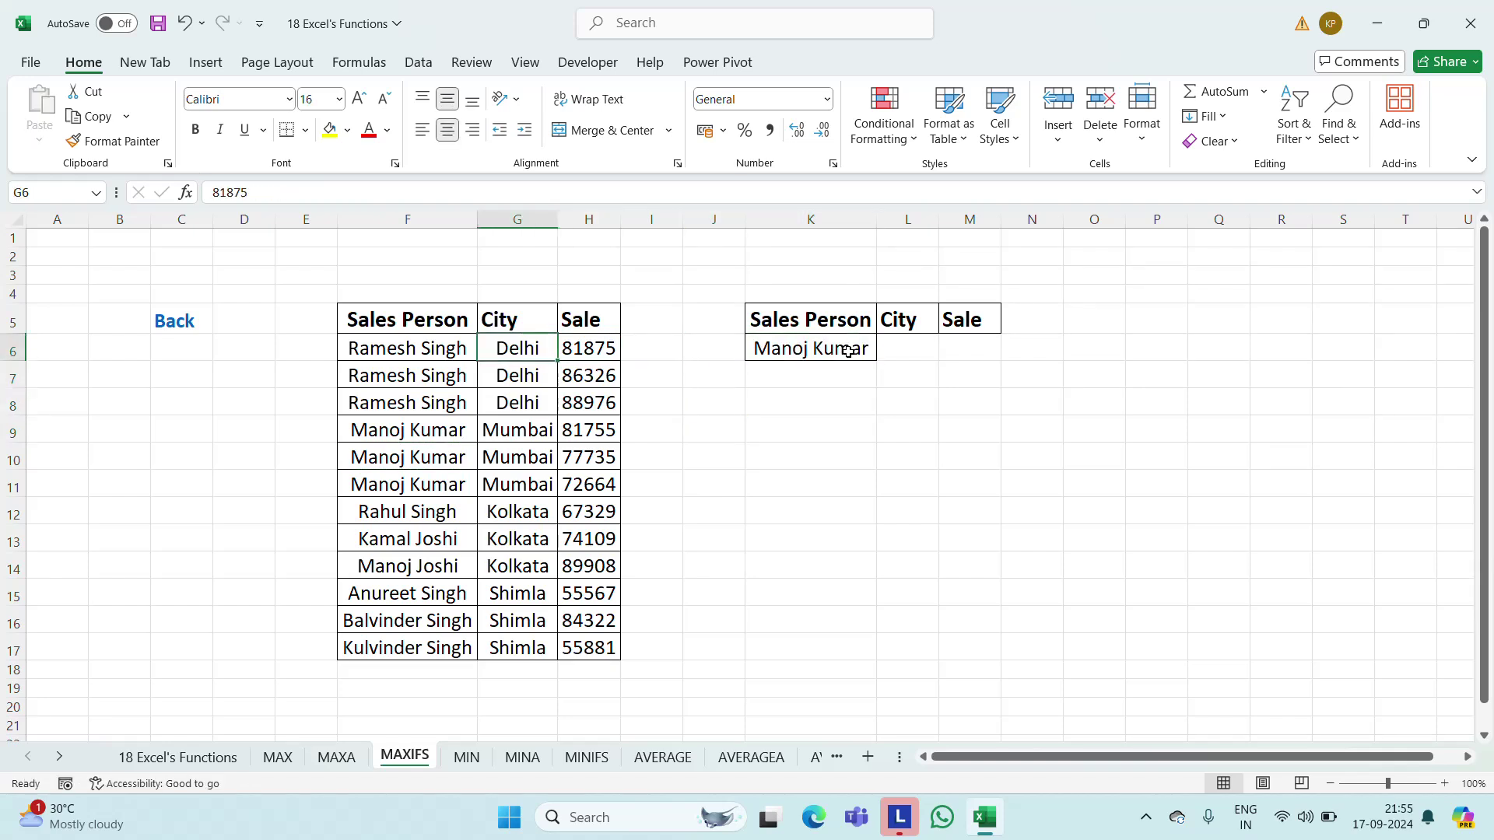
key(Down)
key(Down)
key(Down)
key(Down)
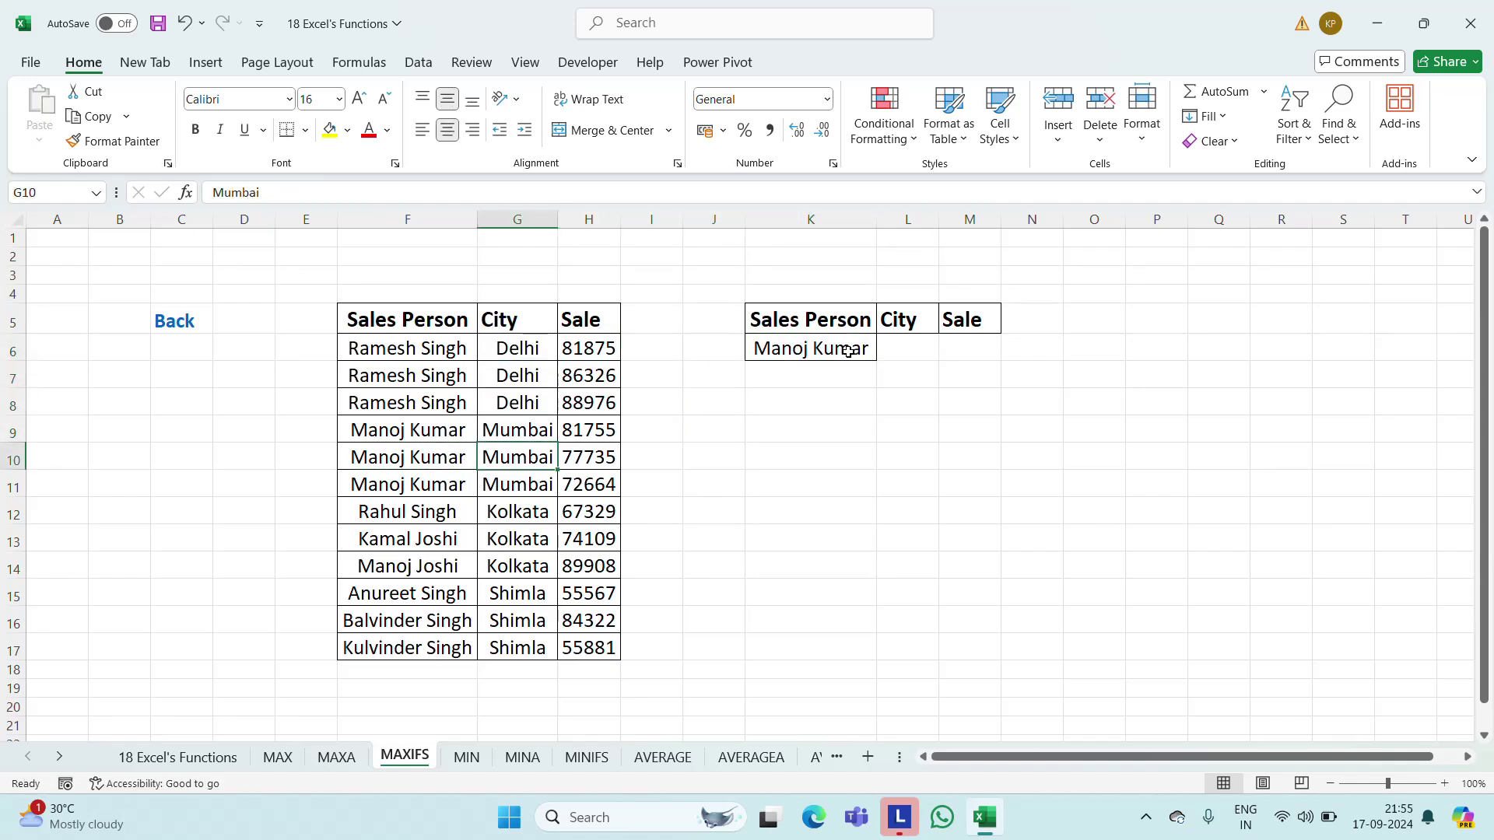
key(Up)
key(ctrl+c)
key(Right)
key(Right)
key(Right)
key(Right)
key(Right)
key(Up)
key(Up)
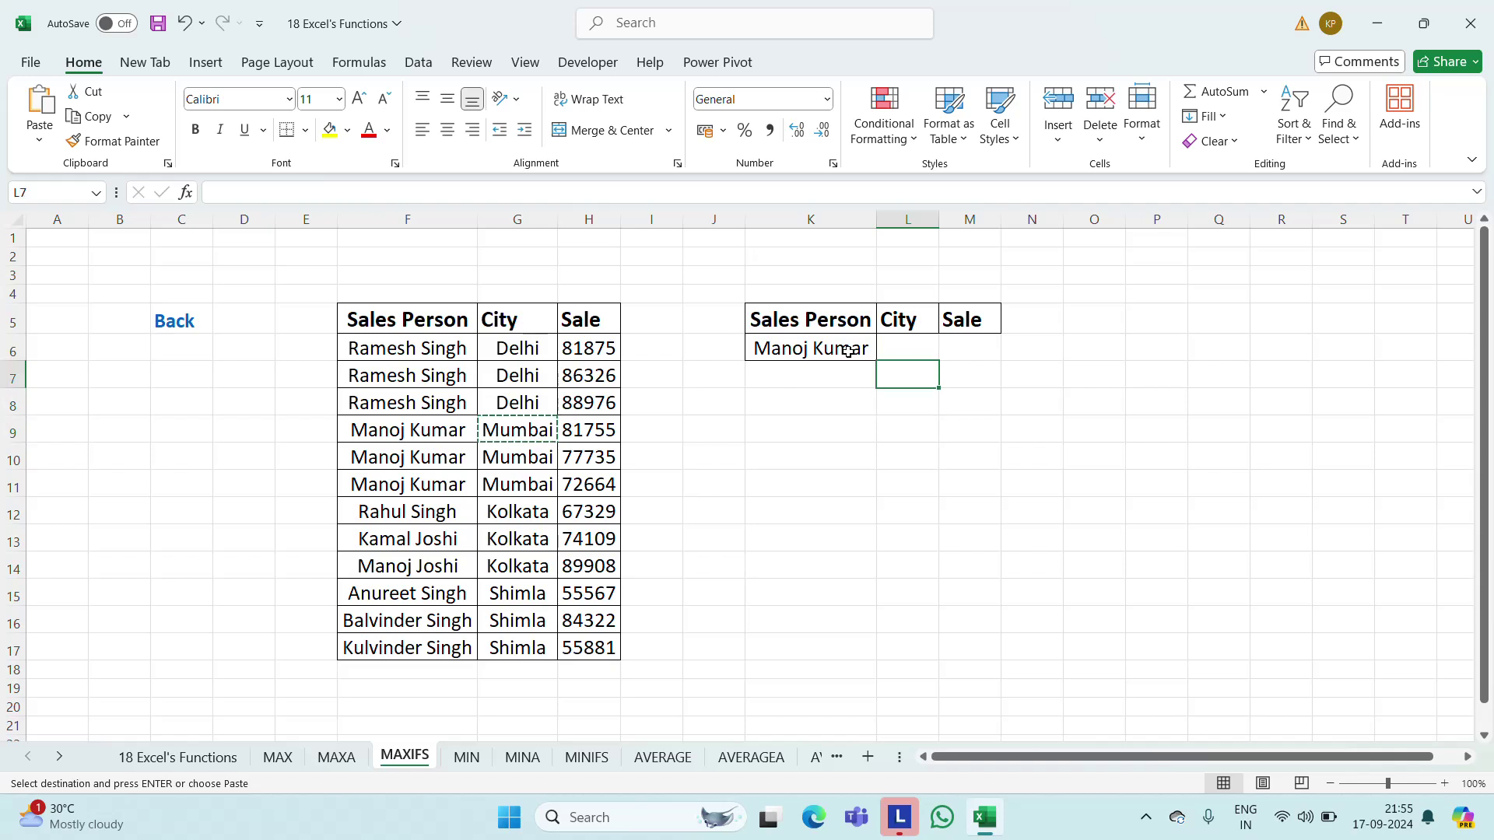
key(Up)
key(ctrl+v)
key(Escape)
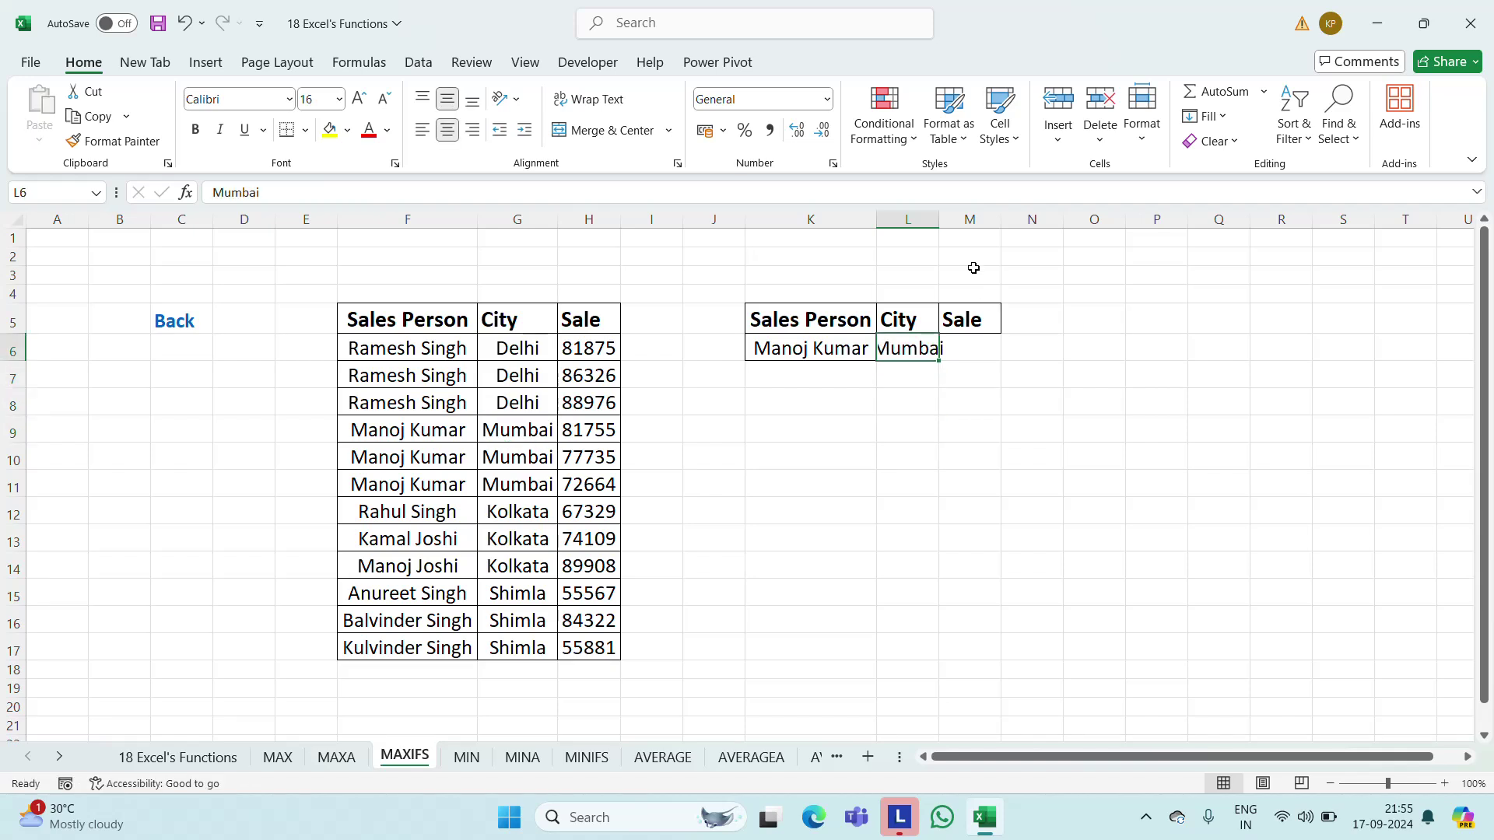
double_click(940, 218)
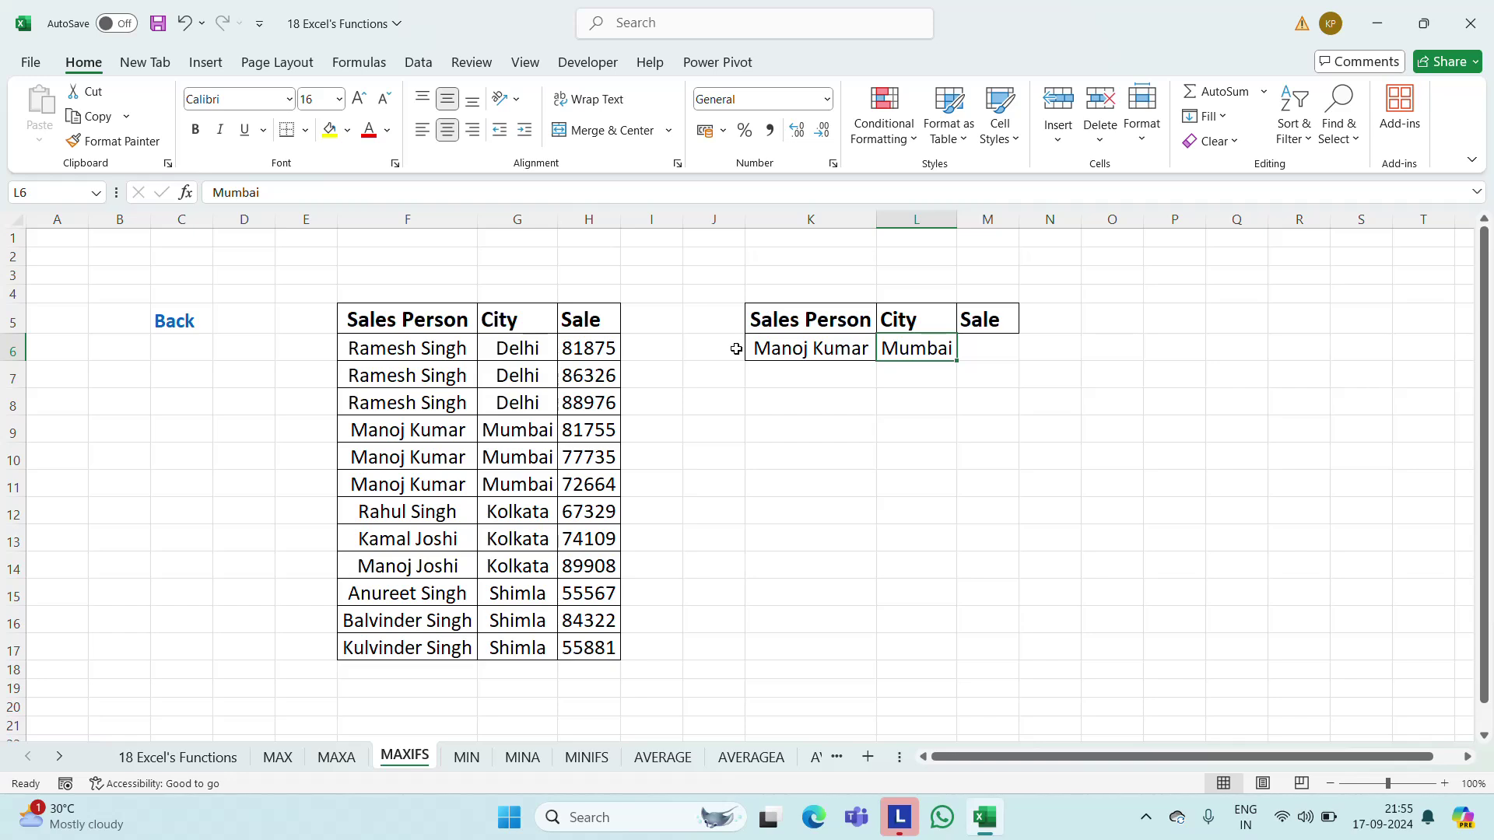
Start a MAXIFS formula in M6 with the sales values H6:H17 as the max range
click(982, 347)
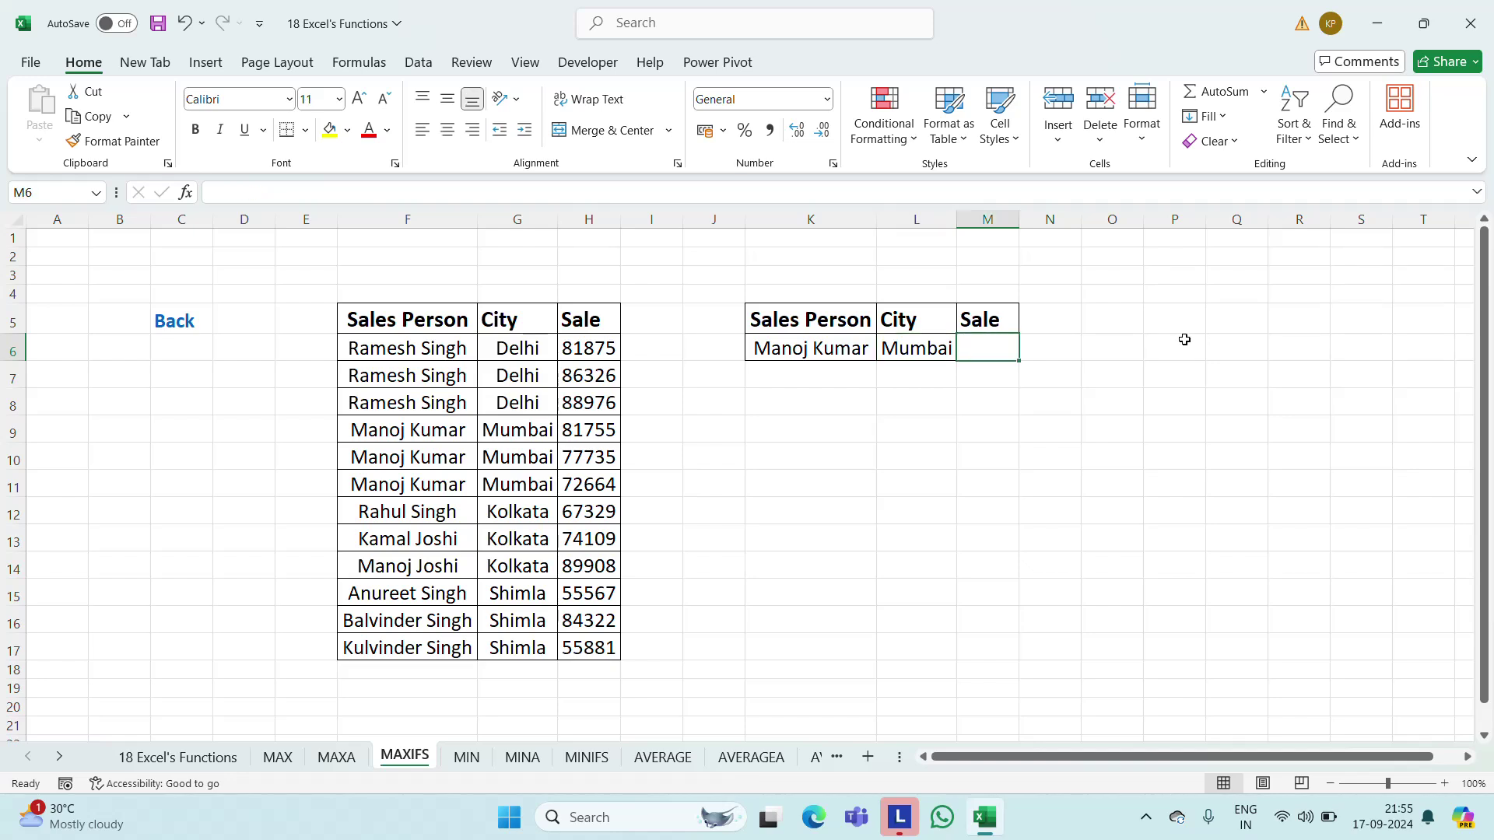
text(=ma)
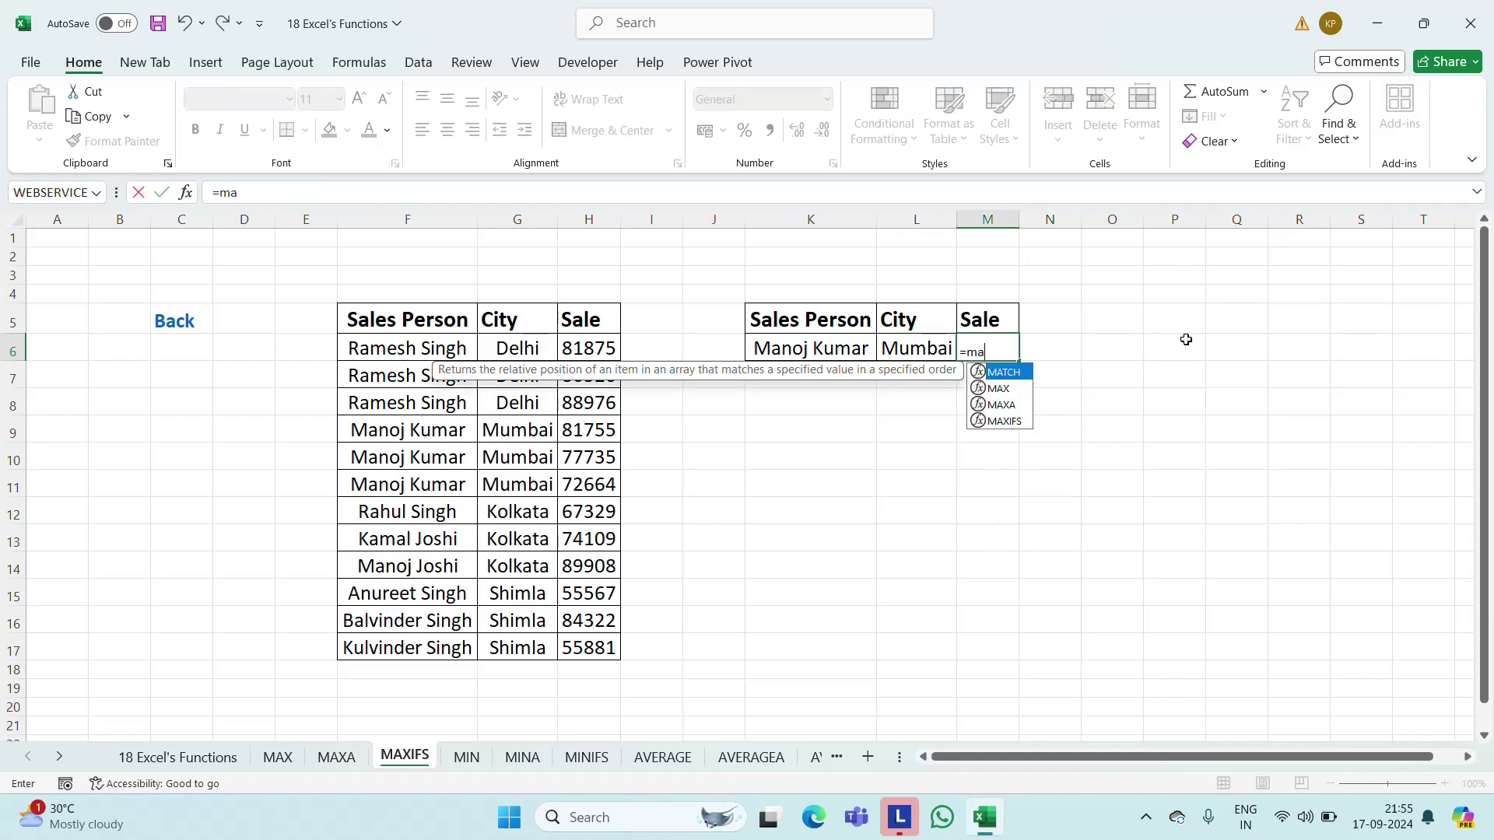
key(Down)
key(Down)
key(Down)
key(Tab)
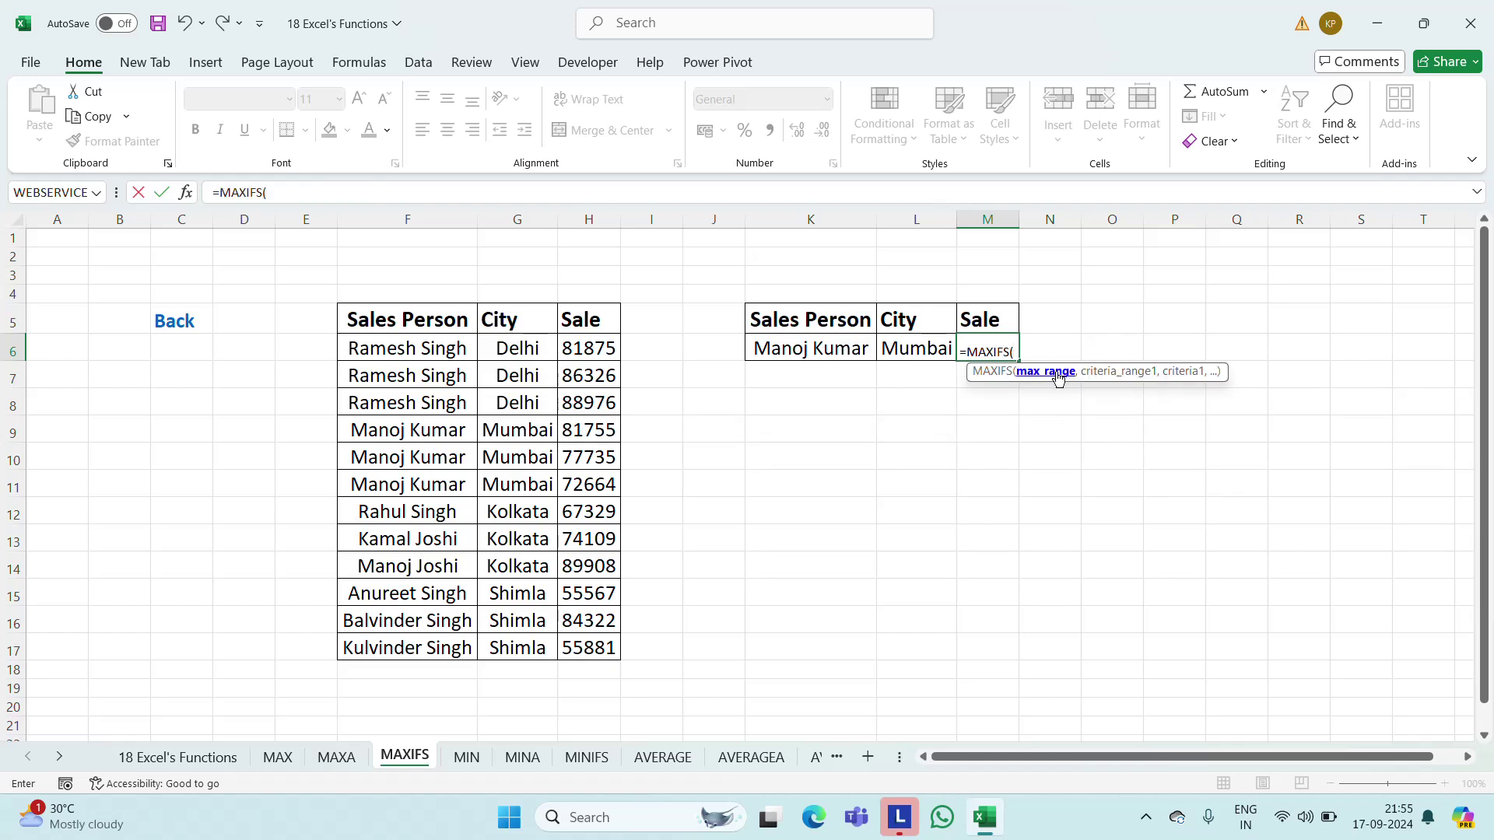
click(607, 350)
key(ctrl+shift+Down)
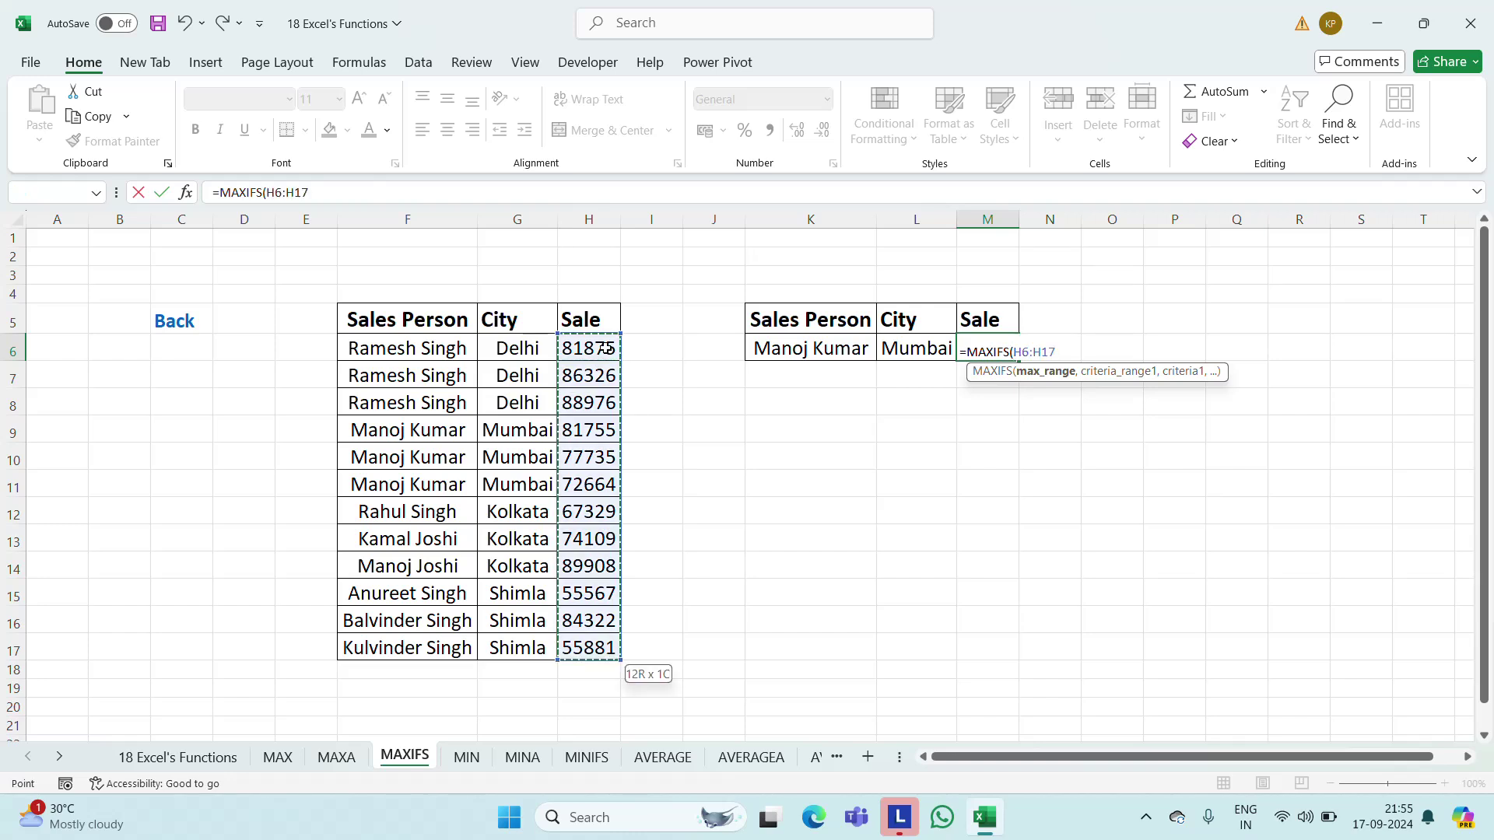
text(,)
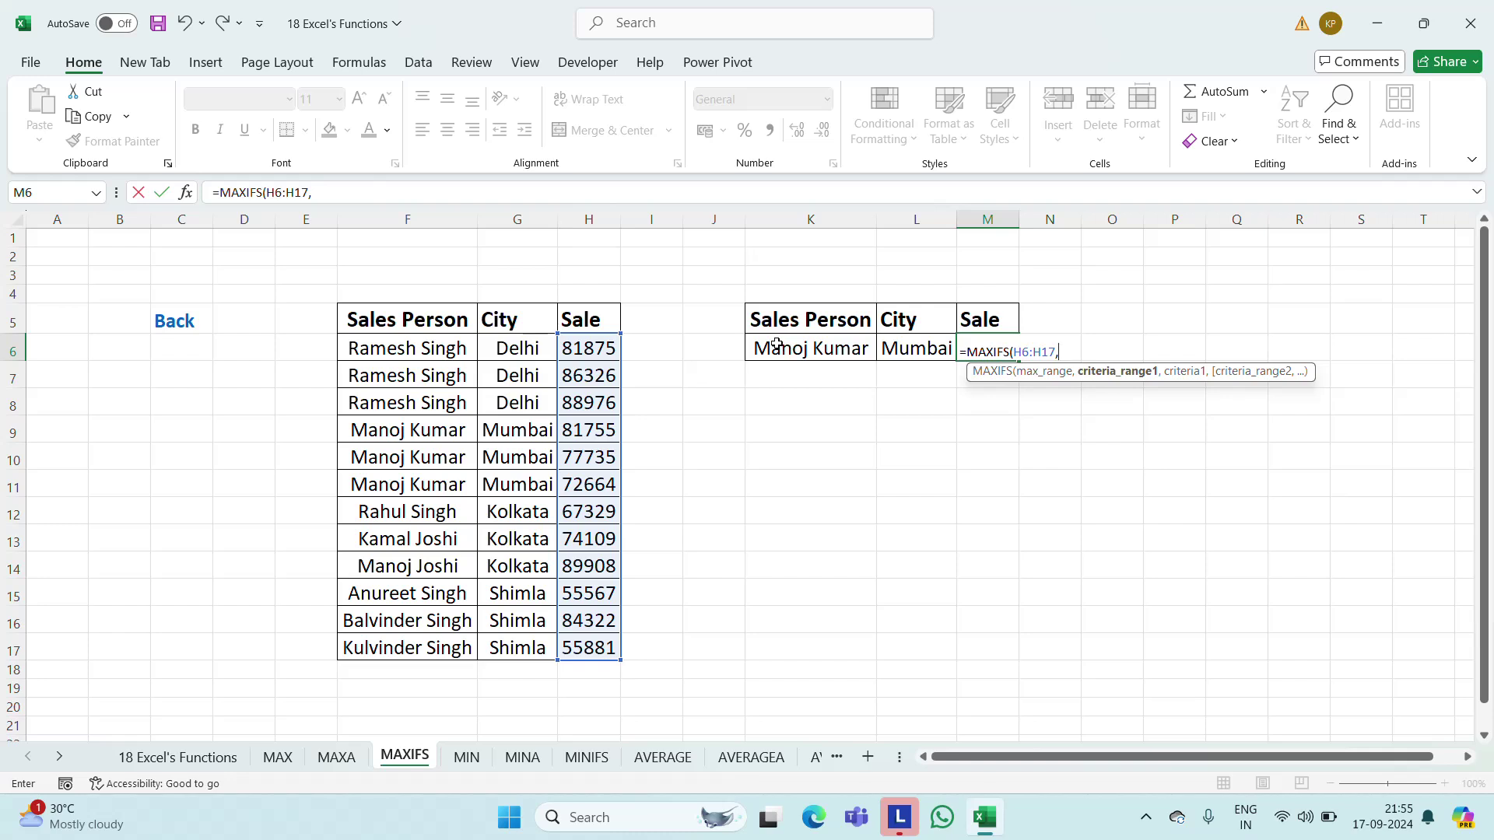
Add the first criteria pair to the MAXIFS formula: sales person range F6:F17 matched against K6
click(448, 349)
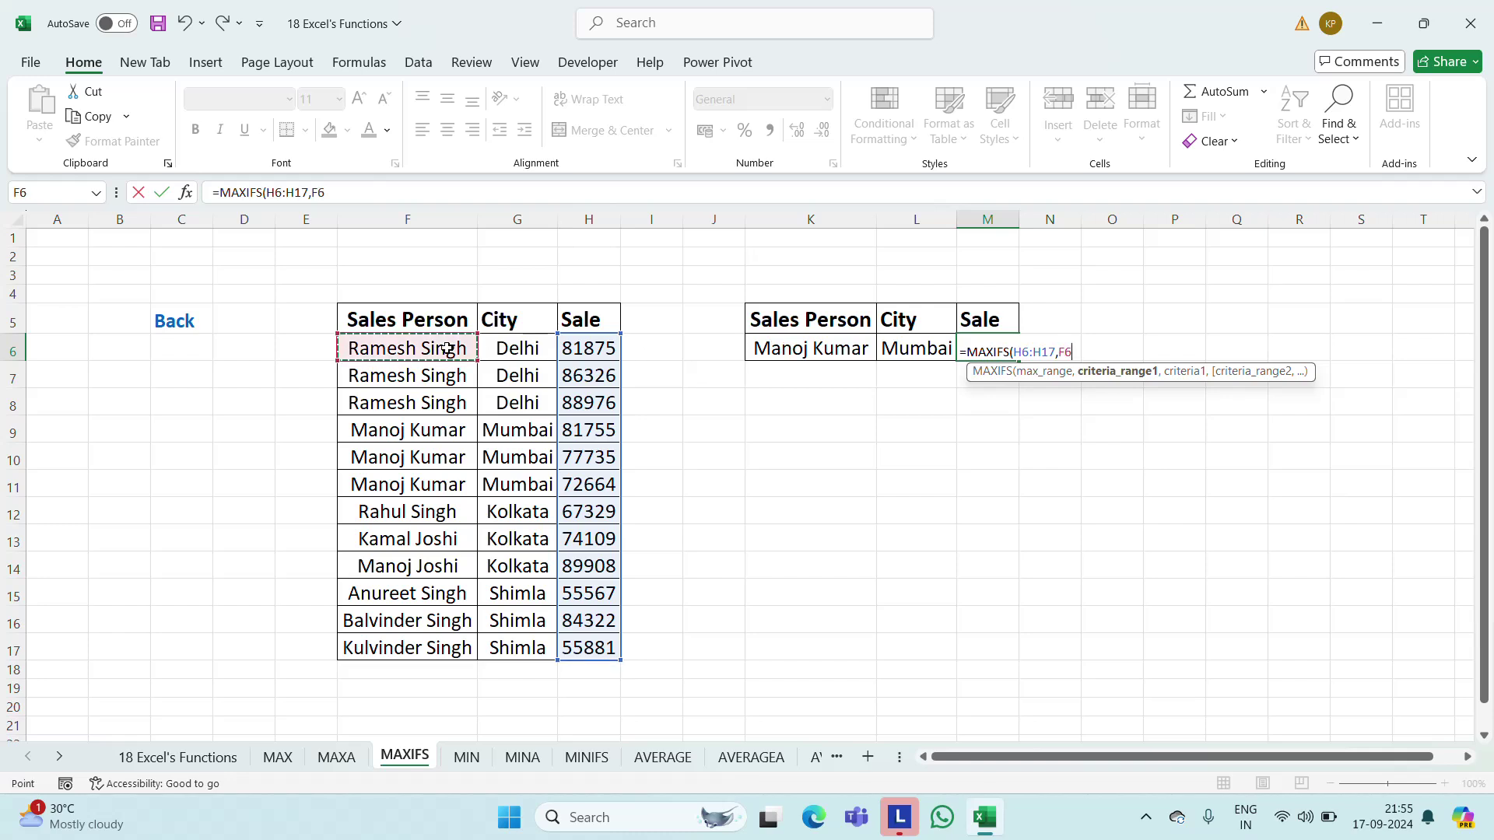
key(ctrl+shift+Down)
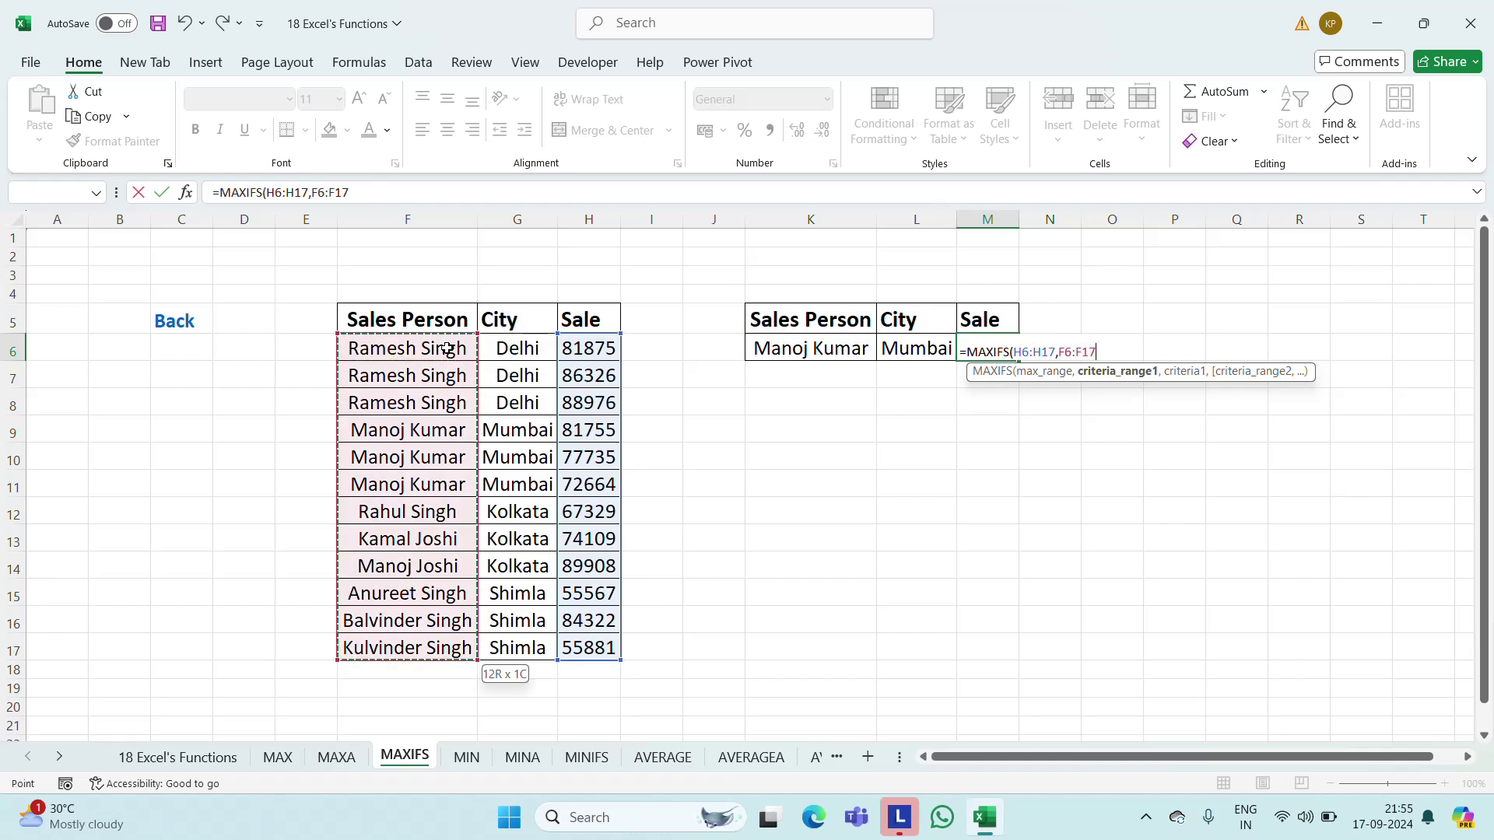
text(,)
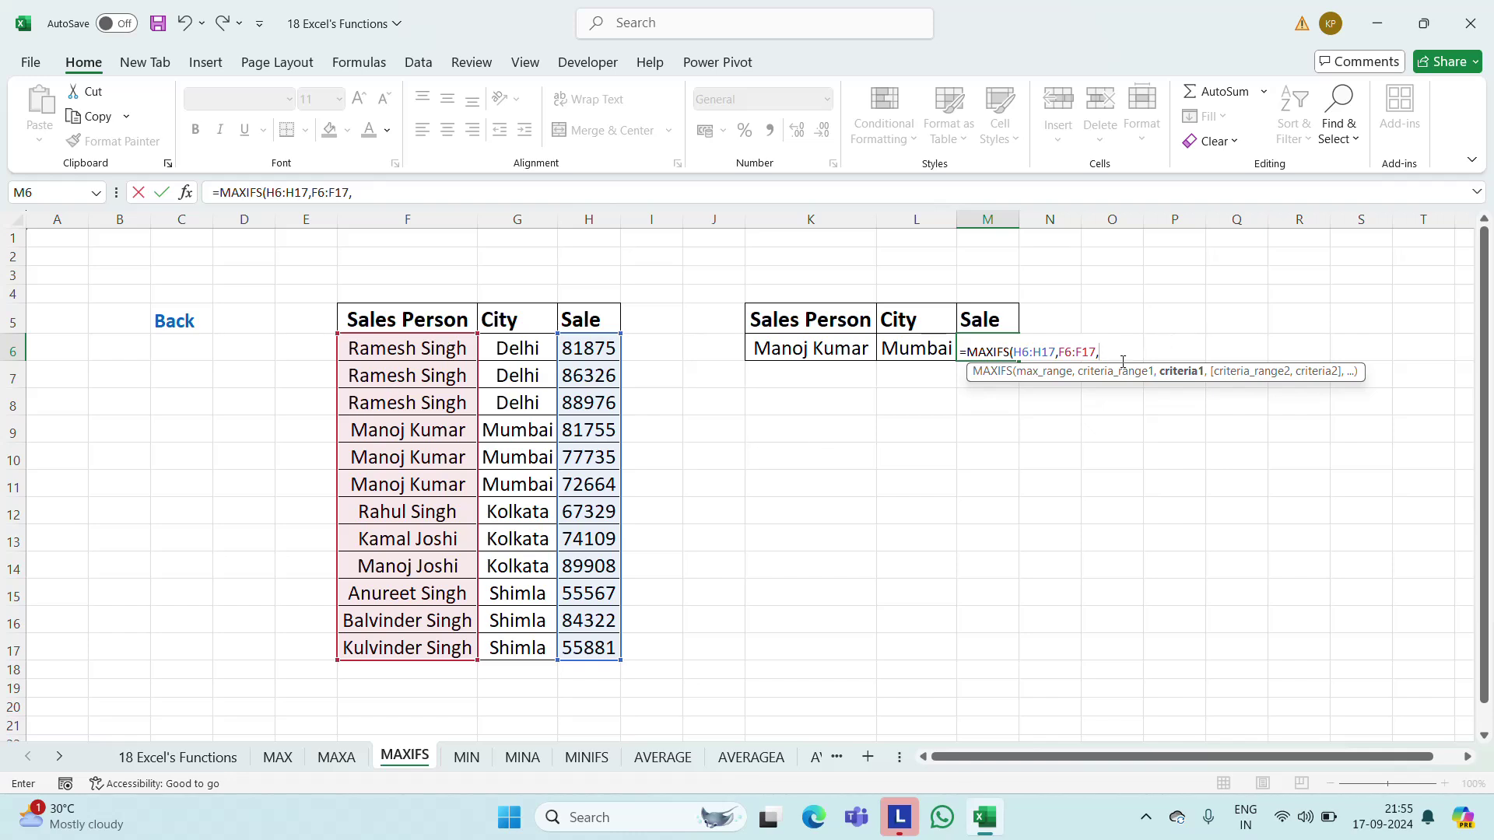
click(787, 352)
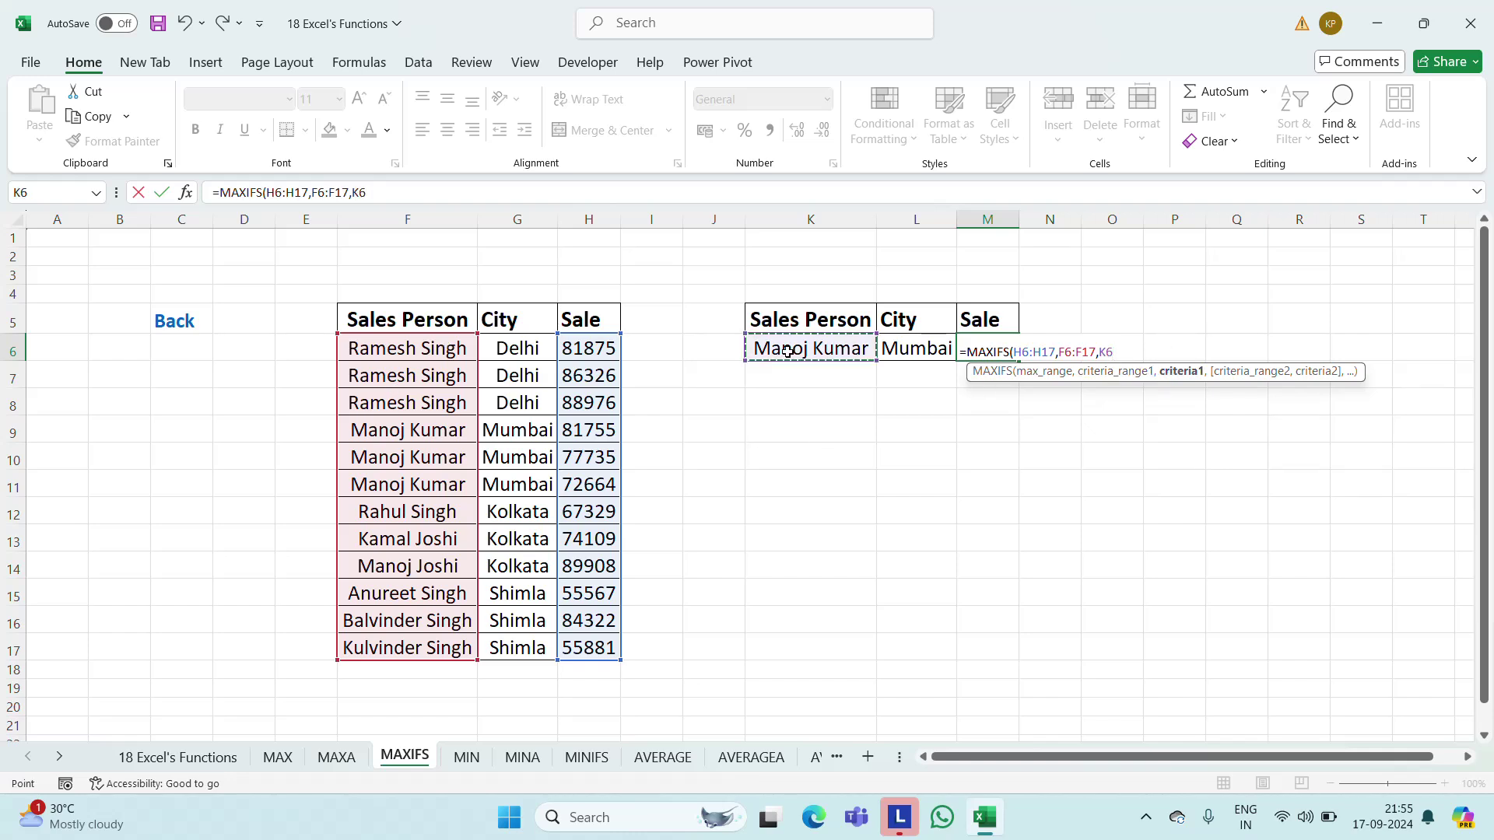
text(,)
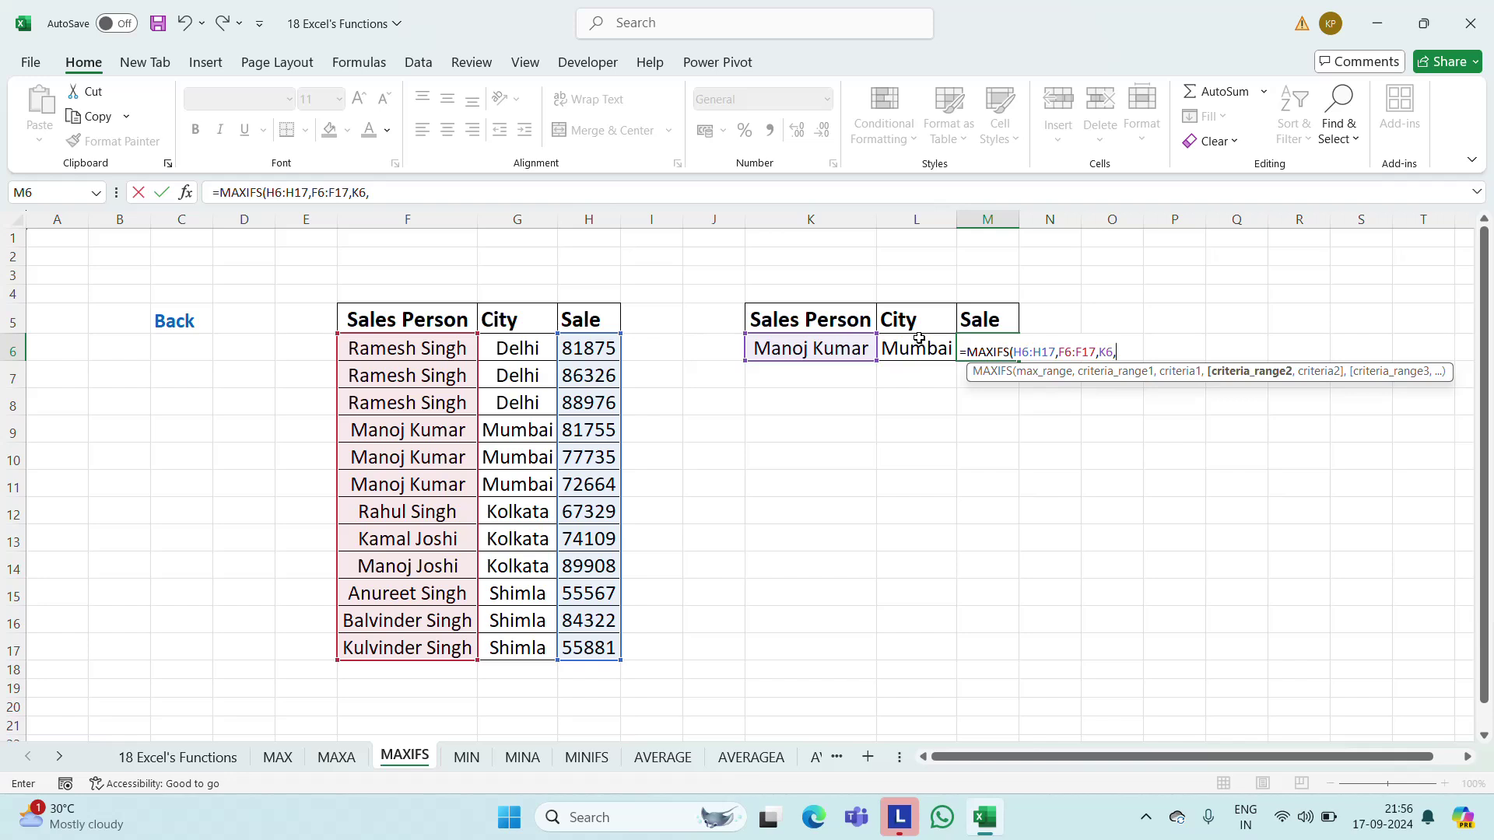
Add city range G6:G17 with criterion L6 as the second pair and complete the MAXIFS formula in M6
click(522, 347)
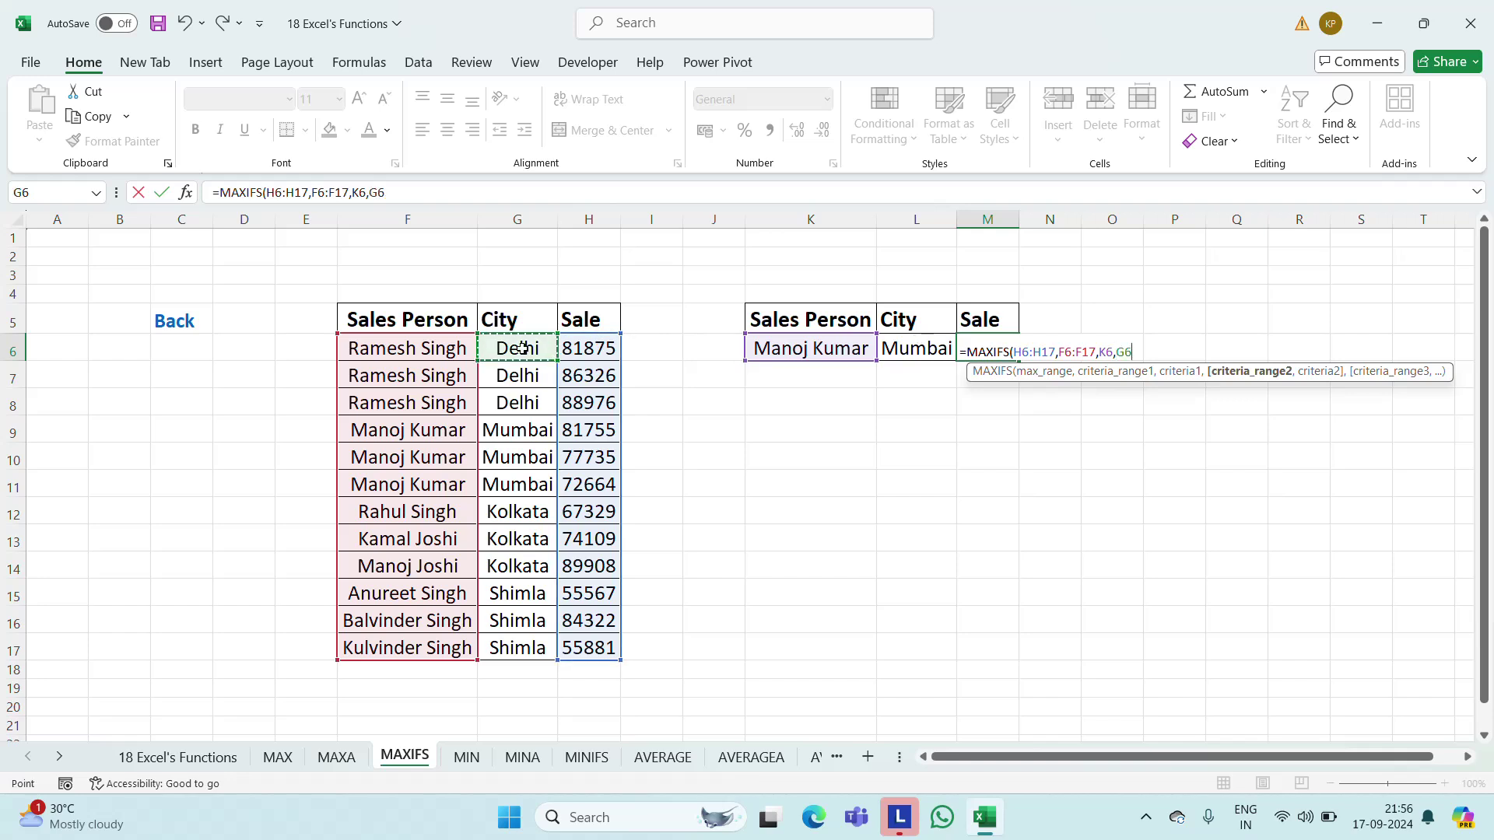
key(ctrl+shift+Down)
text(,)
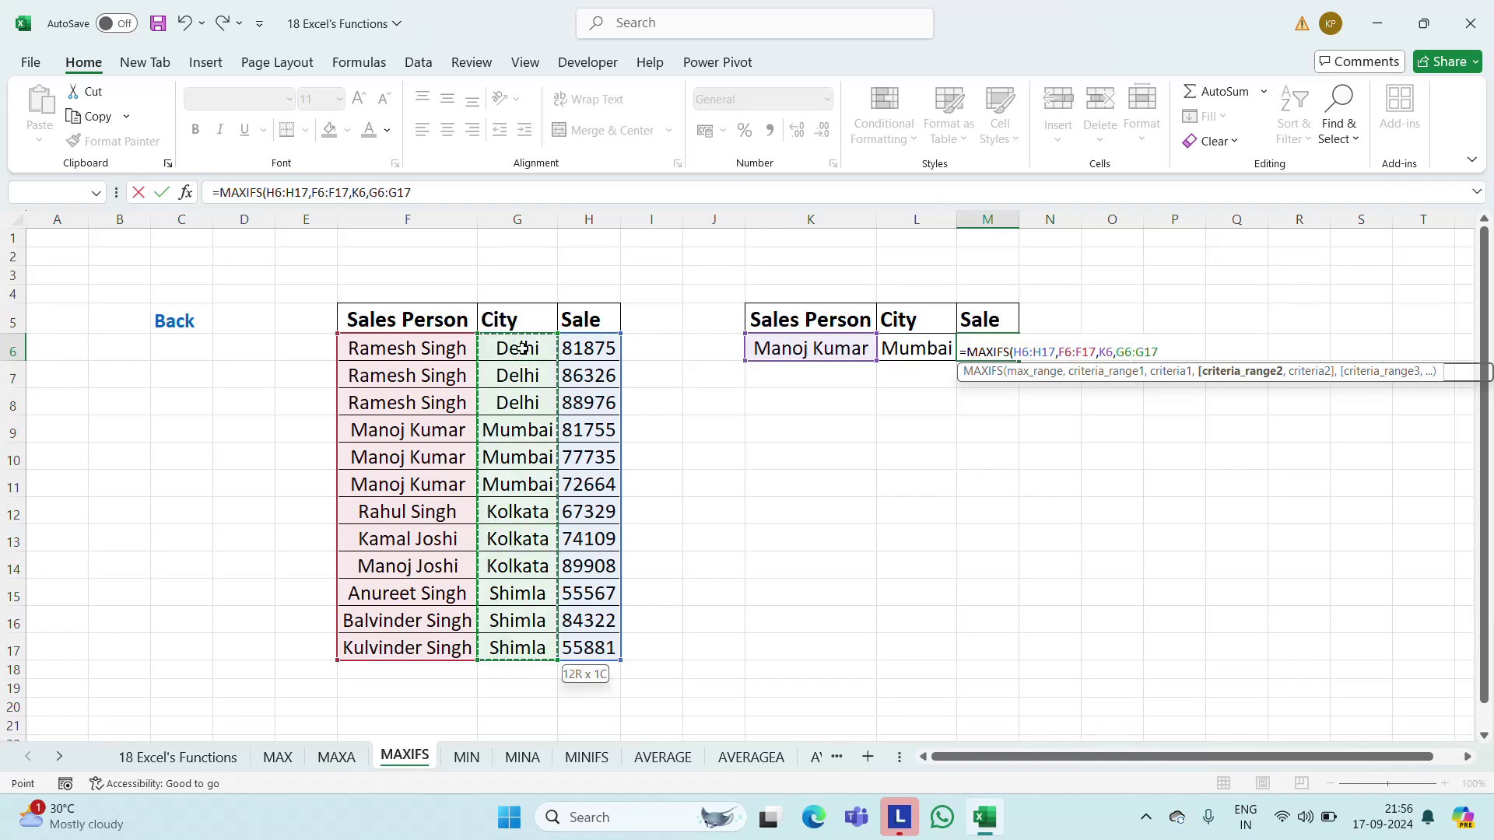
click(912, 350)
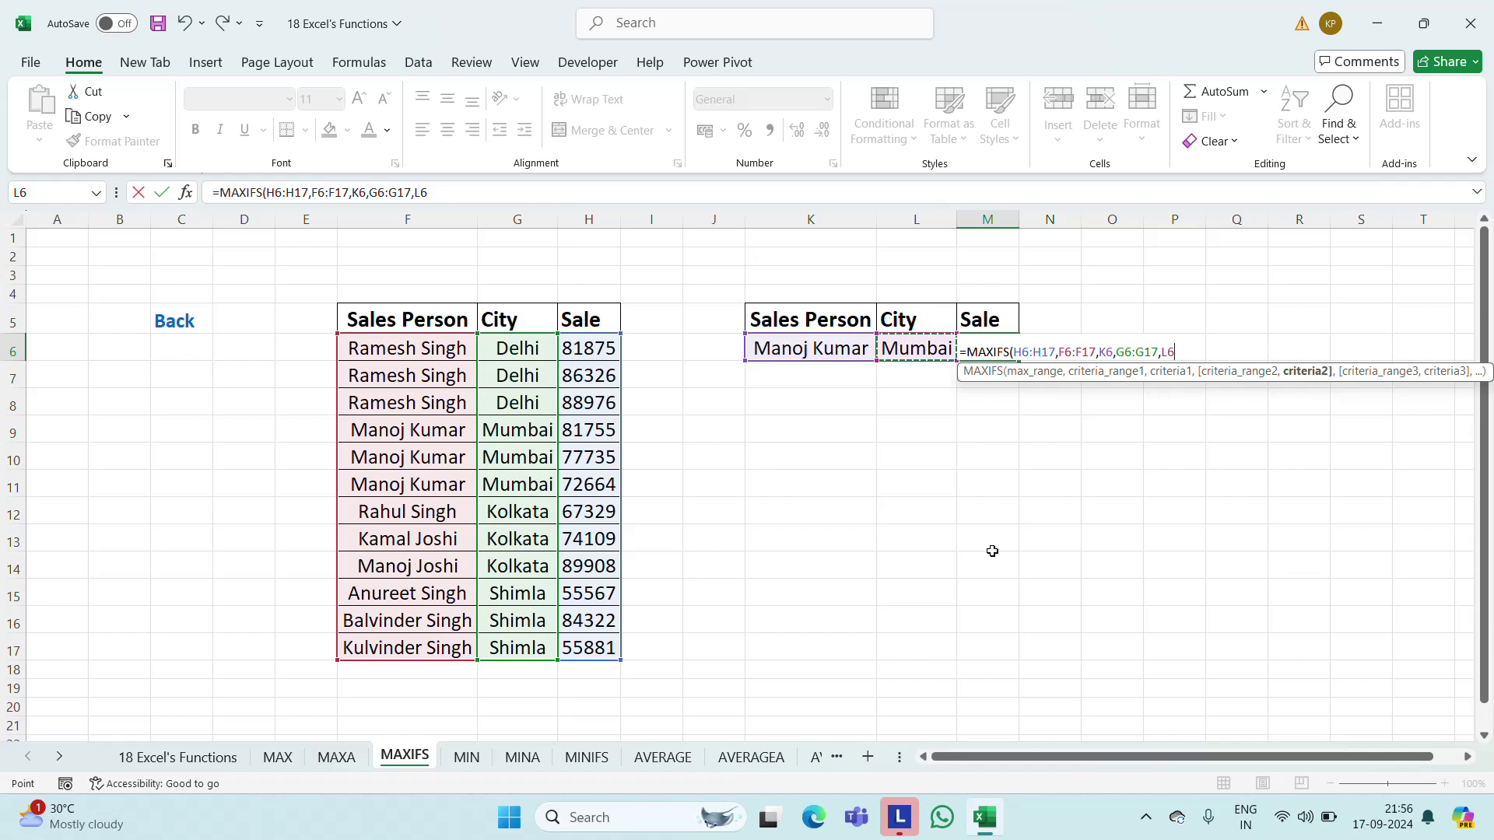
key(Return)
key(Up)
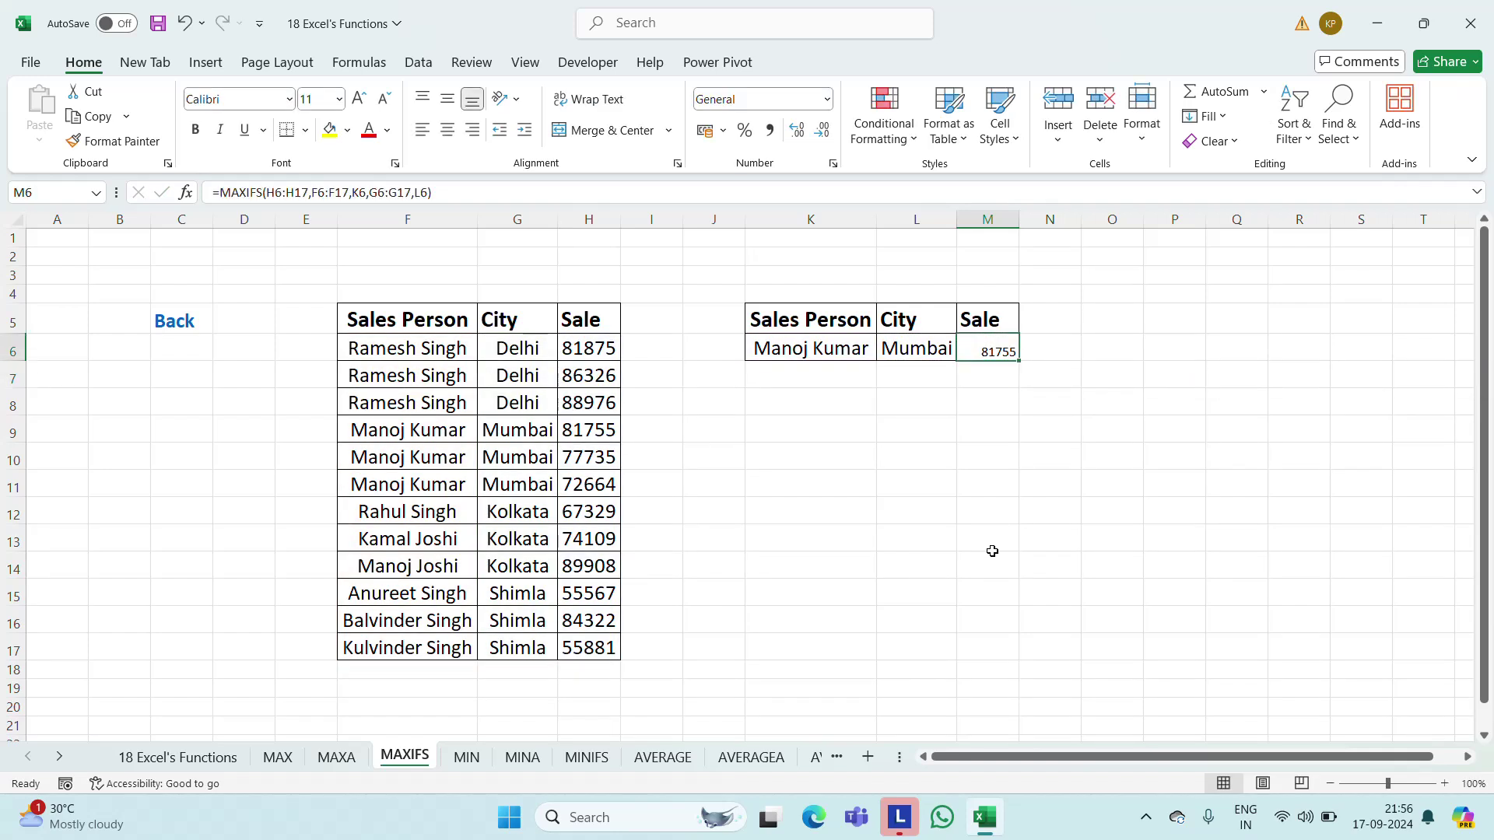
Centre the MAXIFS result in M6 and set its font size to 18
click(448, 130)
click(322, 99)
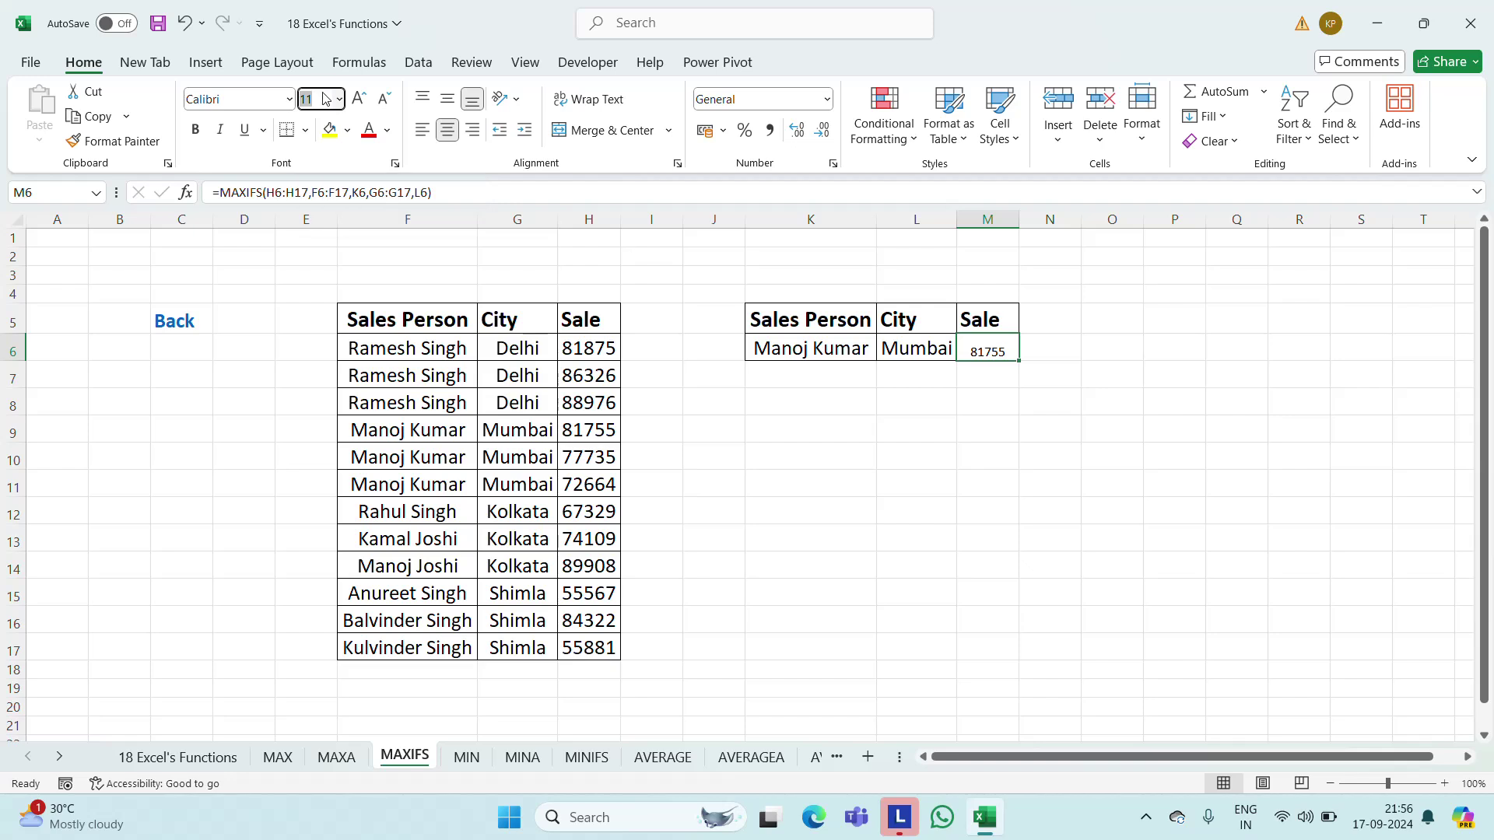
text(18)
key(Return)
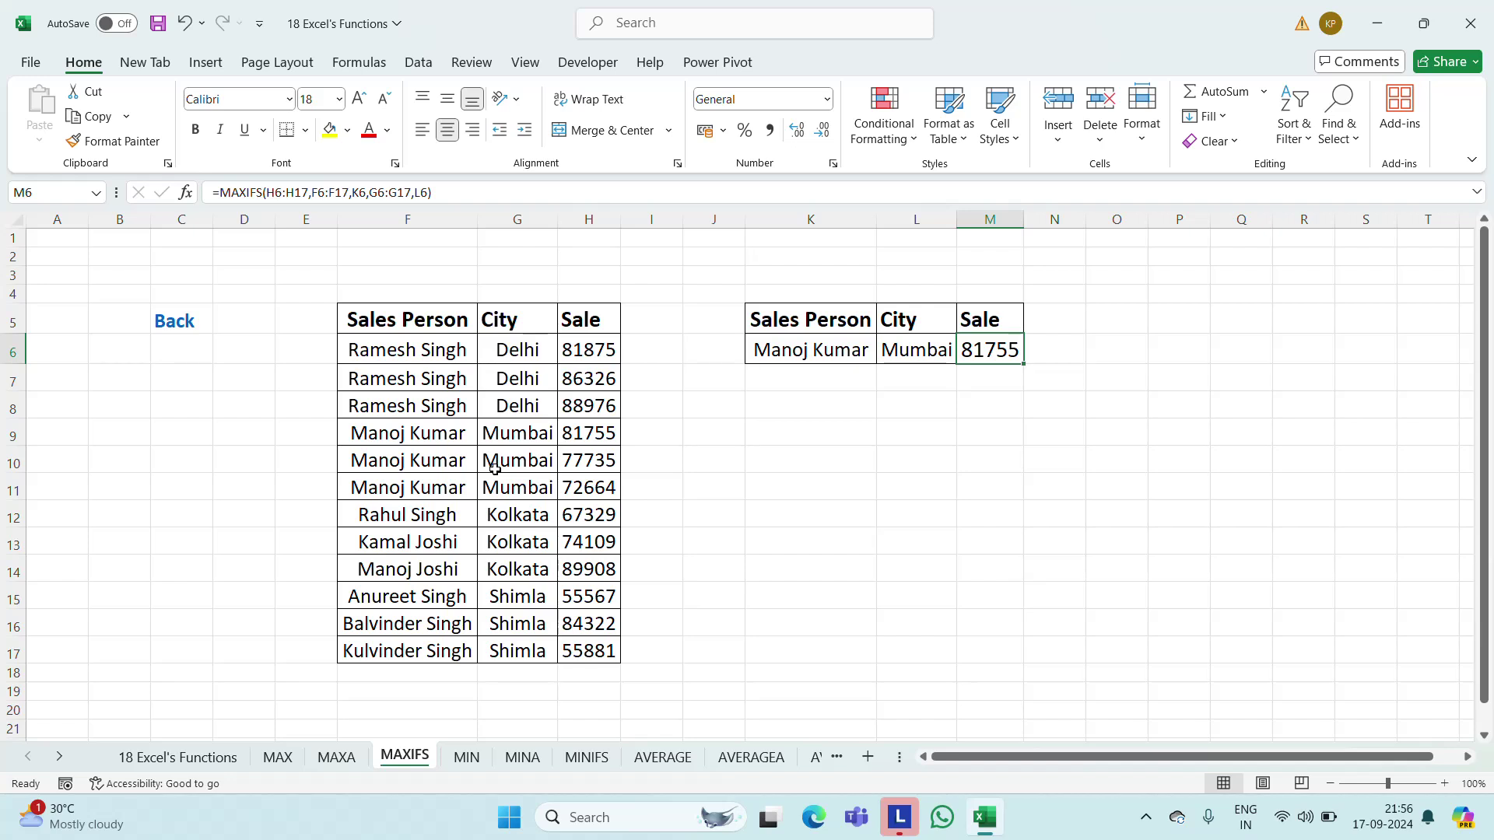
Make the matching sales record in F9:H9 bold
click(594, 438)
drag(420, 434, 592, 434)
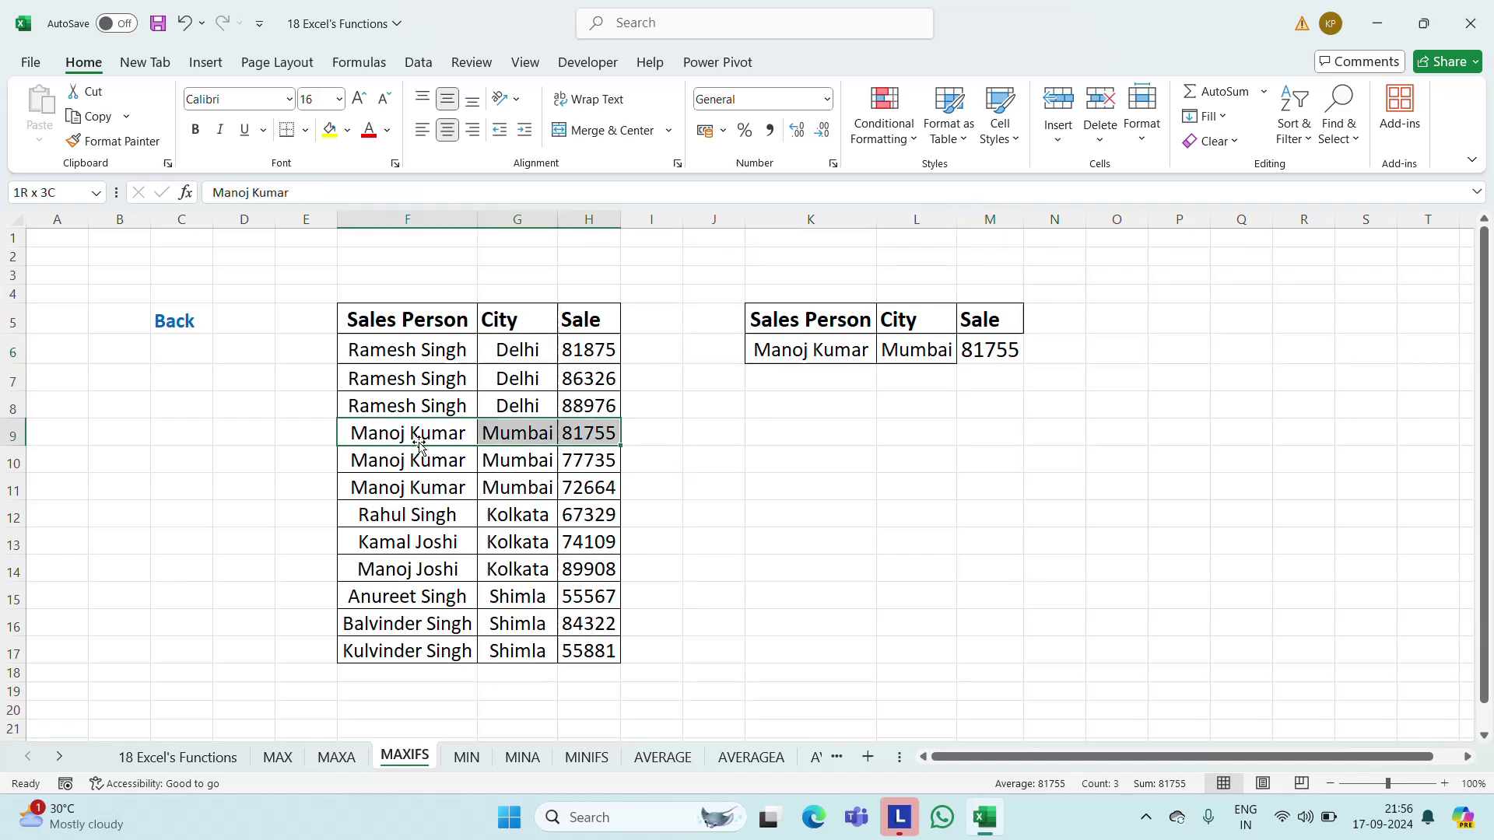
click(195, 129)
Set the sale value in H9 to 92000 to test the MAXIFS formula
click(587, 471)
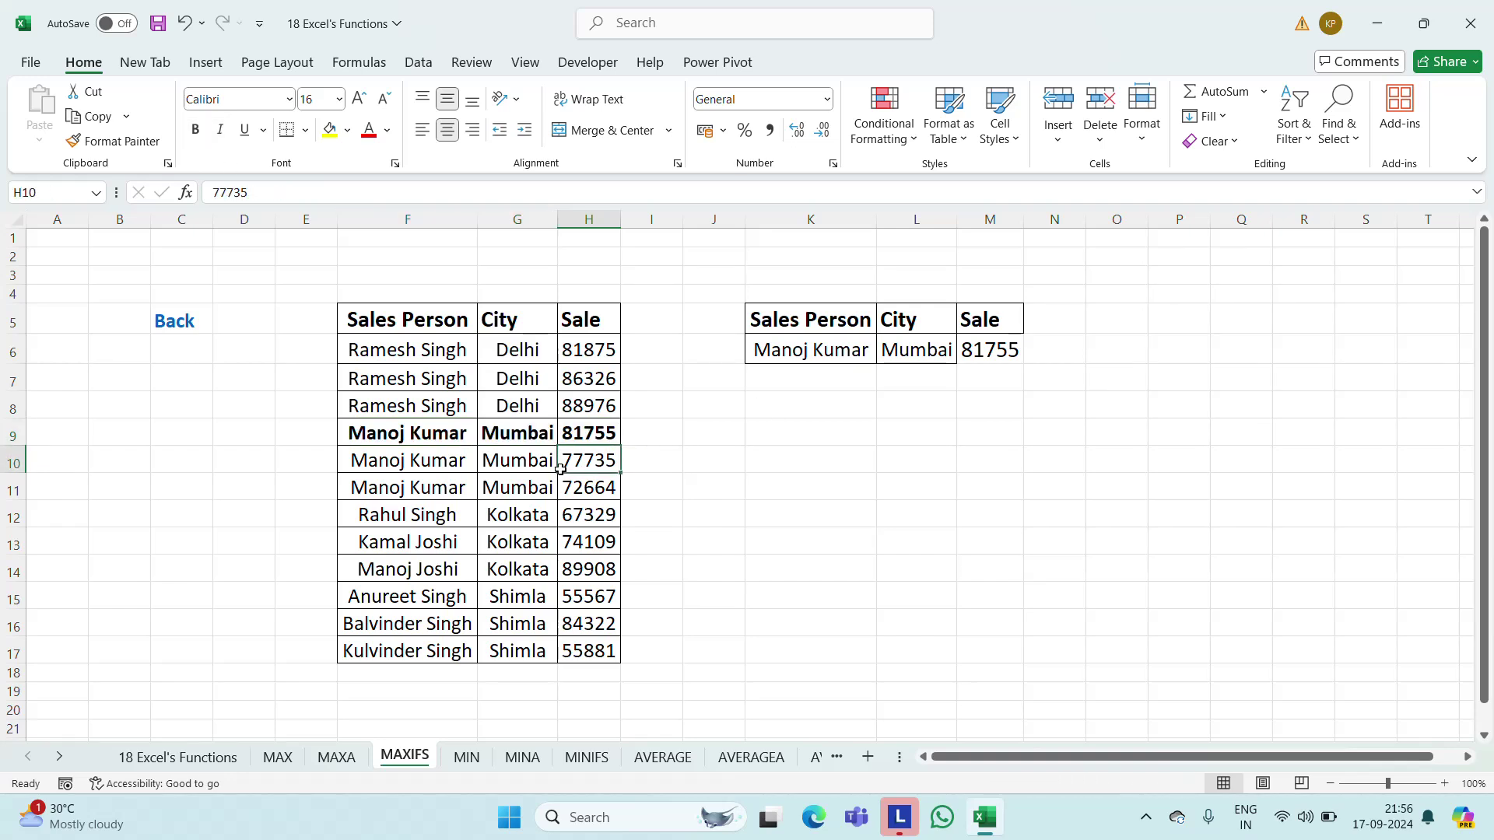
key(Up)
text(92000)
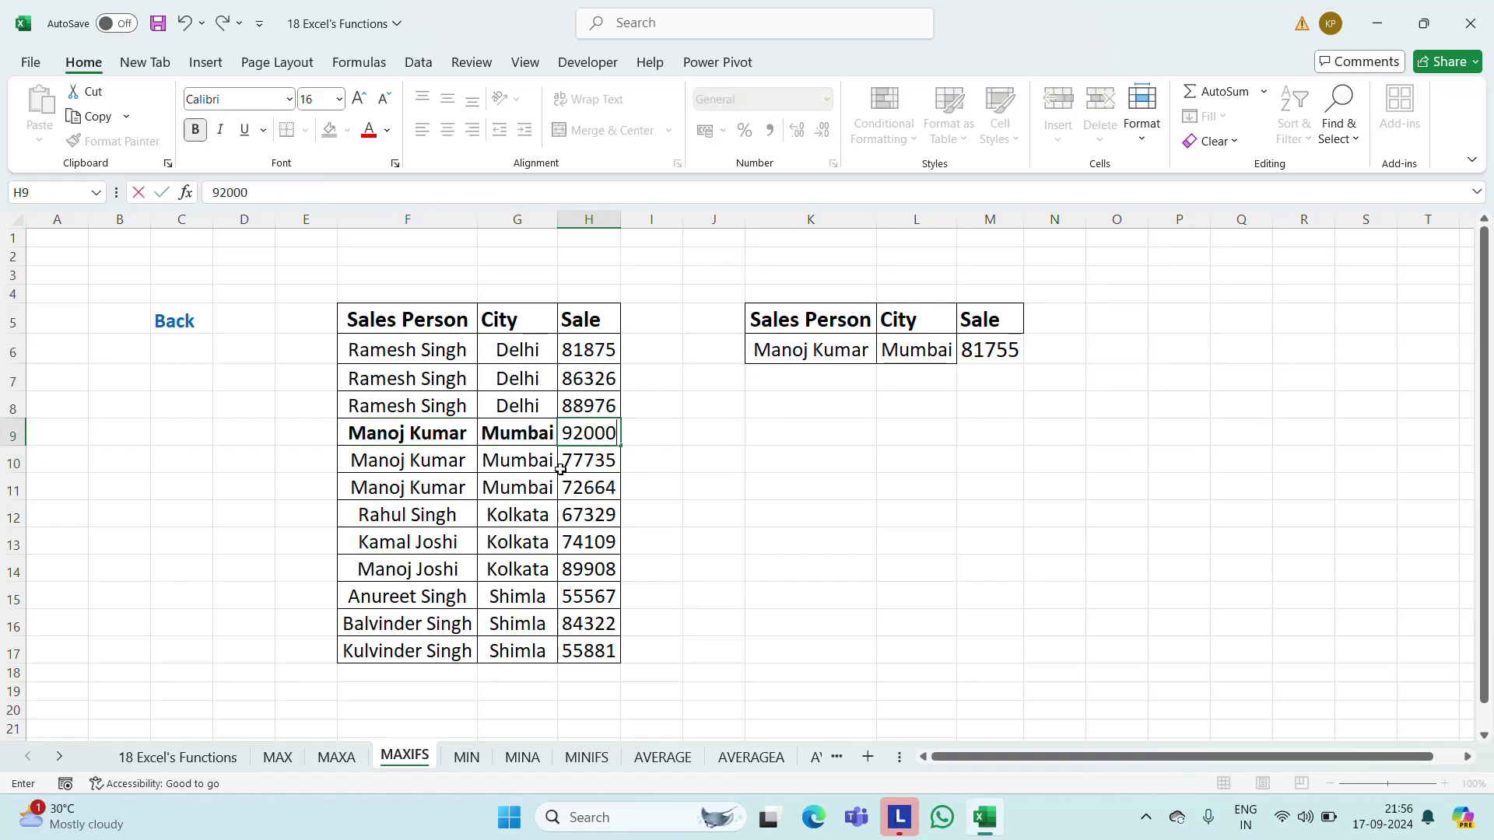
key(Return)
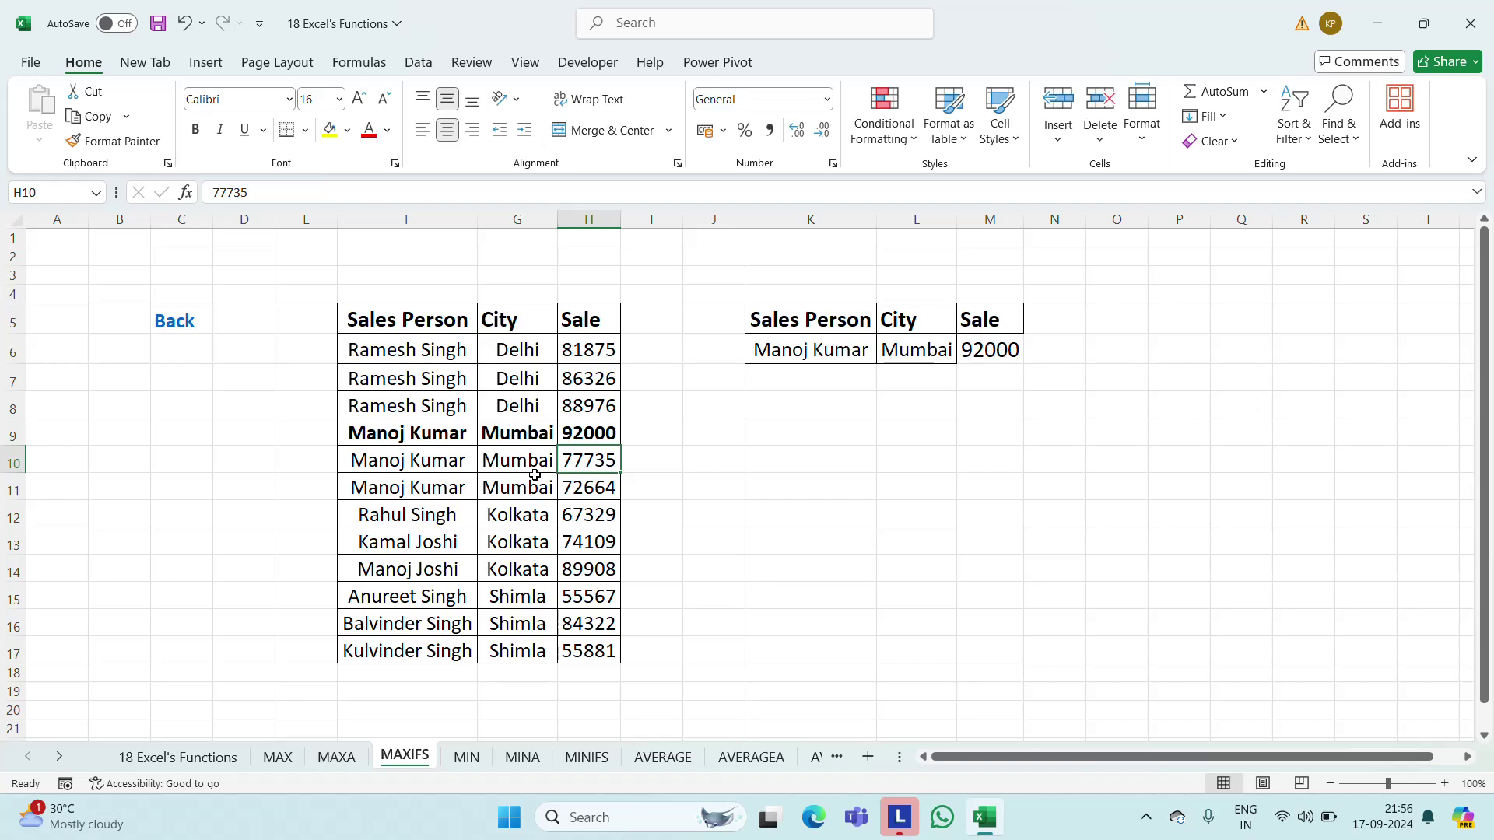
Set the sale value in H10 to 95000 to test the MAXIFS formula with another matching row
text(95000)
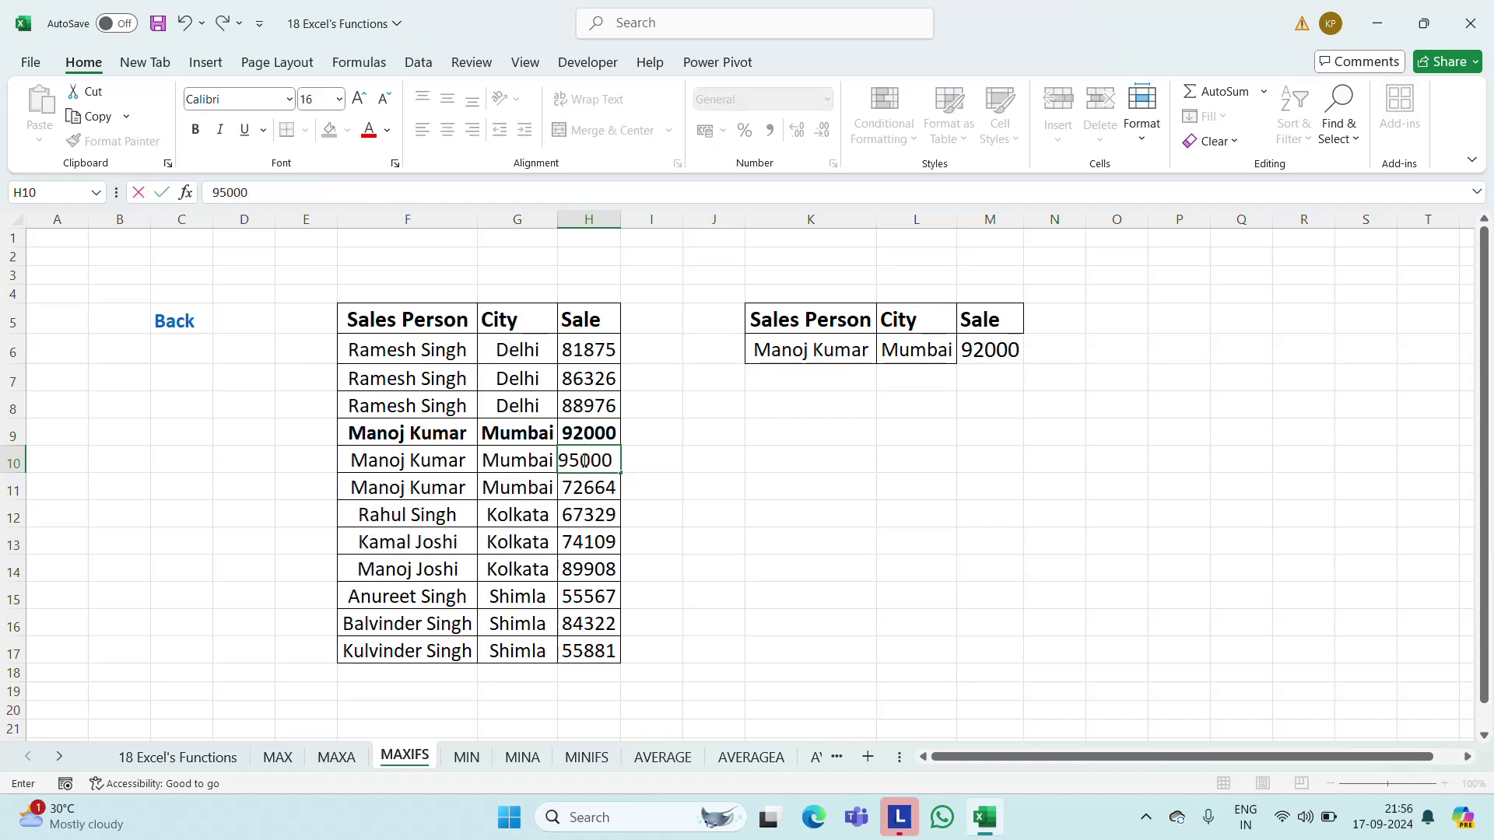
key(Return)
click(584, 460)
key(Right)
key(Right)
key(Right)
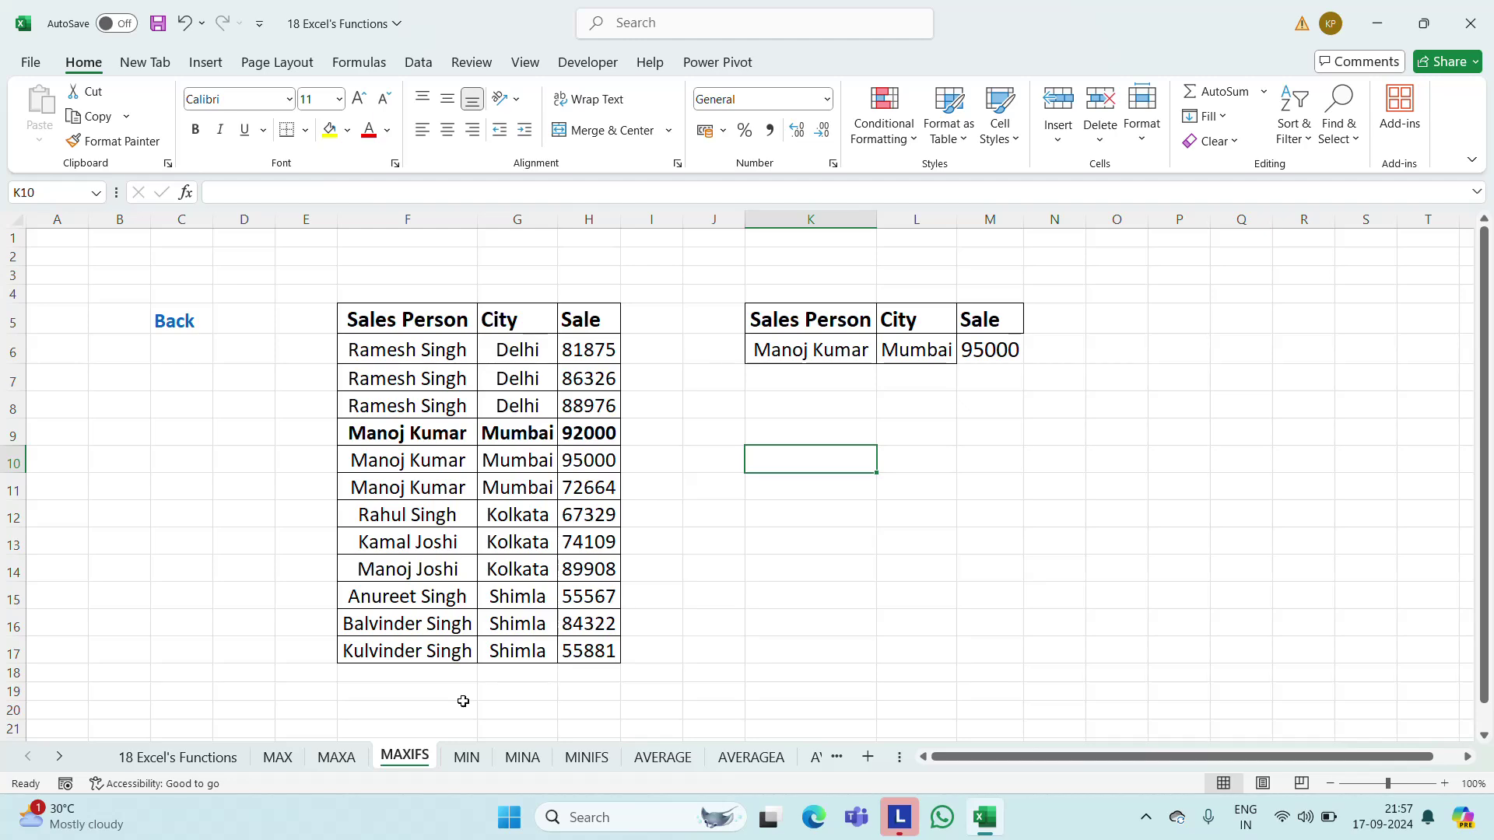
Open the MIN worksheet and set the font size of the empty cells F18:K18 below the marks table to 16
click(468, 757)
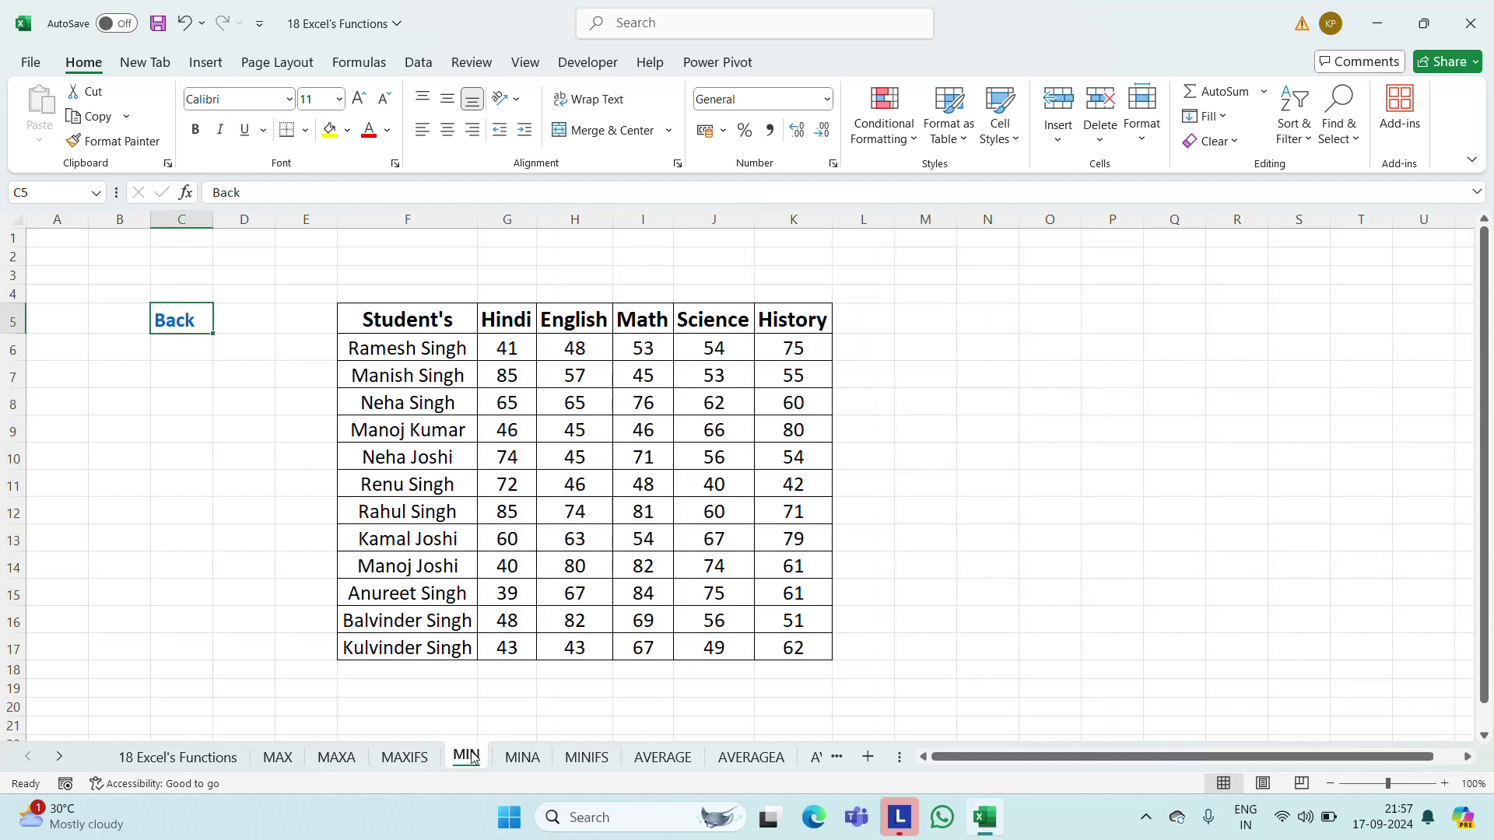
click(421, 347)
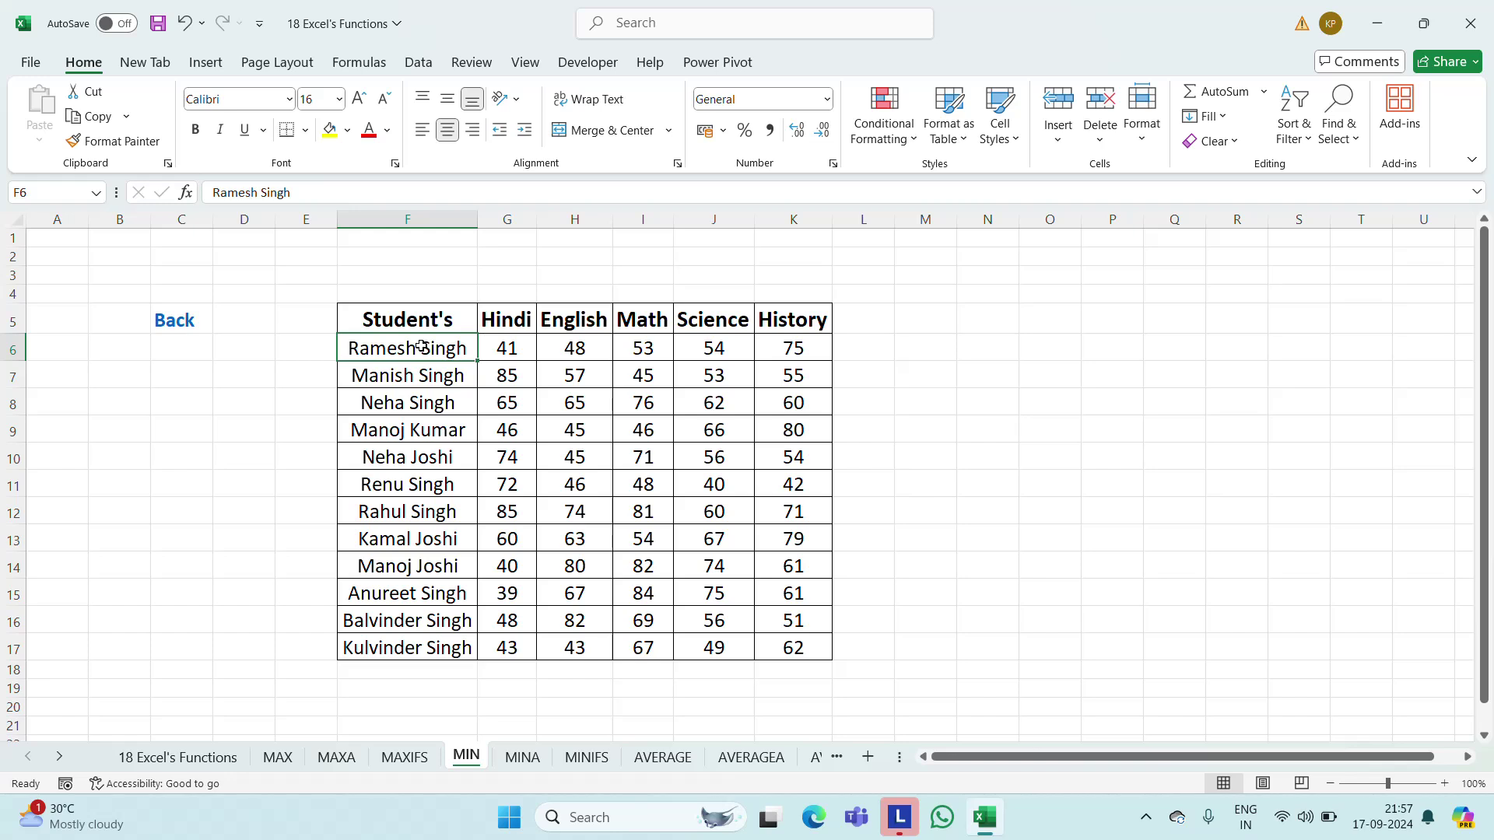
key(Down)
key(Down)
key(Down)
key(Down)
key(Down)
key(Down)
key(Down)
key(Down)
key(Down)
key(Down)
key(Down)
key(Down)
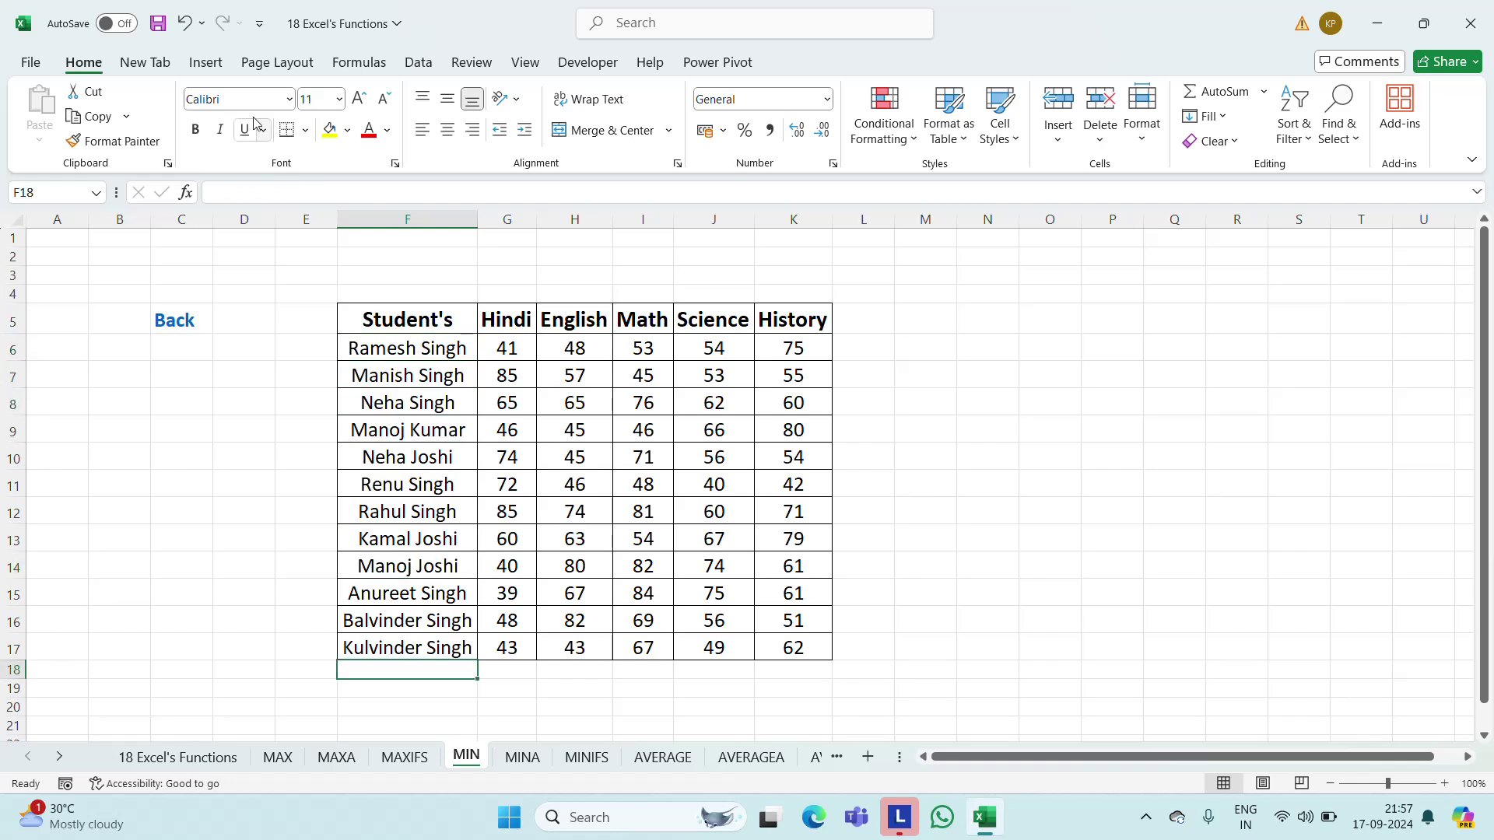
key(shift+Right)
key(shift+Right)
key(shift+Right)
key(shift+Right)
key(shift+Right)
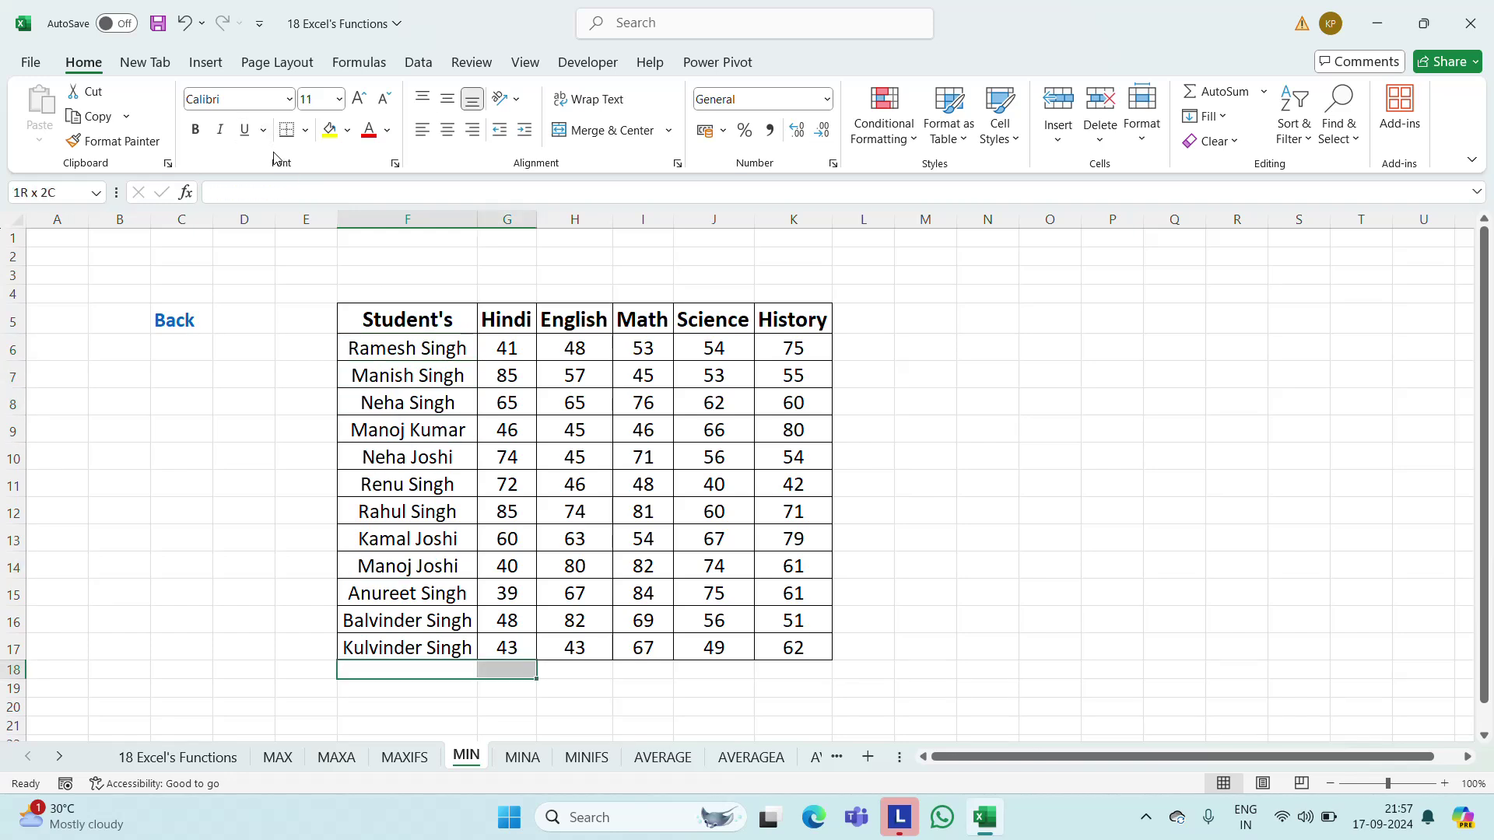
click(315, 98)
text(16)
key(Return)
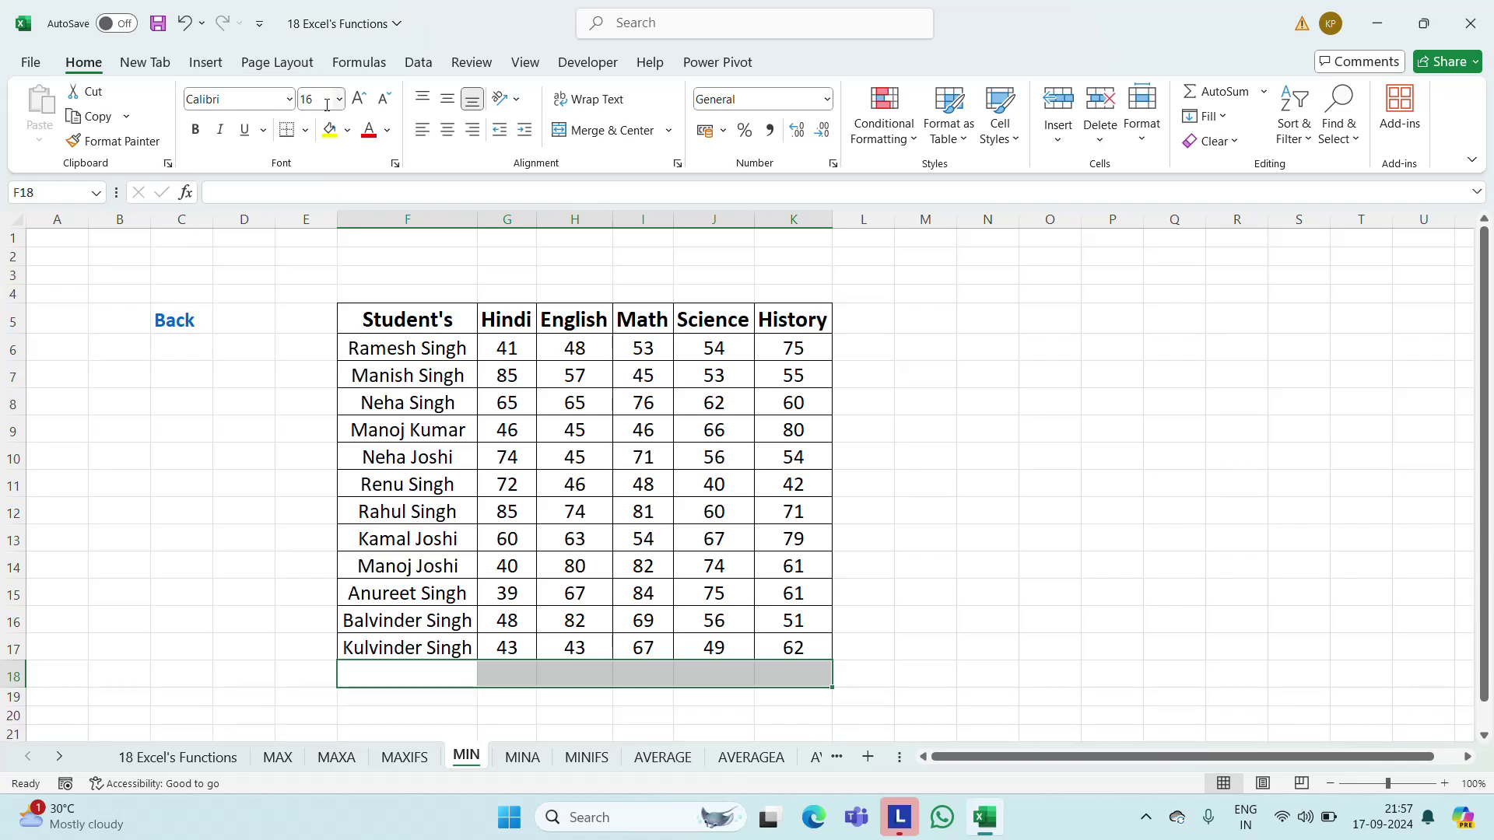
Enter a MIN formula in G18 that finds the lowest Hindi mark in G6:G17
click(512, 679)
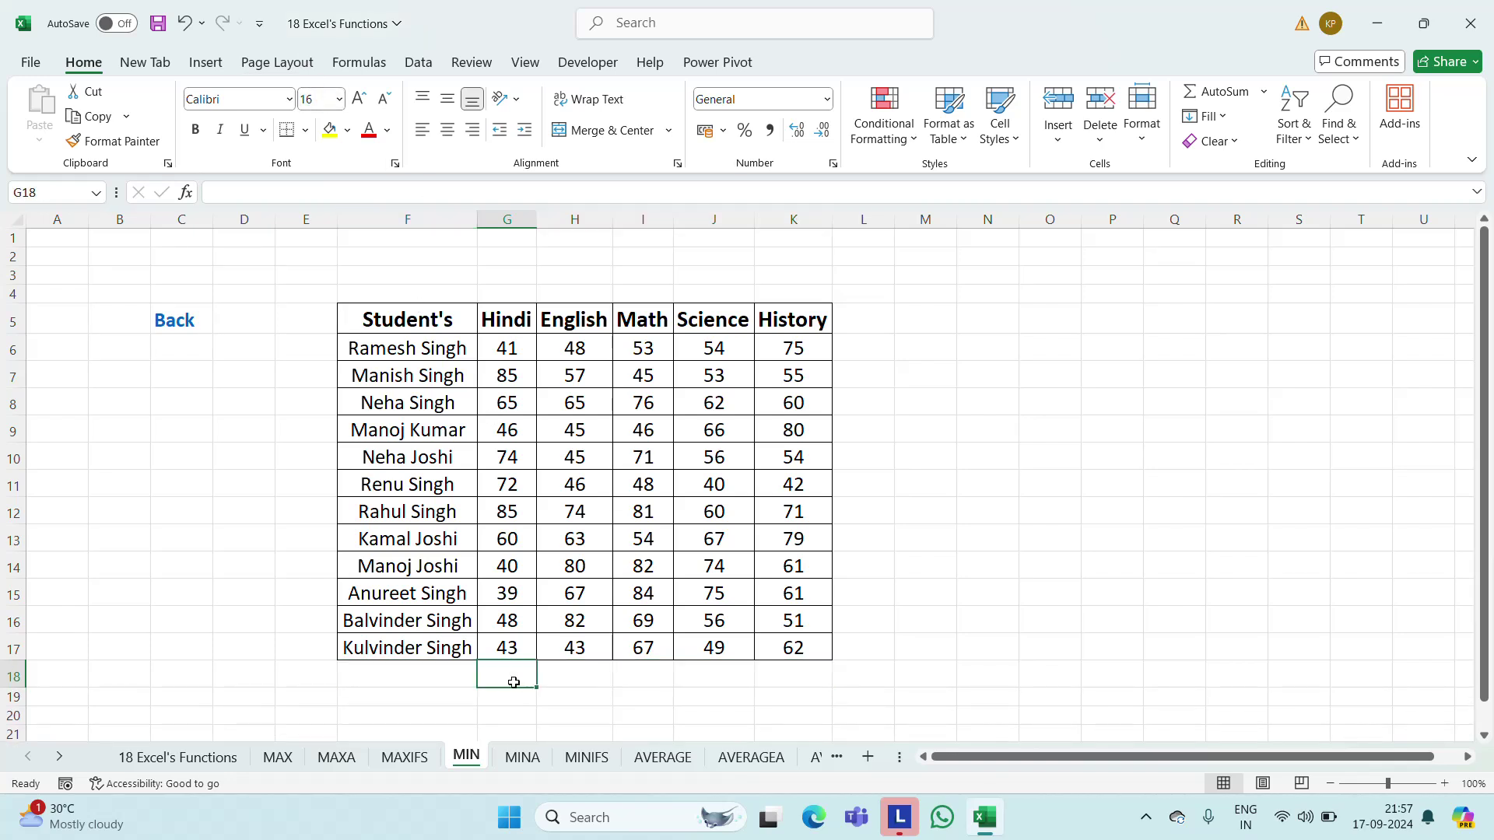
text(=mjn)
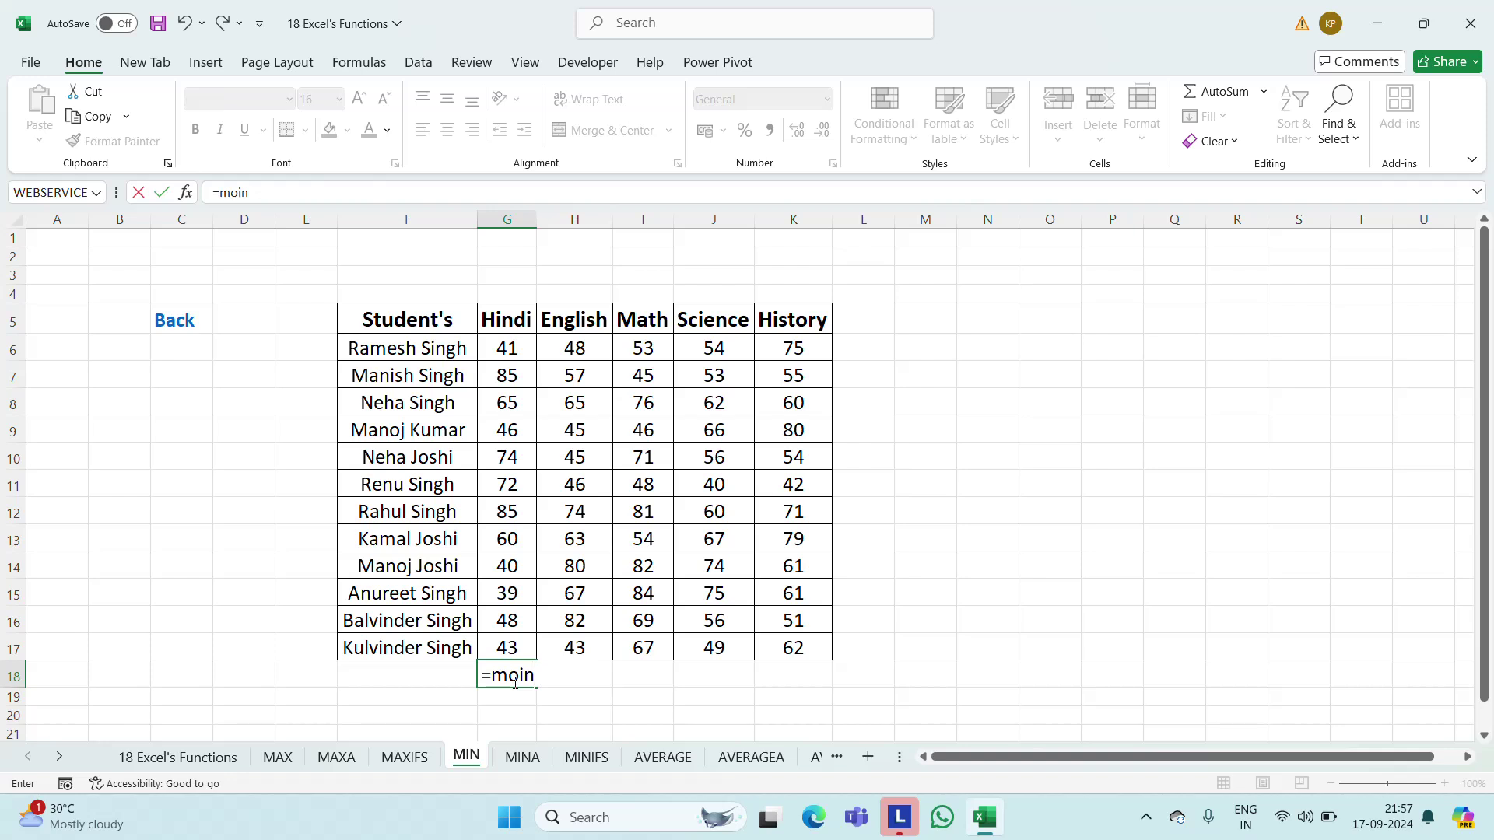
key(BackSpace)
key(BackSpace)
text(o)
key(BackSpace)
text(in)
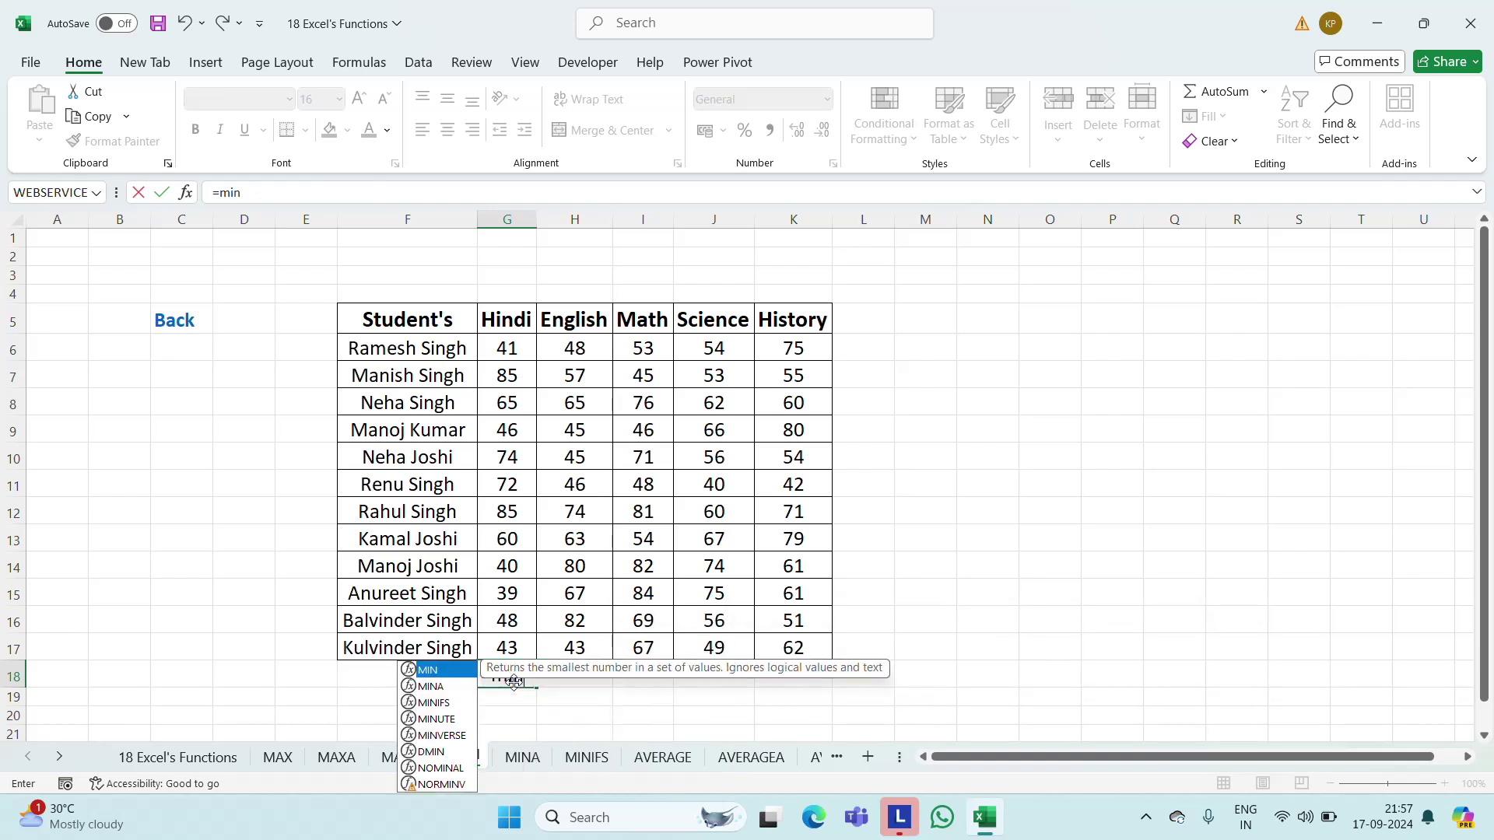
key(Tab)
key(Up)
key(Up)
key(Up)
key(Up)
key(Up)
key(Up)
key(Up)
key(Up)
key(Up)
key(Up)
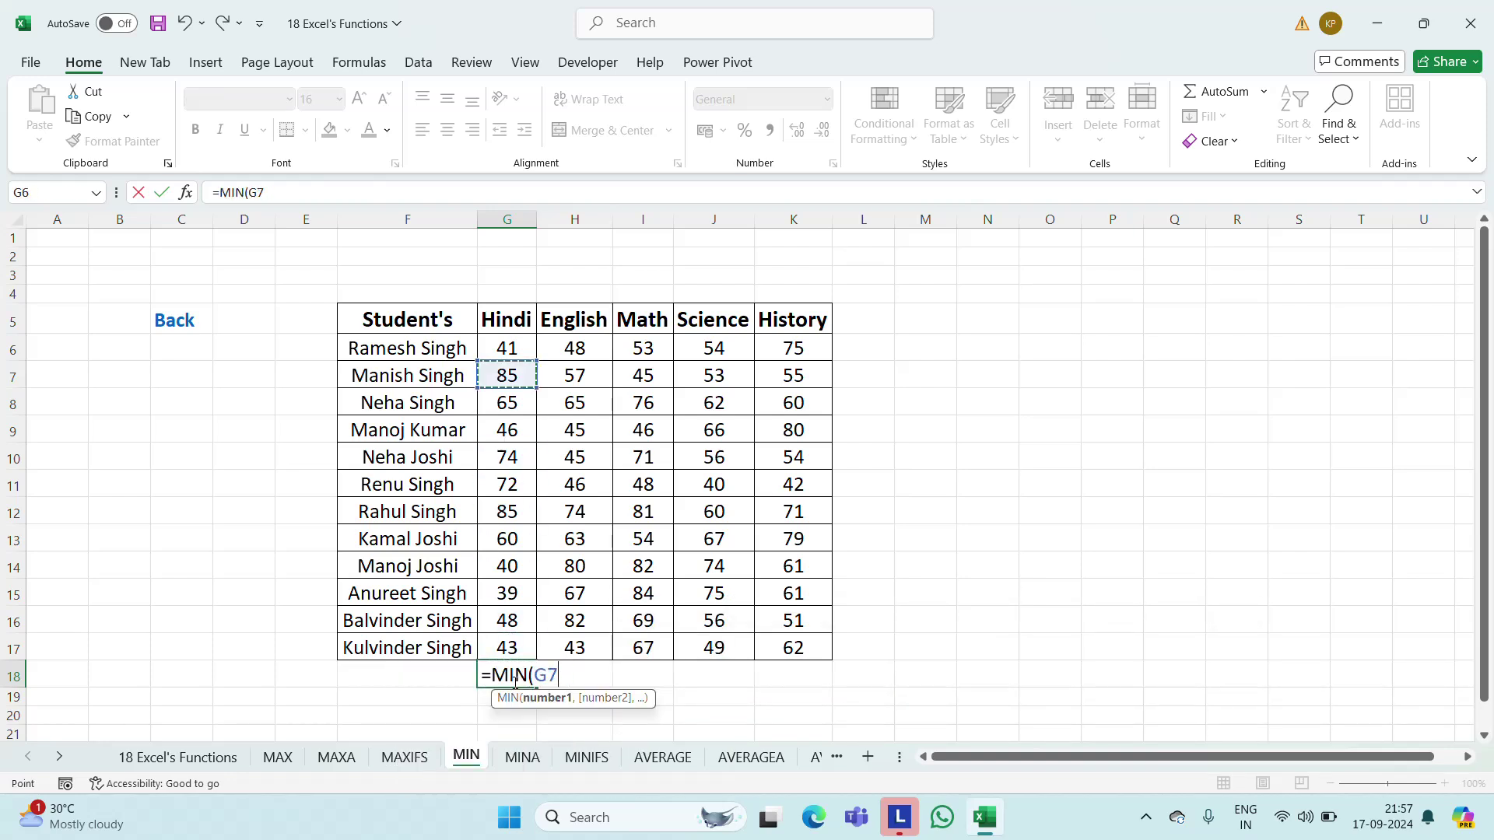
key(ctrl+shift+Down)
key(Return)
Center the MIN result in G18 and make the matching student's name in F15 bold
click(515, 677)
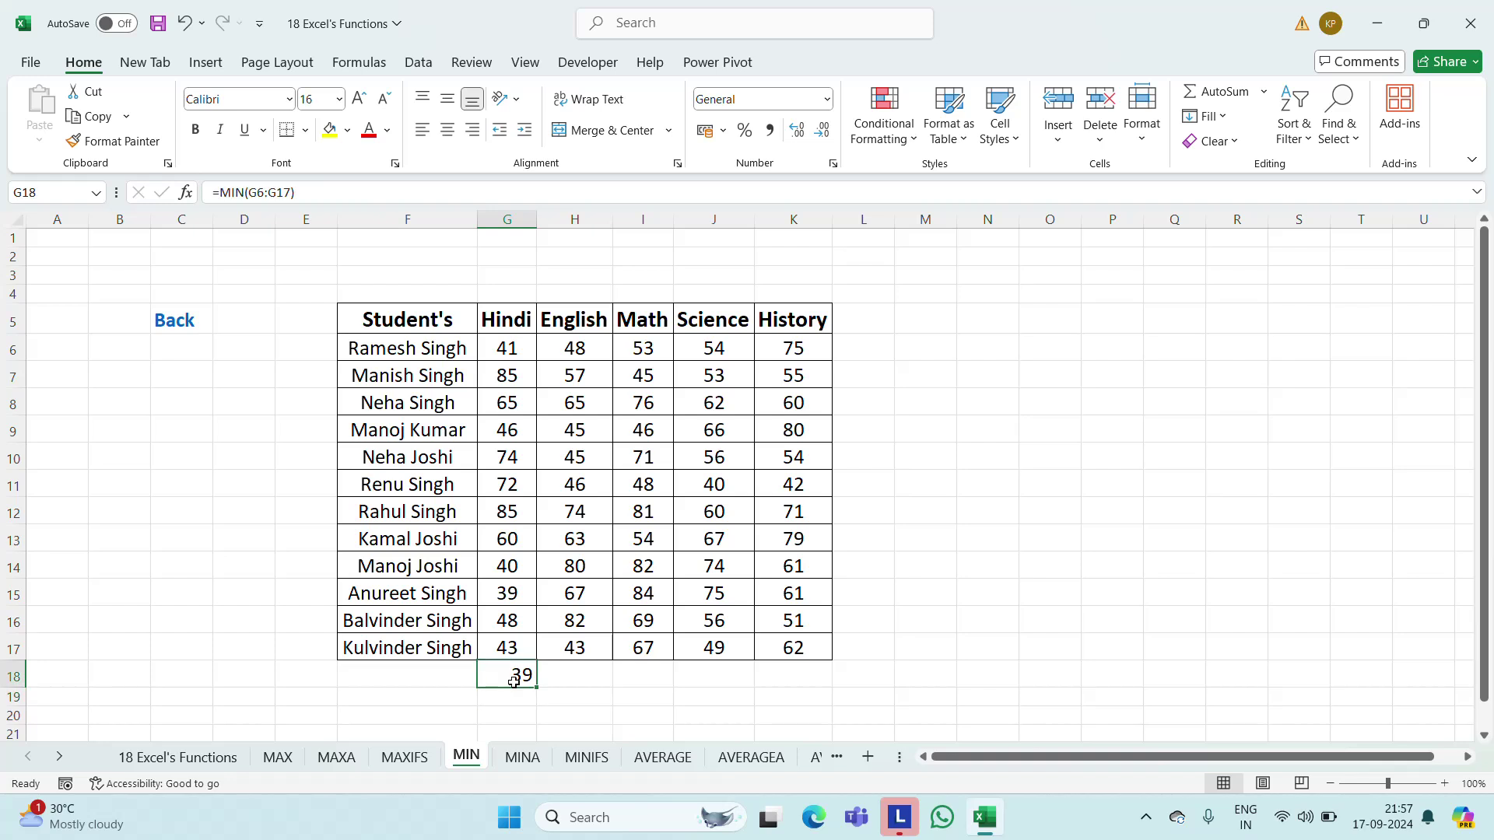
click(447, 130)
click(410, 595)
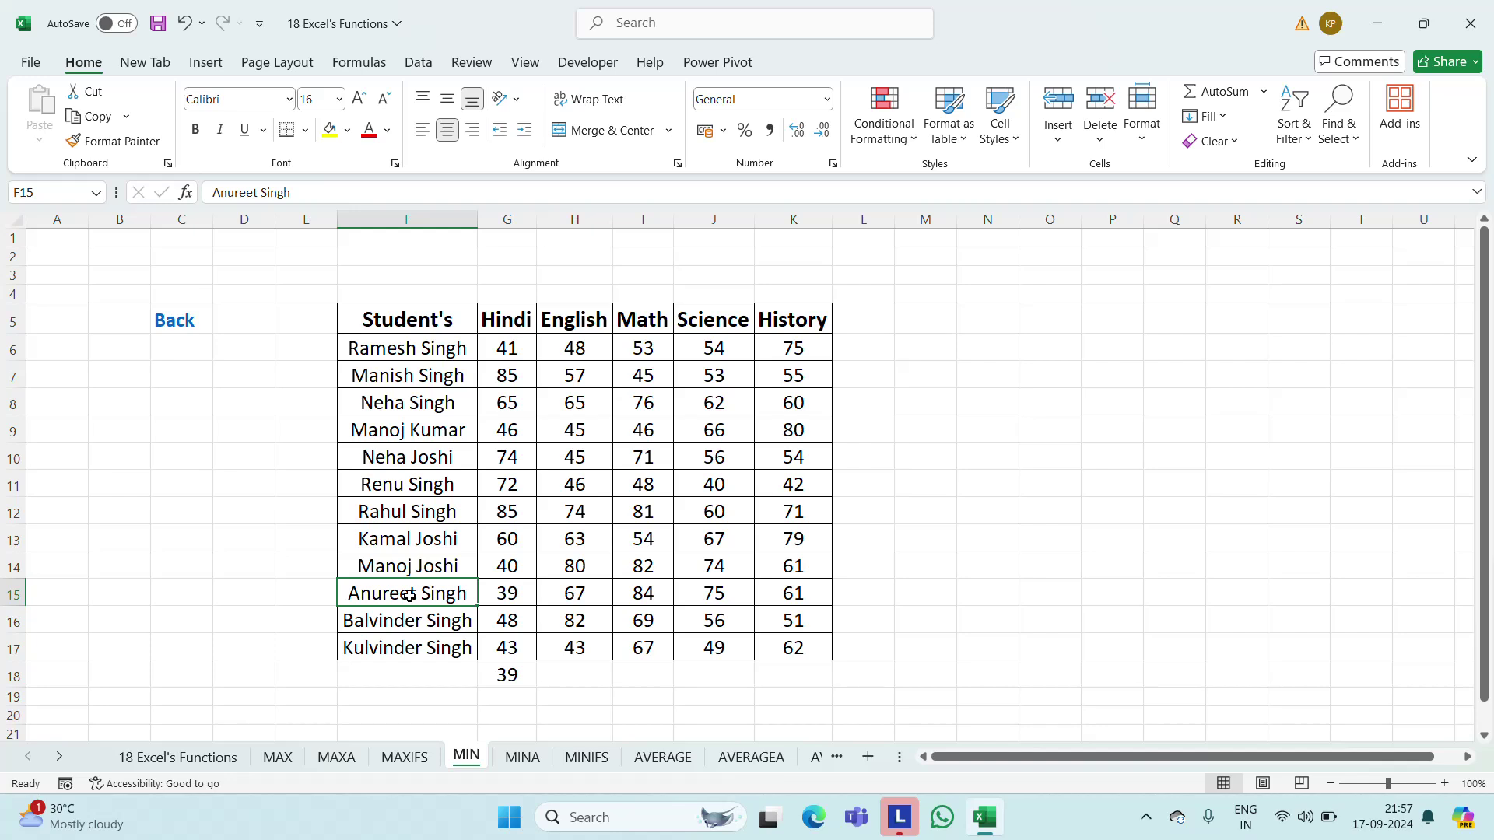
key(ctrl+b)
Copy the MIN formula from G18 across to H18:K18 for the other subjects
key(Right)
key(Down)
key(Down)
key(Down)
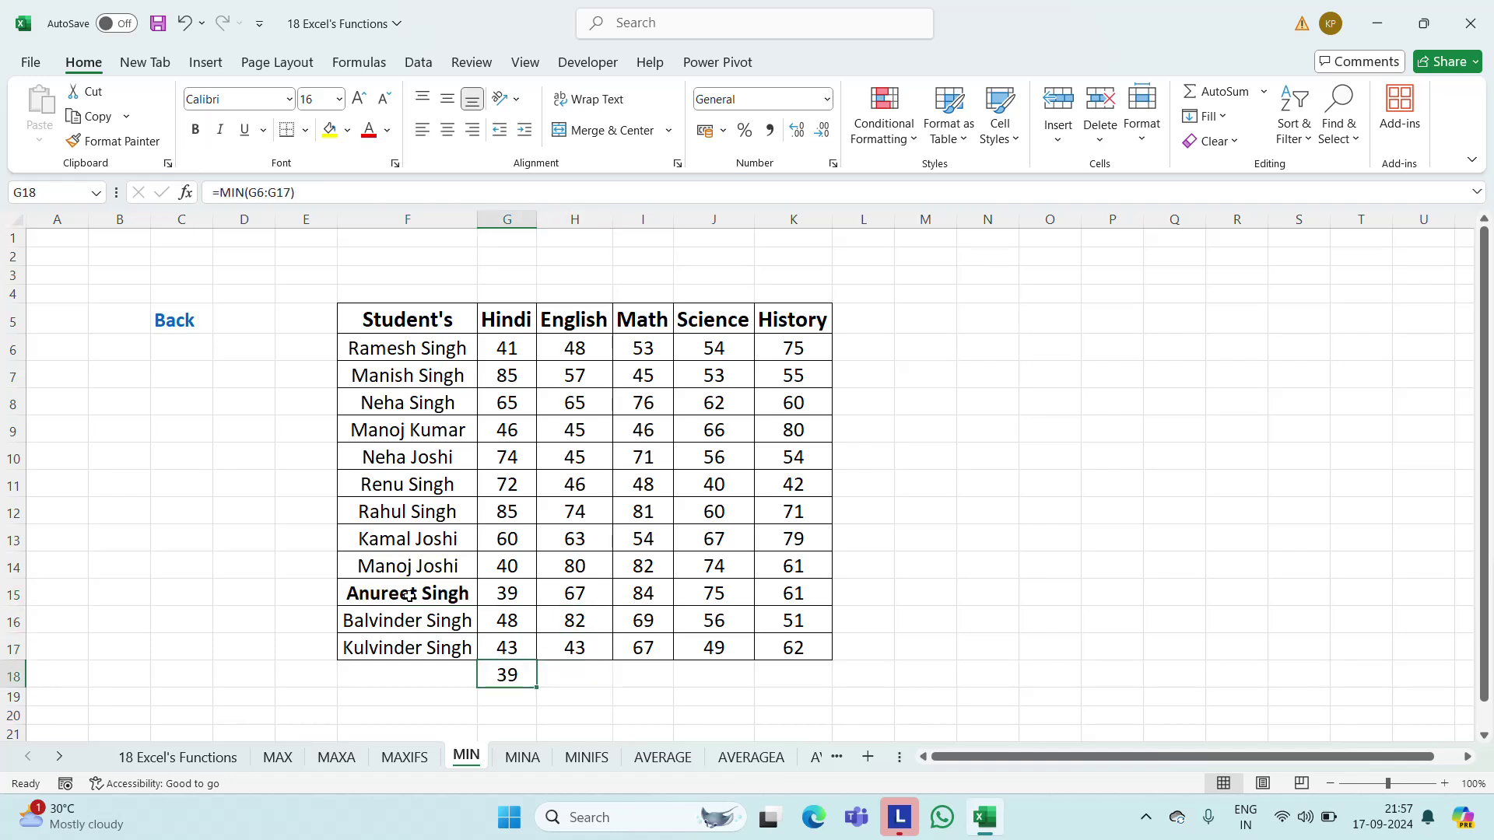
key(ctrl+c)
key(shift+Right)
key(shift+Right)
key(shift+Right)
key(shift+Right)
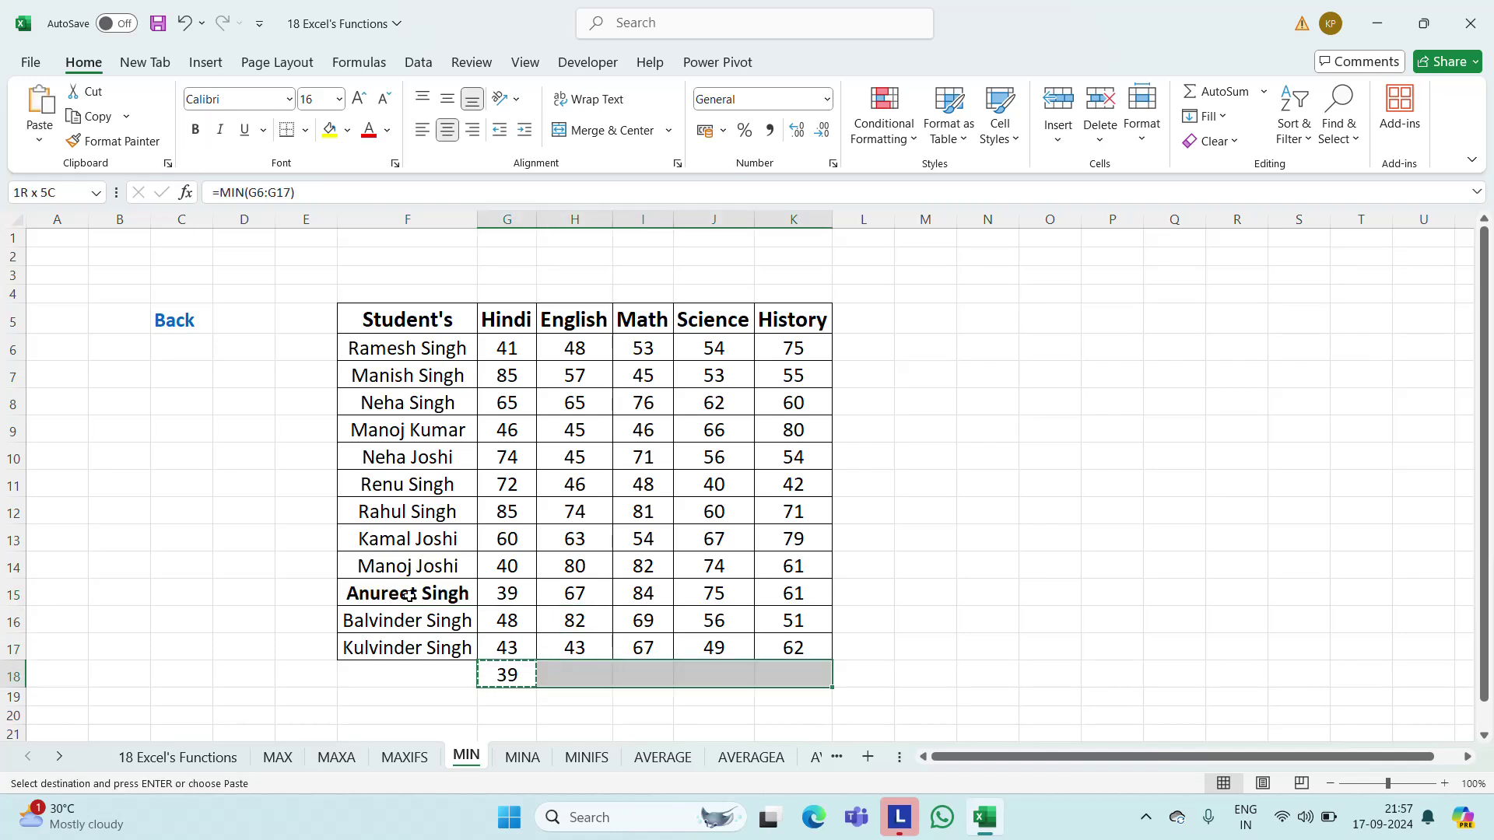
key(ctrl+v)
key(Escape)
Trace the lowest English mark in column H and make that student's name in F17 bold
key(Right)
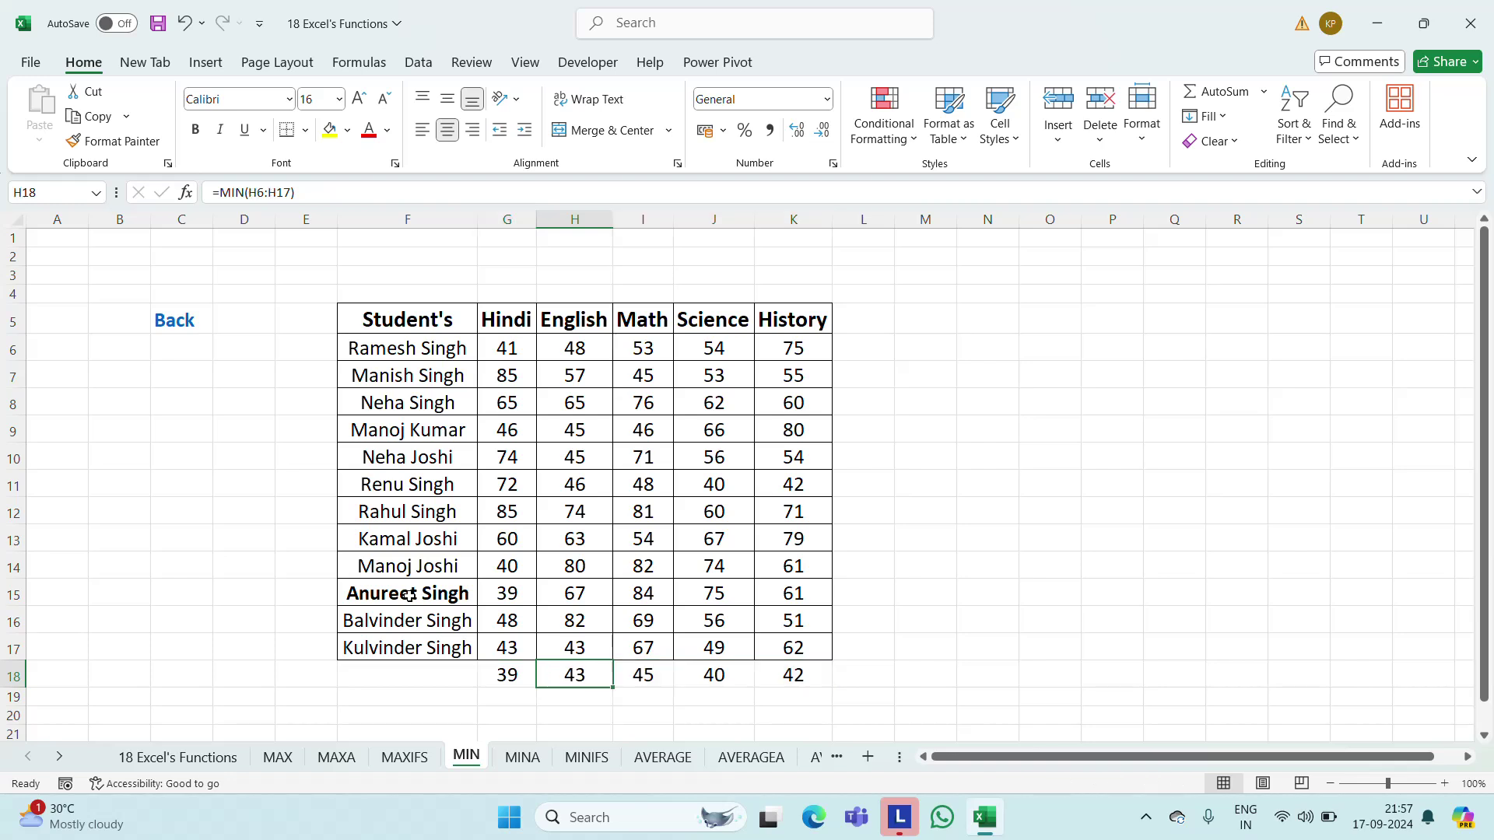
key(Up)
key(Up)
key(Up)
key(Up)
key(Up)
key(Up)
key(Up)
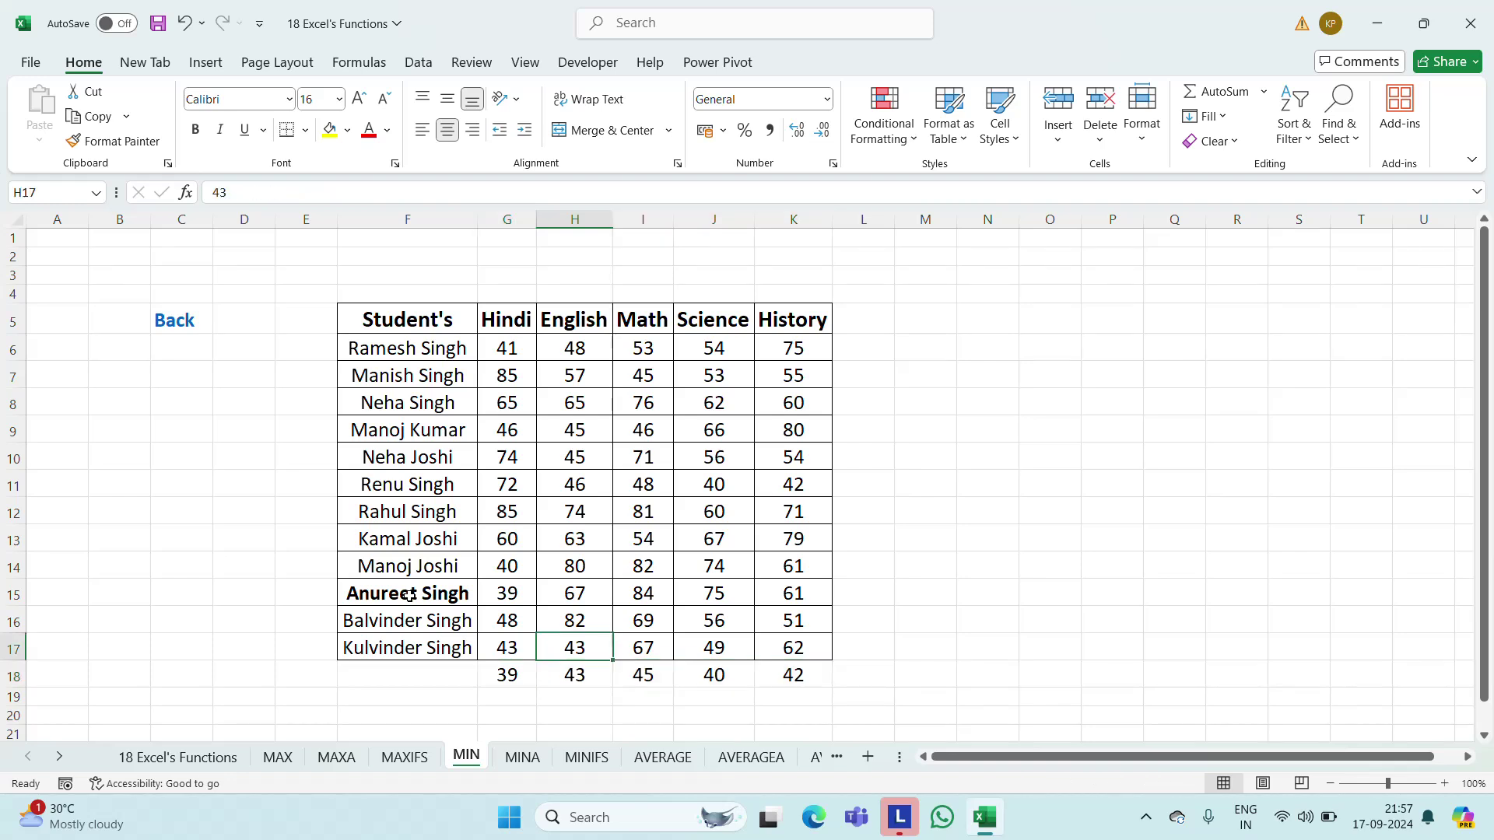
key(Down)
key(Down)
key(Down)
key(Down)
key(Down)
key(Down)
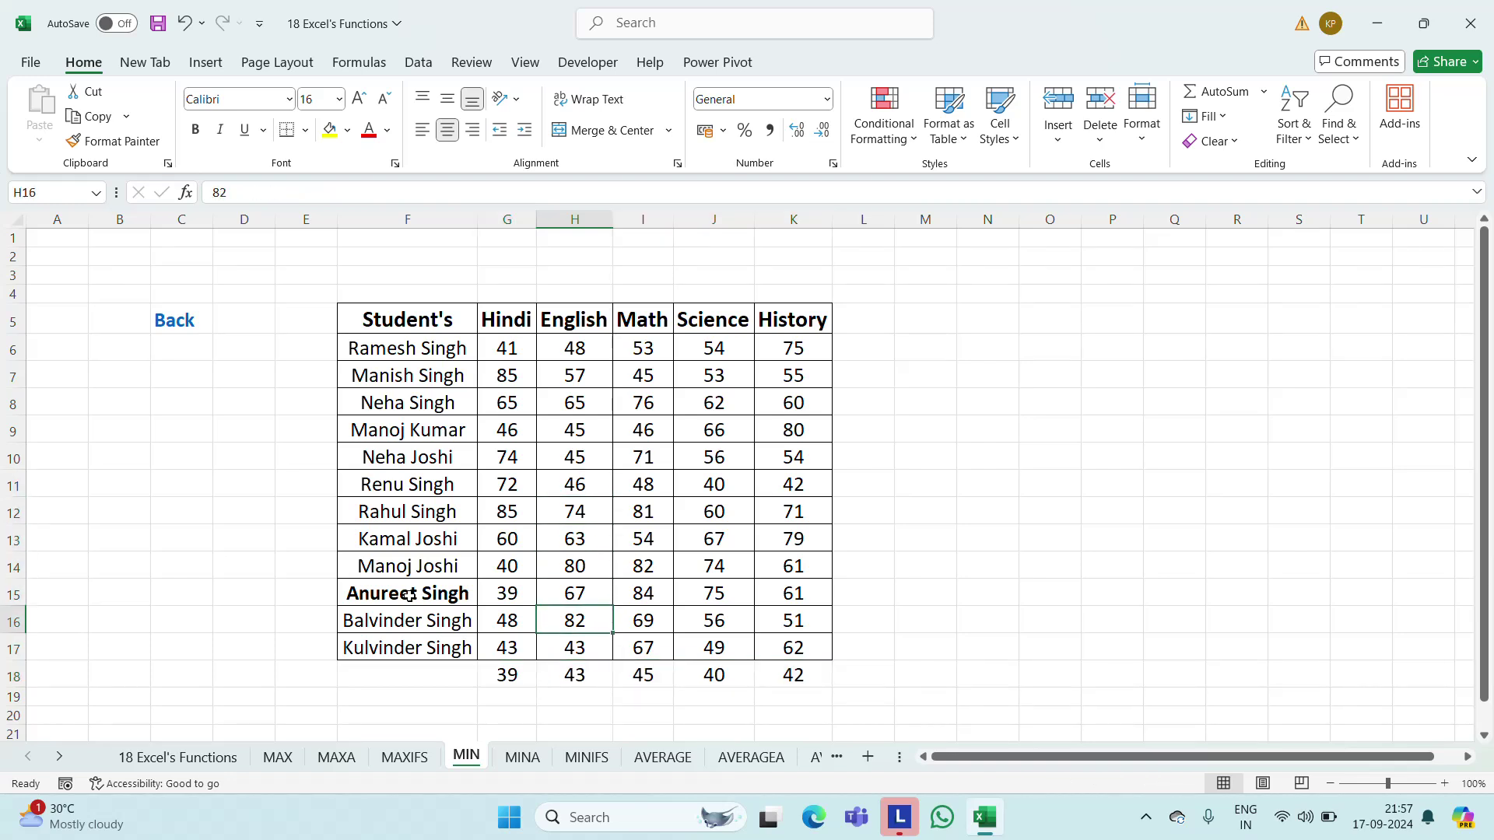
key(Left)
key(Left)
key(ctrl+b)
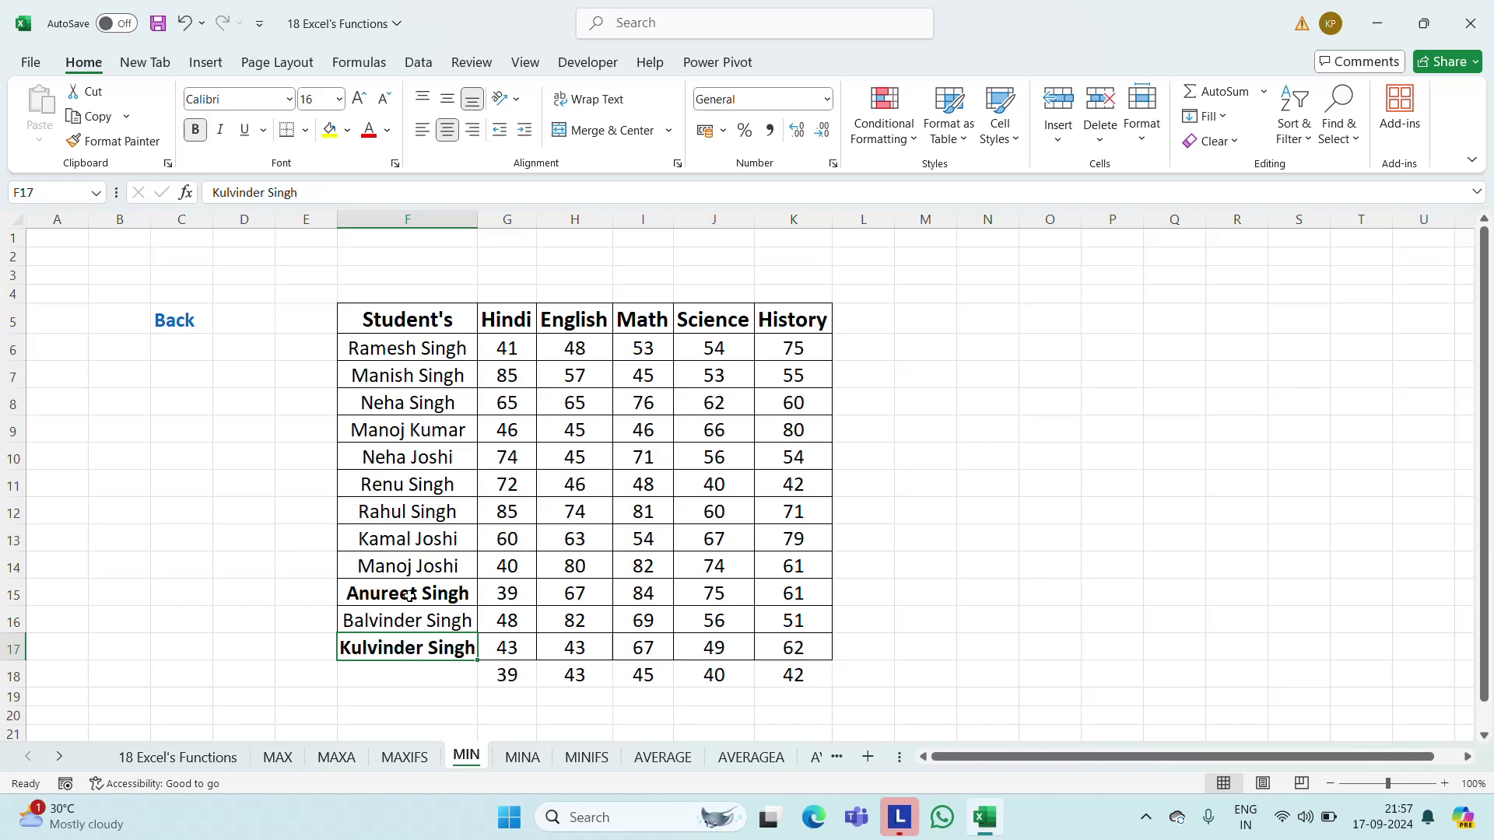
Make the name in F7 bold to mark the student with the lowest Math mark
key(Right)
key(Right)
key(Right)
key(Down)
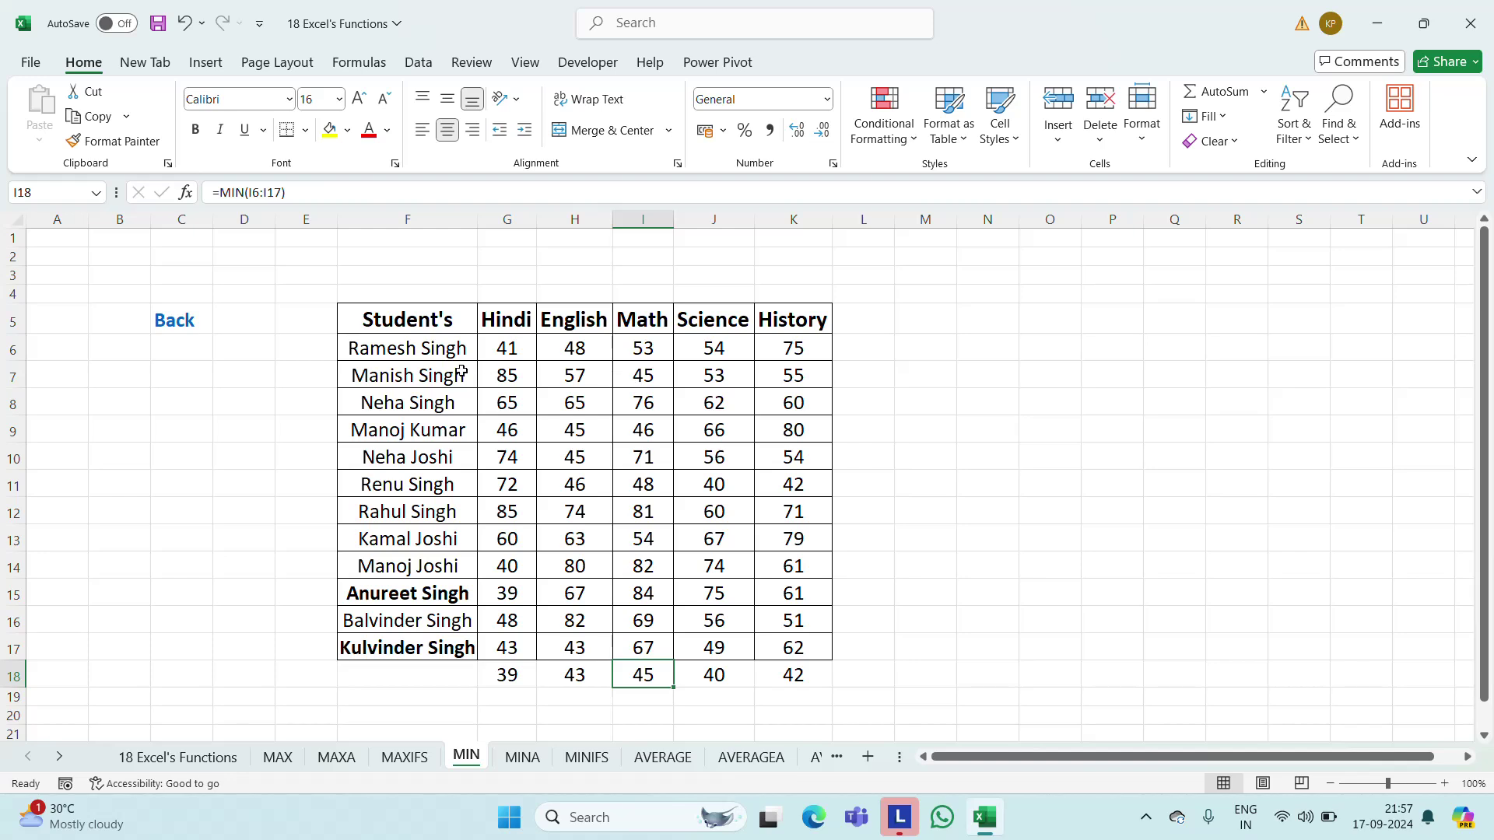
click(414, 377)
key(ctrl+b)
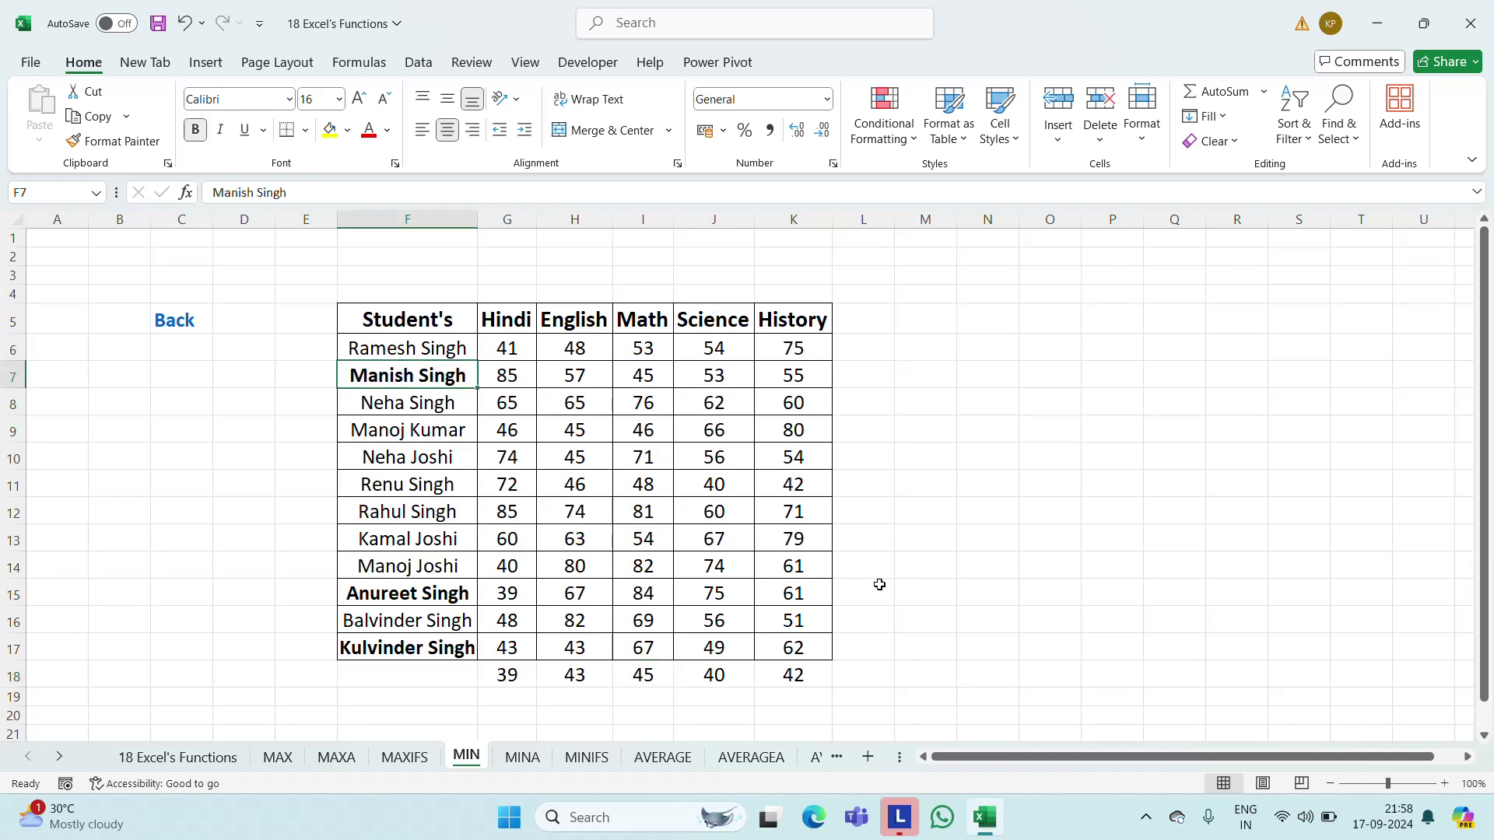
Make the name in F11 bold to mark the student with the lowest Science and History marks
click(703, 681)
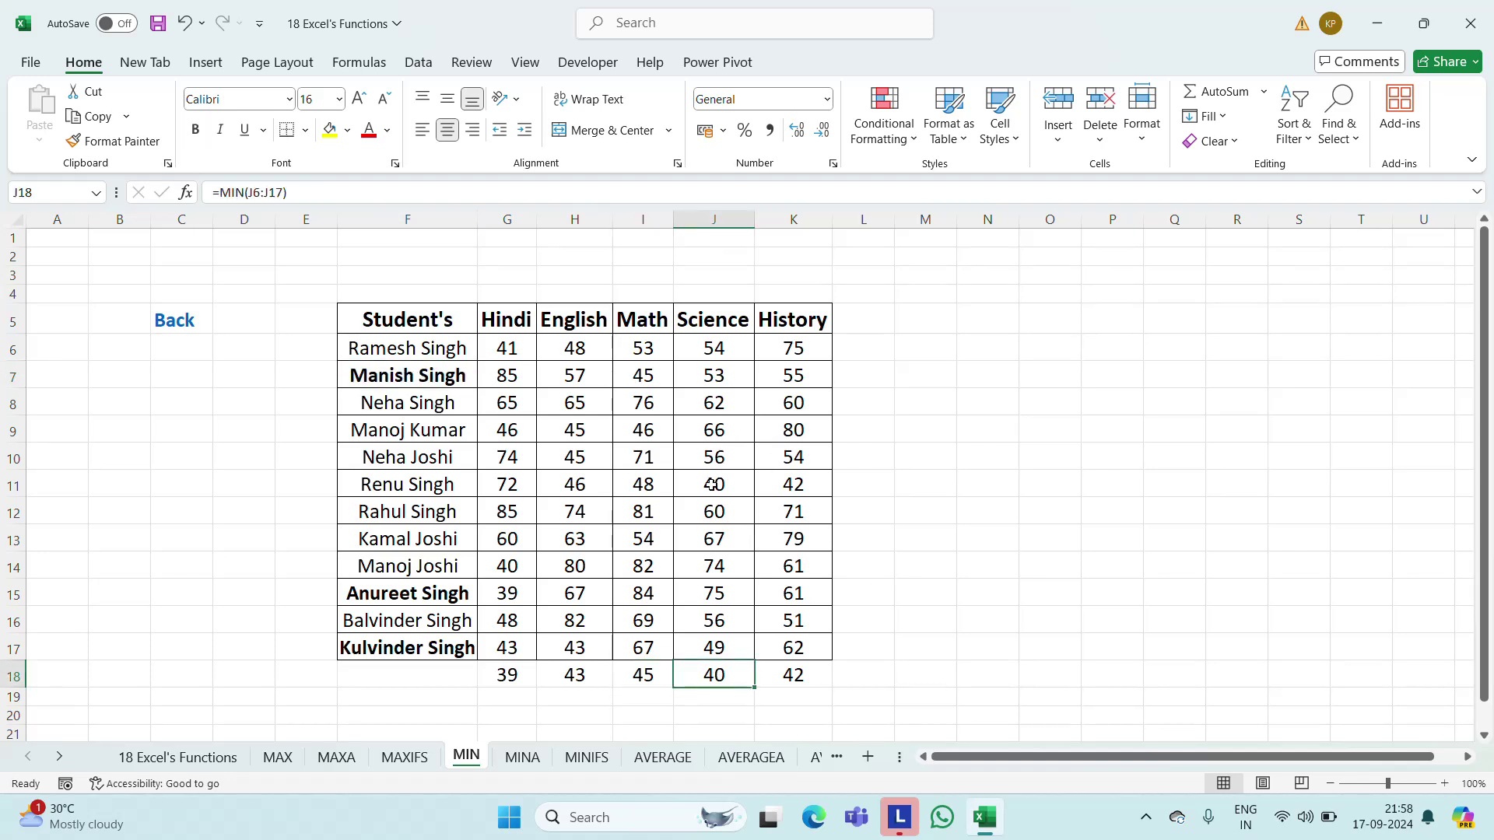
click(364, 476)
key(ctrl+b)
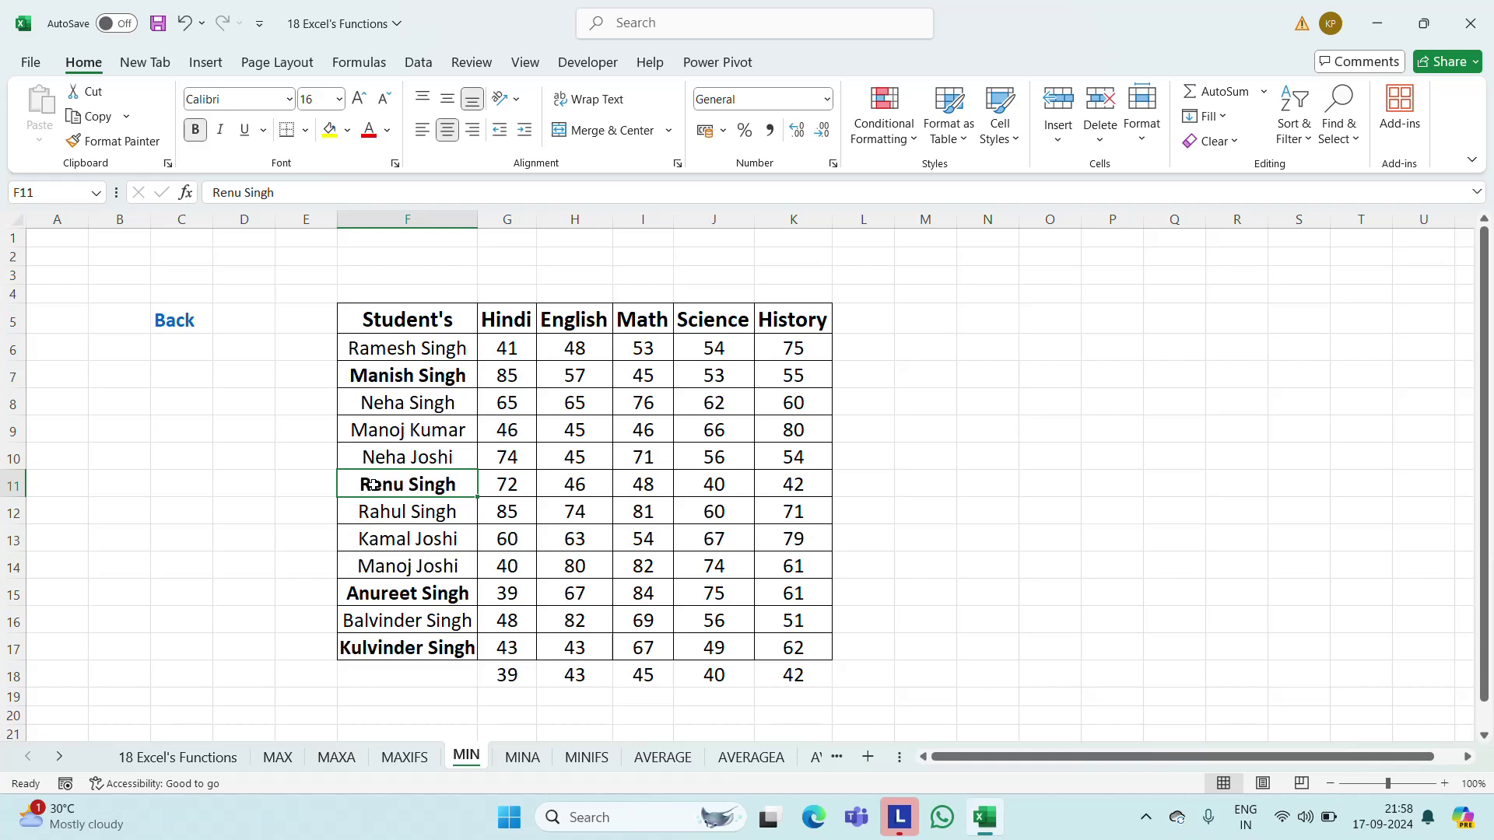
click(803, 680)
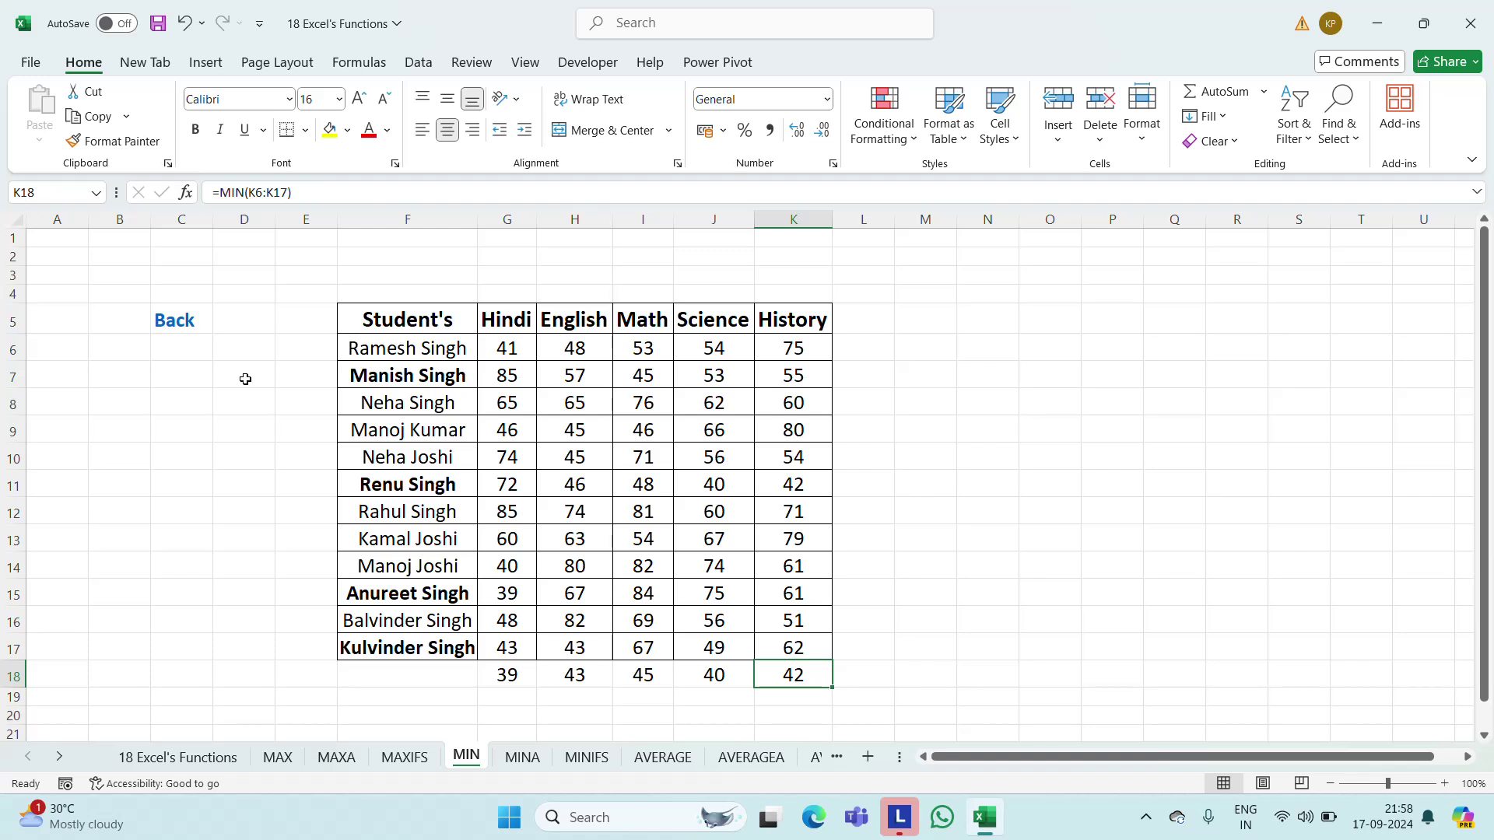
Open the MINA worksheet and set the font size of the empty cells E18:J18 below the marks table to 16
click(522, 759)
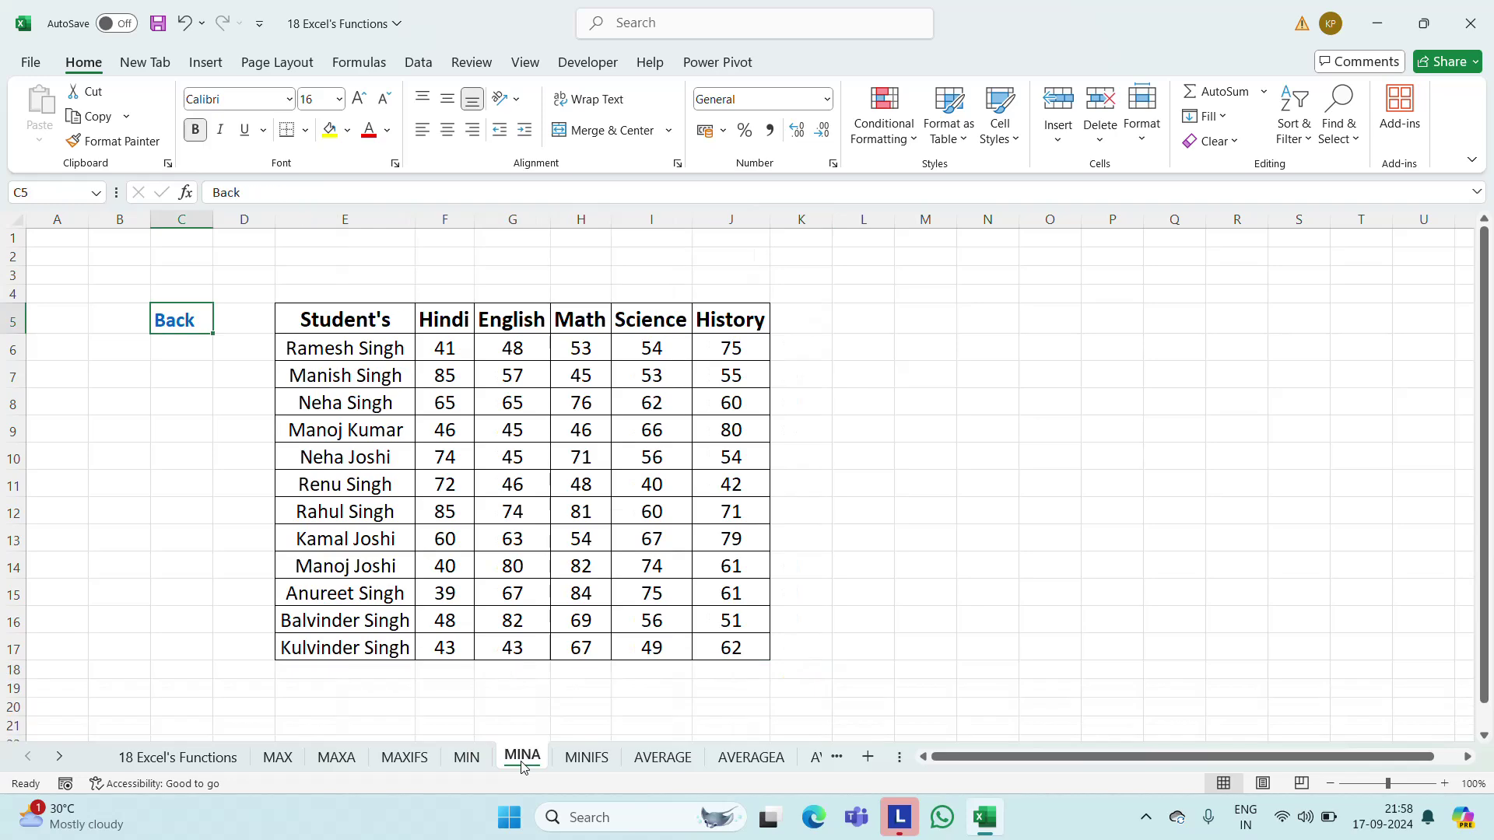
click(338, 335)
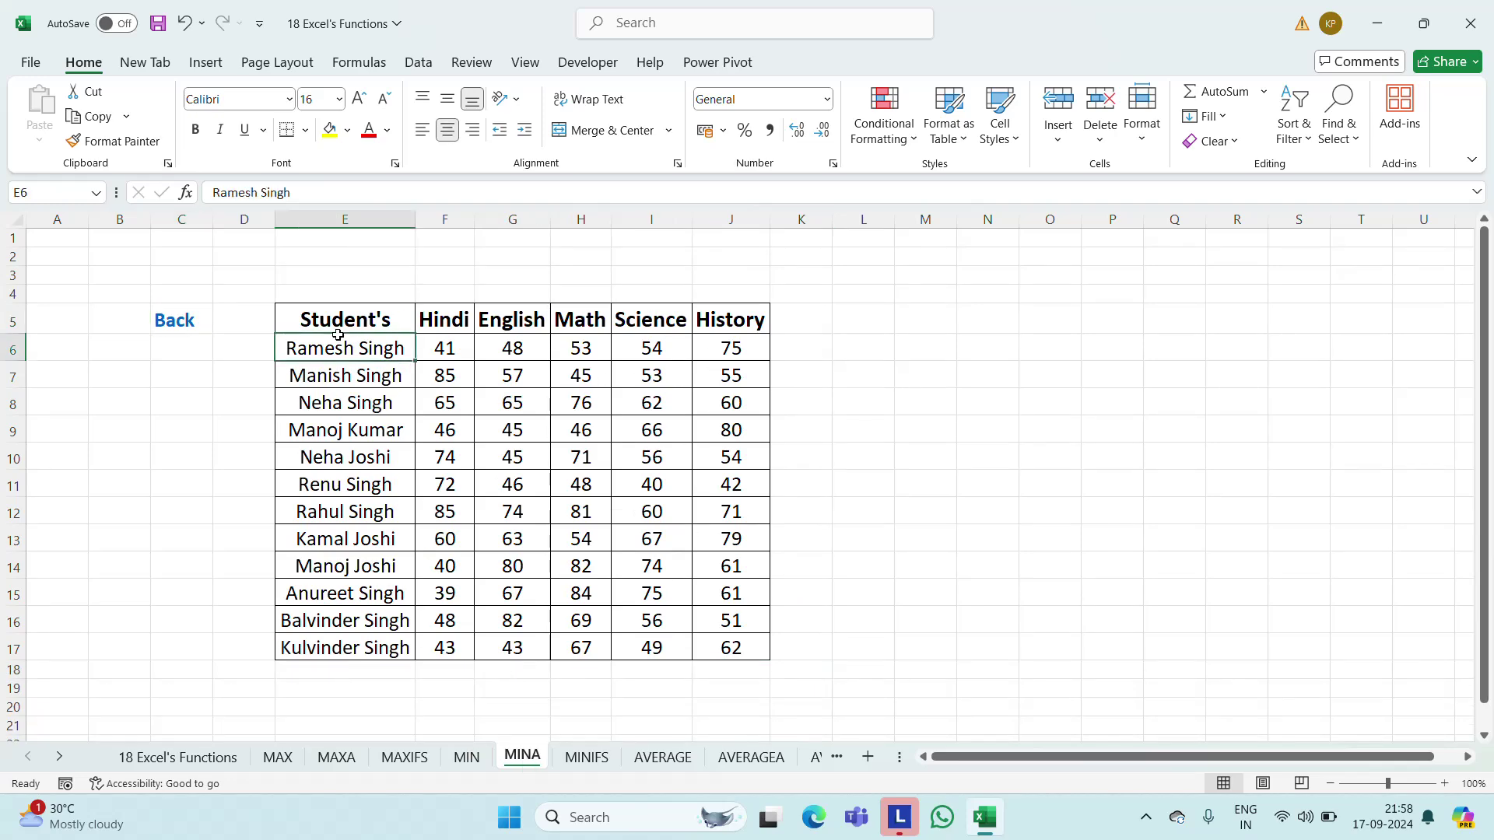
key(Down)
key(Down)
key(Down)
key(Down)
key(Down)
key(Down)
key(Down)
key(Down)
key(Down)
key(Down)
key(Down)
key(Down)
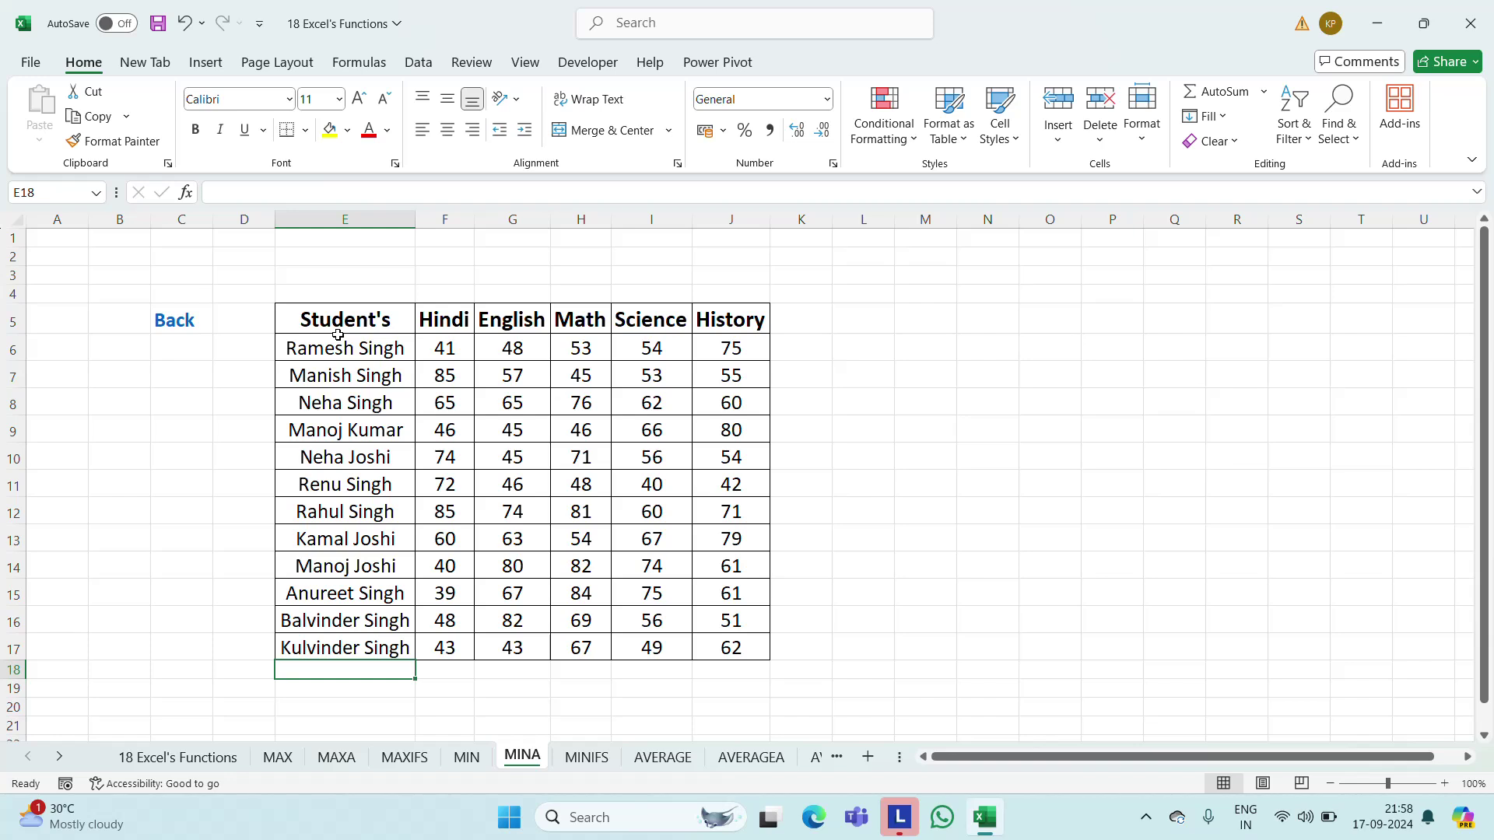
key(shift+Right)
key(shift+Right)
key(shift+Right)
key(shift+Right)
key(shift+Right)
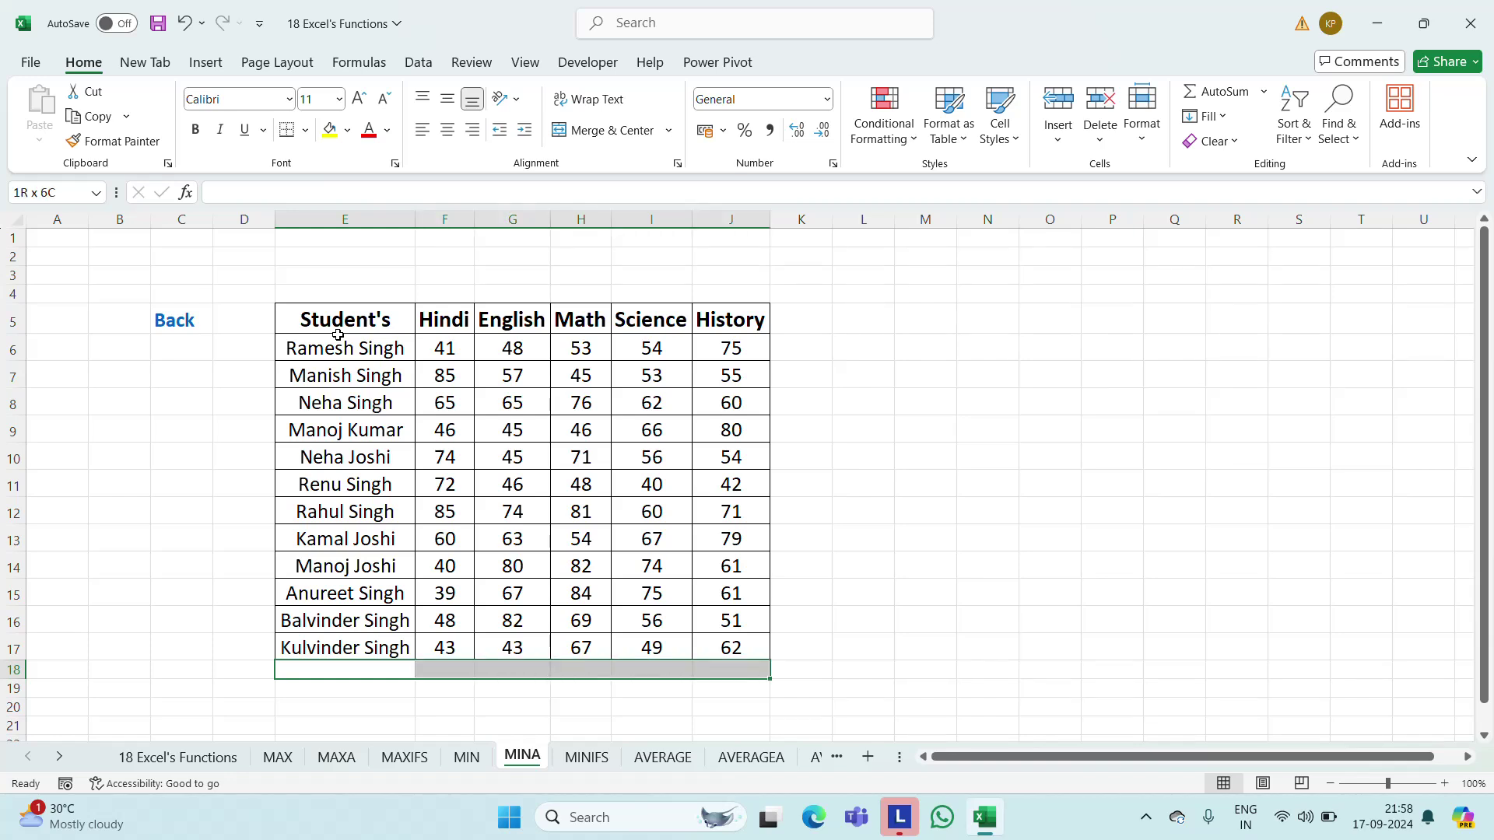
click(308, 99)
text(16)
key(Return)
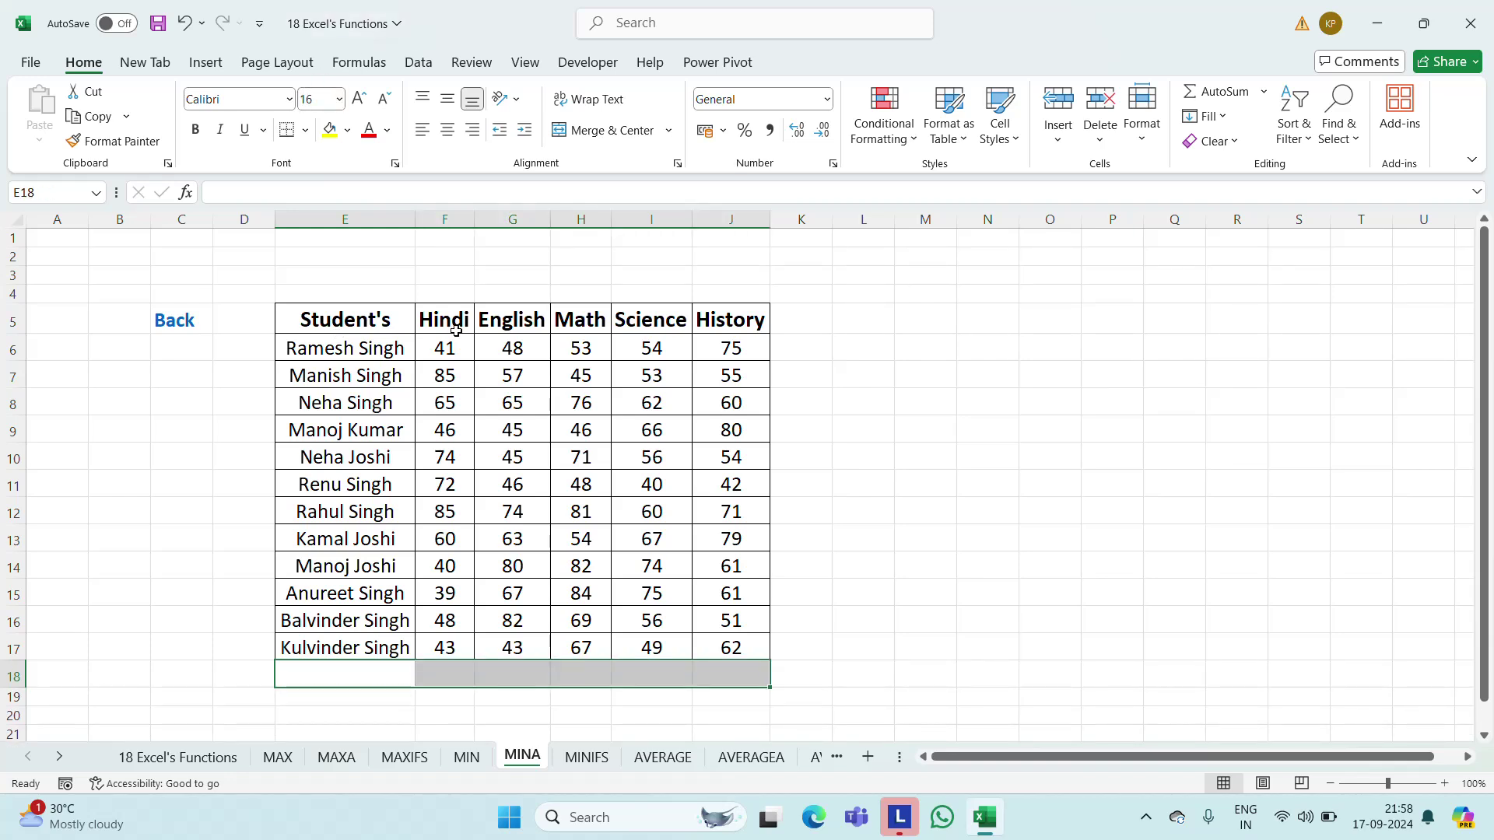
Enter a MINA formula in F18 that finds the lowest Hindi value in F6:F17
click(442, 675)
text(mii)
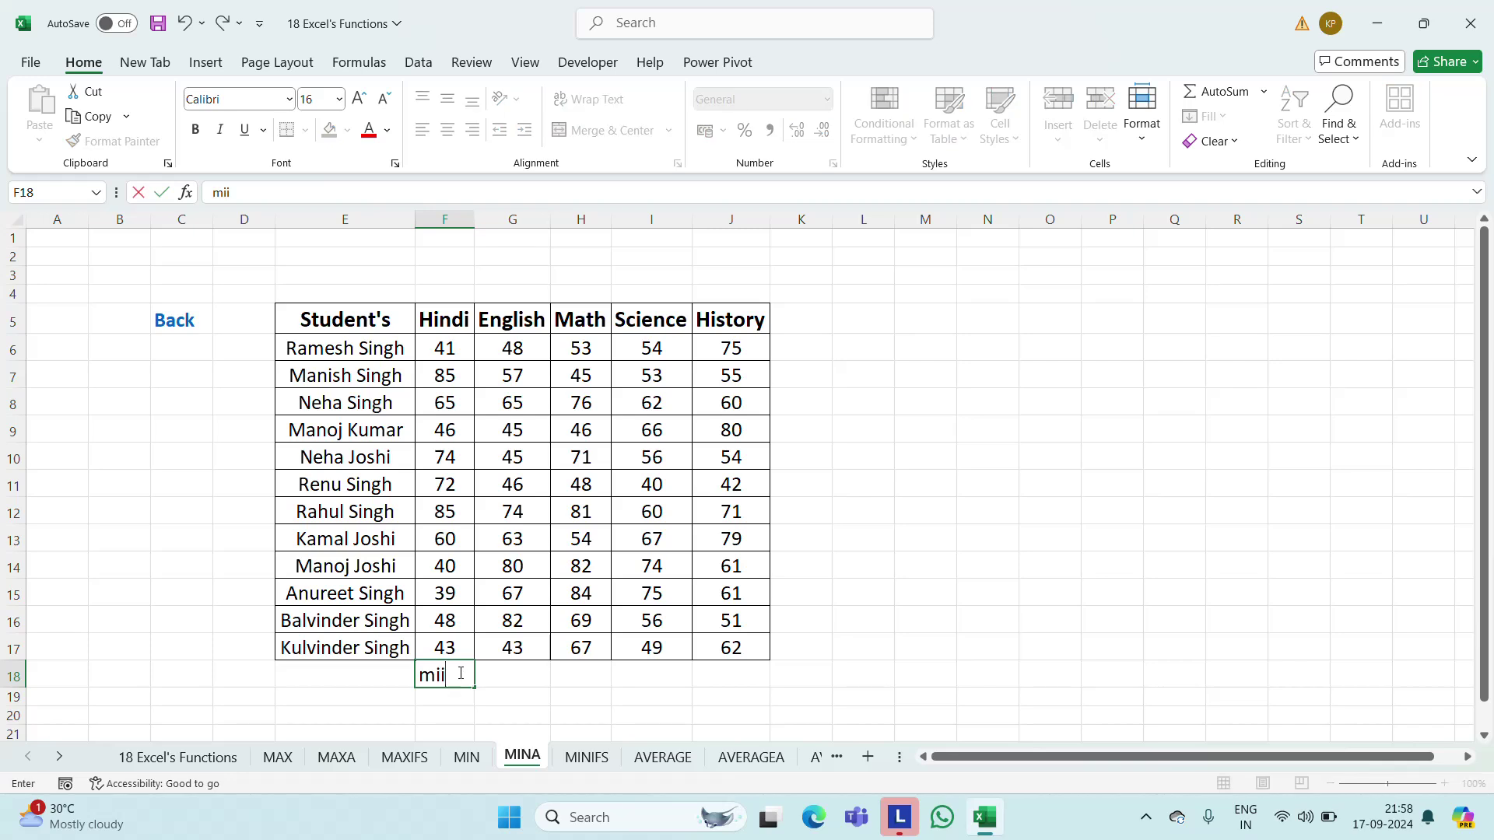
key(Escape)
text(=min)
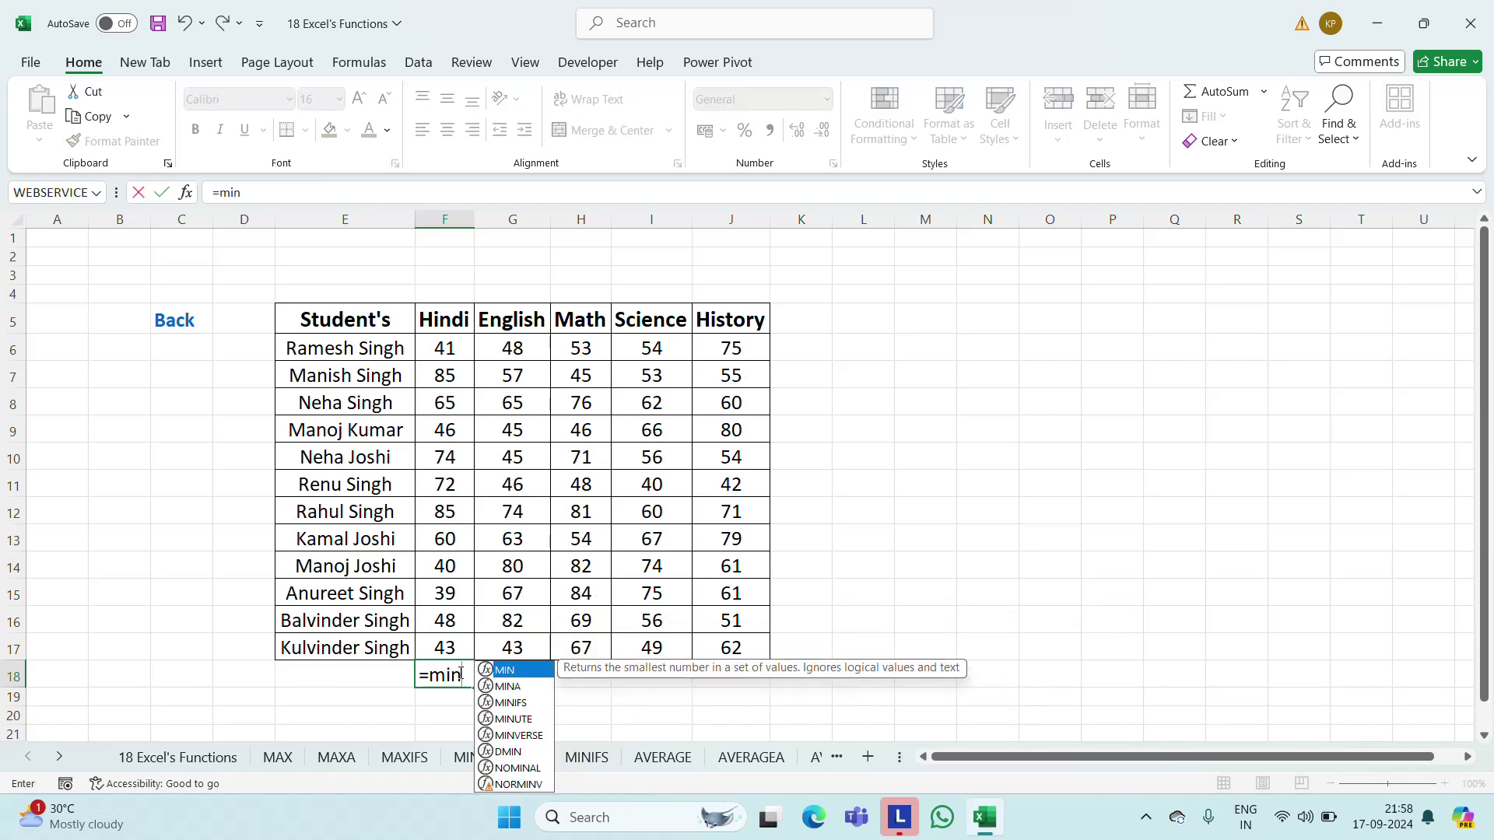
text(a)
key(Tab)
key(Up)
key(Up)
key(Up)
key(Up)
key(Up)
key(Up)
key(Up)
key(Up)
key(Up)
key(Up)
key(Up)
key(Up)
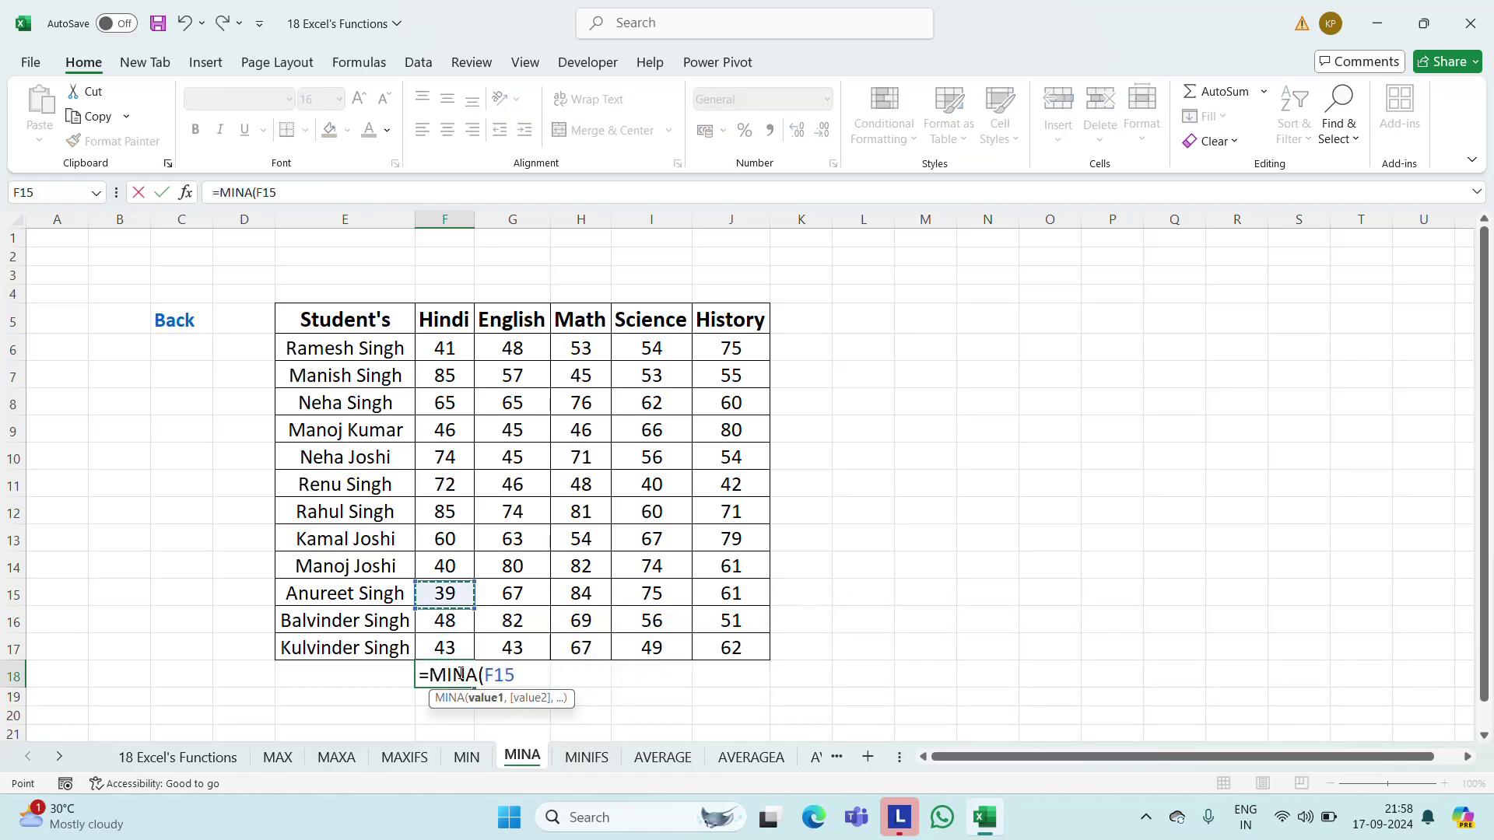
key(ctrl+shift+Down)
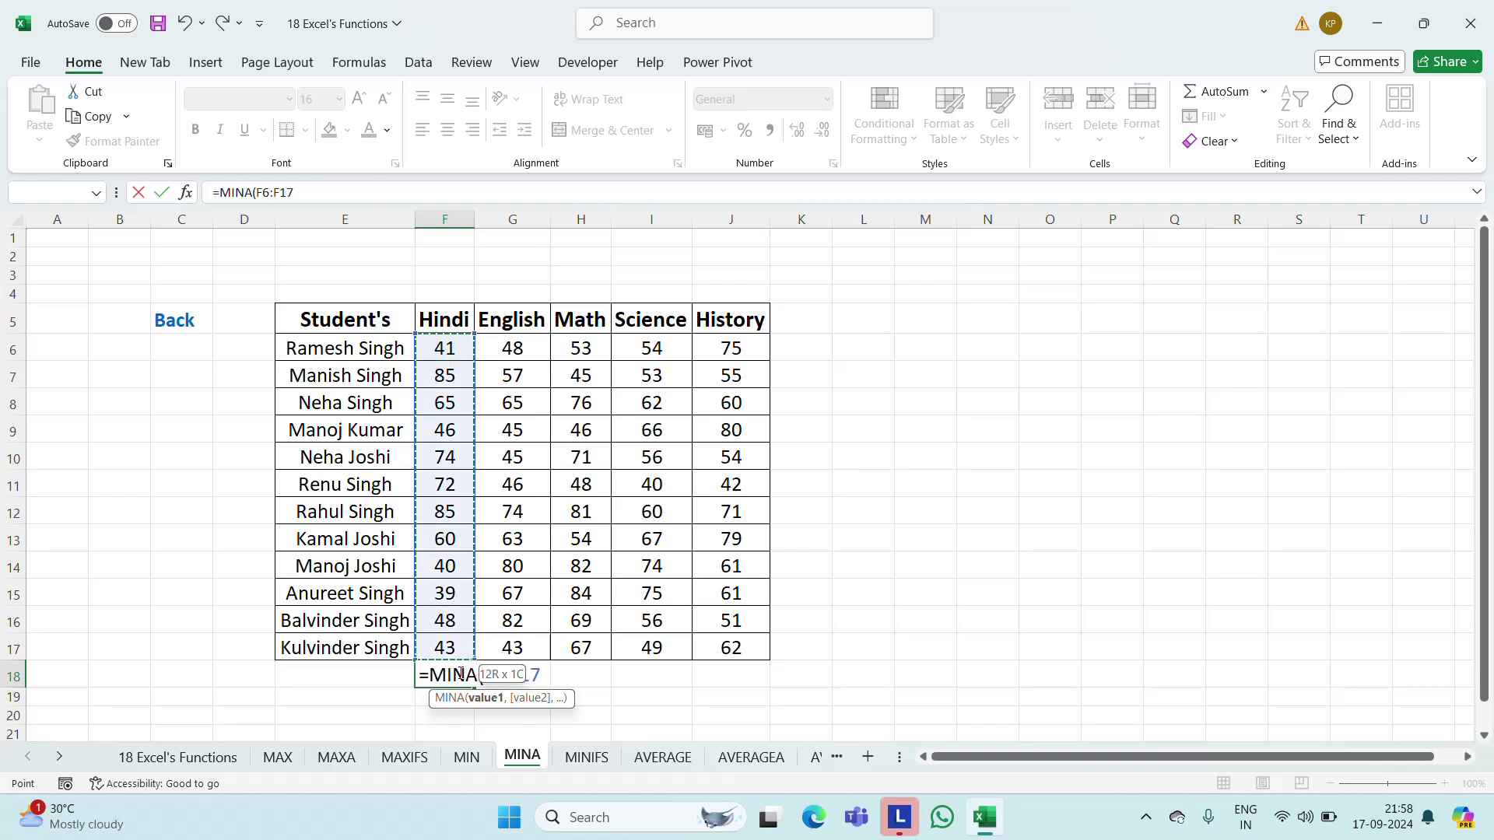
key(ctrl+Return)
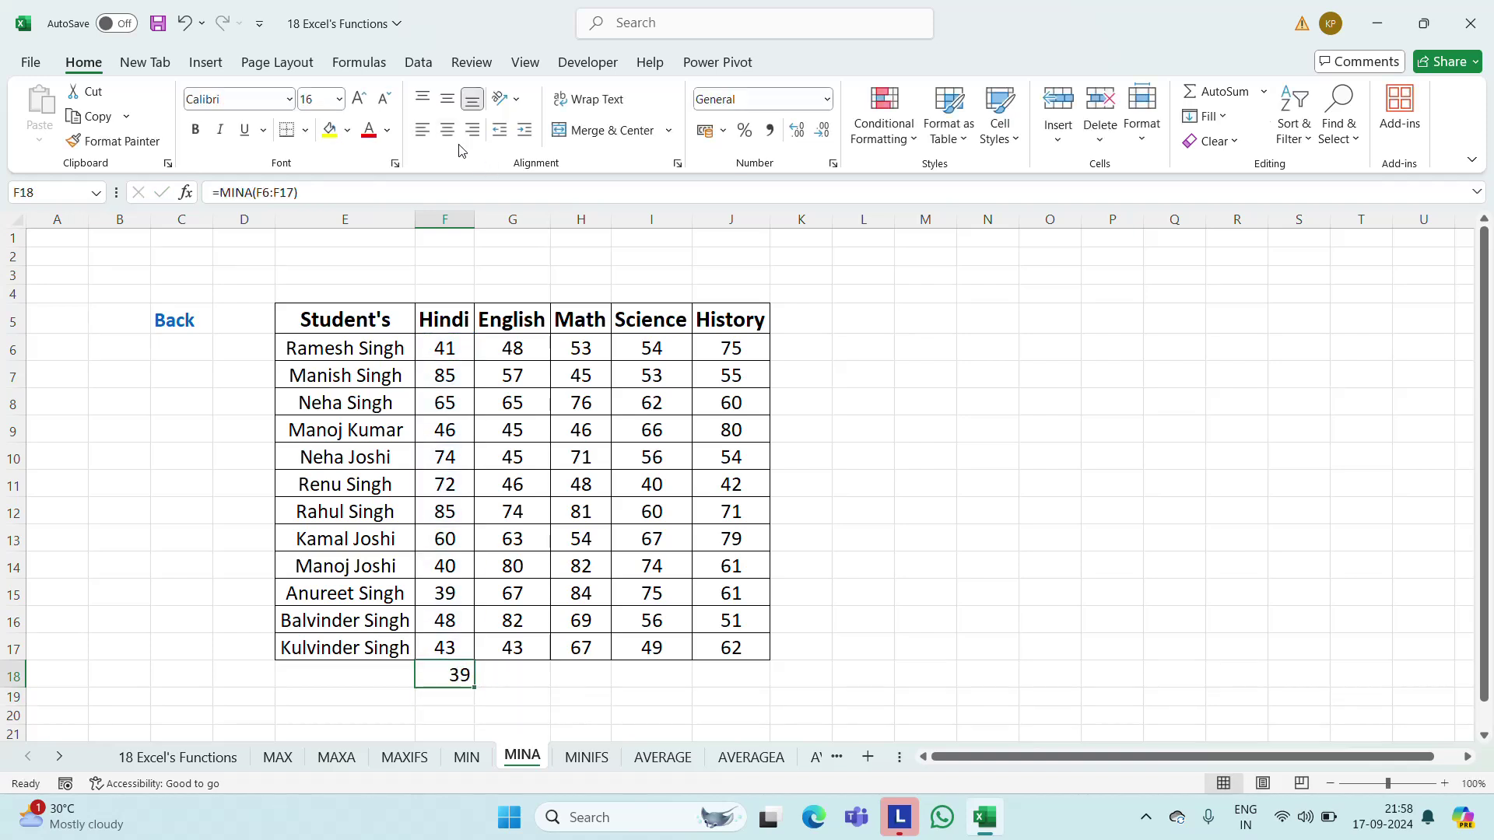
Center the MINA result in F18 and copy its formula across to G18:J18
key(ctrl+c)
key(Right)
key(shift+Right)
key(shift+Right)
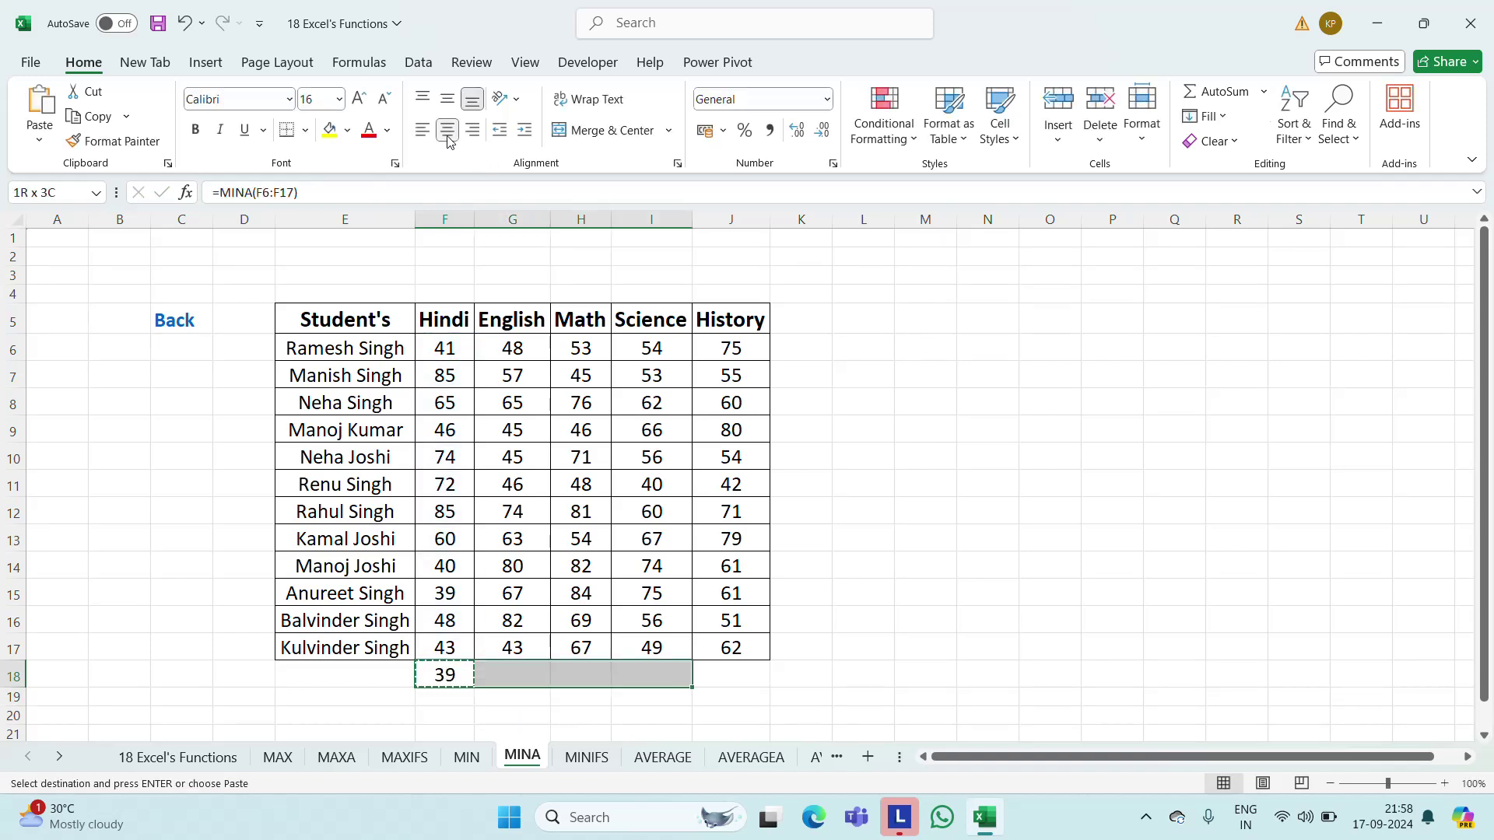
key(shift+Right)
key(ctrl+v)
key(Escape)
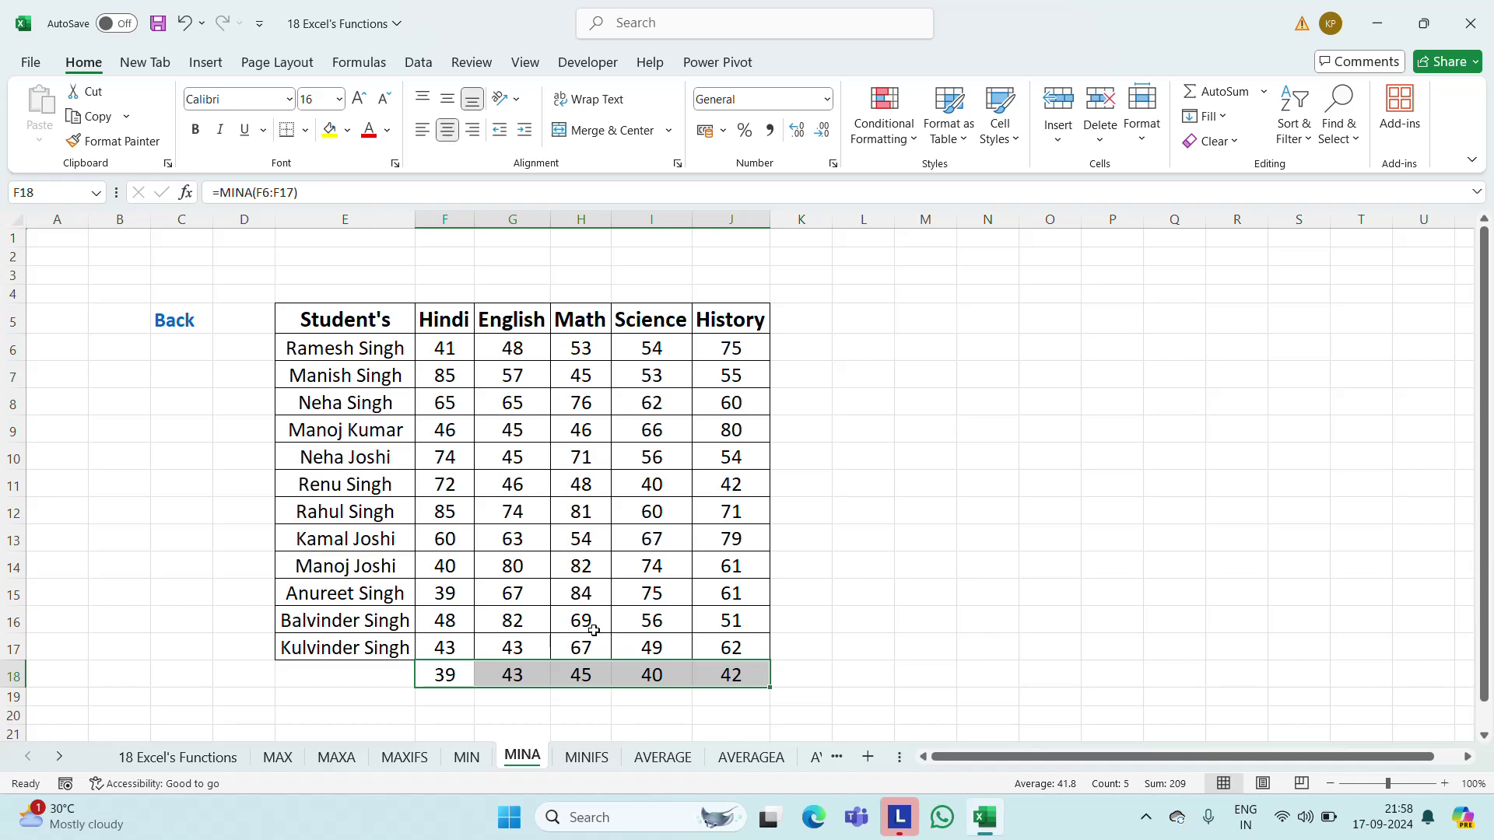
Trace the lowest Hindi mark in column F and make that student's name in E15 bold
click(467, 355)
key(Down)
key(Down)
key(Down)
key(Down)
key(Down)
key(Down)
key(Down)
key(Down)
key(Down)
key(Down)
key(Down)
key(Down)
key(Down)
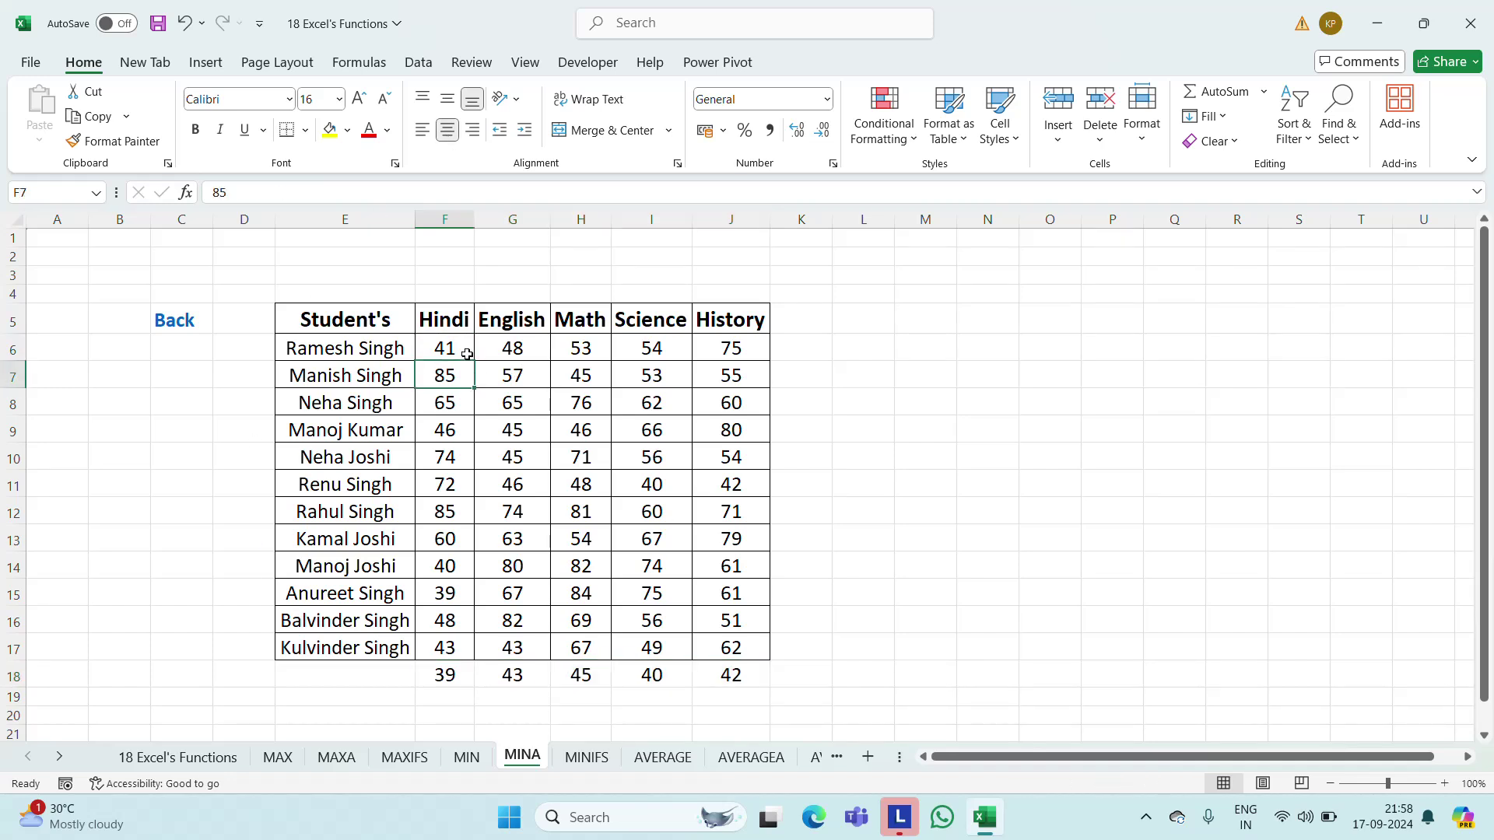
key(Up)
key(Up)
key(Up)
key(Up)
key(Up)
key(Up)
key(Up)
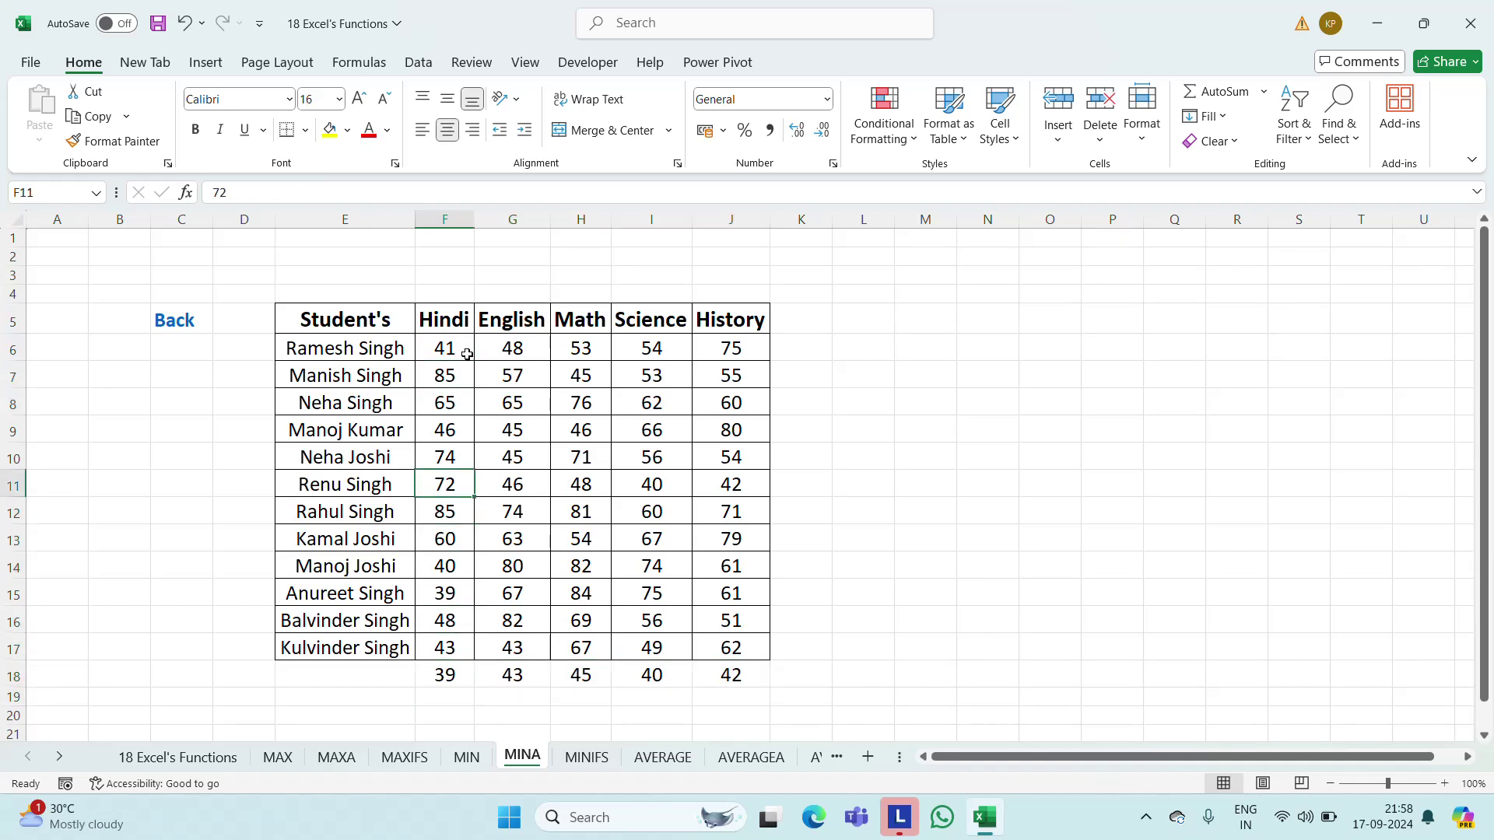
key(Down)
key(Down)
key(Down)
key(Left)
key(ctrl+b)
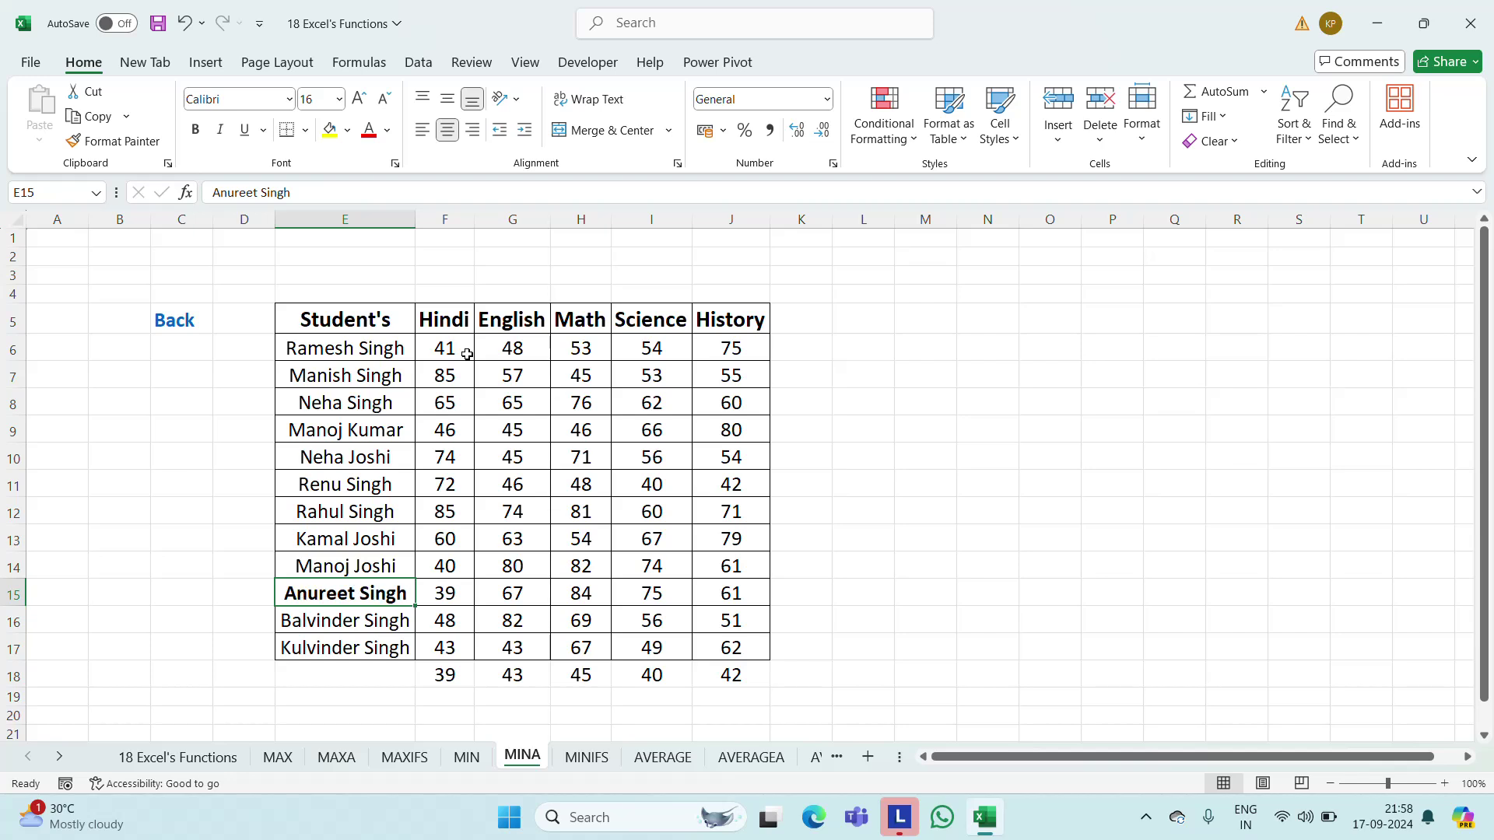
Make the name in E17 bold to mark the student with the lowest English mark from G18
key(Right)
key(Right)
key(Down)
key(Down)
key(Down)
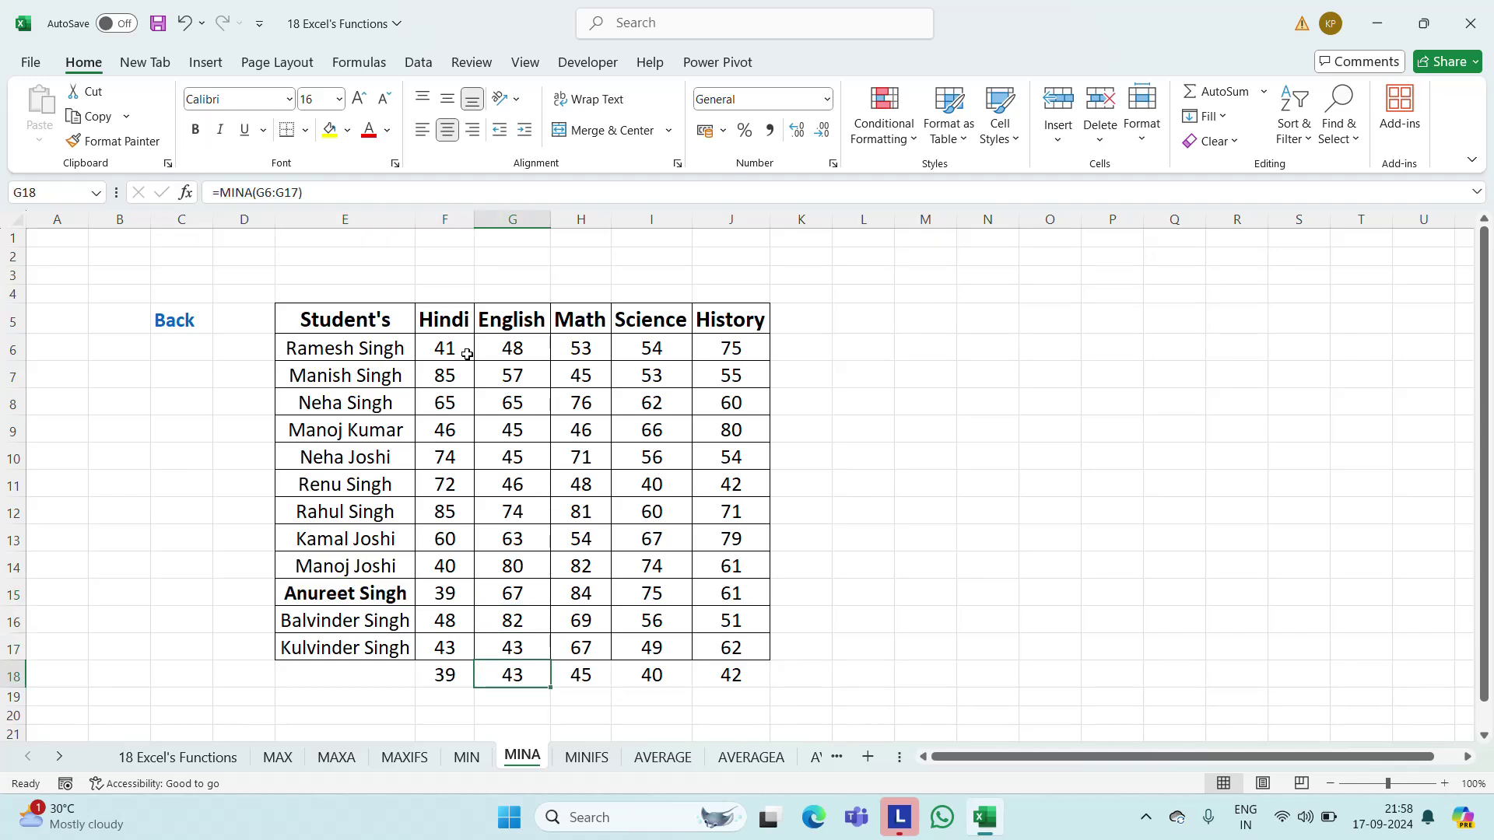
key(Up)
key(Left)
key(Left)
key(ctrl+b)
Trace the lowest Math mark from H18 in column H and make that student's name in E7 bold
key(Right)
key(Right)
key(Right)
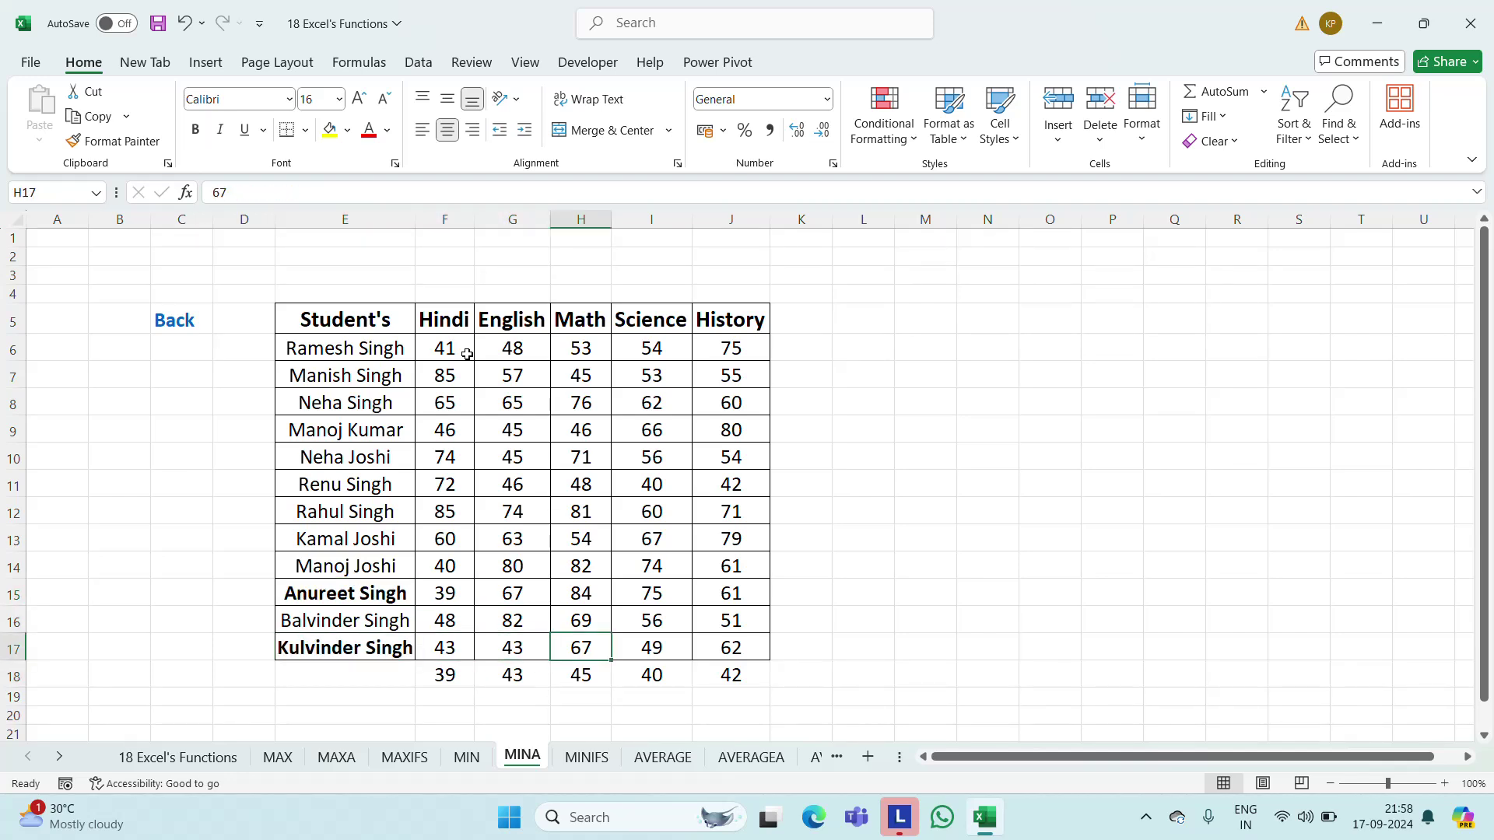
key(Down)
key(Up)
key(Up)
key(Up)
key(Up)
key(Up)
key(Up)
key(Up)
key(Up)
key(Up)
key(Up)
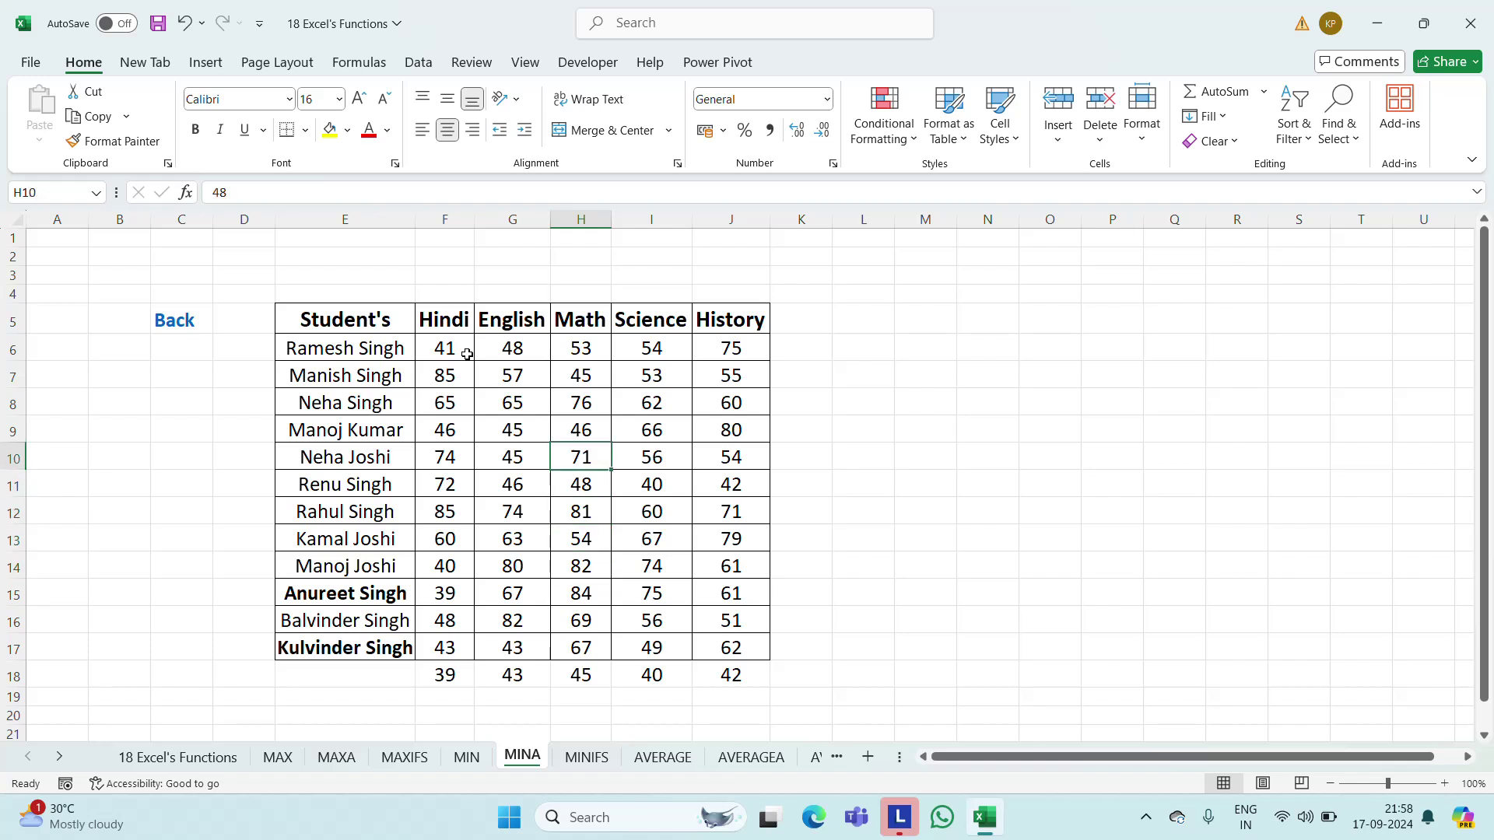
key(Up)
key(Left)
key(Left)
key(Left)
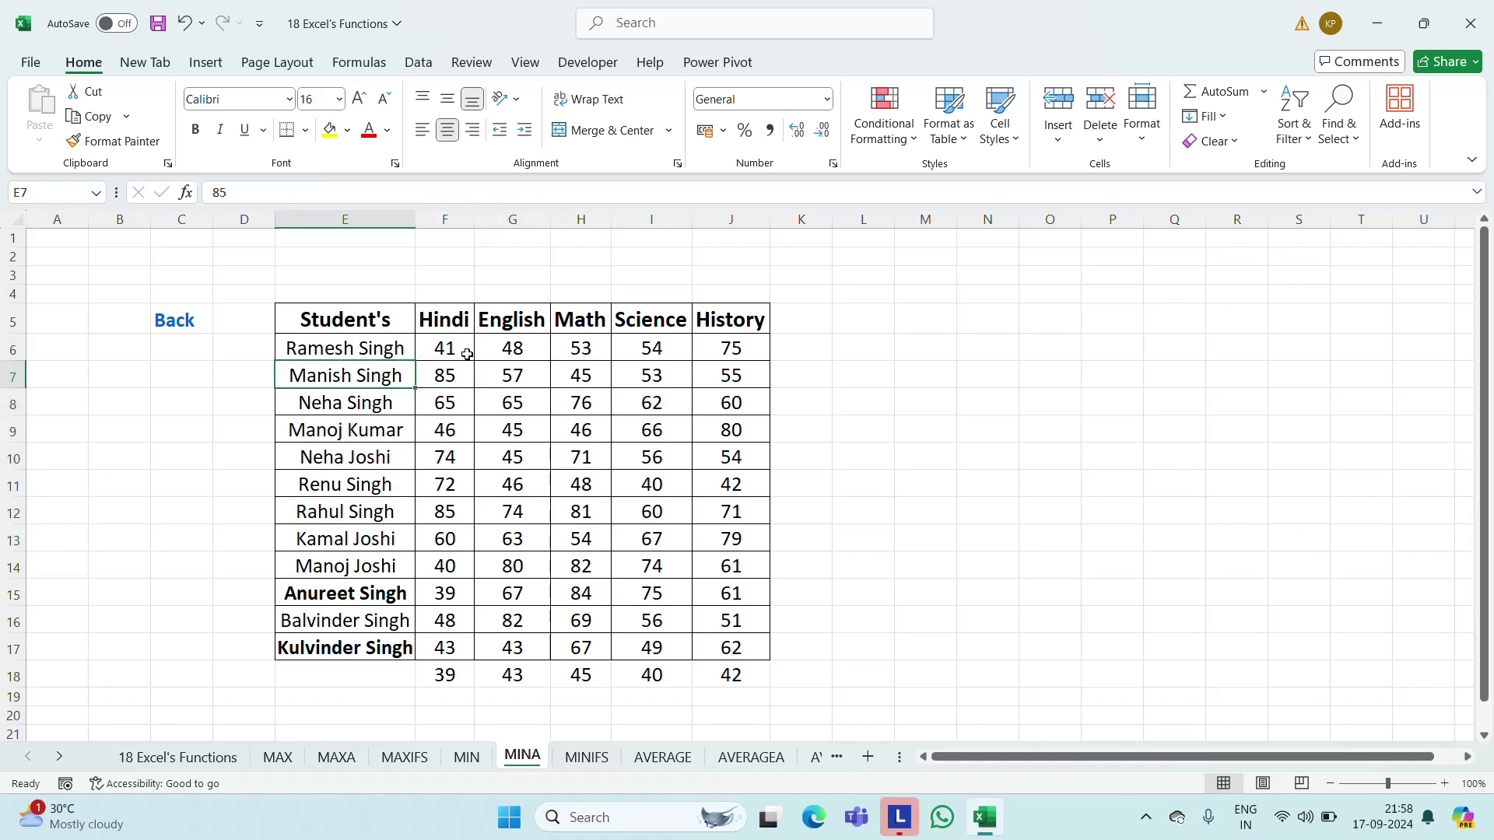
key(ctrl+b)
Trace the lowest Science mark from I18 in column I and make that student's name in E11 bold
key(Right)
key(Right)
key(Right)
key(Right)
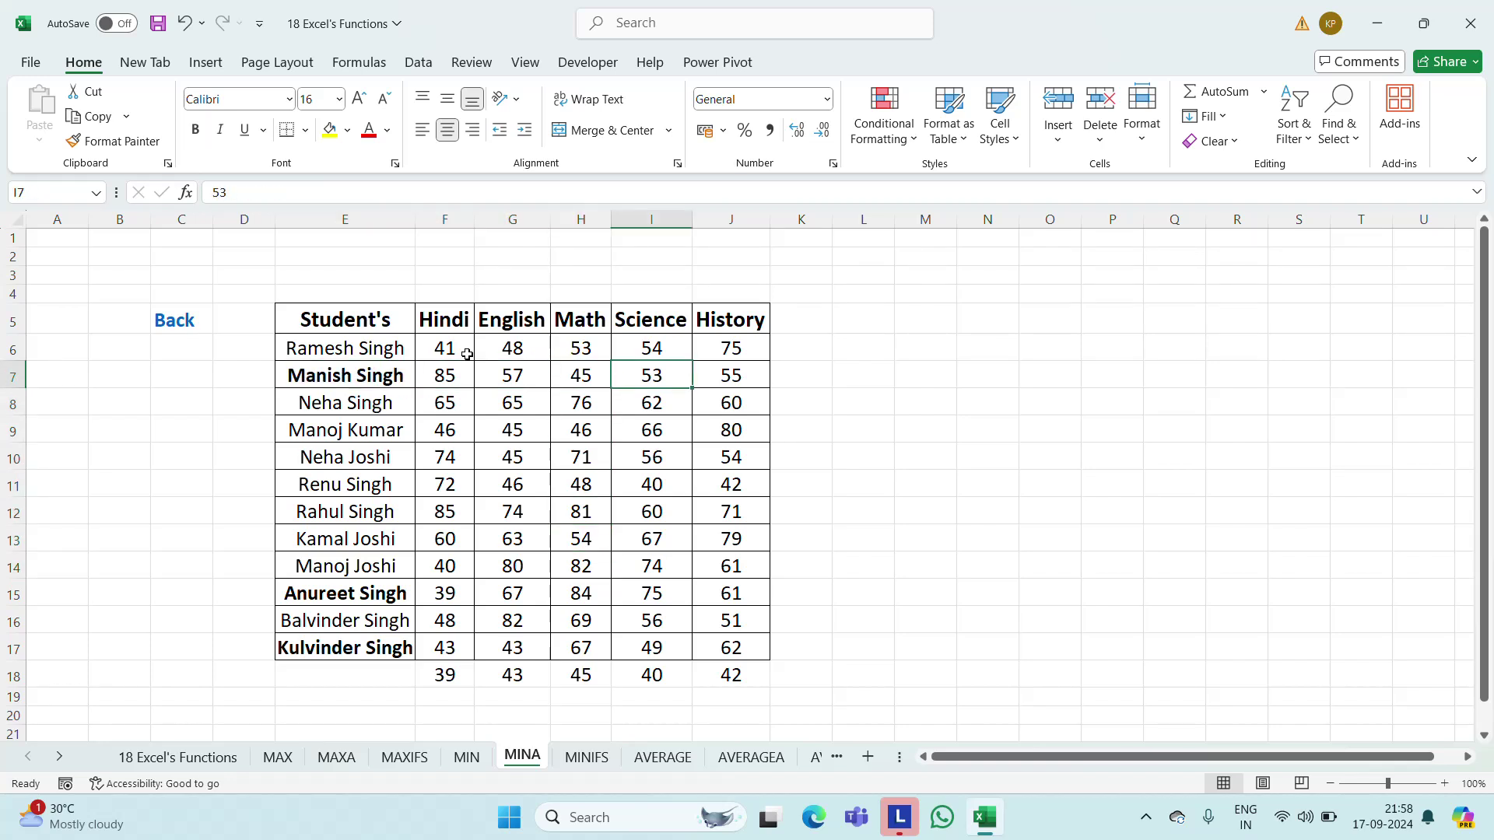
key(Down)
key(Down)
key(Down)
key(Down)
key(Down)
key(Down)
key(Down)
key(Down)
key(Down)
key(Down)
key(Down)
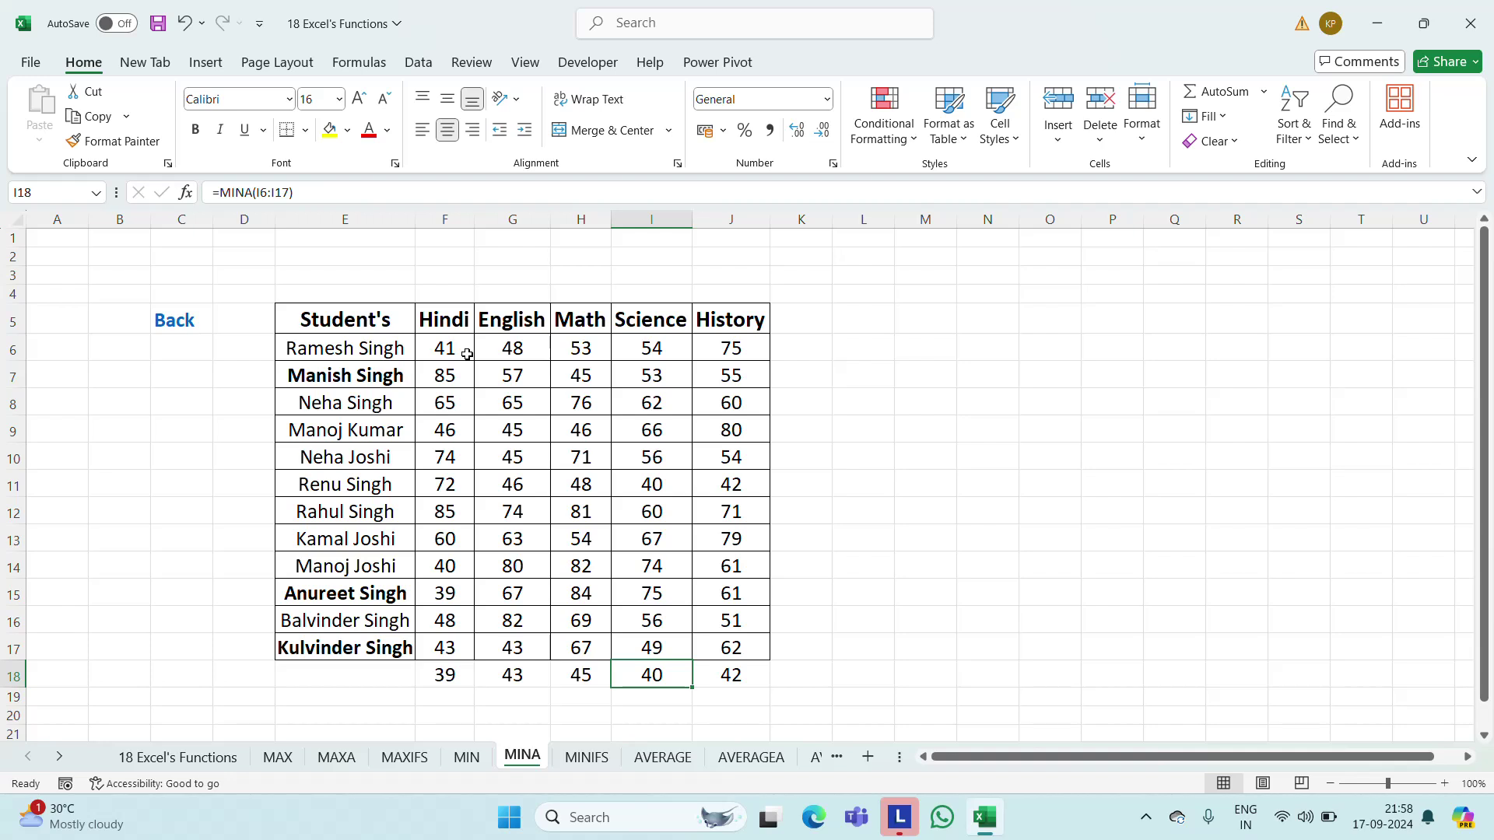
key(Up)
key(Up)
key(Up)
key(Up)
key(Up)
key(Up)
key(Up)
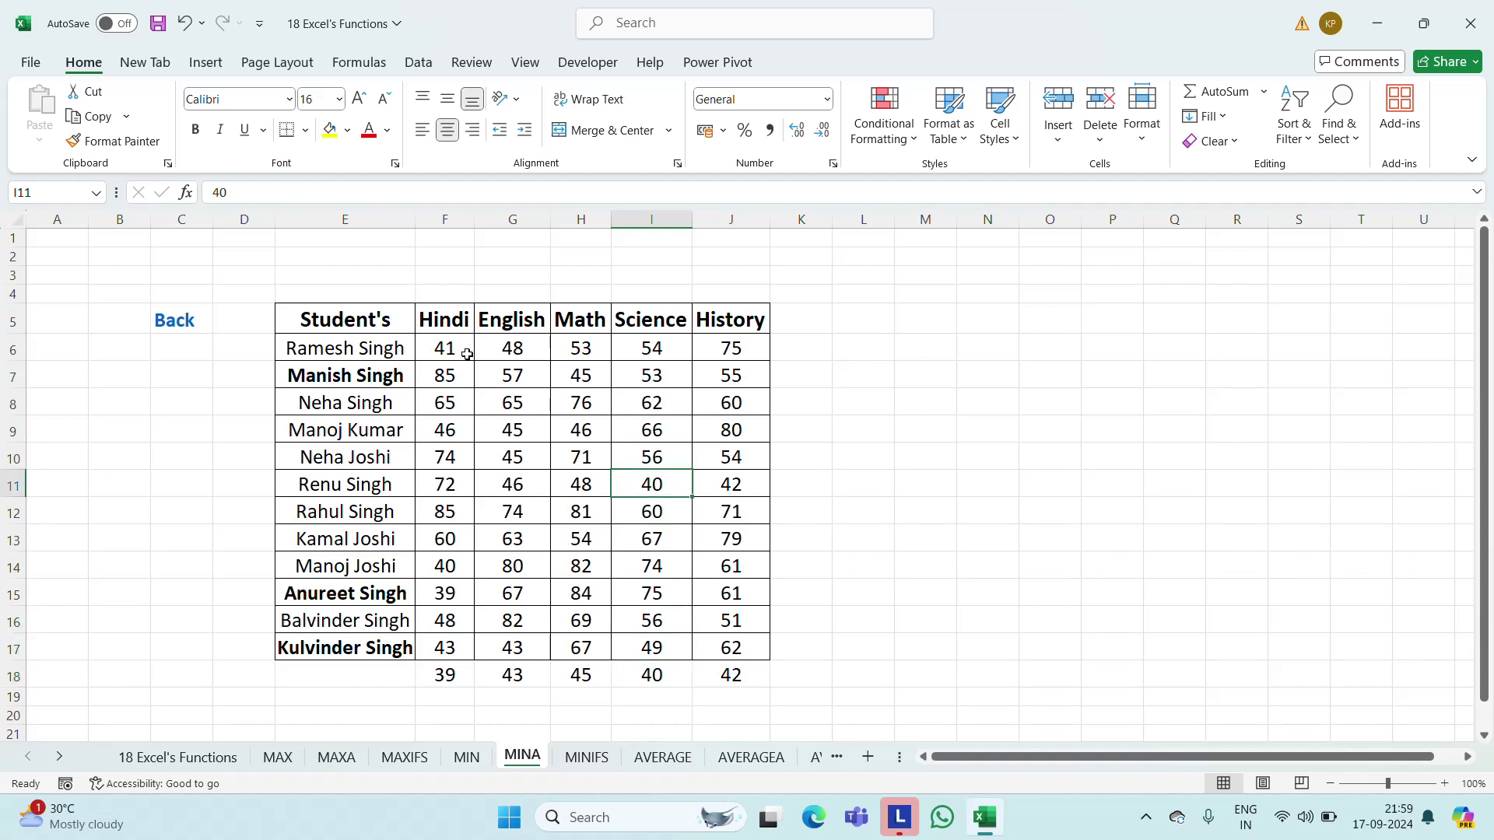
key(Left)
key(Left)
key(Left)
key(Left)
key(ctrl+b)
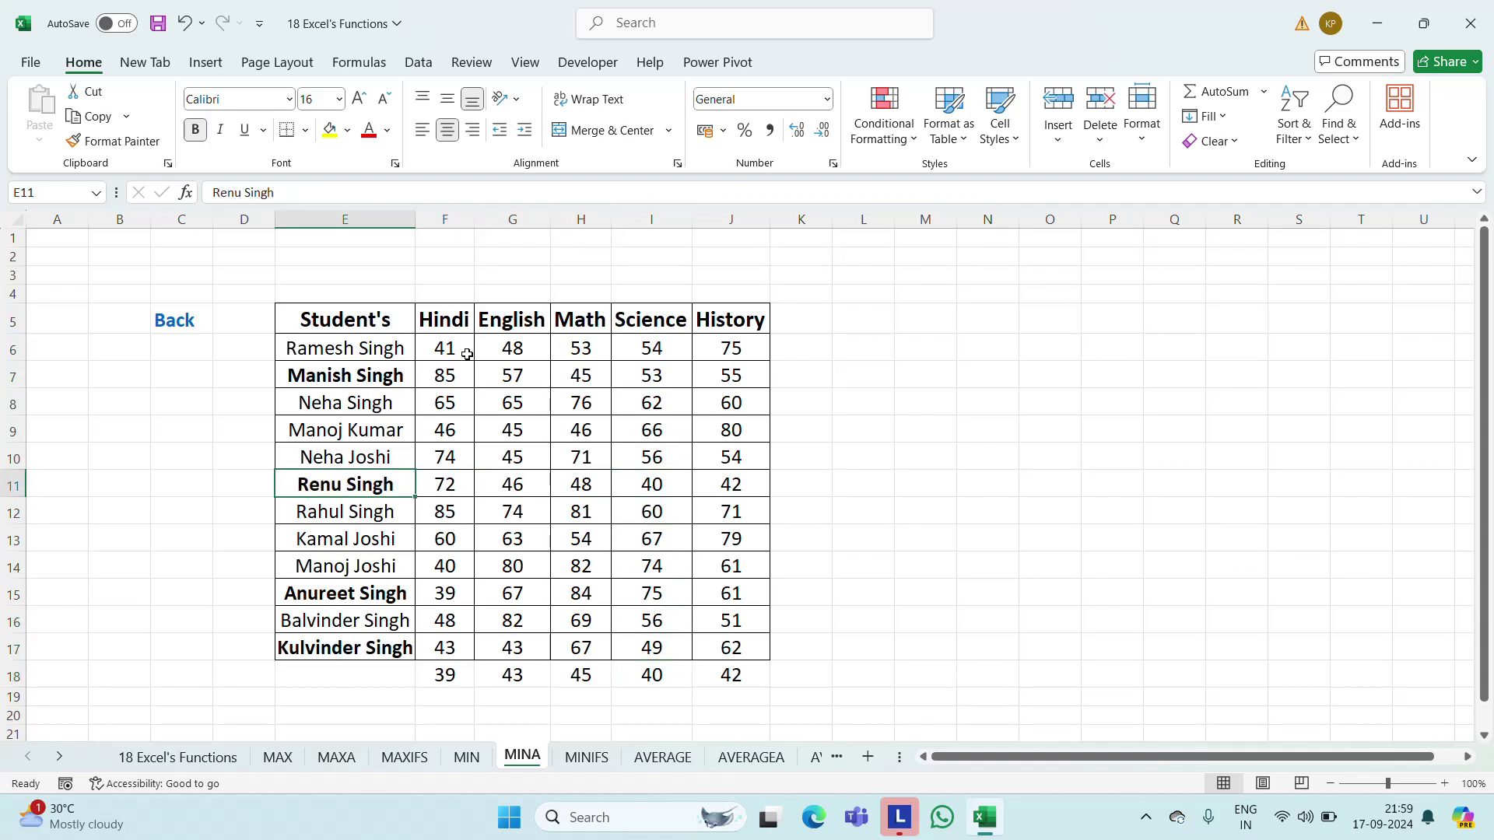
Trace the lowest History mark from J18 up column J to find the matching student's row
key(Right)
key(Right)
key(Right)
key(Right)
key(Right)
key(Down)
key(Down)
key(Down)
key(Down)
key(Down)
key(Down)
key(Down)
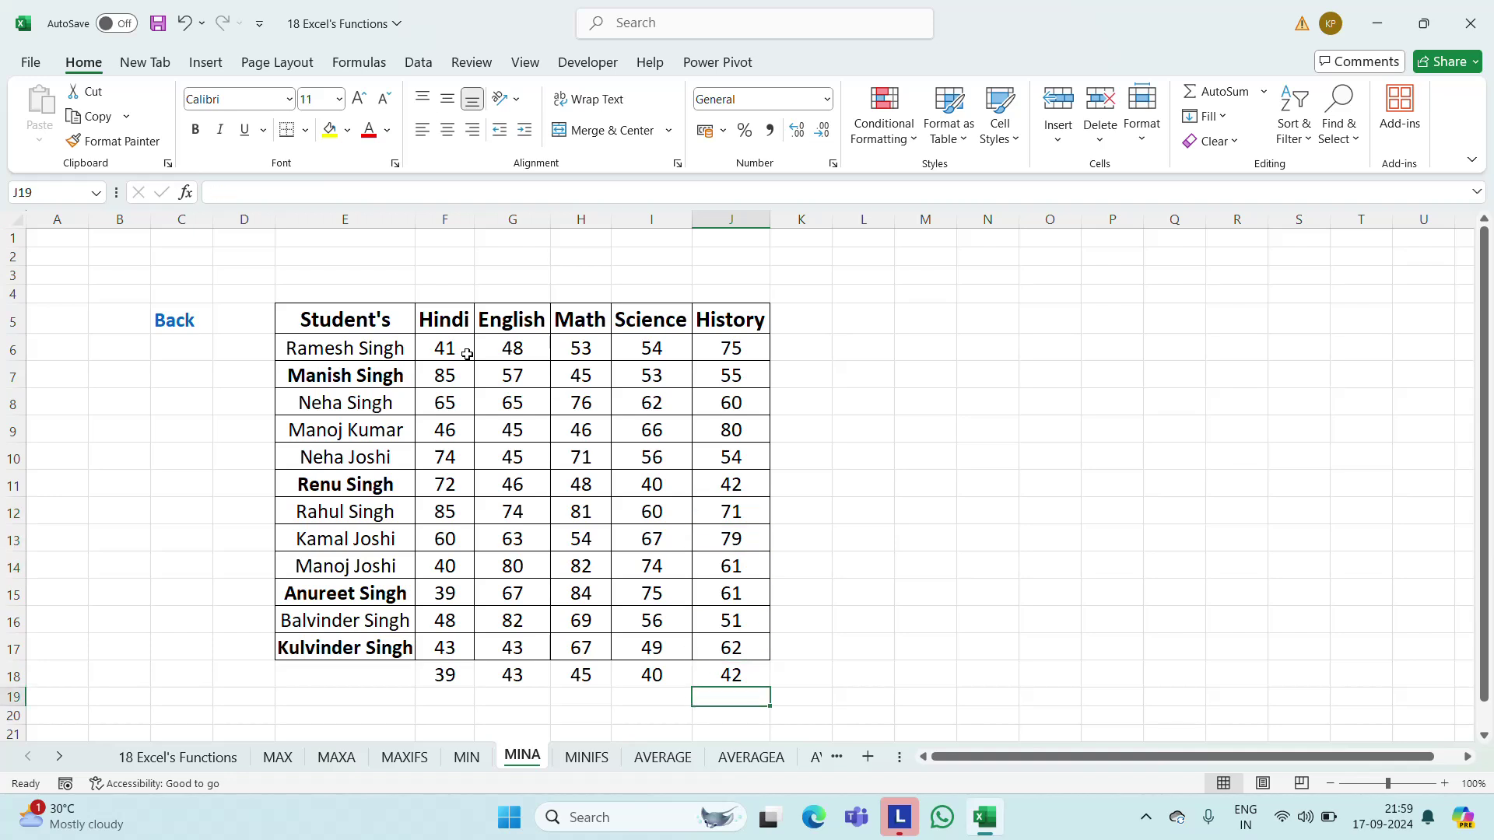
key(Up)
key(Up)
key(Up)
key(Up)
key(Up)
key(Up)
key(Up)
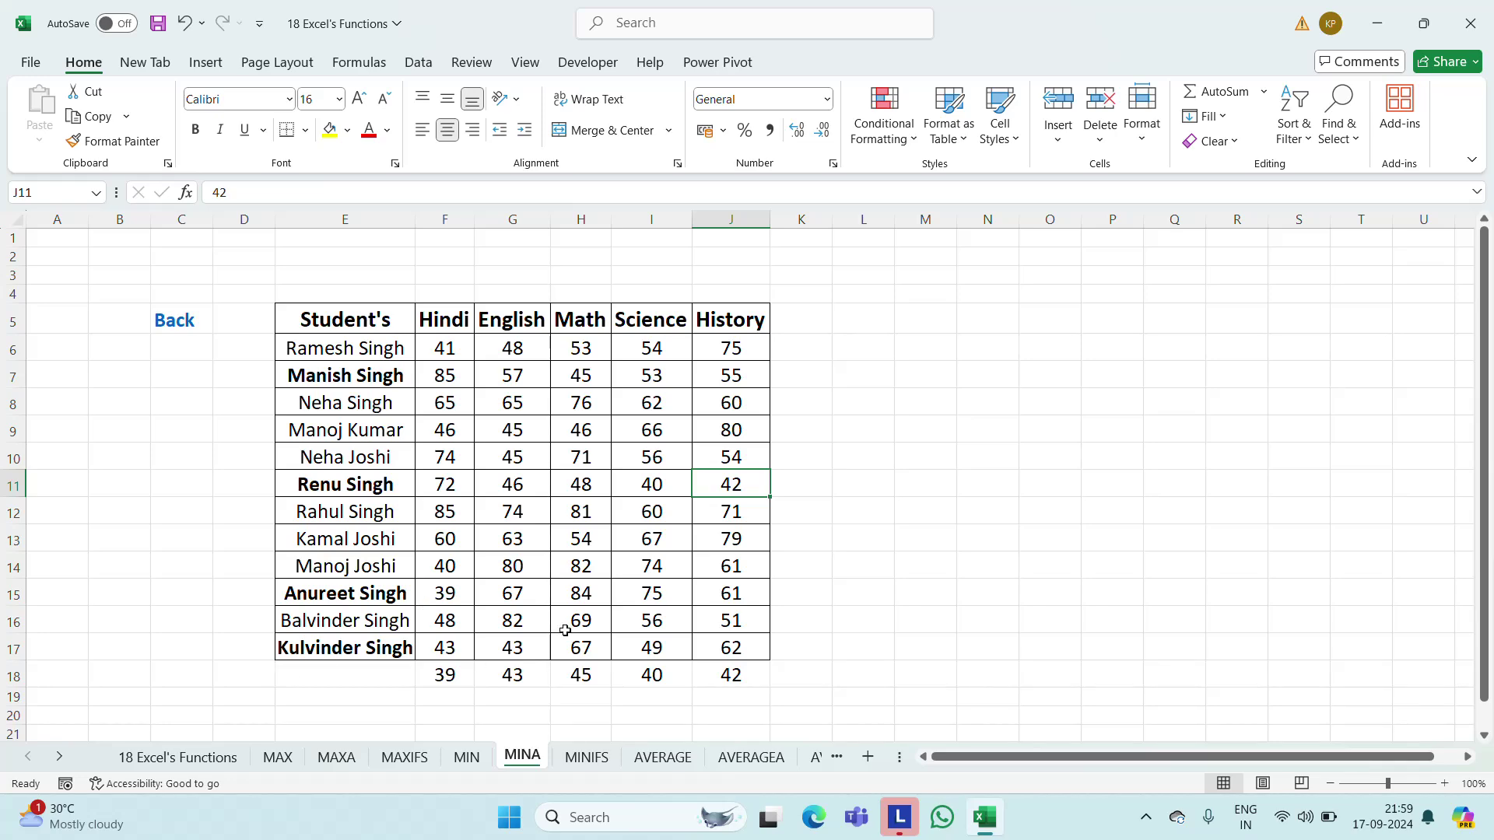
Switch to the MINIFS sheet, consulting the criteria table on the MAXIFS sheet as a layout reference
click(601, 761)
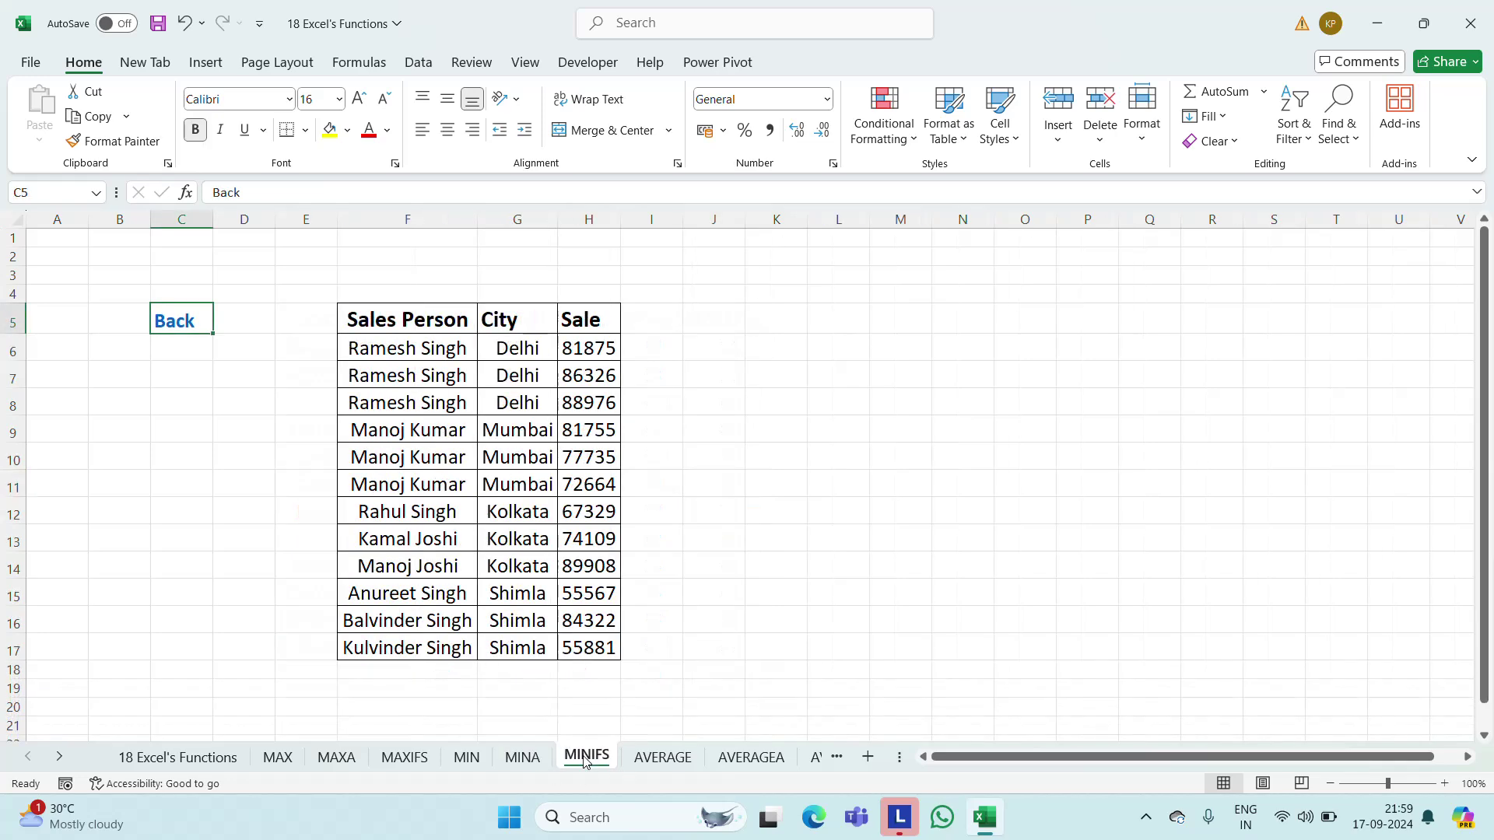
click(523, 381)
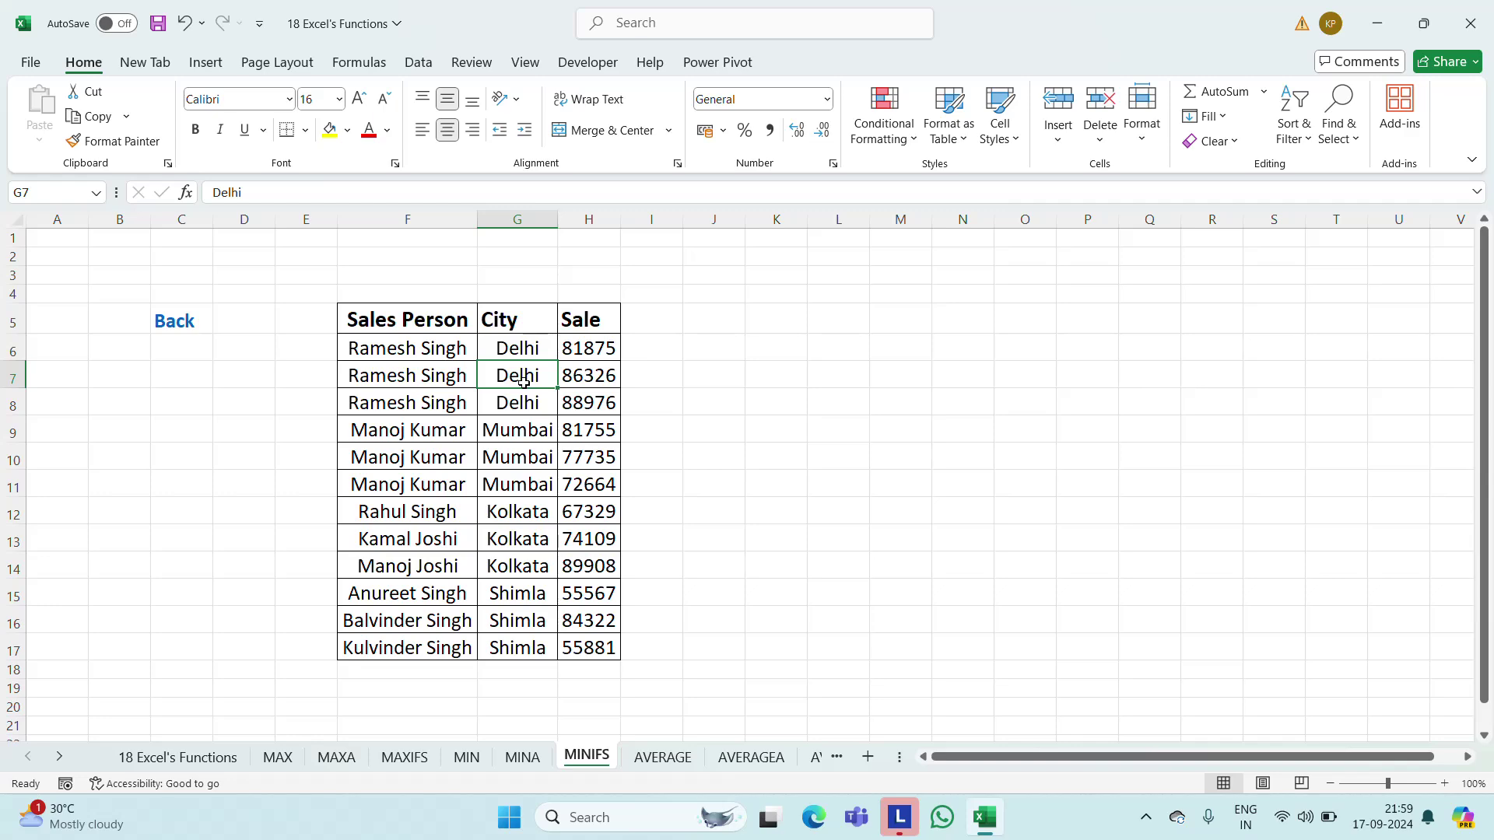
click(393, 758)
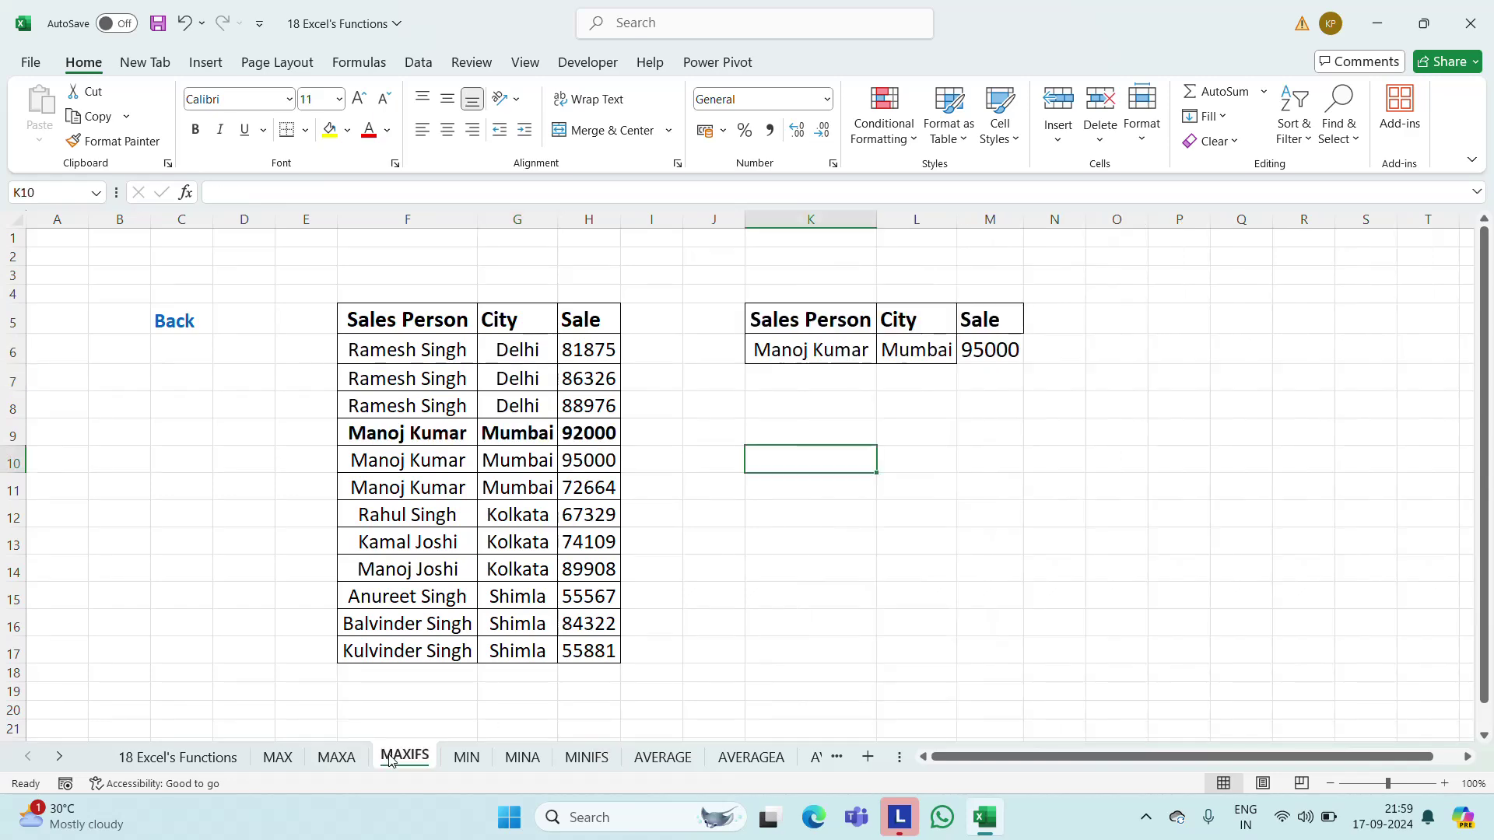
click(587, 759)
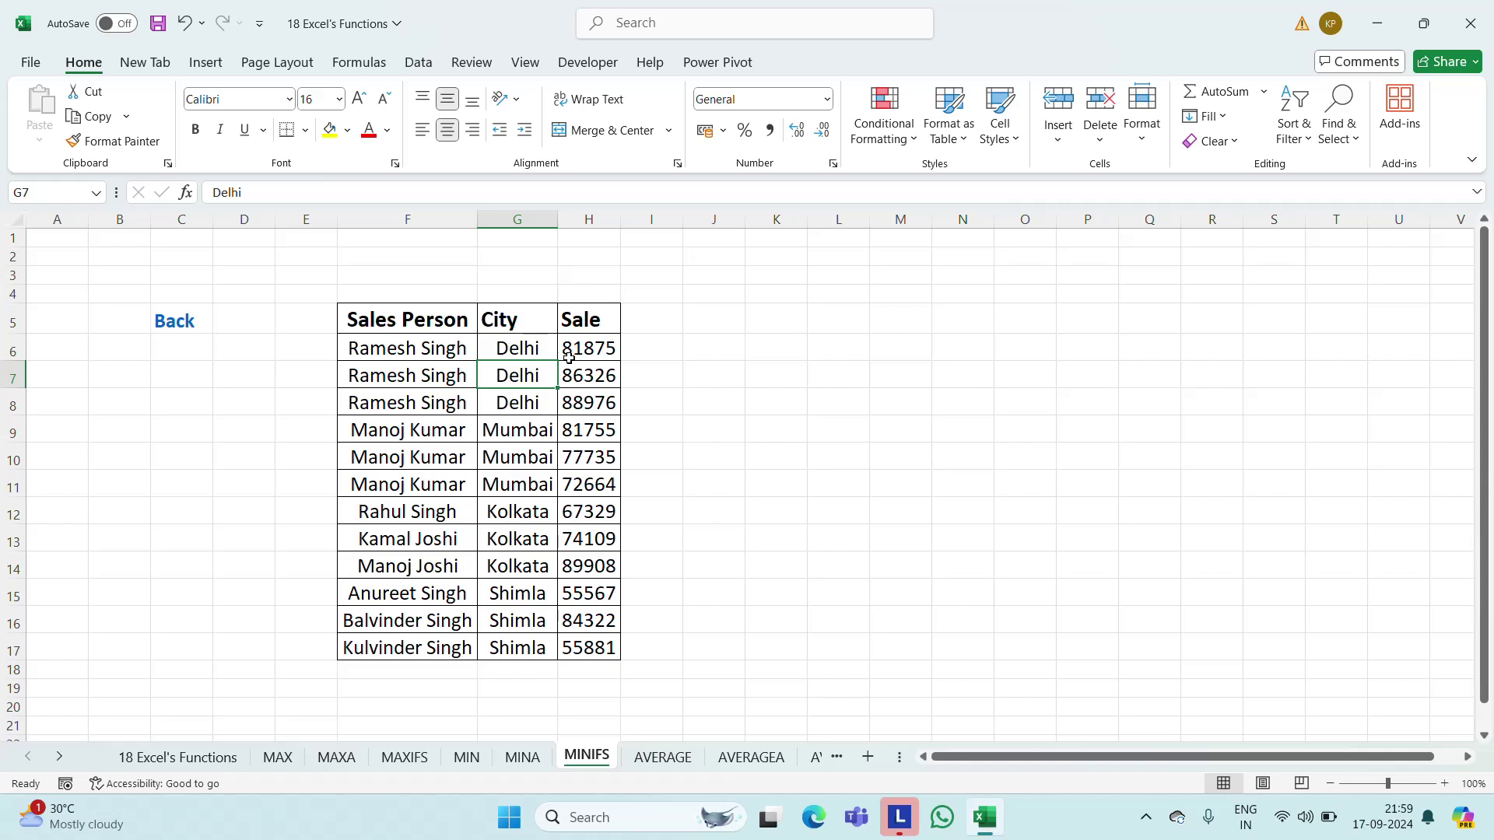
Copy the Sales Person, City and Sale headers from F5:H5 to L5:N5 and fit the new columns' widths
click(448, 322)
key(shift+Right)
key(shift+Right)
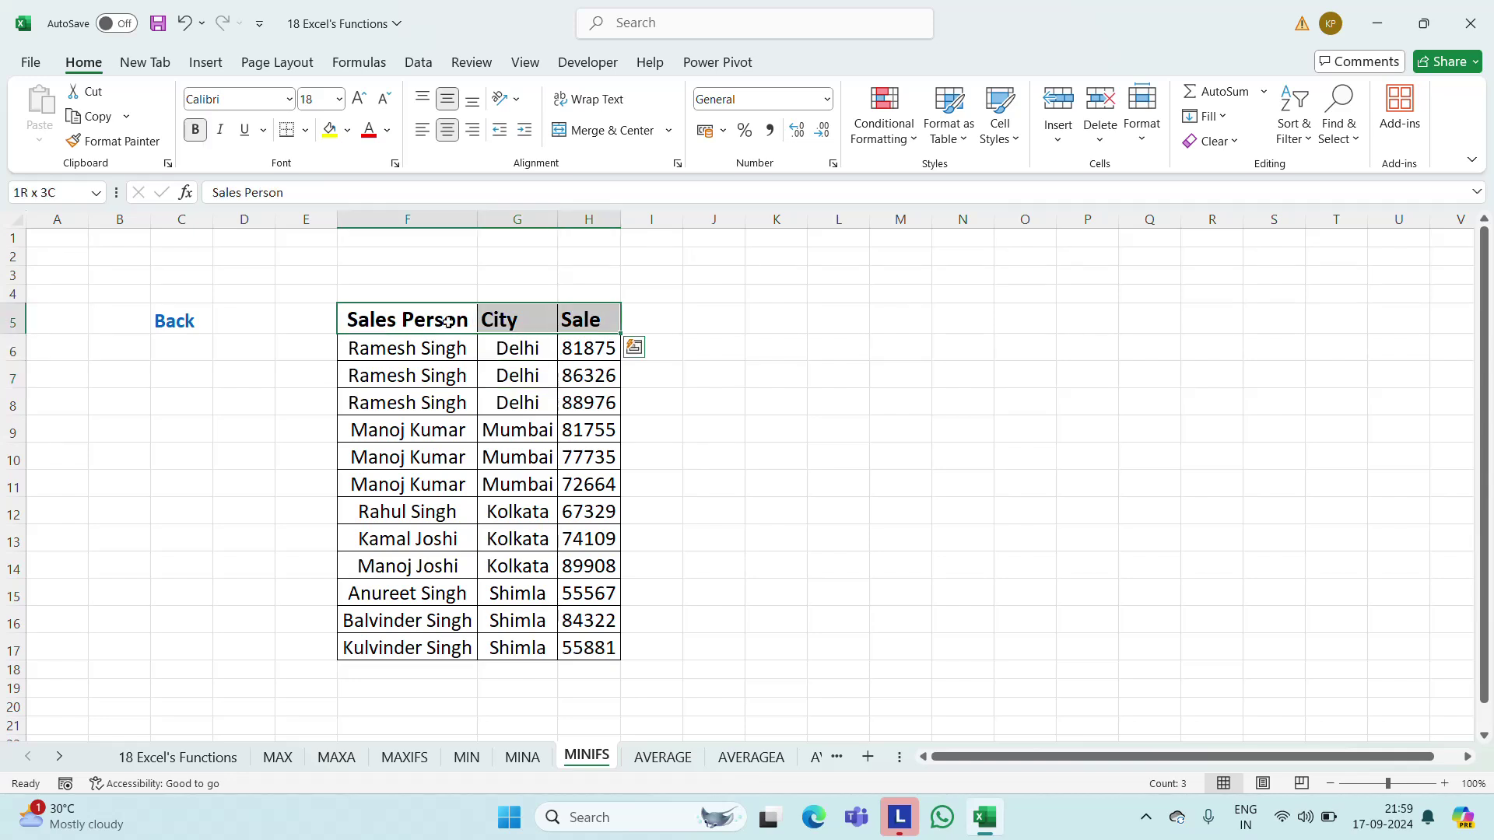
key(ctrl+c)
key(Right)
key(Right)
key(Right)
key(Right)
key(Right)
key(Right)
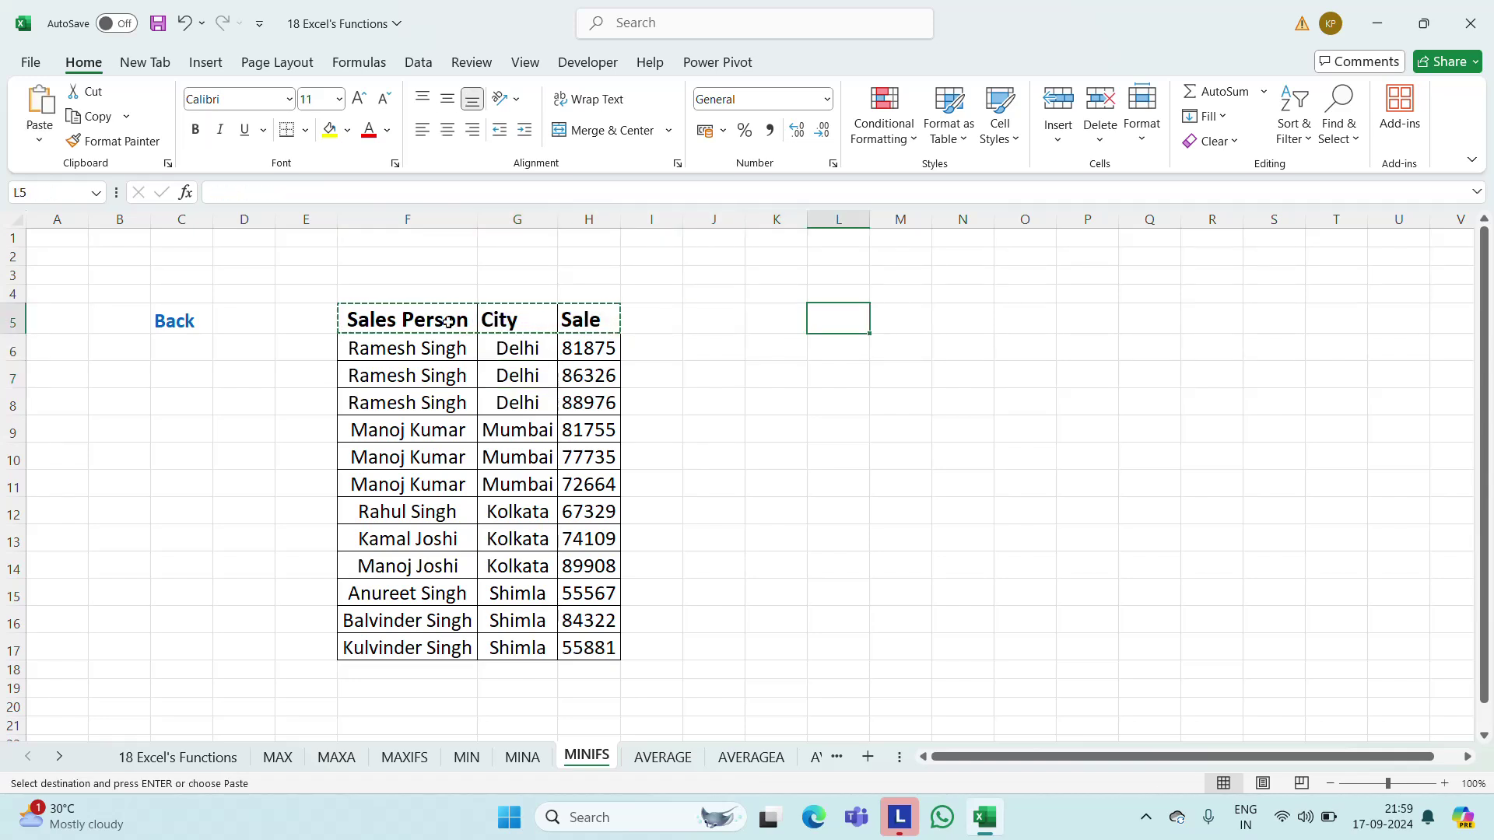
key(ctrl+v)
key(Escape)
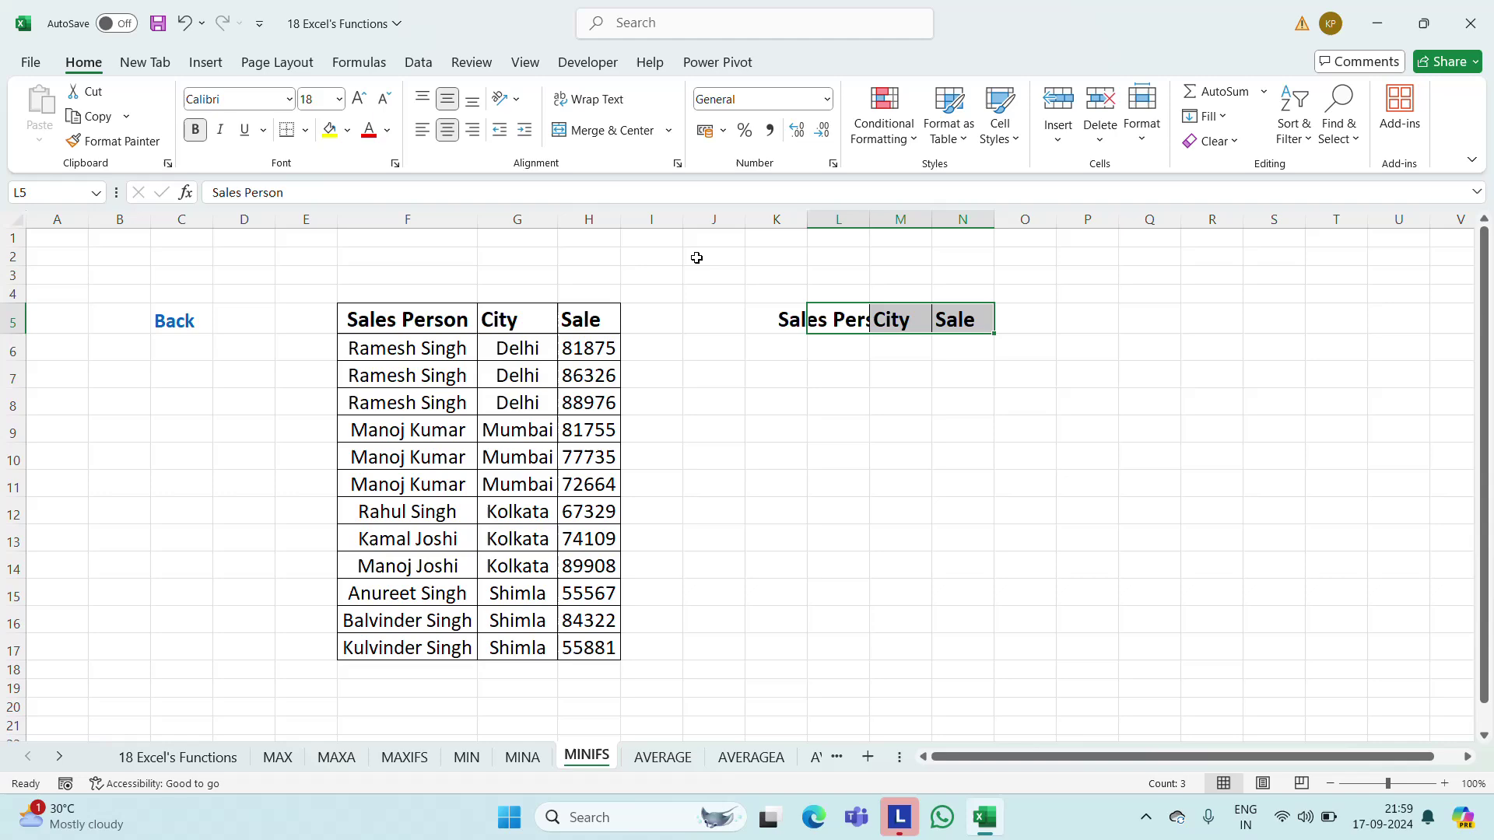
click(775, 218)
key(ctrl+shift+Right)
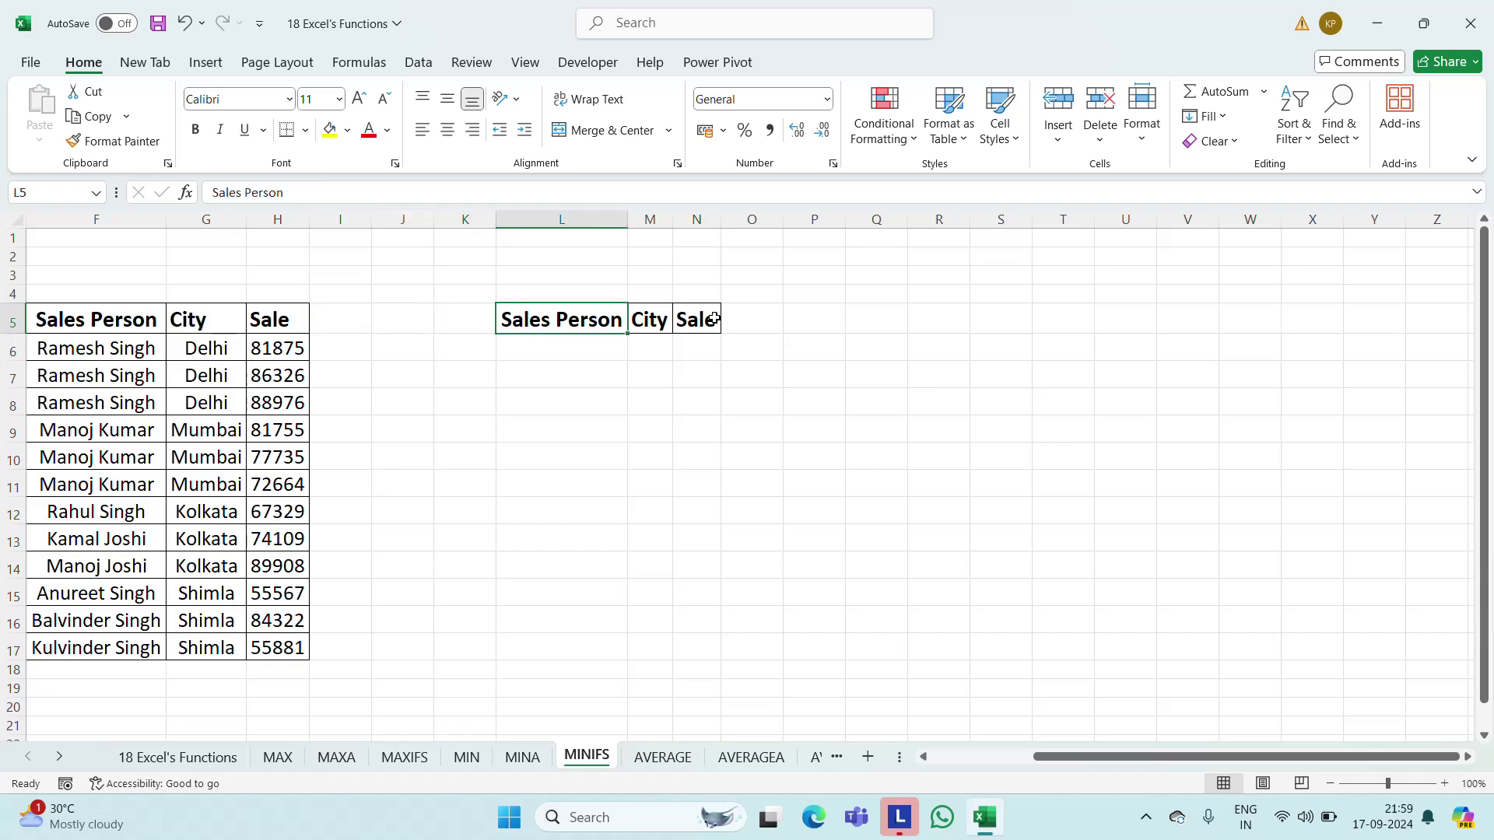
Copy the first sales person's name from F6 into L6 under the new Sales Person header
key(Down)
key(Left)
key(Left)
key(Left)
key(Left)
key(Left)
key(Left)
key(Left)
key(Left)
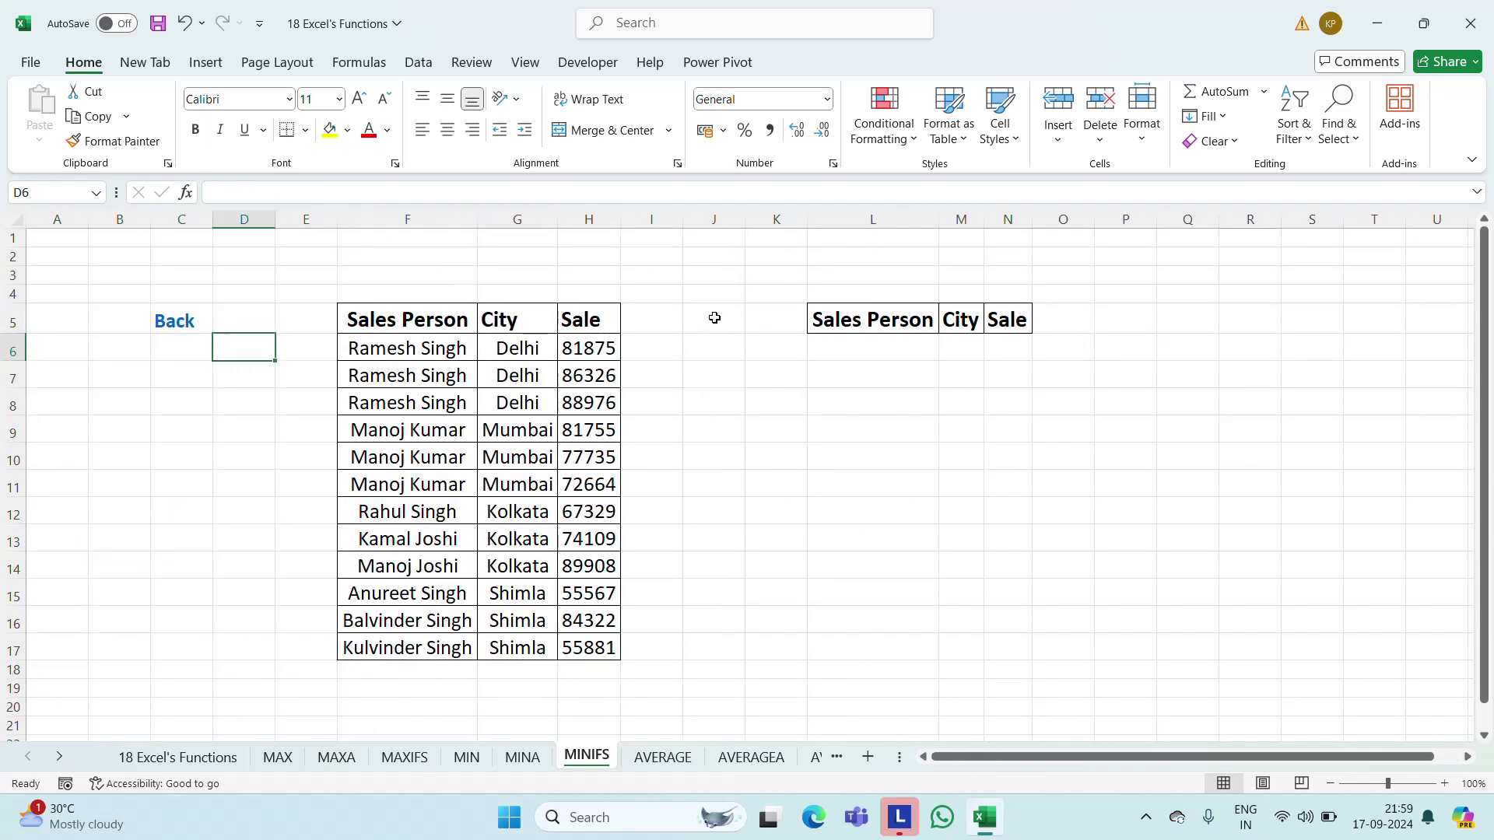
key(Right)
key(Right)
key(ctrl+c)
key(Right)
key(Right)
key(Right)
key(Right)
key(Right)
key(Right)
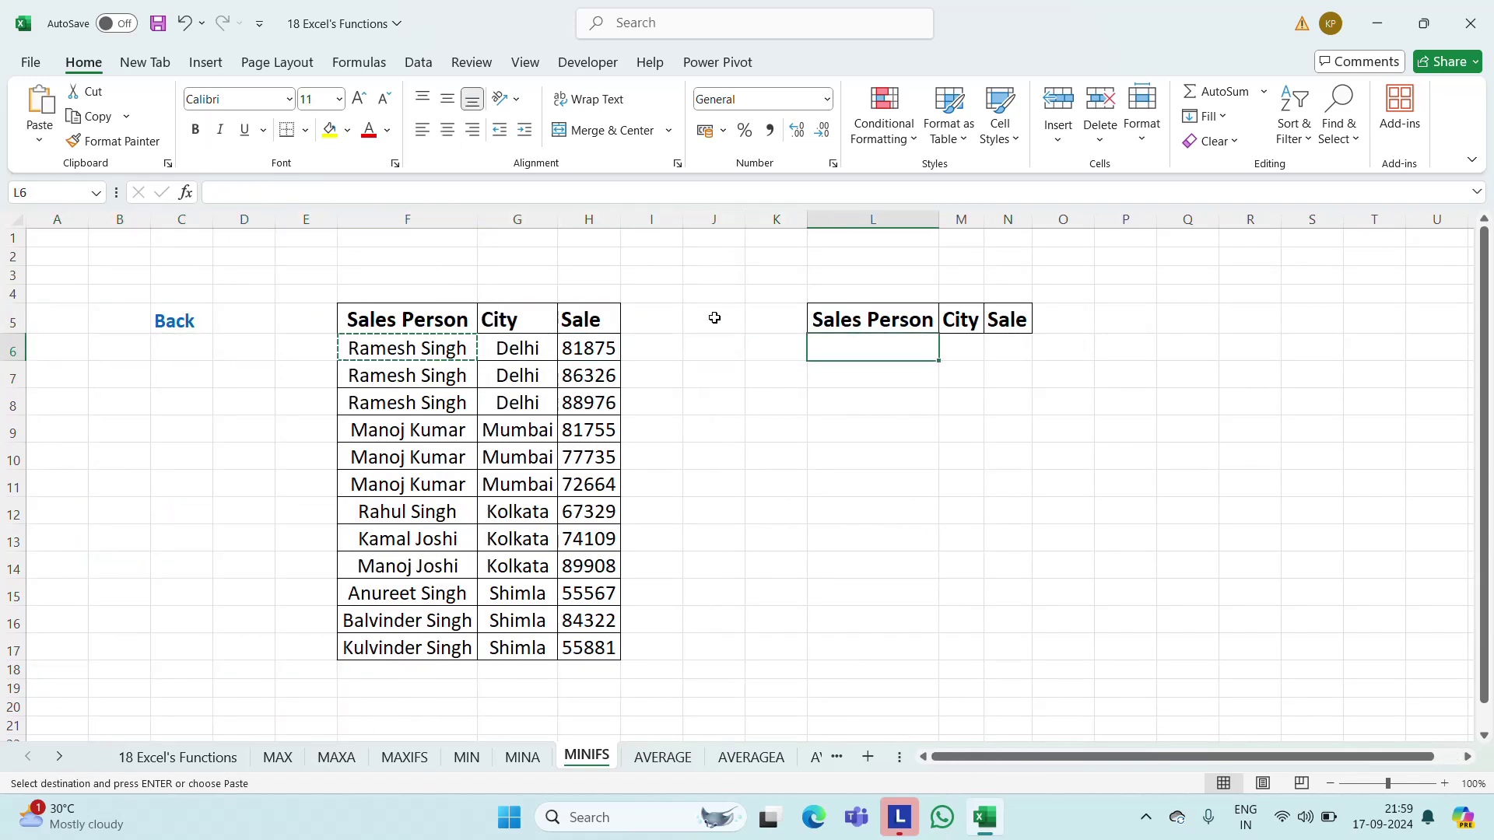
key(ctrl+v)
key(Escape)
Copy the city Delhi from G6 into M6 and fit column M to its contents
key(Left)
key(Left)
key(Left)
key(Left)
key(Left)
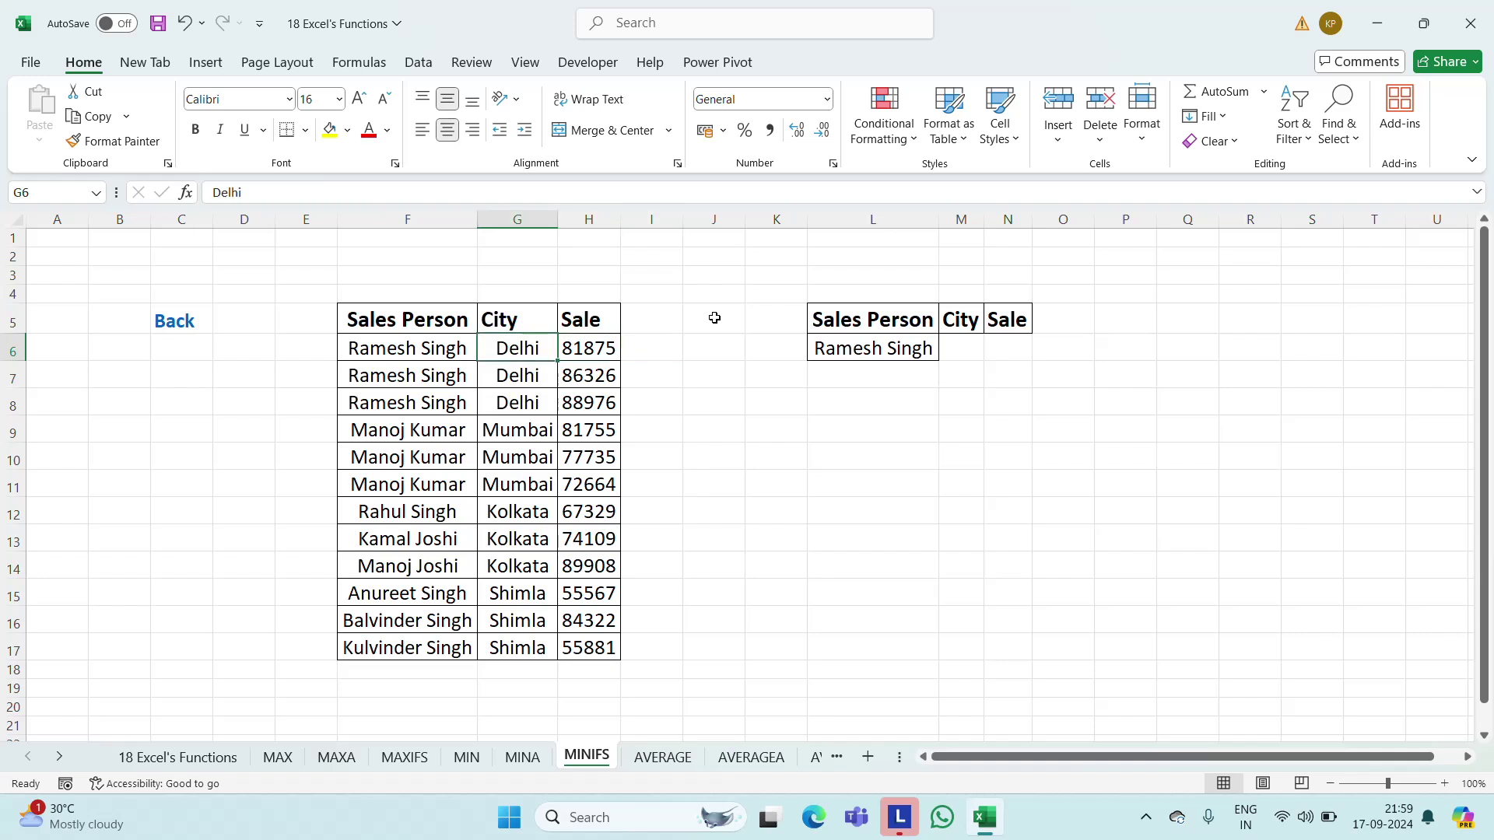
key(ctrl+c)
key(Right)
key(Right)
key(Right)
key(Right)
key(Right)
key(Right)
key(ctrl+v)
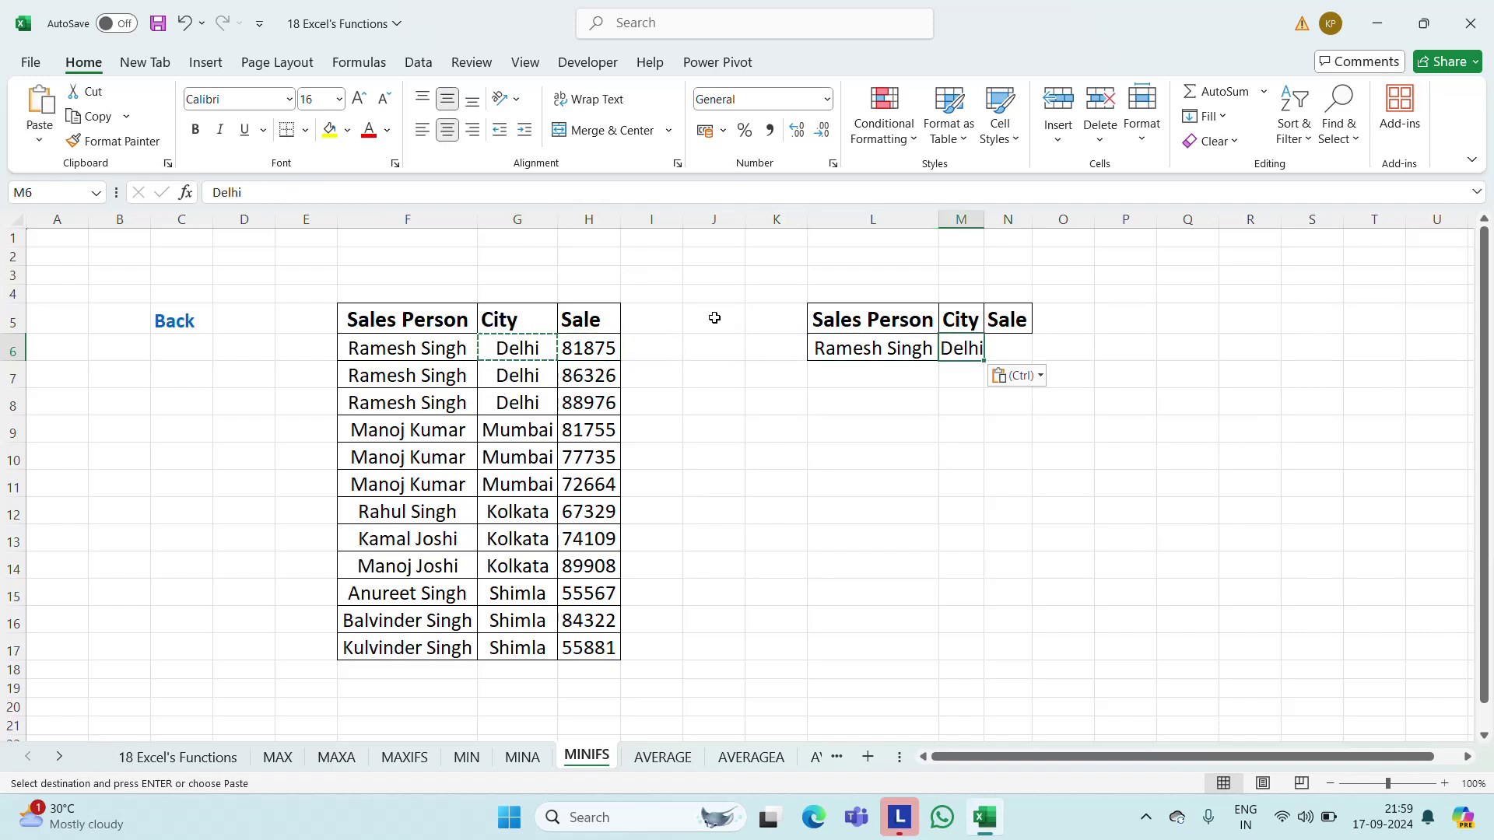
key(Escape)
double_click(984, 219)
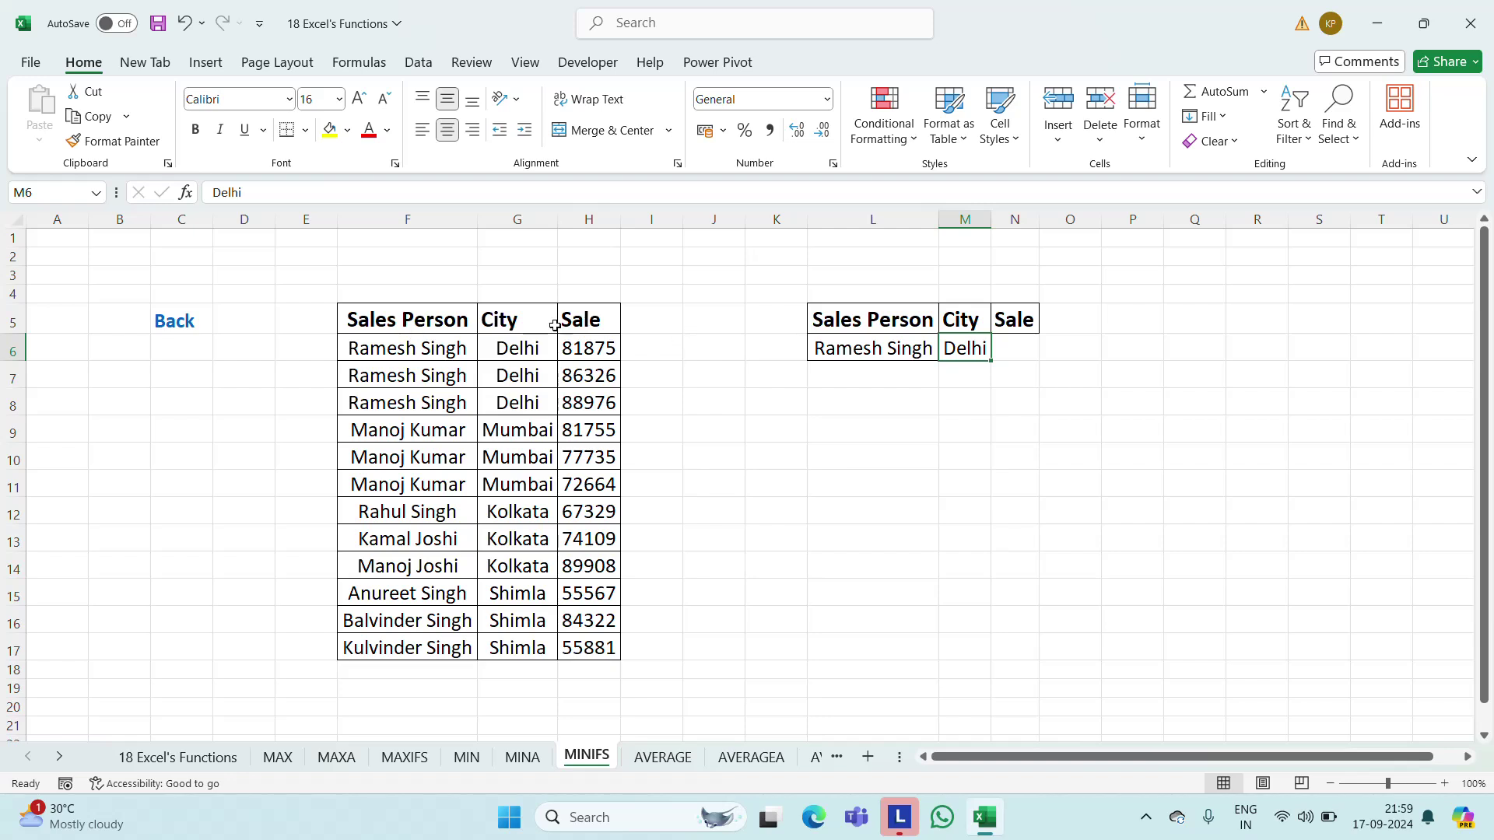
Set the font size of N6 to 16 and widen column N
click(579, 350)
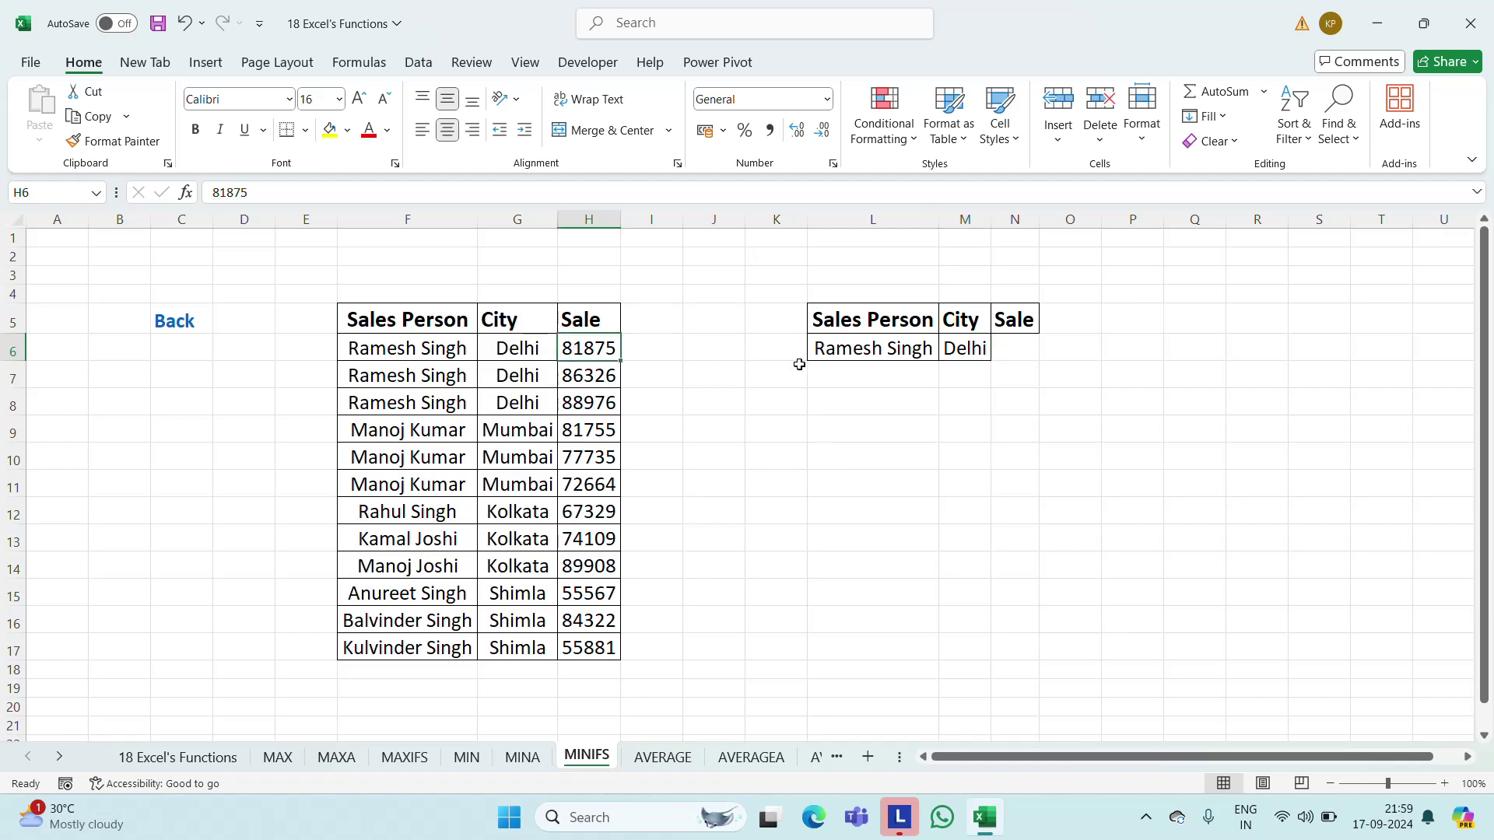
click(1018, 343)
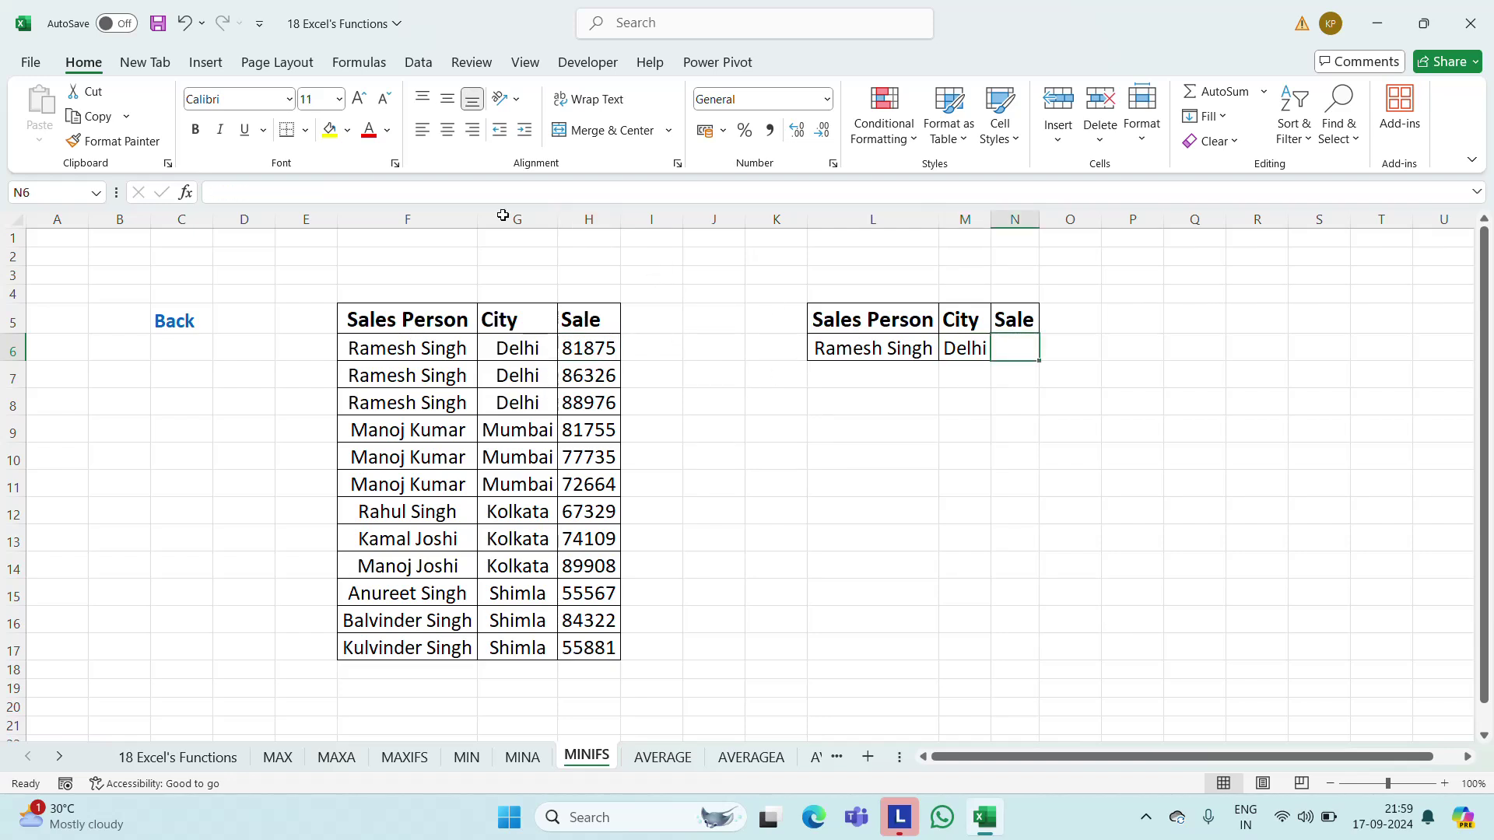
click(311, 103)
key(Return)
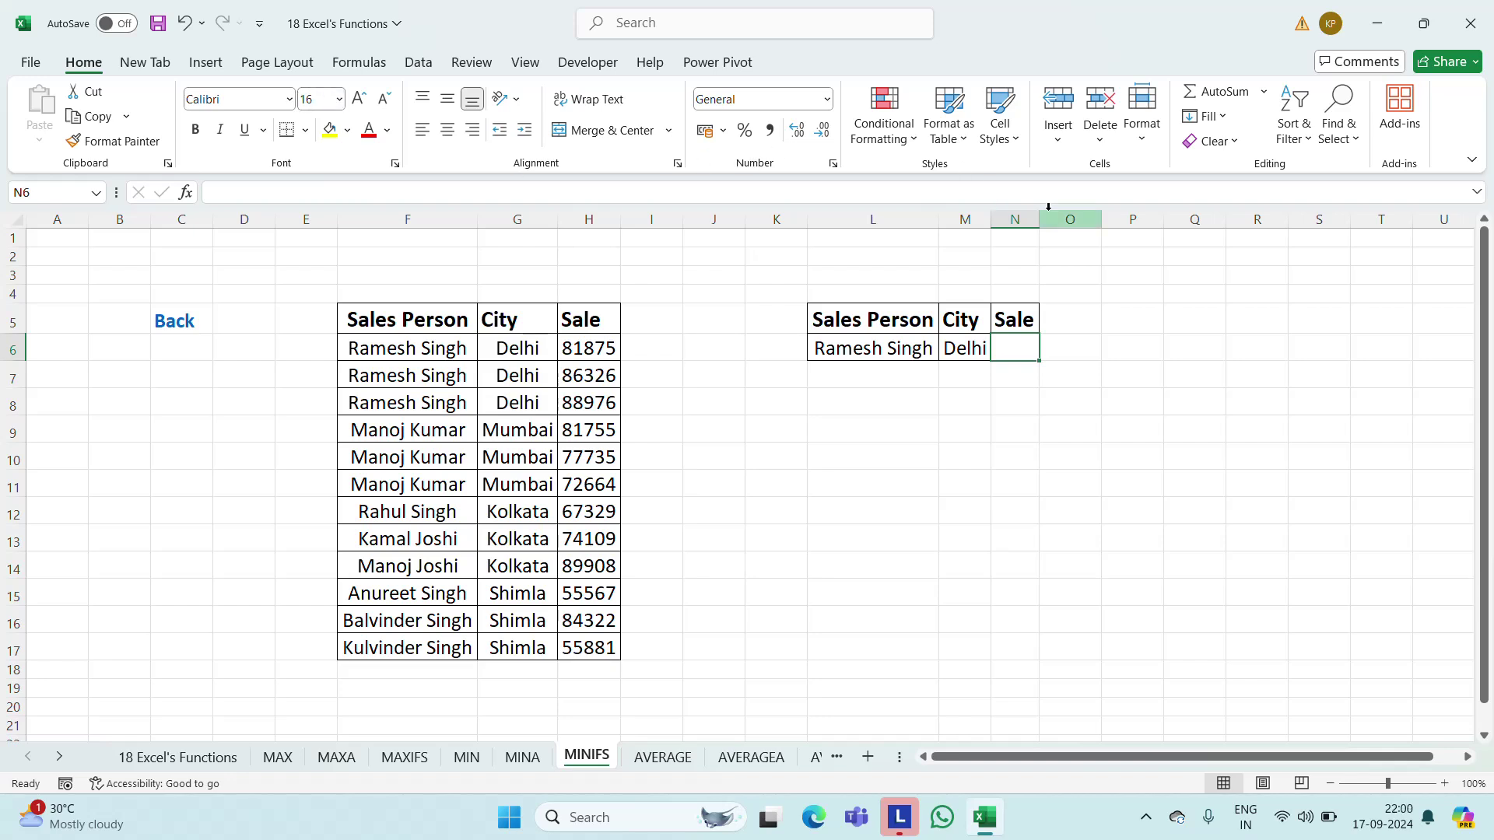
drag(1040, 220, 1083, 219)
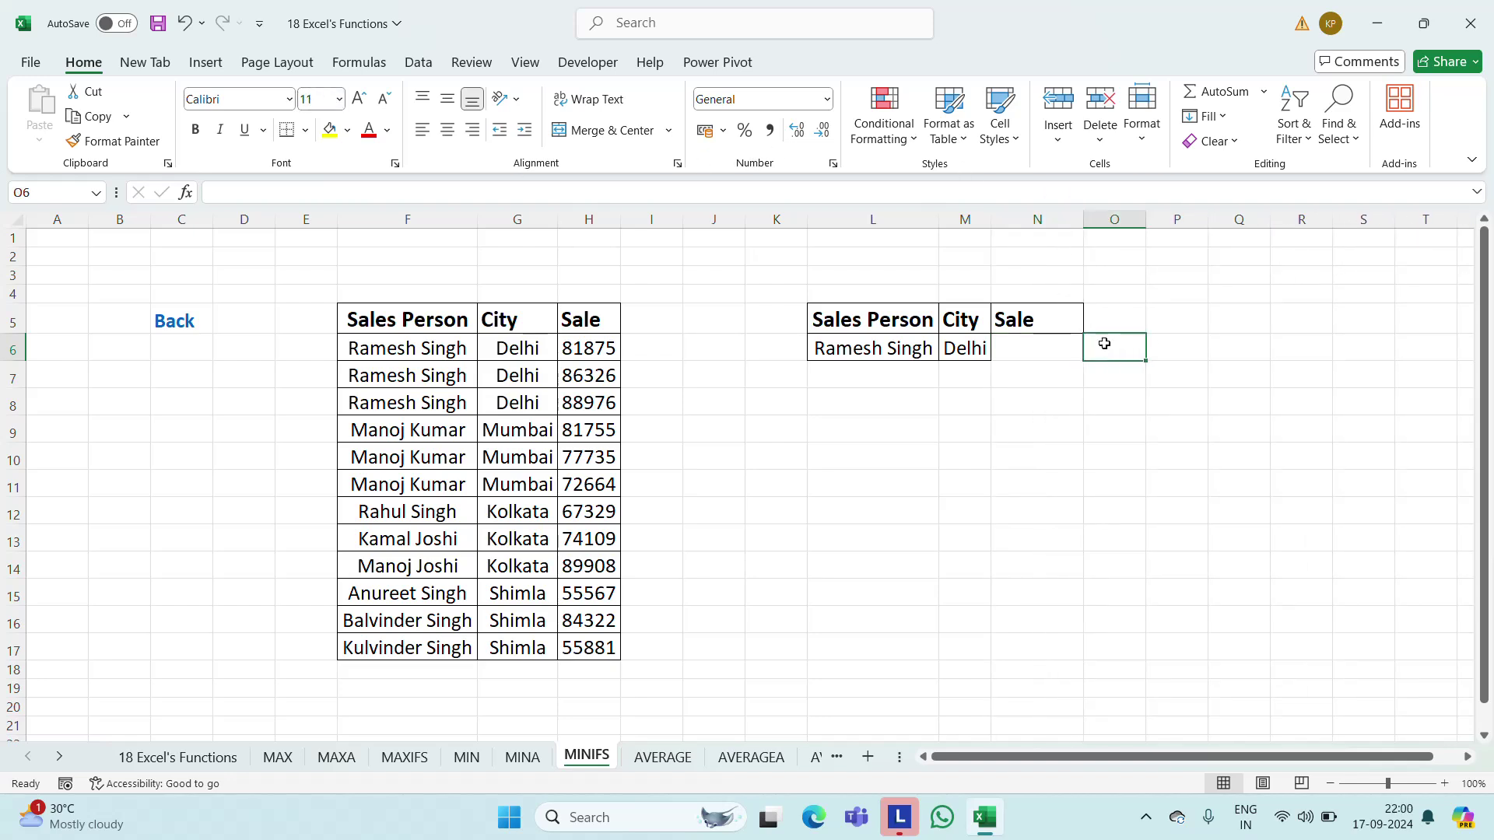
Start a MINIFS formula in N6 with the Sale values H6:H17 as the minimum range
text(=)
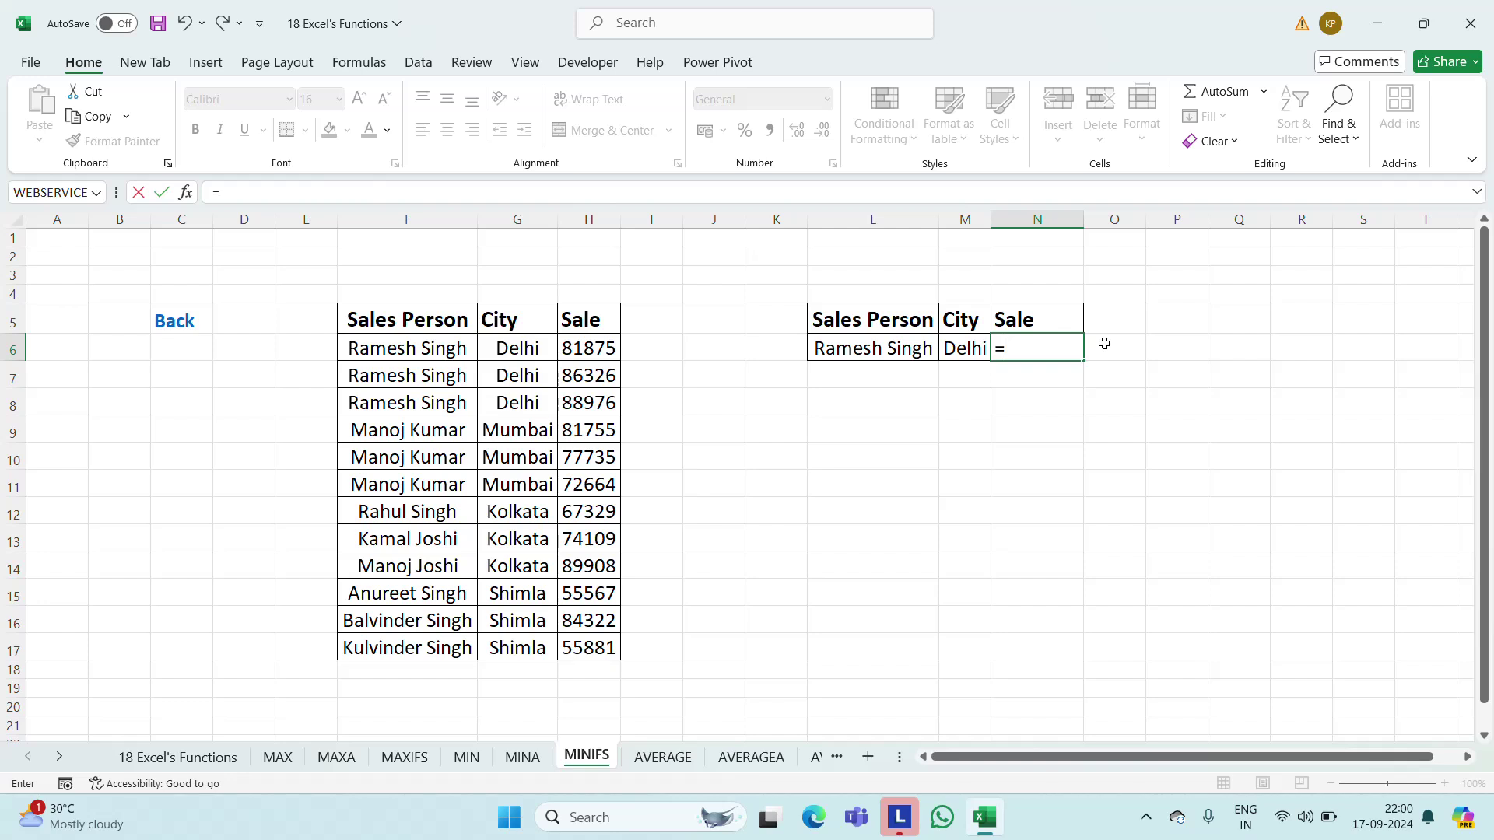
text(min)
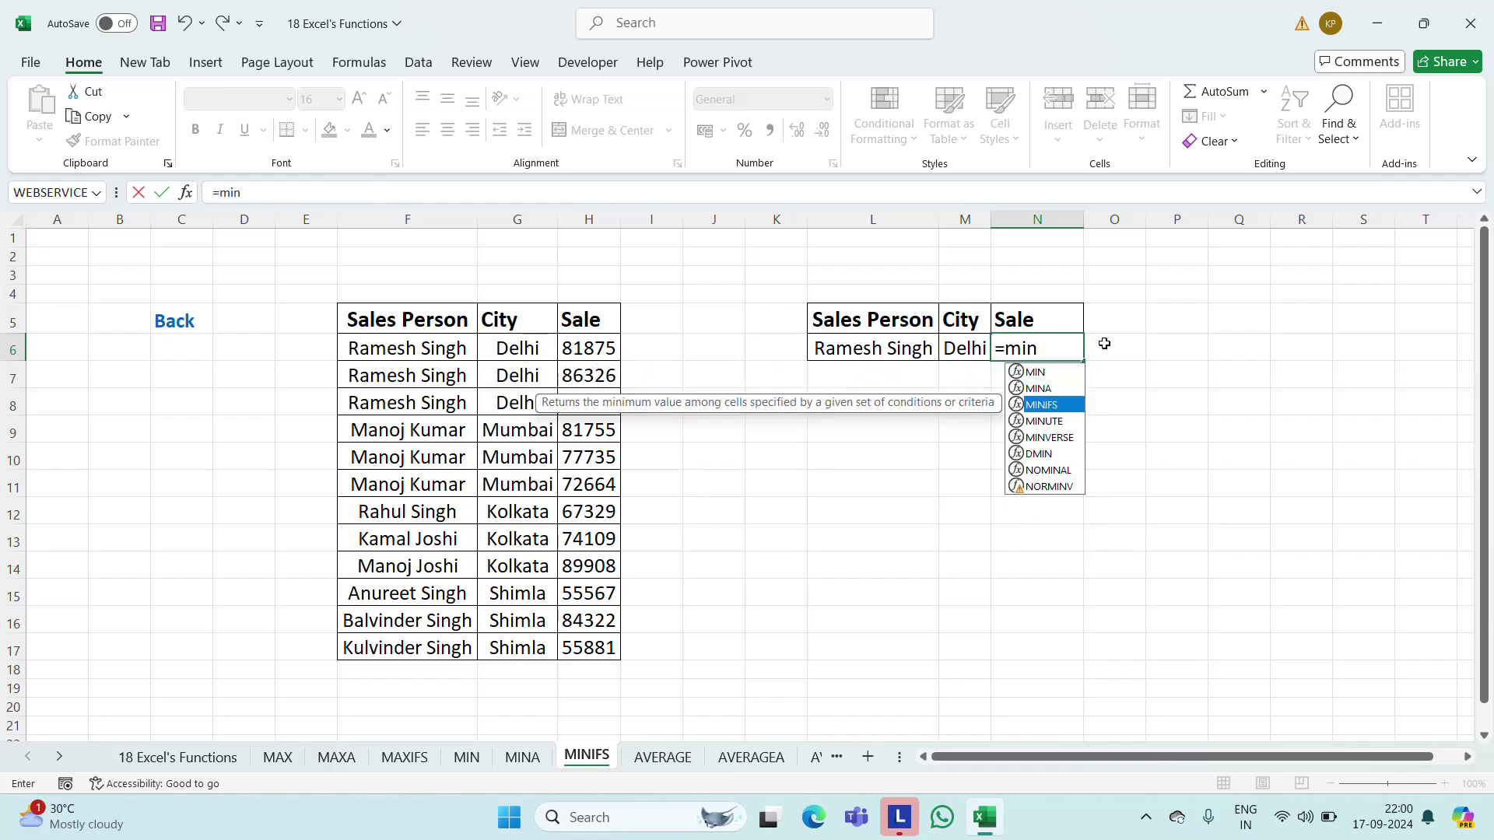
key(Tab)
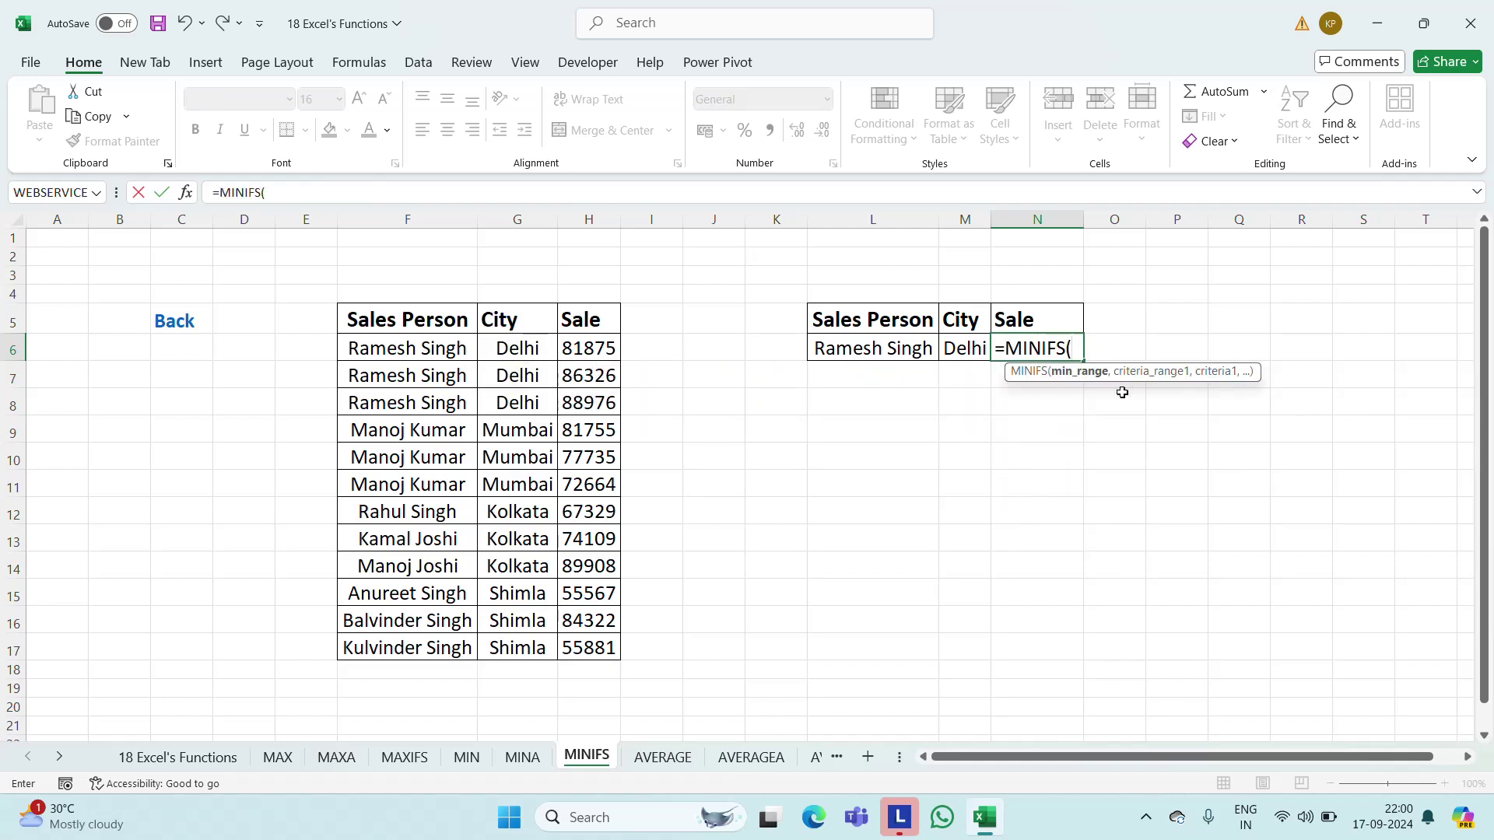
click(576, 354)
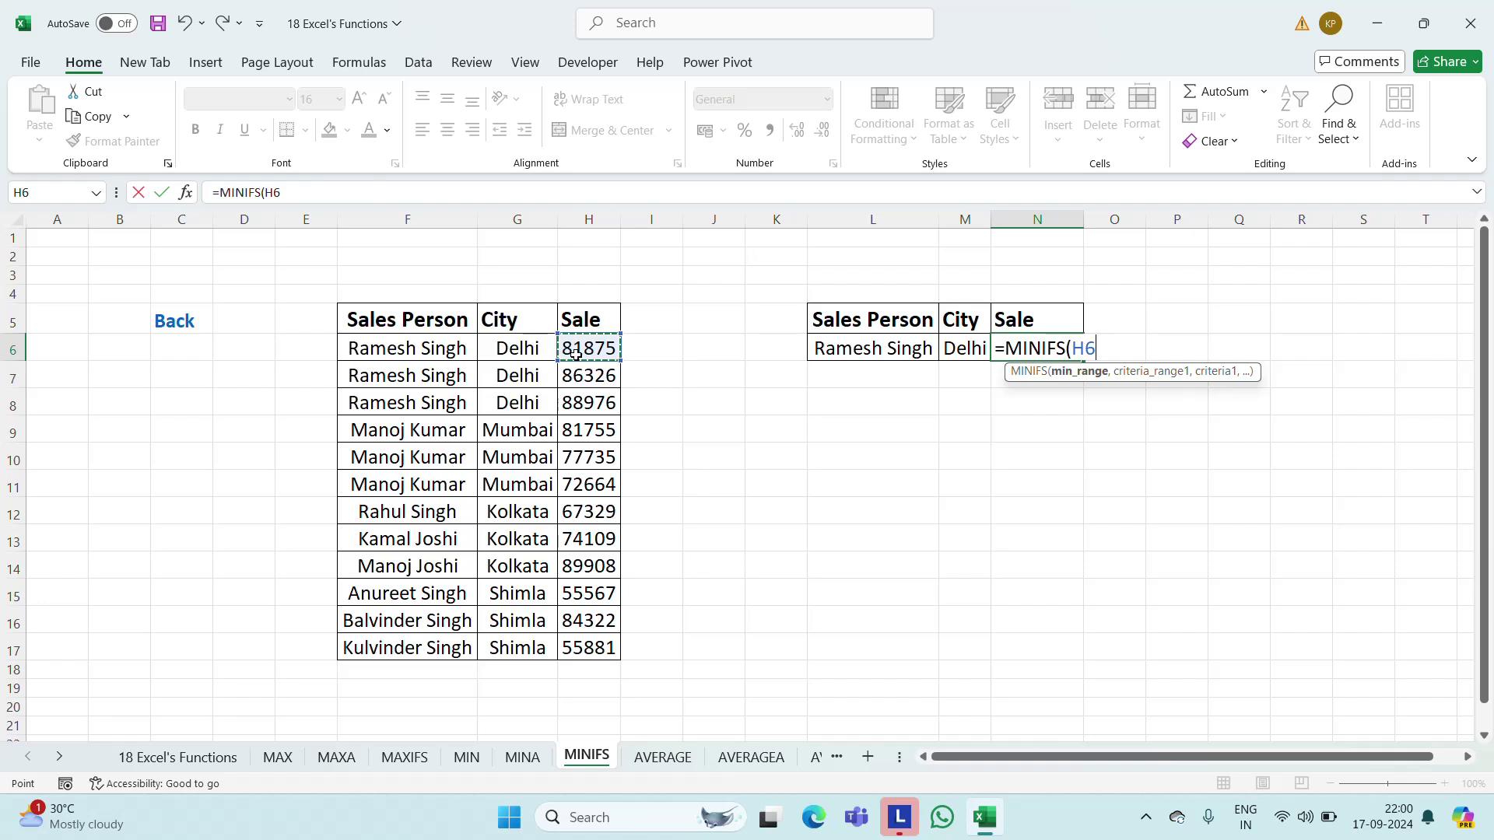
key(ctrl+shift+Down)
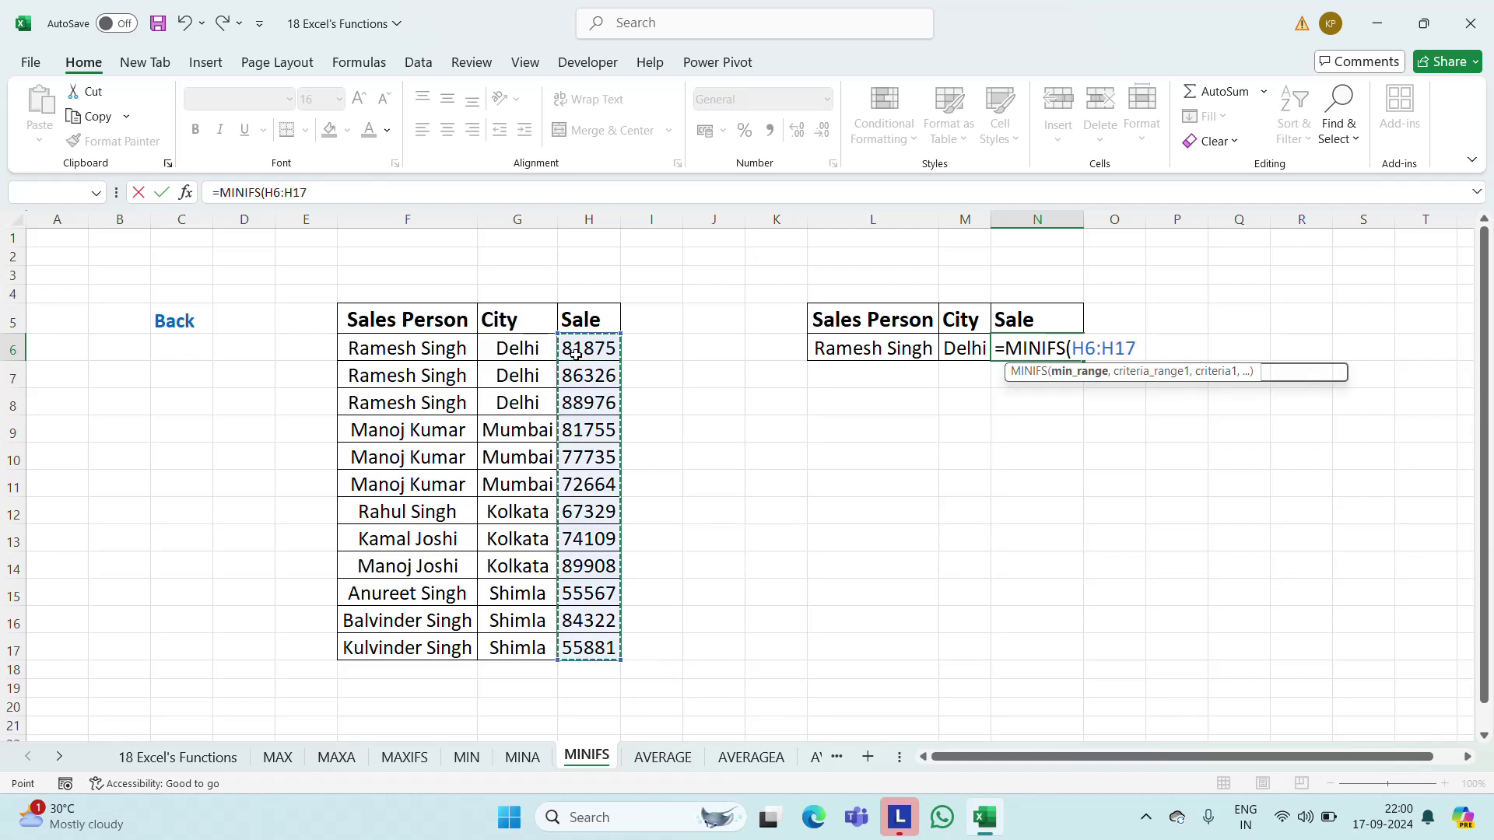
text(,)
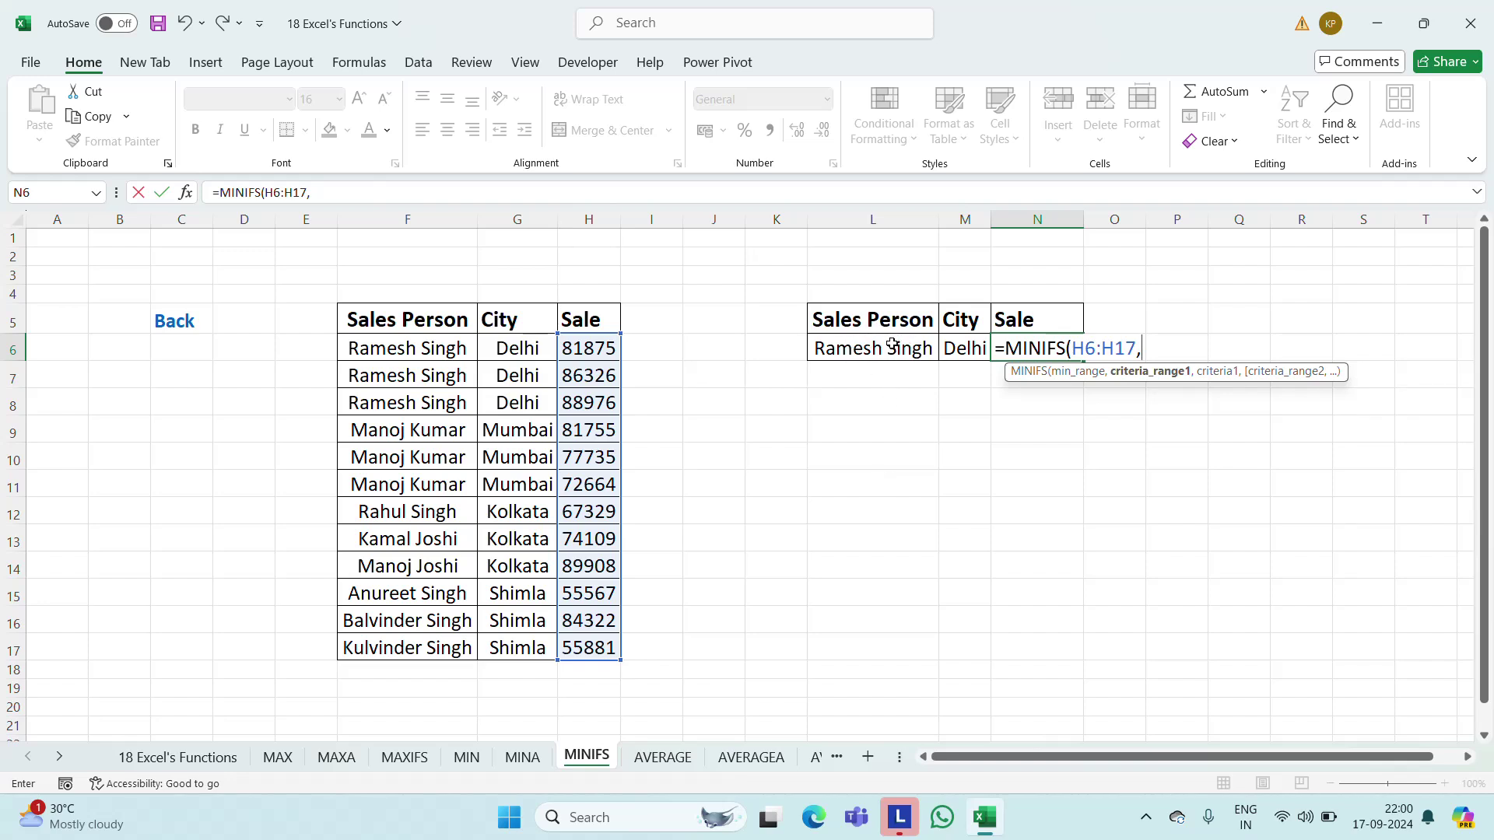
Add the first MINIFS condition, with Sales Person range F6:F17 and criterion L6
click(418, 346)
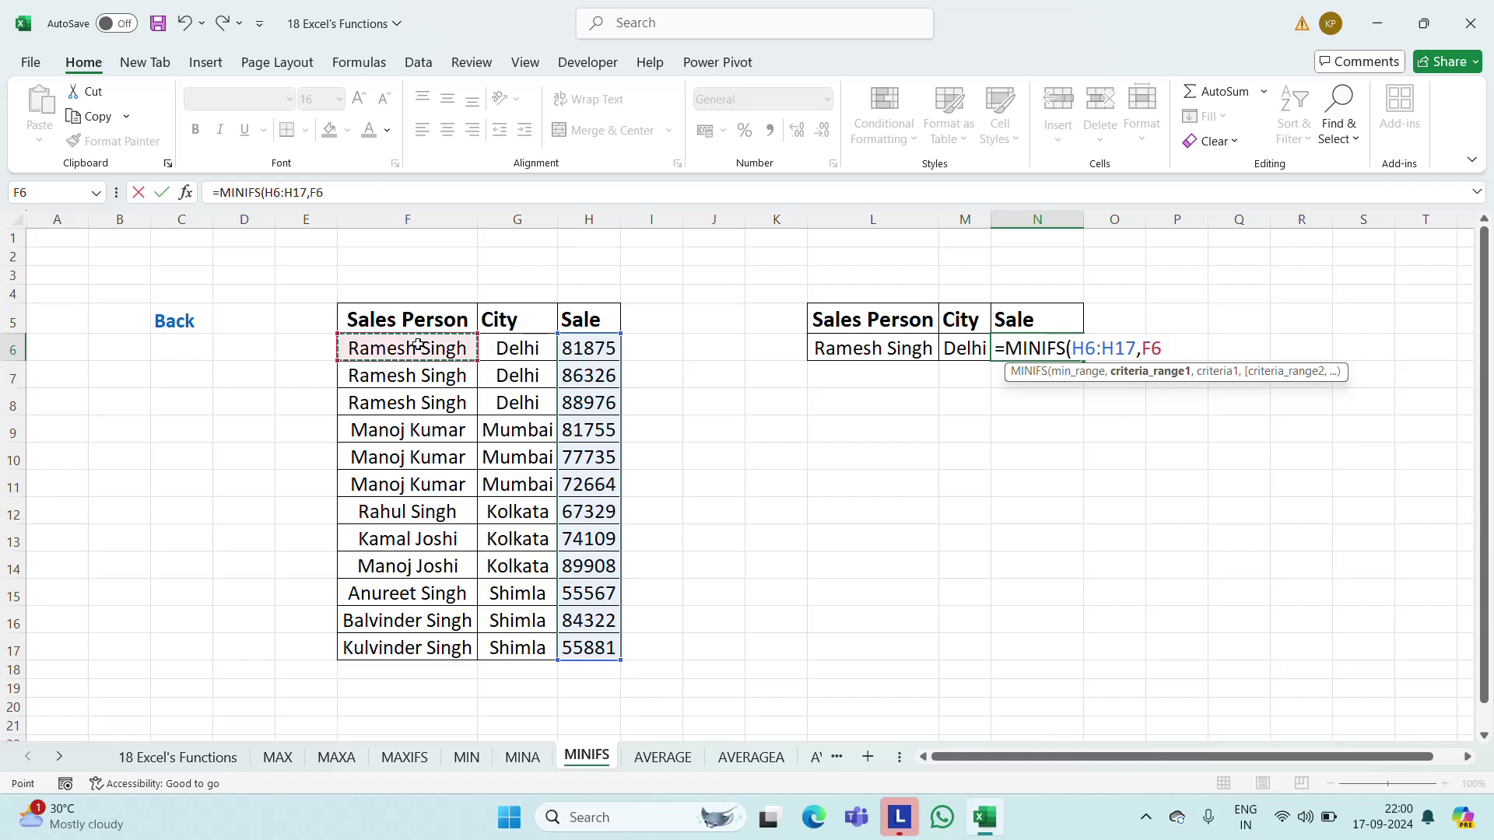
key(ctrl+shift+Down)
text(,)
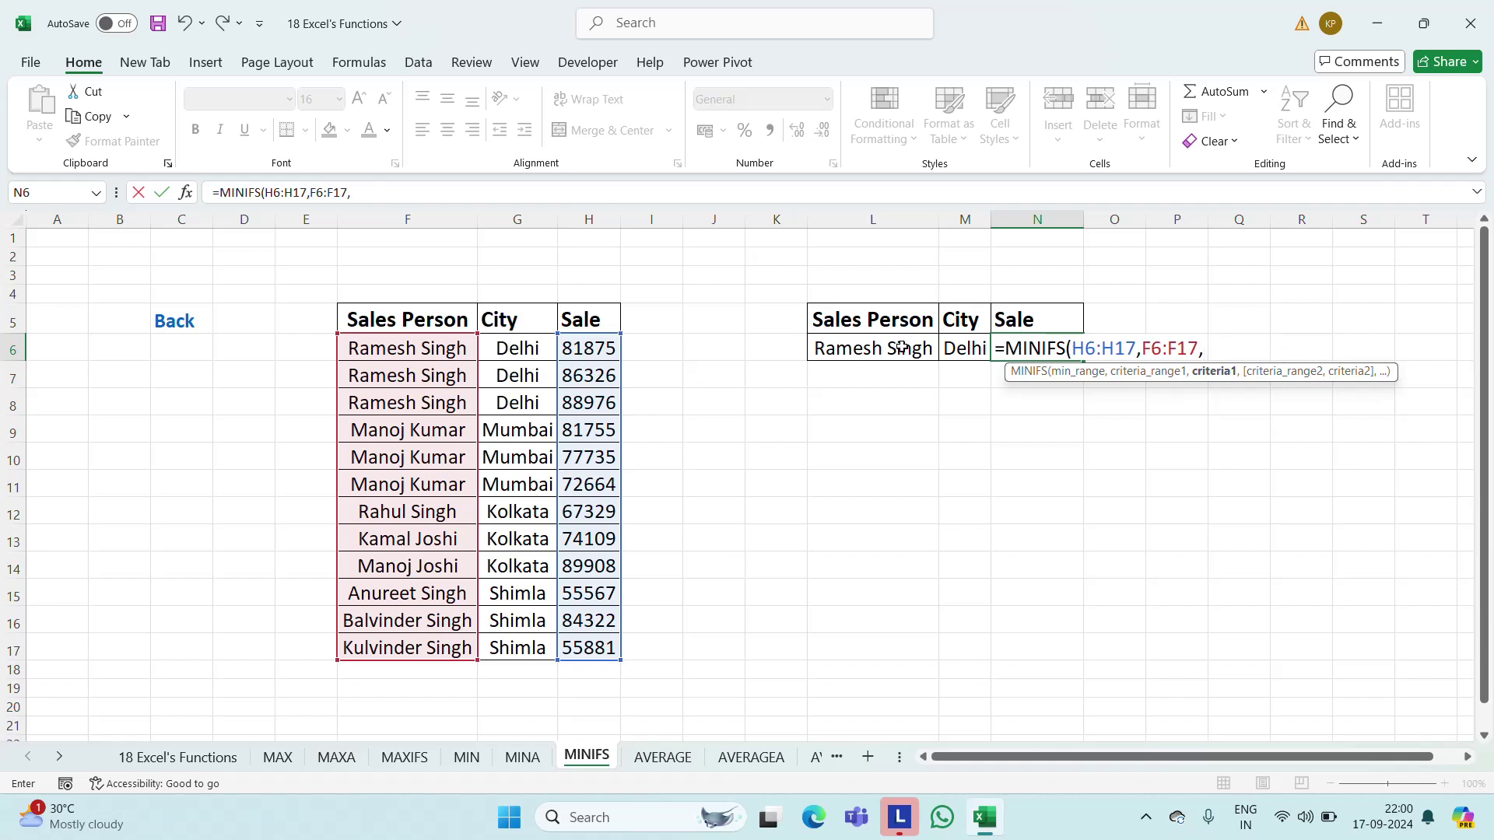
click(856, 348)
text(,)
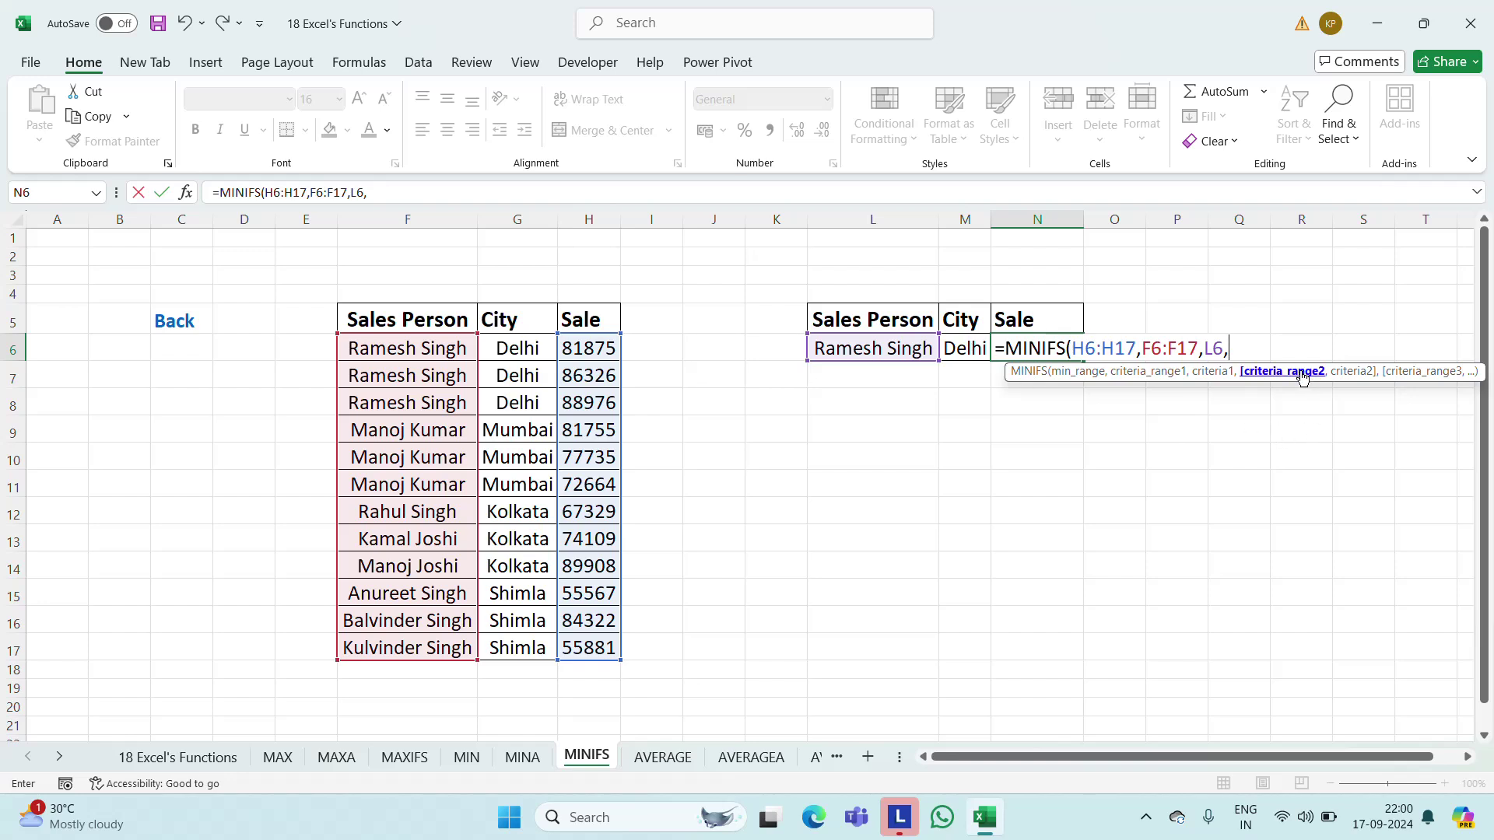
Add the second condition with City range G6:G17 and criterion M6, complete the formula, and centre N6 horizontally
click(528, 348)
key(ctrl+shift+Down)
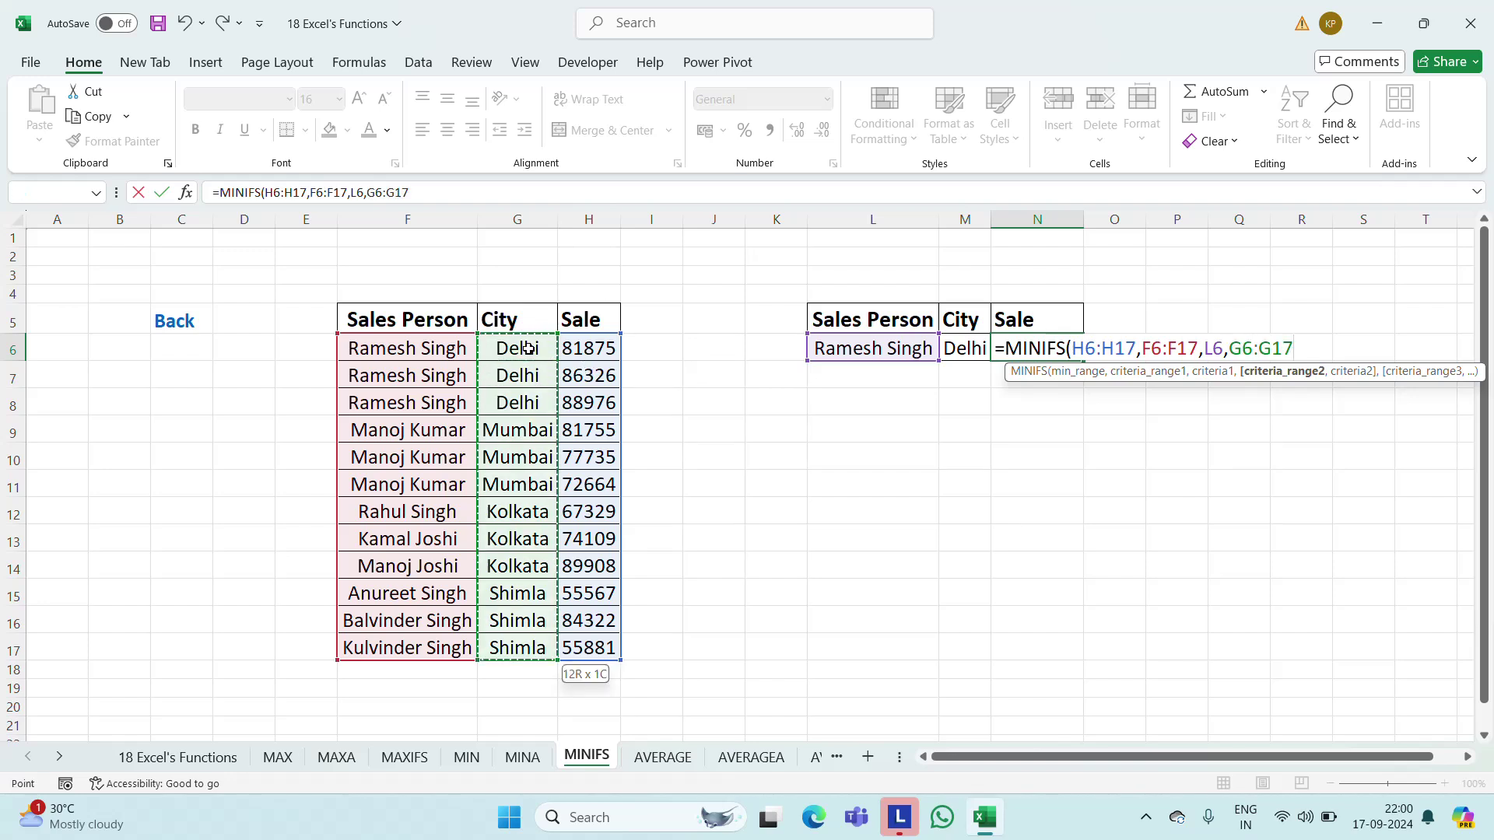
text(,)
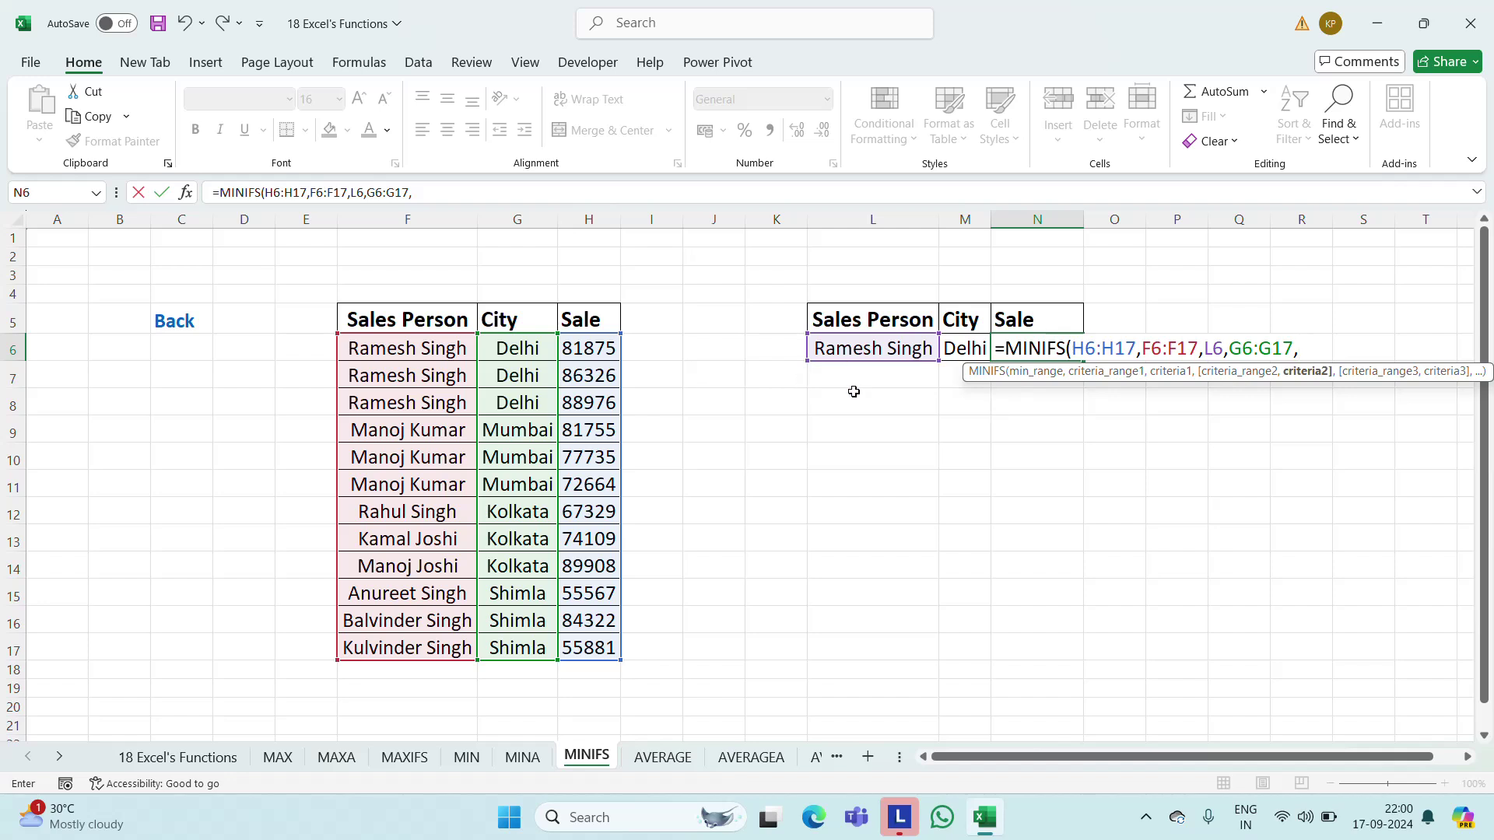
click(952, 348)
key(Return)
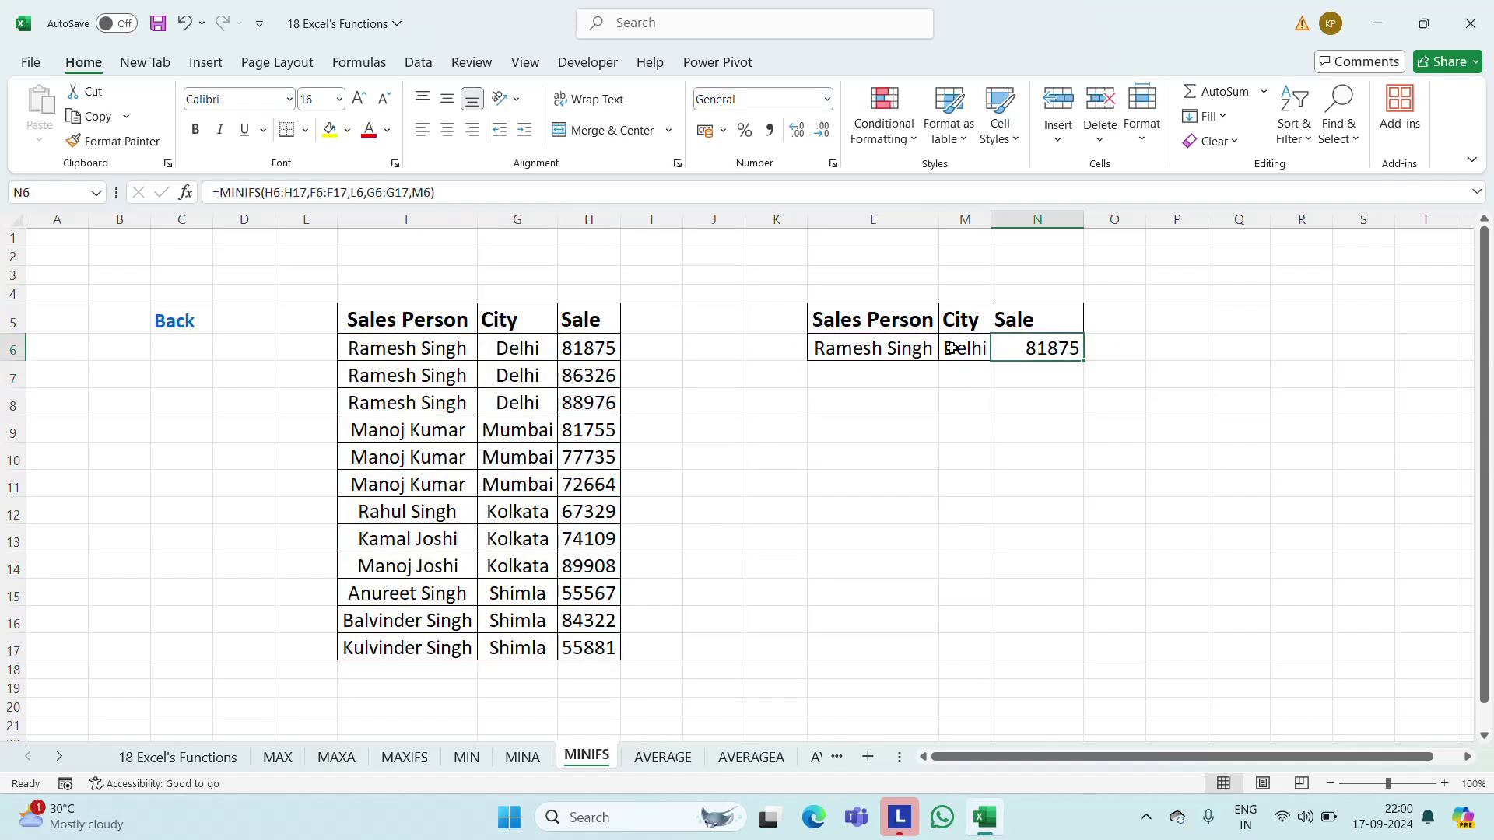
click(447, 130)
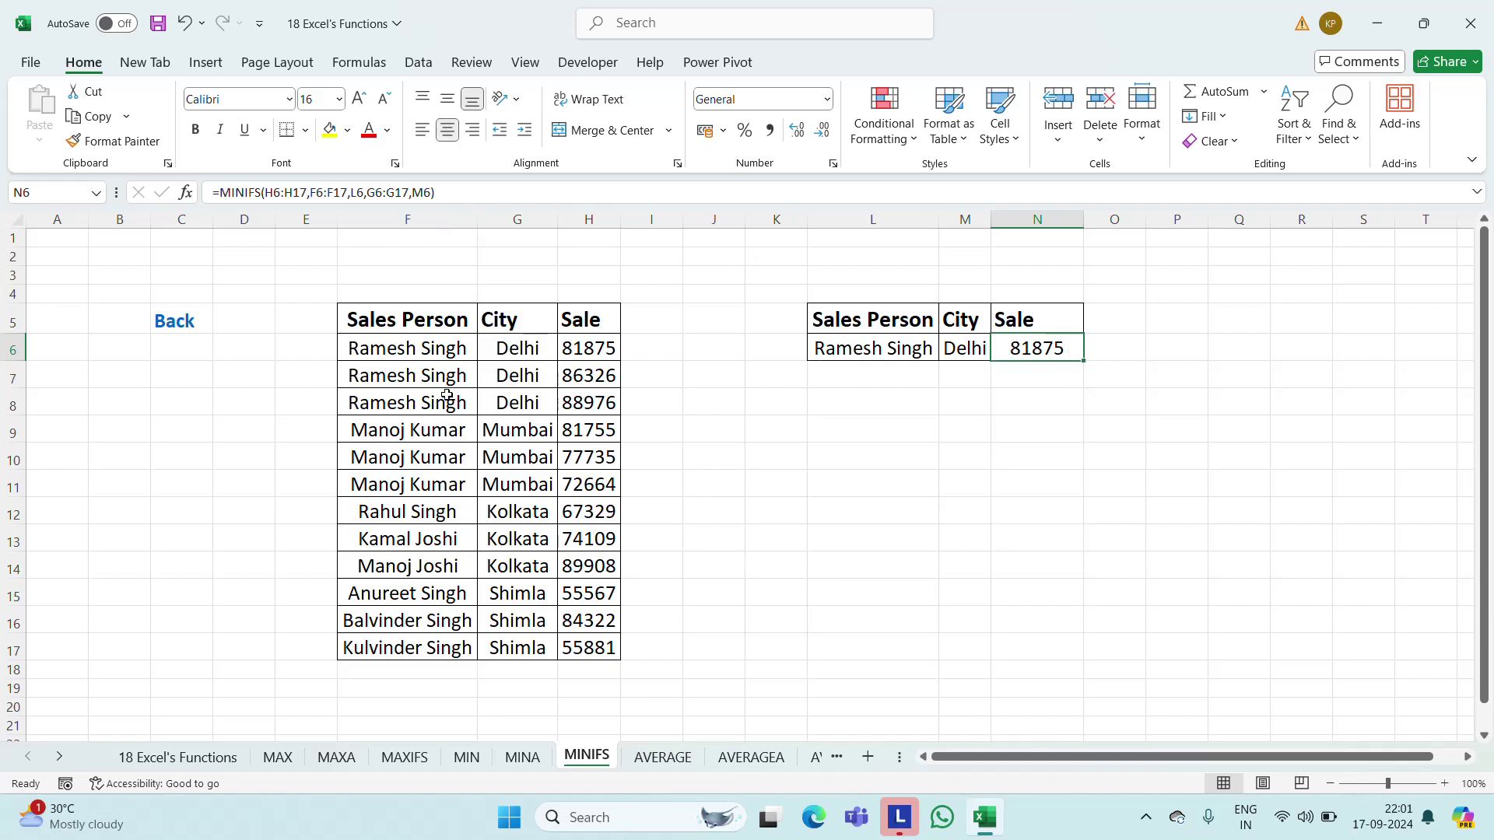
Compare the three Delhi sales in H6:H8 and set the sale in H7 to 50000
click(590, 352)
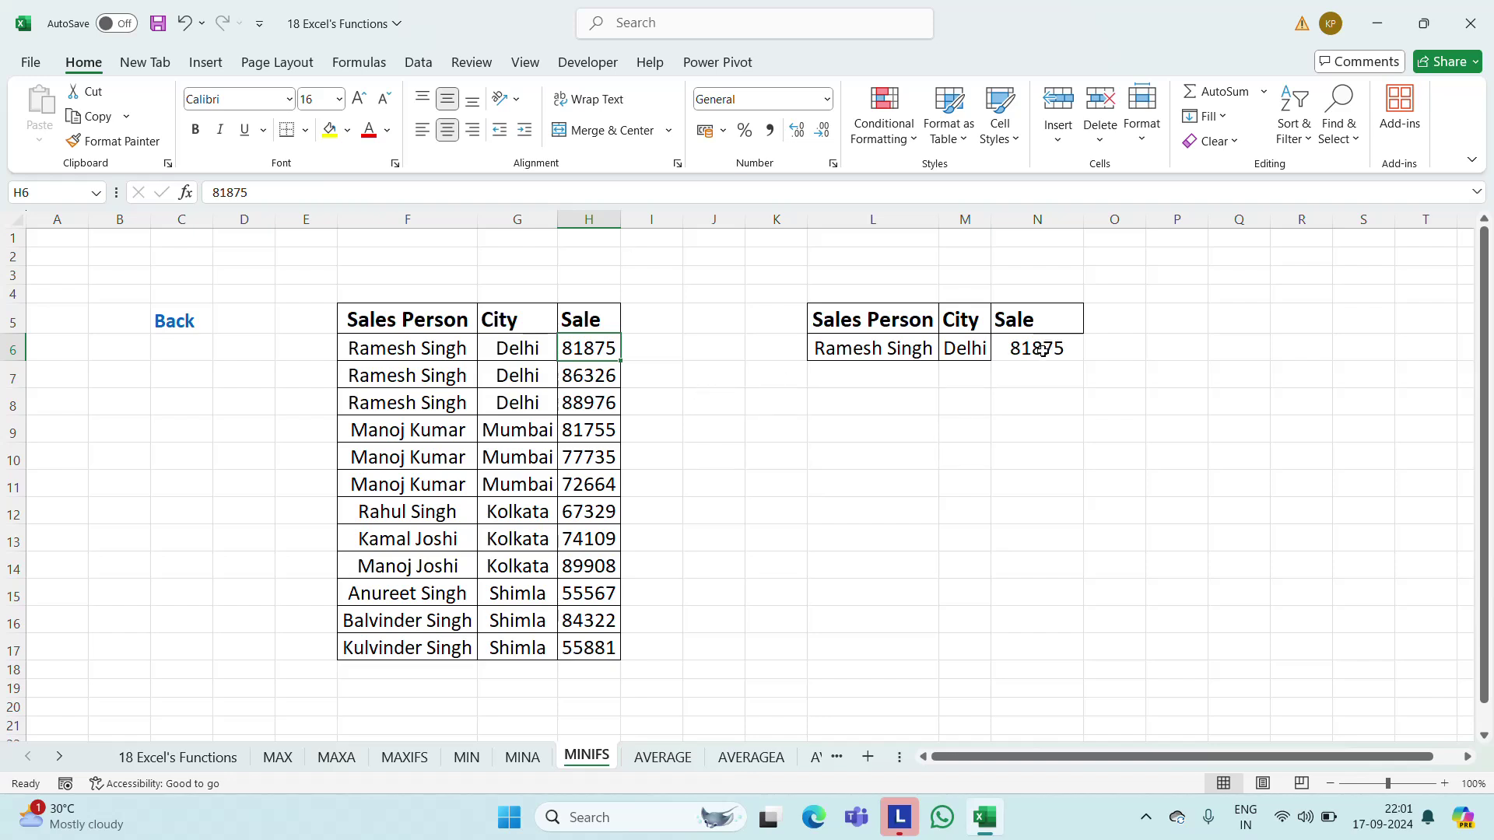
click(615, 377)
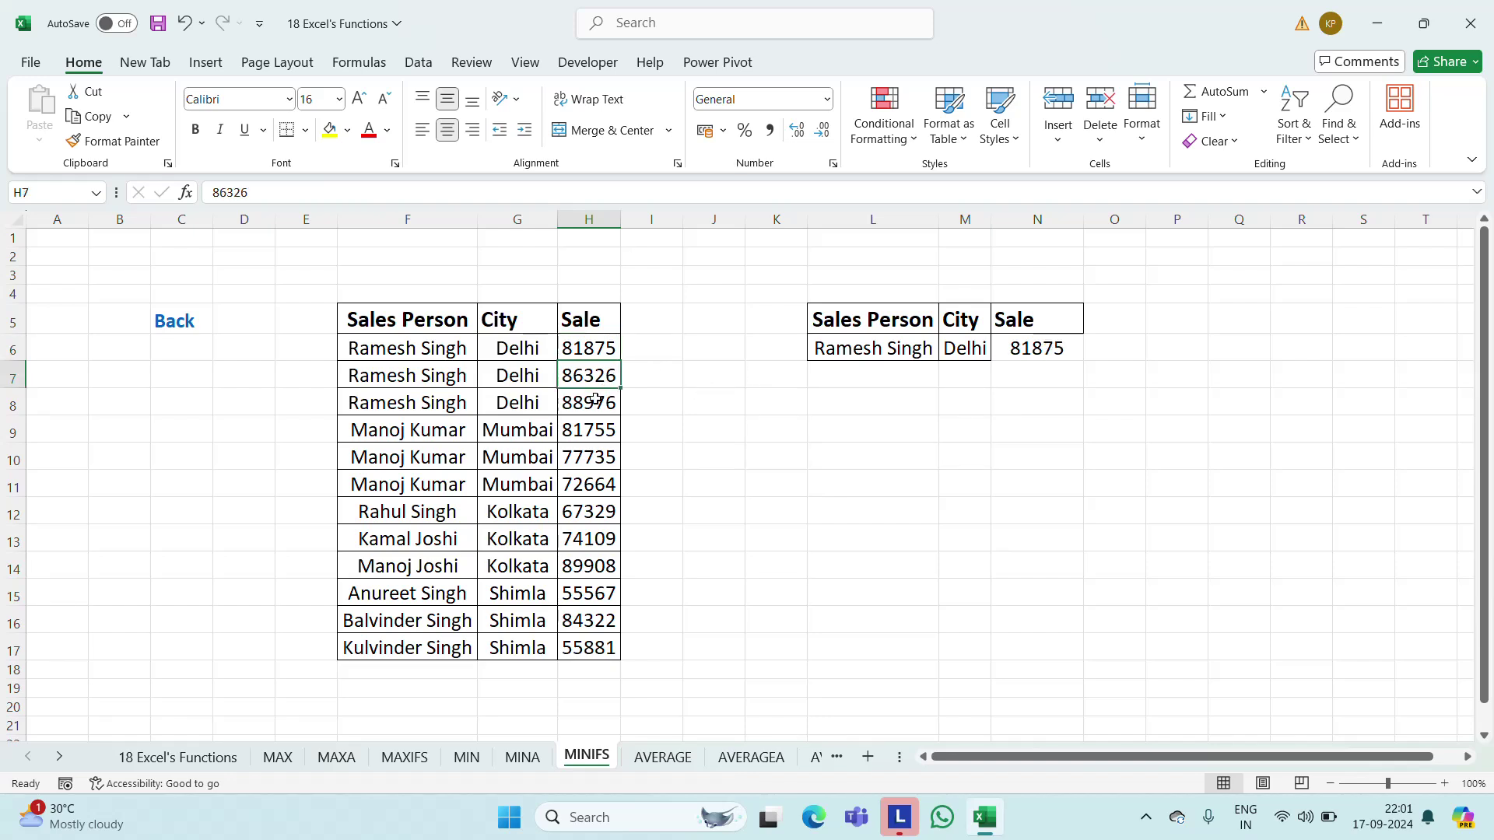
click(595, 400)
key(Up)
key(Up)
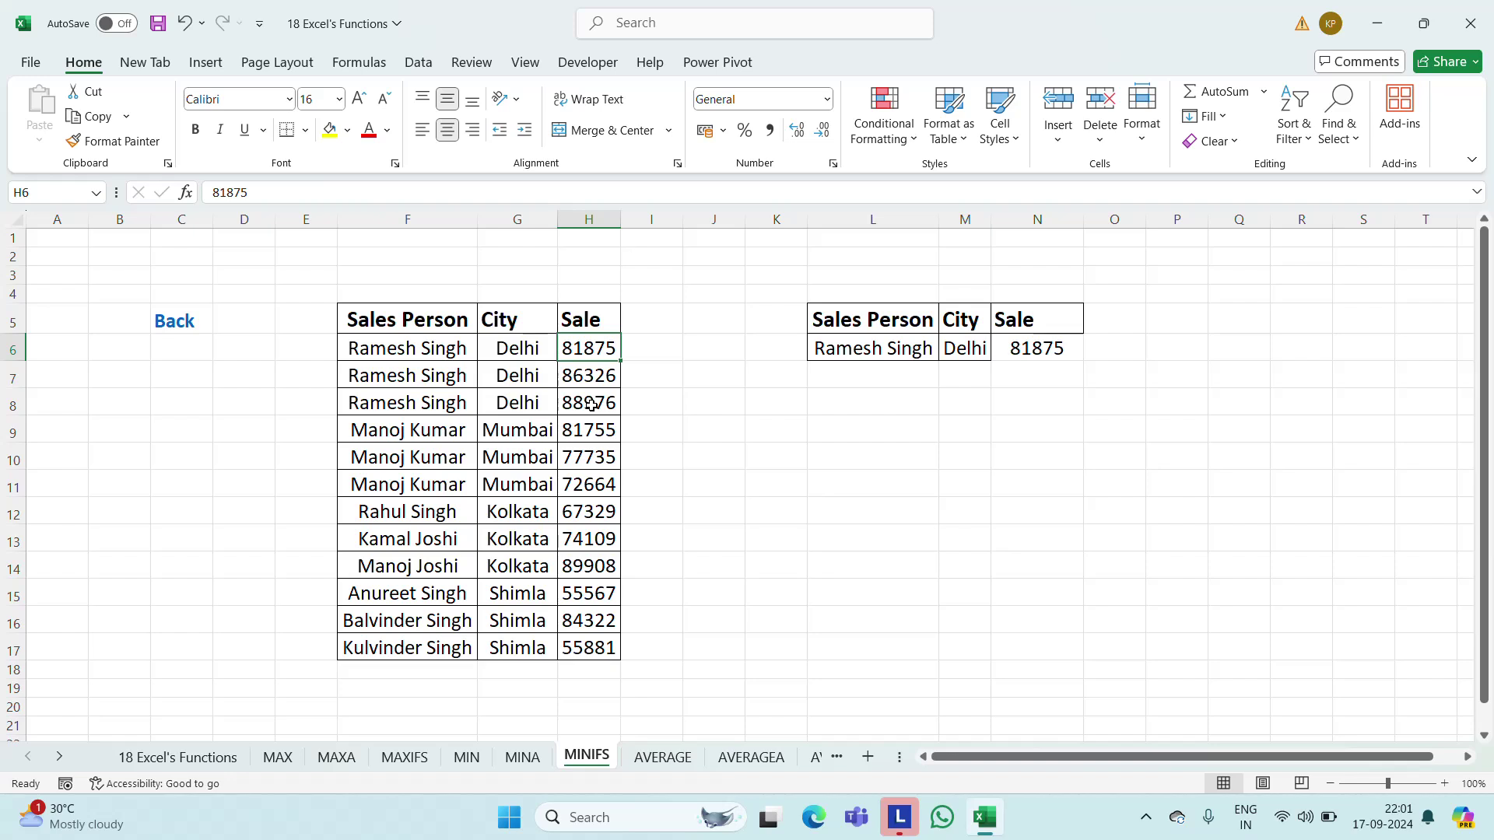
key(Down)
text(50000)
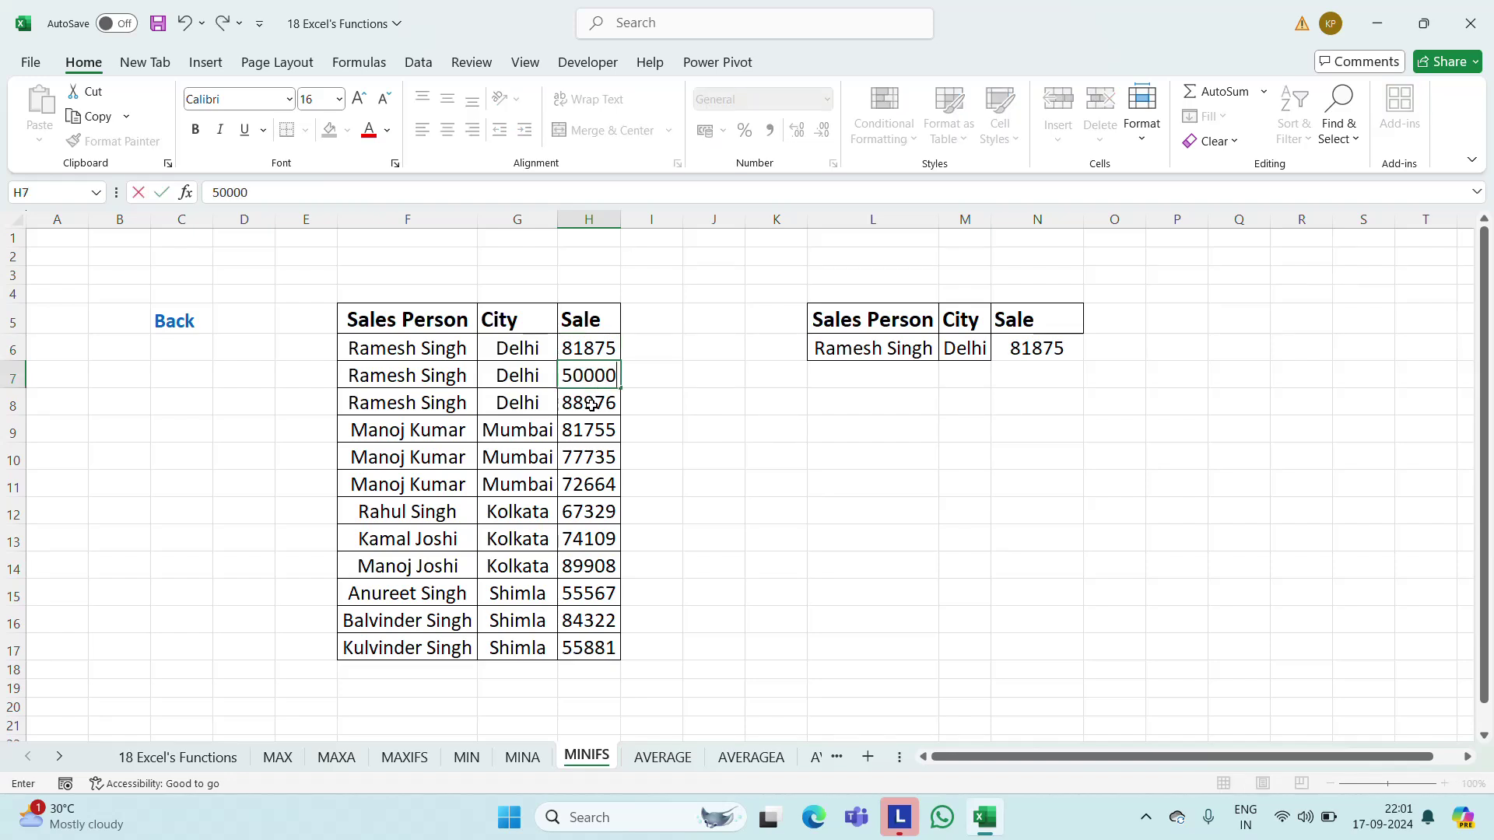
key(ctrl+Return)
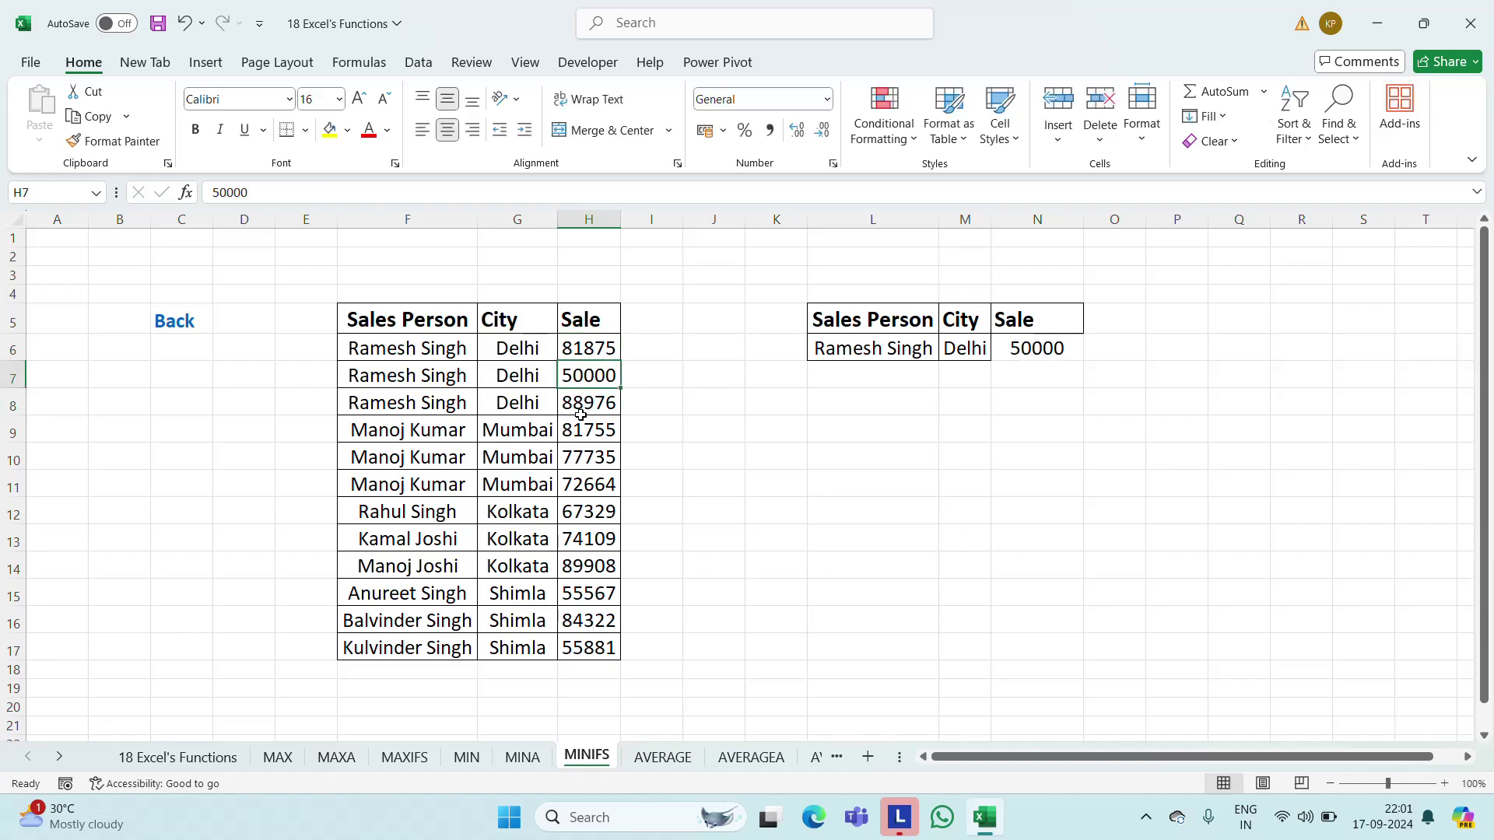
Set the sale in H8 to 48000 and check the MINIFS formula in N6 and its criterion in L6
key(Down)
text(48)
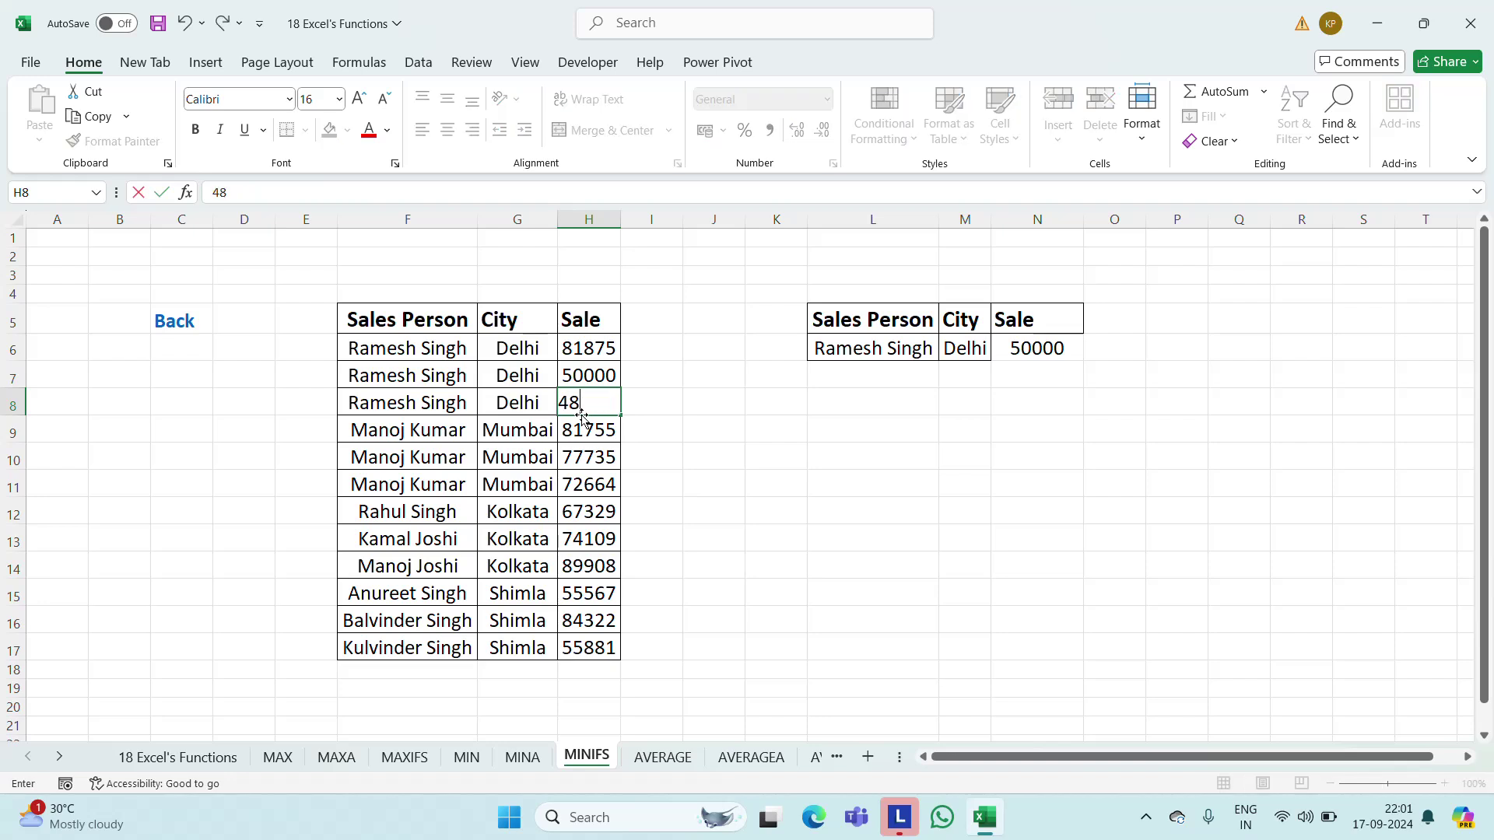
text(000)
key(ctrl+Return)
key(Up)
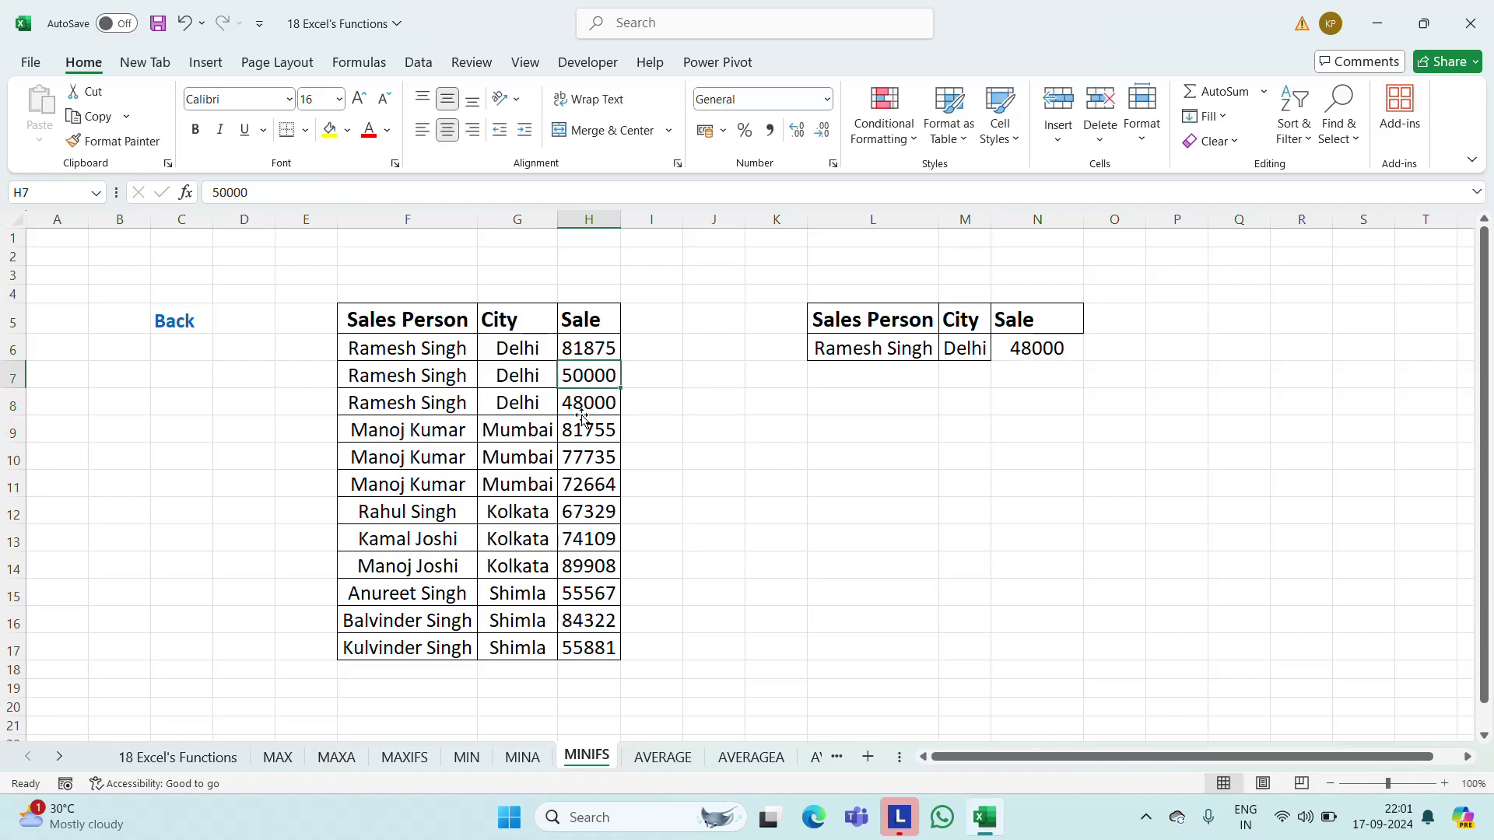
click(1018, 350)
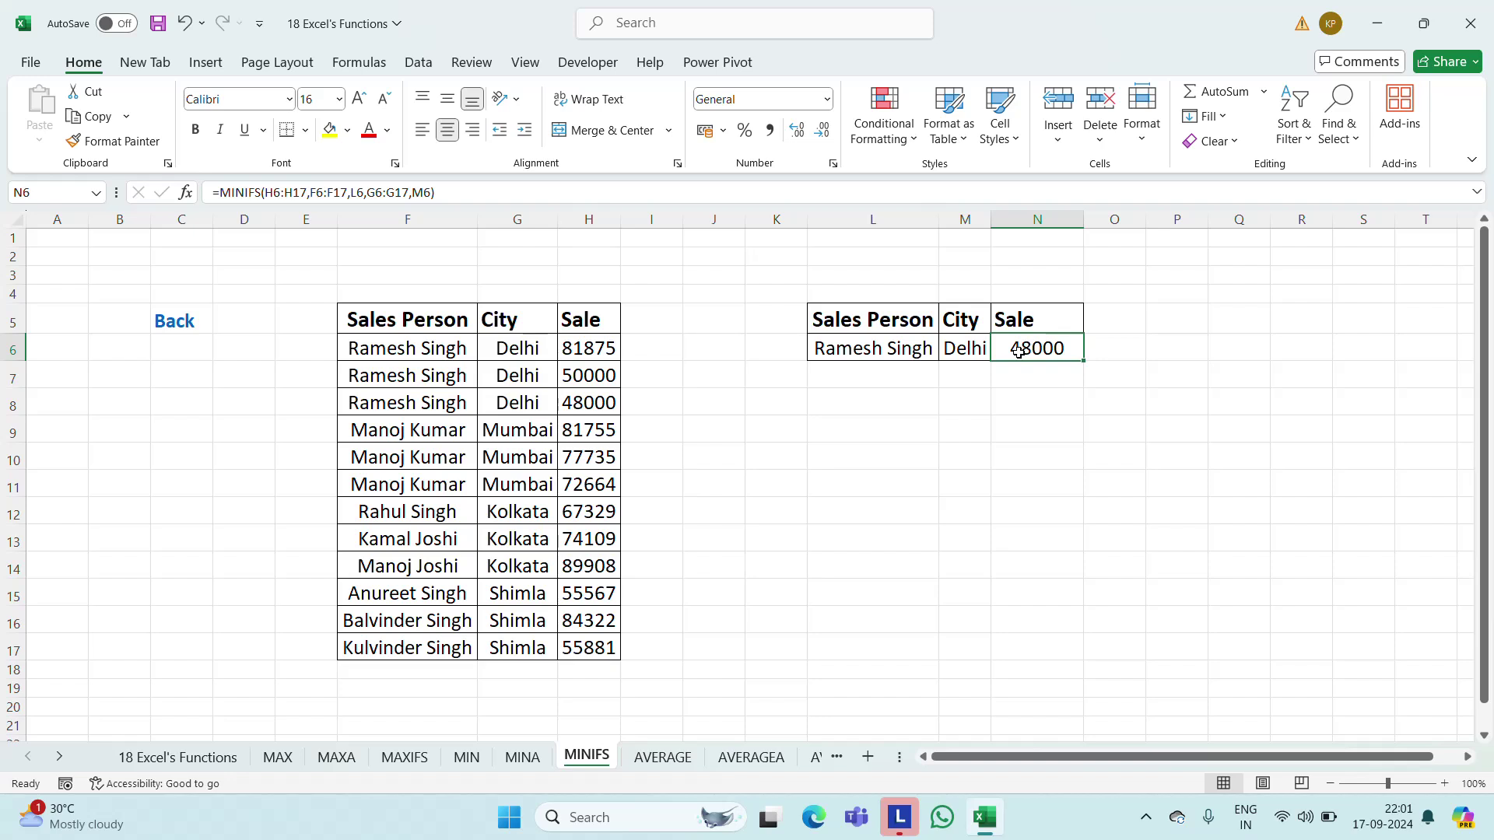
click(871, 348)
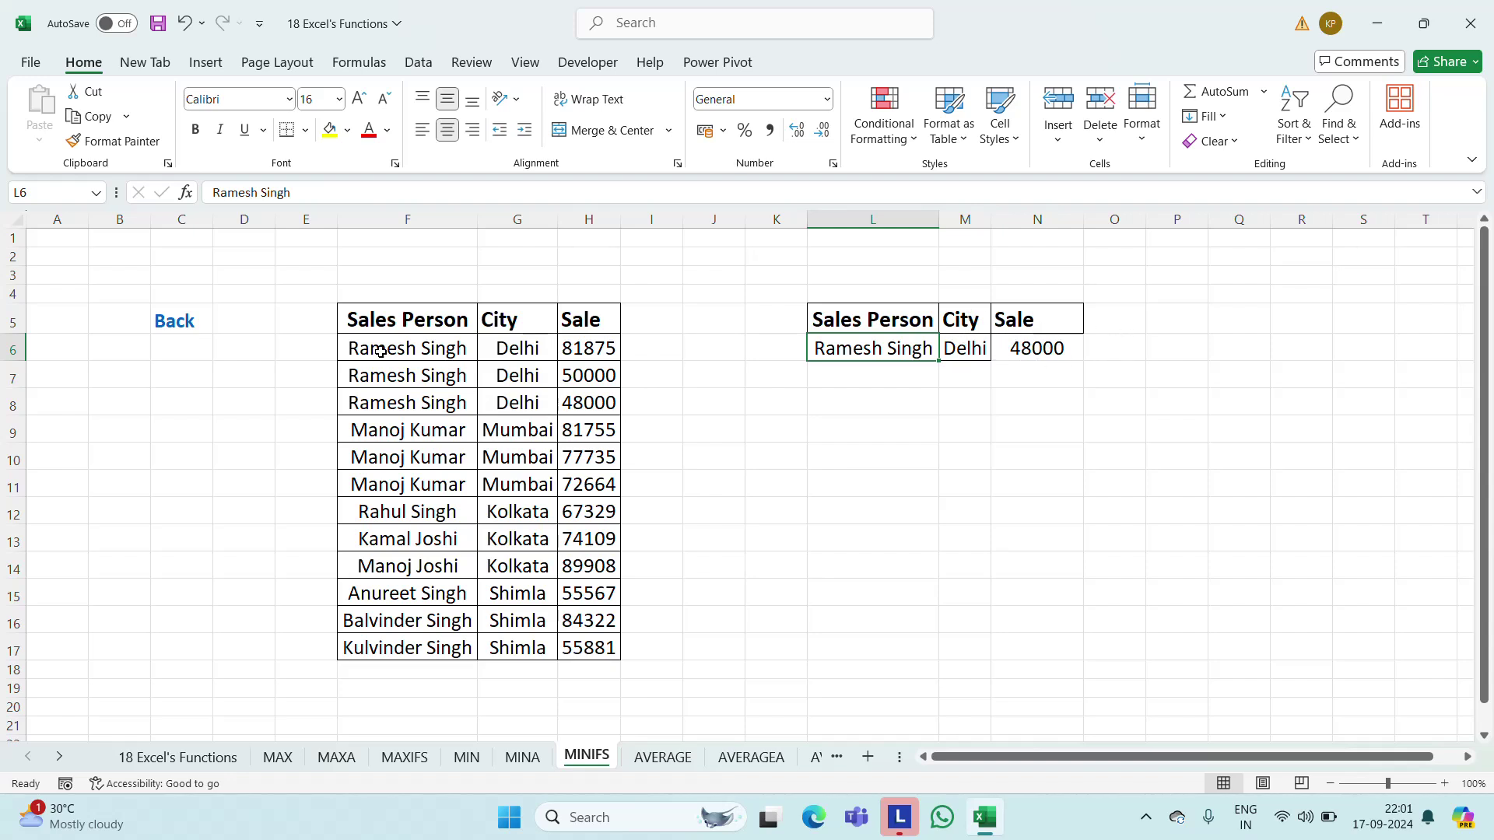
Copy the city Mumbai from G9 into the criterion cell M6 and fit column M to its contents
click(512, 432)
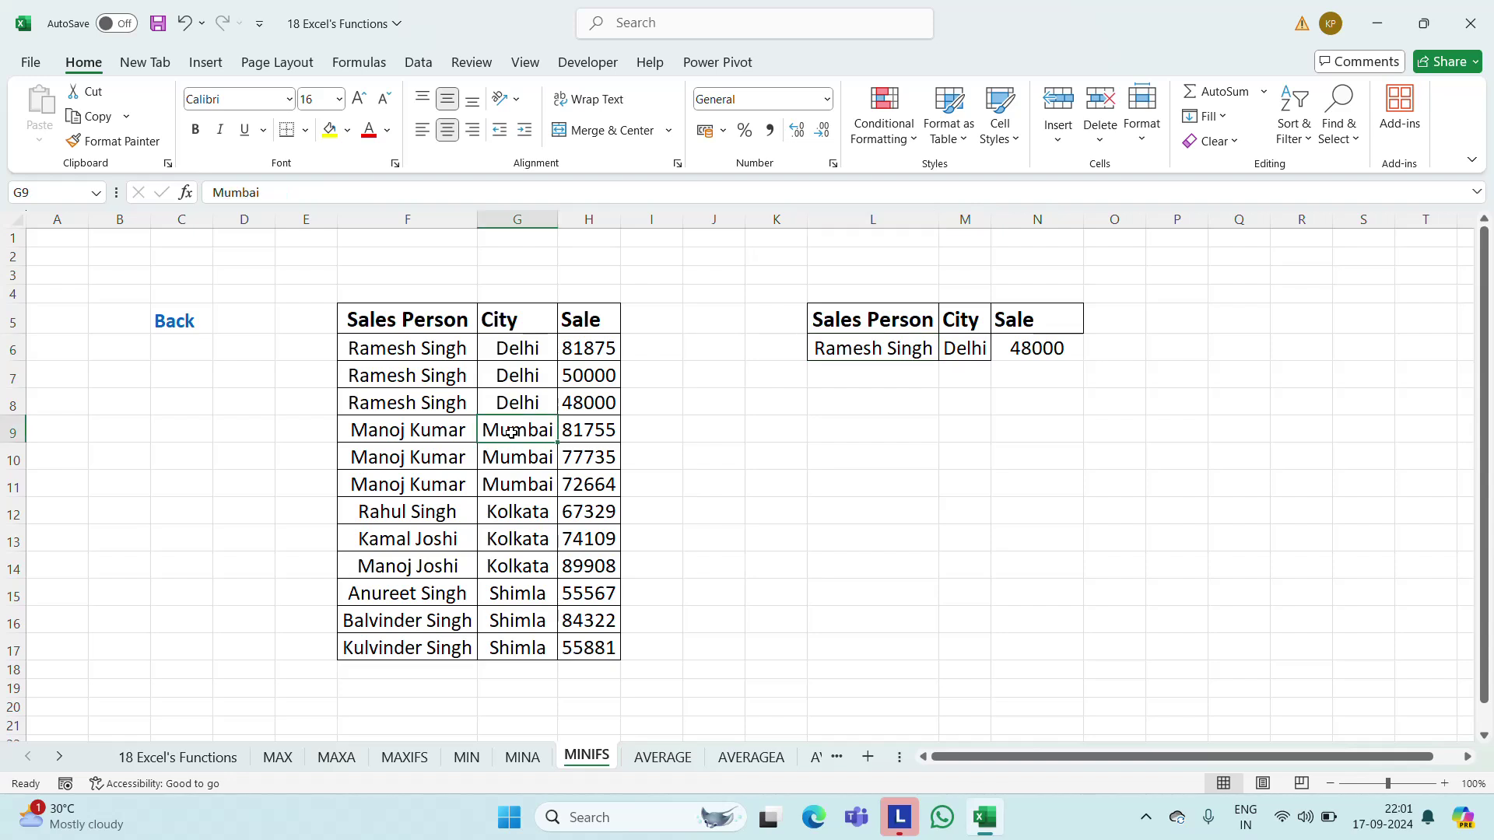
key(ctrl+c)
click(963, 350)
key(ctrl+v)
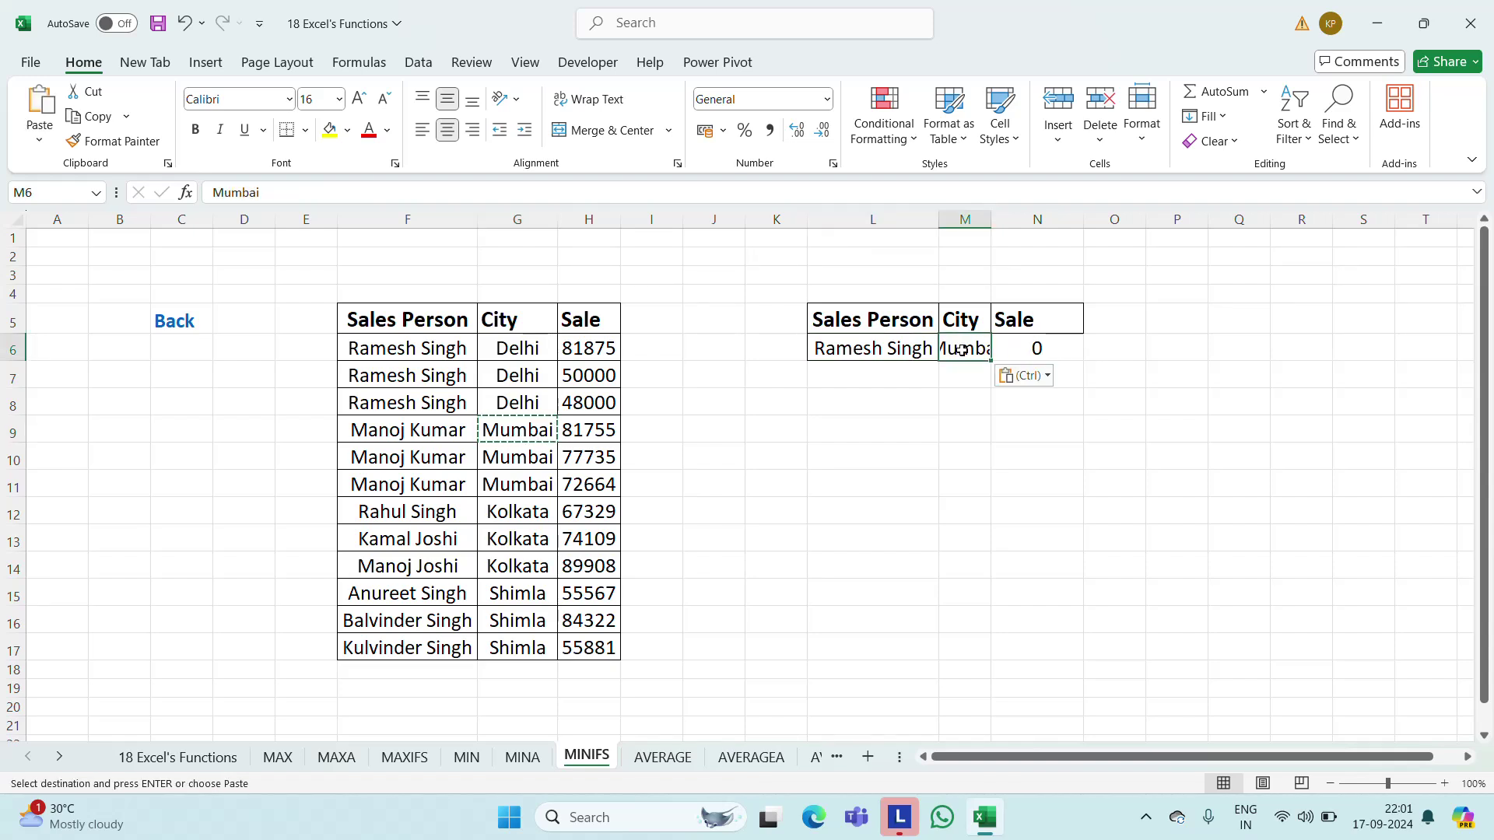
key(Escape)
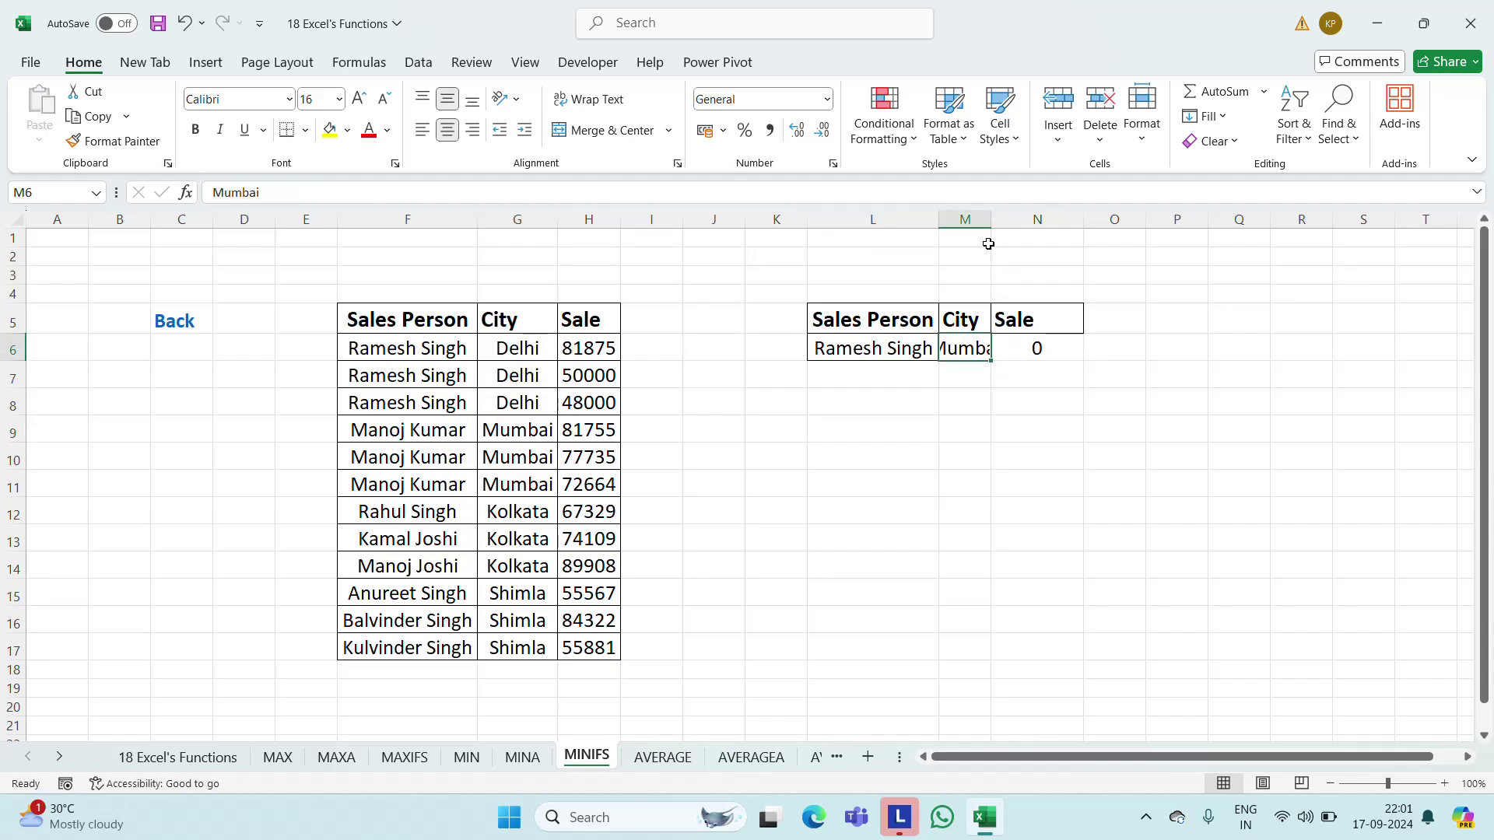
double_click(991, 219)
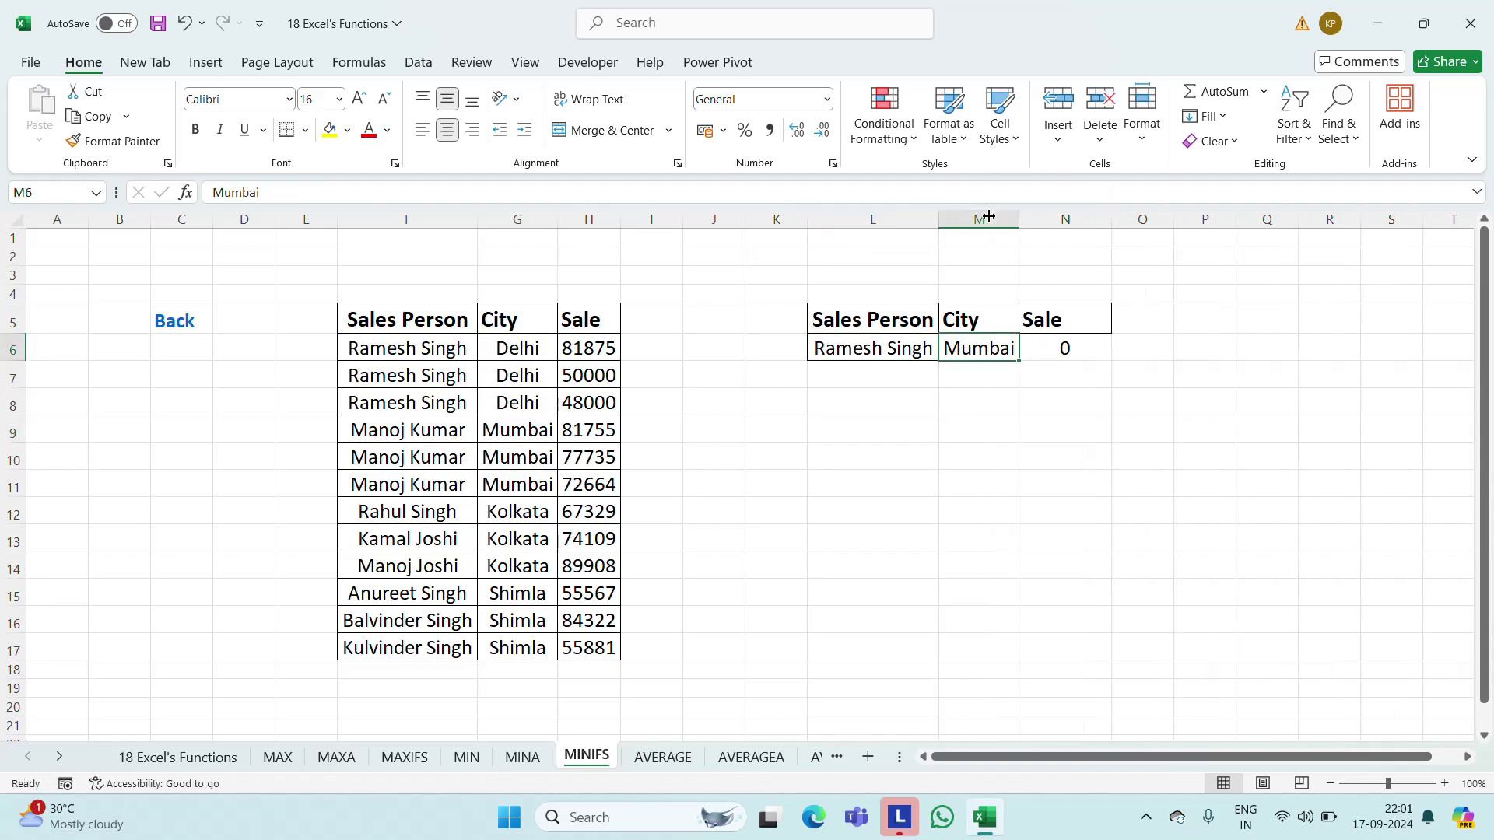
Copy the city Delhi from G8 into the criterion cell M6
click(495, 402)
key(ctrl+c)
key(Up)
key(Up)
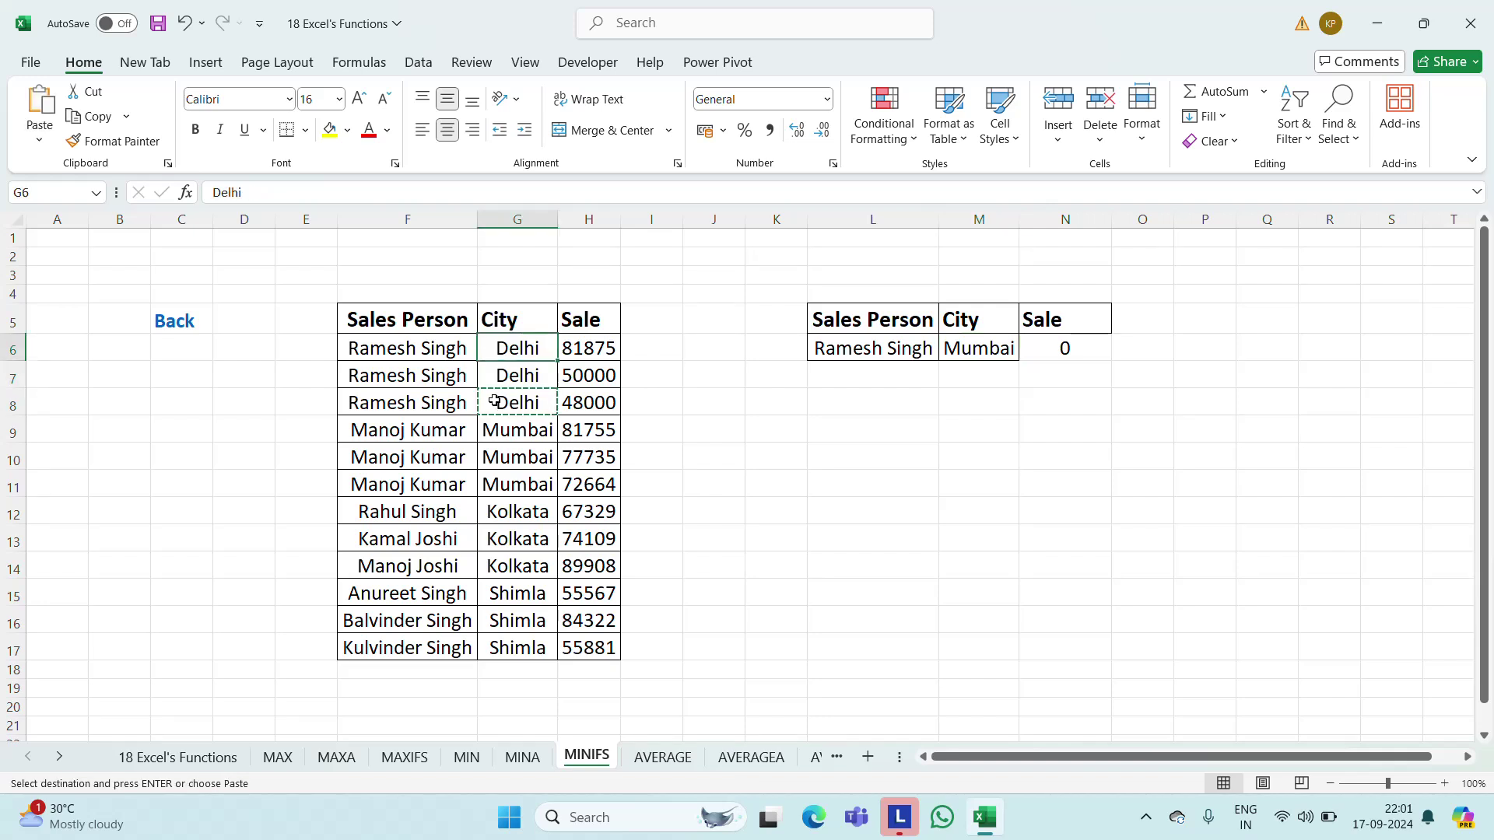
key(Right)
key(Right)
key(Right)
key(Right)
key(Right)
key(Right)
key(ctrl+v)
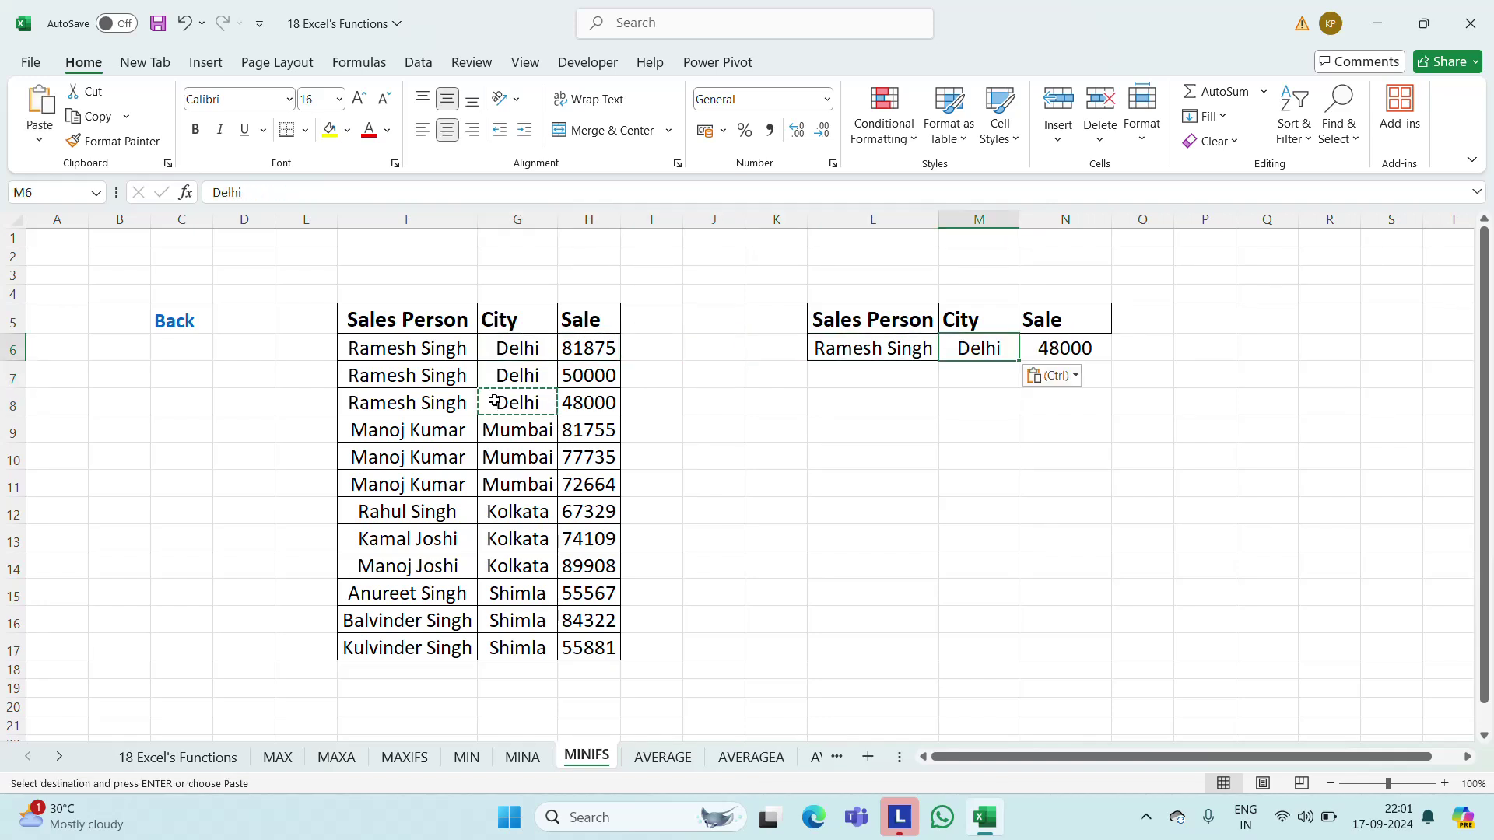
key(Escape)
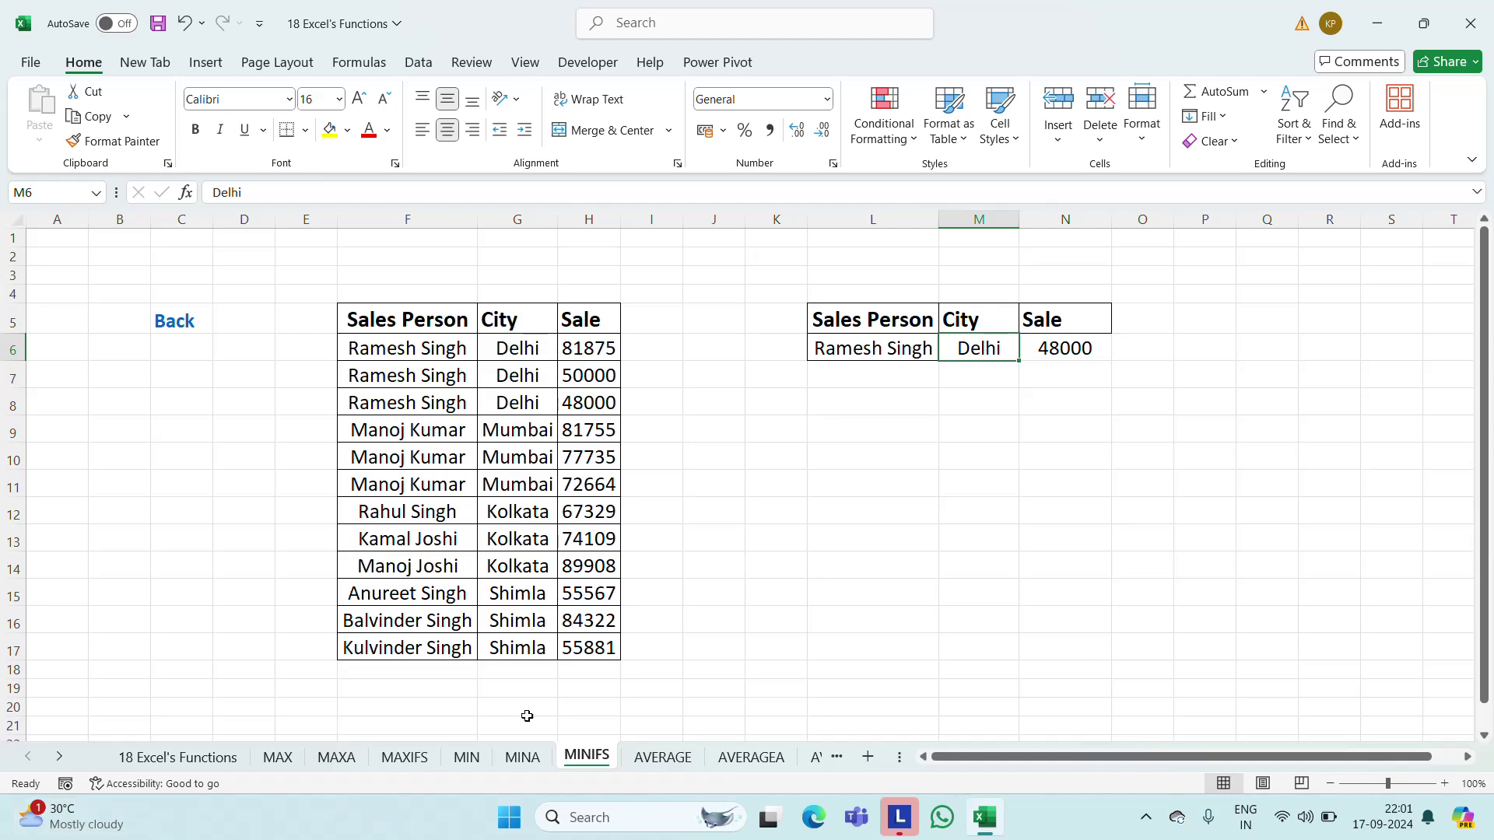
Open the AVERAGE sheet and set the font size of the empty row E17:J17 below the marks table to 16
click(661, 759)
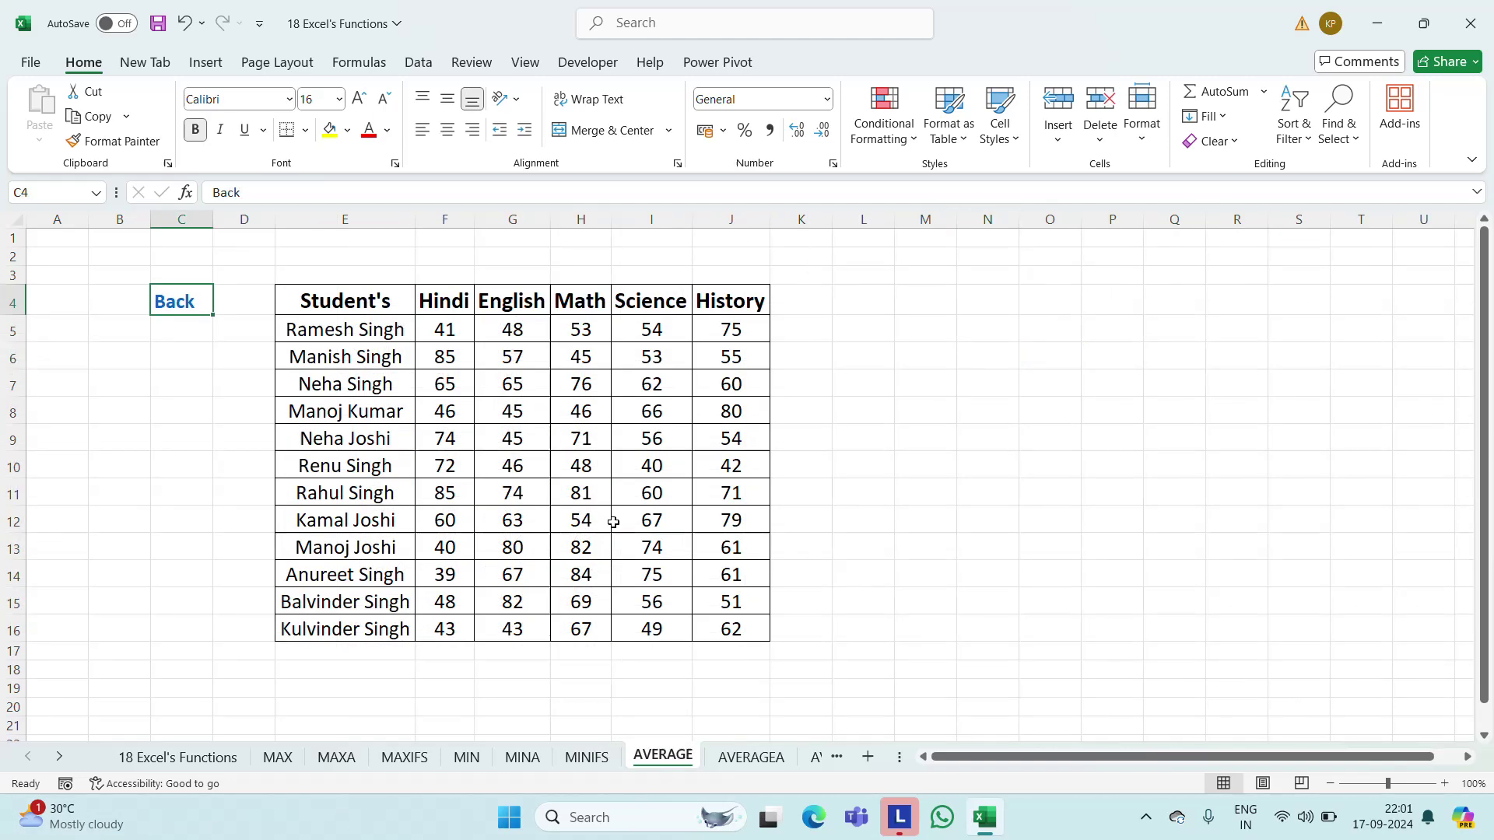
click(386, 656)
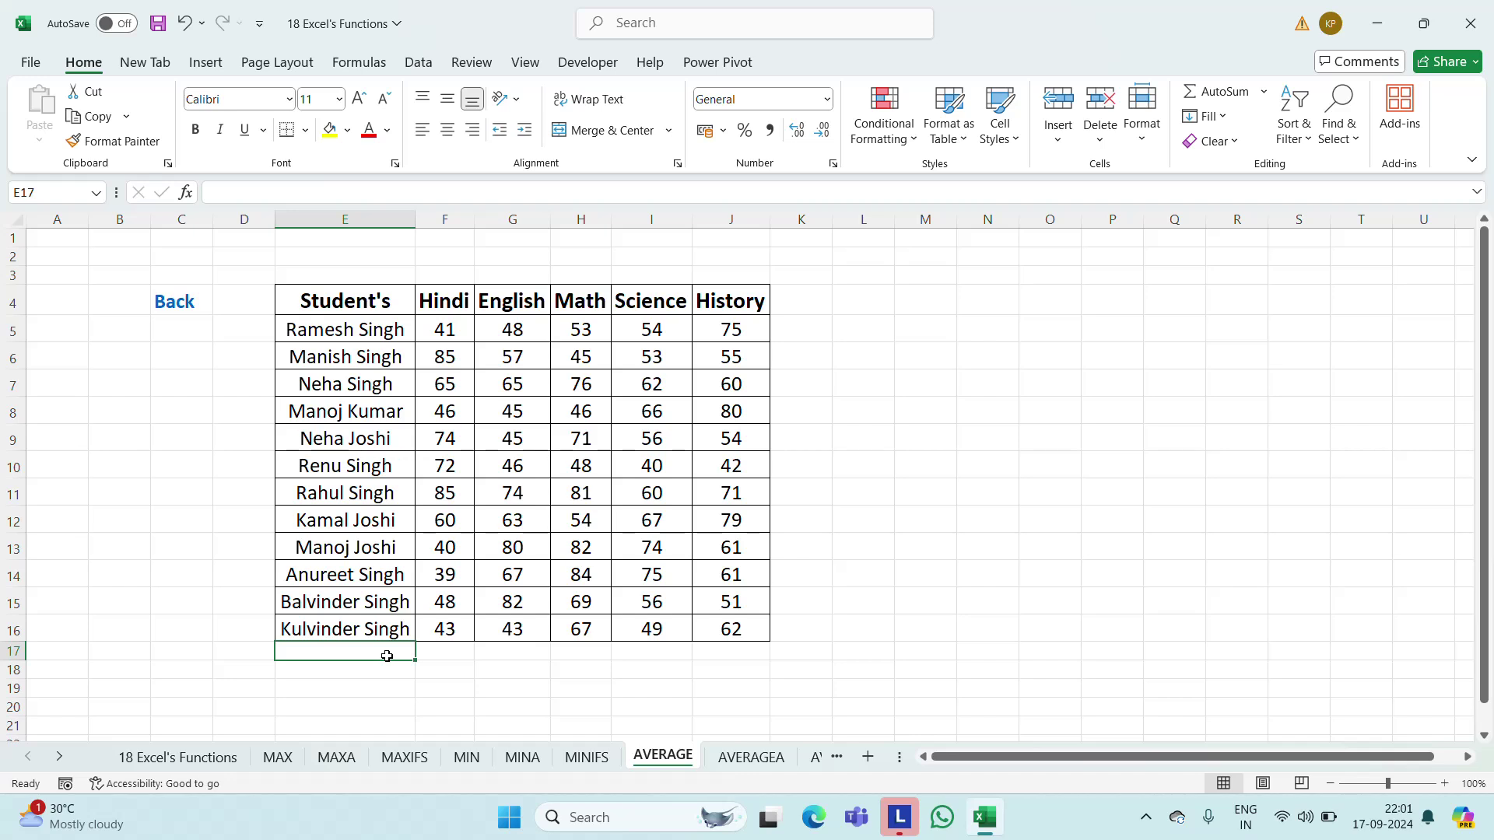
key(shift+Right)
key(shift+Right)
key(shift+Right)
key(shift+Right)
key(shift+Right)
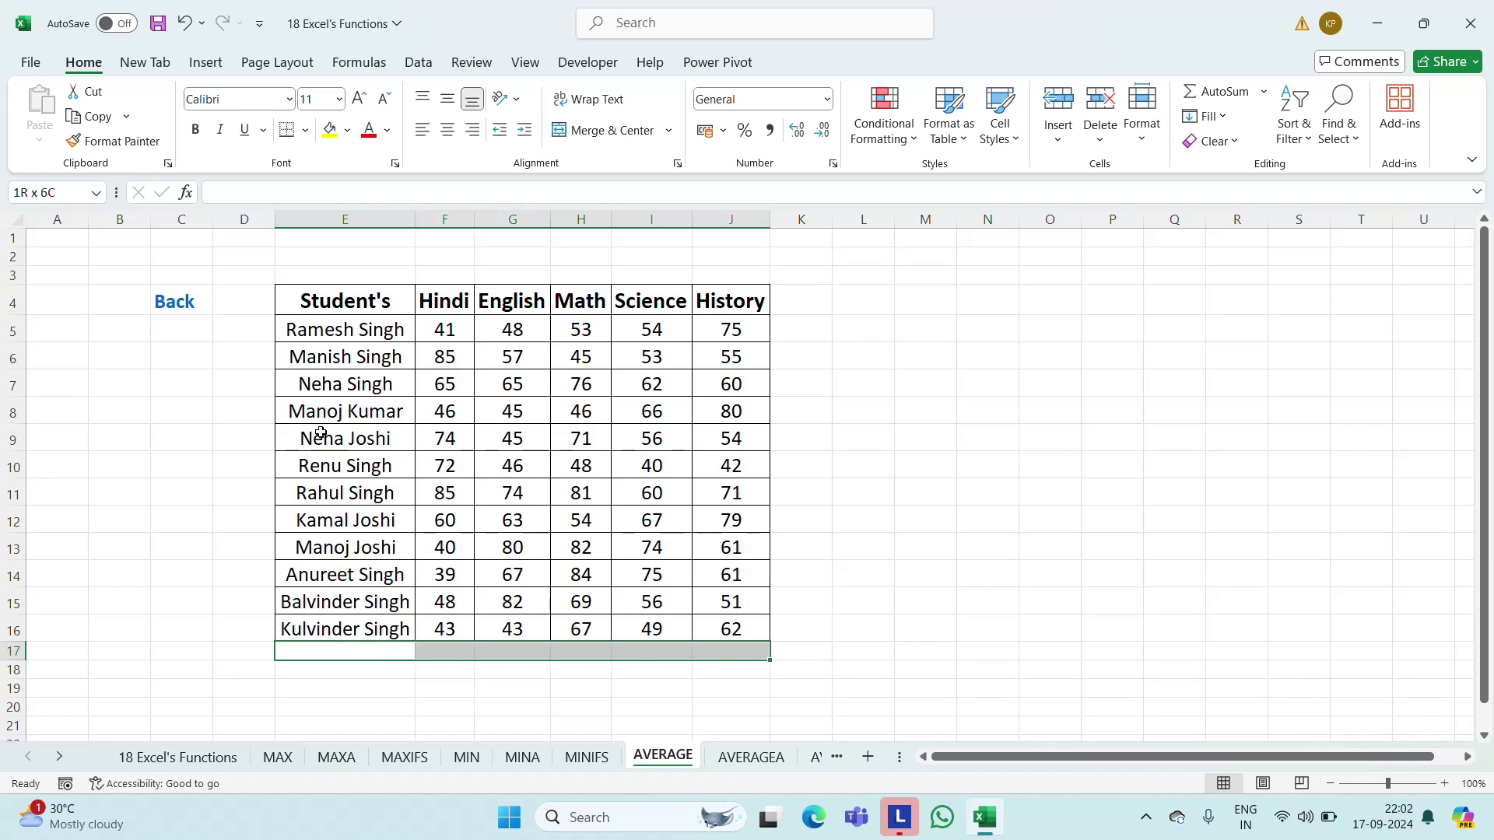
click(320, 99)
text(16)
key(Return)
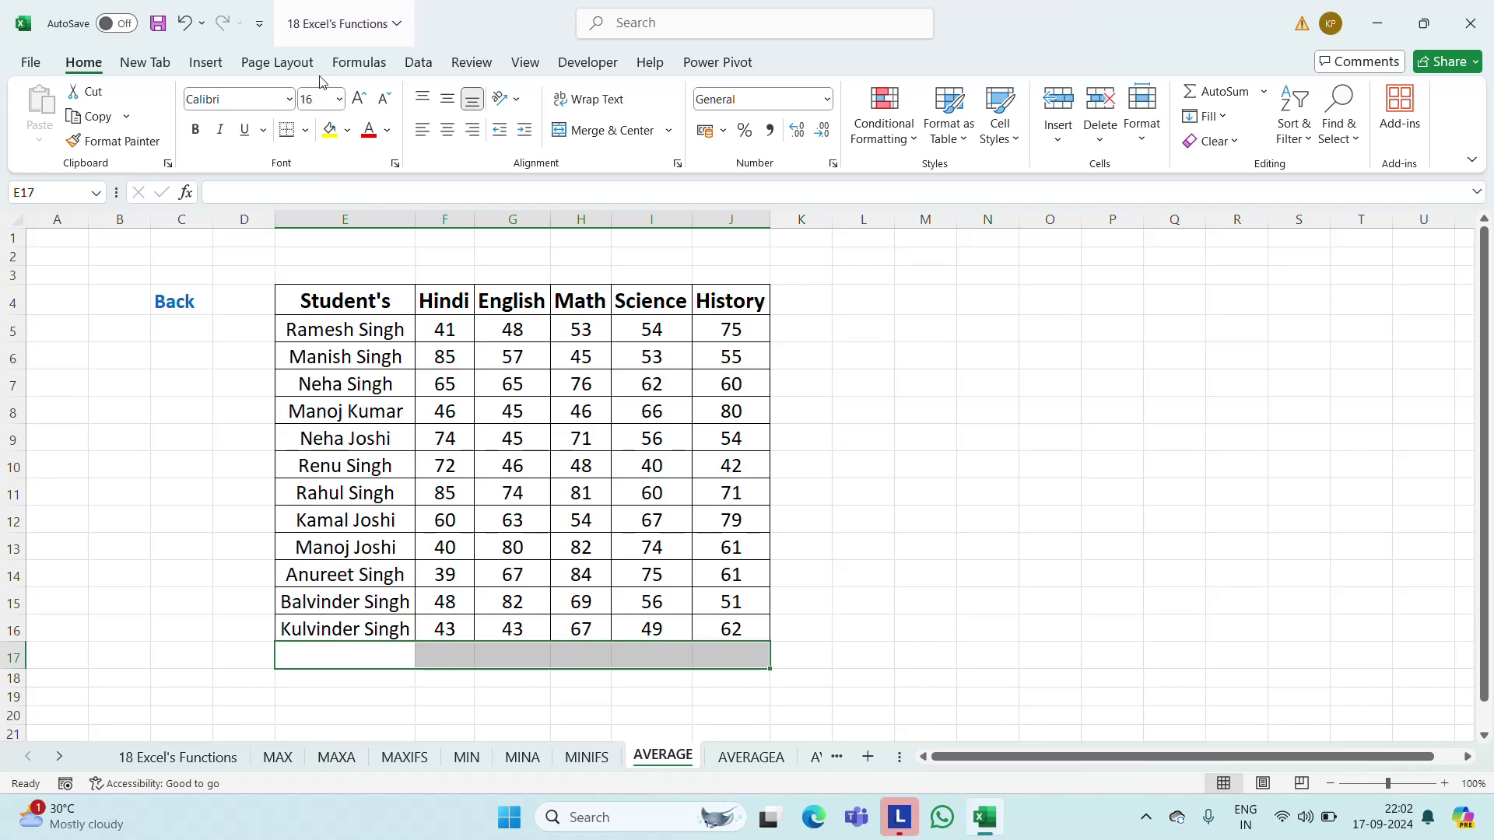
Calculate the average Hindi mark in F17 with =AVERAGE(F5:F16) and centre the cell's contents
click(452, 332)
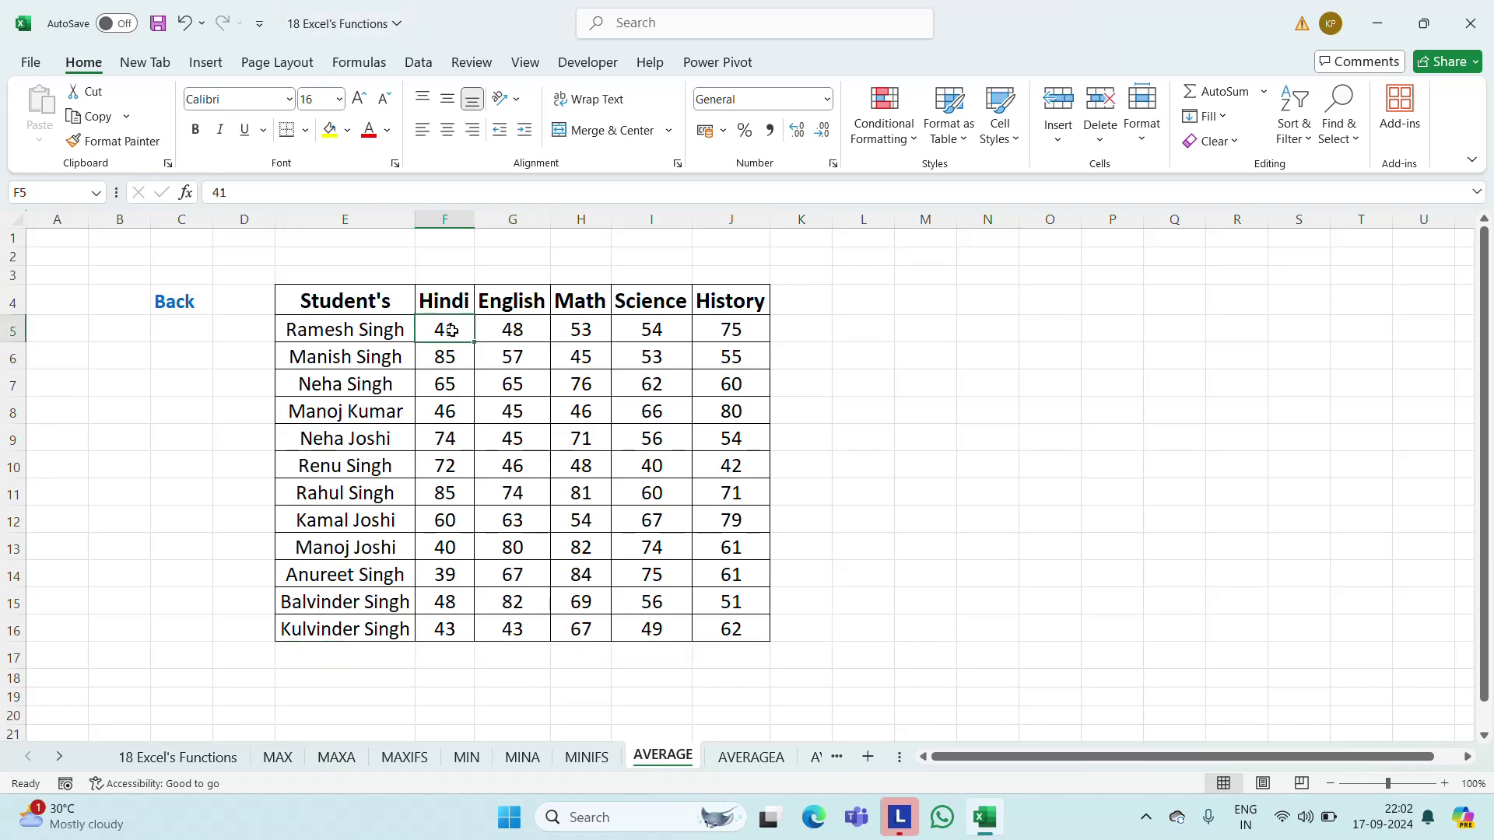
key(Down)
key(Down)
key(Down)
key(Down)
key(Down)
key(Down)
key(Down)
key(Down)
key(Down)
key(Down)
key(Down)
key(Down)
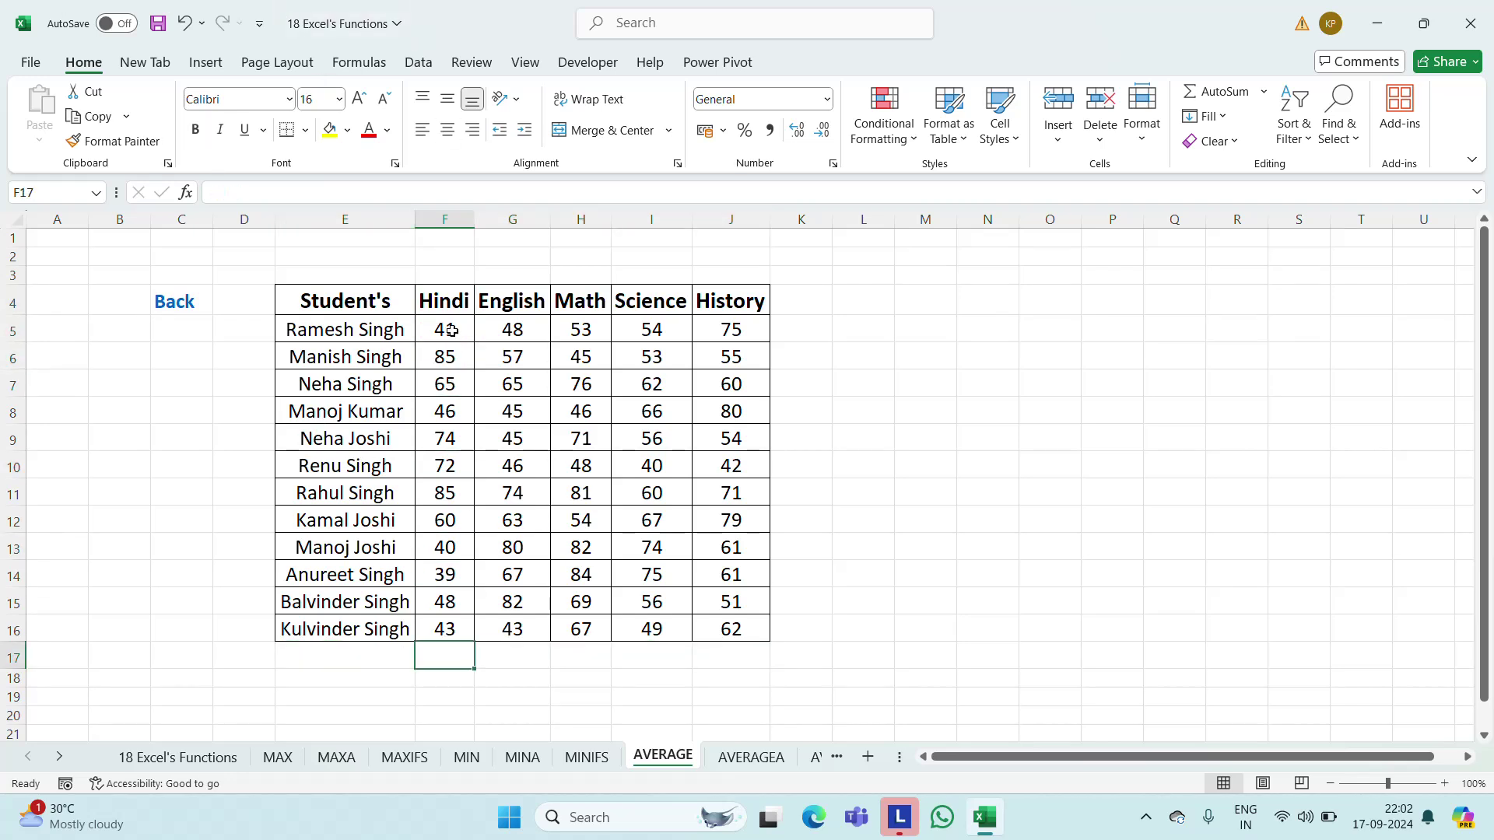
key(Left)
key(Right)
text(=ave)
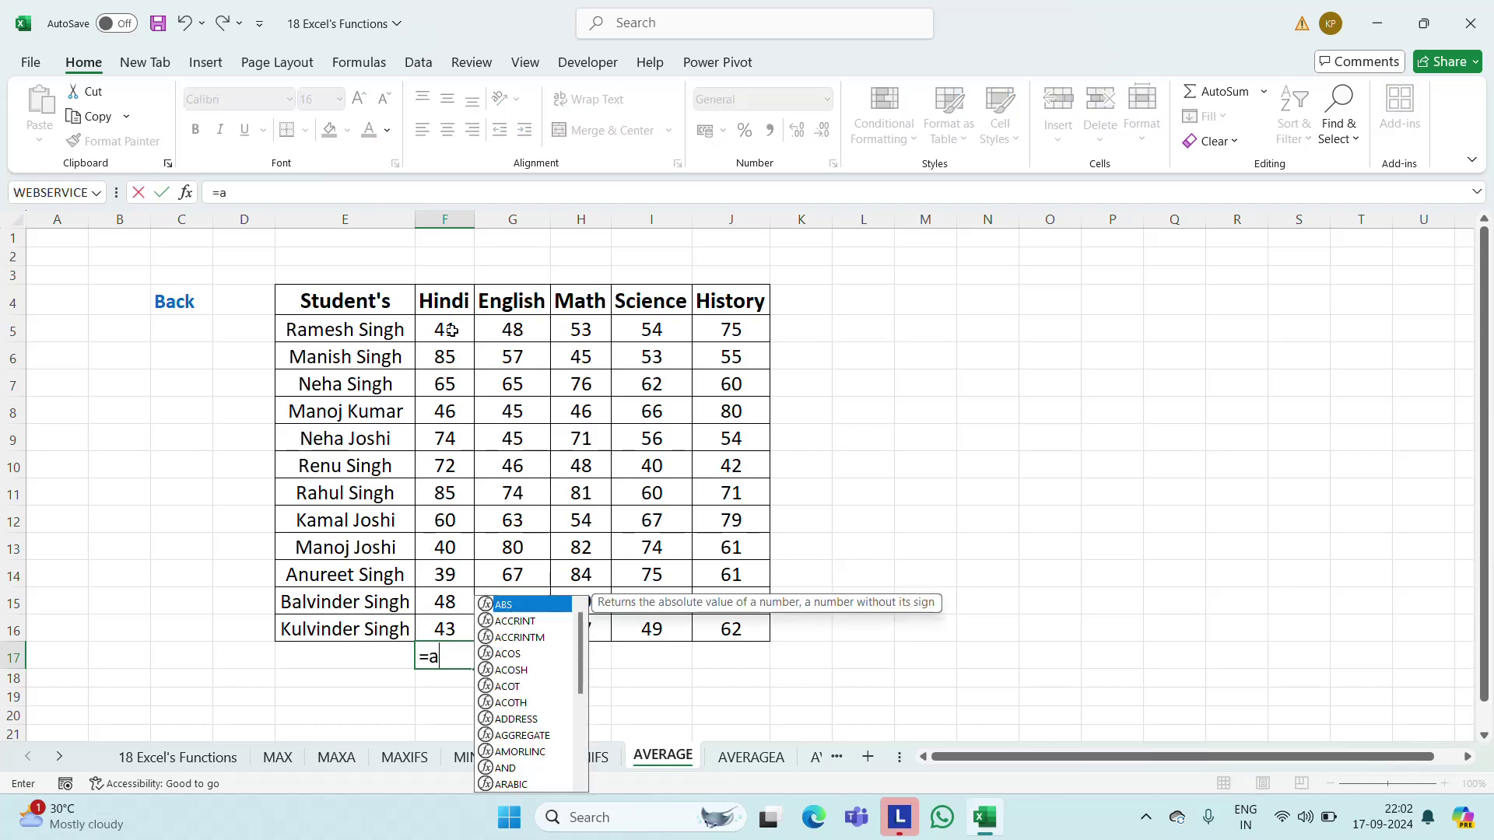
key(Down)
key(Tab)
key(Up)
key(Up)
key(Up)
key(Up)
key(Up)
key(Up)
key(Up)
key(Up)
key(Up)
key(Up)
key(Up)
key(Up)
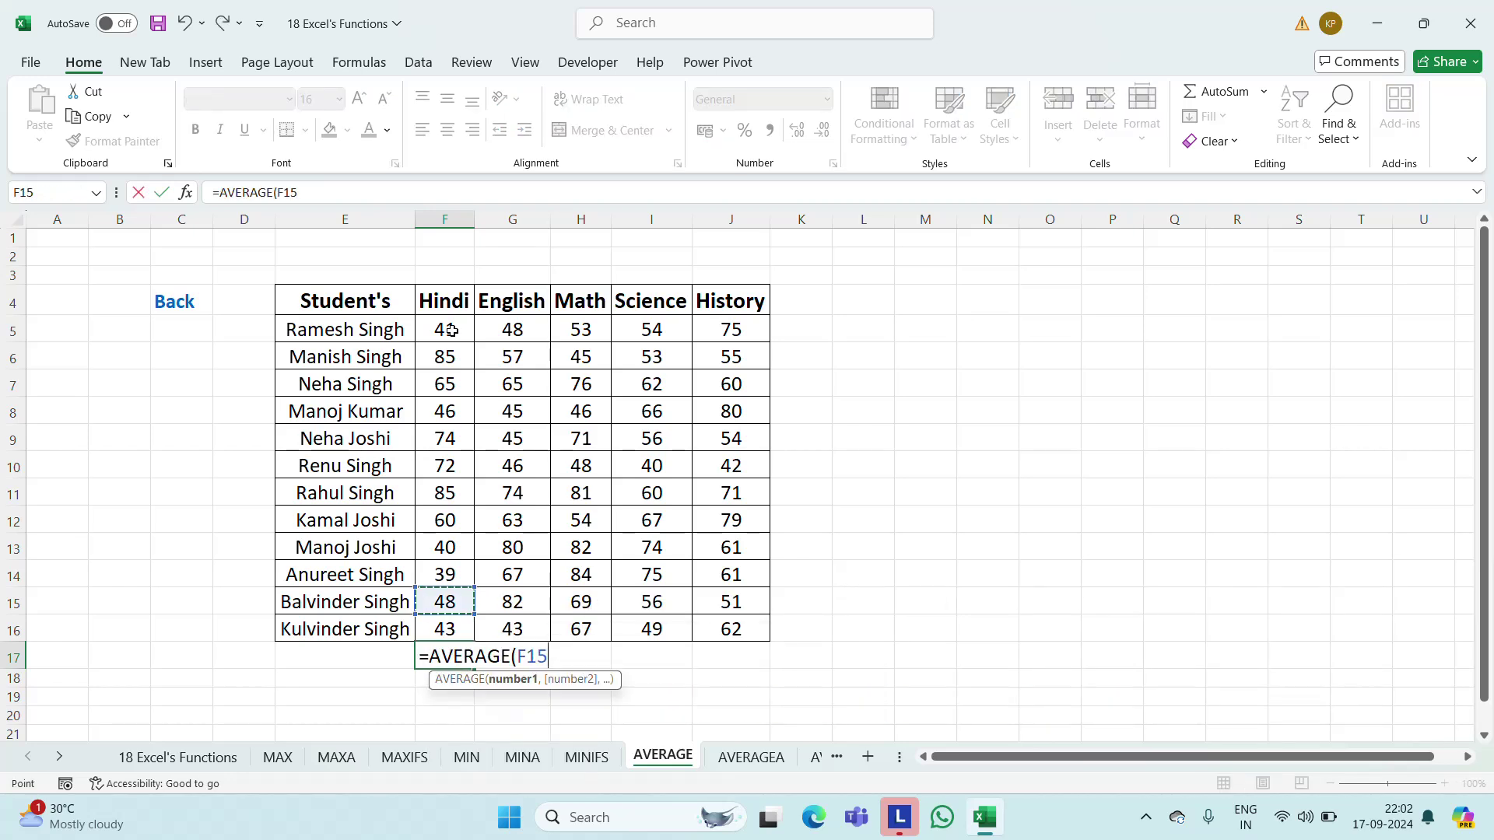
key(shift+Down)
key(shift+Down)
key(shift+Down)
key(shift+Down)
key(shift+Down)
key(shift+Down)
key(shift+Down)
key(shift+Down)
key(shift+Down)
key(shift+Down)
key(shift+Down)
key(Return)
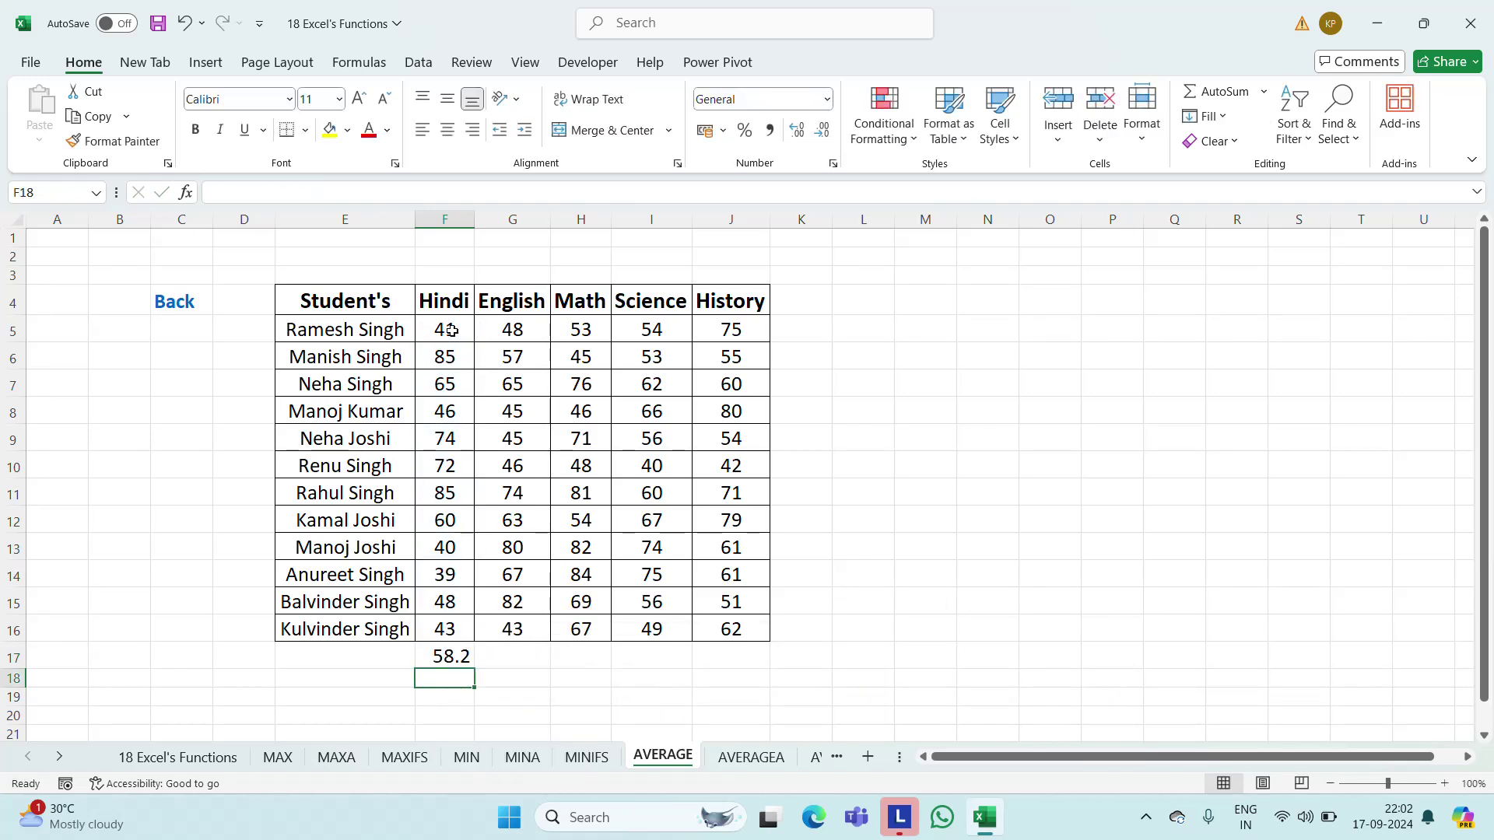
key(Up)
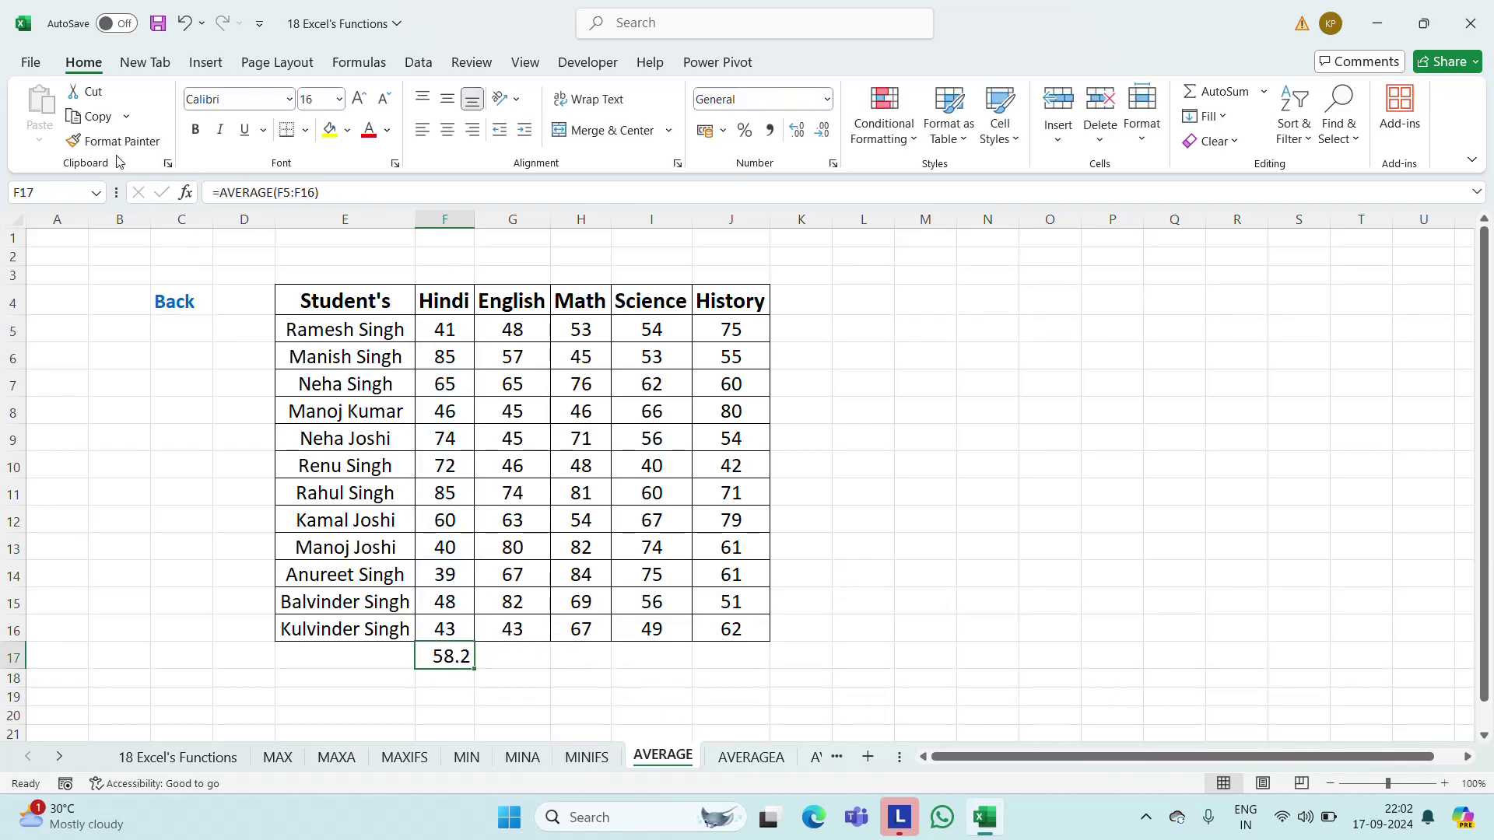
click(447, 130)
Check the average of the Hindi marks F5:F16 in the status bar's statistics
click(455, 336)
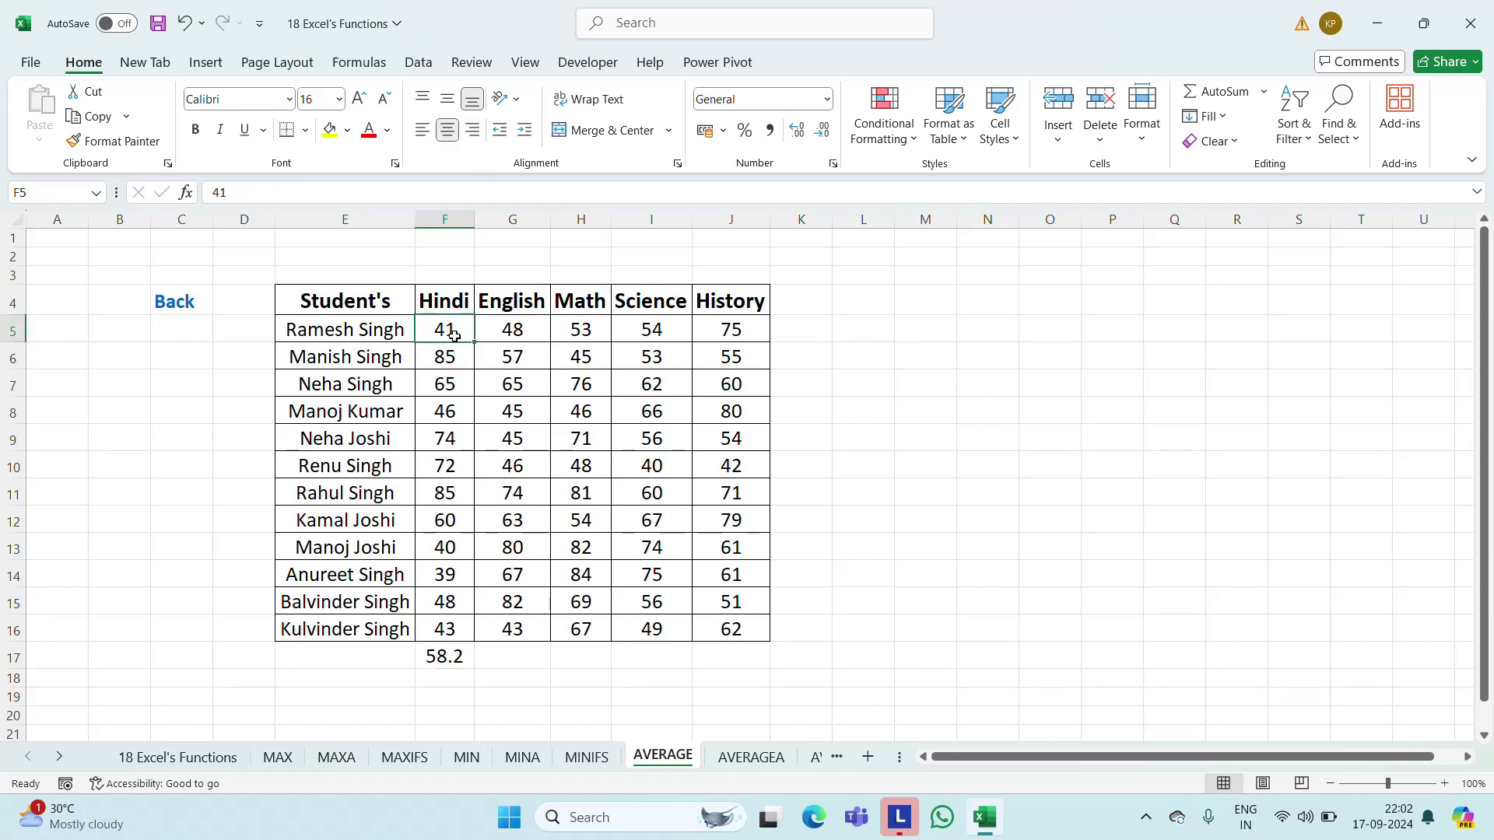
key(shift+Down)
key(shift+Down)
key(shift+Down)
key(shift+Down)
key(shift+Down)
key(shift+Down)
key(shift+Down)
key(shift+Down)
key(shift+Down)
key(shift+Down)
key(shift+Down)
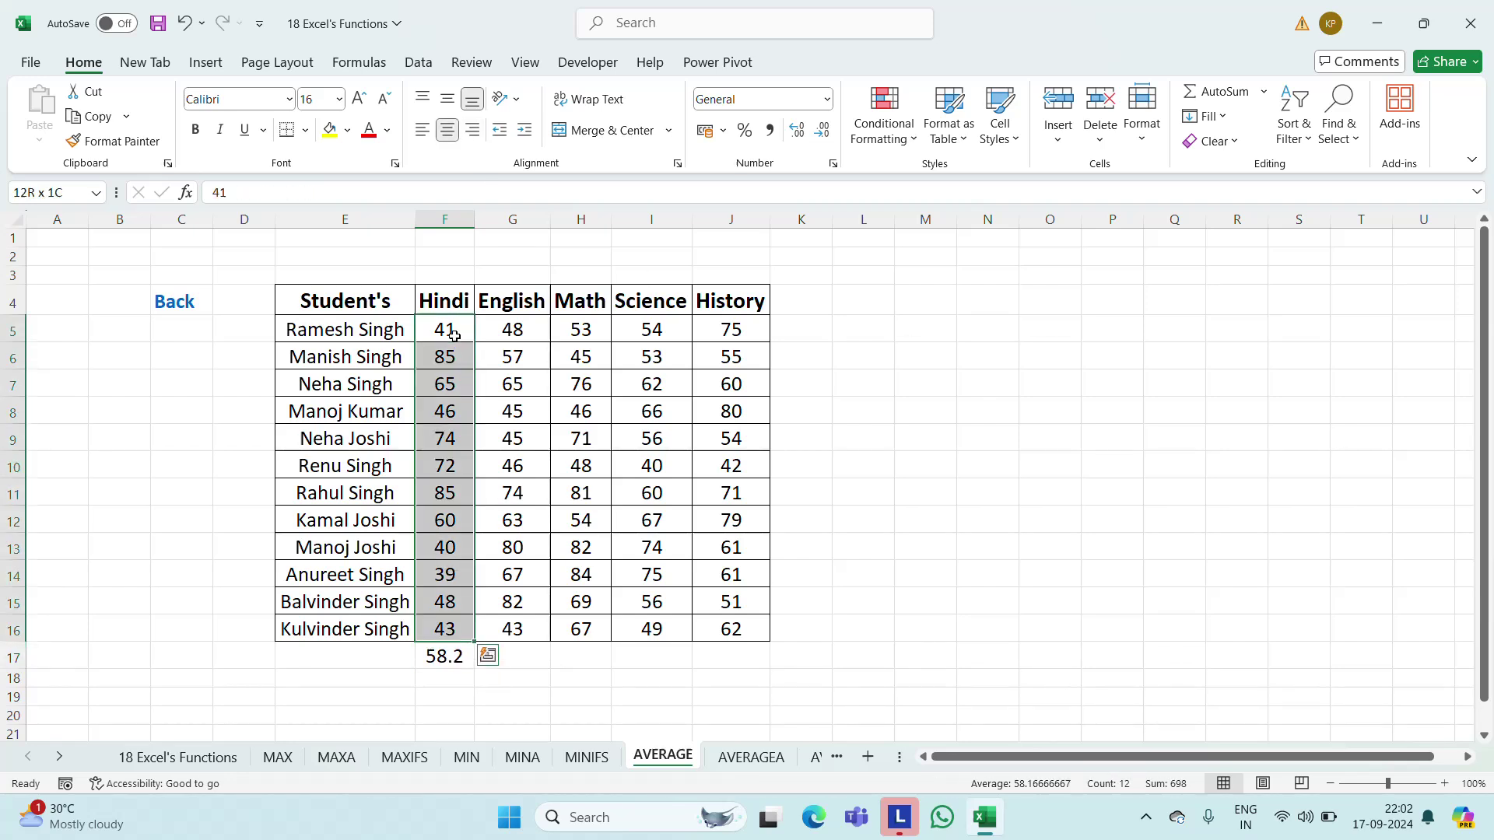
right_click(1156, 789)
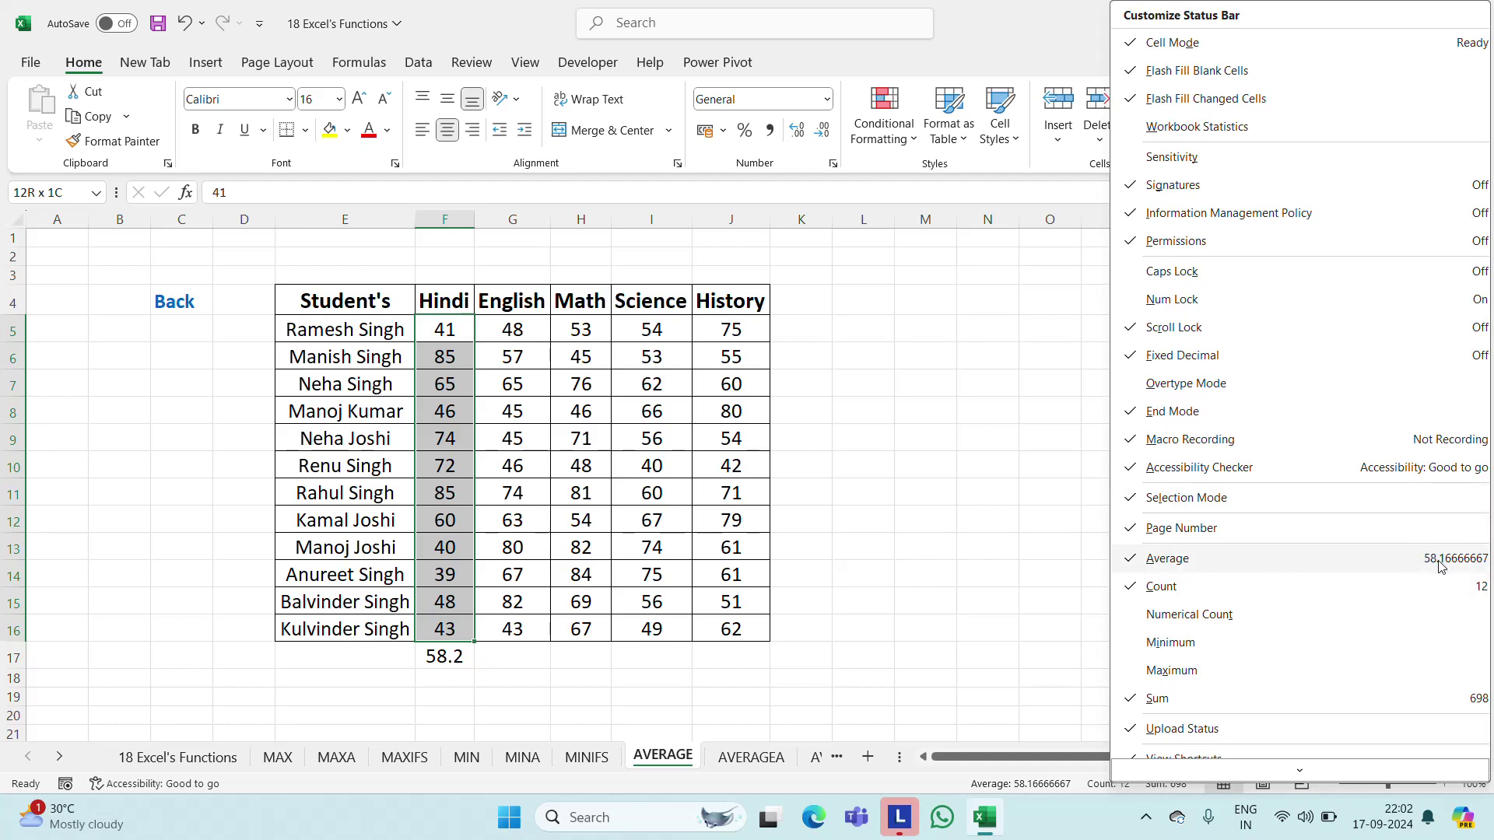
click(656, 436)
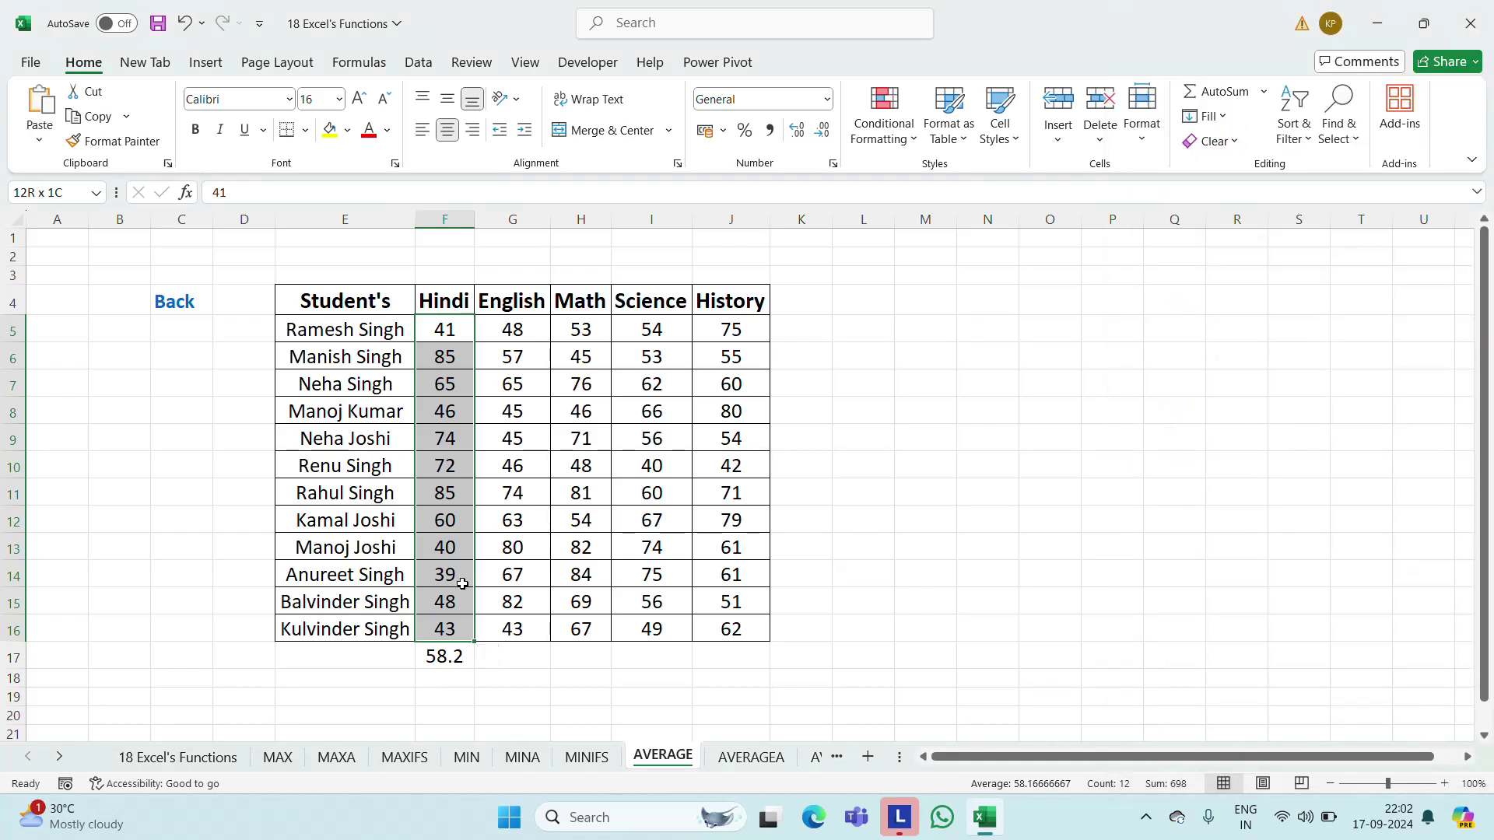
Copy the AVERAGE formula from F17 to G17:J17 for the English, Math, Science and History marks
click(441, 656)
key(ctrl+c)
key(Right)
key(shift+Right)
key(shift+Right)
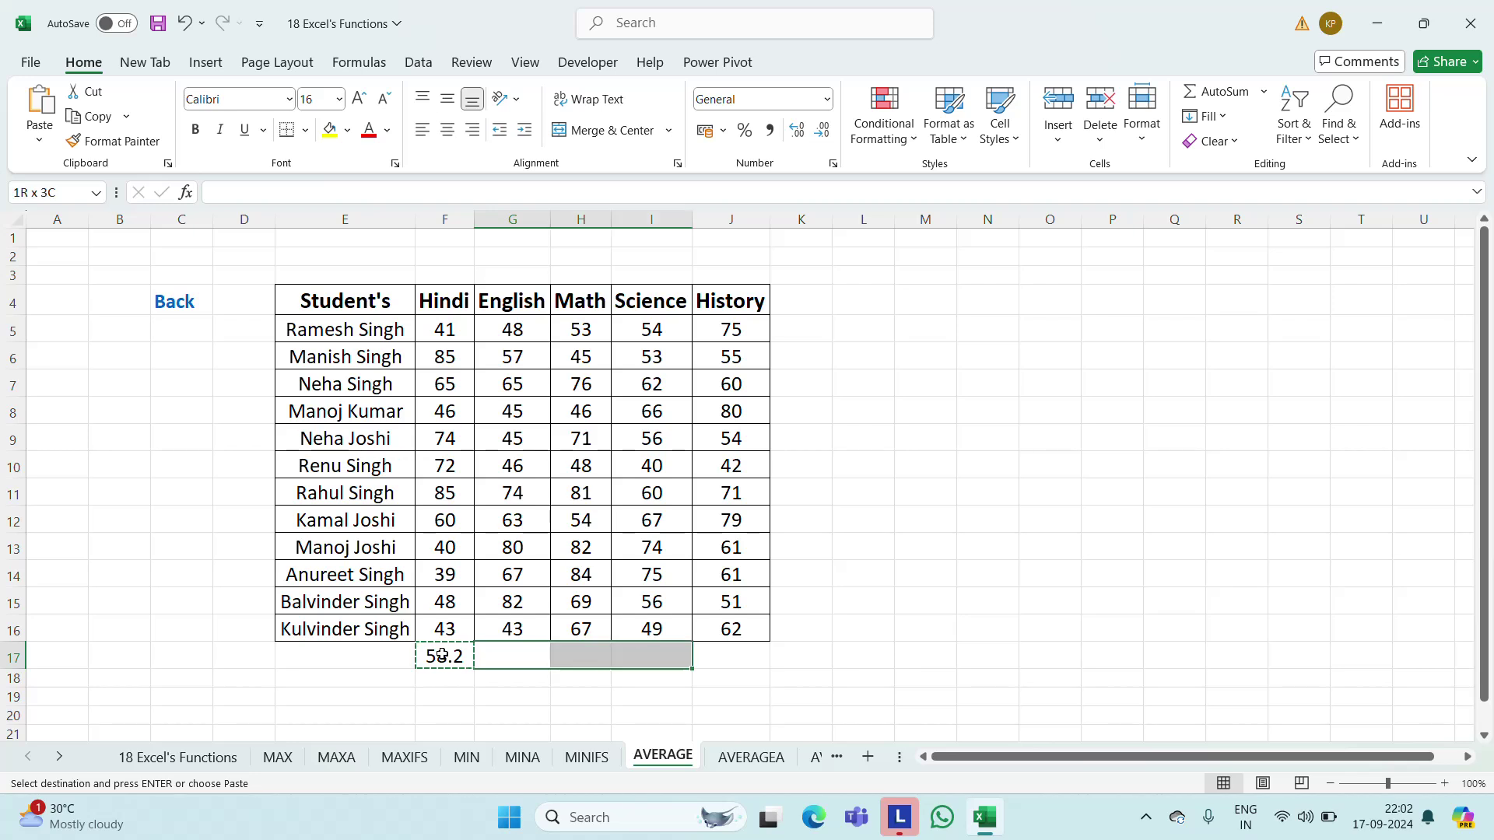
key(shift+Right)
key(ctrl+v)
key(Escape)
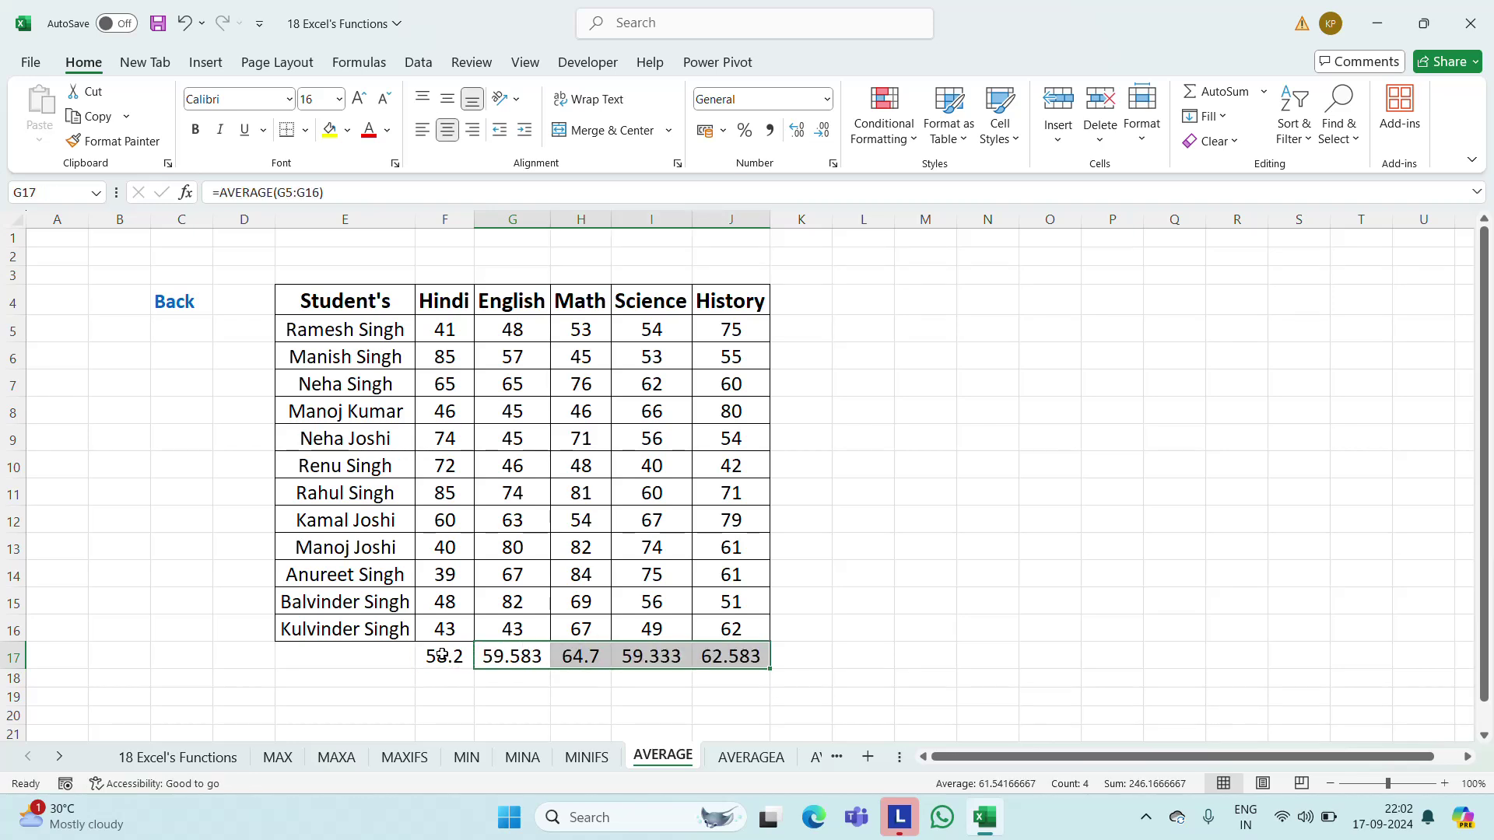
click(442, 658)
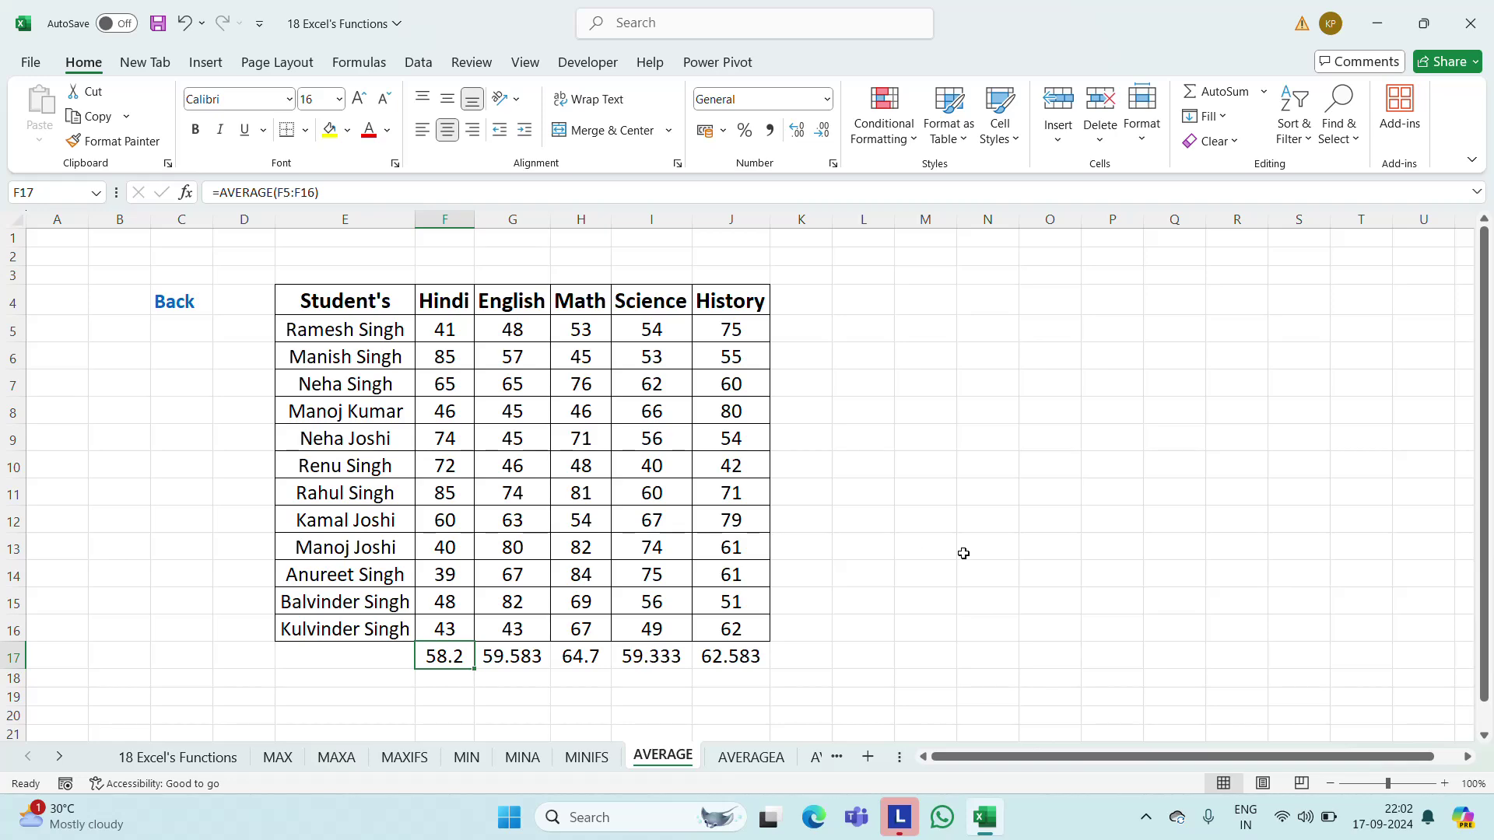
Open the AVERAGEA sheet and set the font size of the empty row F17:K17 below the marks table to 16
click(744, 759)
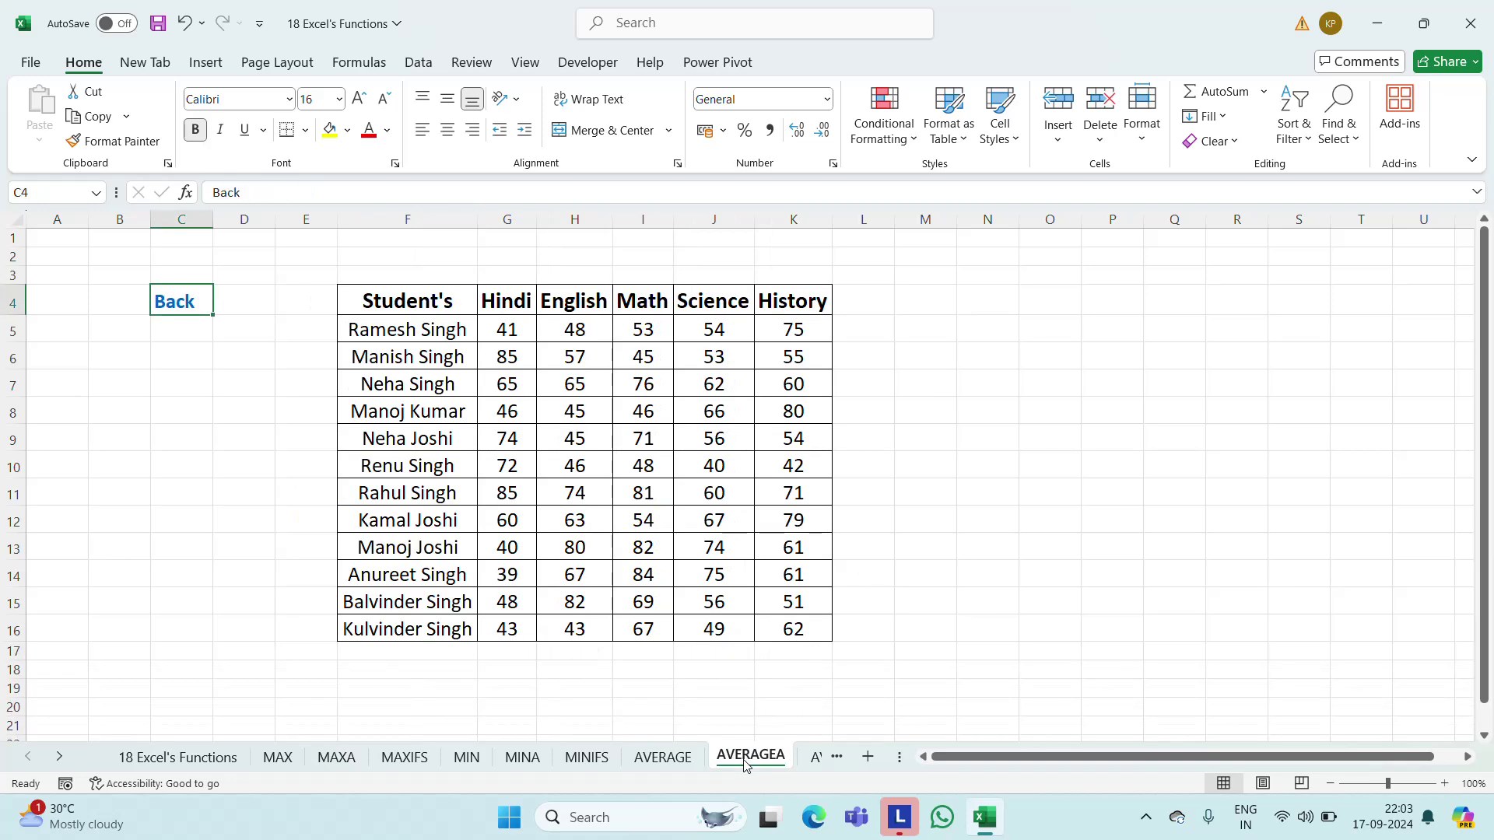
click(412, 652)
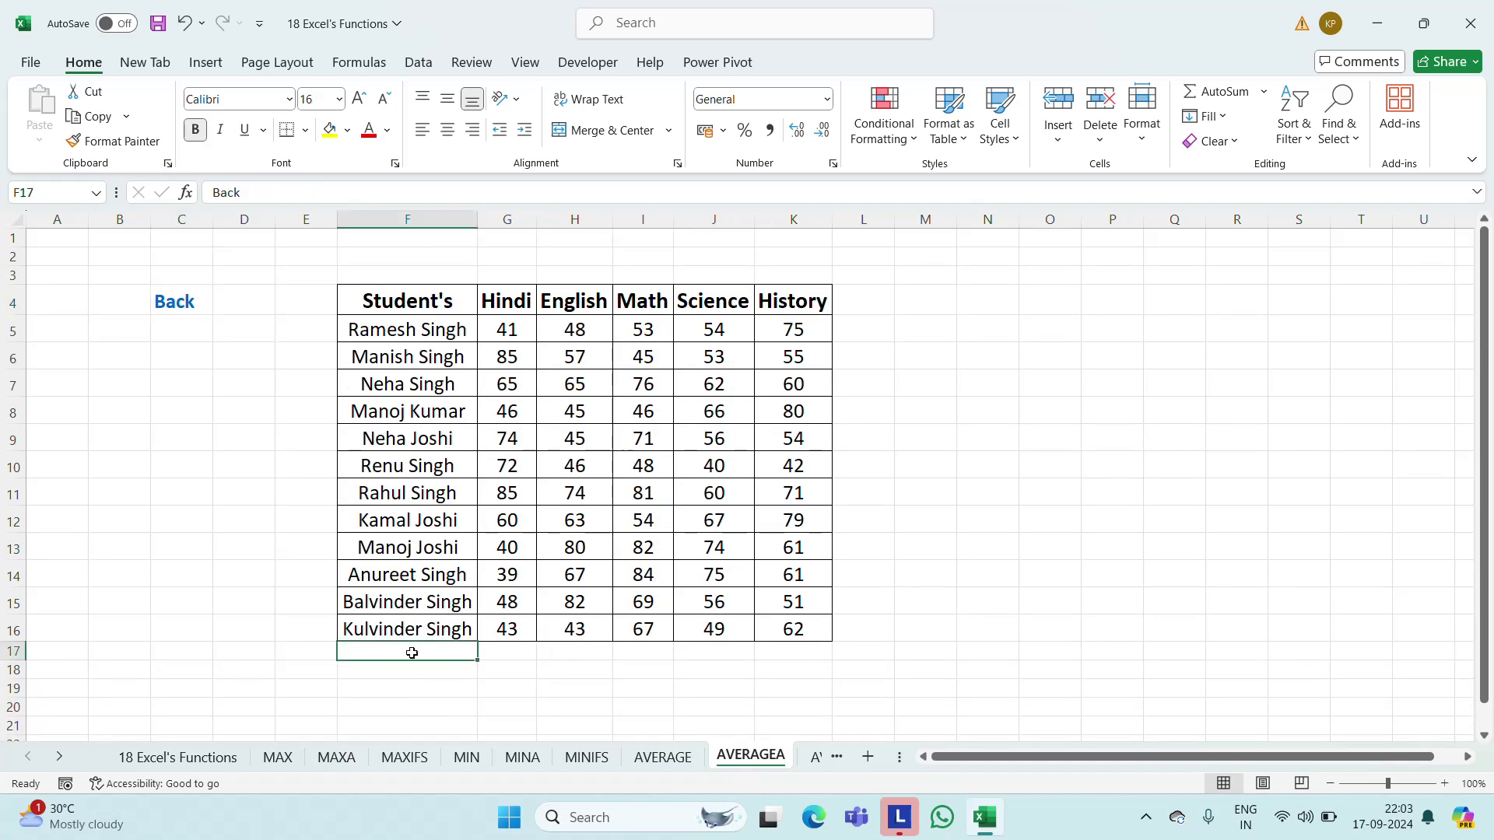
key(shift+Right)
key(shift+Right)
key(shift+Right)
key(shift+Right)
key(shift+Right)
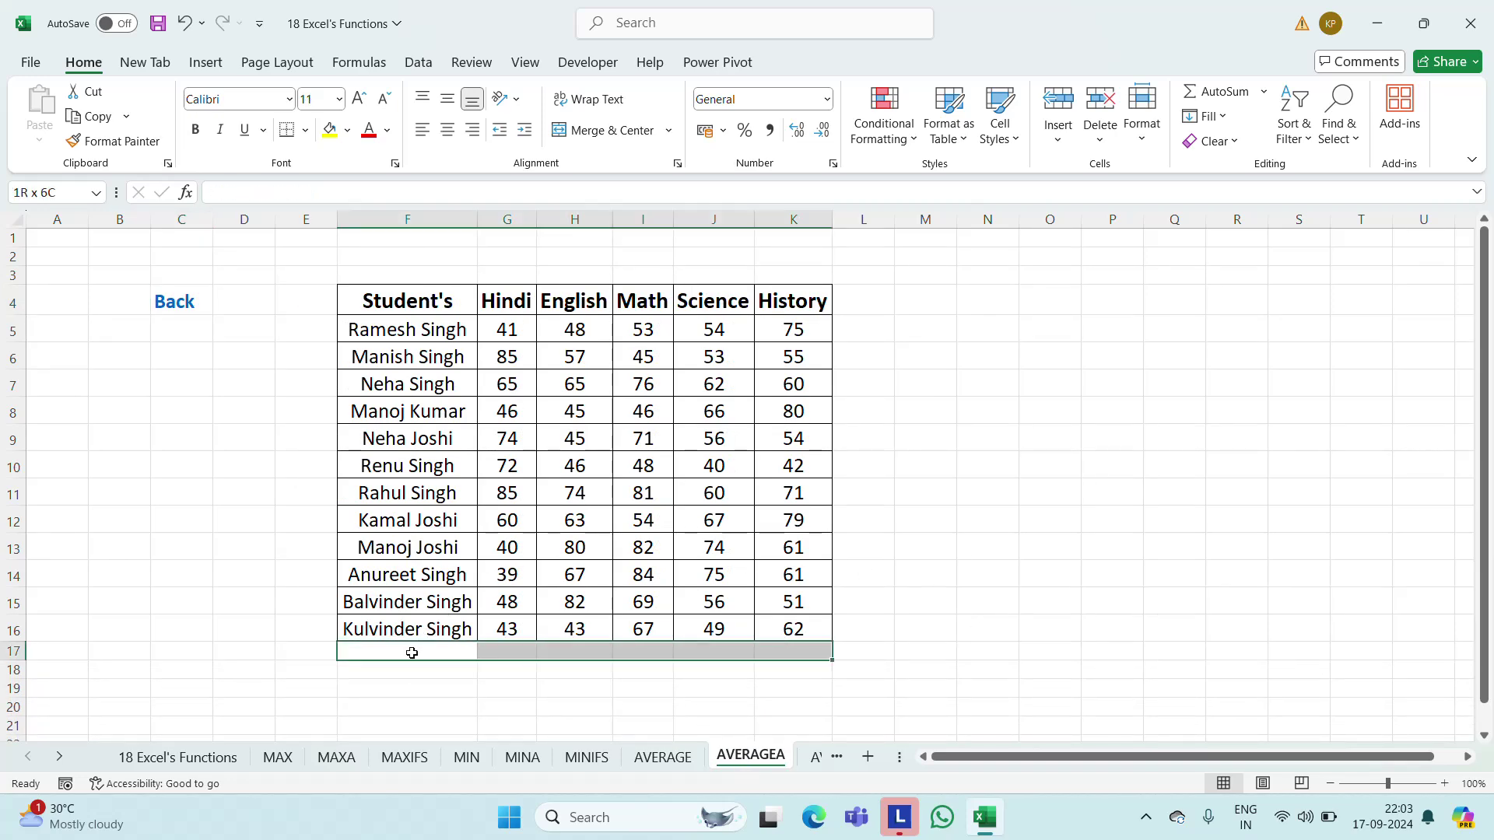
click(327, 95)
text(16)
key(Return)
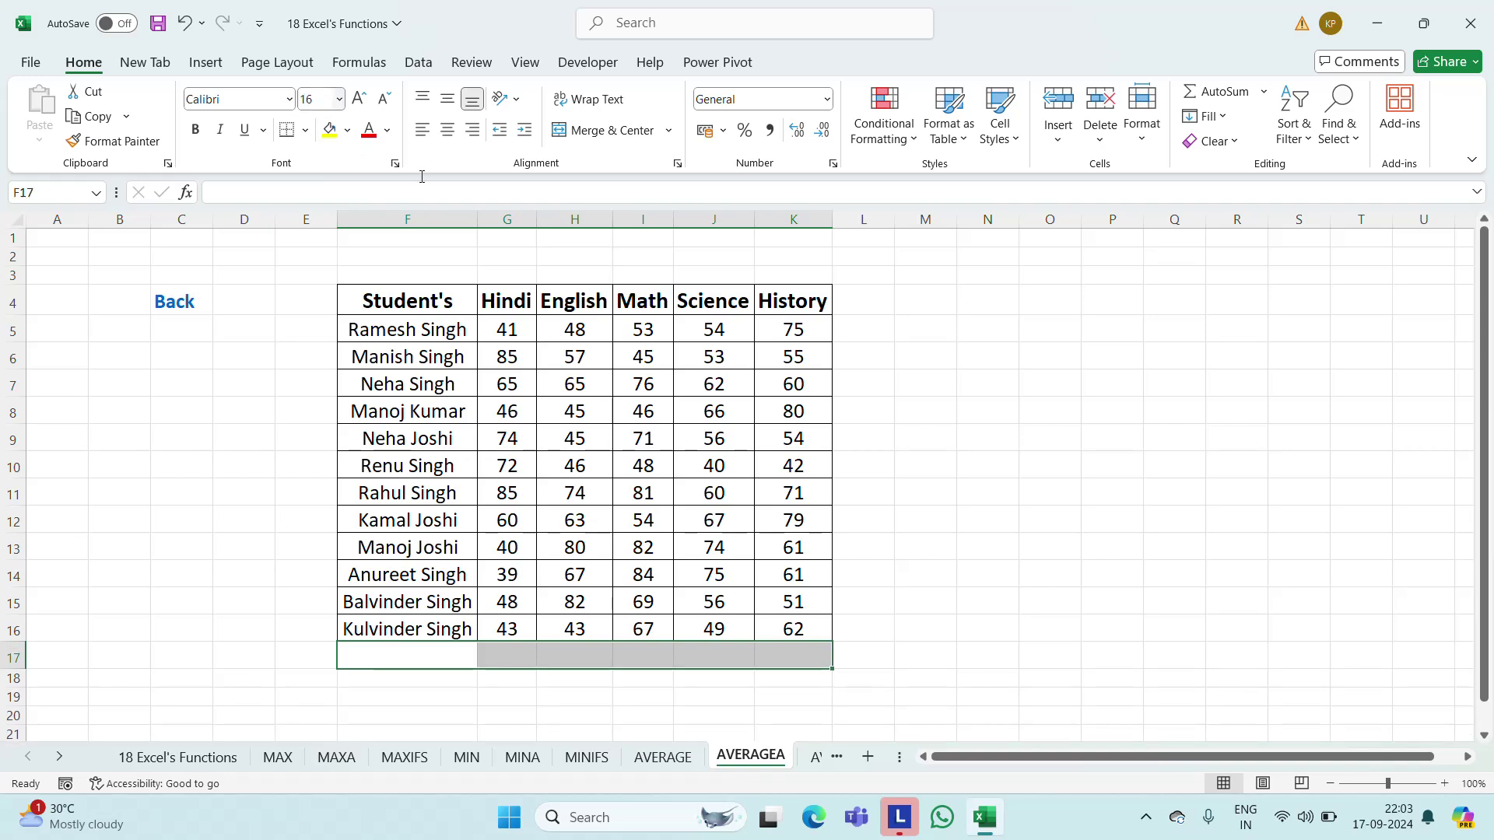
Calculate the average Hindi mark in G17 with =AVERAGEA(G5:G16)
click(511, 655)
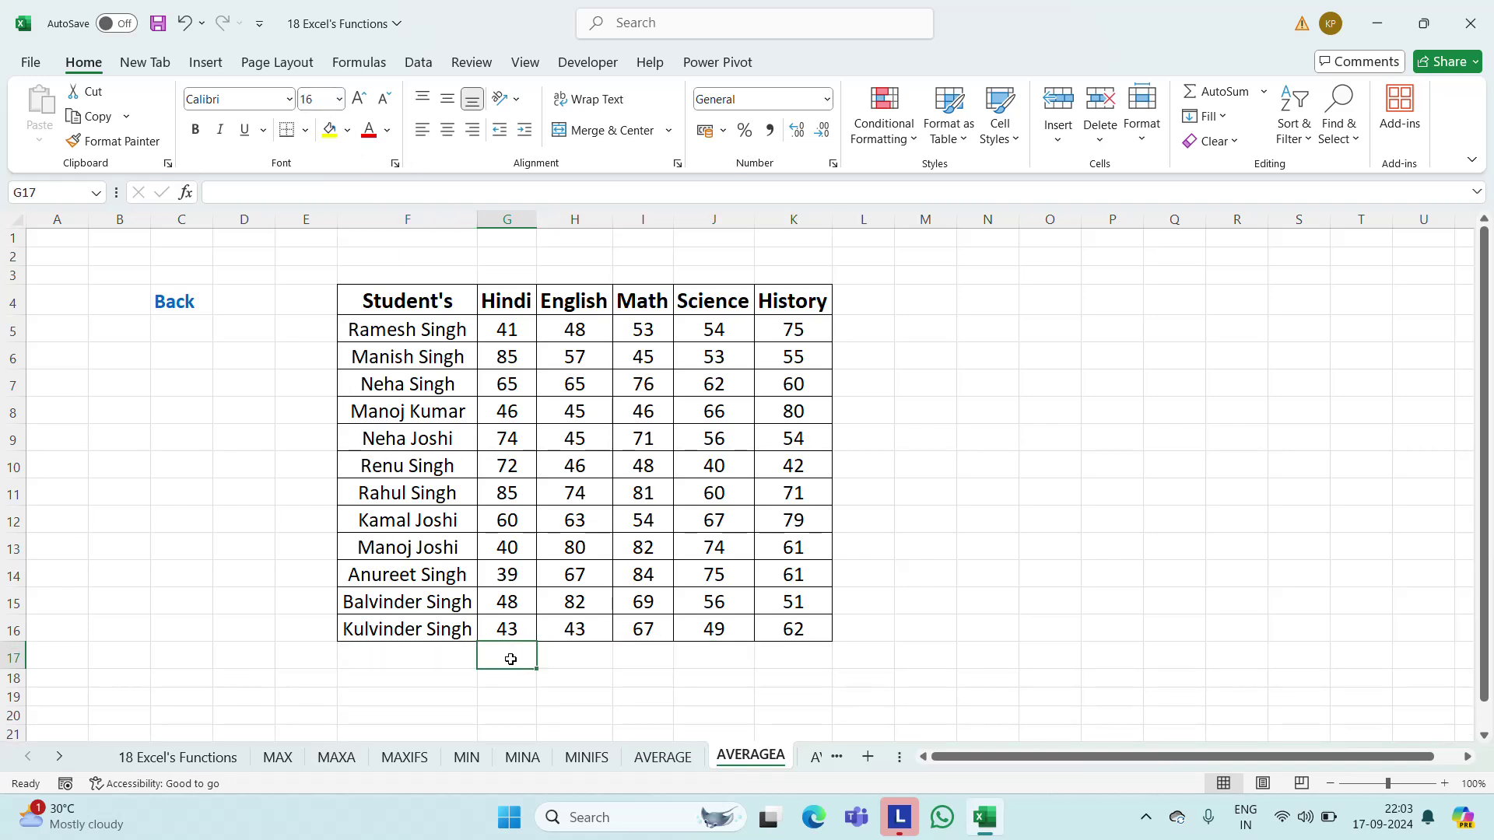
text(=ave)
key(Down)
key(Down)
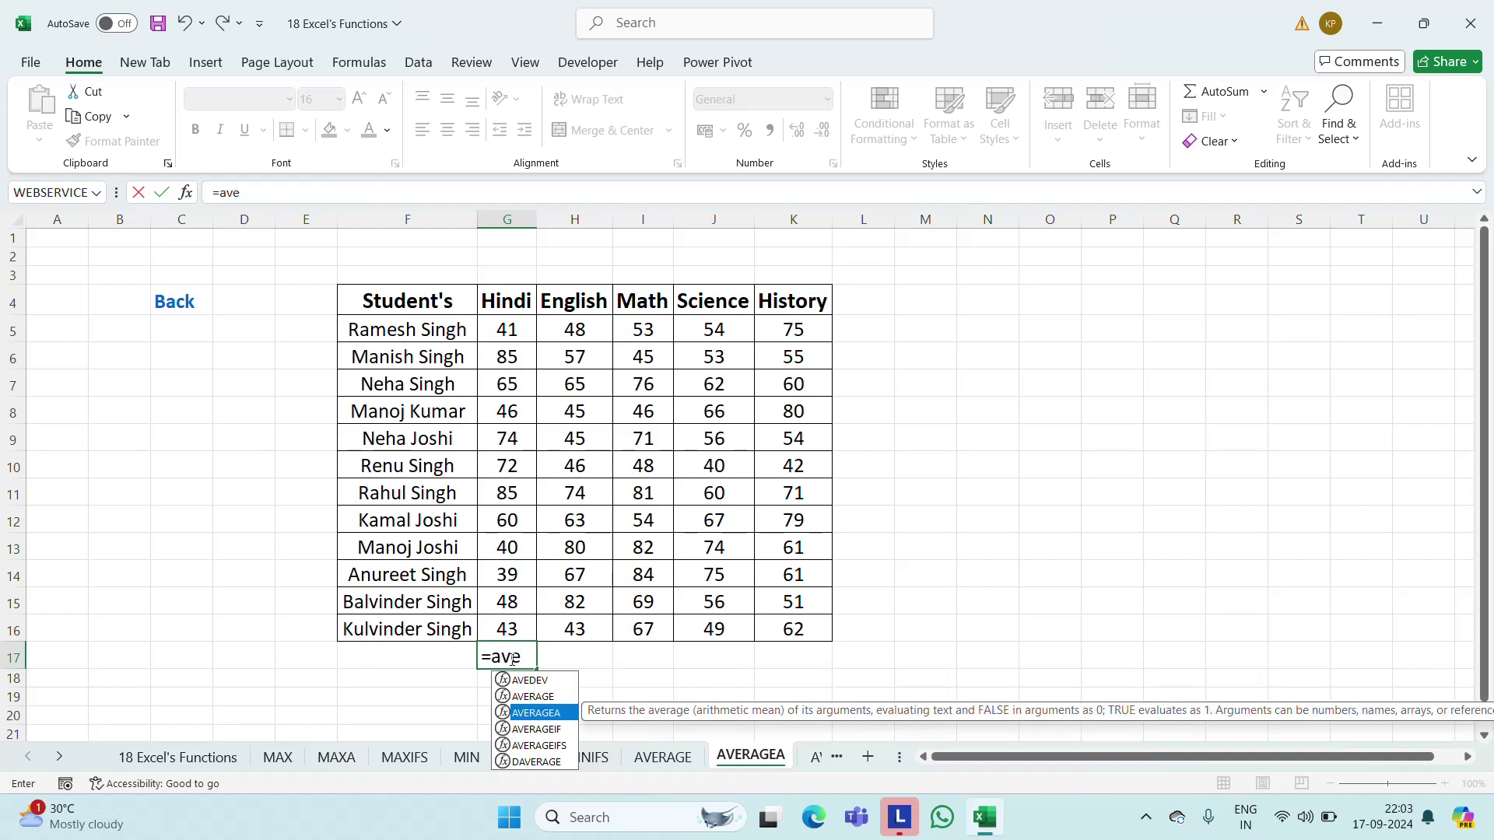
key(Tab)
key(Up)
key(Up)
key(Up)
key(Up)
key(Up)
key(Up)
key(Up)
key(Up)
key(Up)
key(Up)
key(Up)
key(Up)
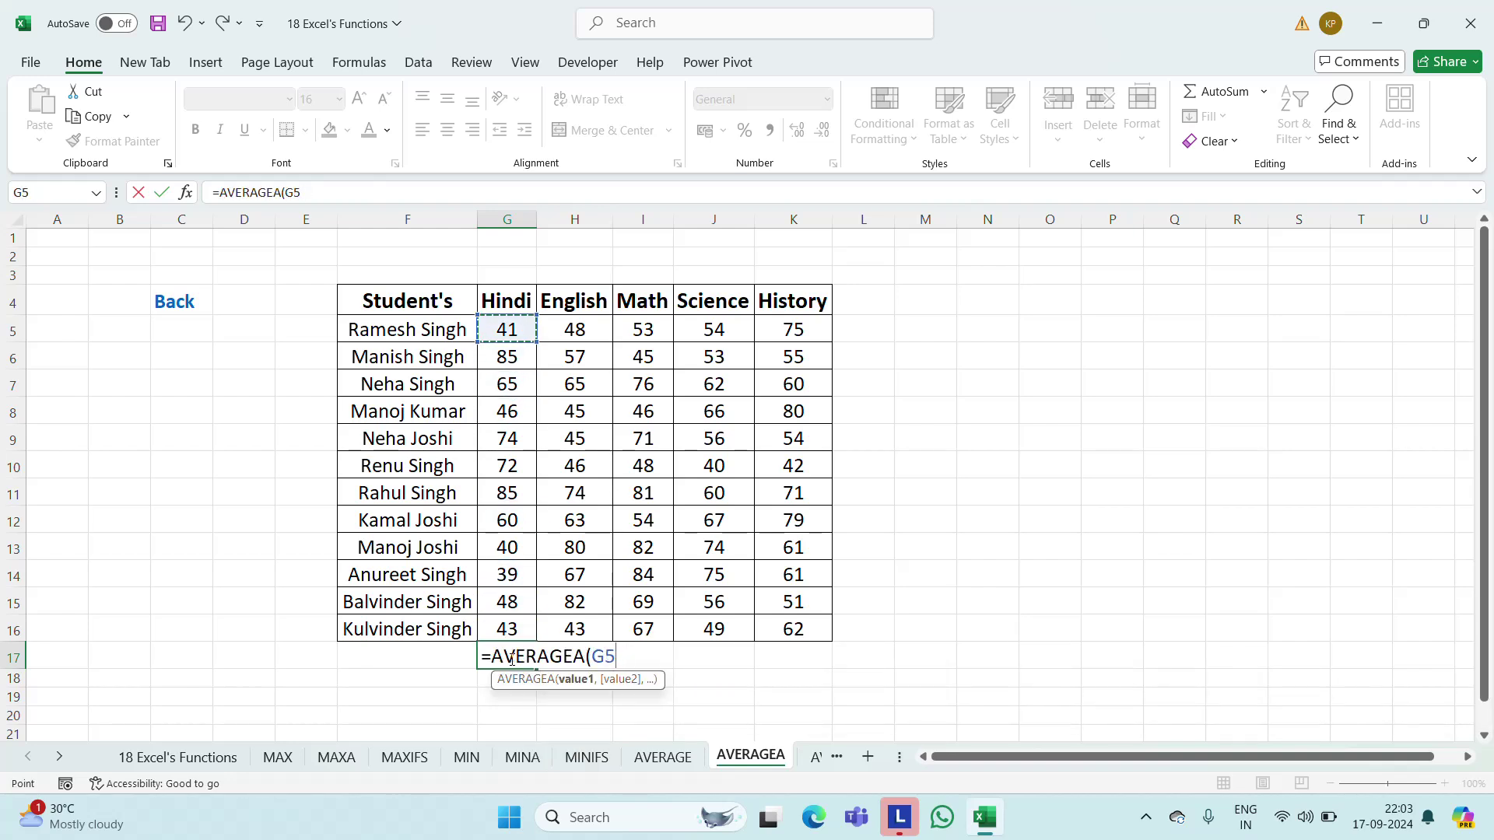
key(ctrl+shift+Down)
key(Return)
Copy the AVERAGEA formula across G17:K17 and make the averages bold
key(ctrl+c)
key(shift+Right)
key(shift+Right)
key(shift+Right)
key(shift+Right)
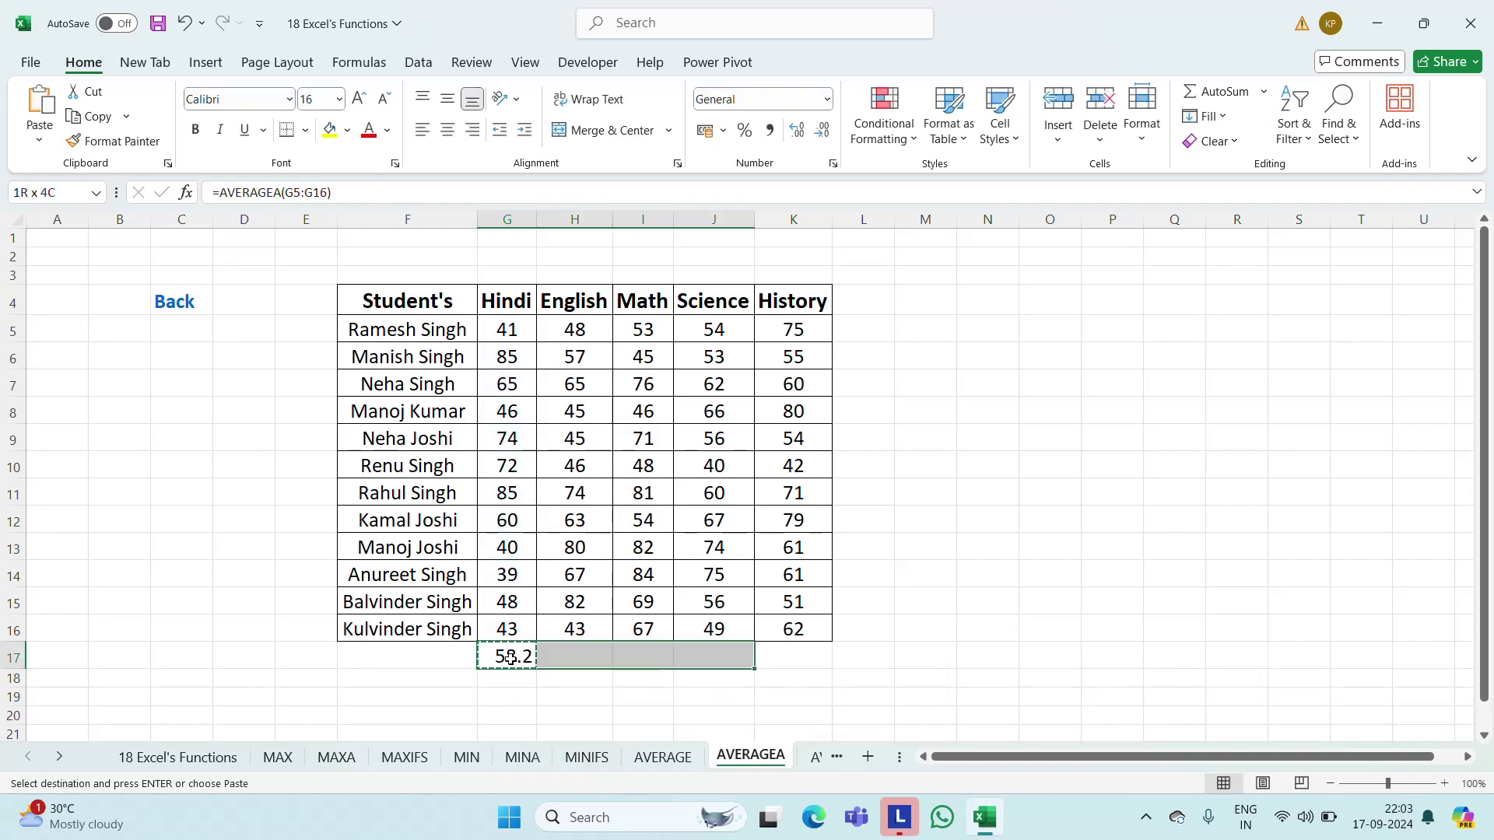
key(ctrl+v)
key(Escape)
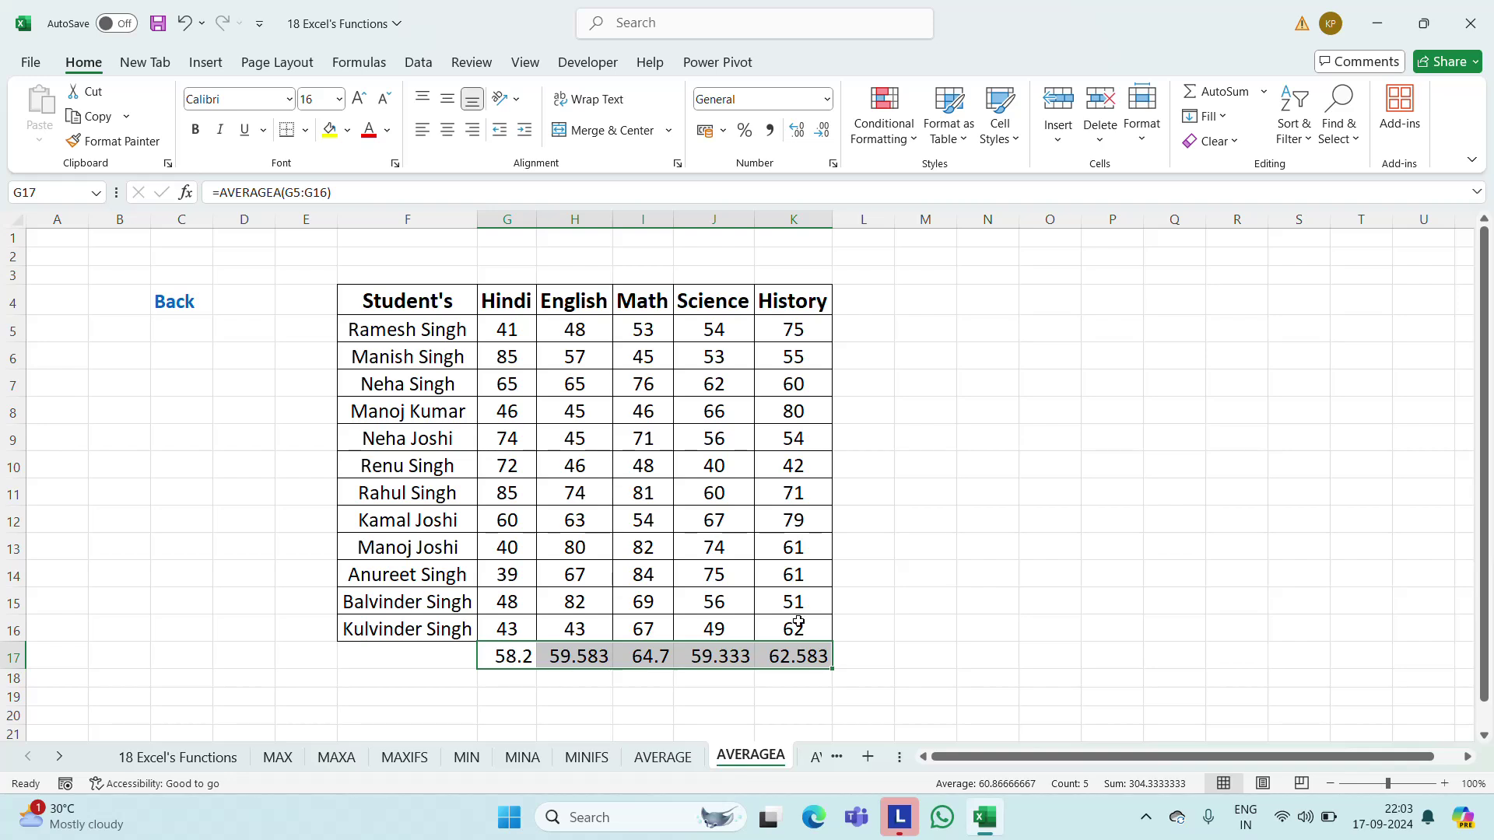
click(195, 130)
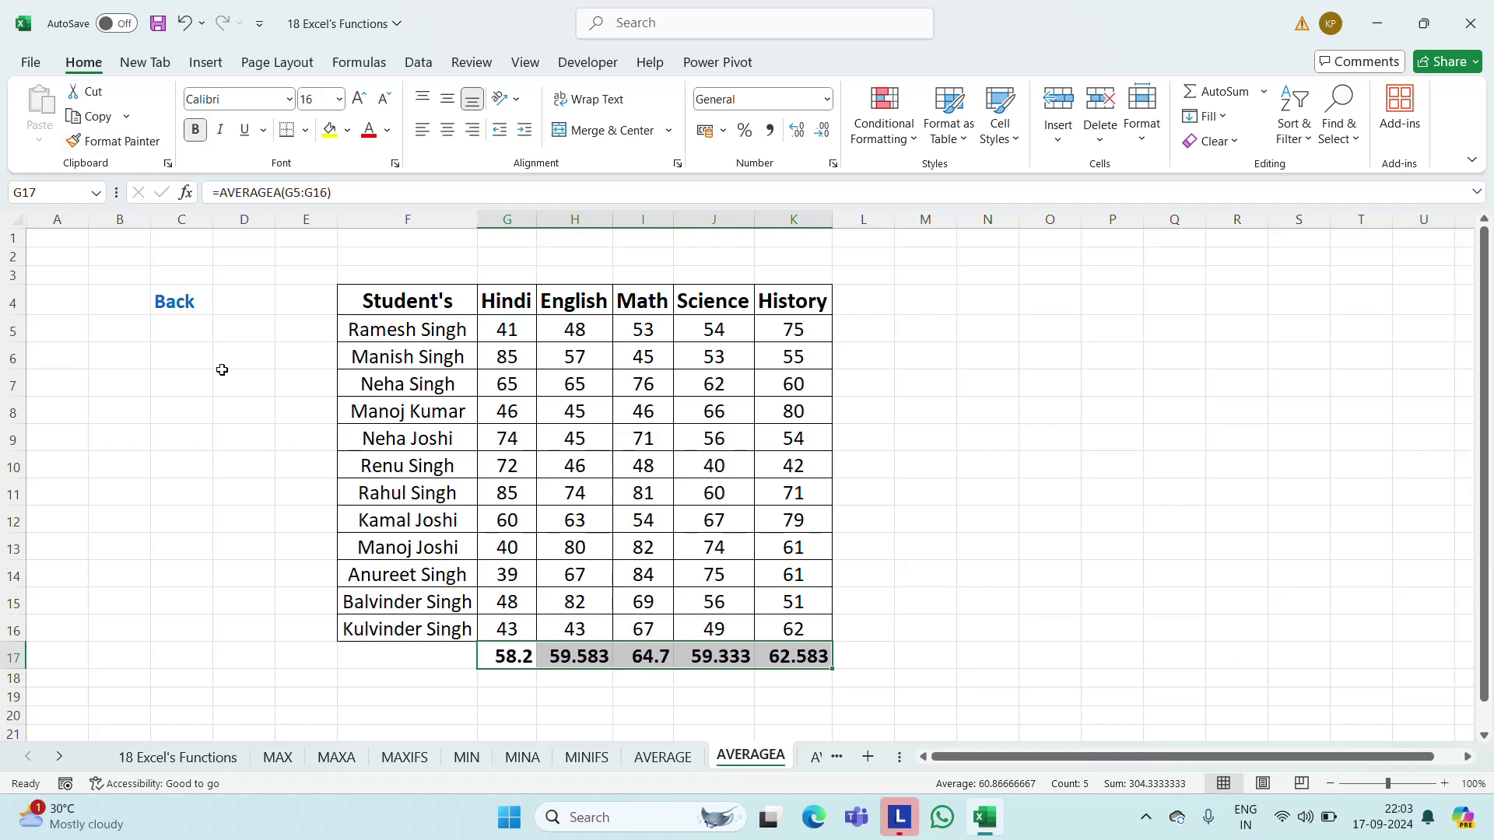
Check the AVERAGEA formulas in row 17 below the marks table
click(411, 666)
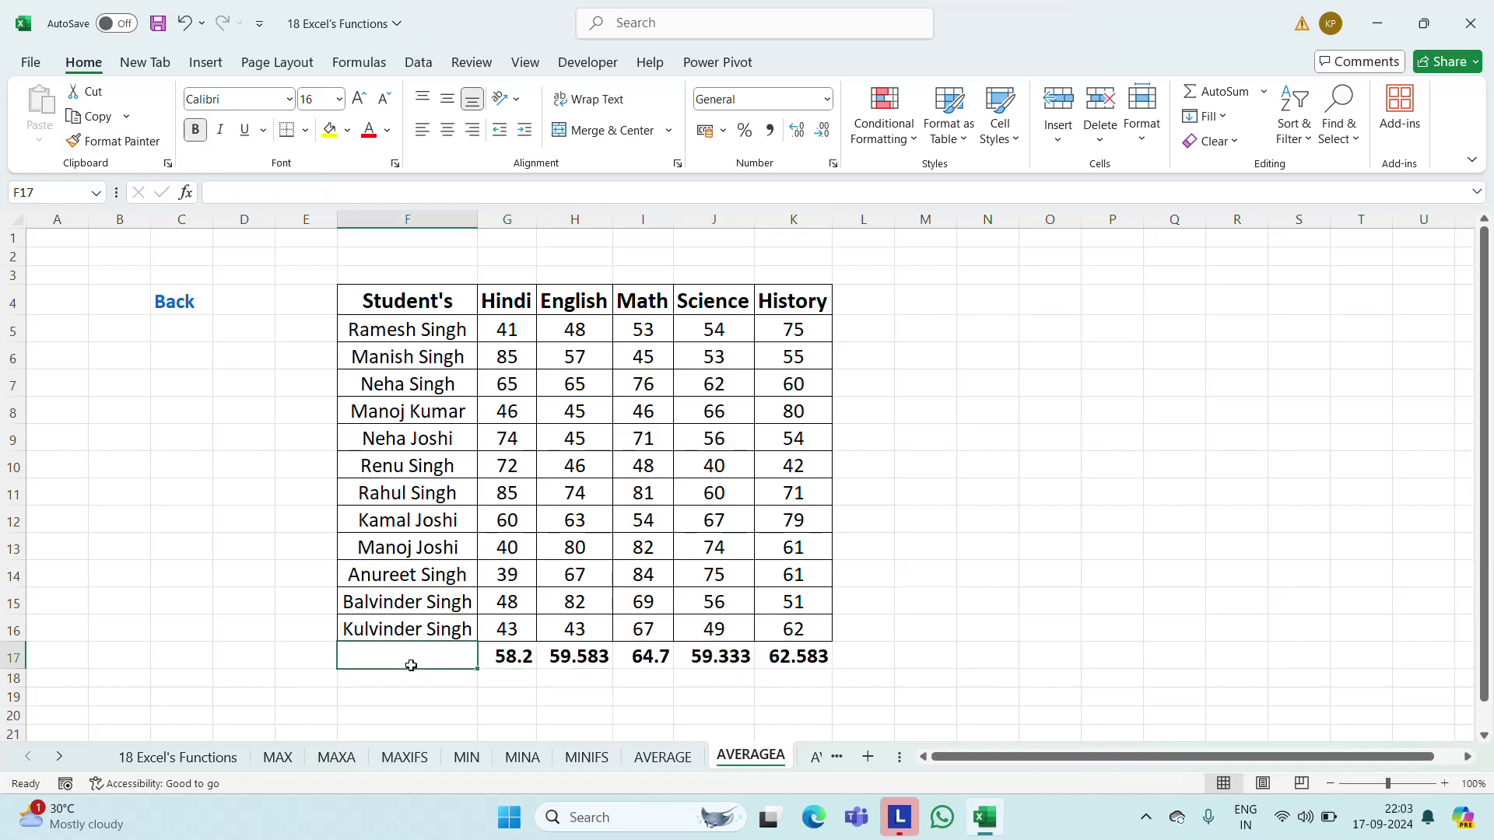
key(Right)
key(Right)
key(Right)
key(Left)
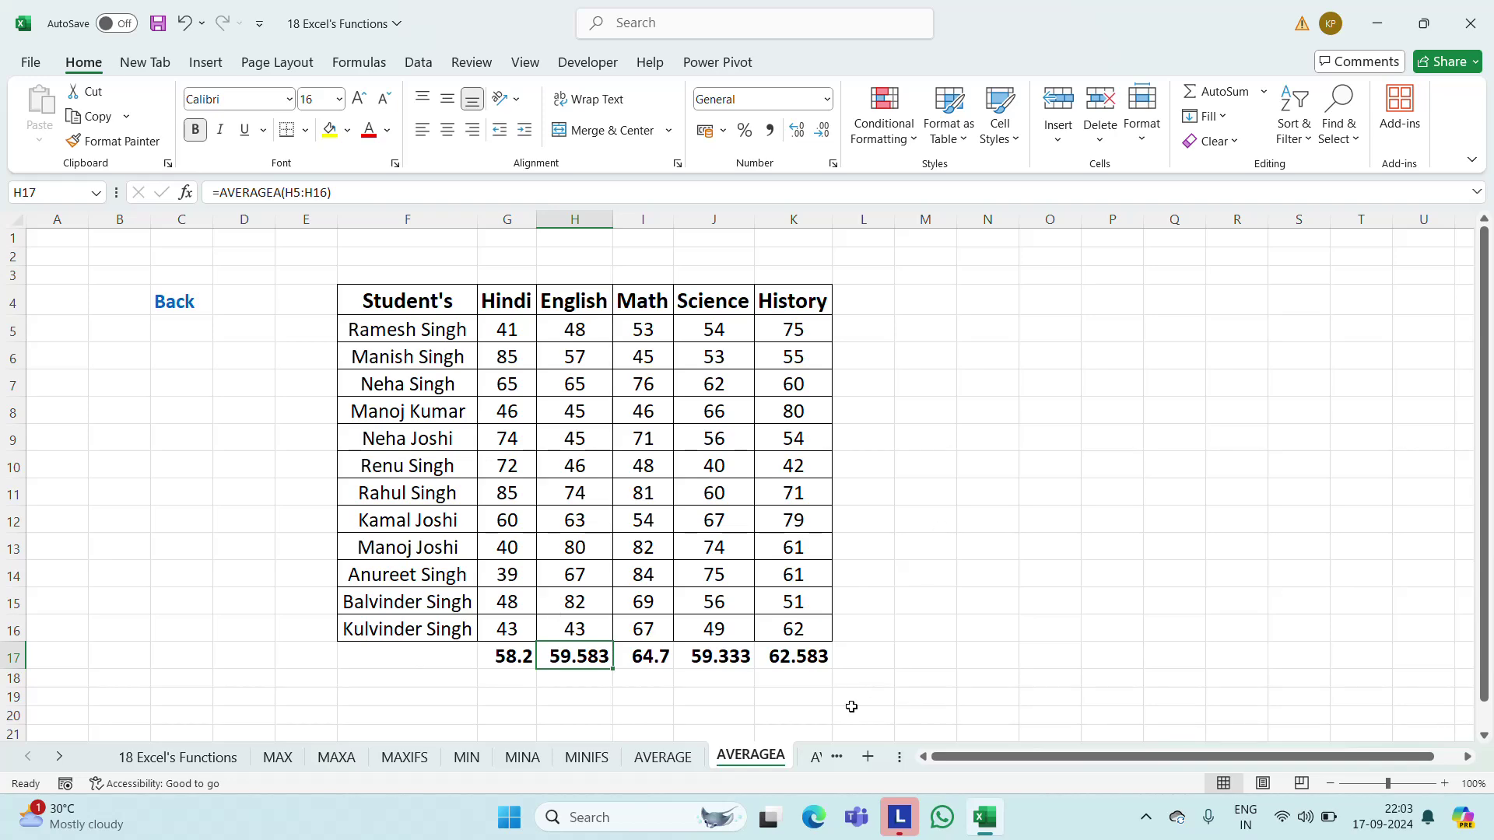
Open the AVERAGEIF sheet and centre the contents of the sales table F5:H17 horizontally
click(821, 759)
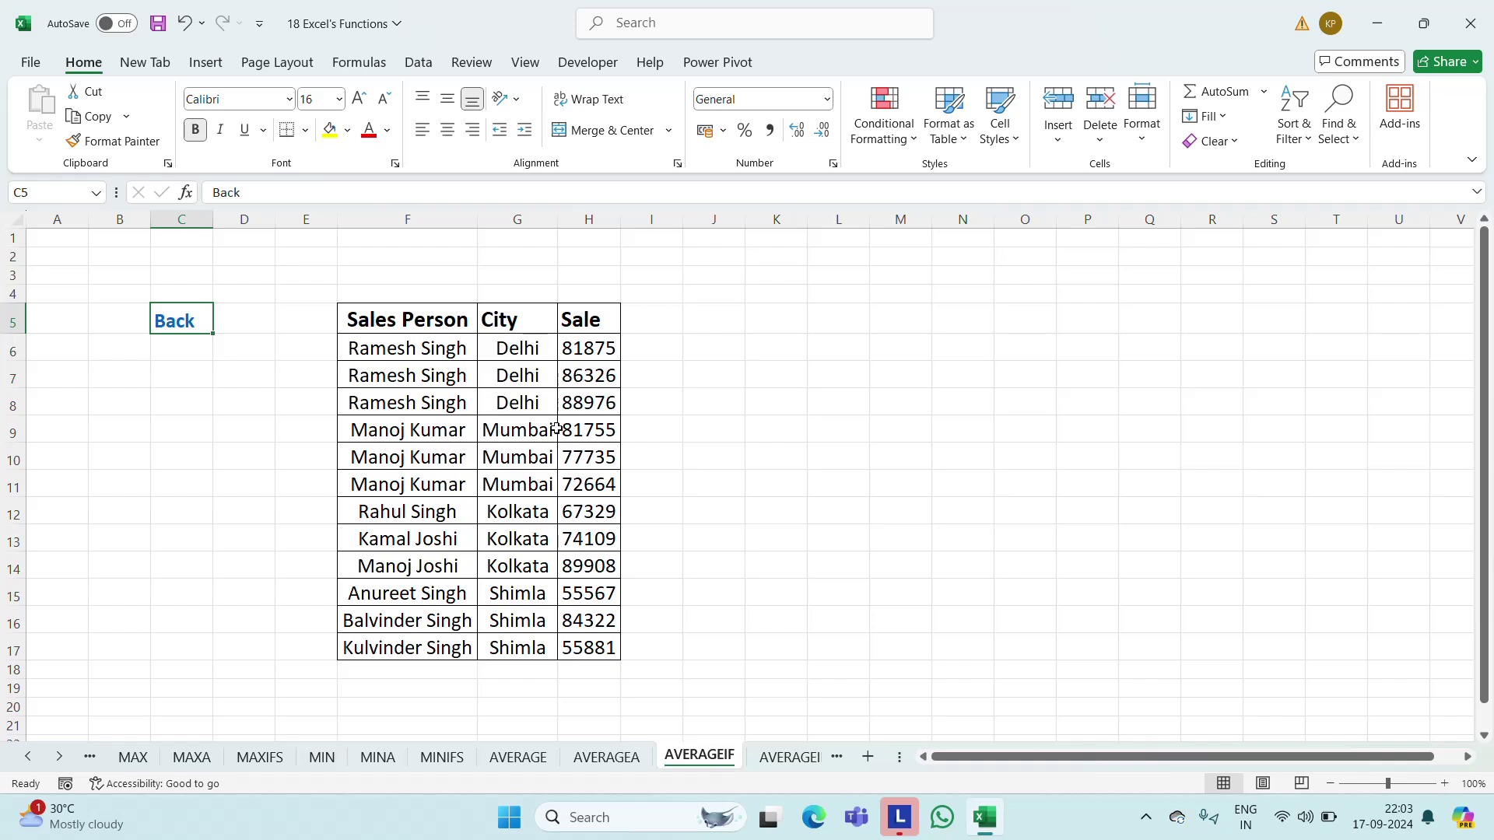
click(500, 322)
key(Left)
key(Left)
key(Right)
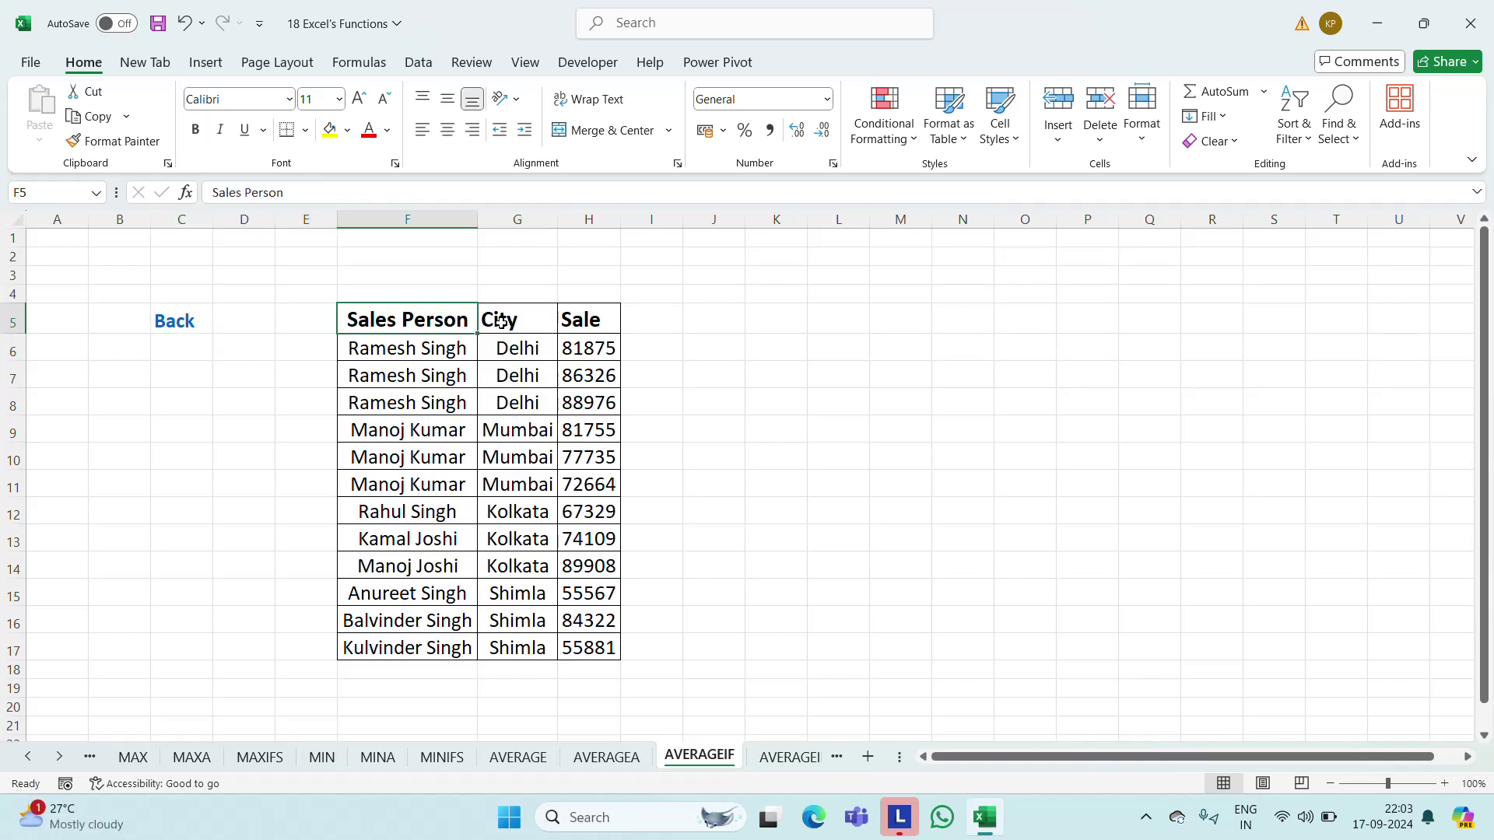
key(shift+Right)
key(ctrl+q)
key(Right)
key(Escape)
key(Right)
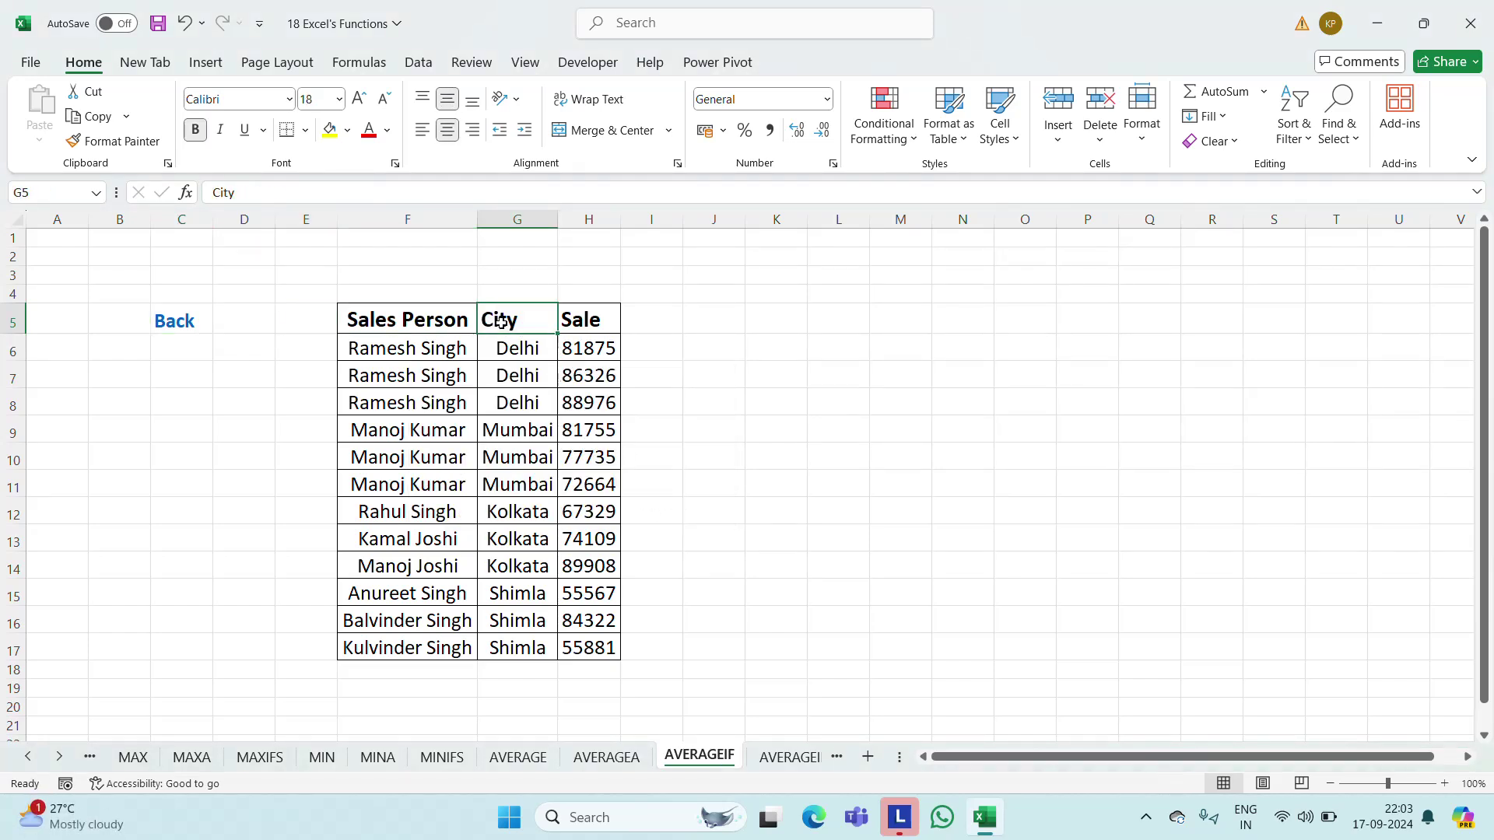
key(Left)
key(shift+Right)
key(shift+Right)
key(ctrl+shift+Down)
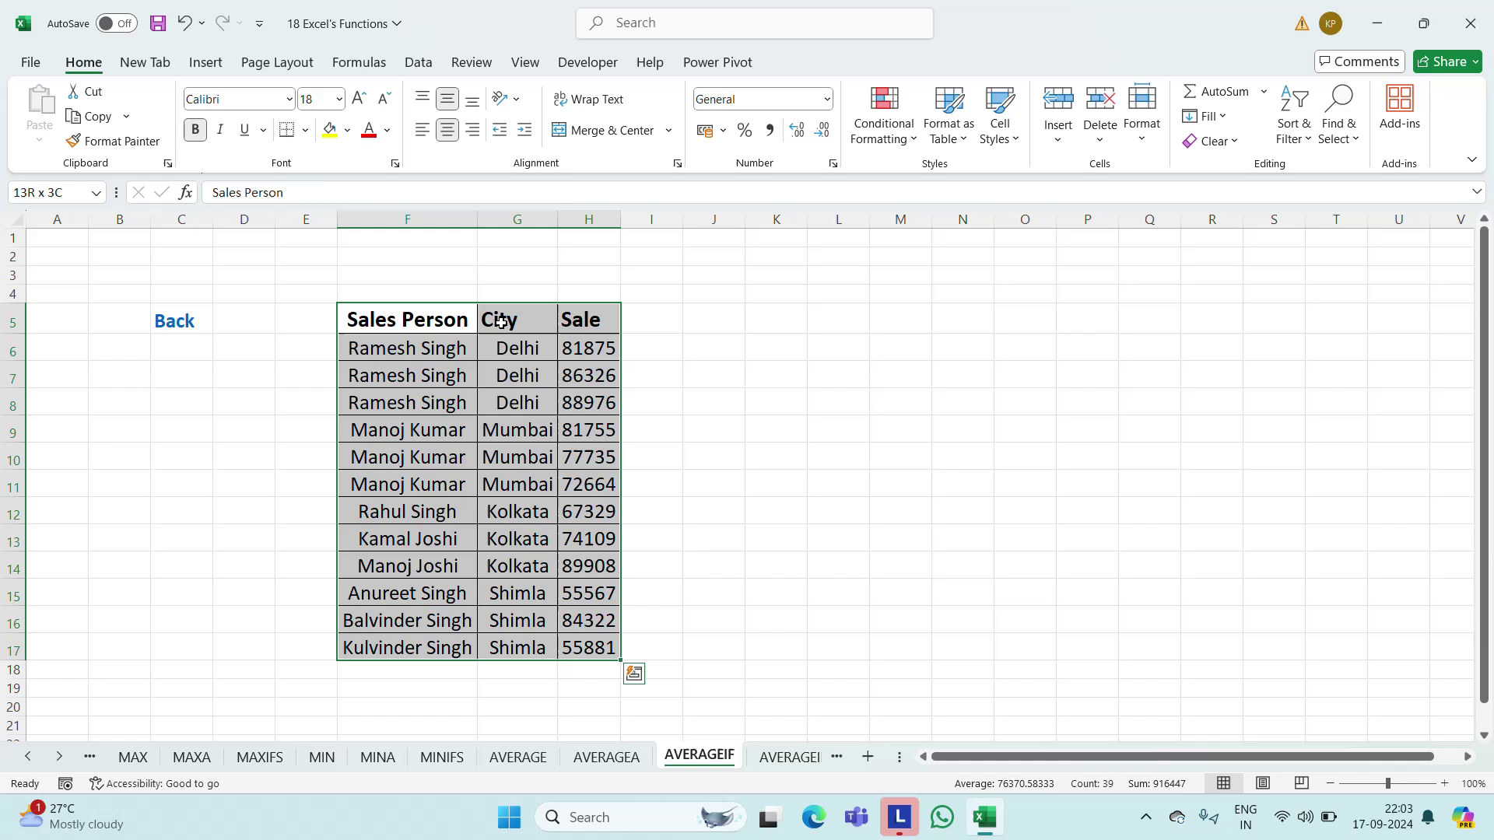
click(448, 132)
click(447, 134)
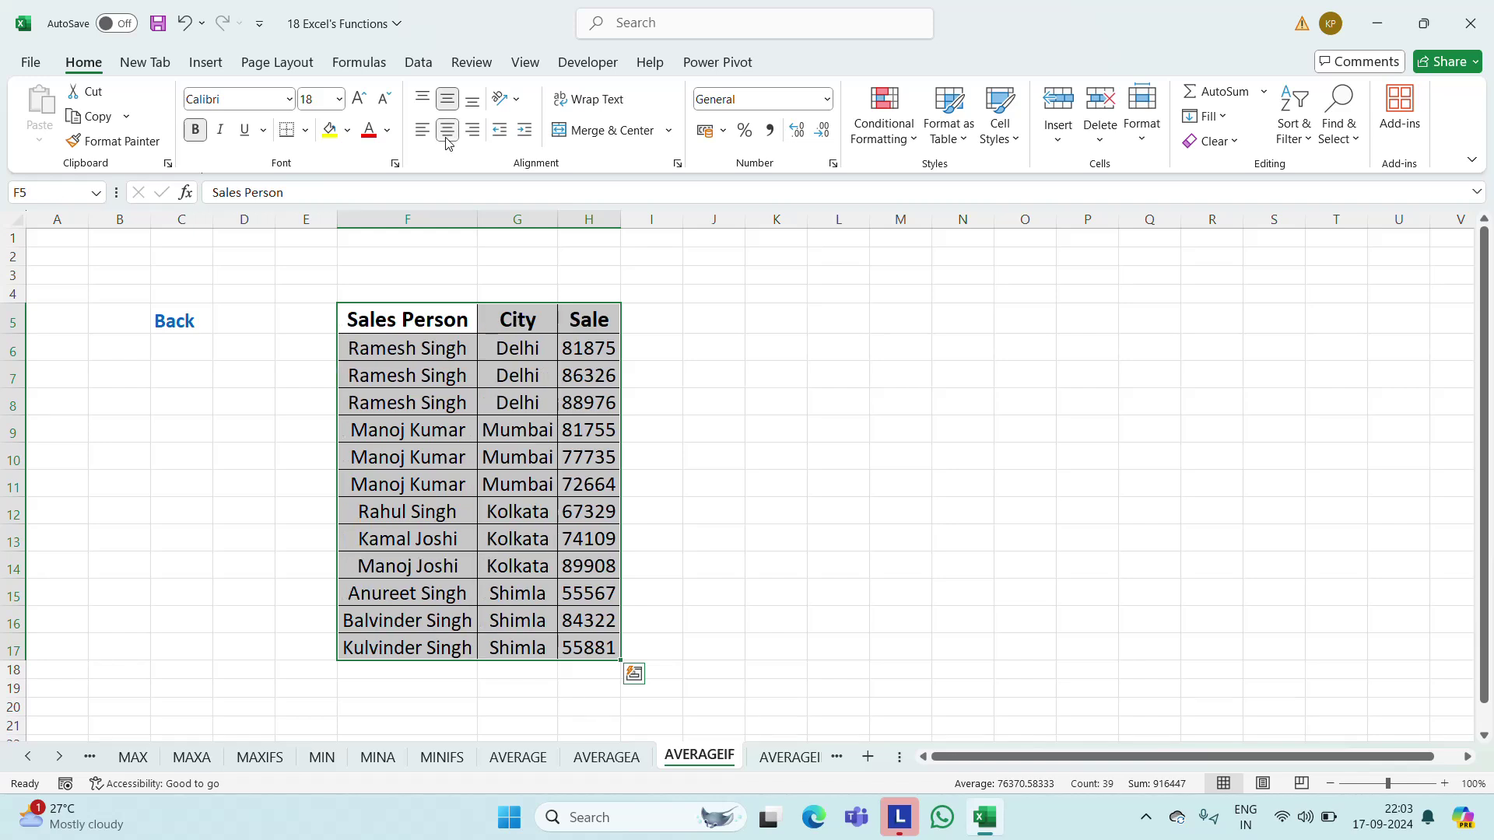
Copy the Sales Person header from F5 to K5 and fit column K to its contents
key(Right)
key(Left)
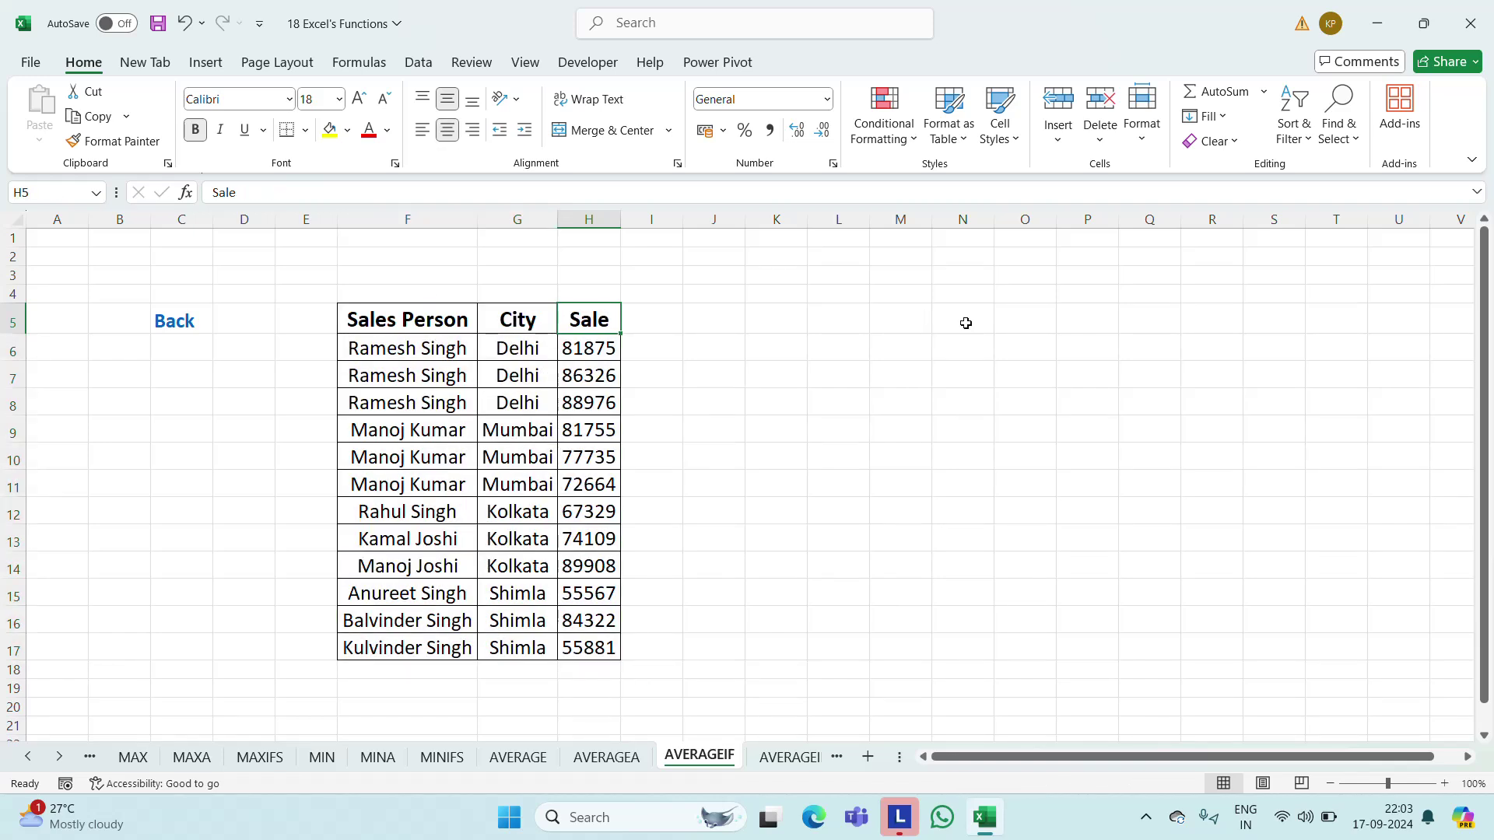
key(Right)
key(Left)
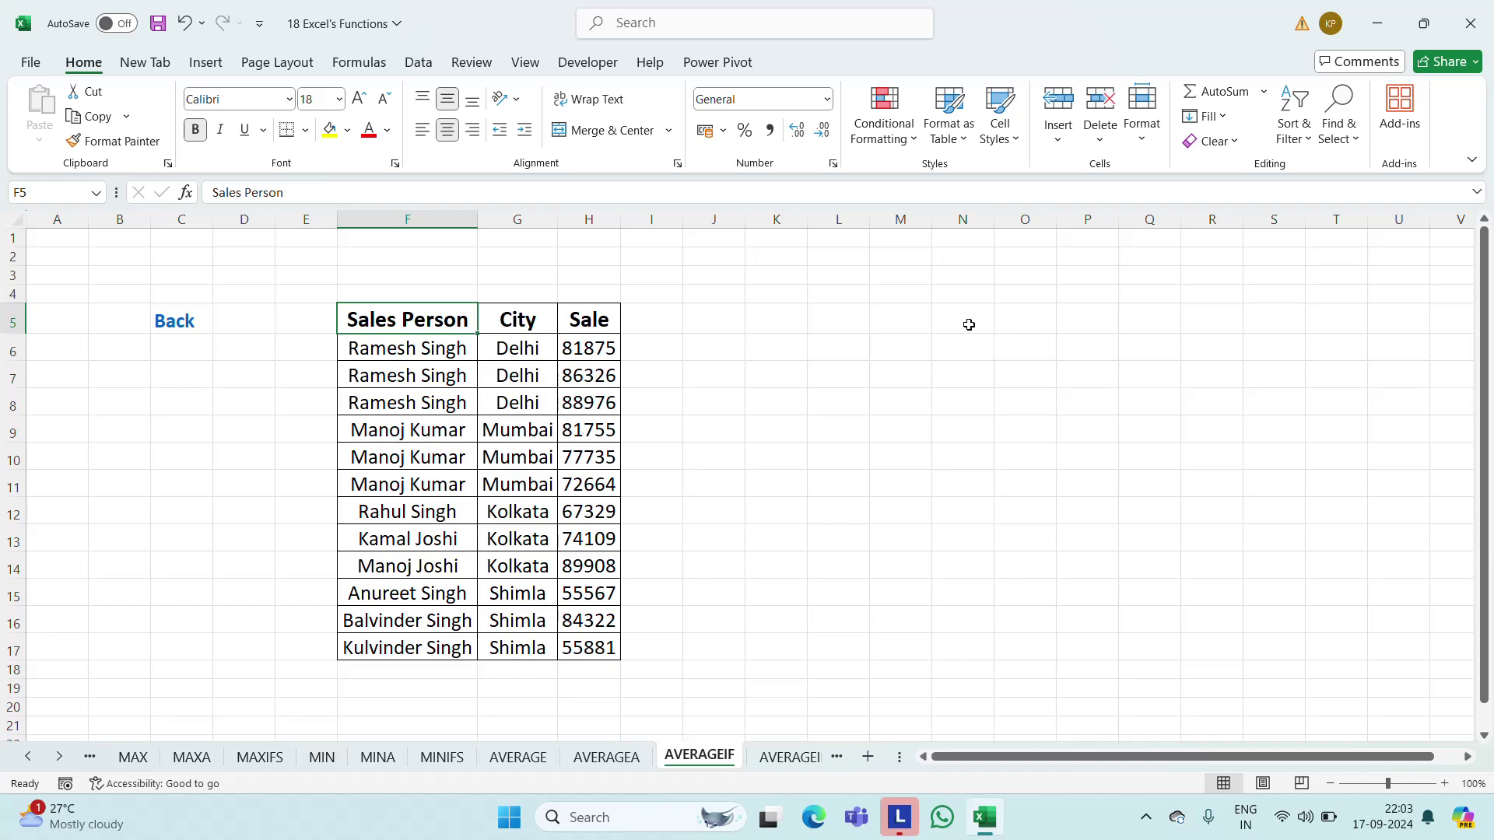
key(ctrl+c)
key(Right)
key(Right)
key(Right)
key(Right)
key(Right)
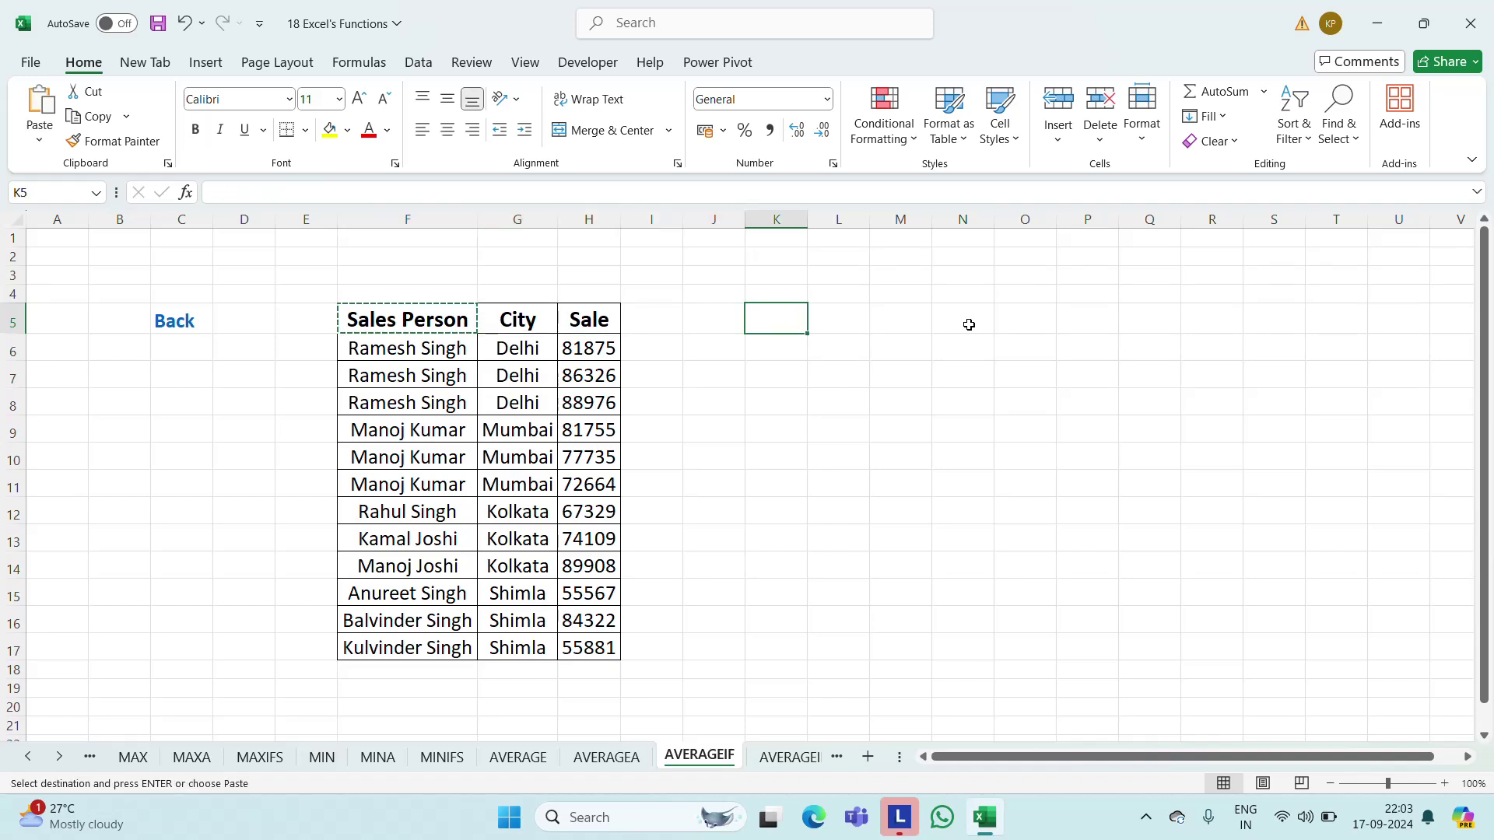
key(ctrl+v)
double_click(808, 220)
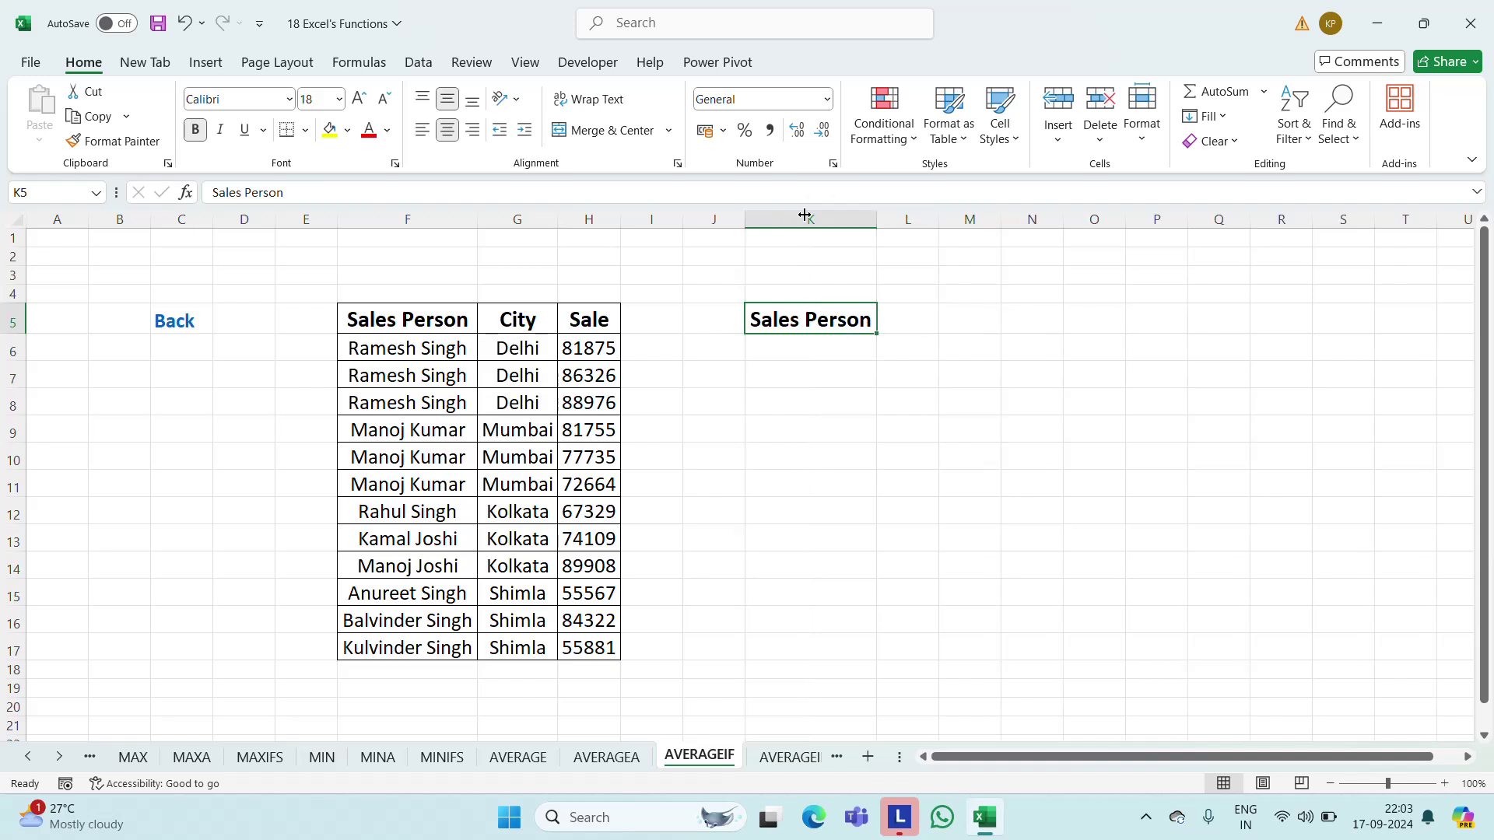
Copy the first salesperson's name from F6 into K6 below the Sales Person header
click(407, 349)
key(ctrl+c)
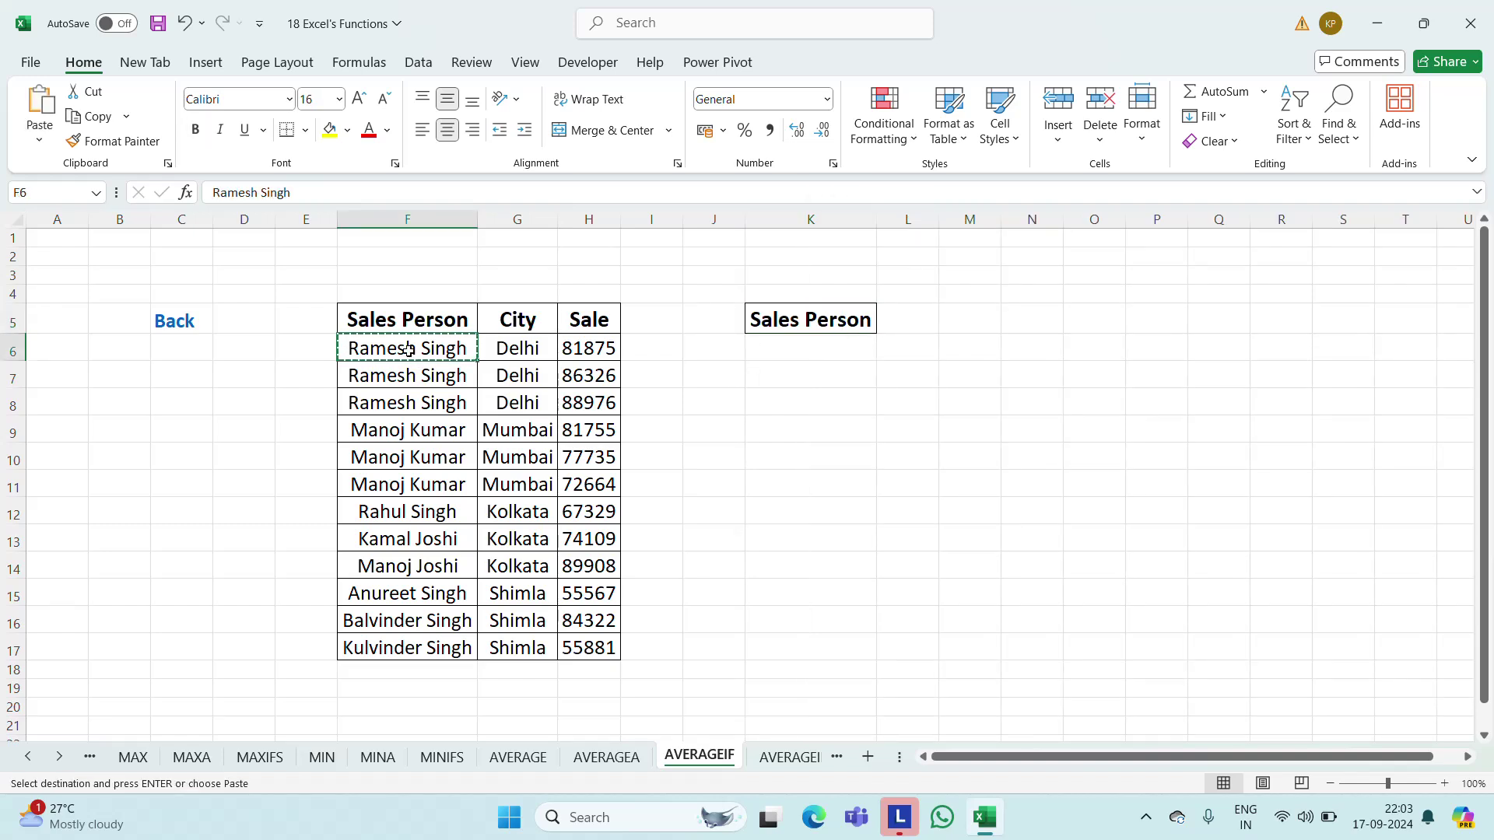
key(Right)
key(Right)
key(Right)
key(Right)
key(Right)
key(ctrl+v)
key(Escape)
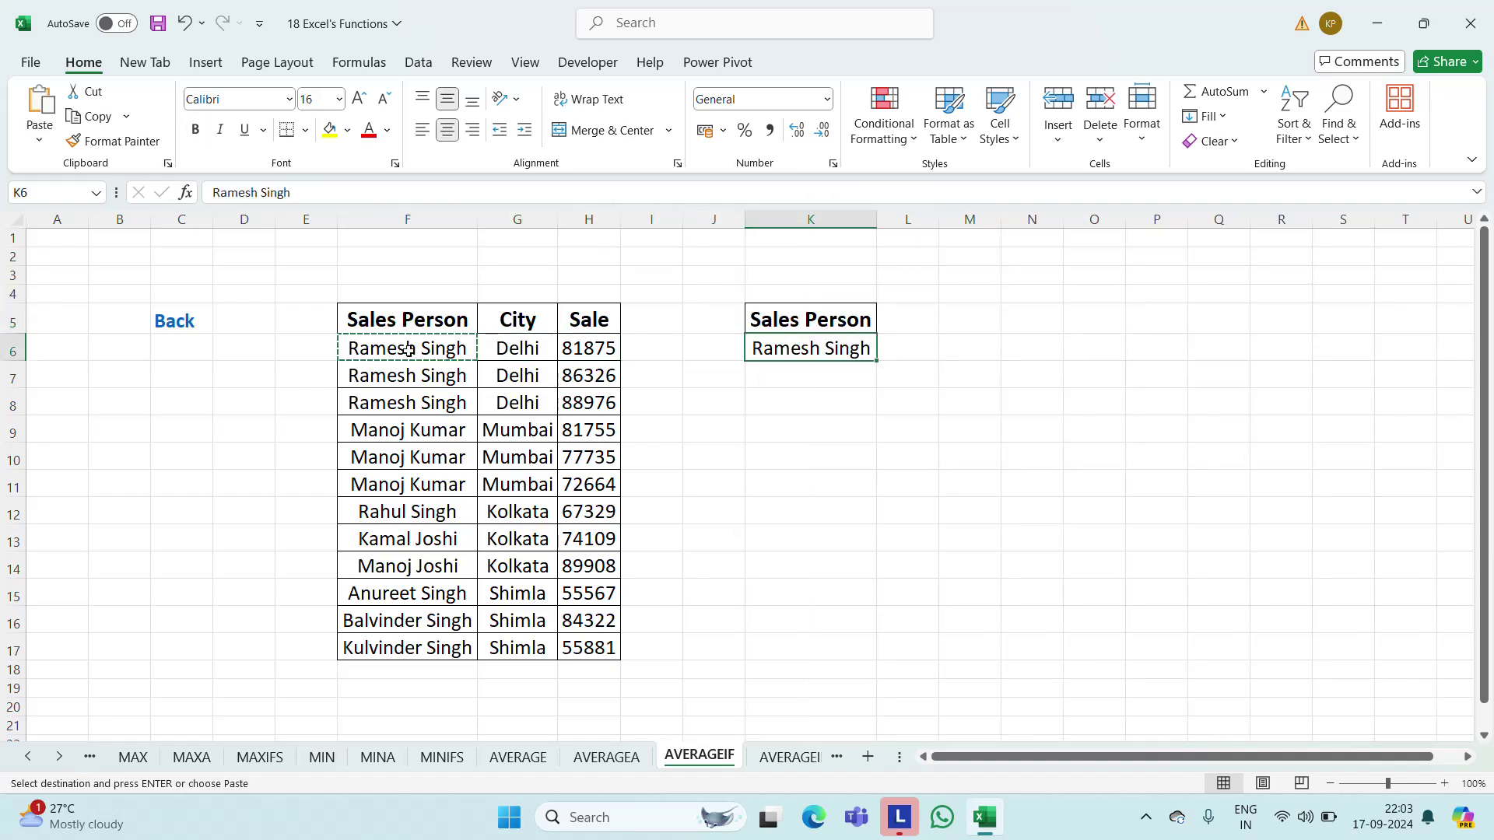
key(Escape)
Copy the Sale header from H5 to L5, next to the copied Sales Person header
key(Up)
key(Left)
key(Left)
key(Left)
key(ctrl+c)
key(Right)
key(Right)
key(Right)
key(Right)
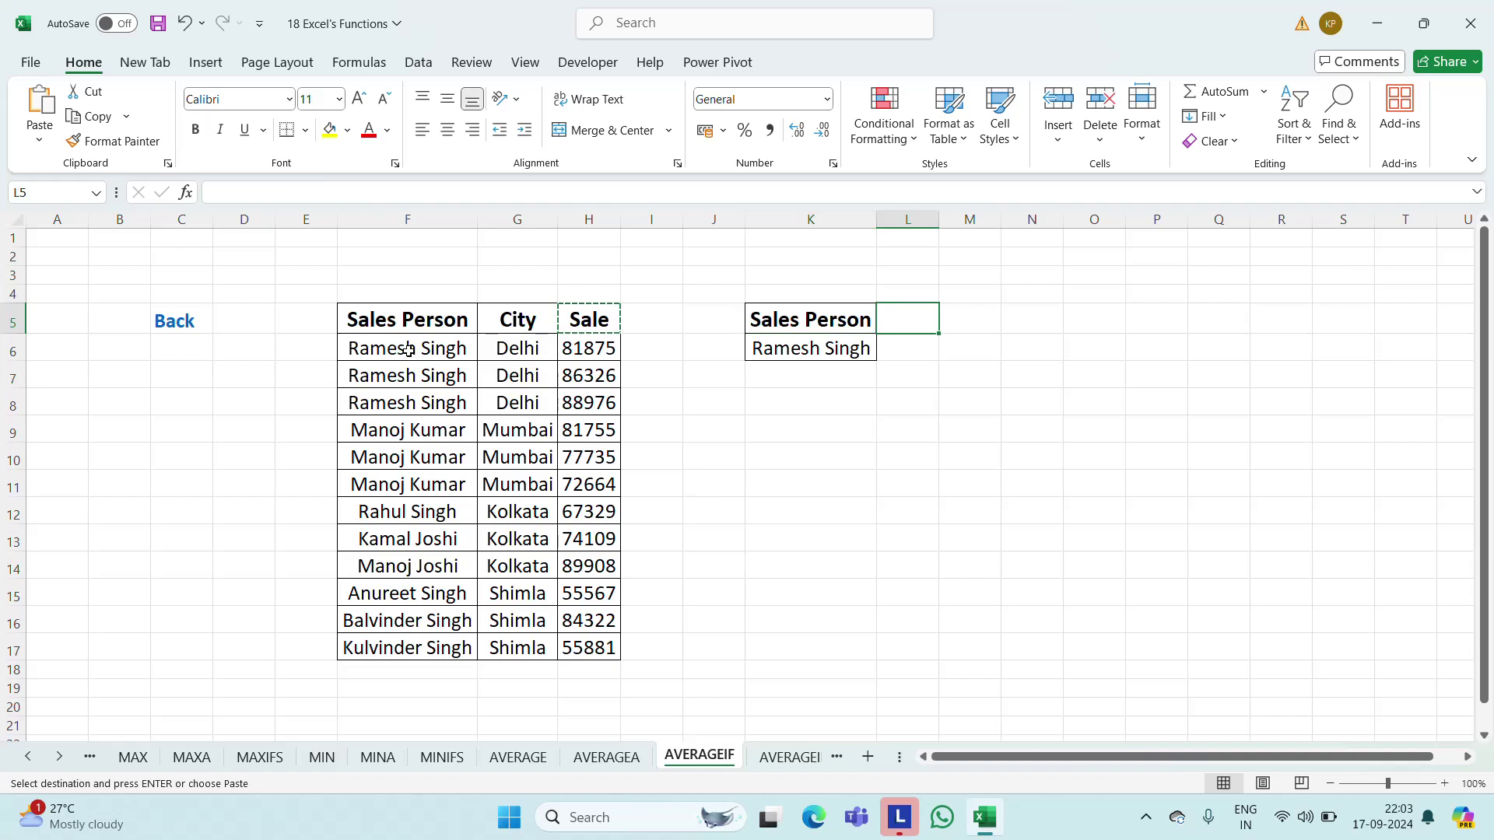
key(ctrl+v)
key(Escape)
key(Escape)
key(Down)
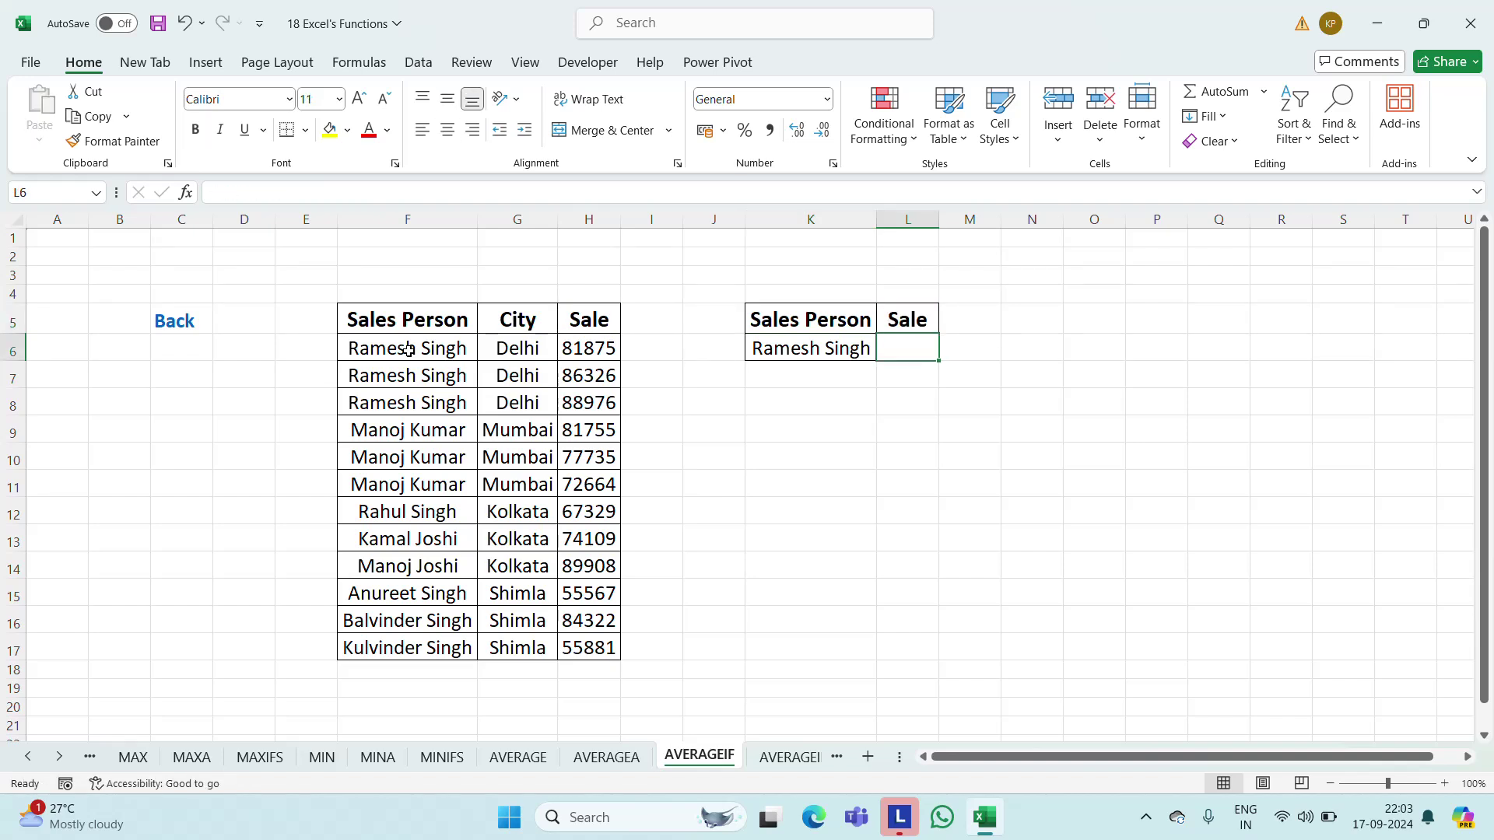
Extend the header in L5 to read Sale Average
key(Up)
key(F2)
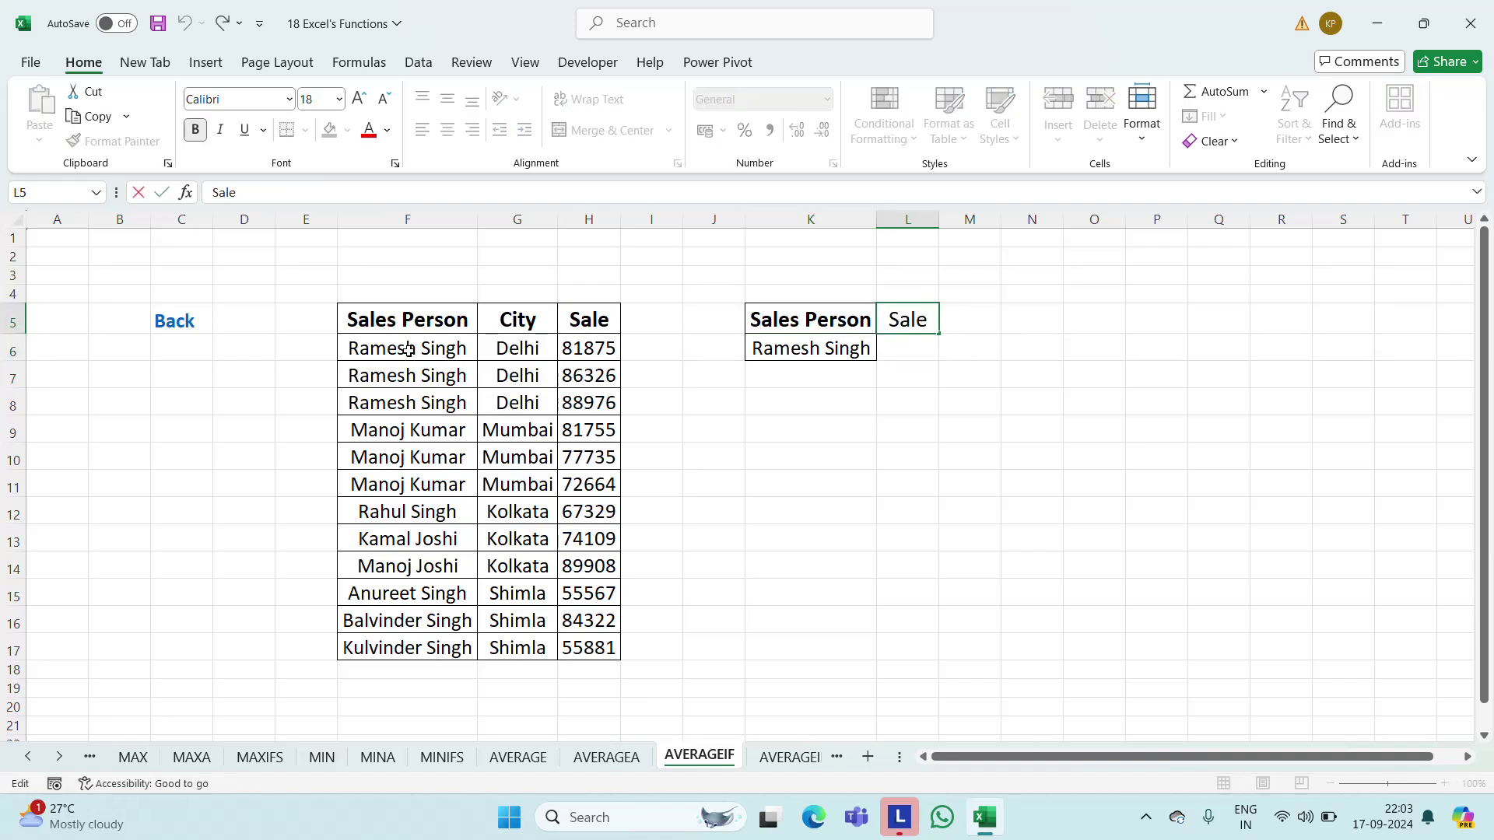
text(Average)
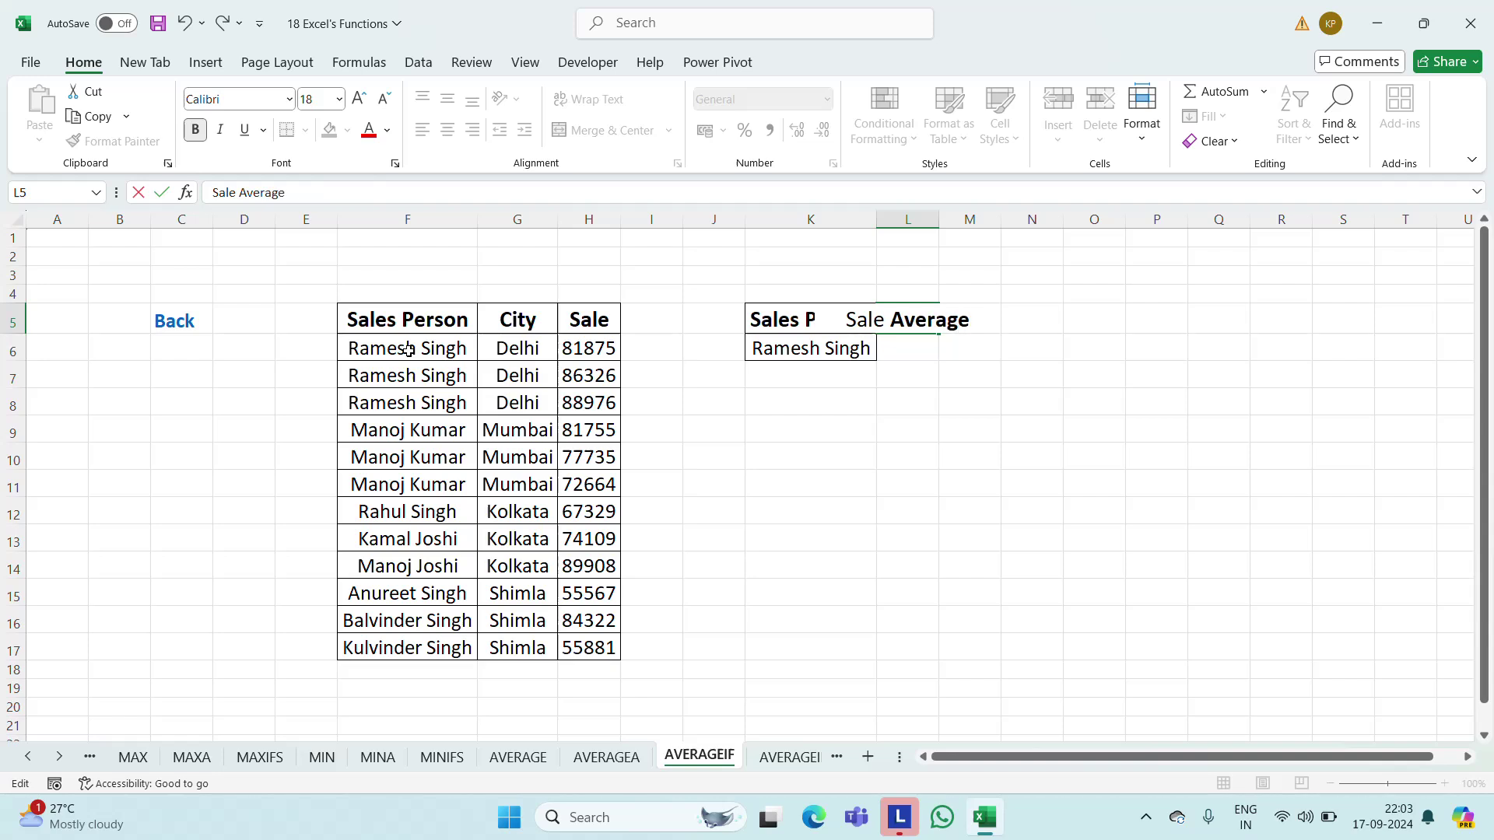
key(ctrl+Return)
Split the L5 header onto two lines before Average and widen column L so each word fits on one line
key(F2)
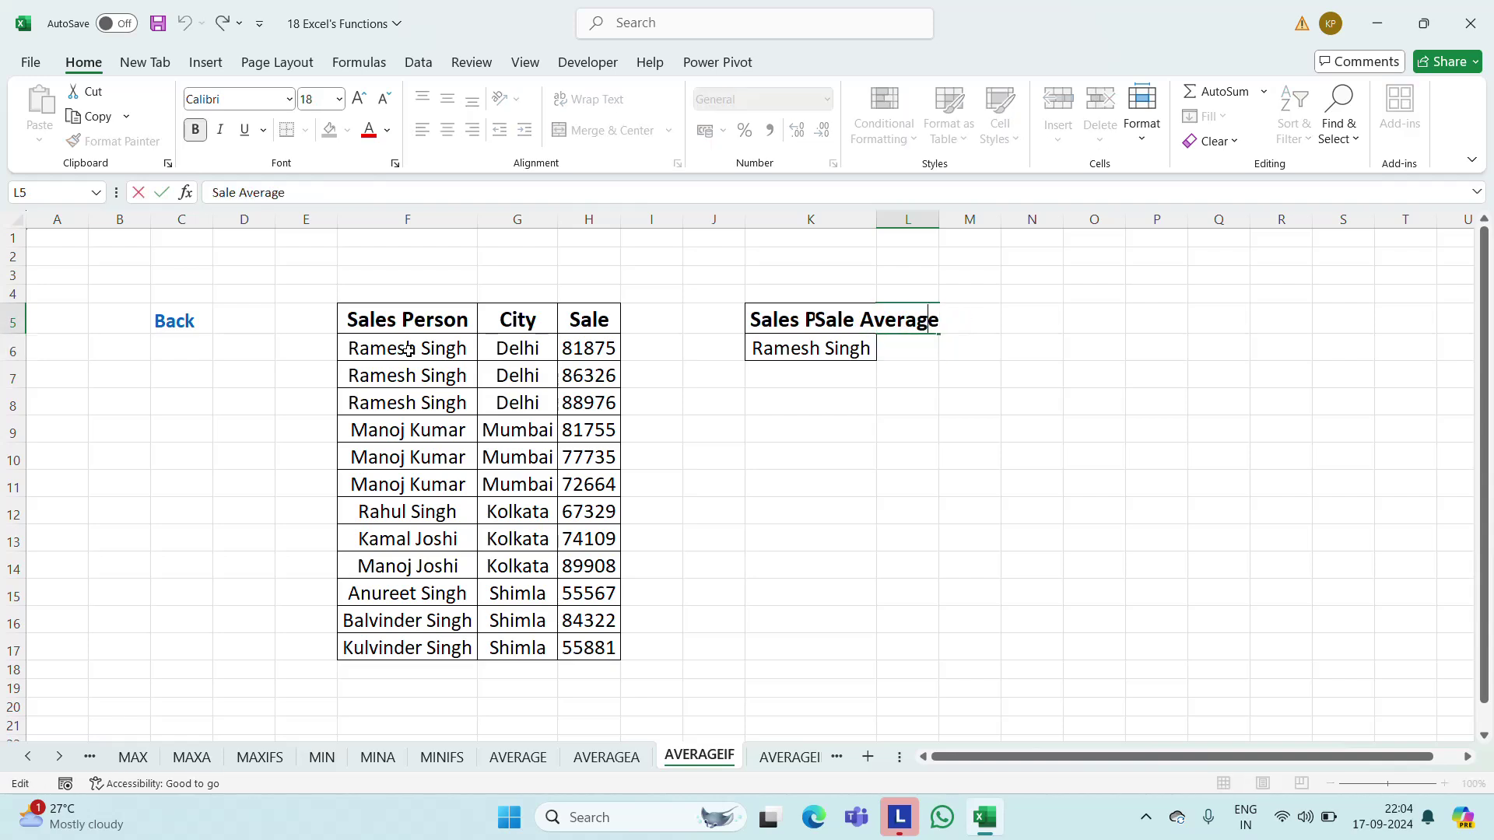
key(Left)
key(Left)
key(Left)
key(Left)
key(Left)
key(Left)
key(Left)
key(alt+Return)
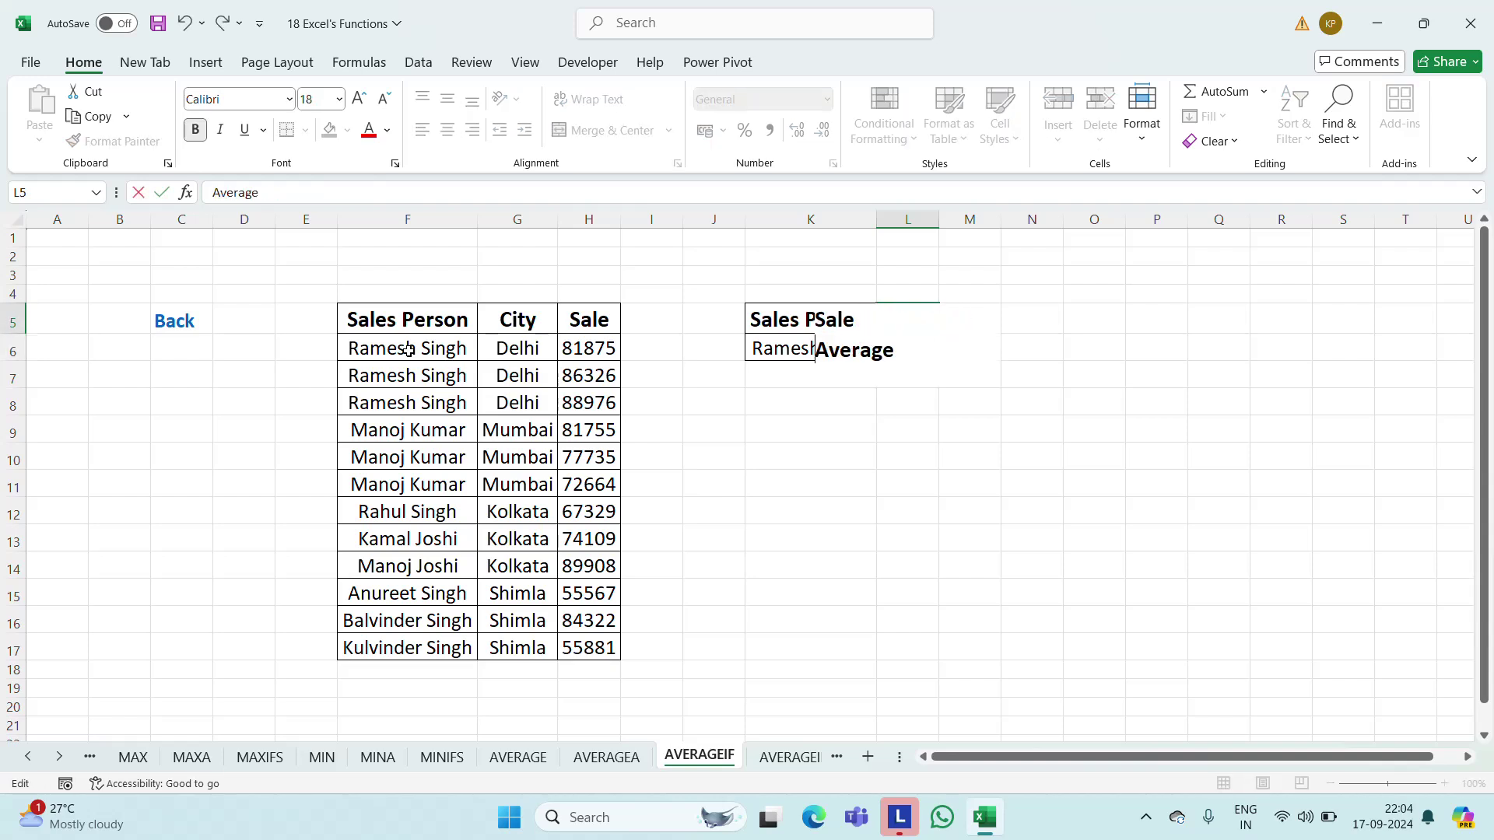
key(Return)
key(Up)
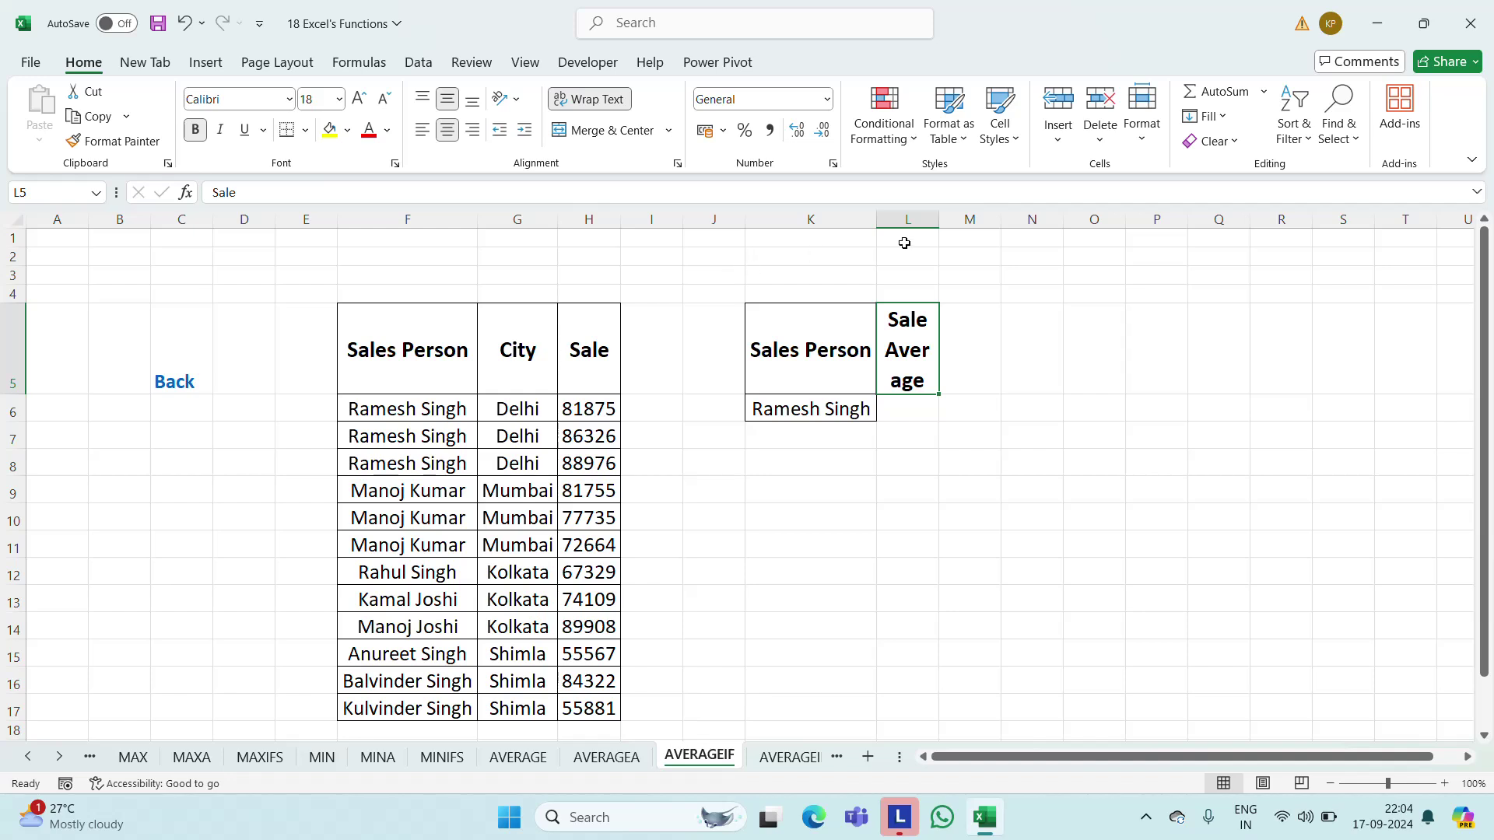
drag(949, 210, 1006, 210)
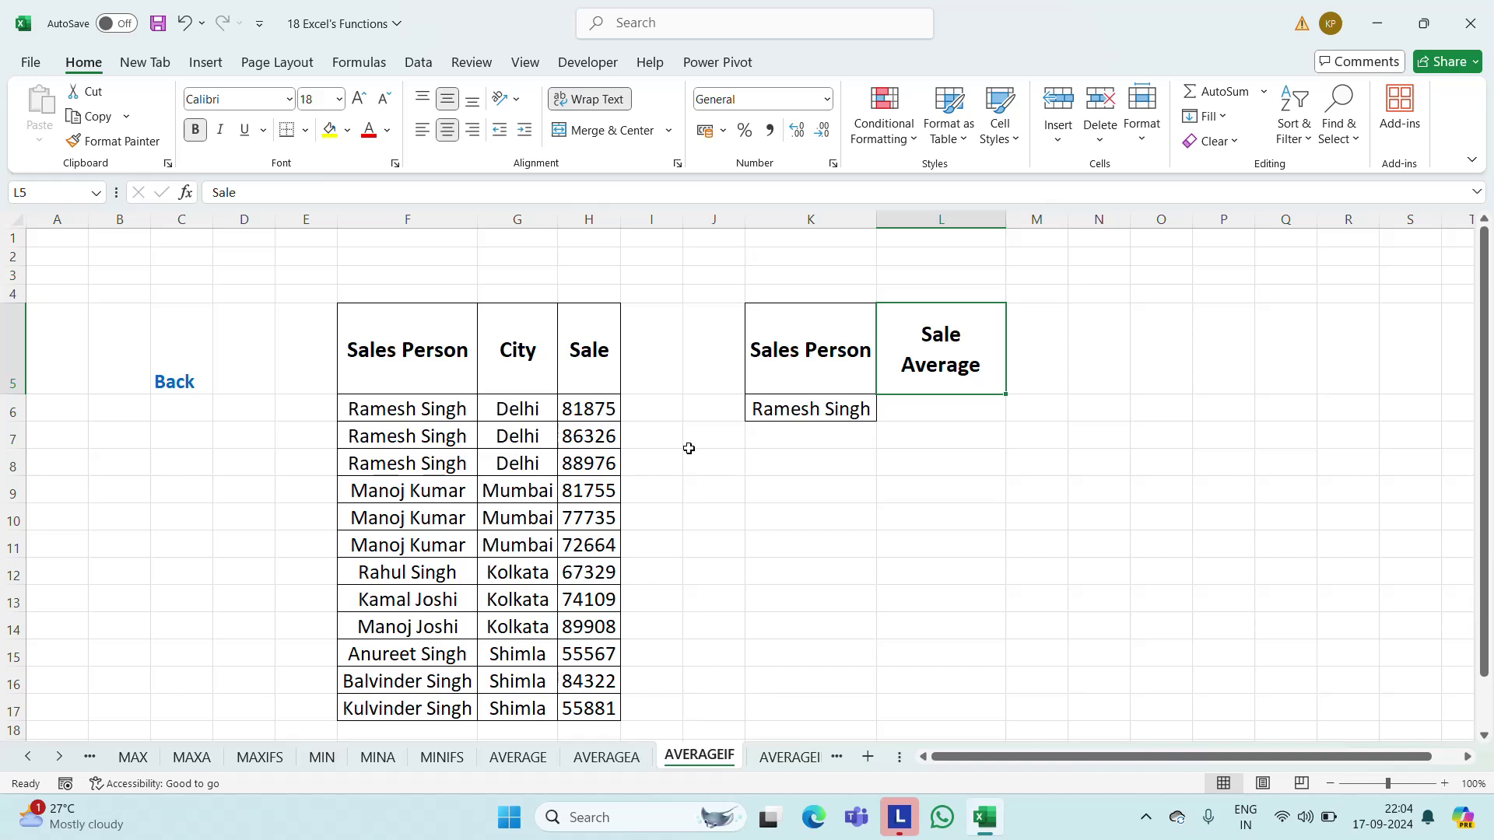
click(588, 410)
key(Right)
key(Right)
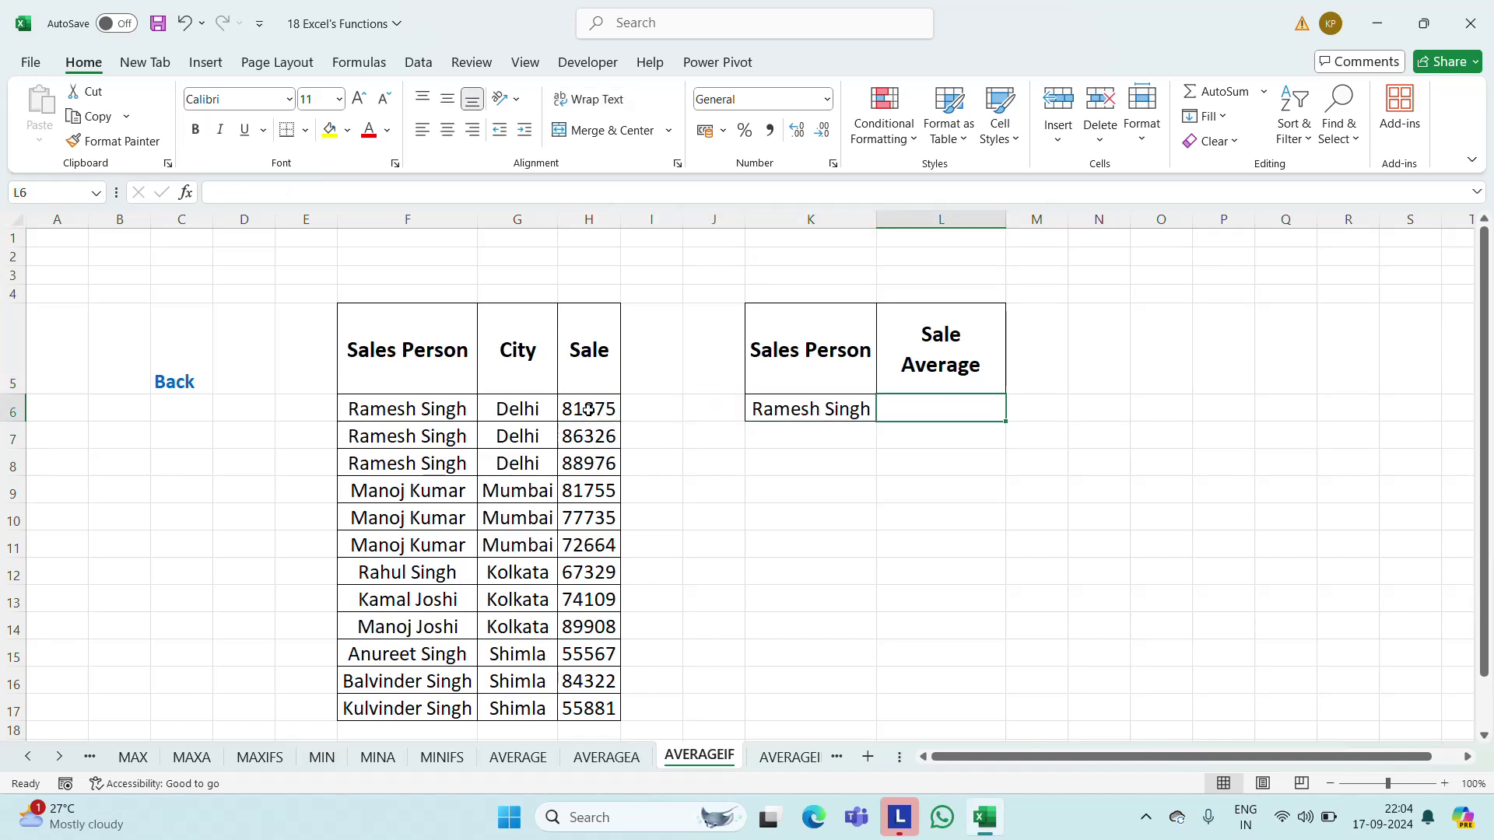
text(=ave)
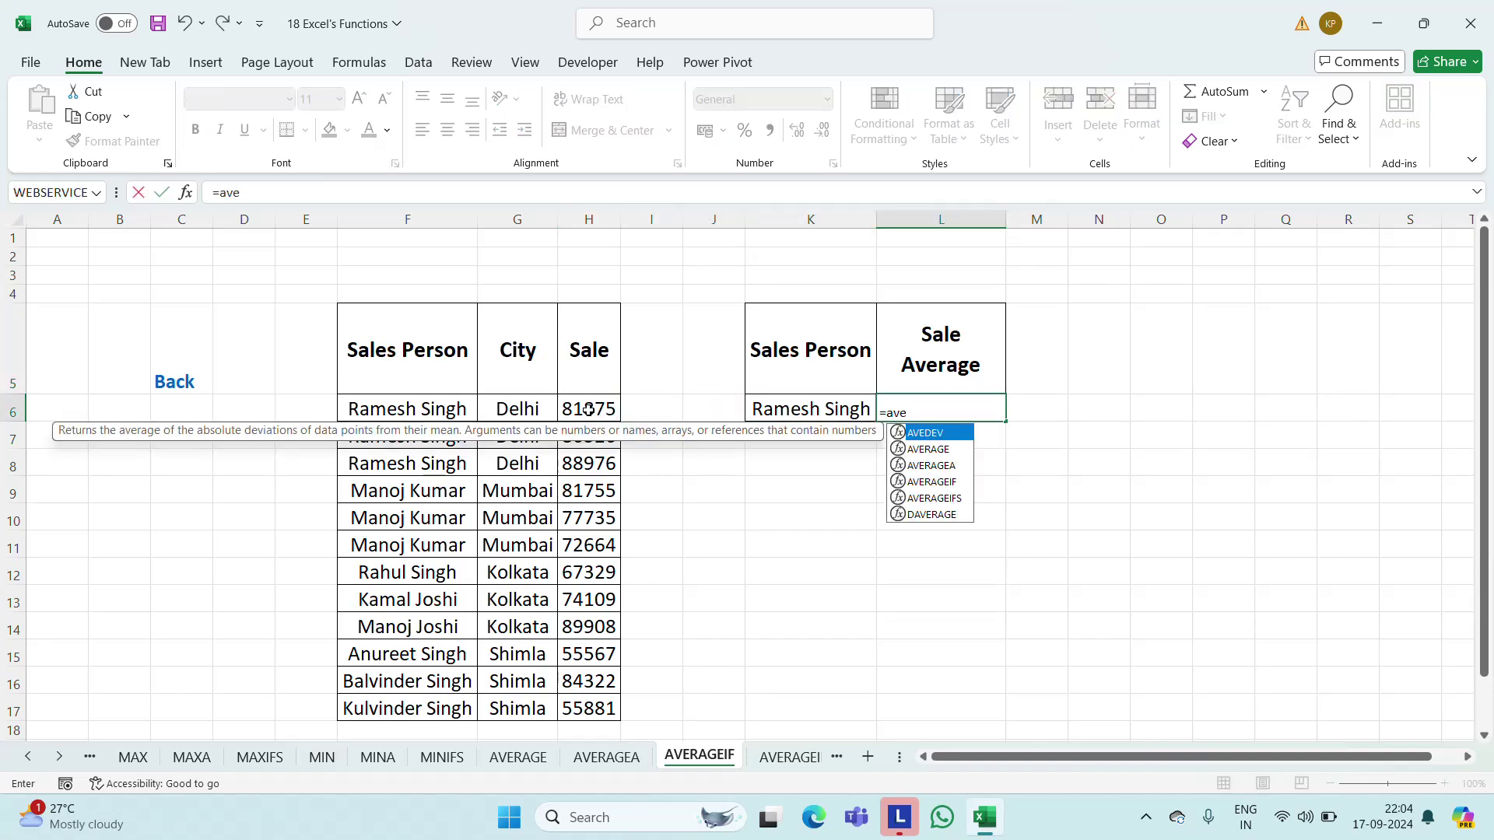
key(Down)
key(Down)
key(Down)
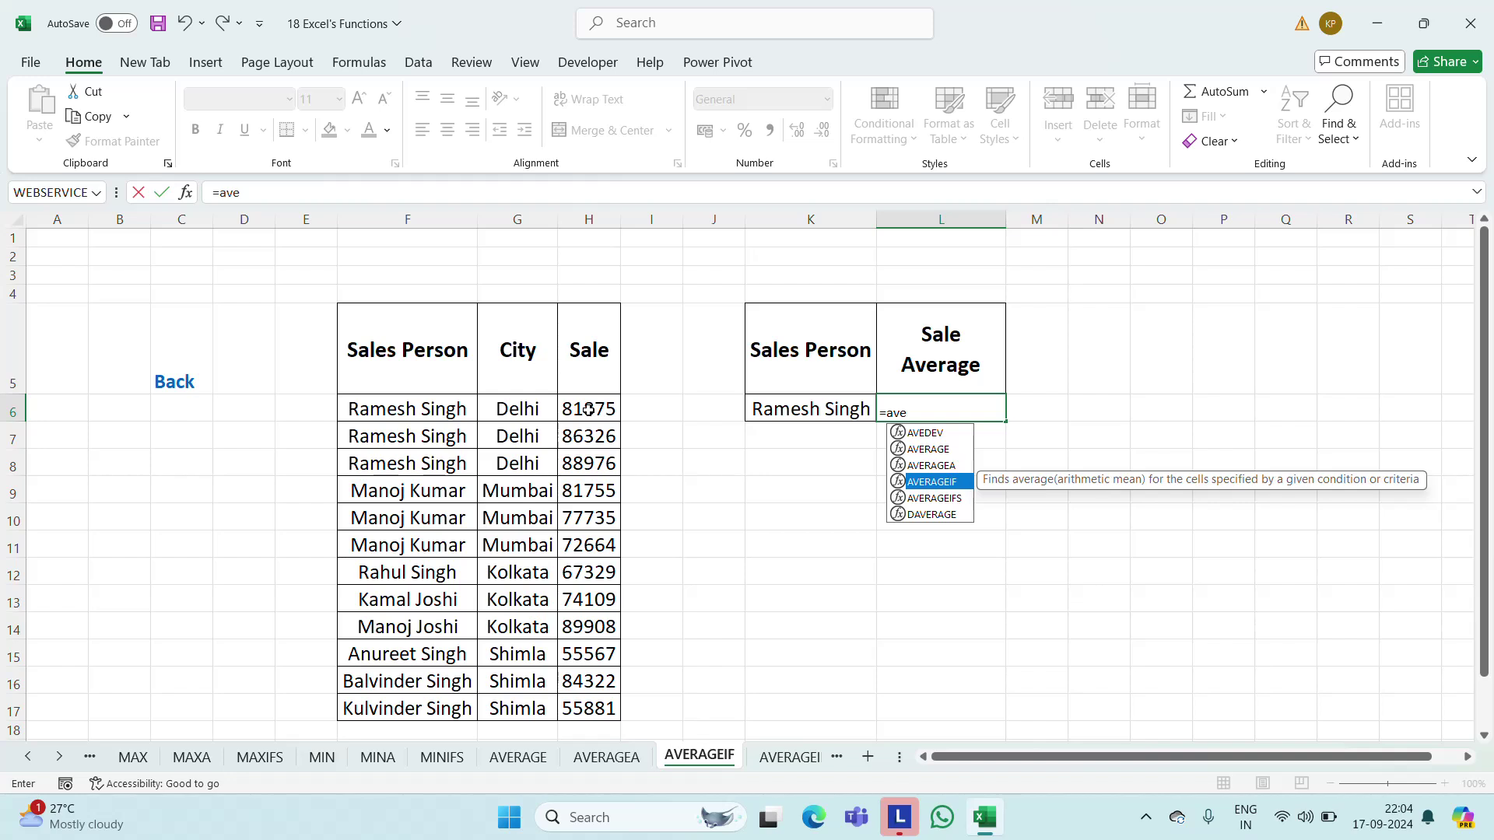
key(Tab)
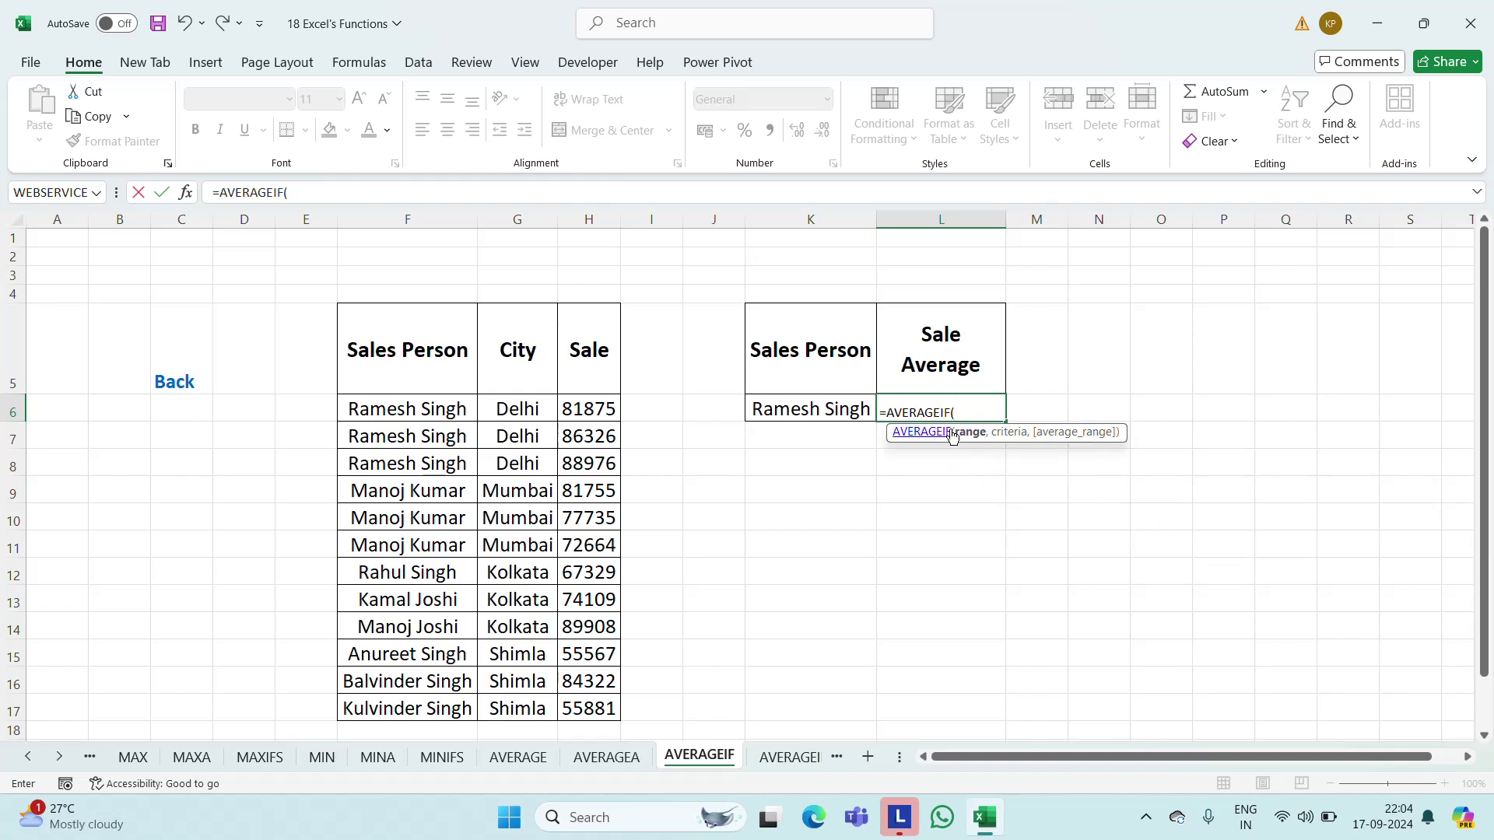
click(607, 410)
key(ctrl+shift+Down)
text(,)
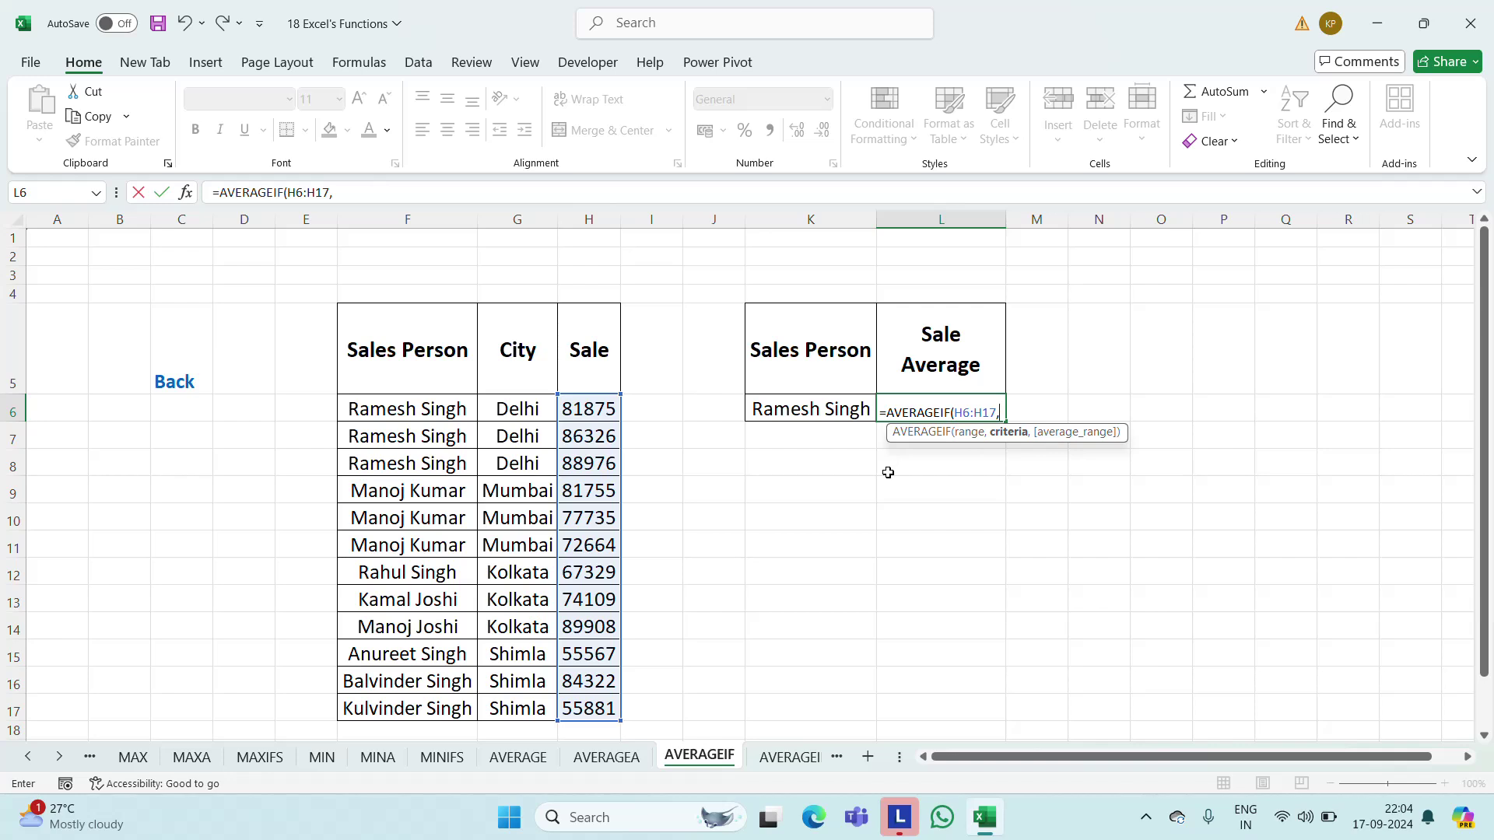
key(Escape)
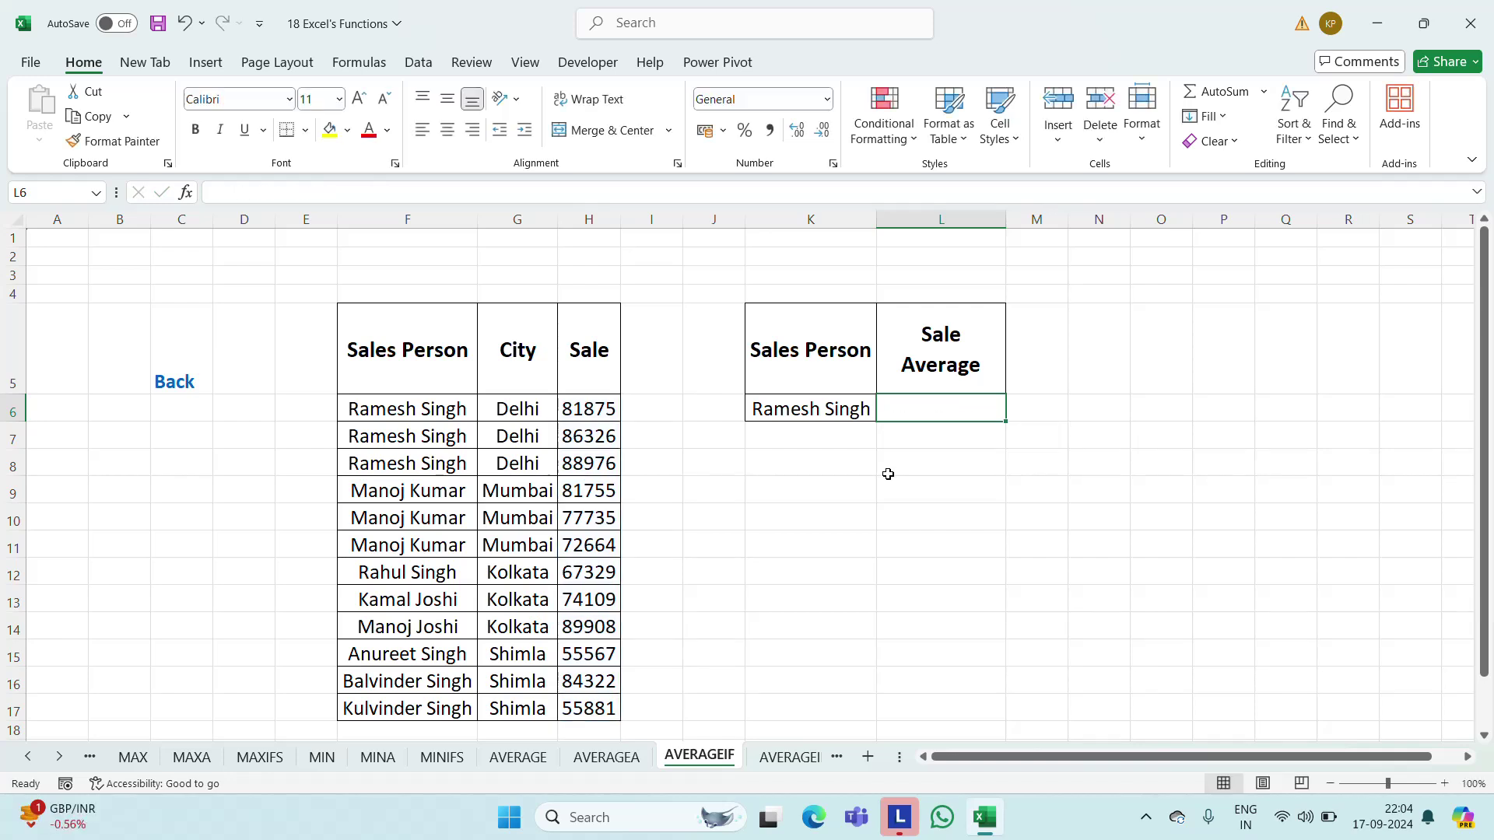
Enter =AVERAGEIF(F6:F17,K6,H6:H17) in L6 to average the sales of the salesperson named in K6
text(=ave)
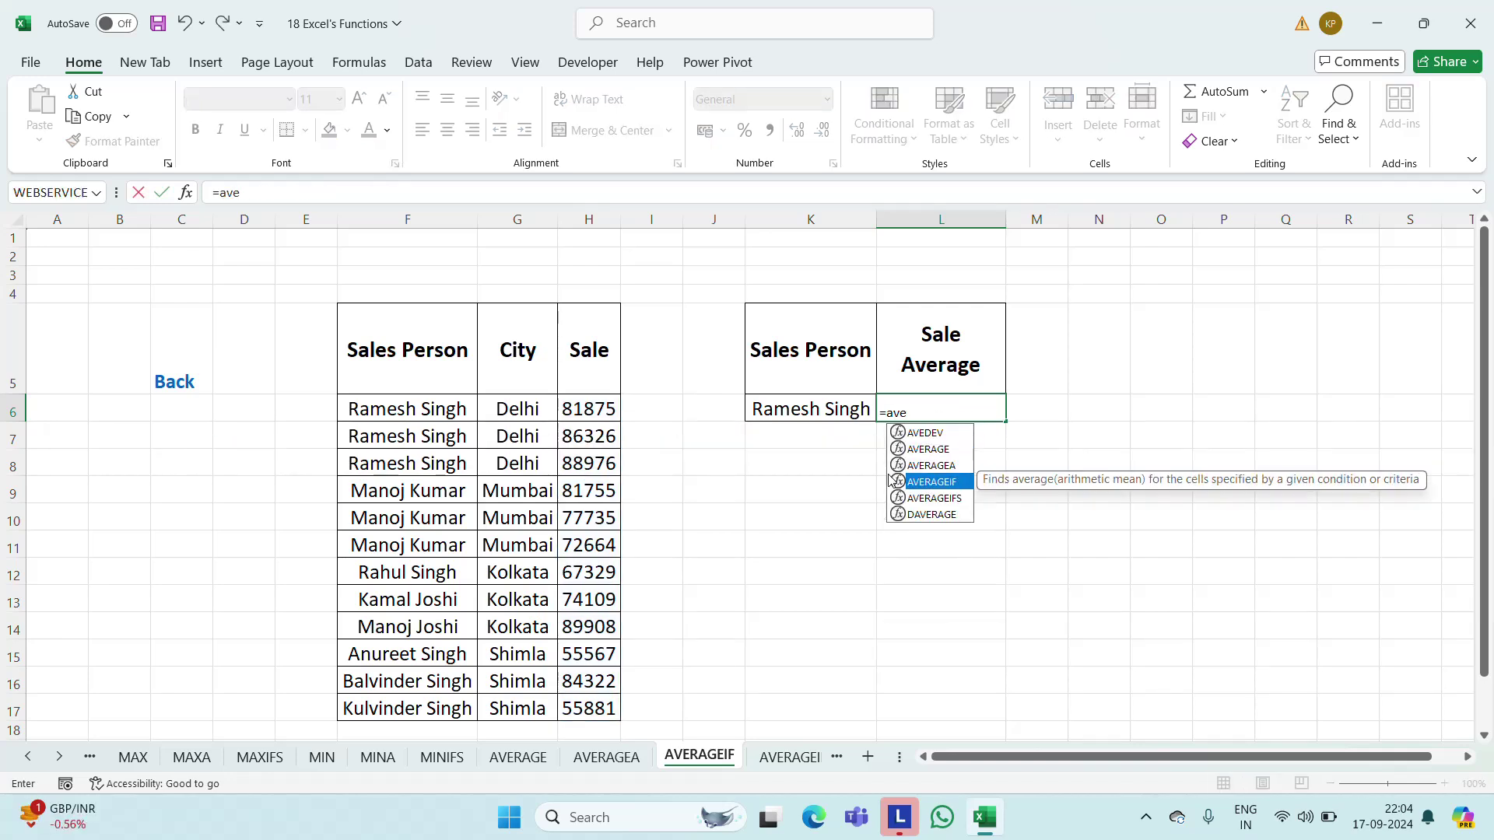
double_click(892, 480)
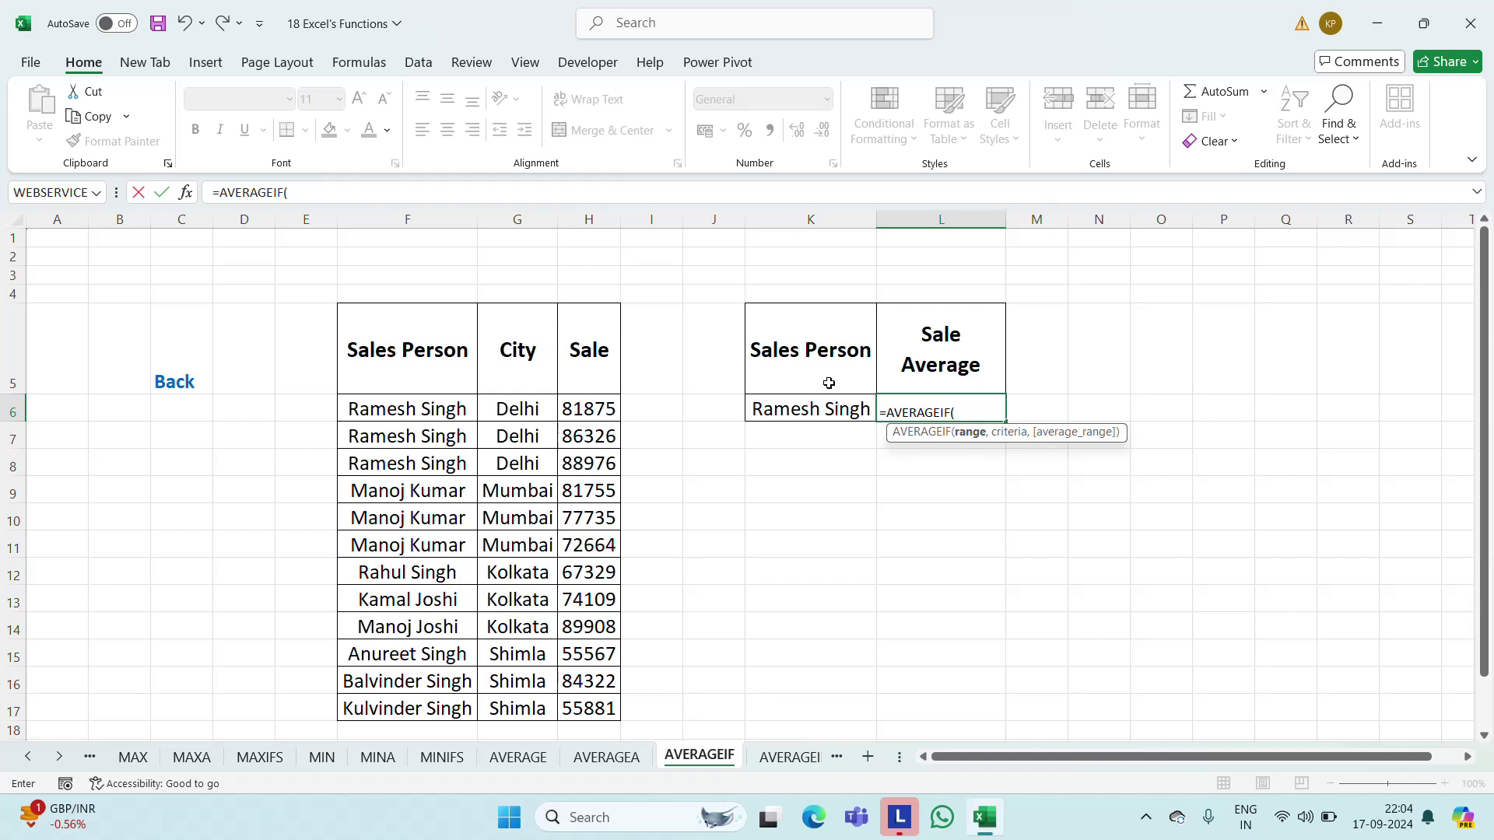
click(409, 406)
key(ctrl+shift+Down)
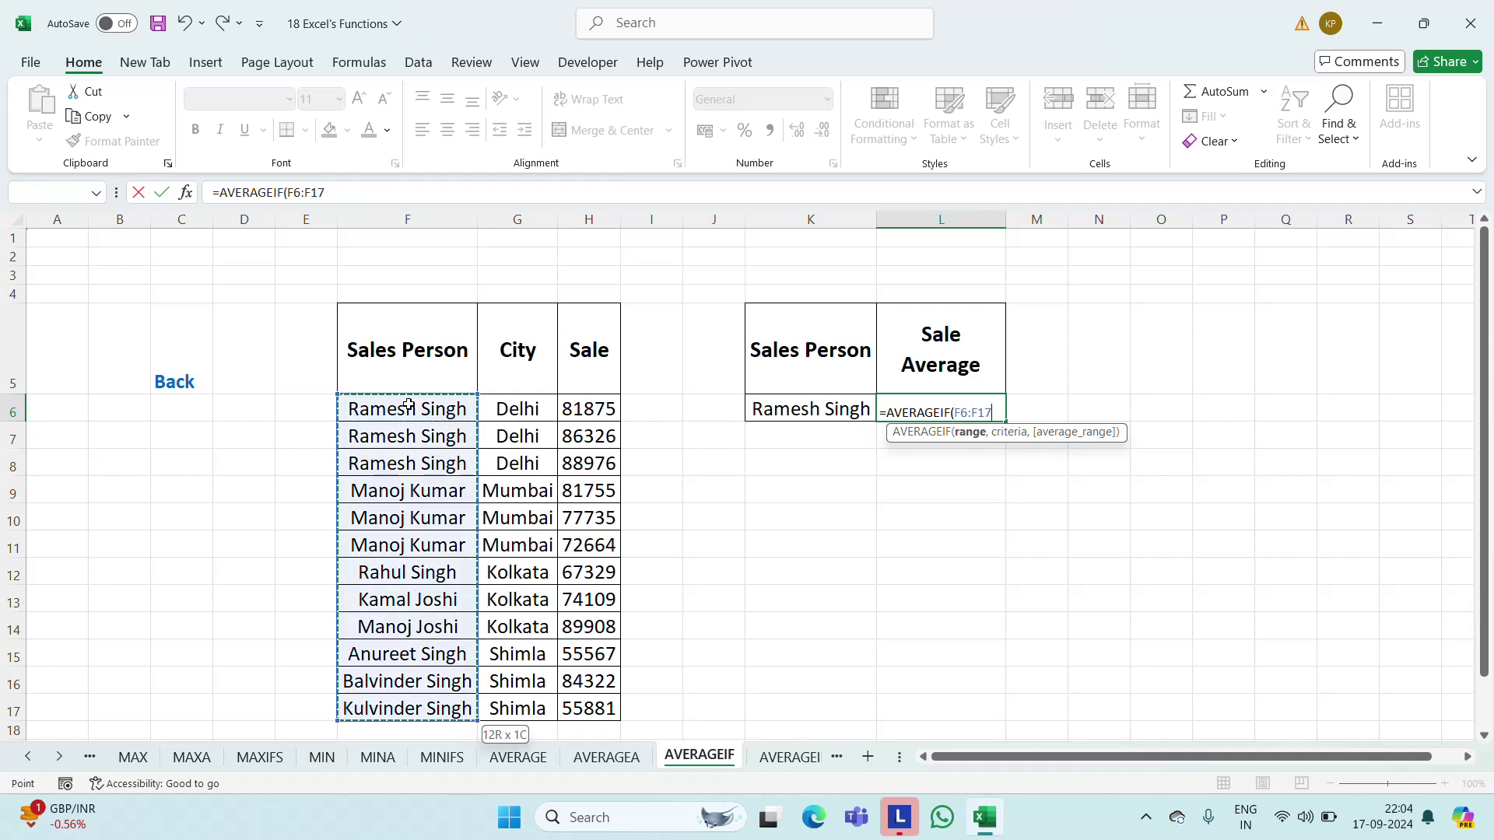
text(,)
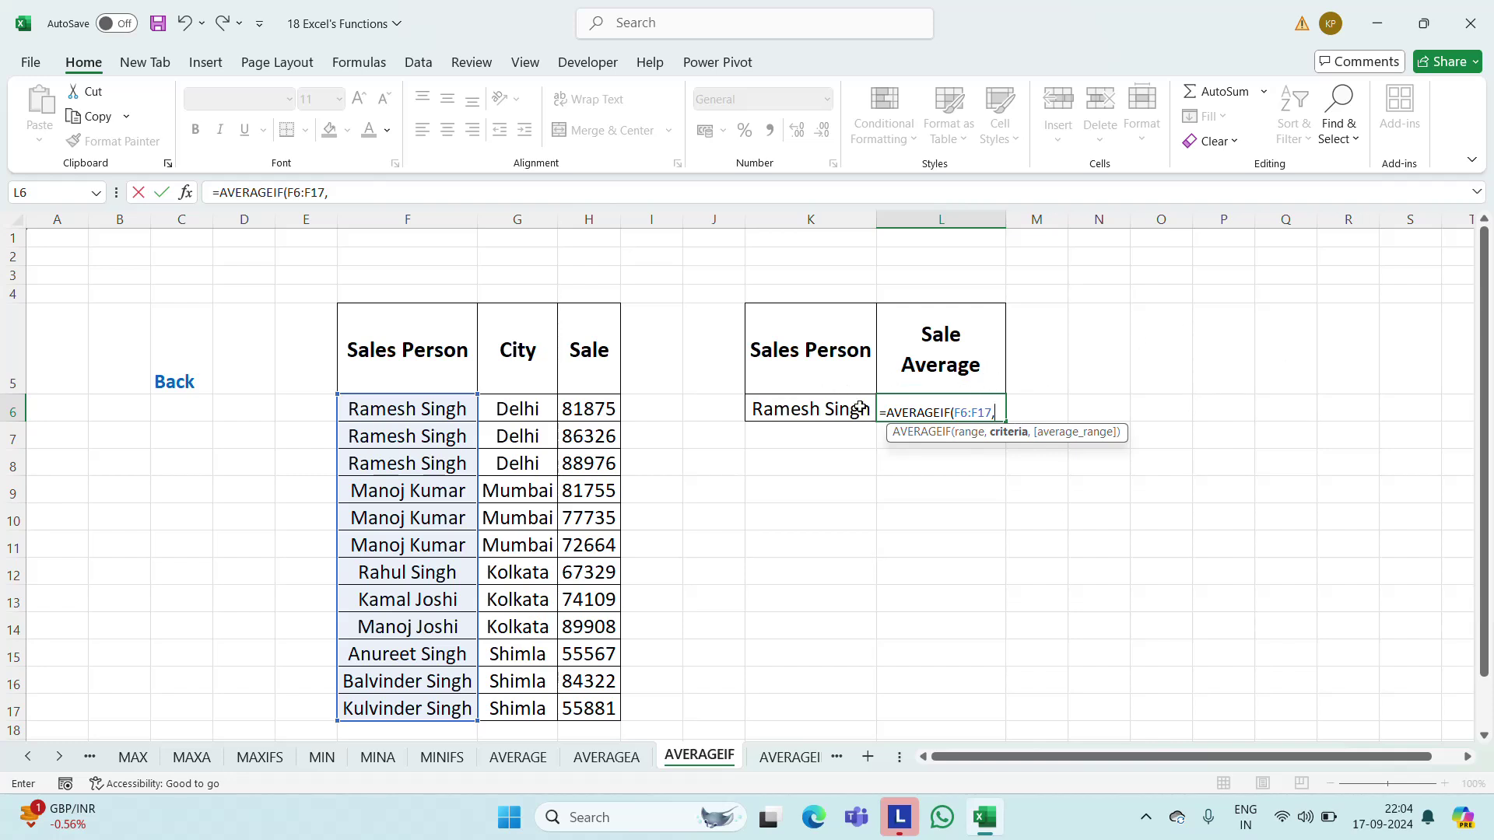
click(834, 413)
text(,)
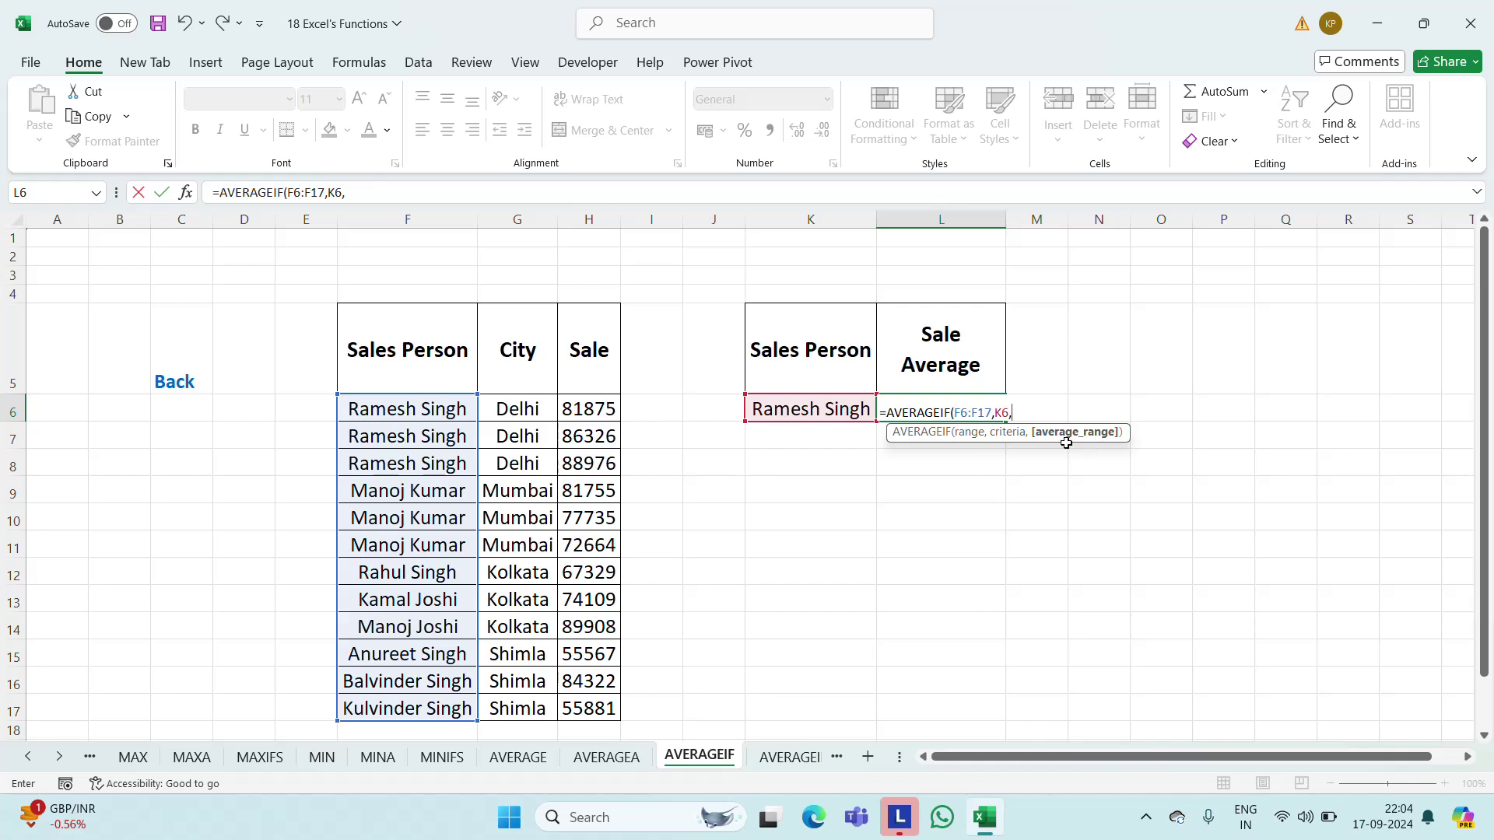
click(580, 409)
key(ctrl+shift+Down)
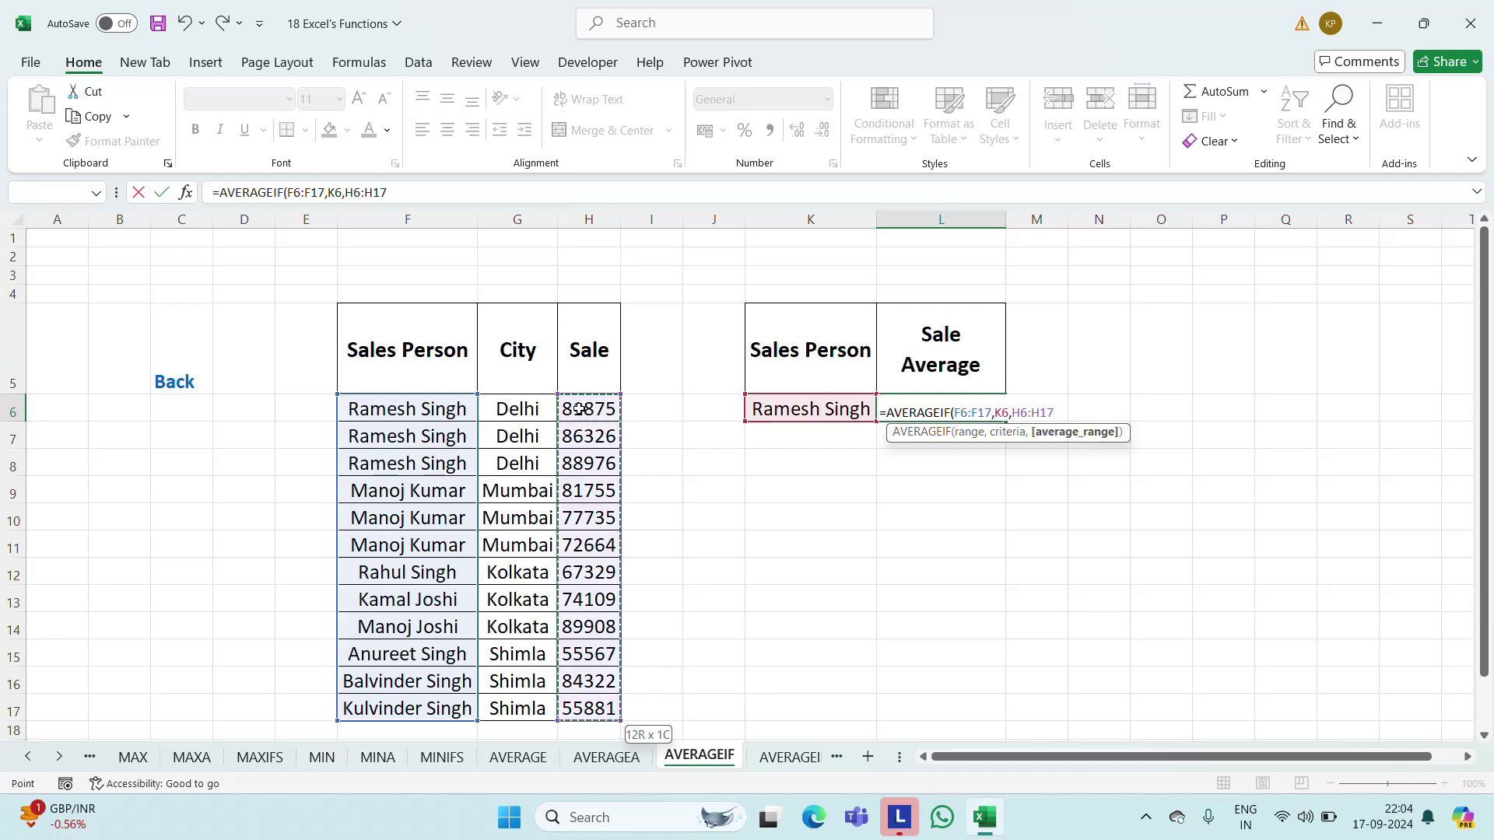
text())
key(ctrl+Return)
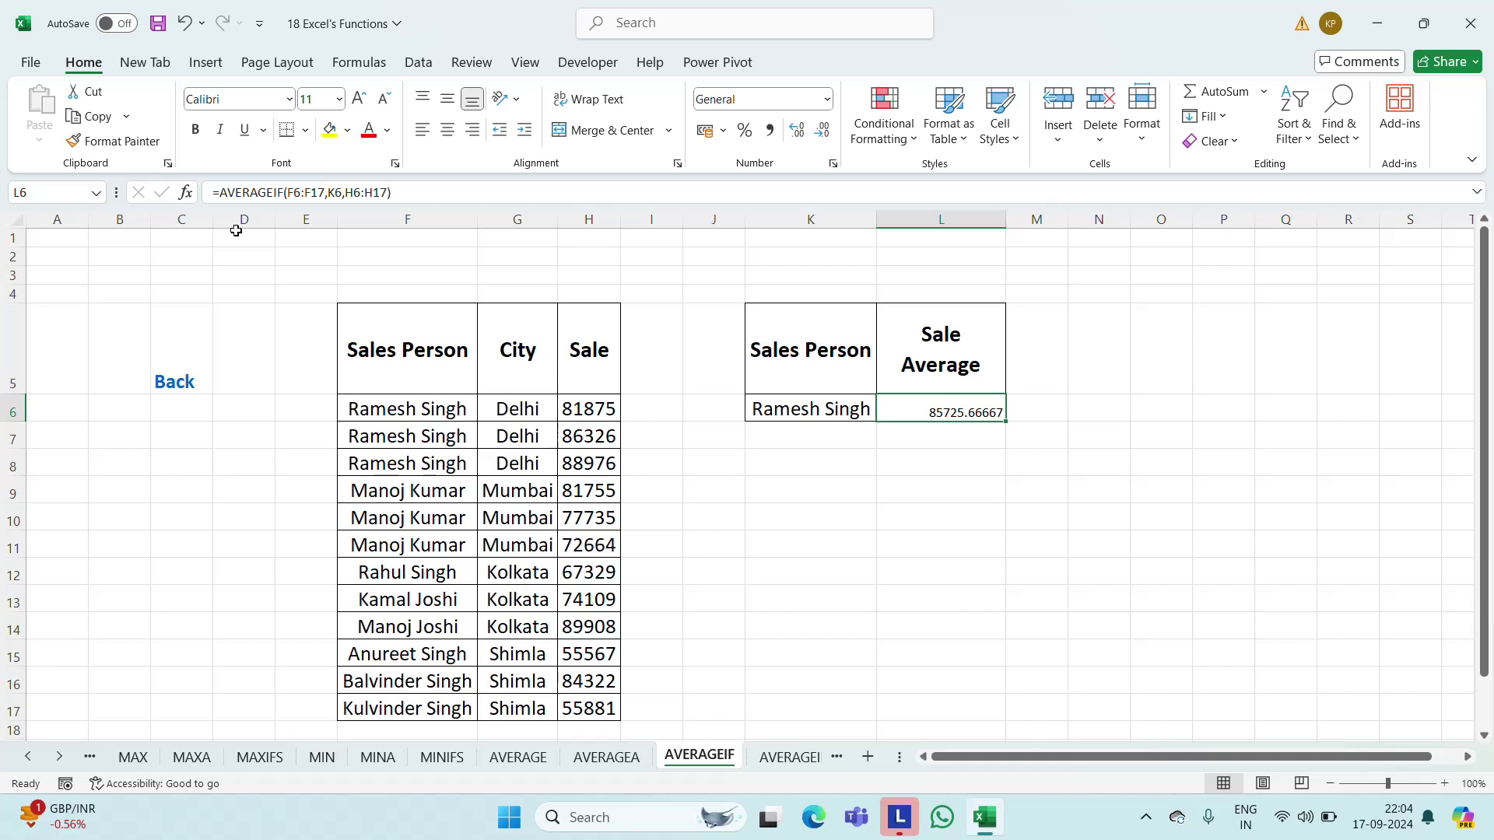
Format the average in L6 with font size 16 and bold
click(320, 104)
text(16)
key(Return)
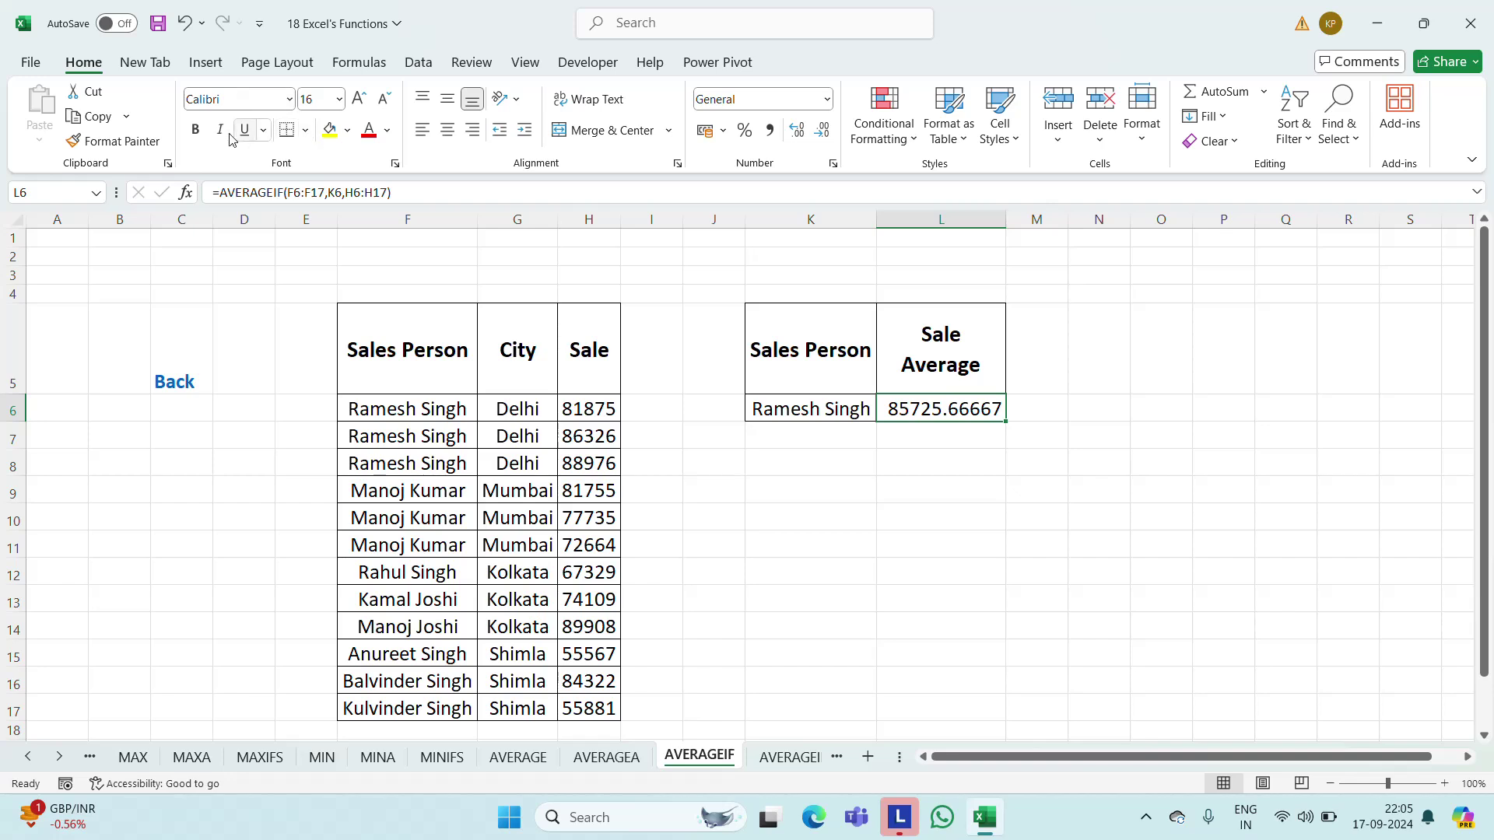
click(197, 130)
click(958, 450)
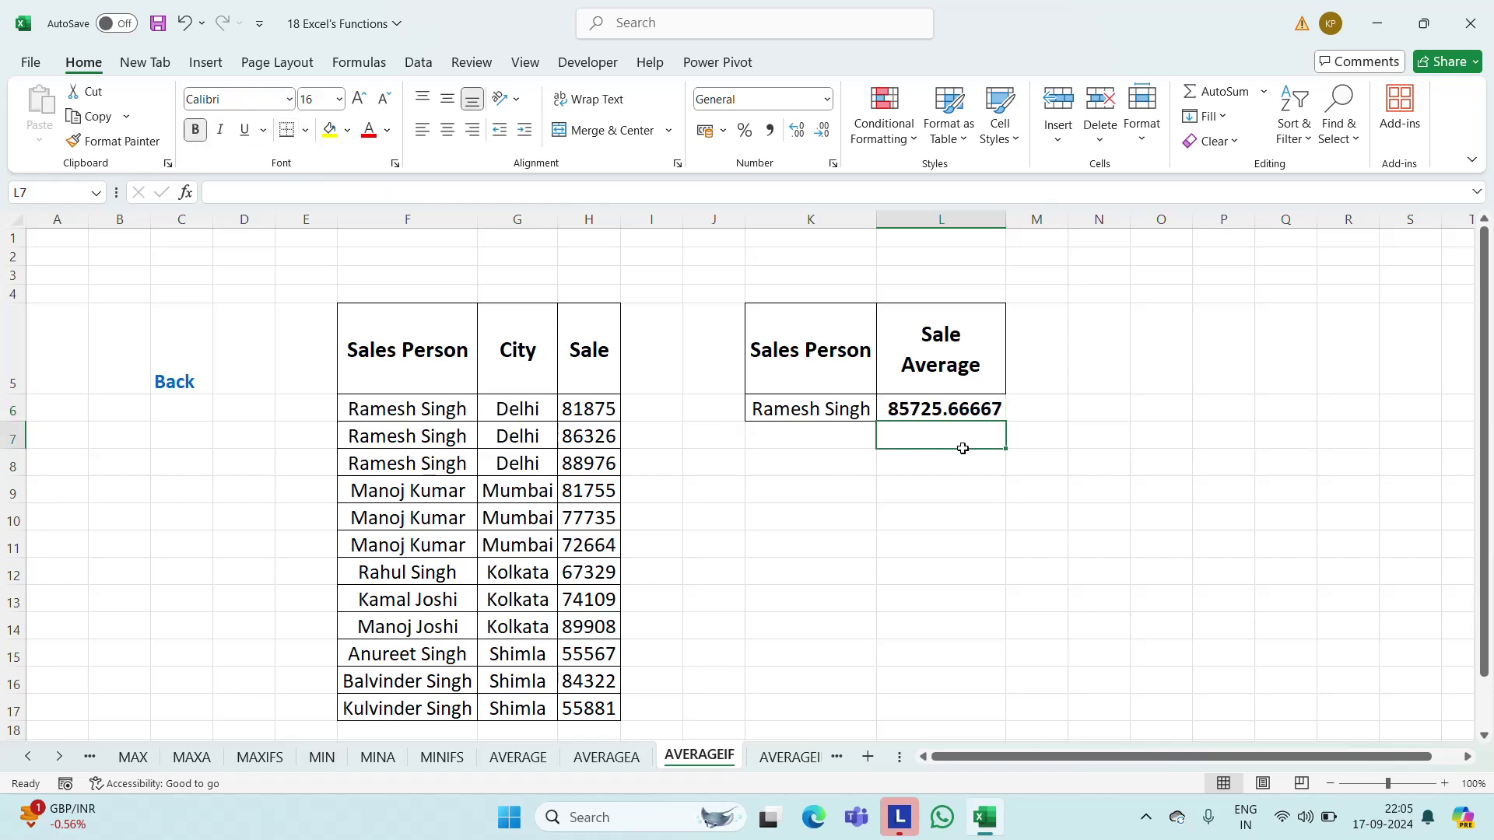
Enter =AVERAGE(H6:H8) in K9 to cross-check the average of the first salesperson's three sales
drag(601, 407, 592, 463)
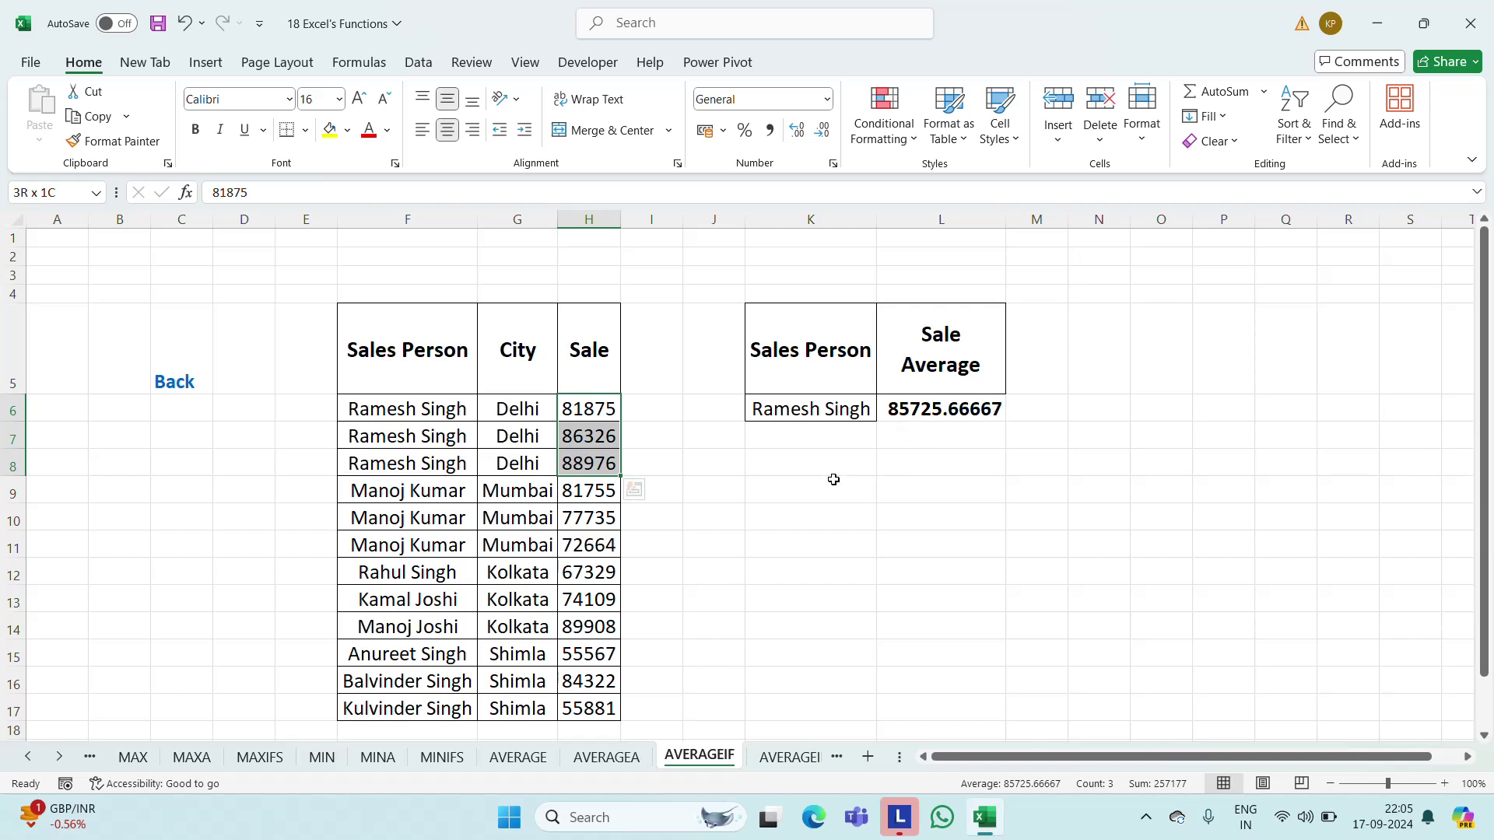
click(815, 497)
text(=ave)
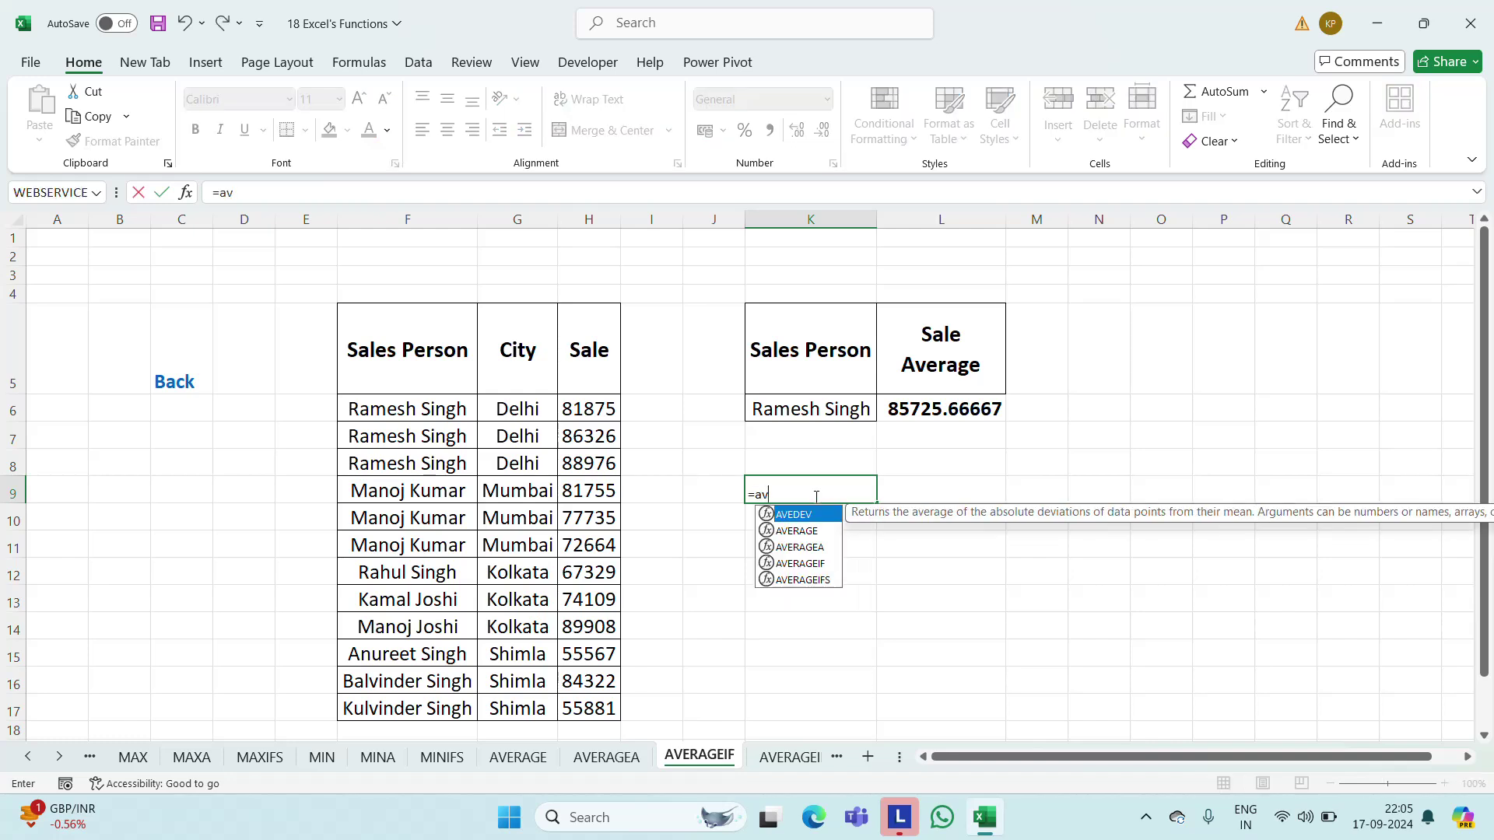
key(Tab)
key(Left)
key(Left)
key(Left)
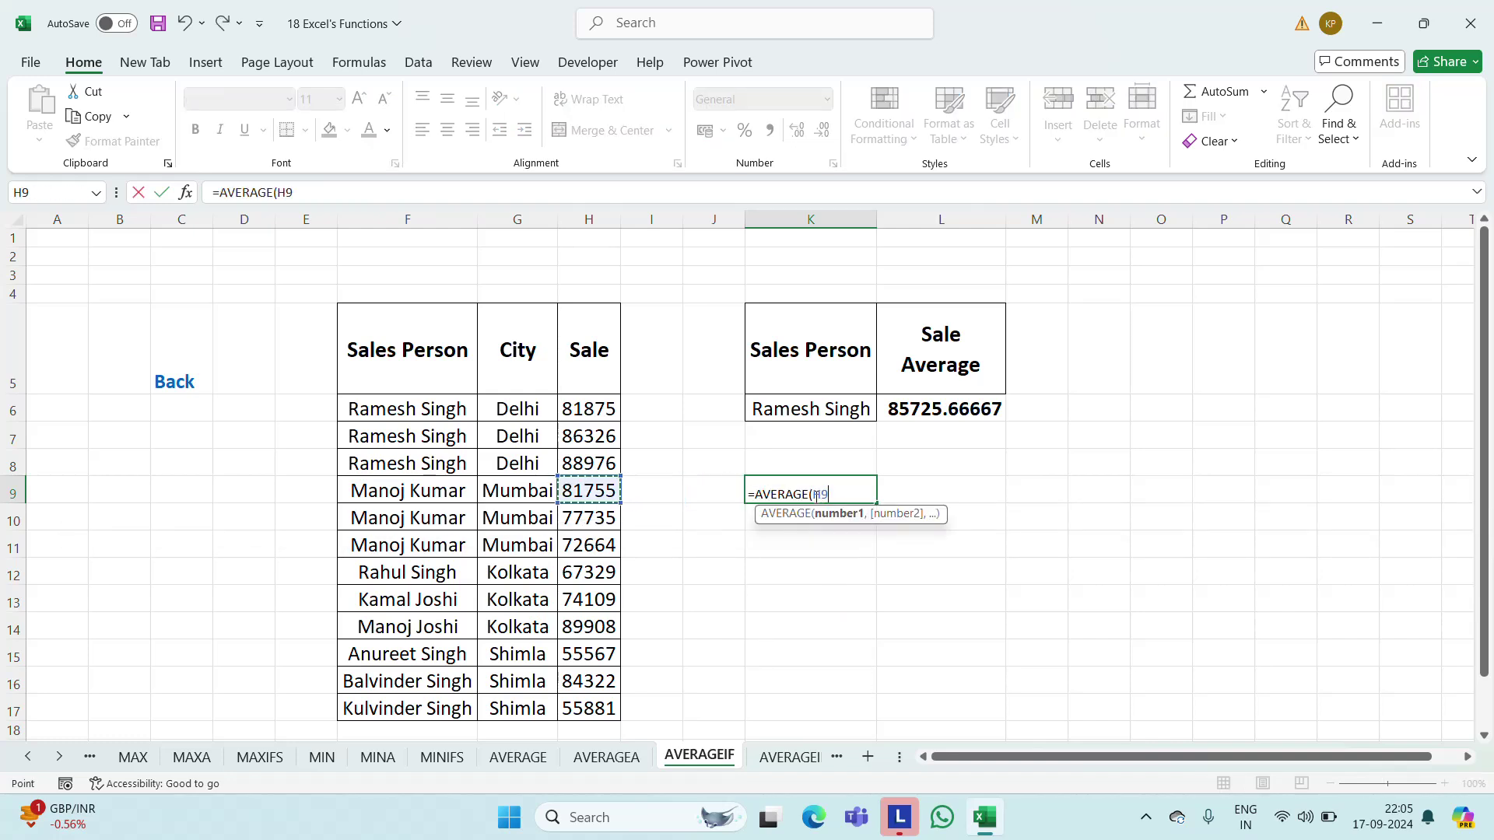
key(Up)
key(Up)
key(Up)
key(shift+Down)
key(shift+Down)
key(Return)
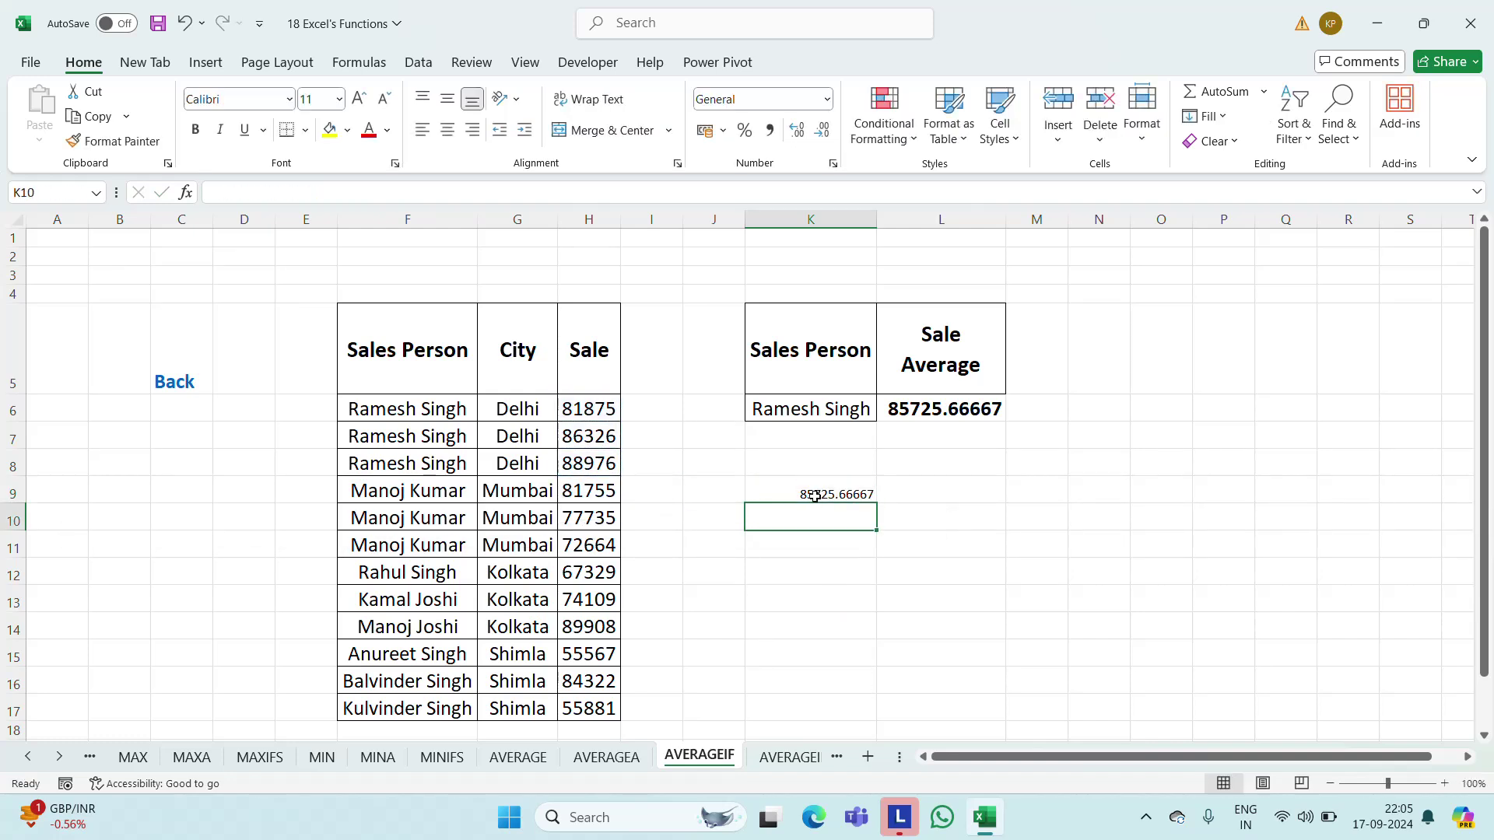
Format the check average in K9 with font size 16 and bold
click(814, 495)
click(323, 98)
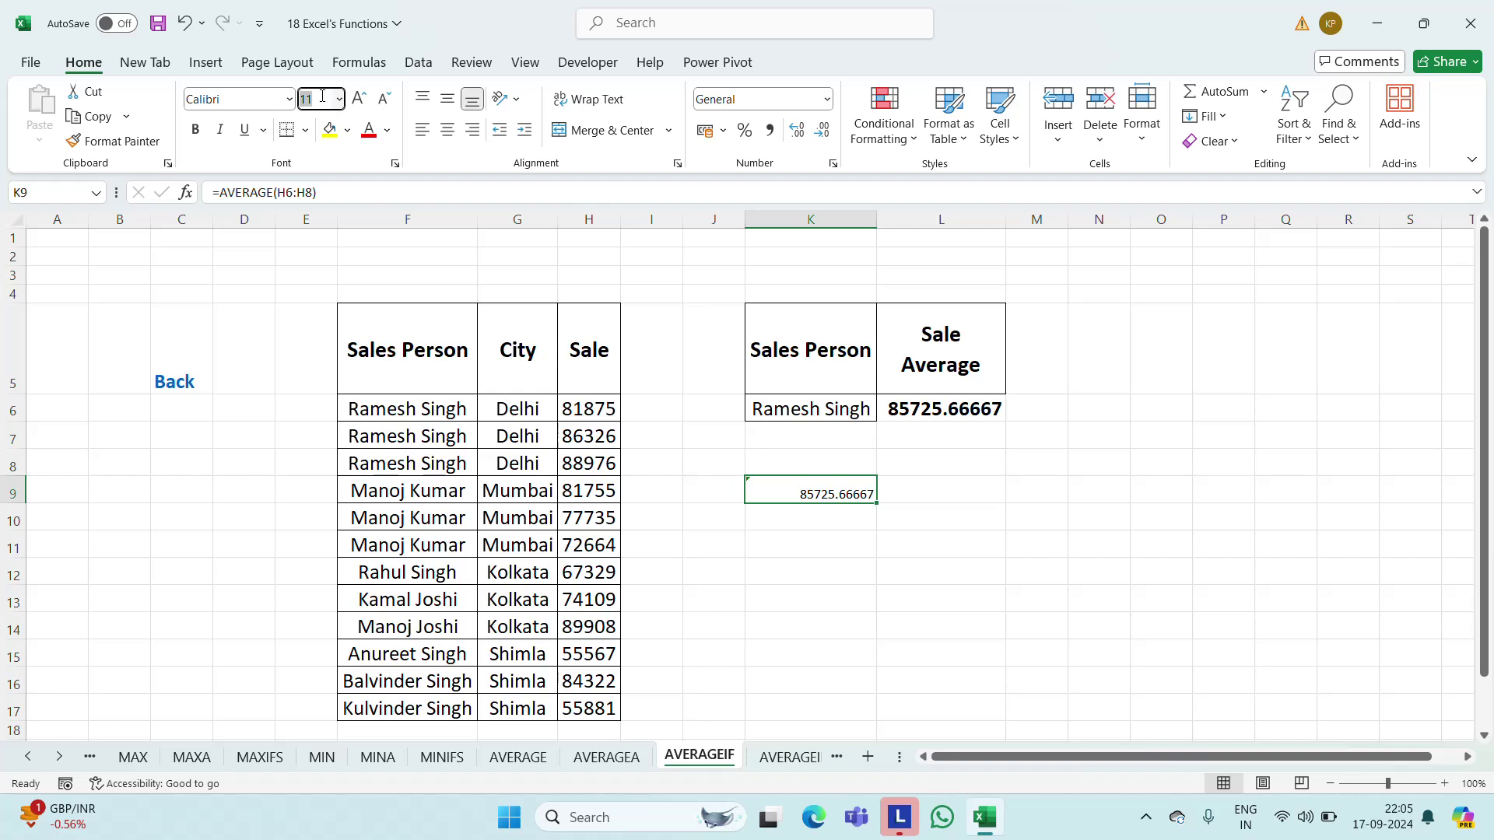
key(Return)
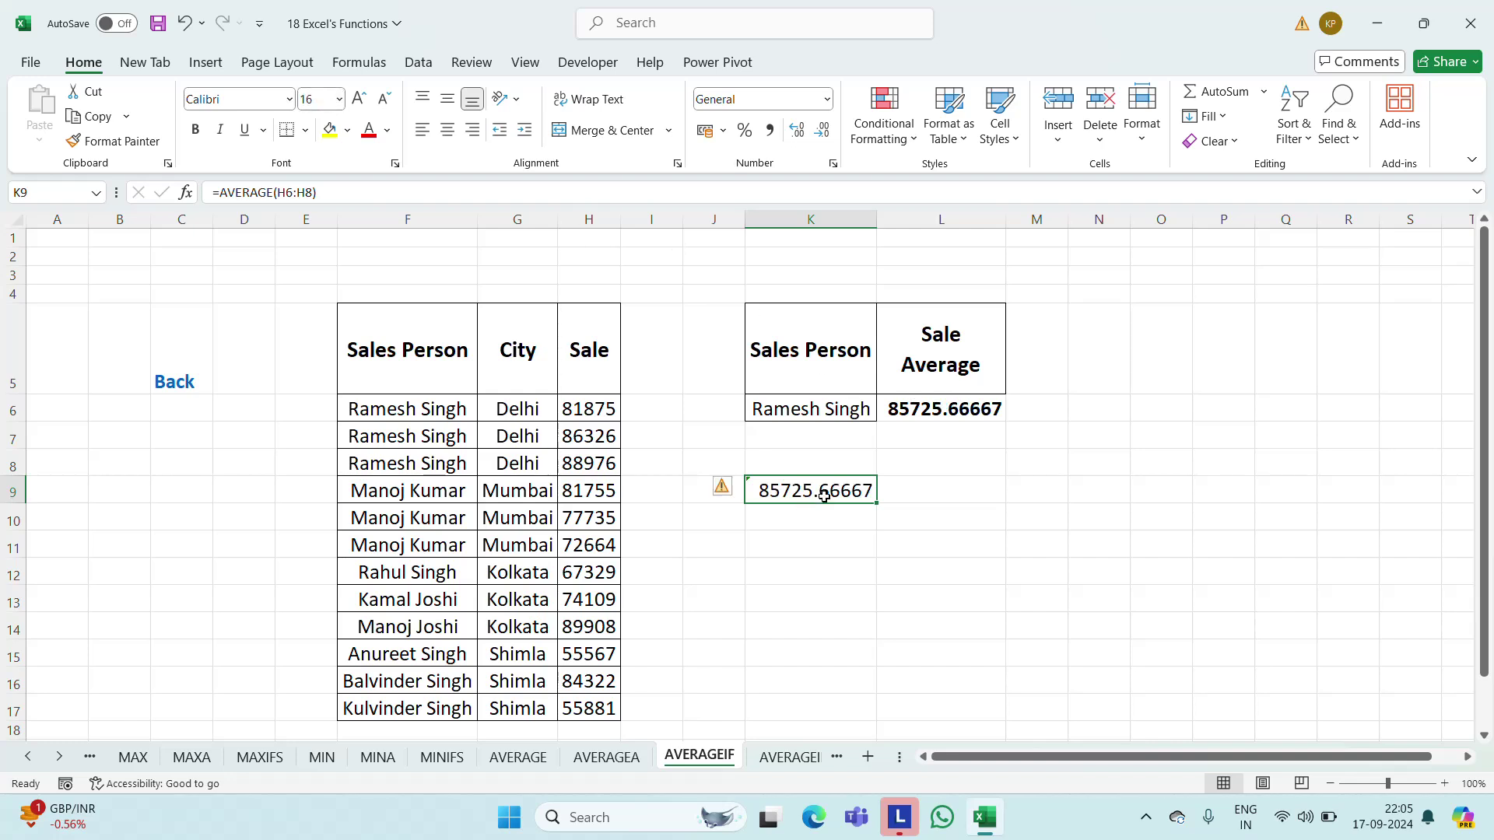
key(ctrl+b)
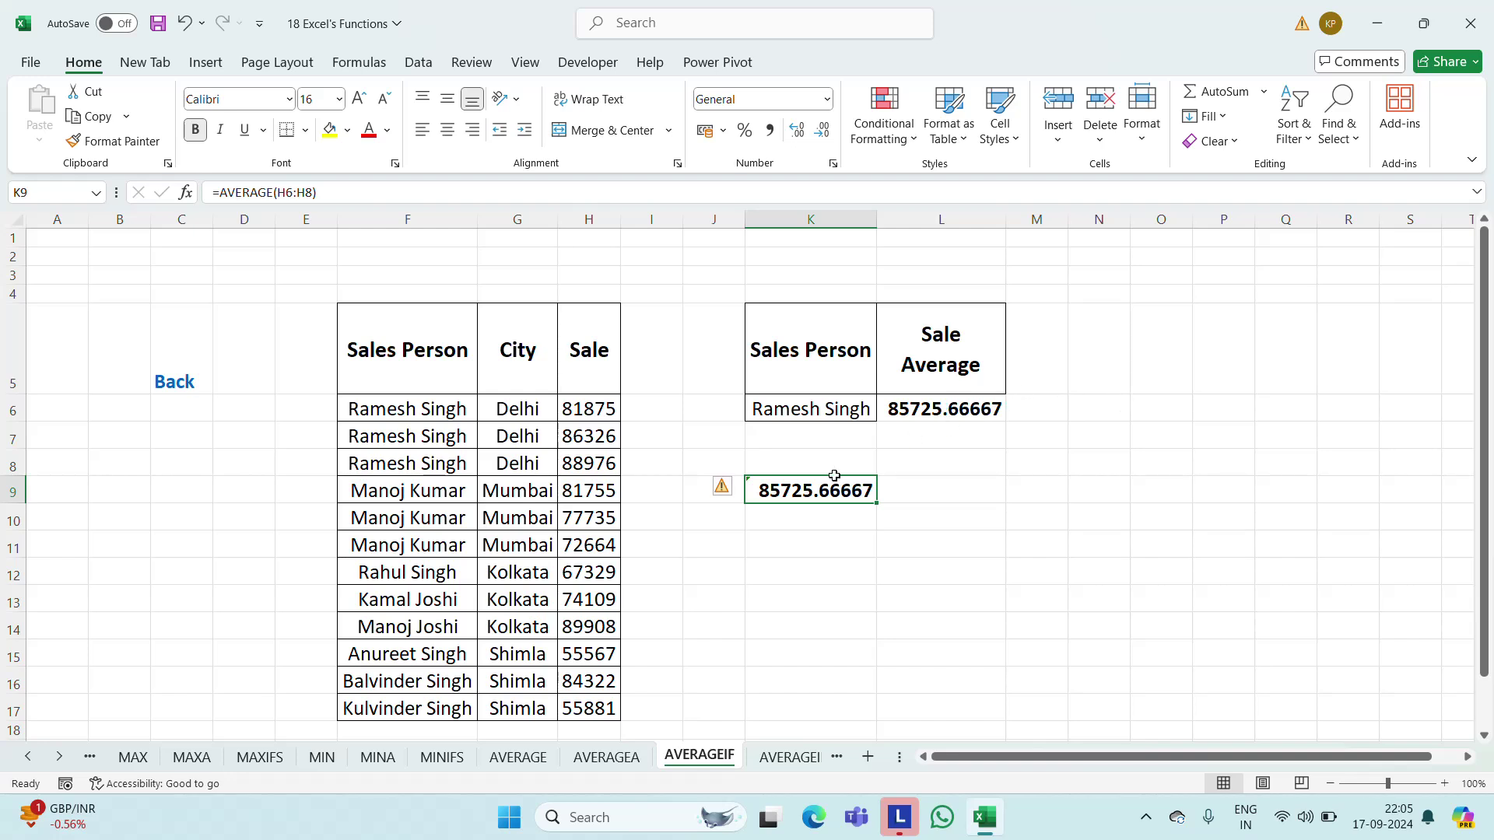
On the AVERAGEIFS sheet, copy the Sales Person, City and Sale headers from F4:H4 to L4:N4
click(772, 759)
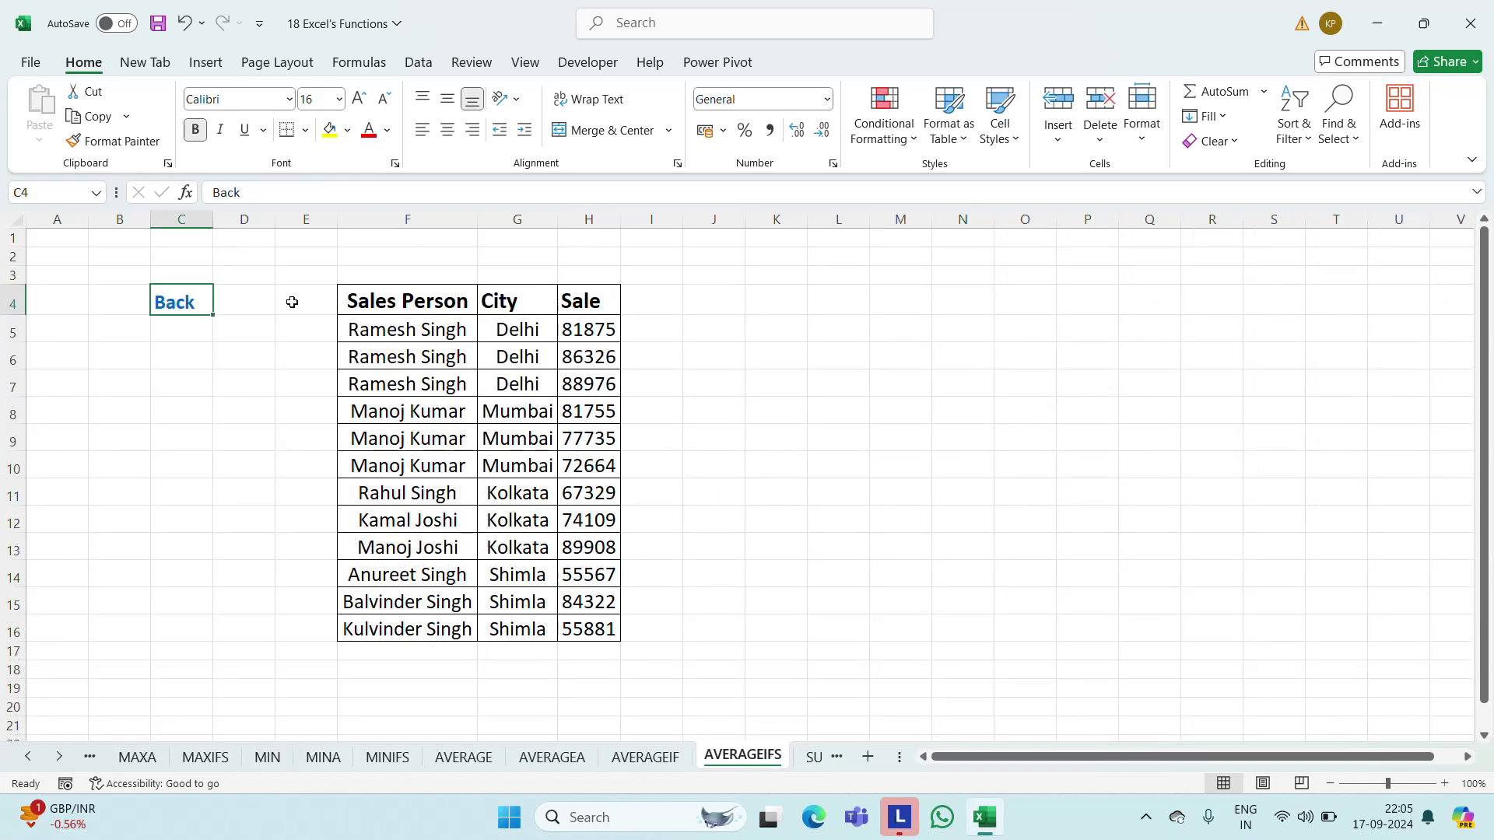
click(393, 300)
key(Right)
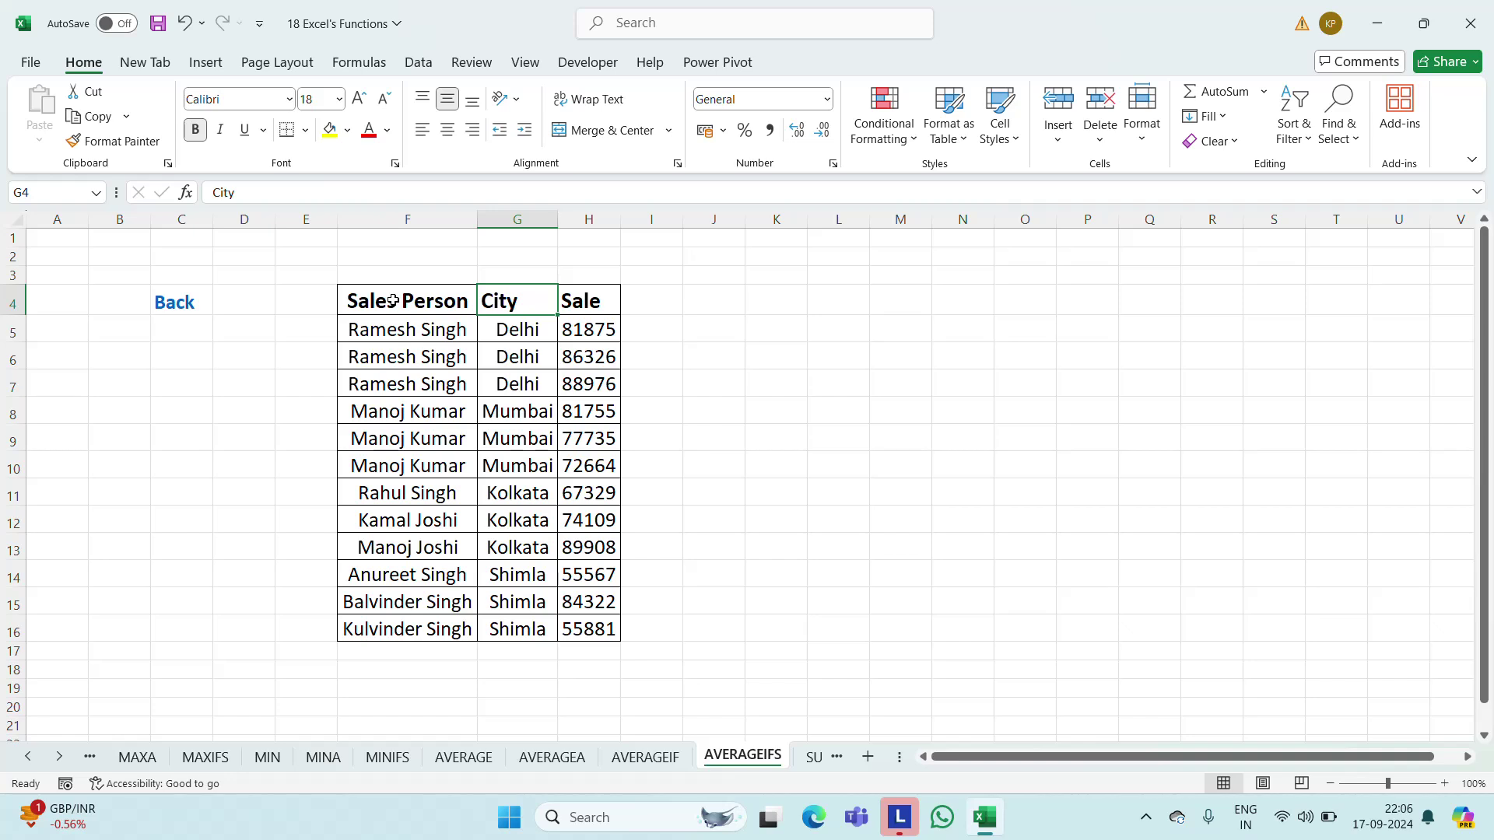
key(Left)
key(shift+Right)
key(shift+Right)
key(ctrl+c)
key(Right)
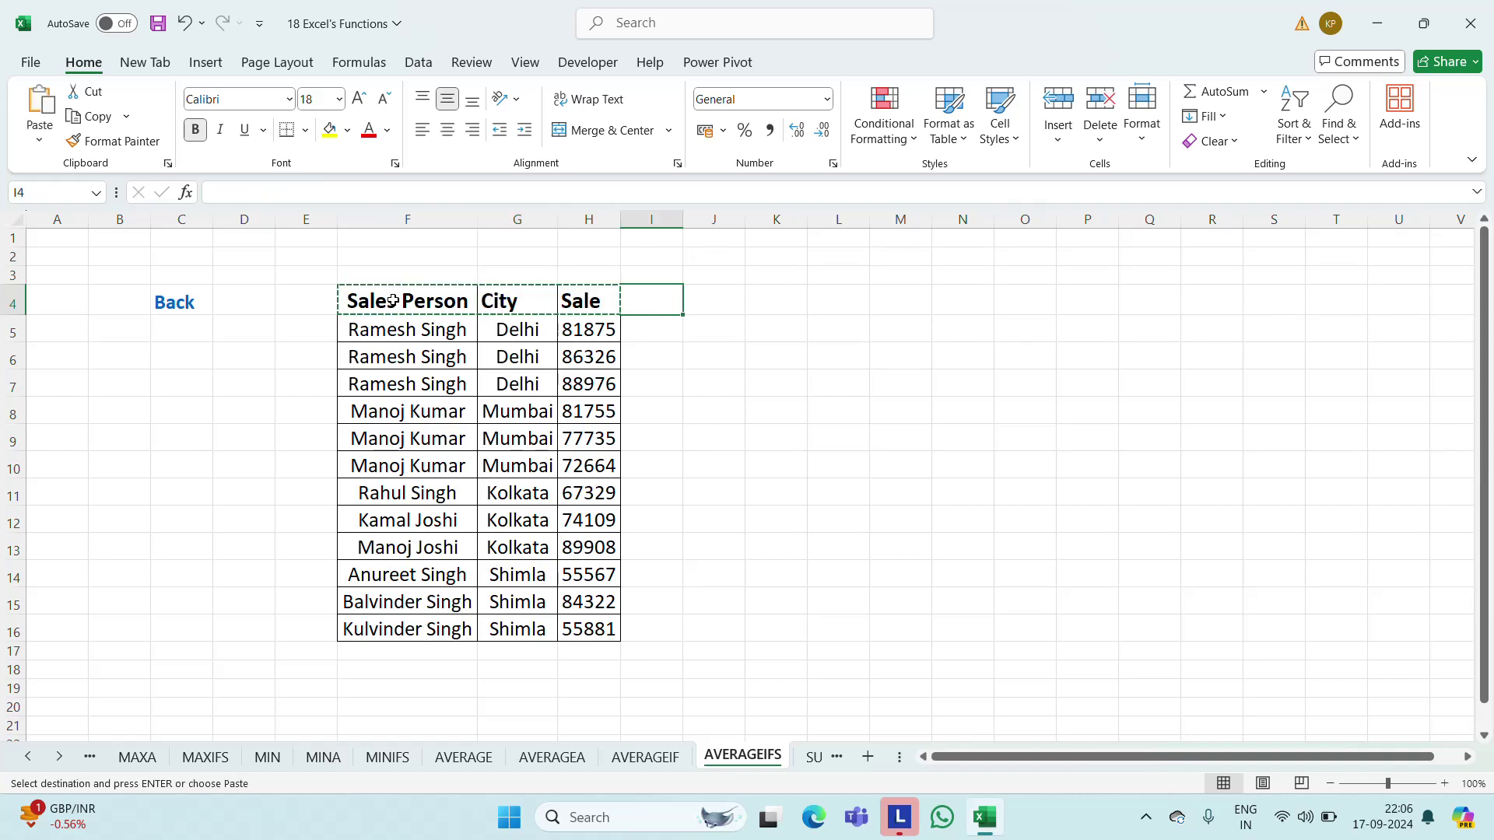
key(Right)
key(Right)
key(Right)
key(ctrl+v)
key(Escape)
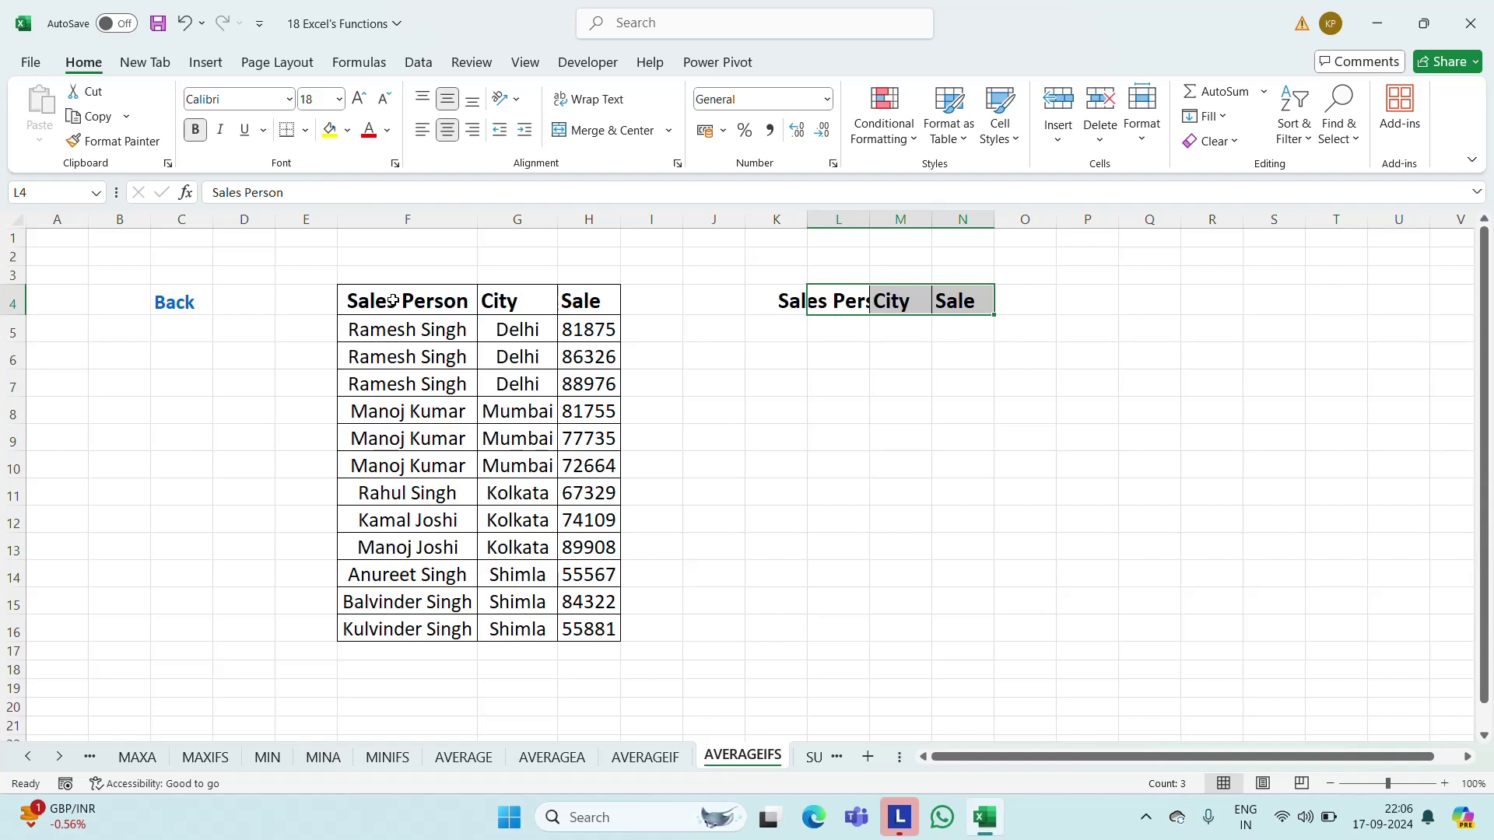
Autofit the widths of column K and every column after it, and return to the start of the sheet
click(776, 219)
key(ctrl+shift+Right)
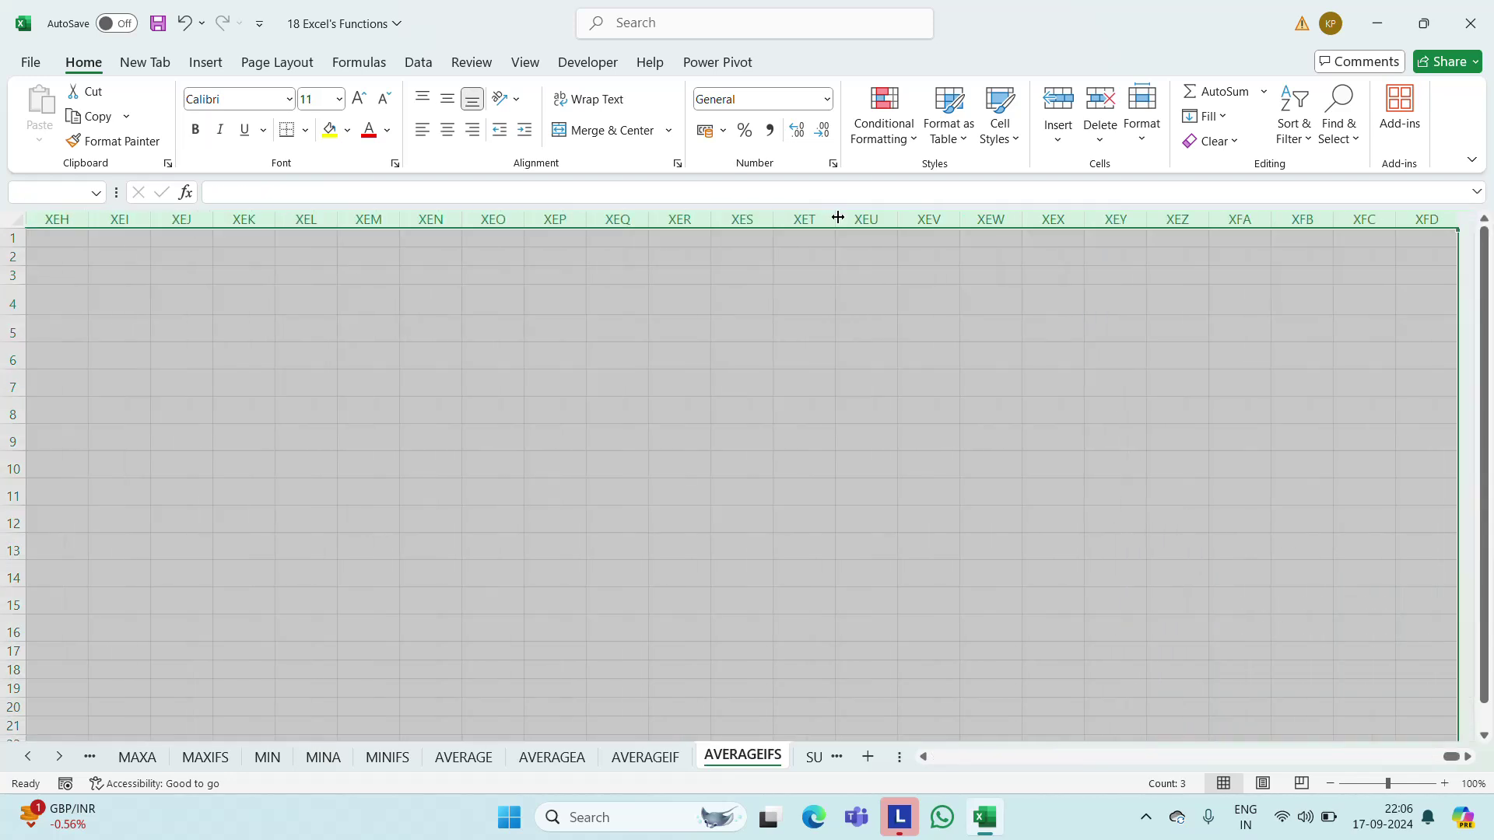
click(644, 293)
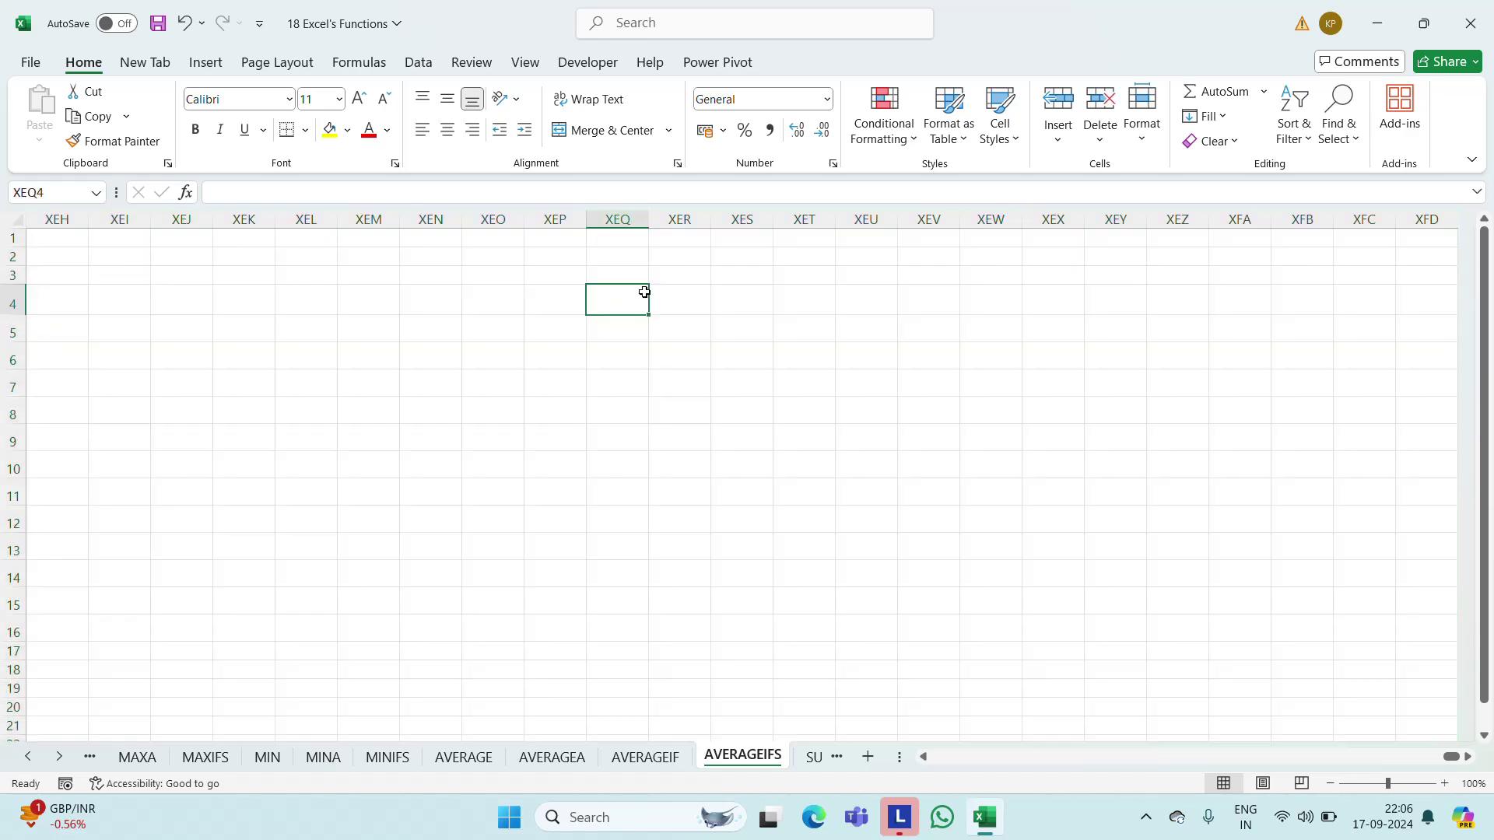
key(ctrl+Left)
key(ctrl+Left)
key(ctrl+Left)
key(ctrl+Left)
key(Right)
key(Right)
key(Right)
key(Right)
key(Right)
key(Right)
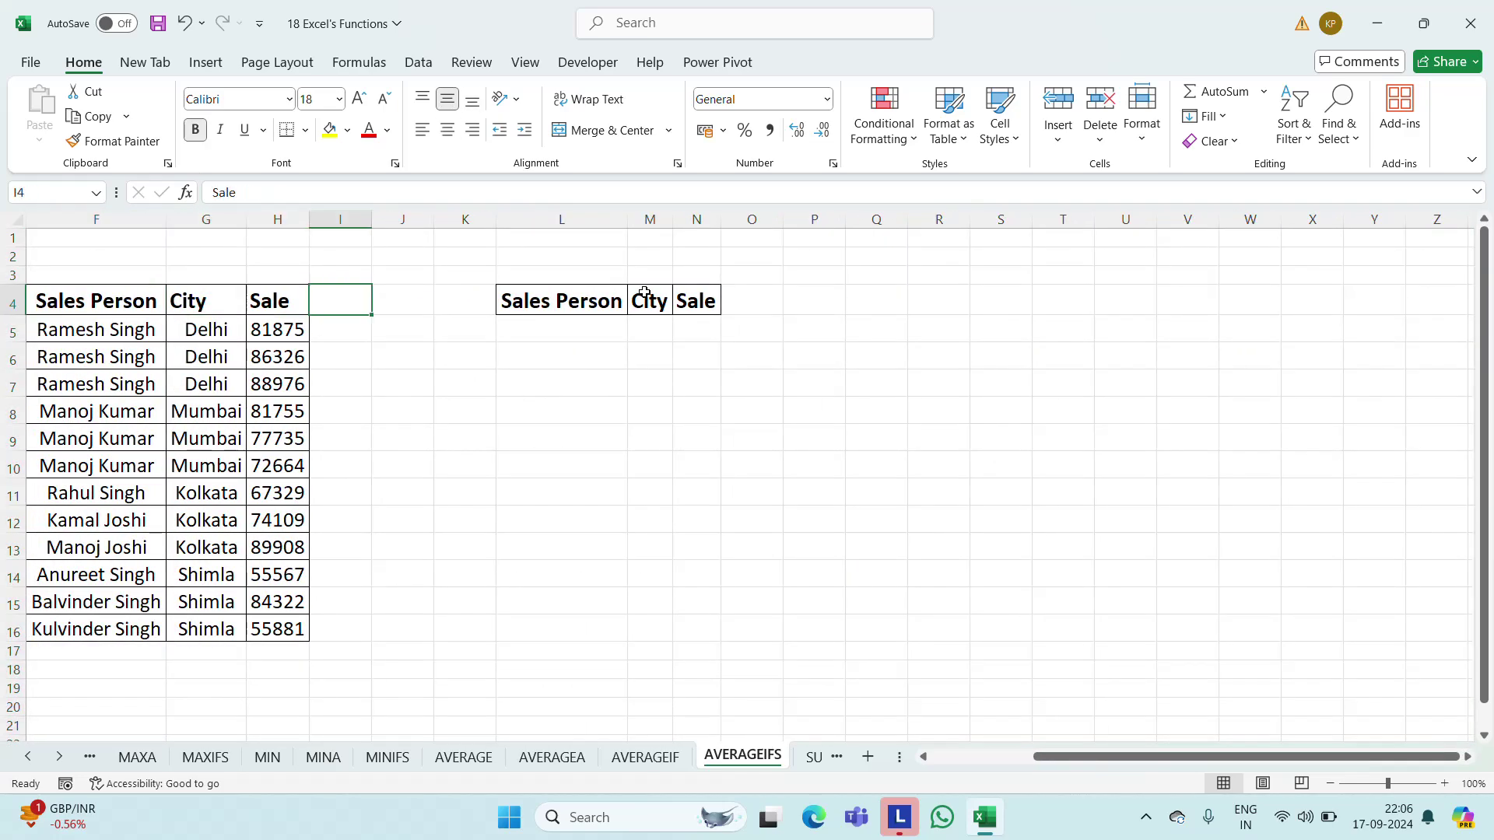
key(Down)
key(Left)
key(Left)
key(Left)
key(Home)
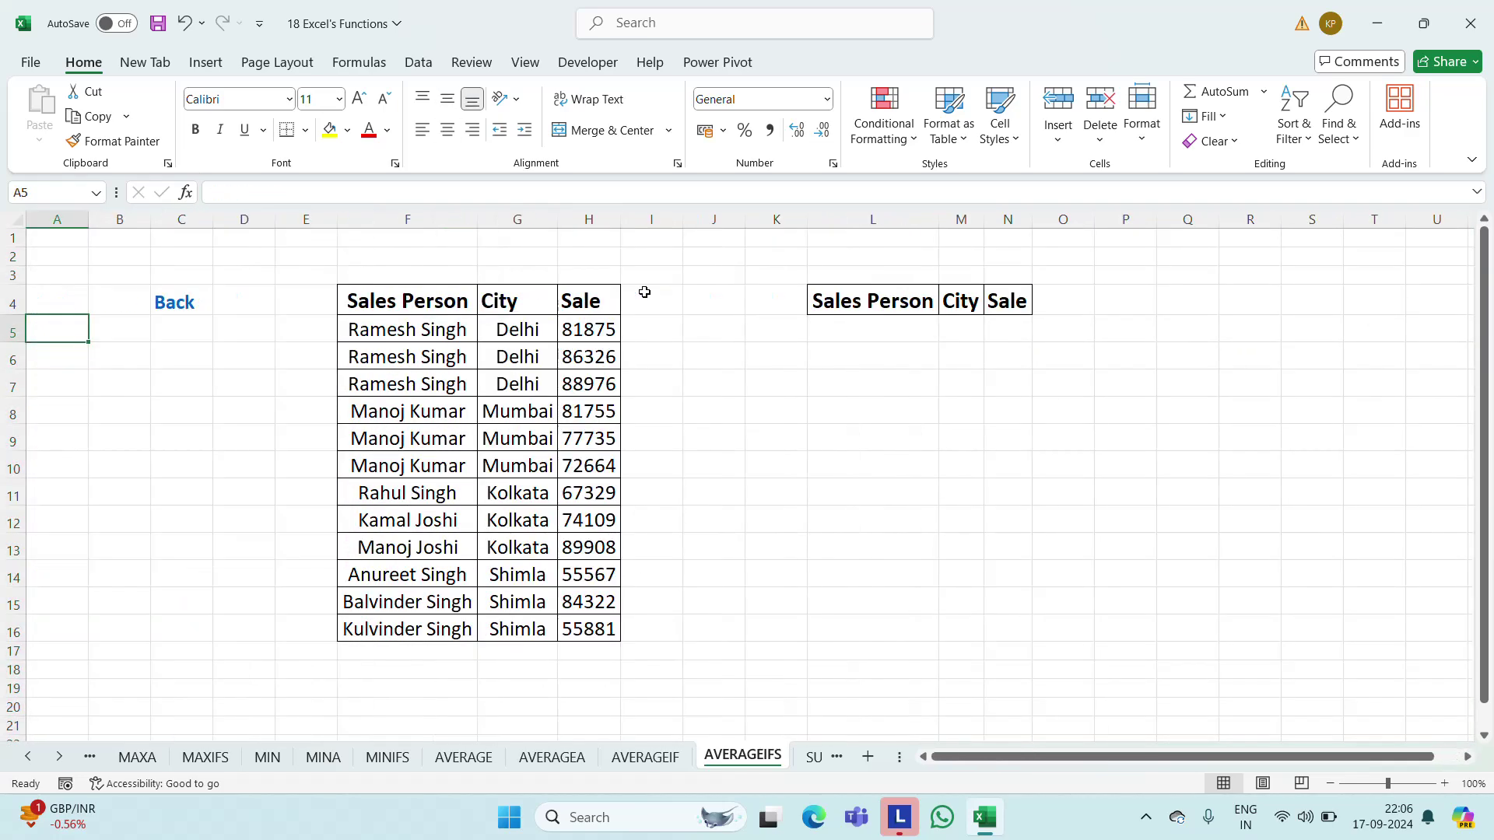
key(Right)
key(Right)
key(Right)
key(Right)
key(Right)
key(Right)
key(Right)
key(Right)
key(Right)
key(Right)
key(Right)
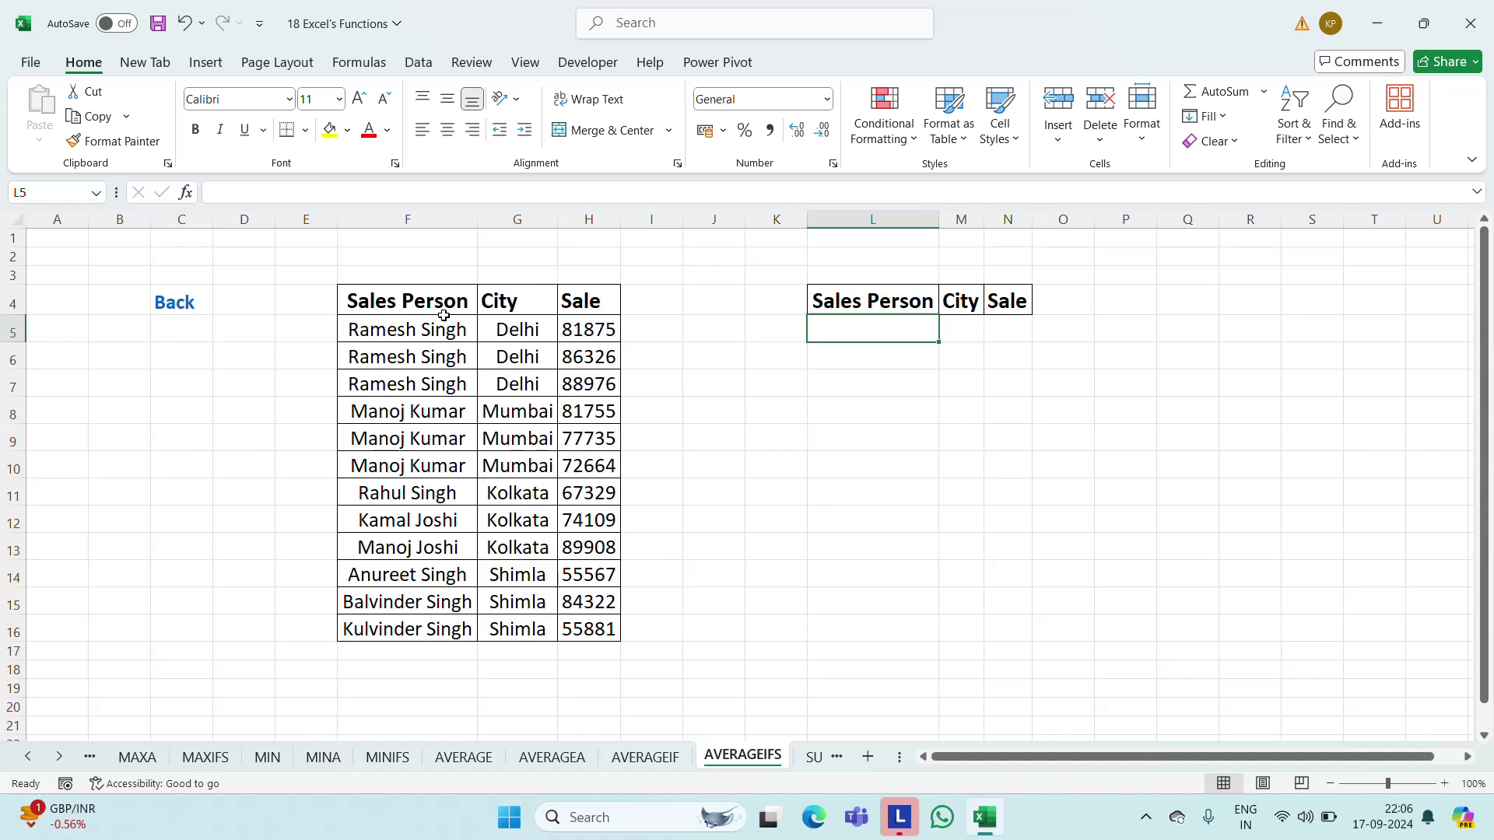
key(Down)
key(Down)
key(Down)
key(Down)
key(Up)
key(Up)
key(Up)
Copy the salesperson and city from F8:G8 into L5:M5 and autofit column M
key(Left)
key(Left)
key(Left)
key(Left)
key(Left)
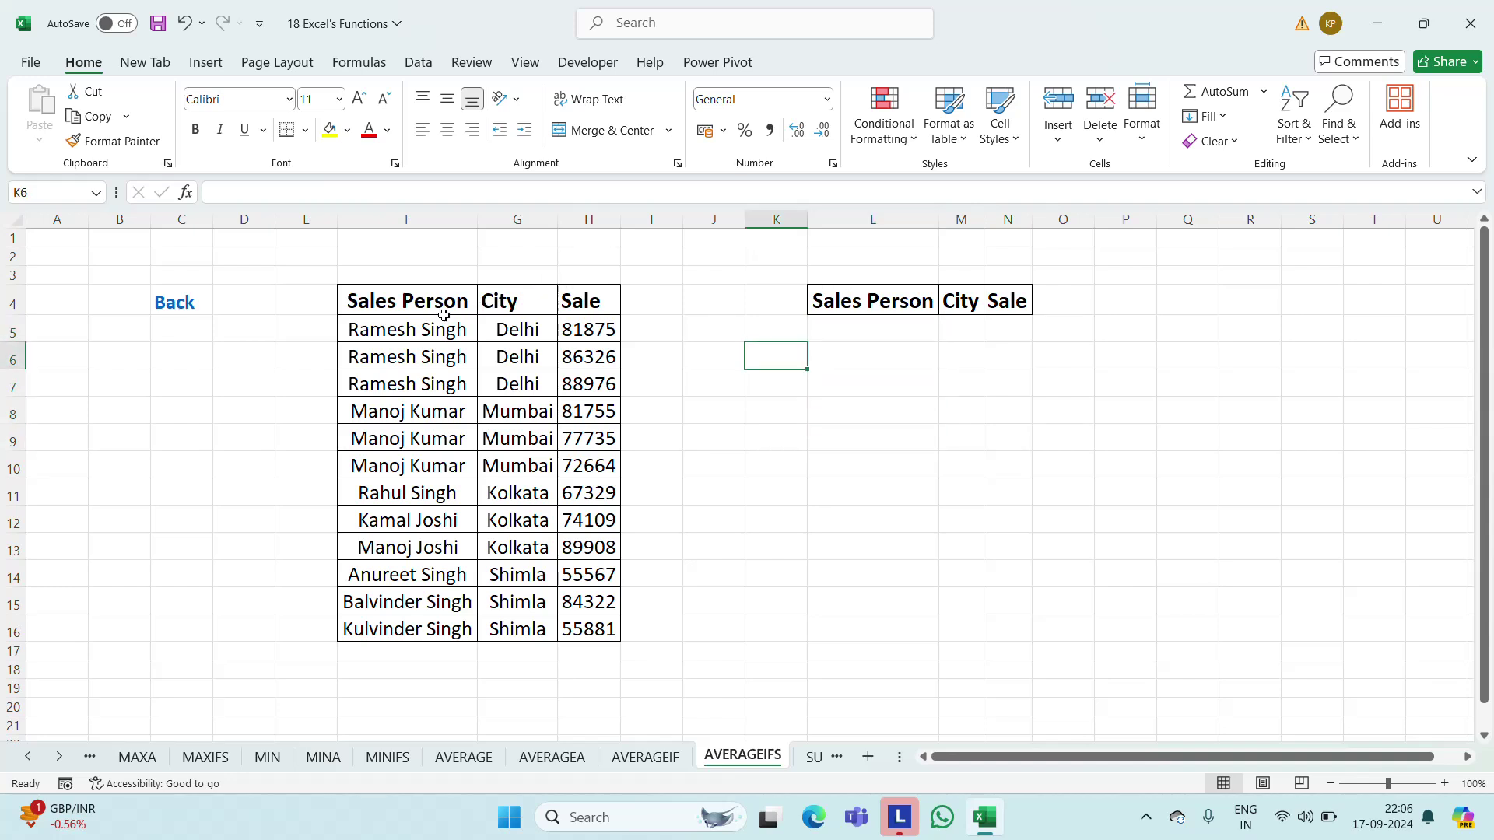
key(Down)
key(Down)
key(Left)
key(shift+Right)
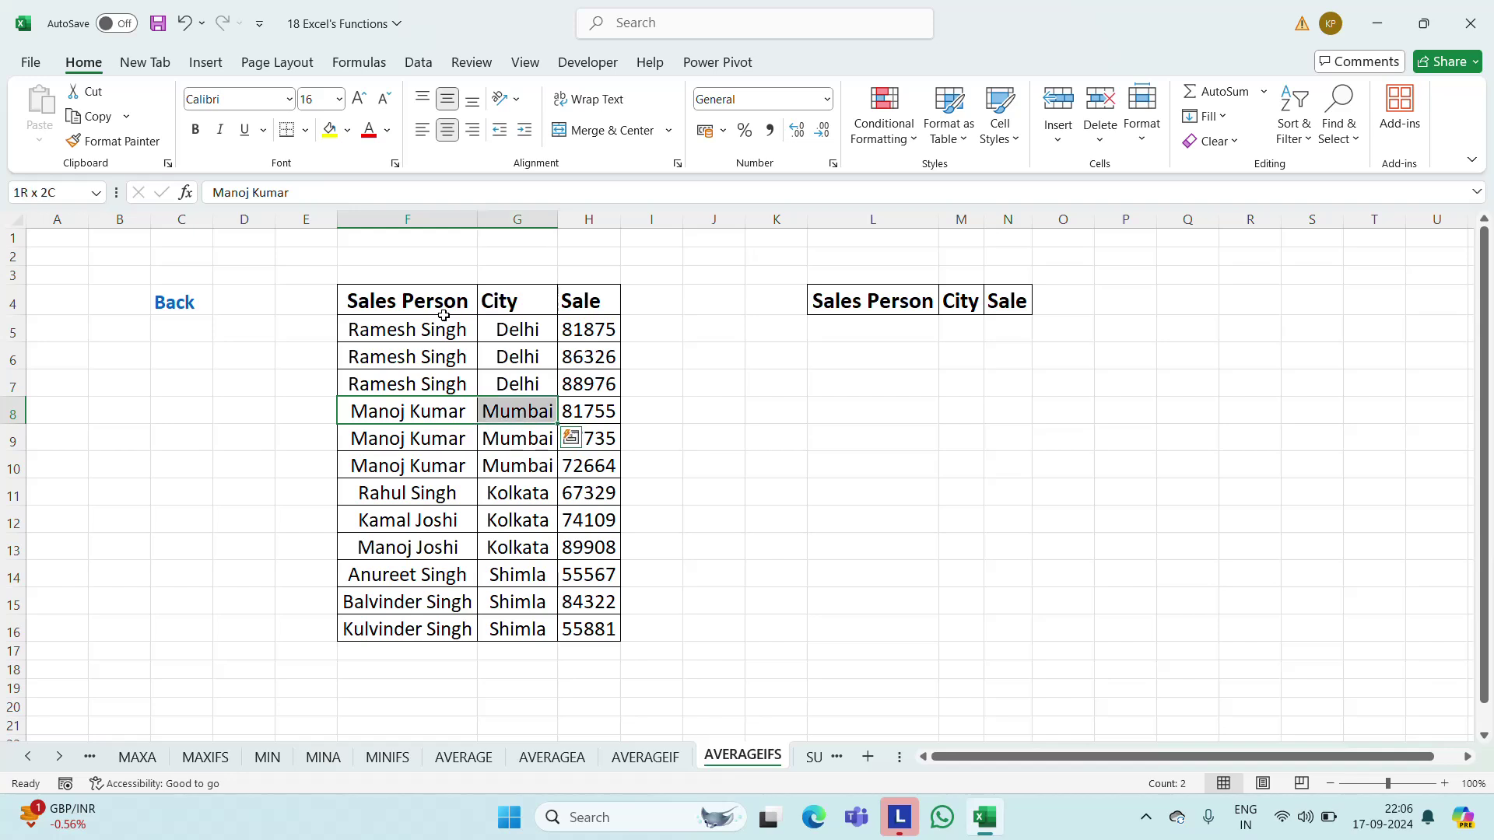
key(ctrl+c)
key(Right)
key(Right)
key(Right)
key(Right)
key(Right)
key(Right)
key(Right)
key(Up)
key(Up)
key(Up)
key(Up)
key(Left)
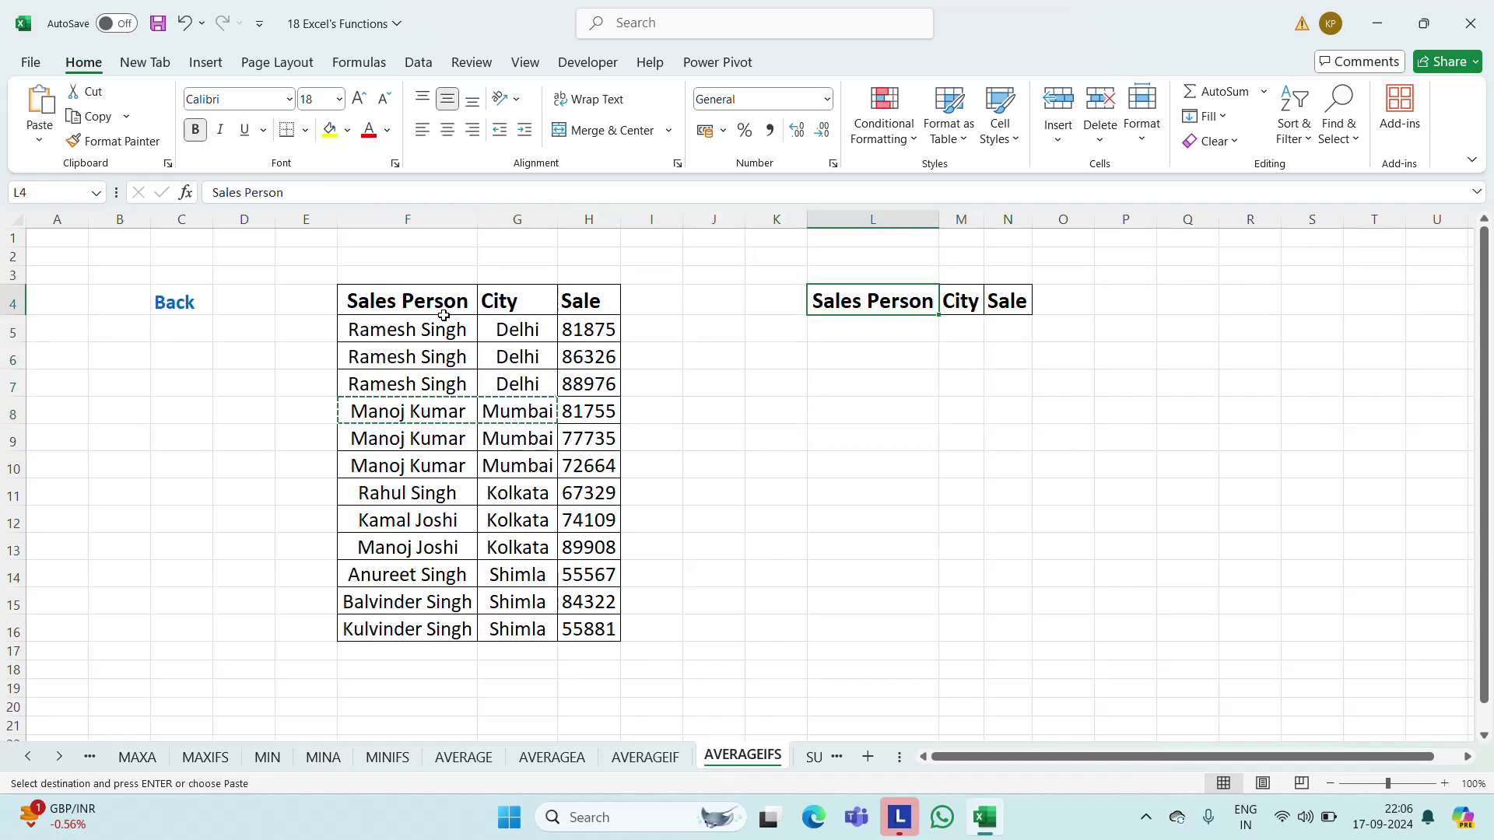
key(Down)
key(ctrl+v)
key(Escape)
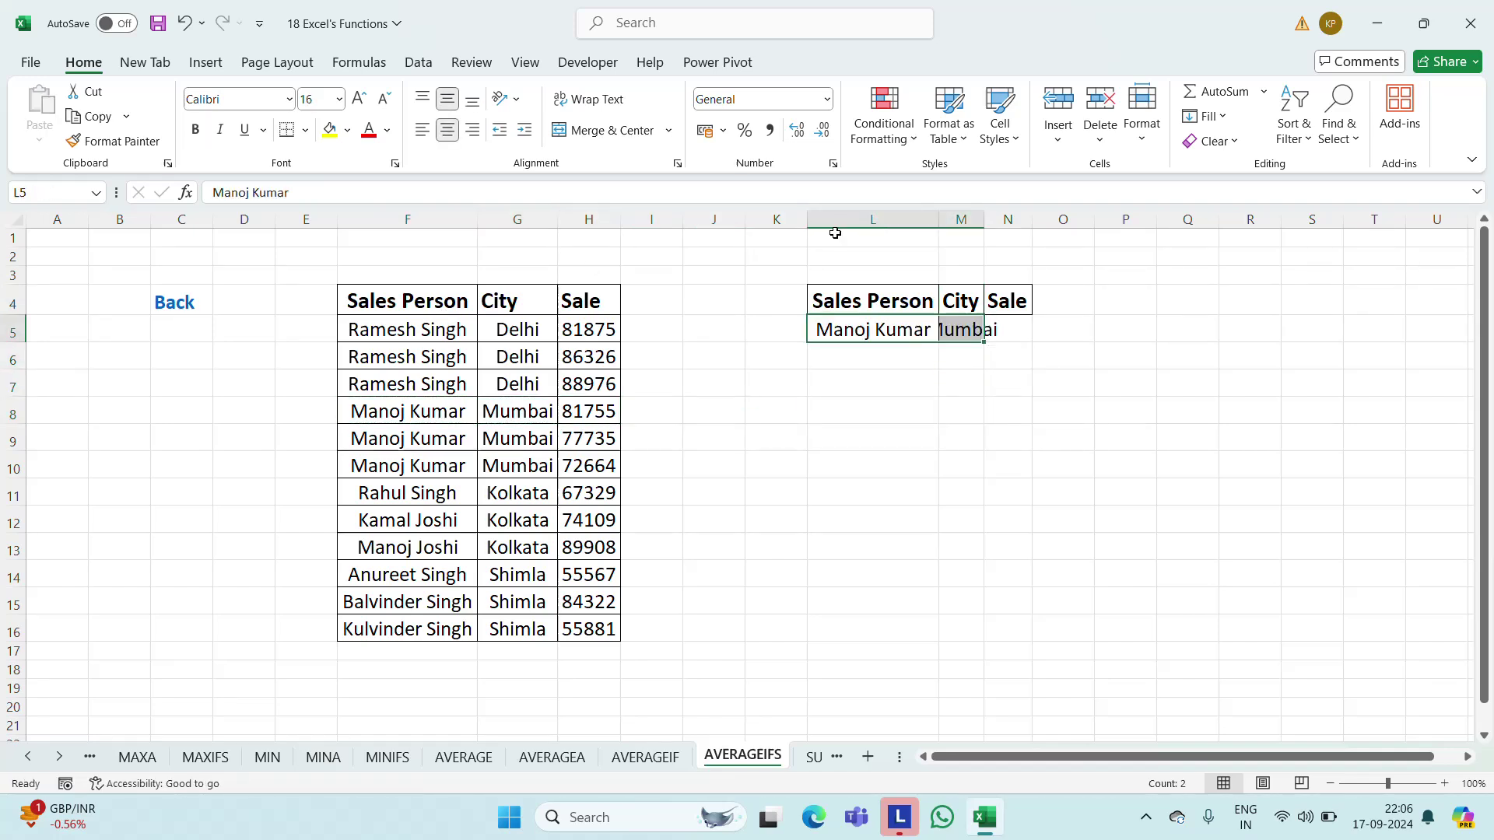
double_click(985, 220)
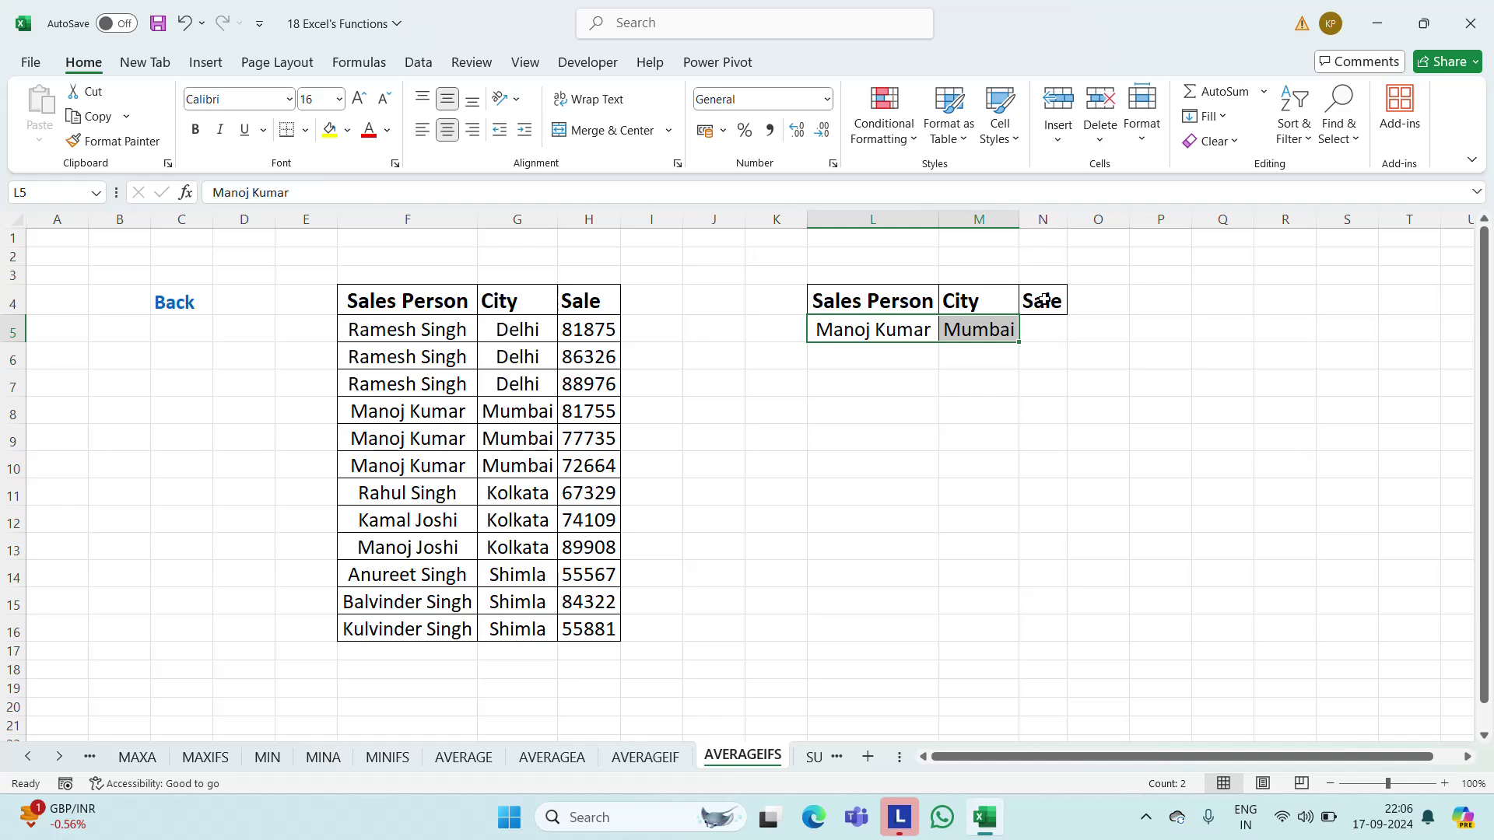
Widen column N and change the header in N4 to a centred two-line "Sale Average"
drag(1067, 221, 1116, 221)
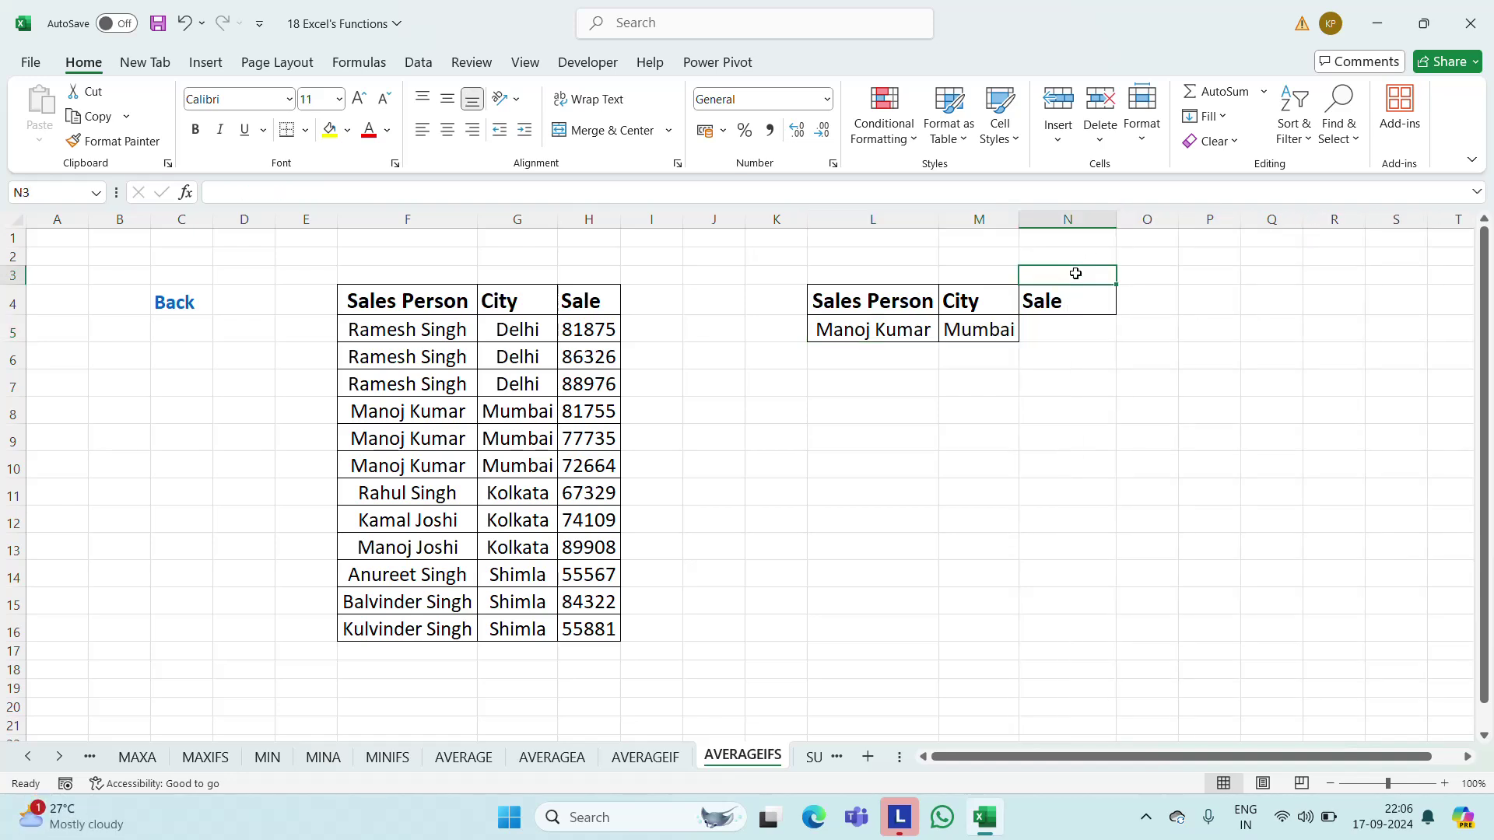
click(1062, 302)
double_click(1062, 302)
key(alt+Return)
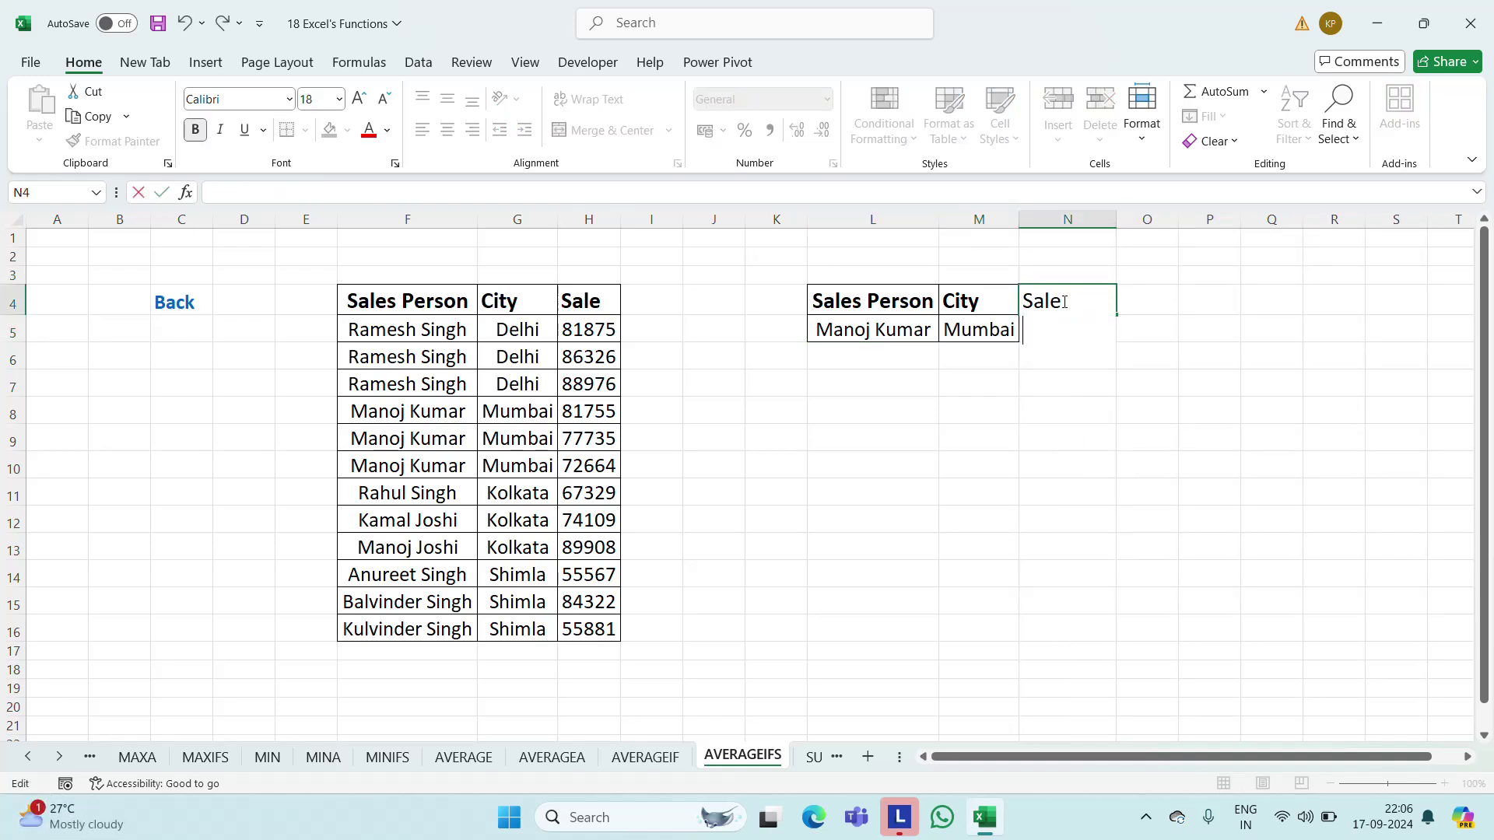
text(Average)
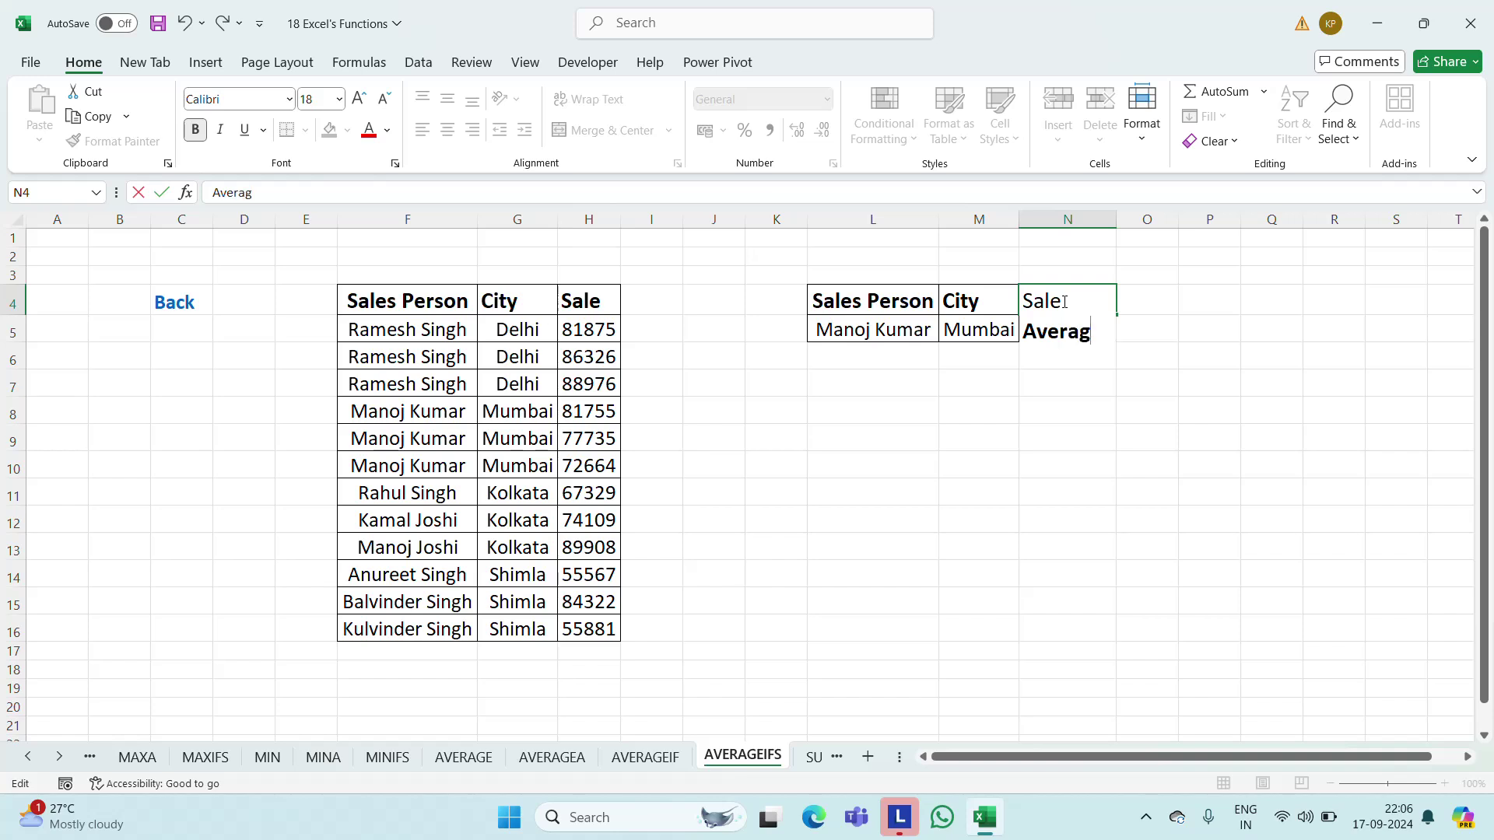
key(ctrl+Return)
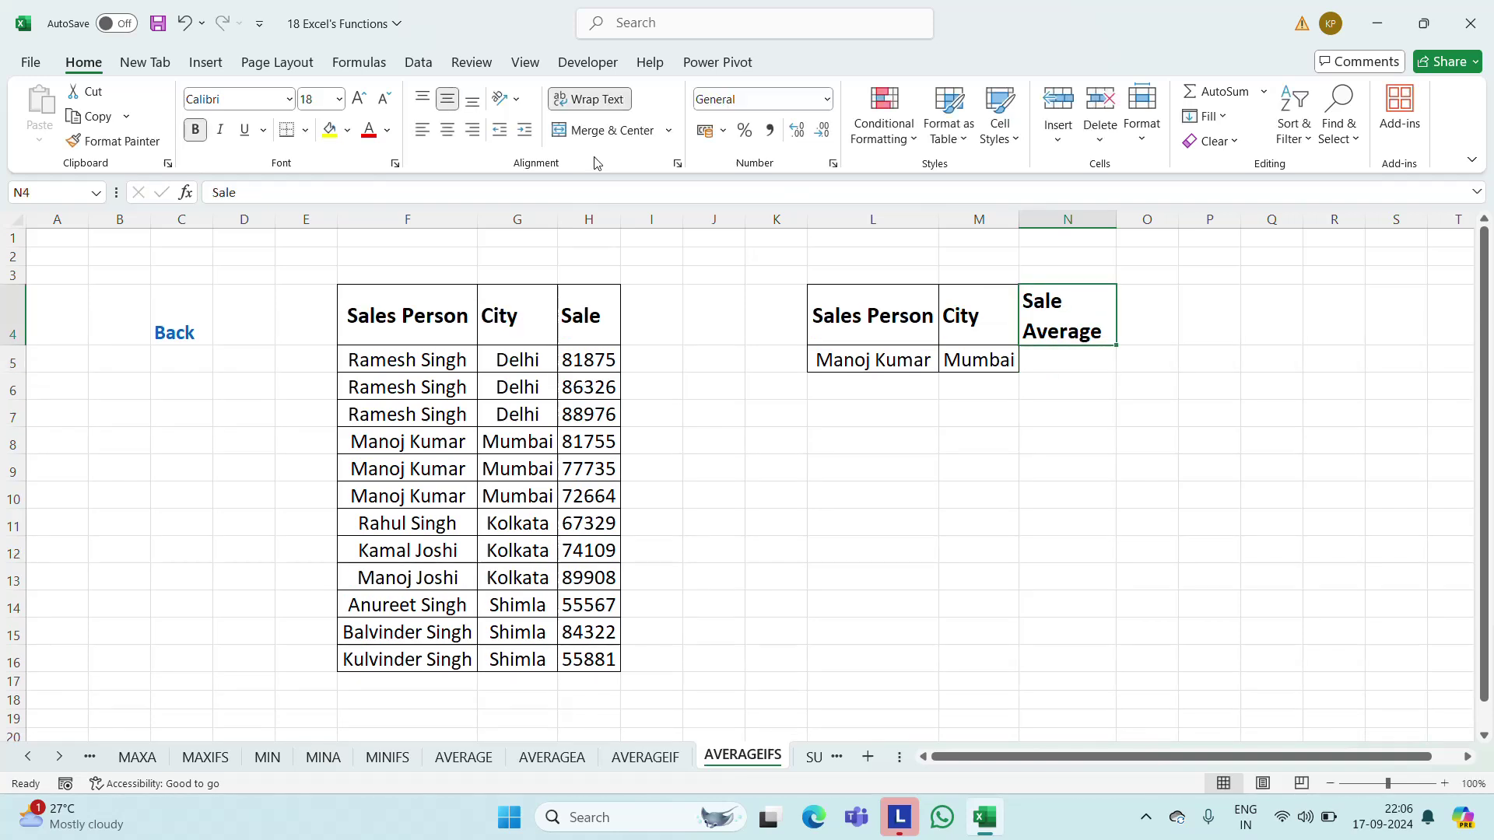
click(447, 130)
Set the font size of cell N5 to 16
click(1073, 364)
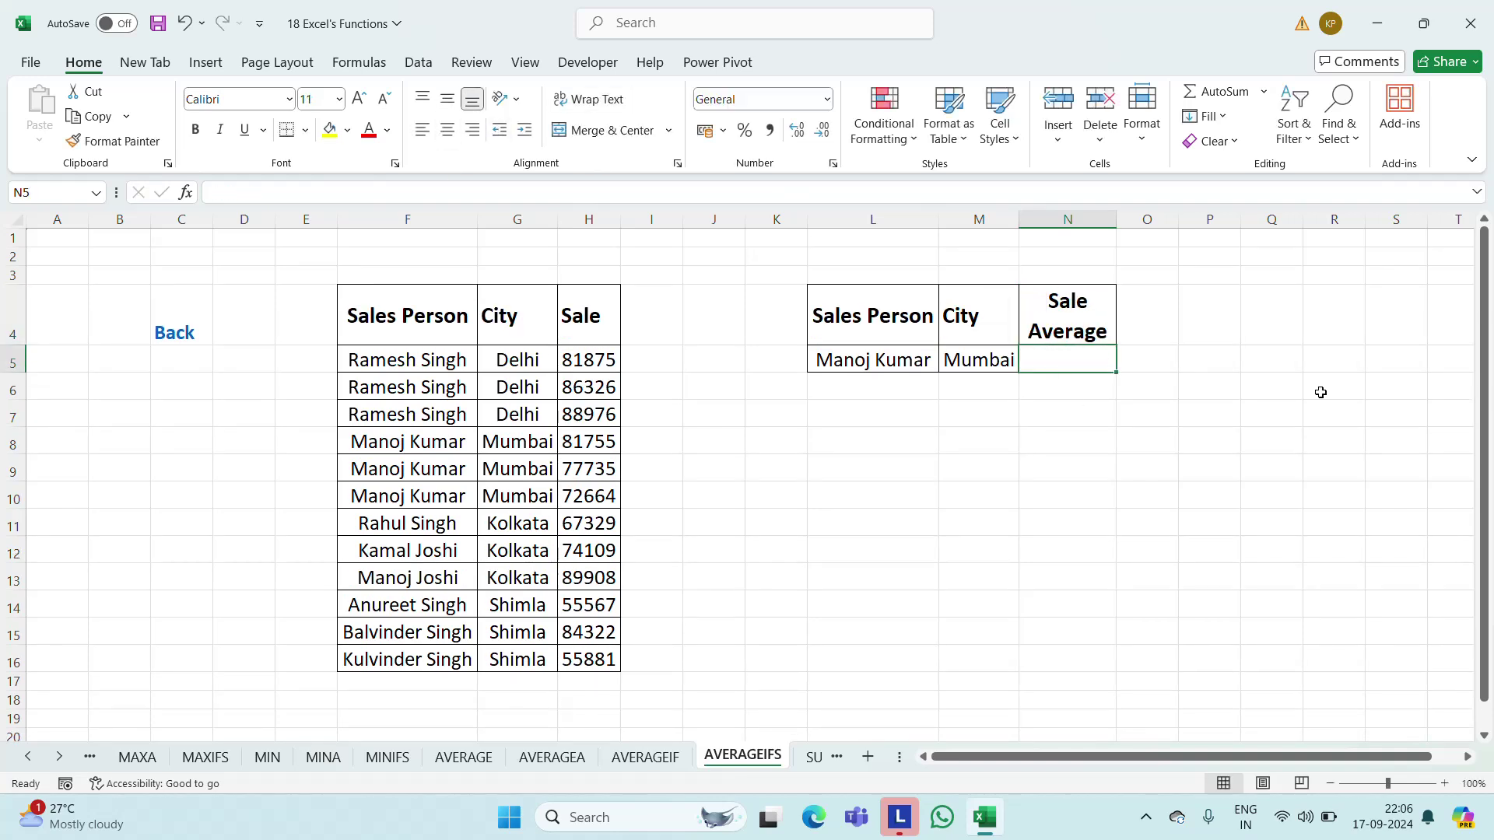
click(320, 103)
text(16)
key(Return)
Start an AVERAGEIFS formula in N5 with the sales in H5:H16 as the average range
text(=ave)
key(Down)
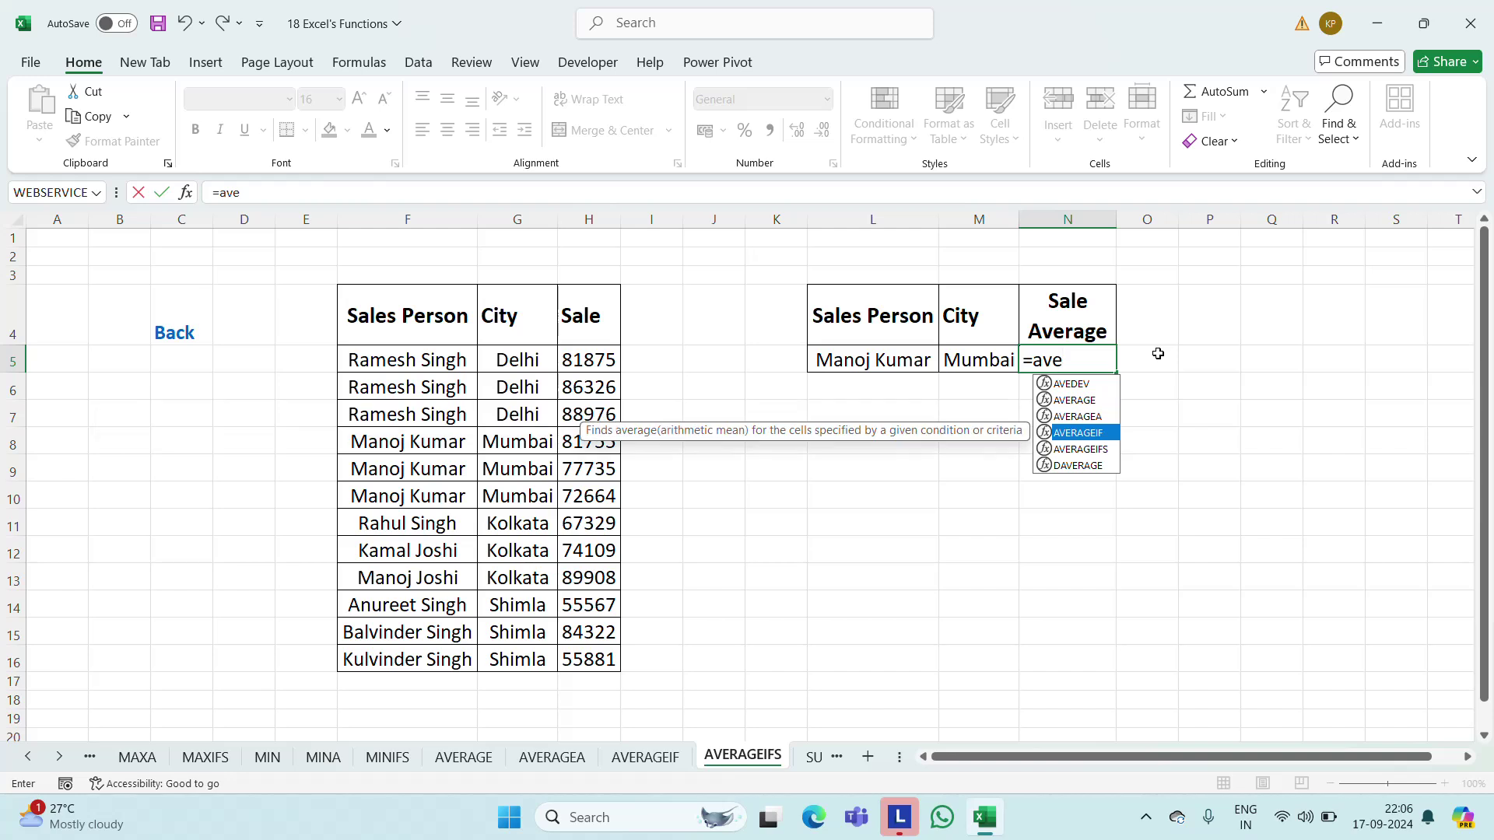
key(Tab)
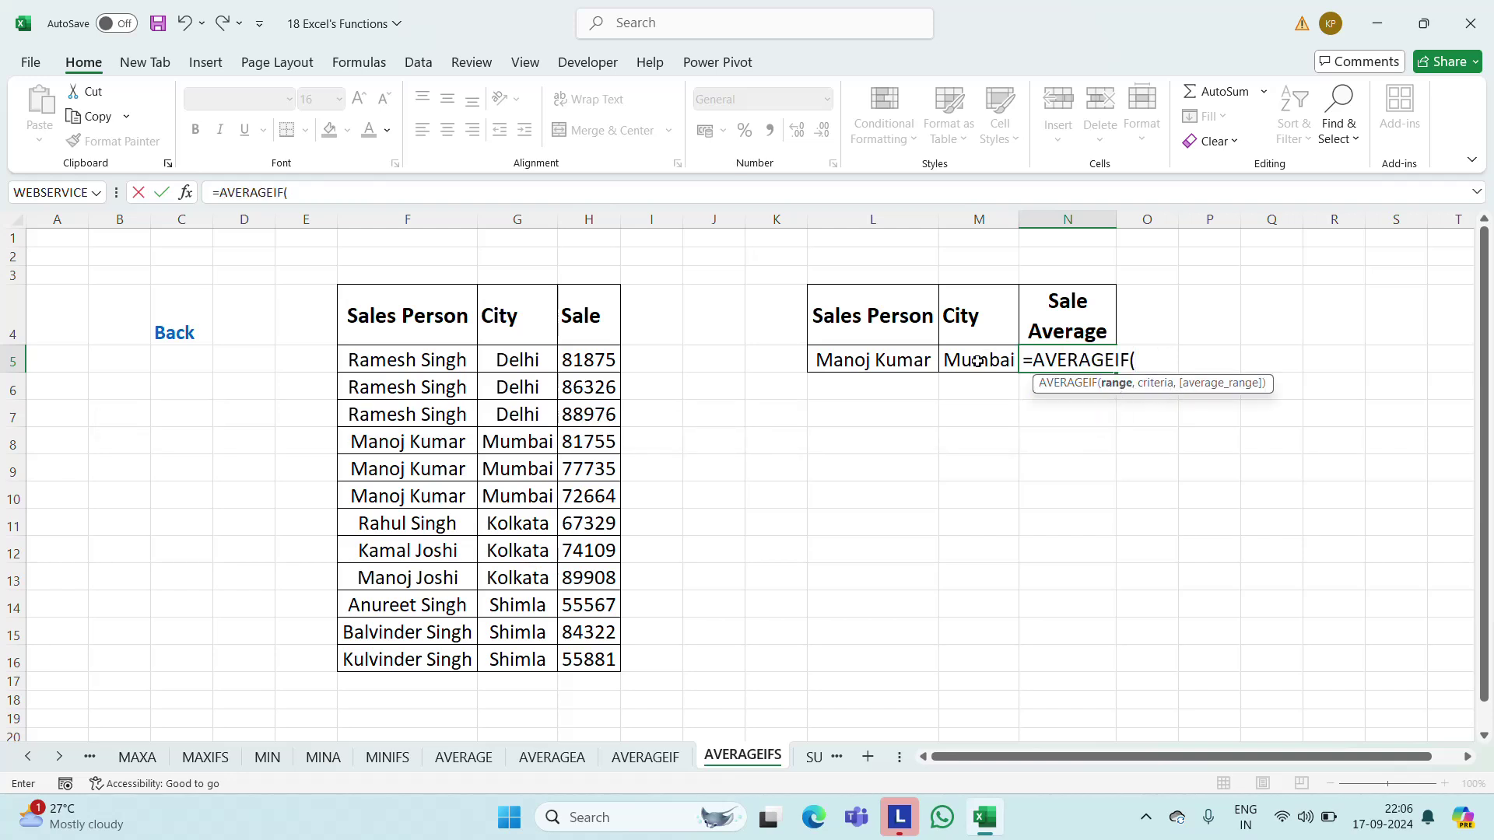
key(BackSpace)
text(s)
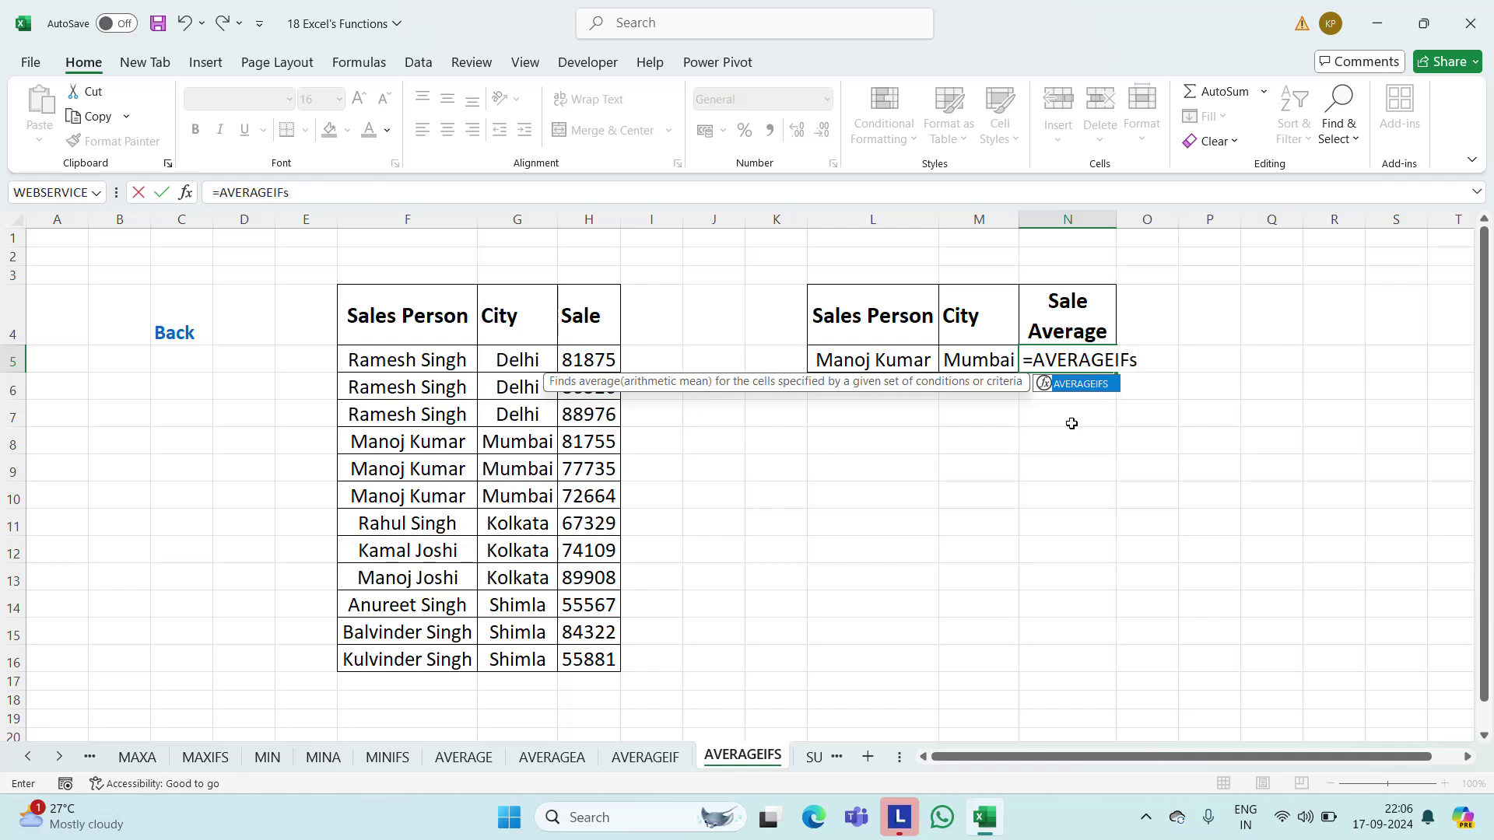
key(Tab)
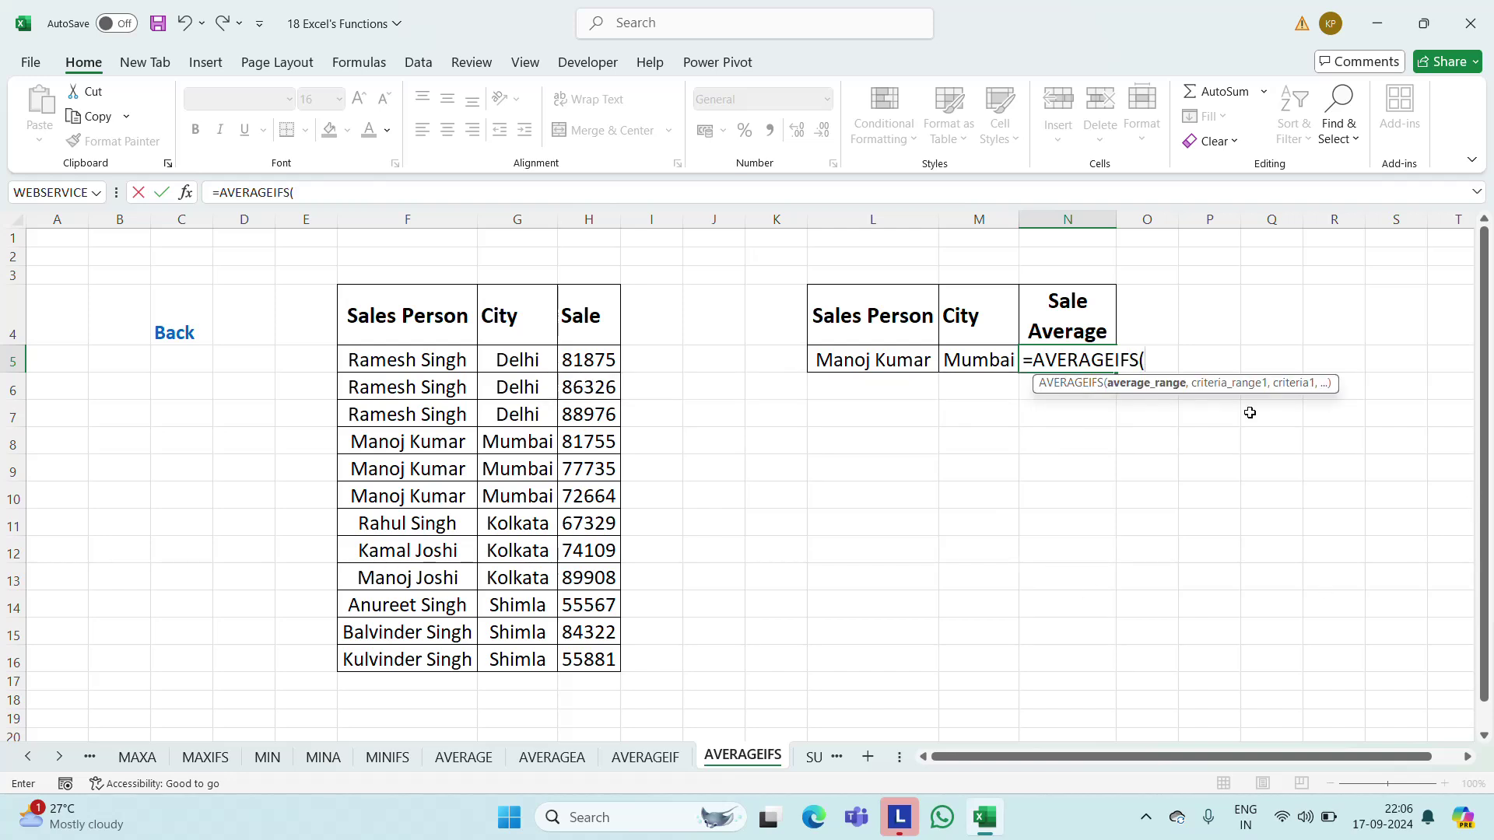
click(591, 360)
key(ctrl+shift+Down)
text(,)
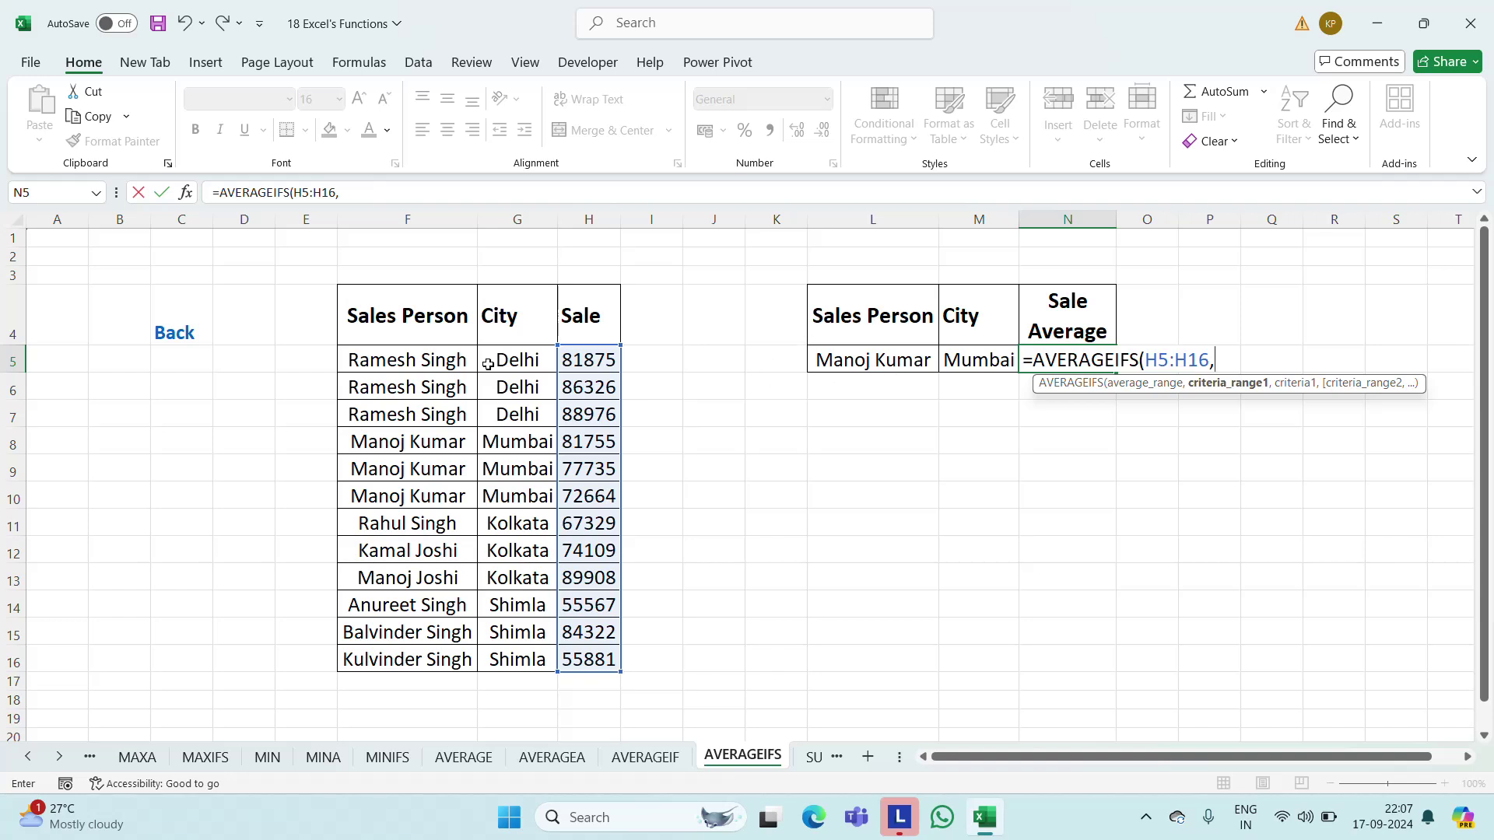
Add the salesperson range F5:F16 as the formula's first criteria range, with L5 as its criterion
click(387, 361)
key(ctrl+shift+Down)
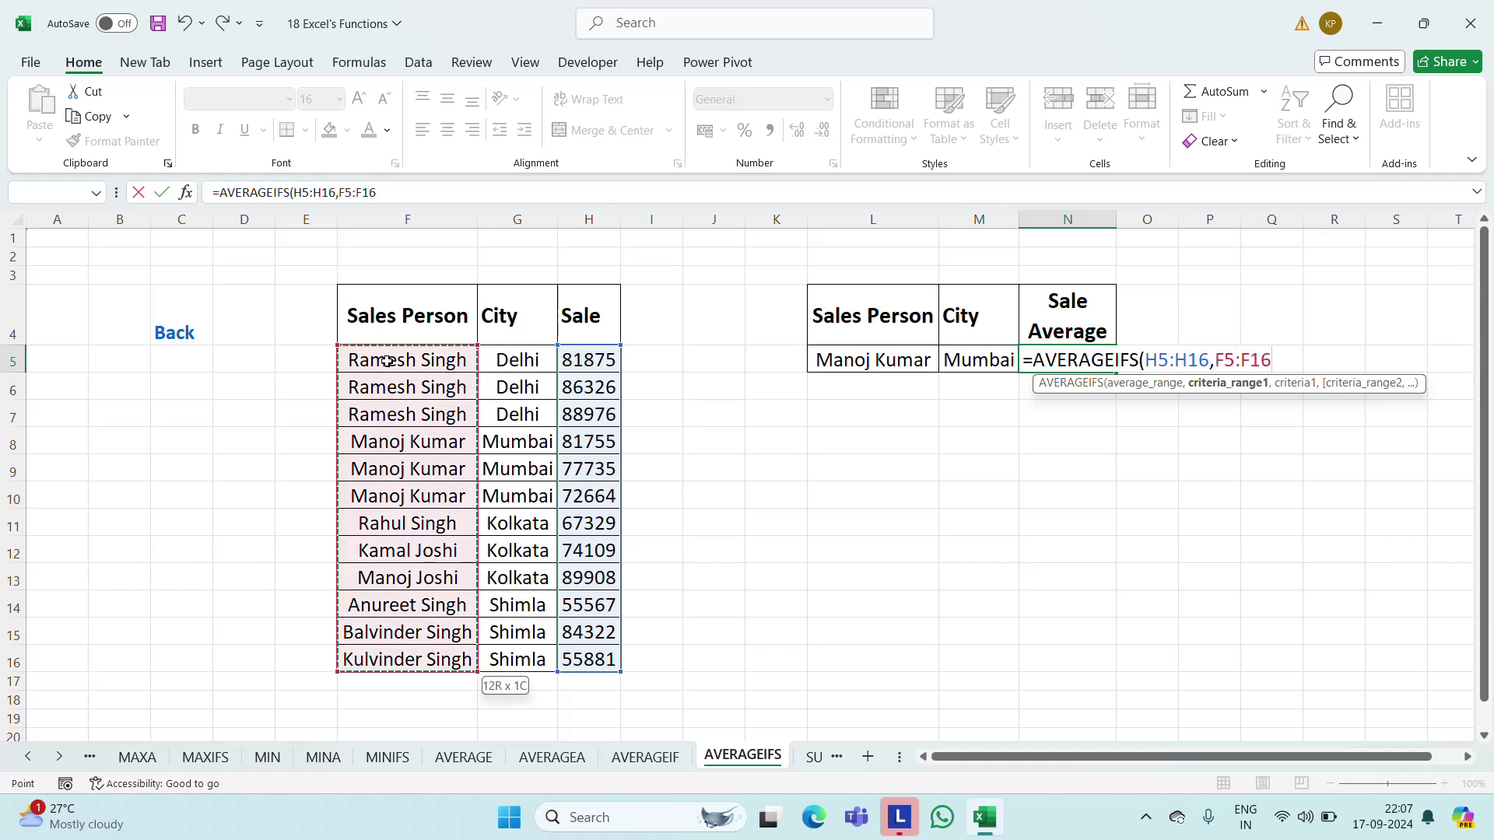
text(,)
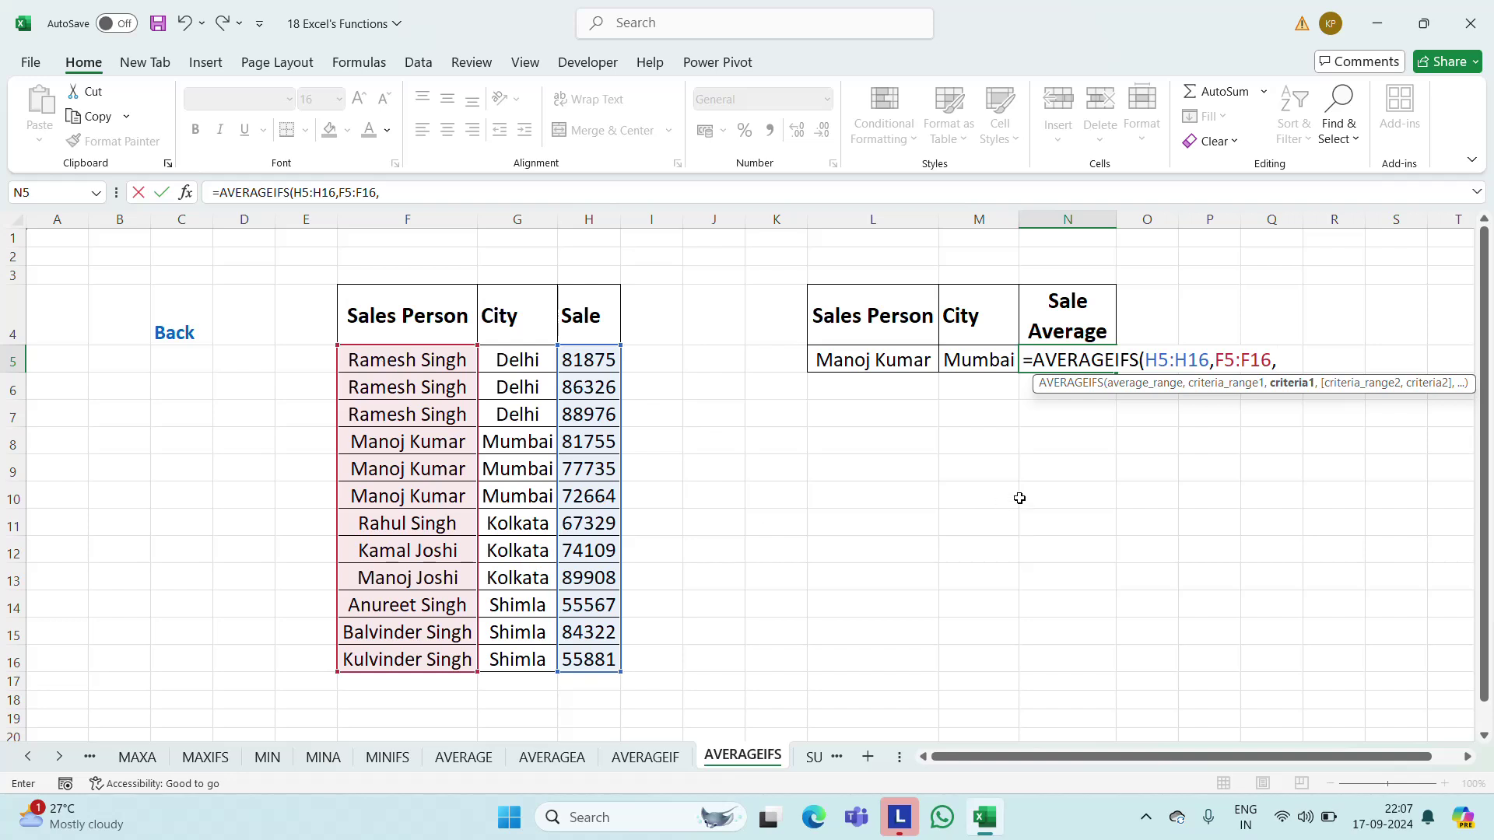
click(868, 361)
text(,)
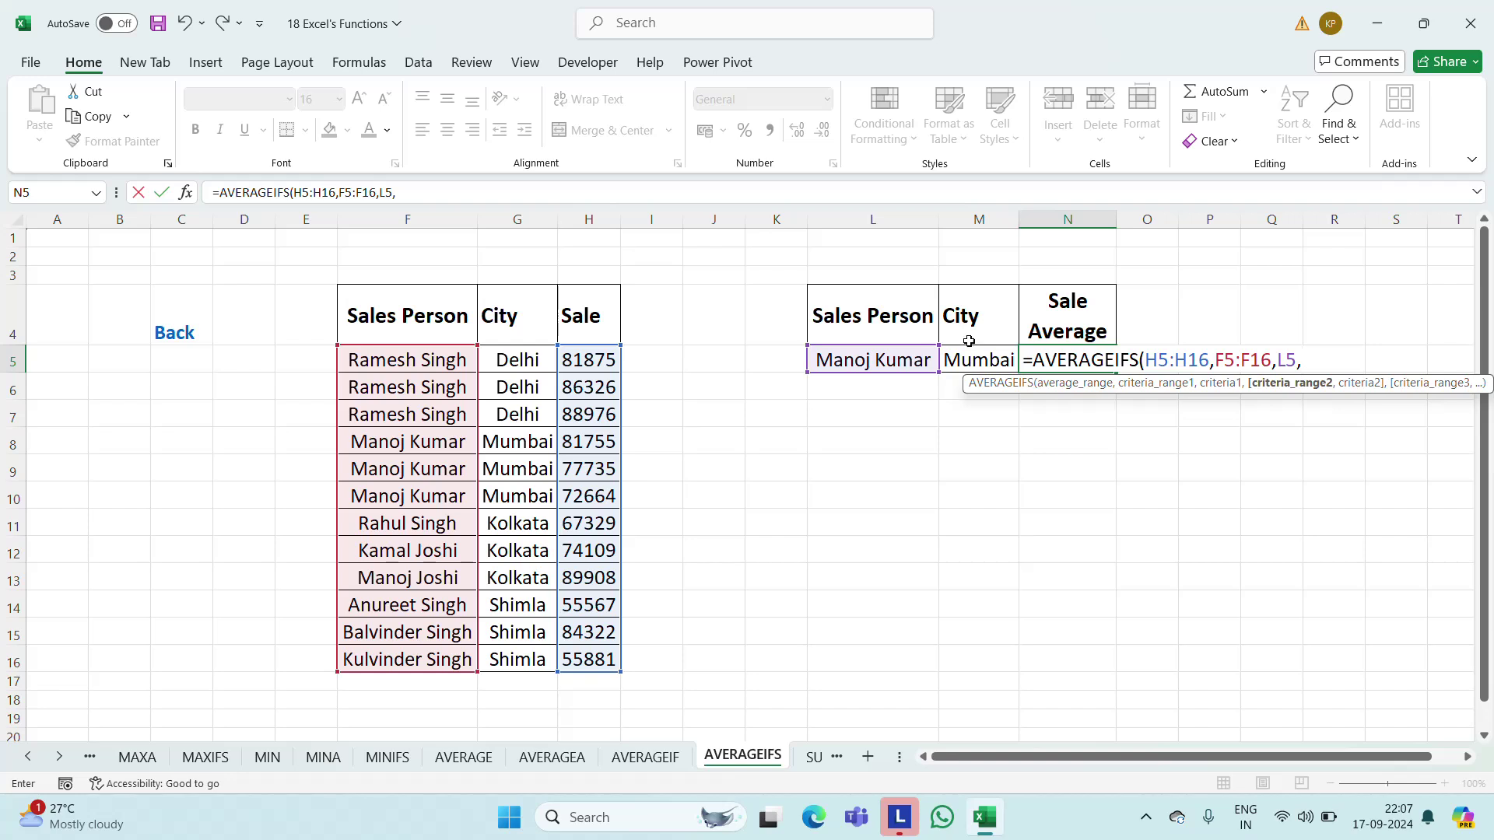
Add the city range G5:G16 with criterion M5 and complete the AVERAGEIFS formula in N5
click(517, 360)
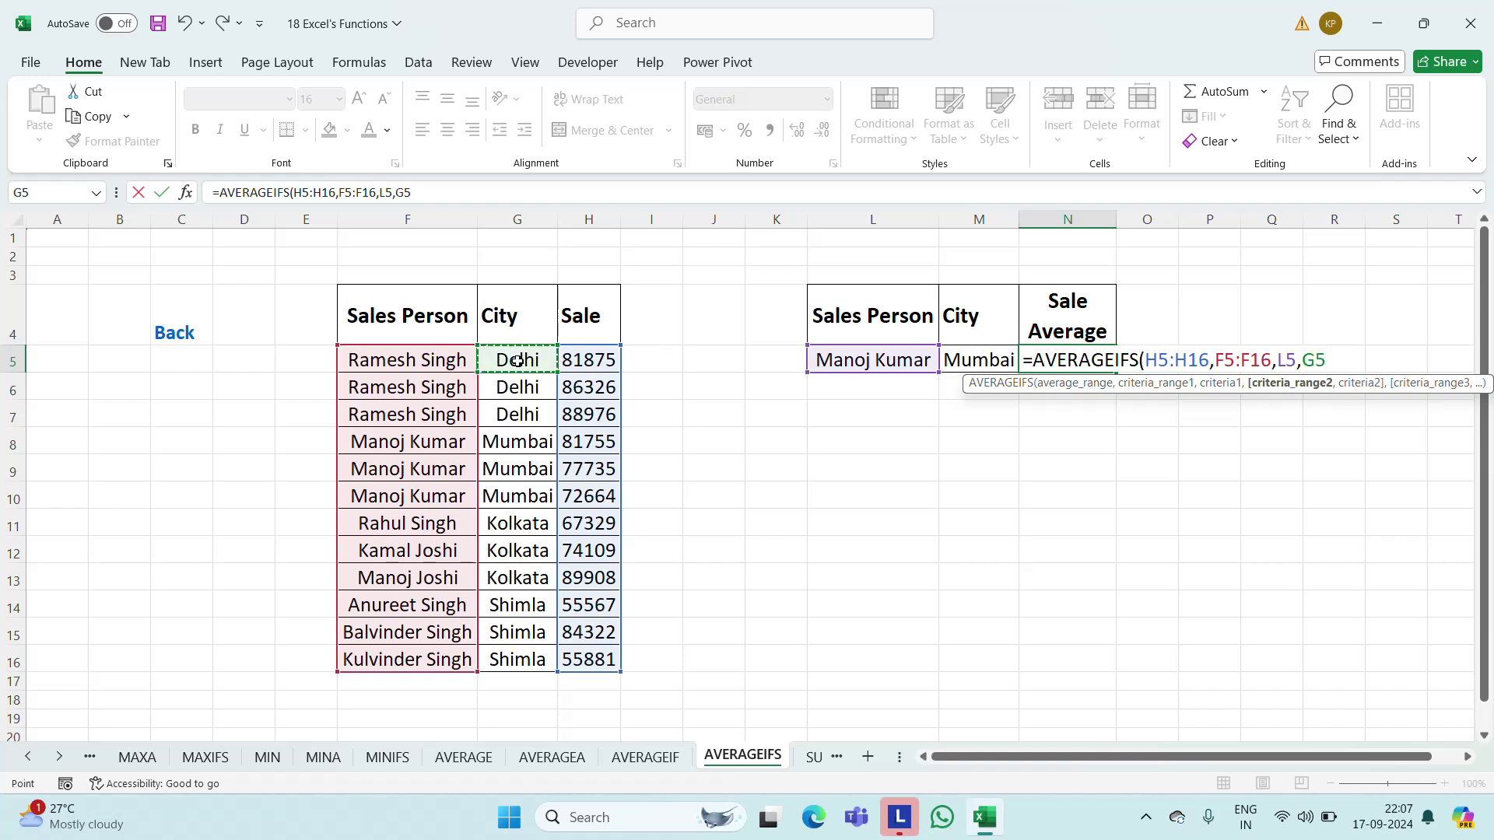
key(ctrl+shift+Down)
text(,)
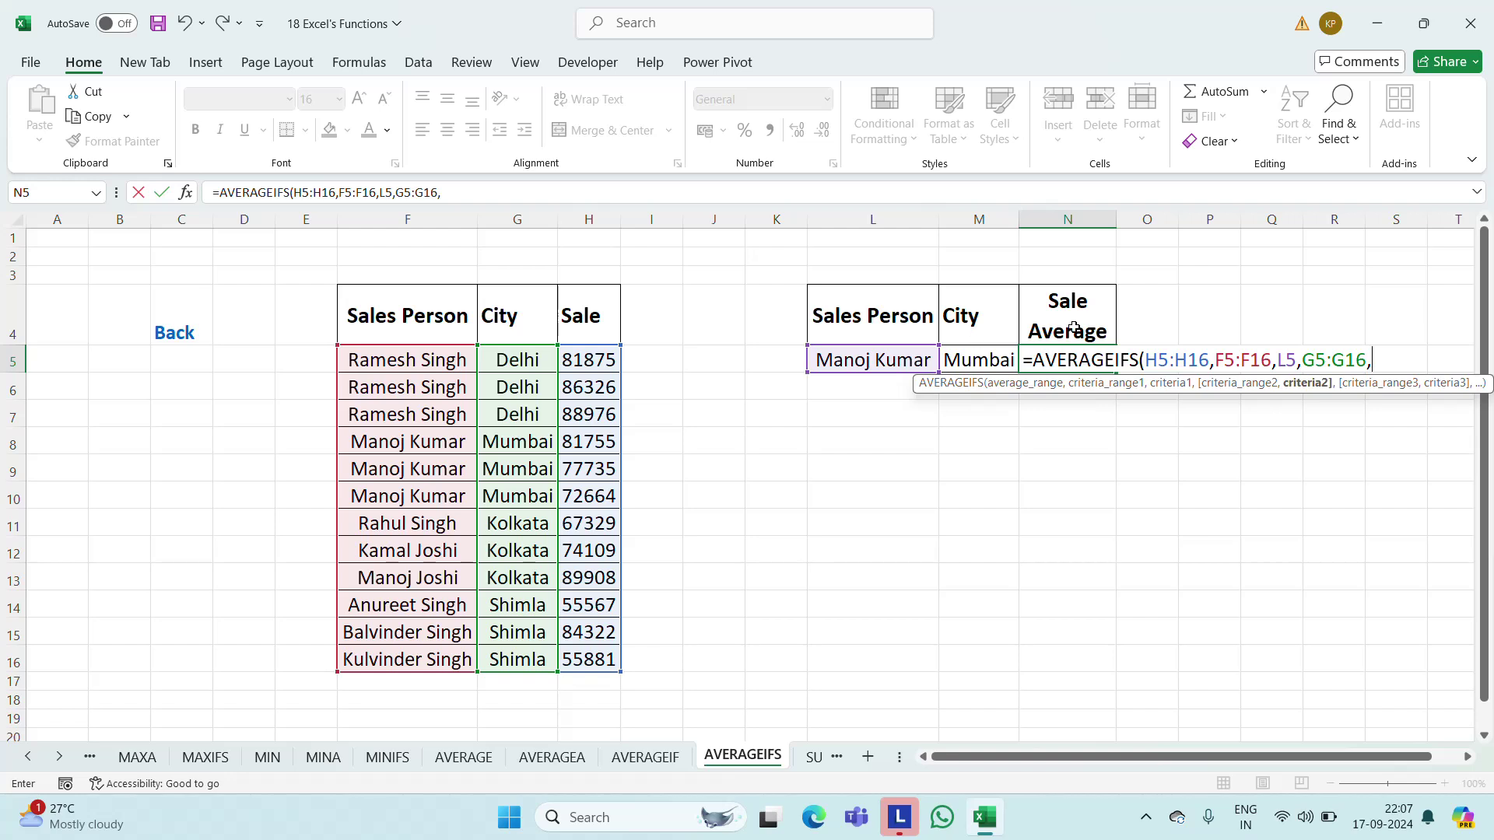
click(964, 357)
key(ctrl+Return)
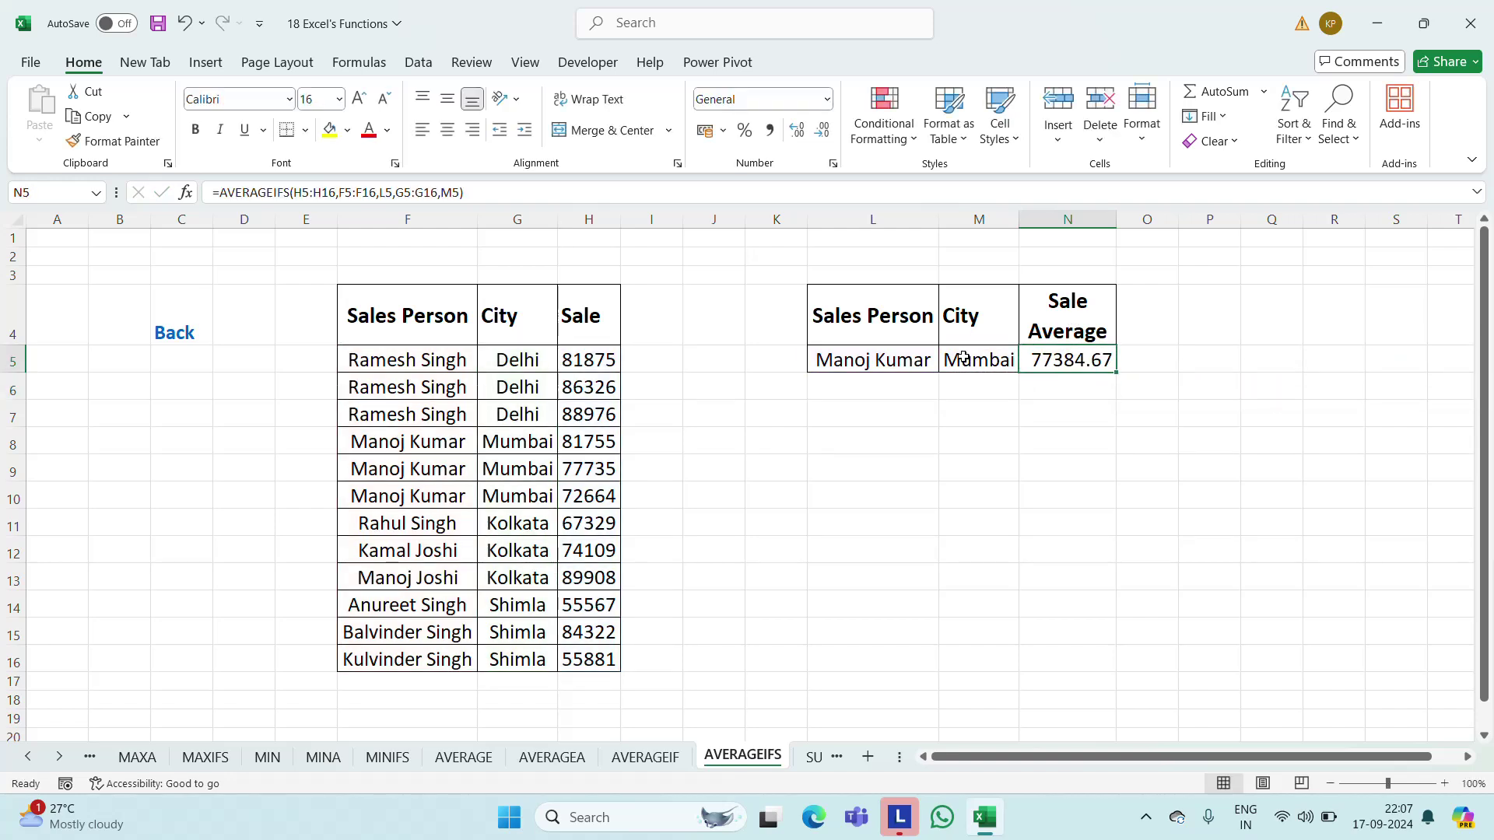
Check the average of the sales in H8:H10 in the status bar's list of statistics
click(593, 443)
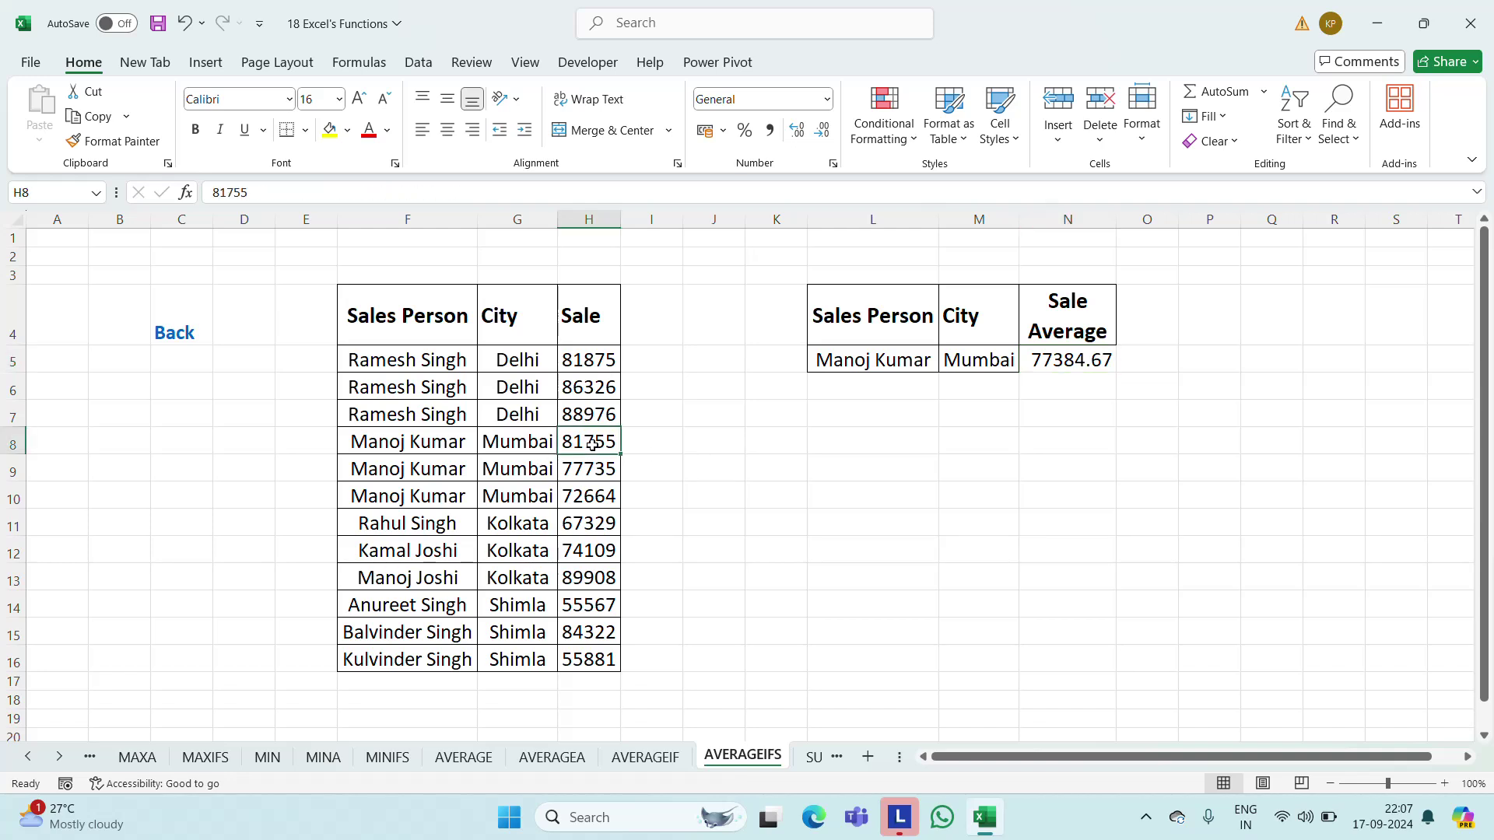
key(shift+Down)
key(shift+Down)
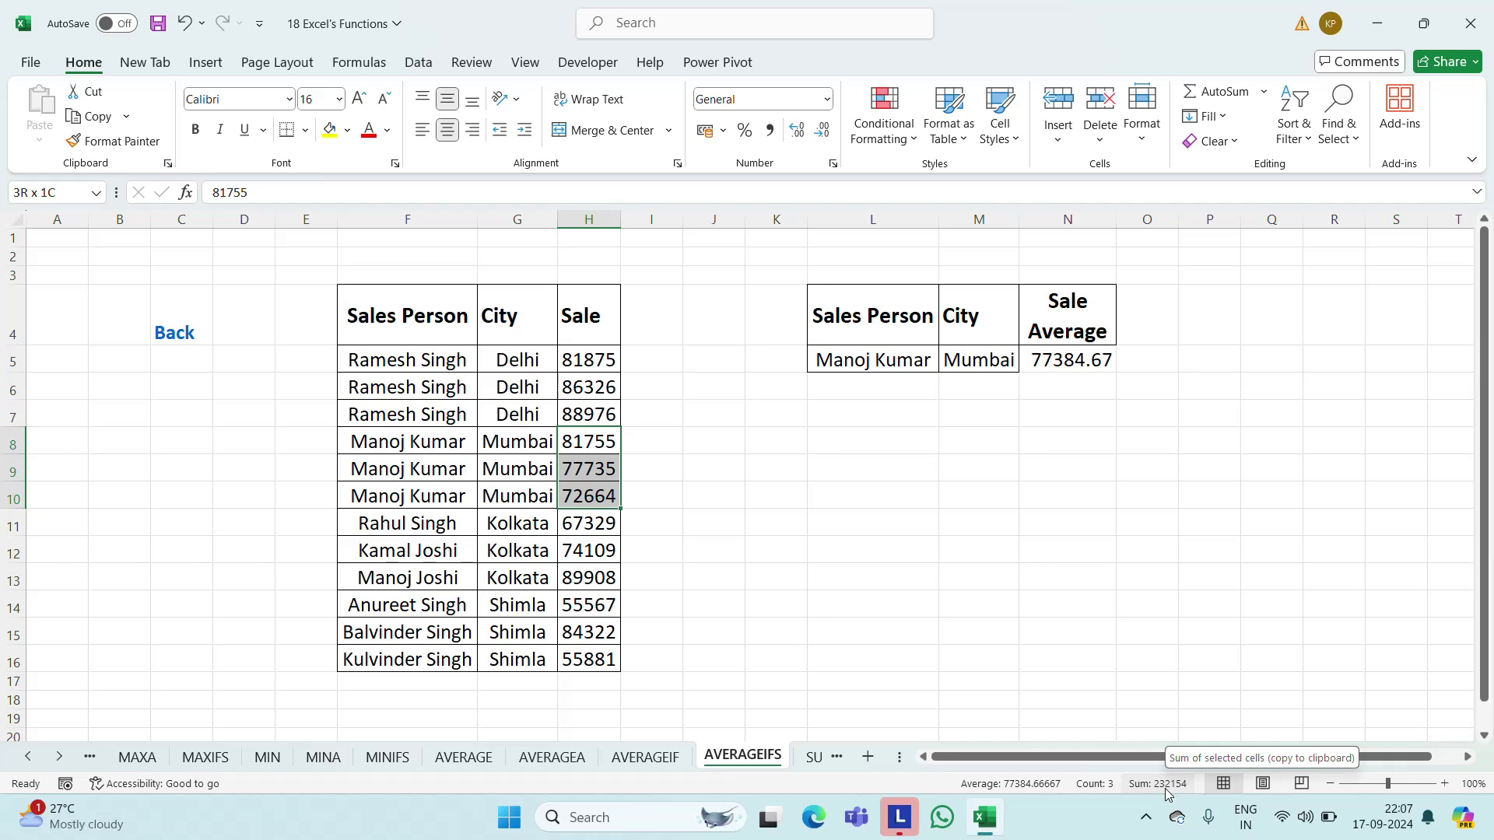
right_click(1100, 790)
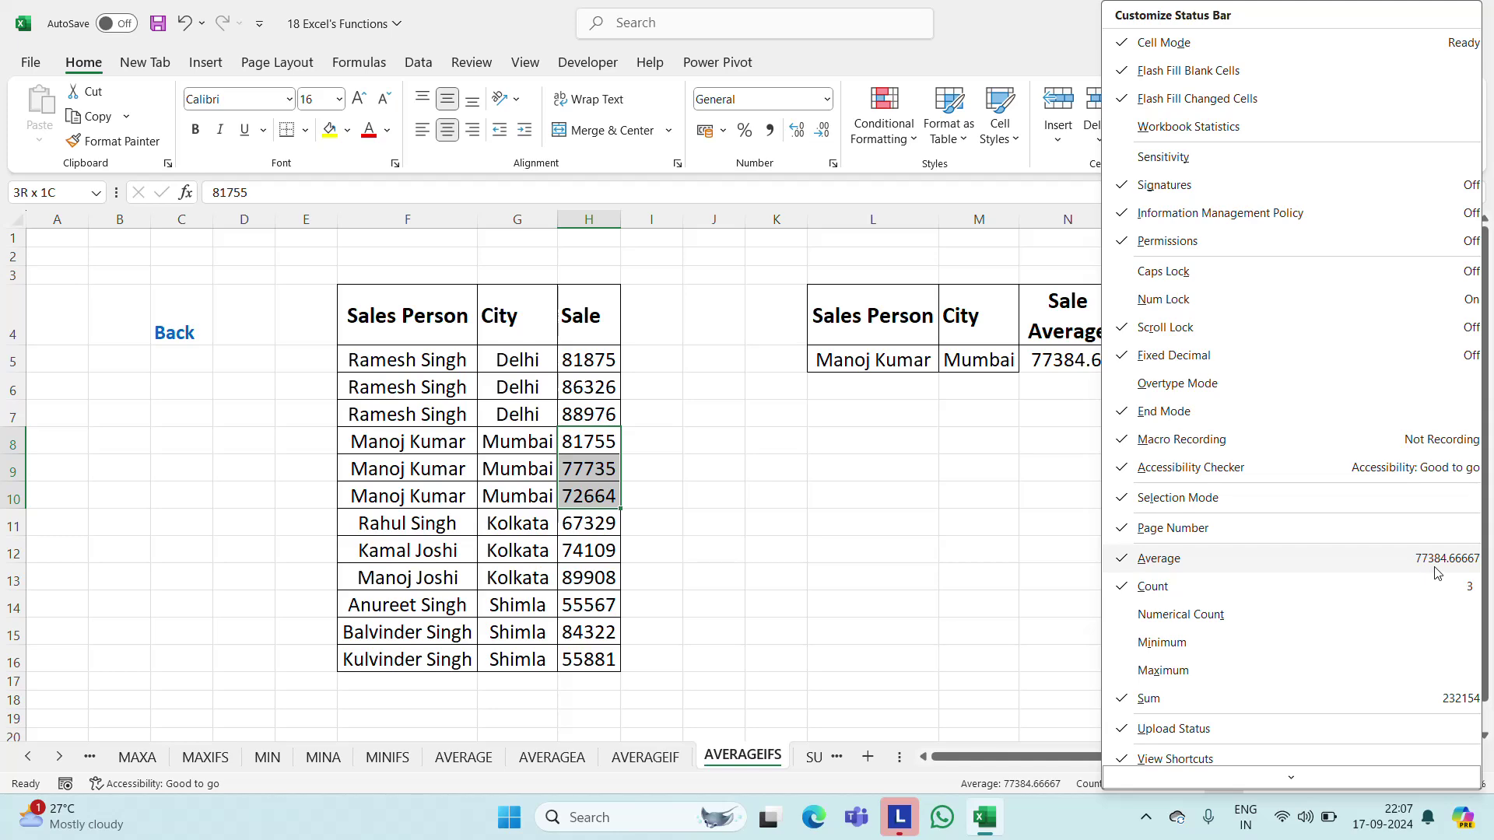
key(Escape)
Enter an AVERAGE formula in L8 for the sales in H8:H10
click(863, 444)
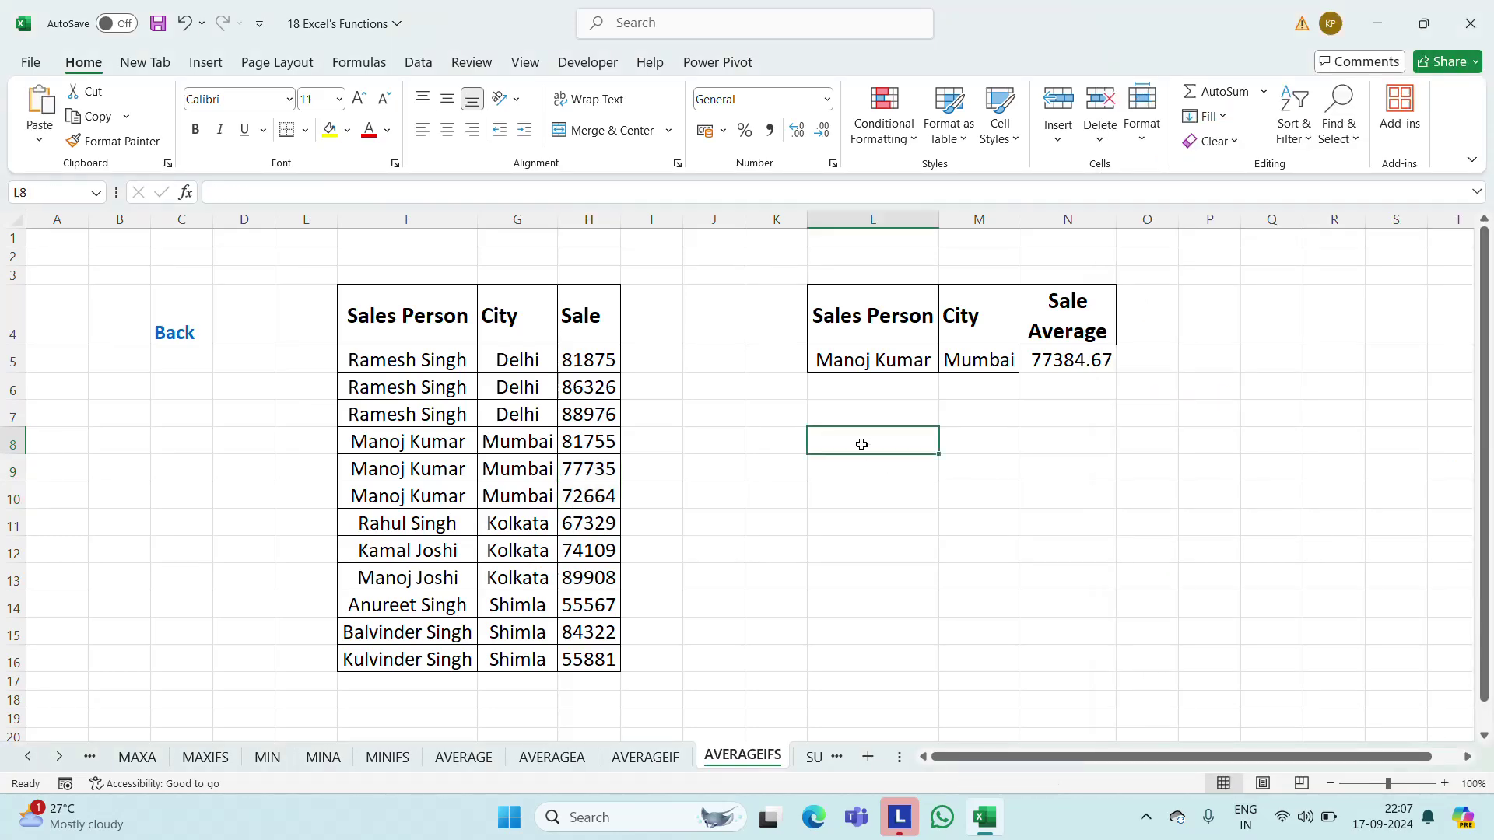
text(=av)
key(Escape)
text(=ave)
key(Down)
key(Down)
key(Up)
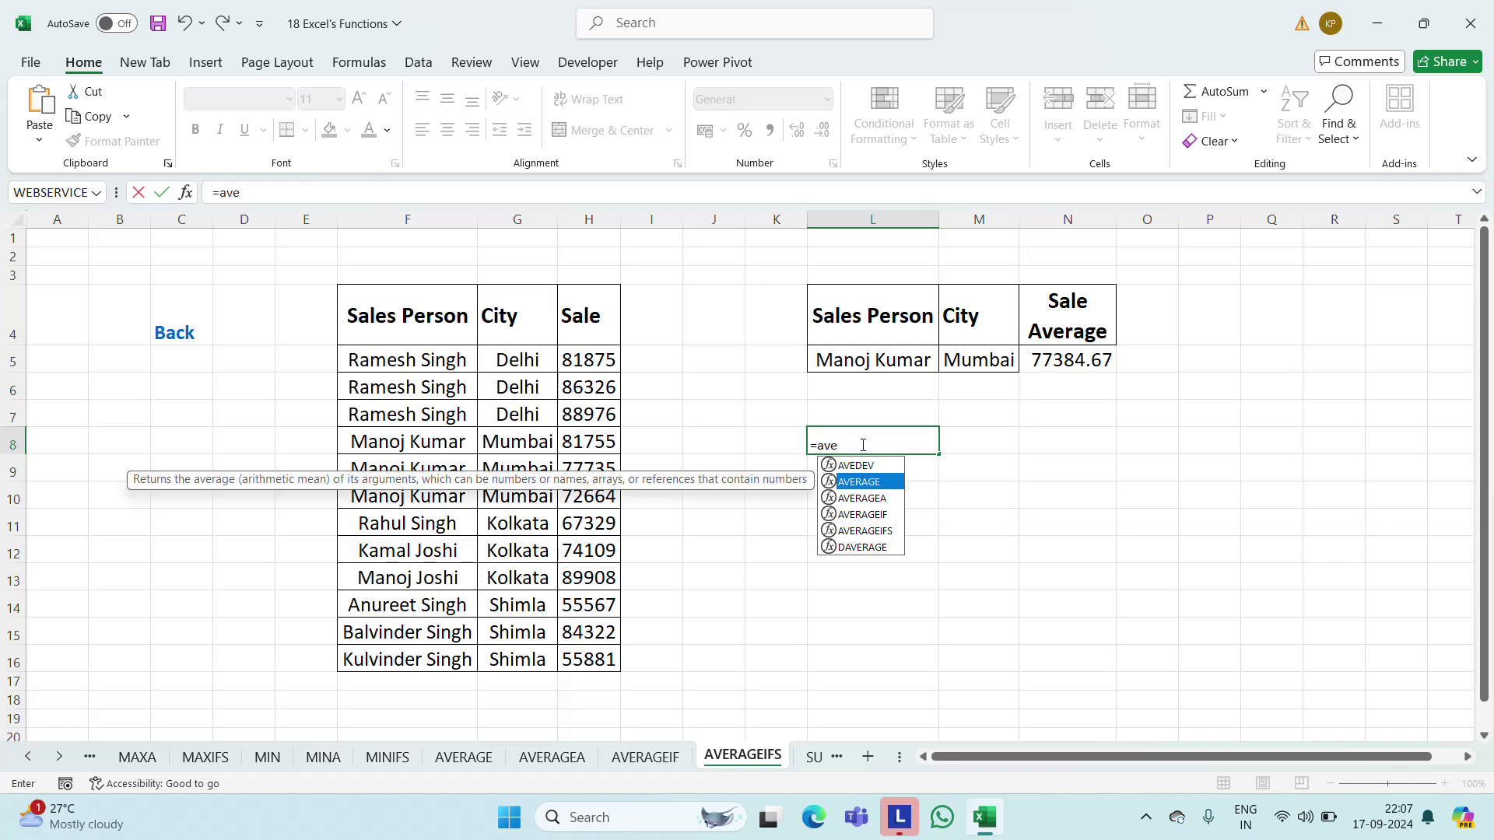
key(Tab)
key(Left)
key(Left)
key(Left)
key(Left)
key(shift+Down)
key(shift+Down)
key(Return)
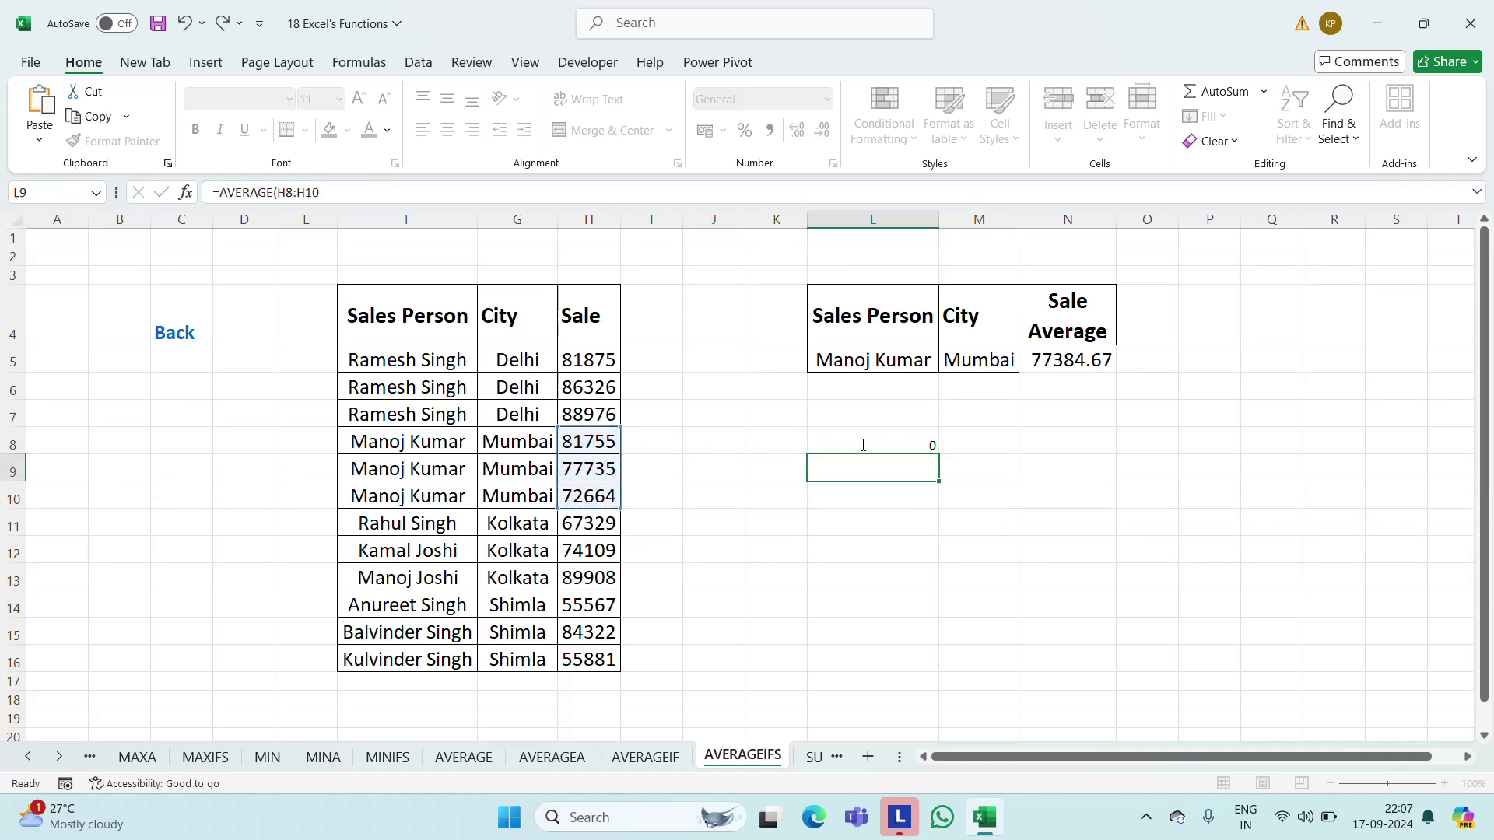
Format the verification average in L8 as bold with font size 16
click(862, 444)
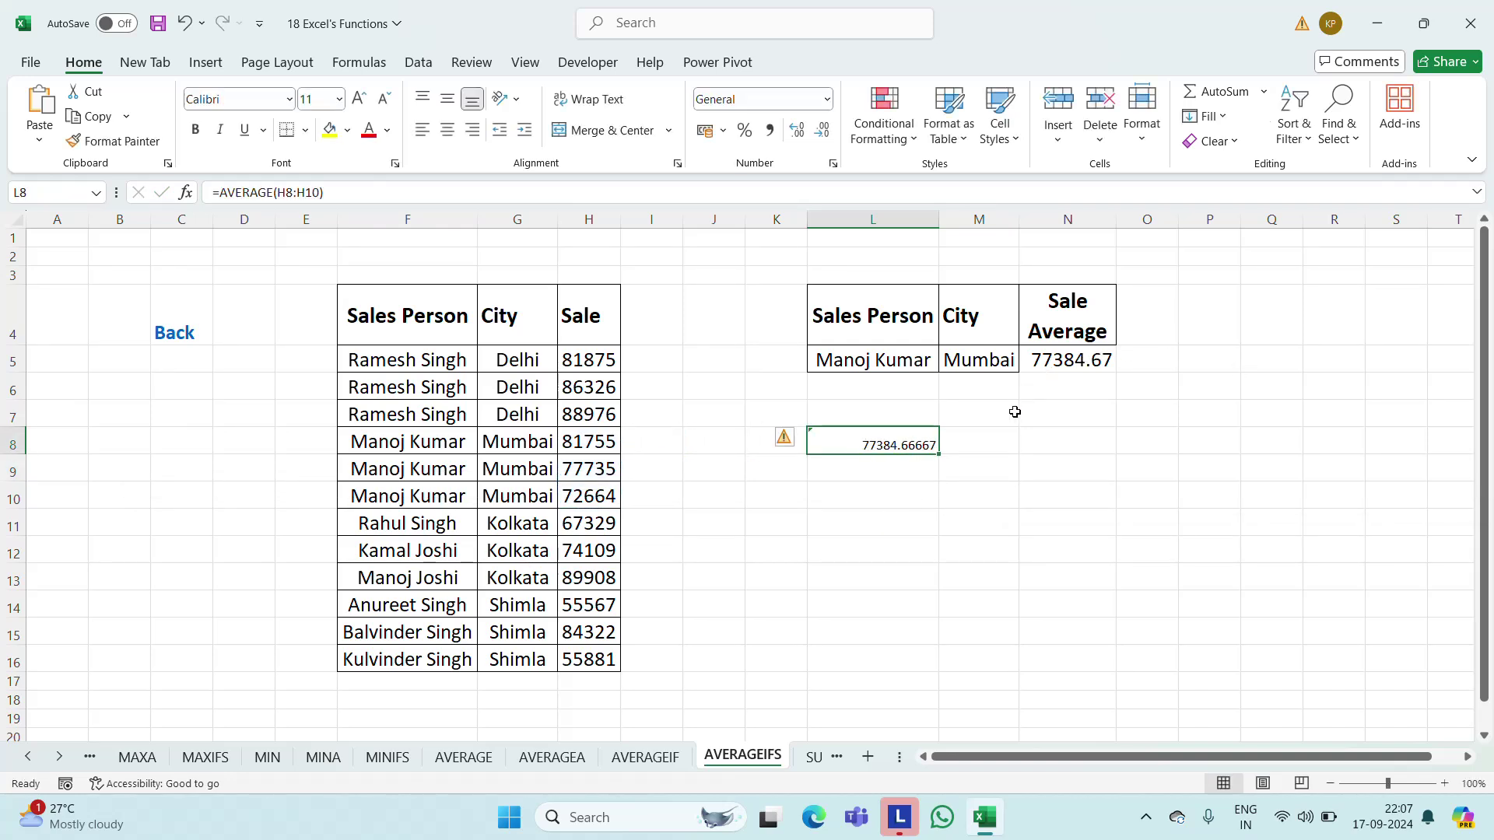
click(319, 98)
text(16)
key(Return)
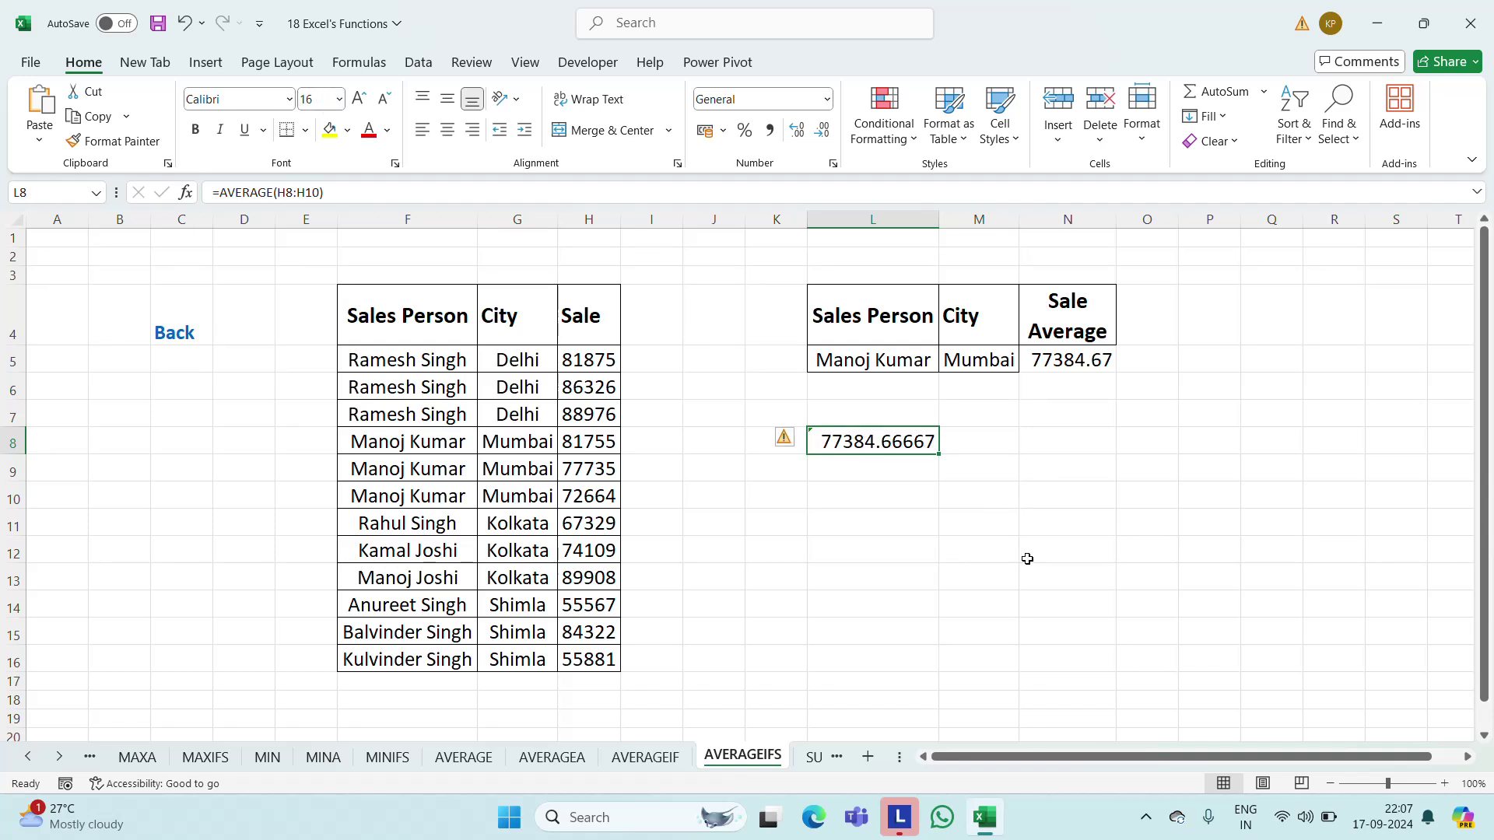
key(ctrl+b)
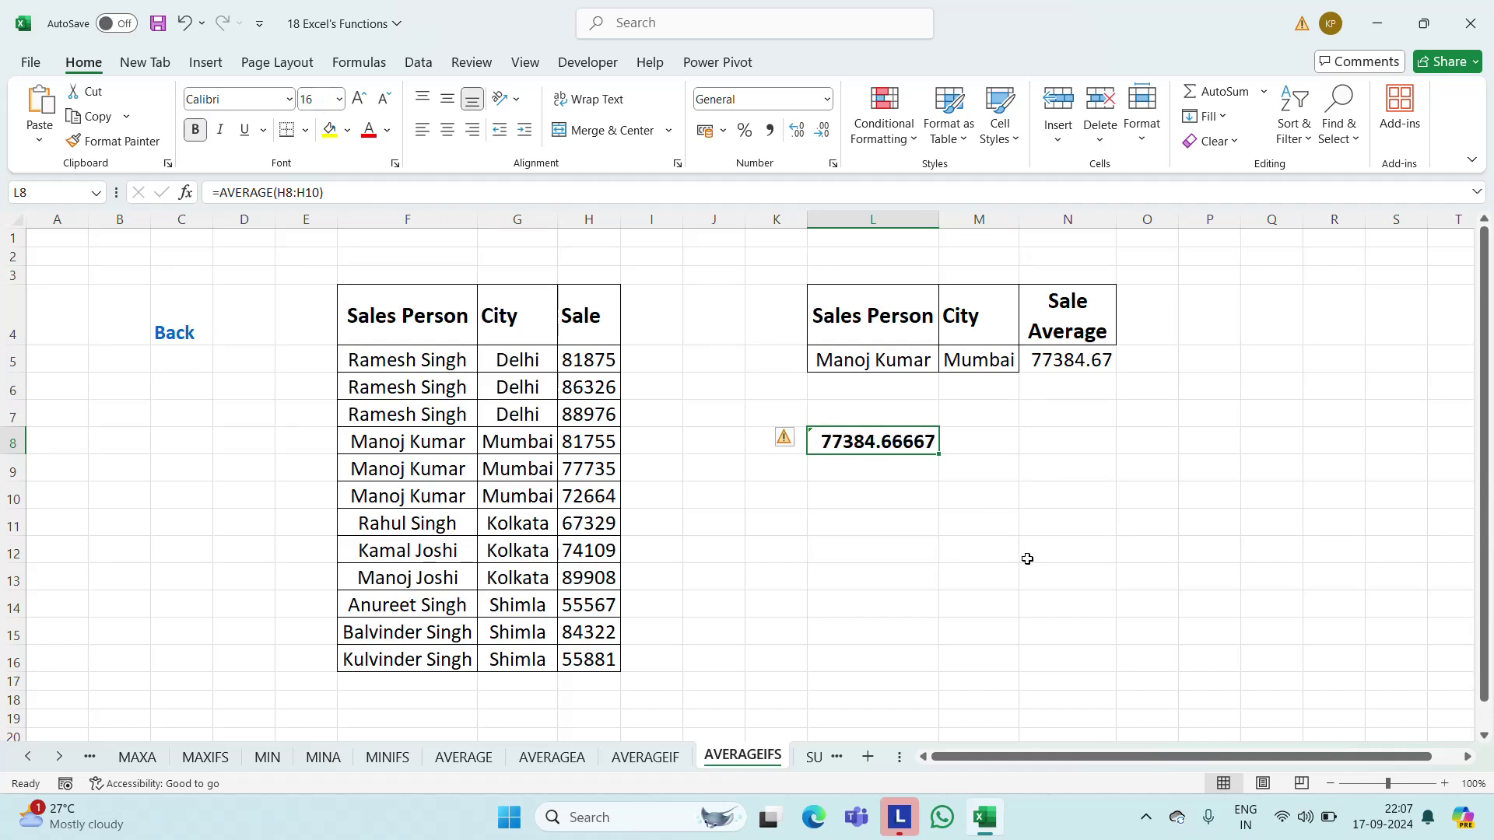
On the SUM sheet, set the font size of F17:K17 below the marks table to 16
click(814, 757)
click(537, 335)
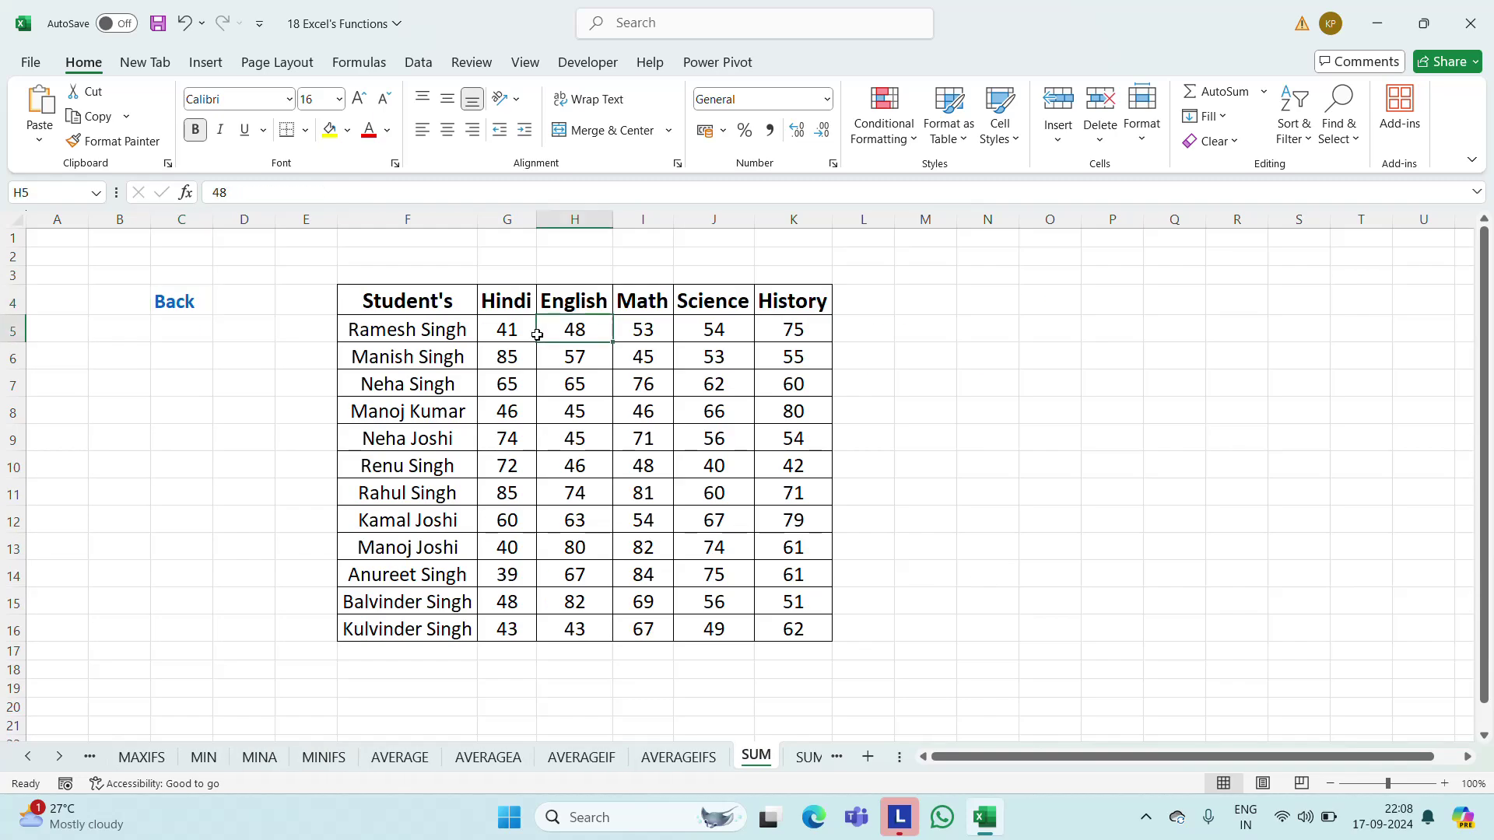
key(Left)
key(Left)
key(Down)
key(Down)
key(Down)
key(Down)
key(Down)
key(Down)
key(Down)
key(Down)
key(Down)
key(Down)
key(Down)
key(Down)
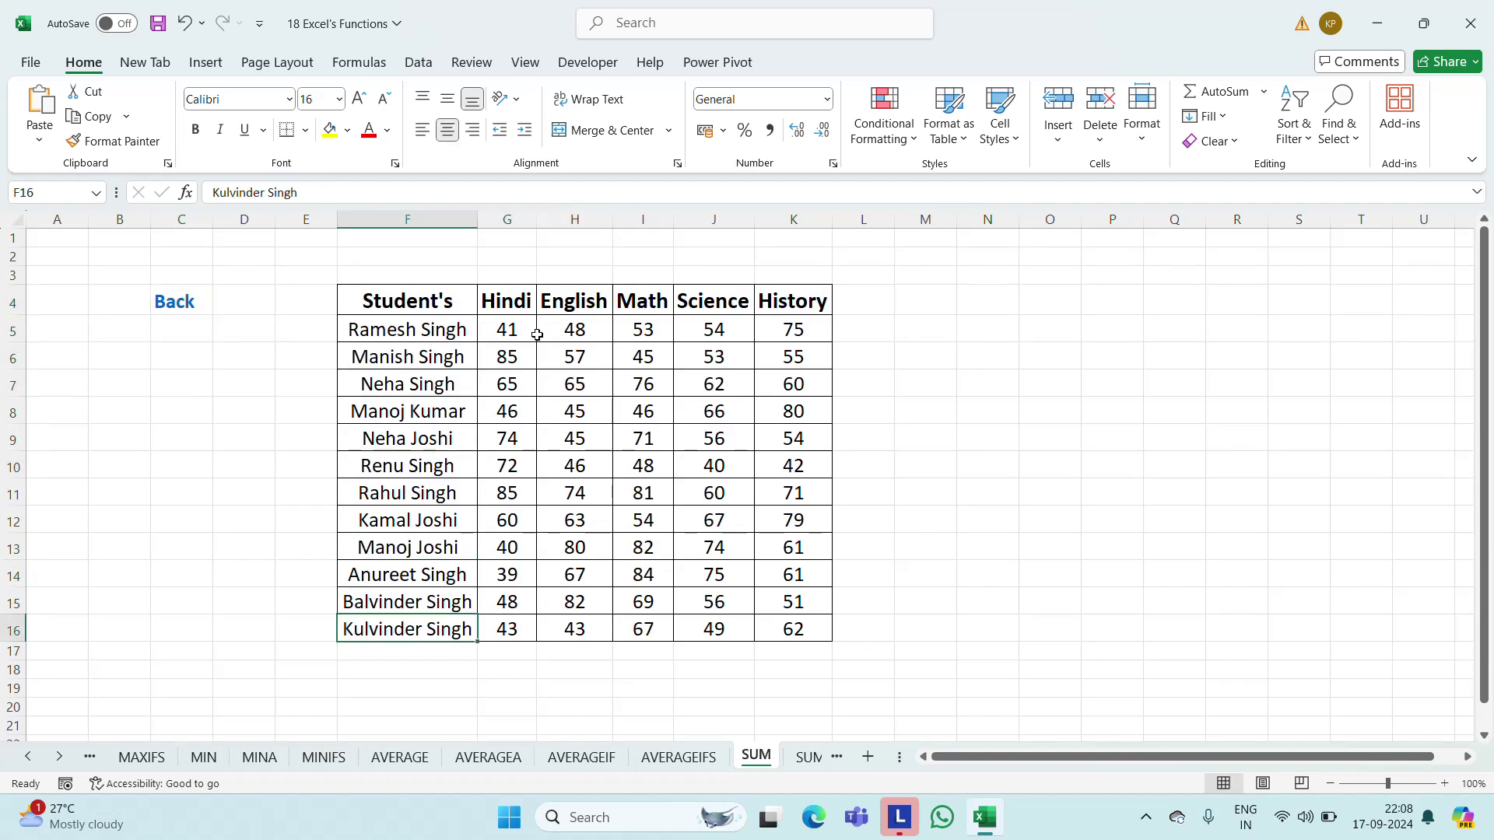
key(shift+Right)
key(shift+Right)
key(shift+Right)
key(shift+Right)
key(shift+Right)
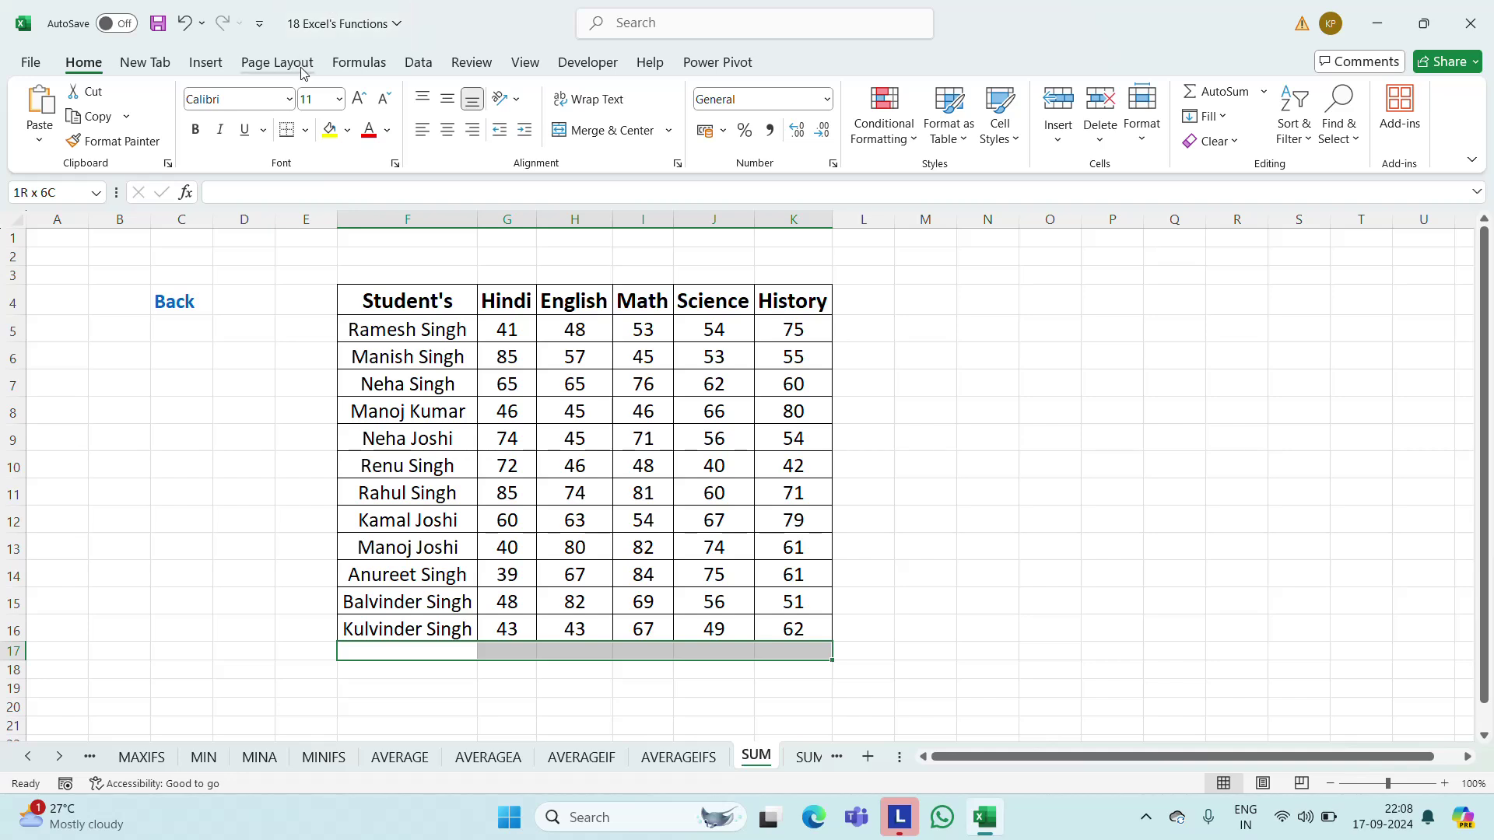
click(317, 97)
text(16)
key(Return)
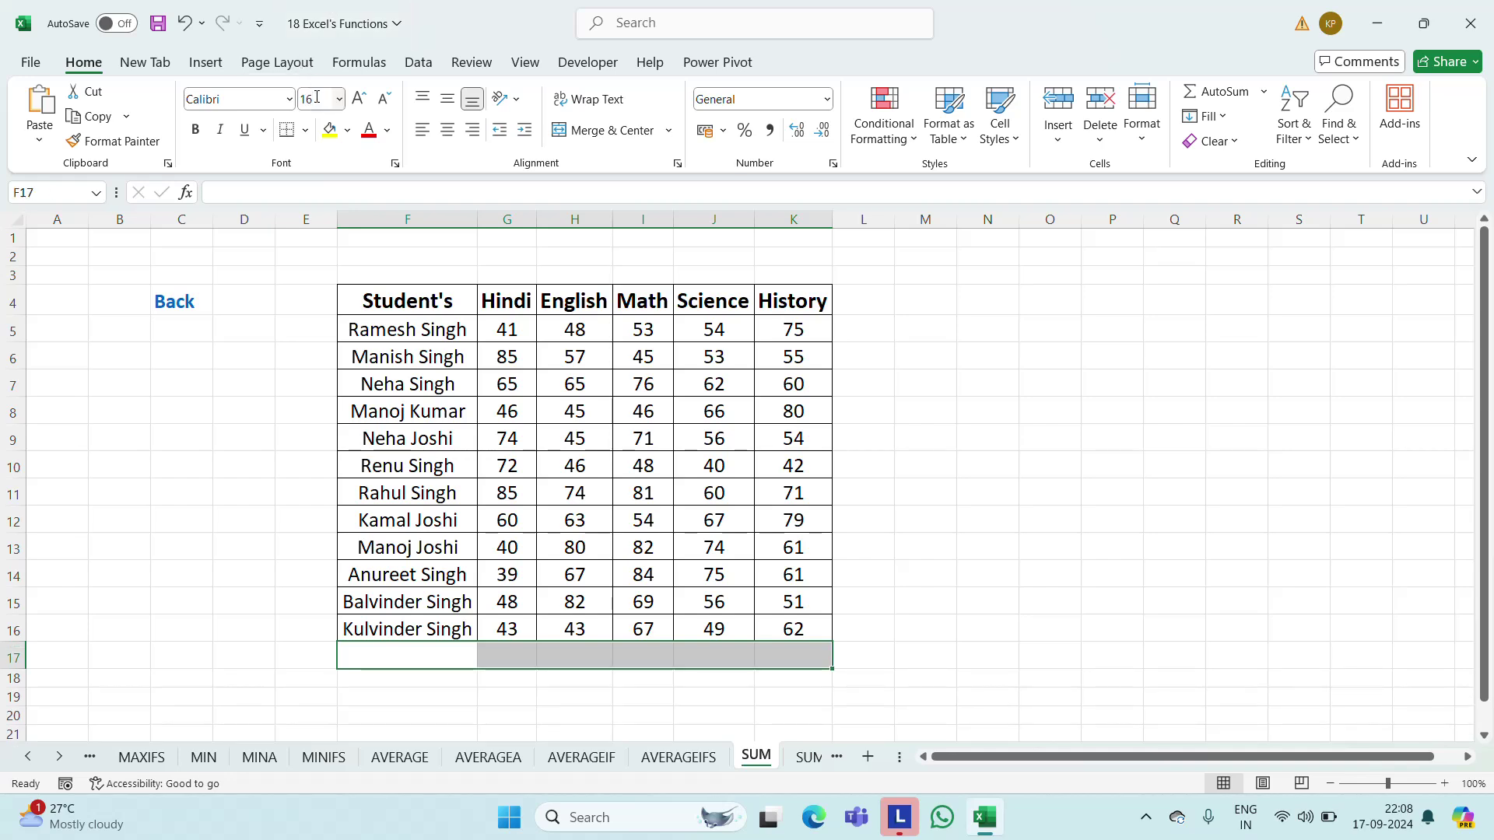
key(Right)
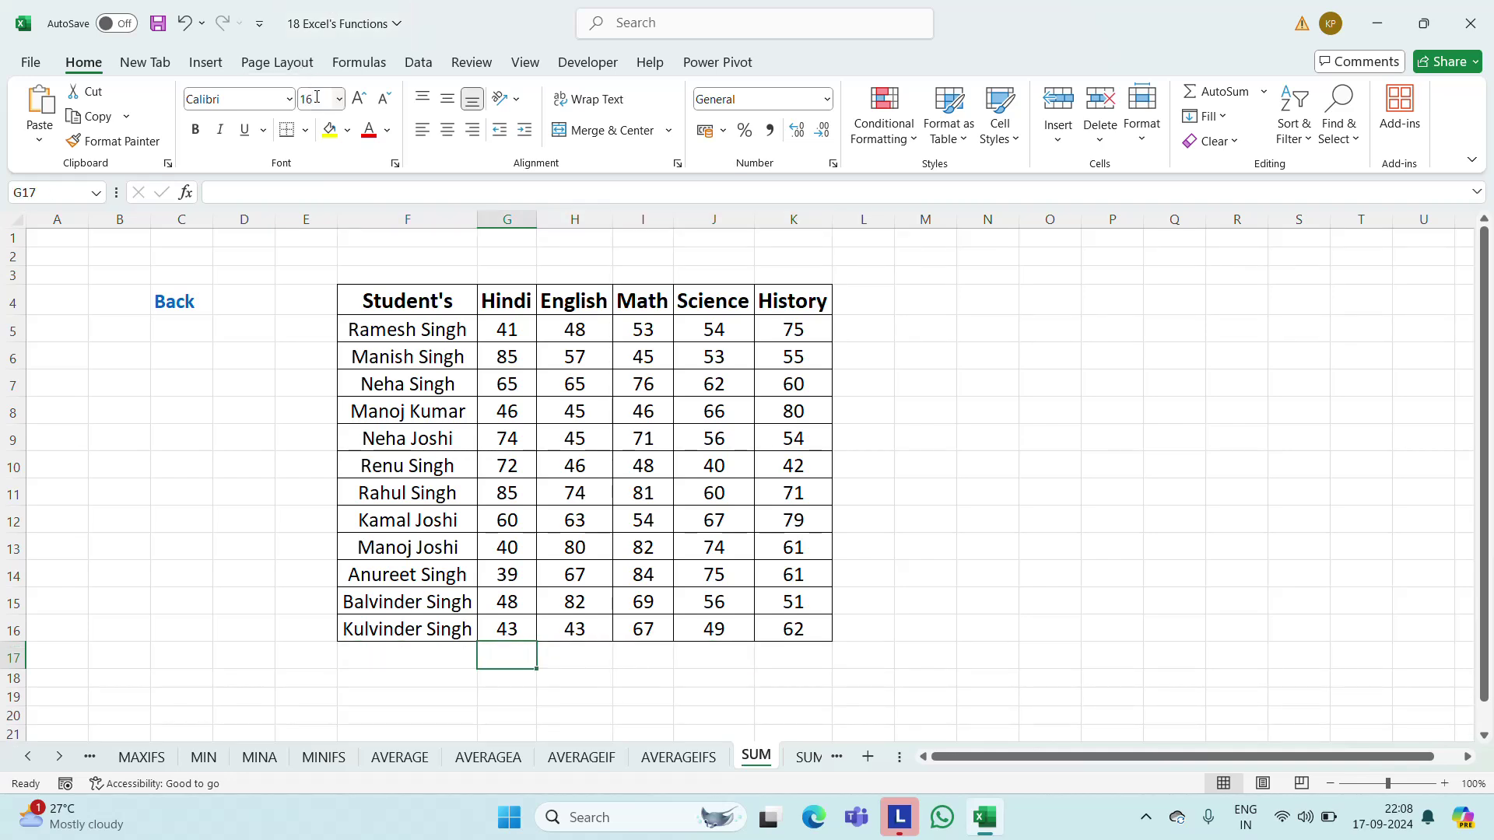
text(-)
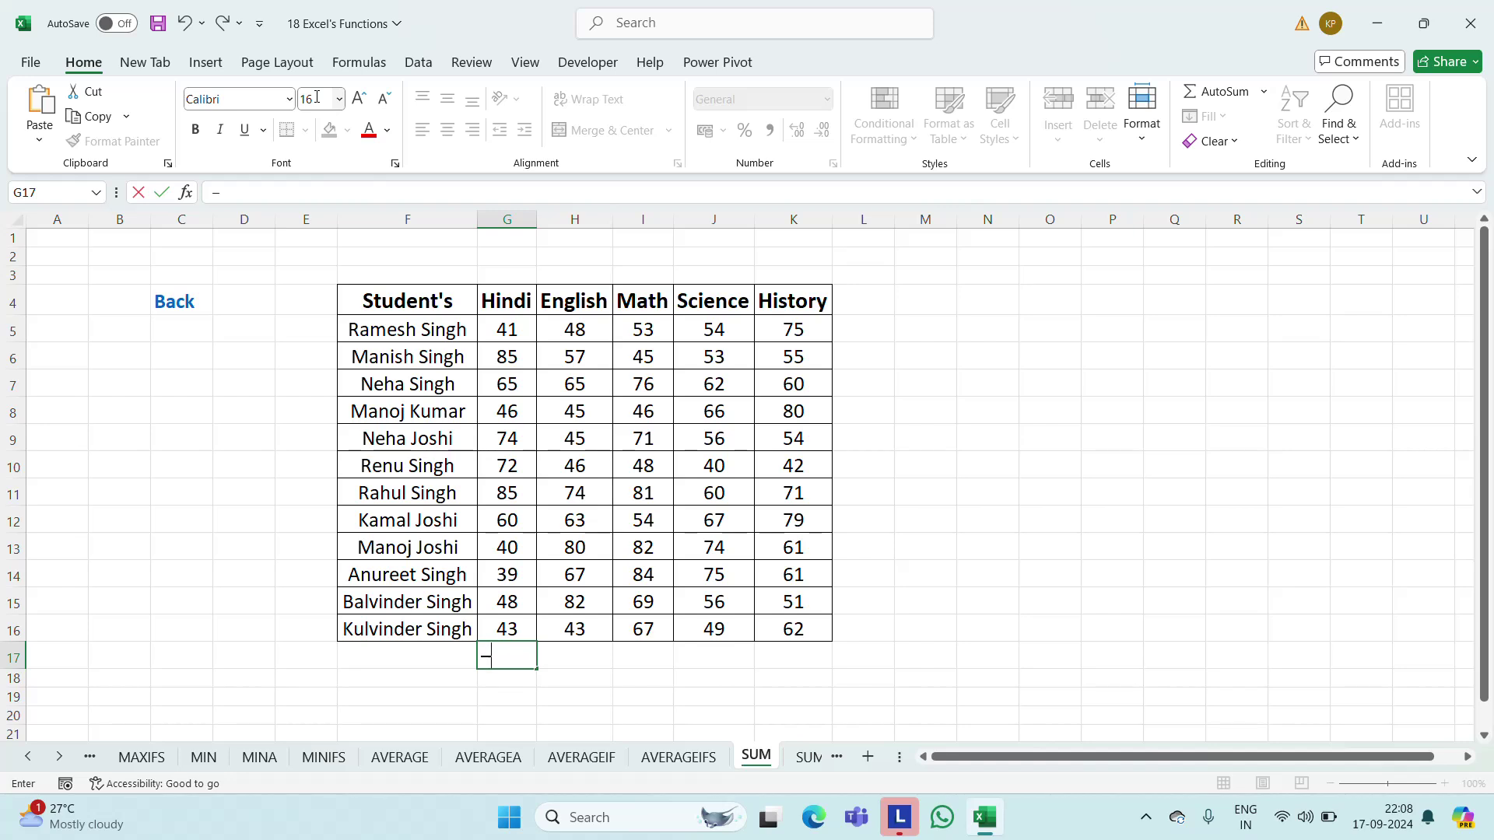
key(Escape)
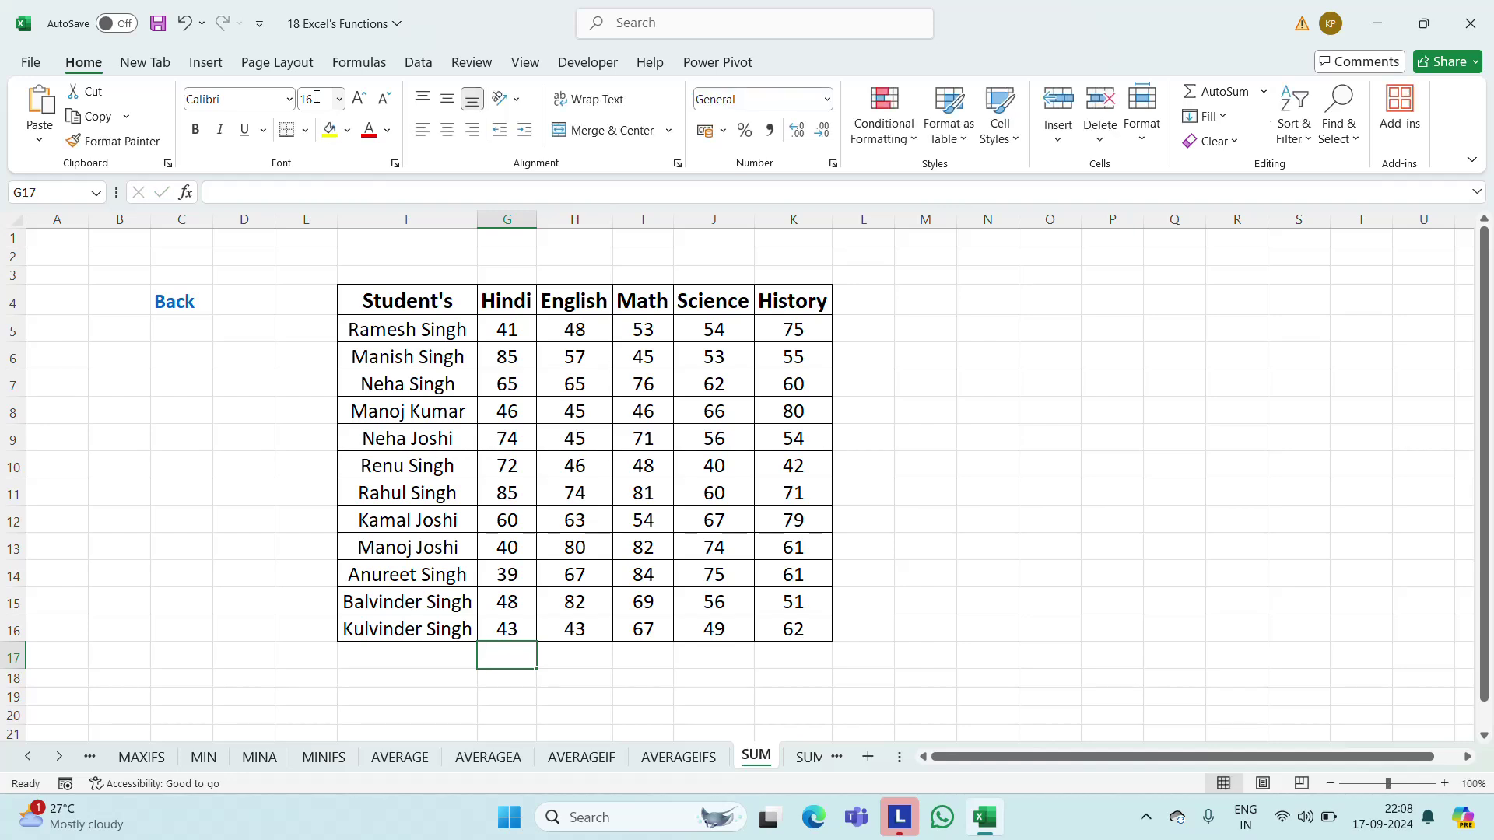
text(=)
key(Escape)
Enter a SUM formula in G17 that totals the Hindi marks in G5:G16
text(=sum)
key(Tab)
key(Up)
key(Up)
key(Up)
key(Up)
key(Up)
key(Up)
key(Up)
key(Up)
key(Up)
key(Up)
key(Up)
key(Up)
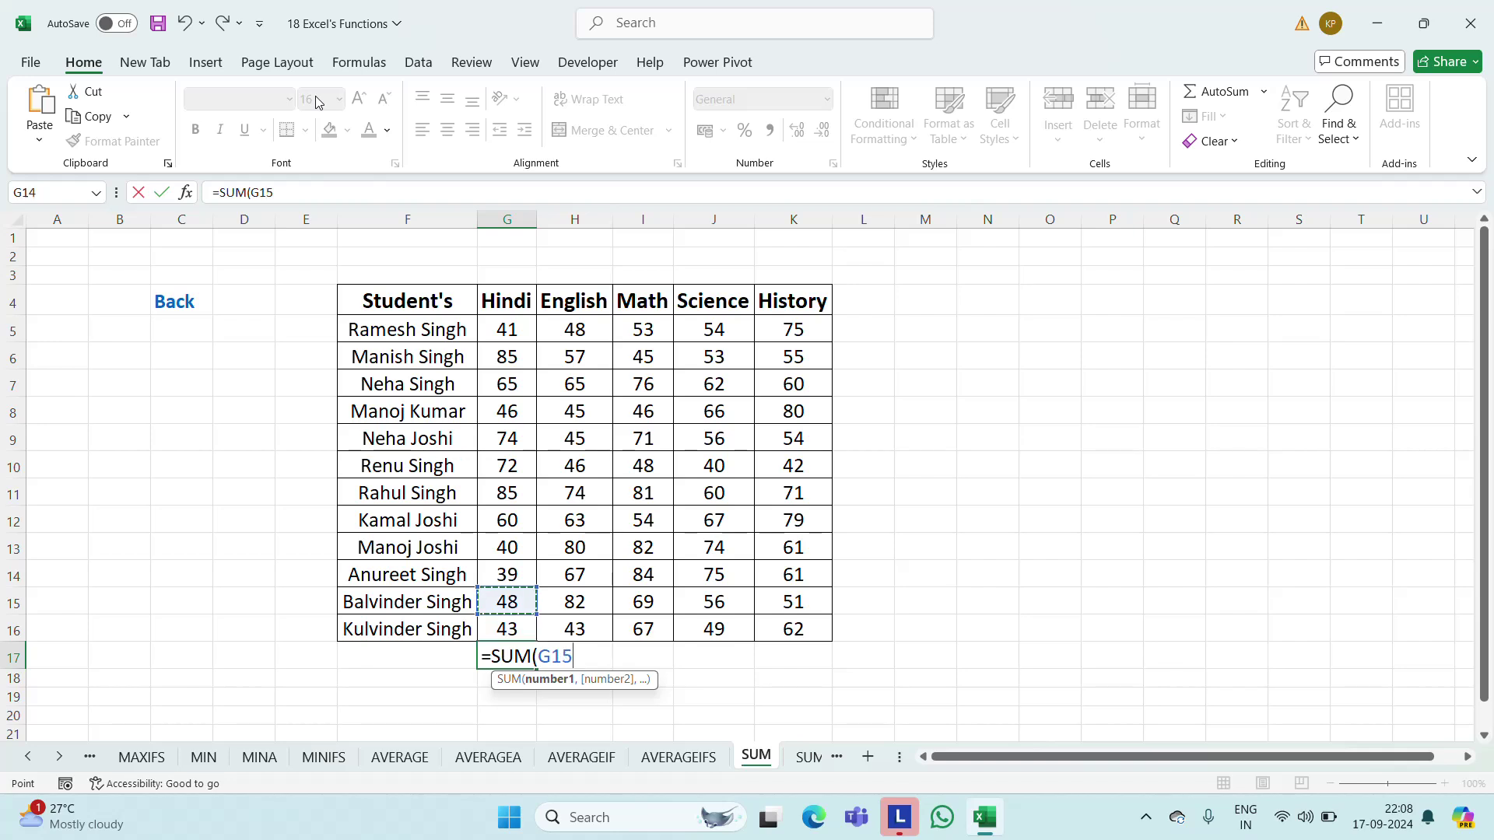
key(shift+Down)
key(shift+Down)
key(shift+Down)
key(shift+Down)
key(shift+Down)
key(shift+Down)
key(shift+Down)
key(shift+Down)
key(shift+Down)
key(shift+Down)
key(shift+Down)
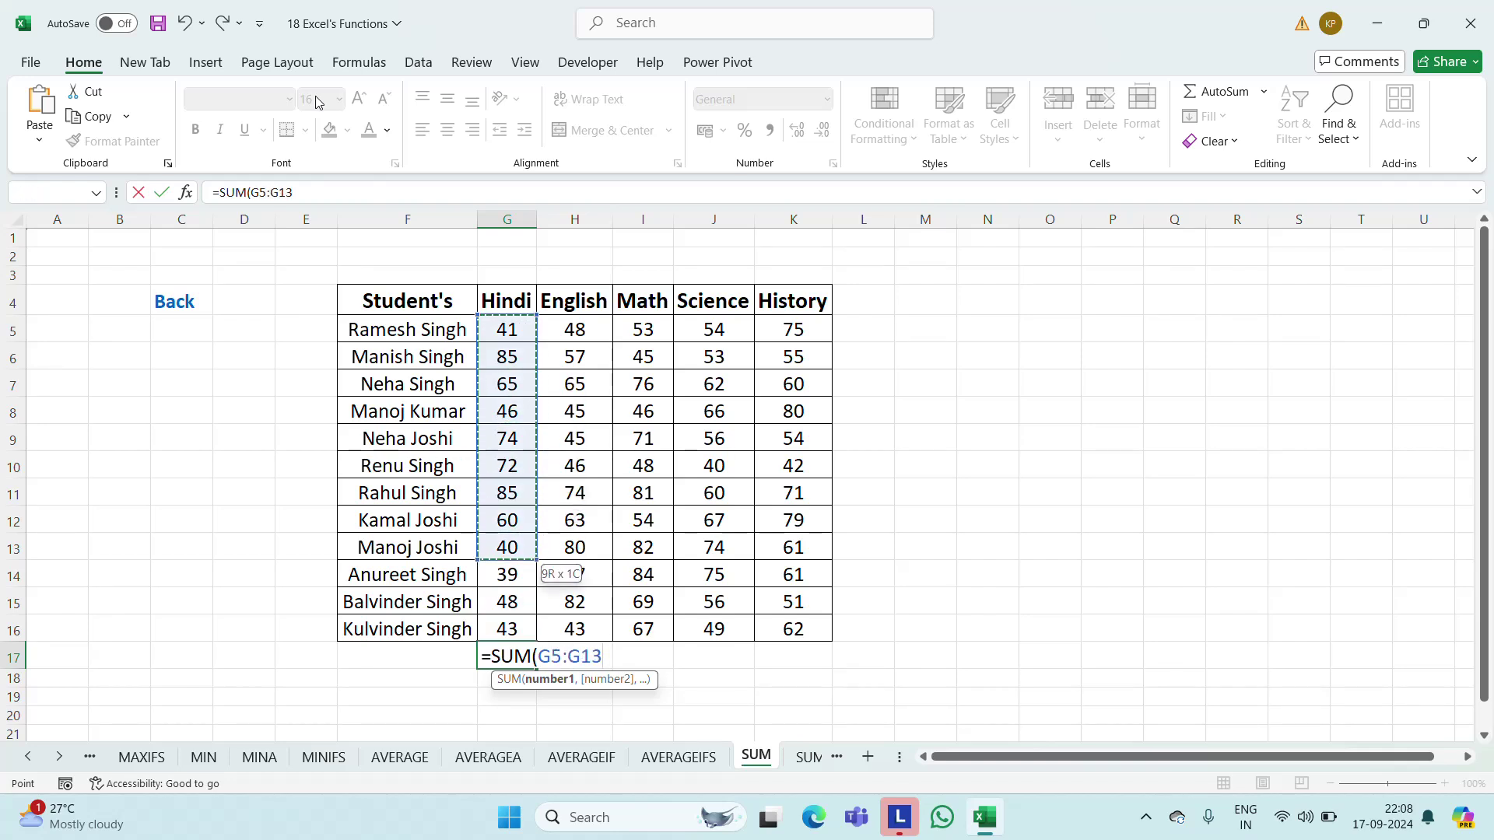
key(Return)
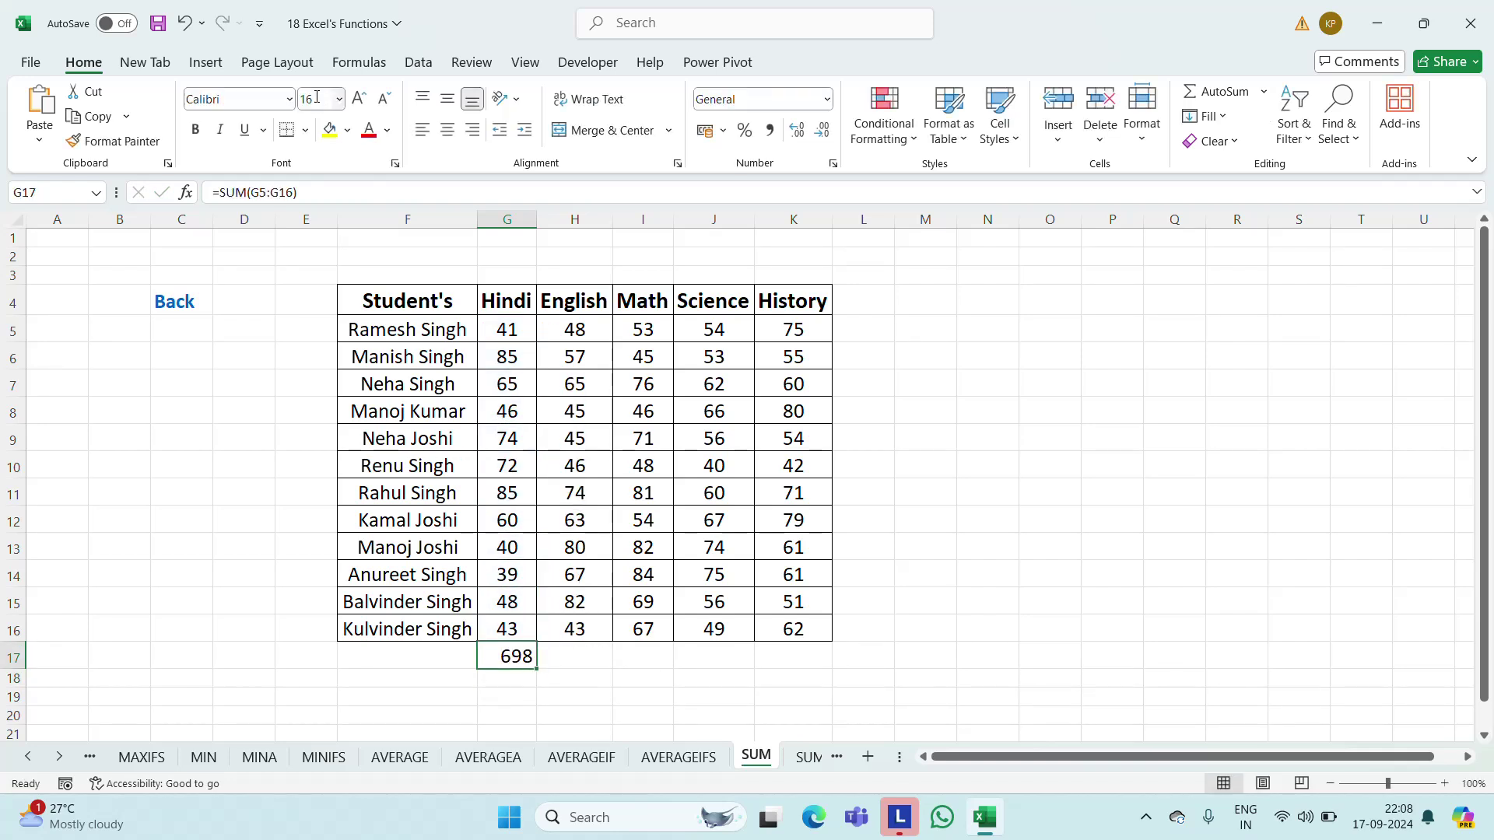
Copy the Hindi total formula from G17 across to the other subjects in H17:K17
key(ctrl+c)
key(shift+Right)
key(shift+Right)
key(shift+Right)
key(shift+Right)
key(ctrl+v)
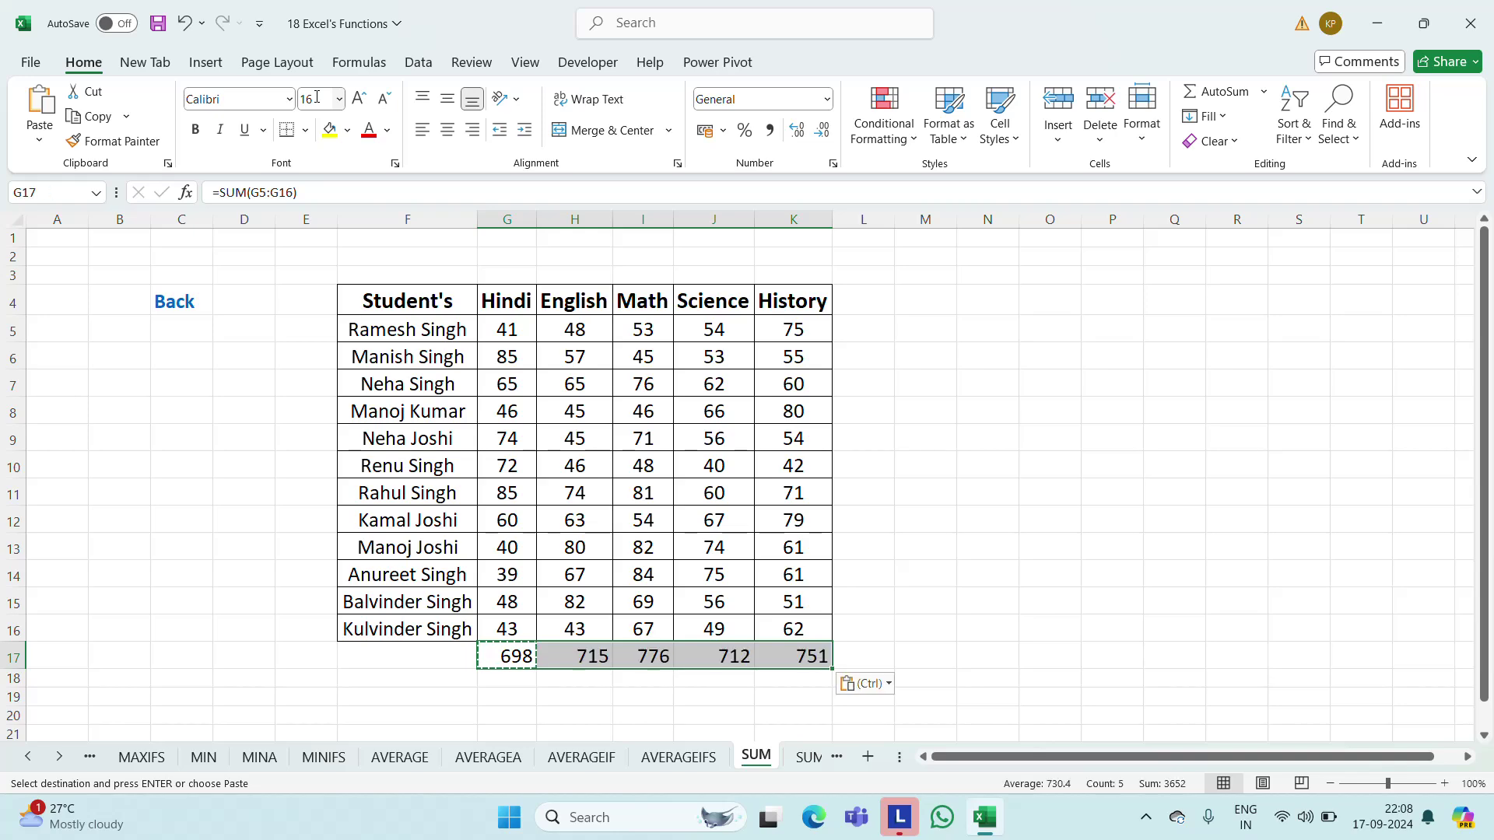
key(Escape)
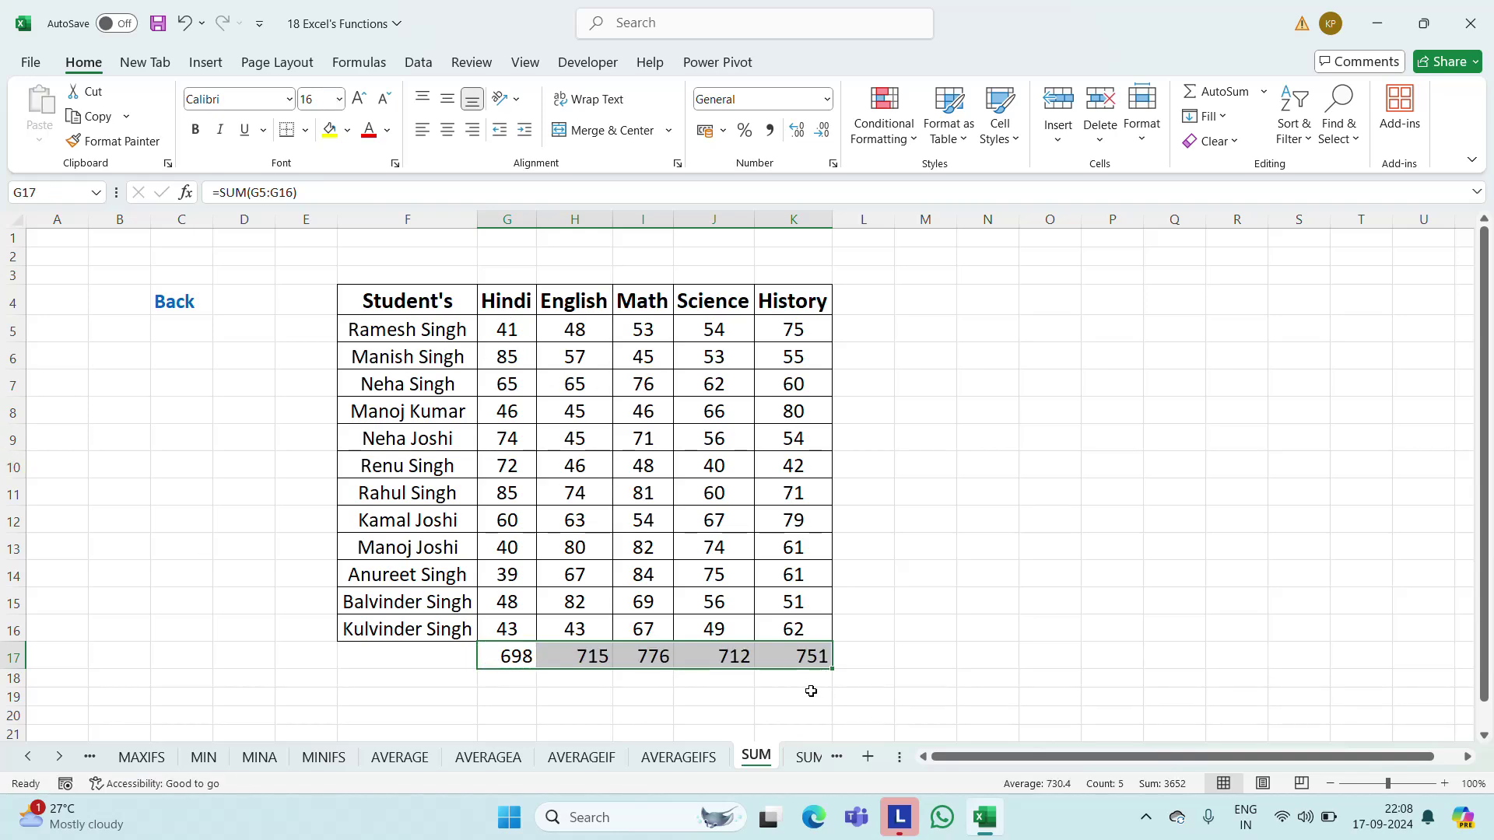
On the SUMIF sheet, copy the Sales Person header from F4 to K4 and autofit column K
click(801, 758)
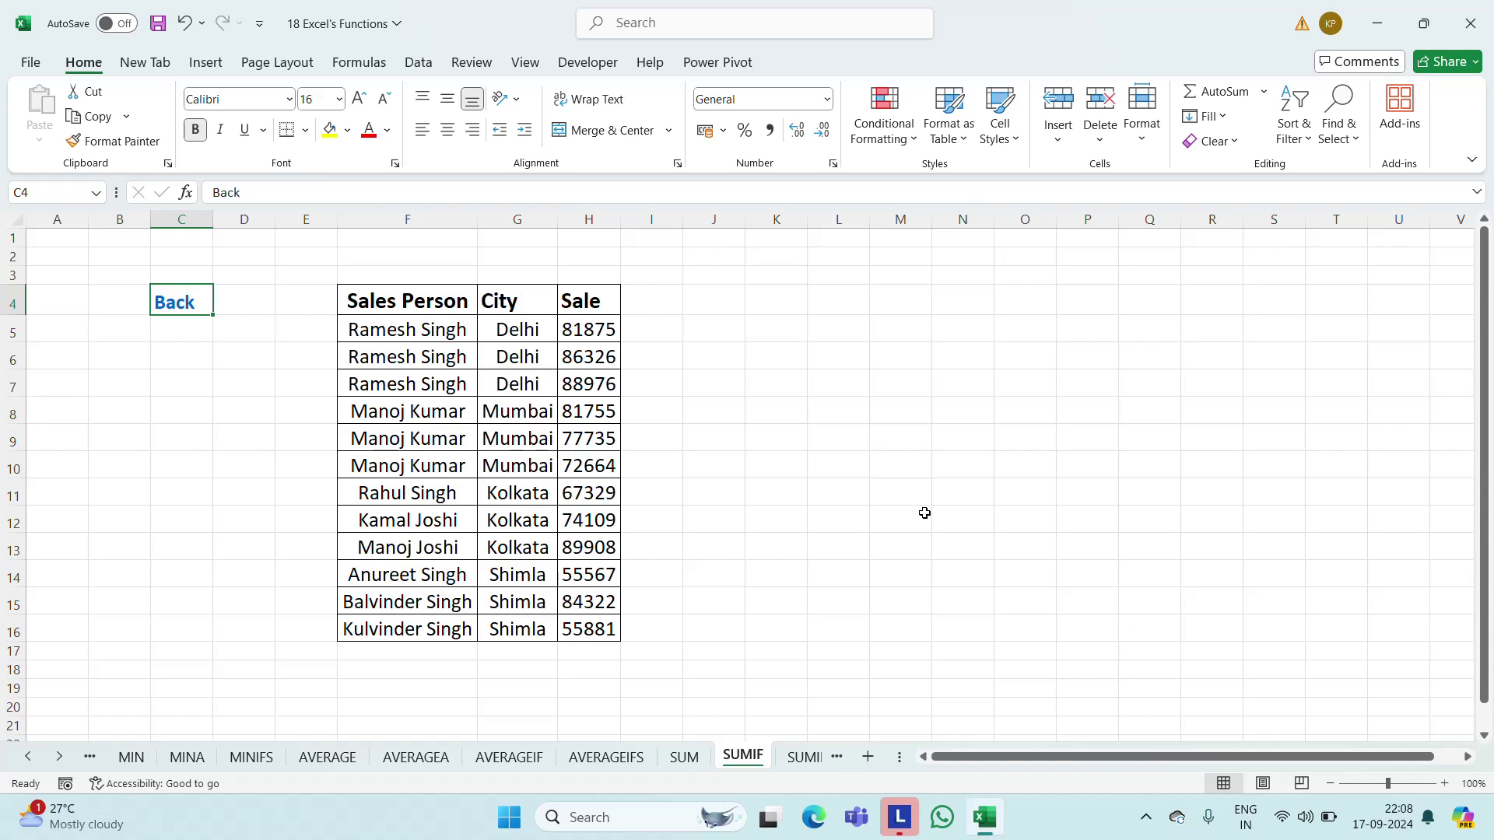
click(438, 303)
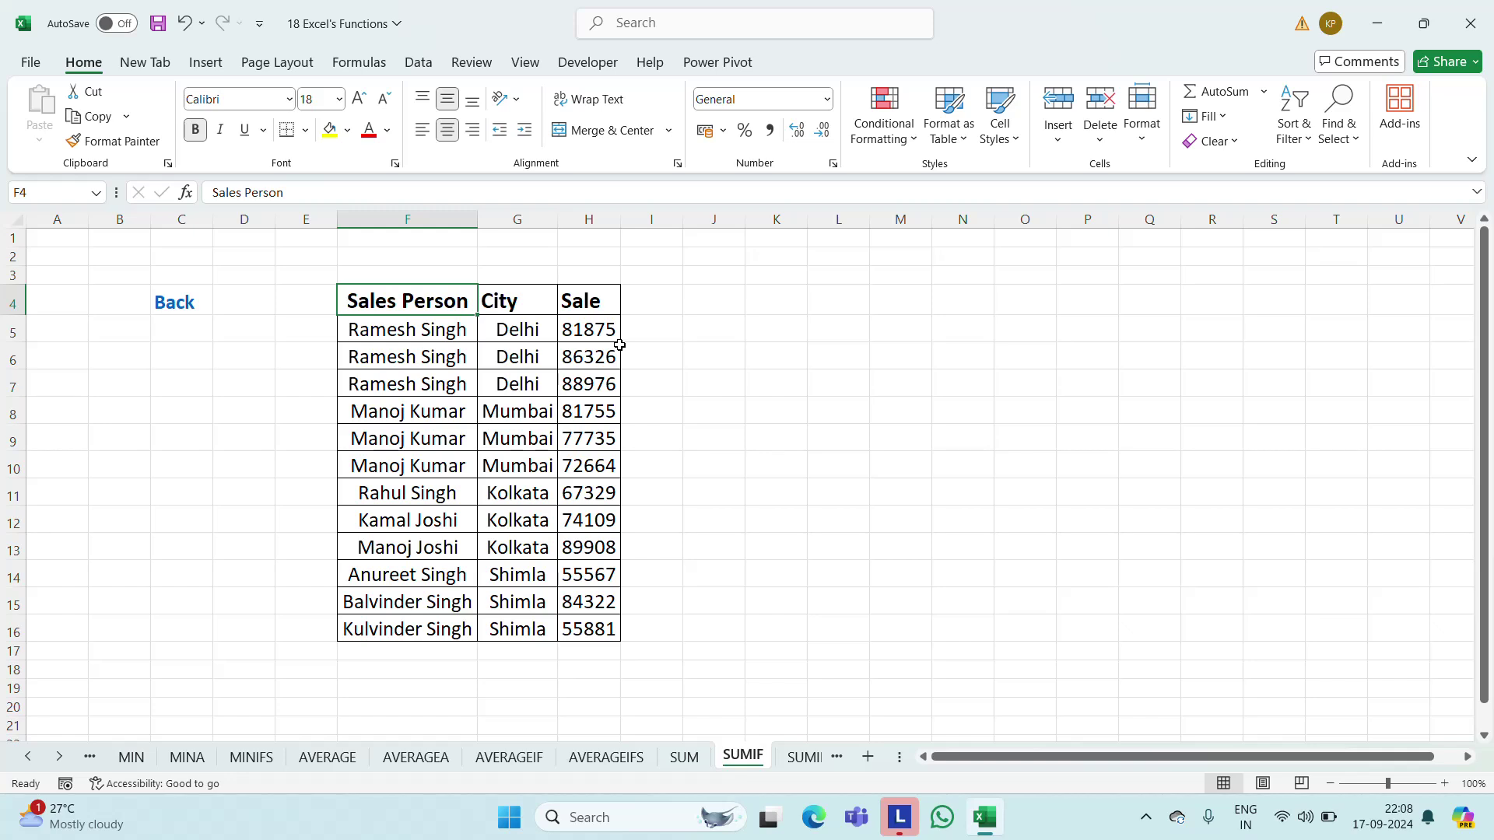
key(ctrl+c)
key(Right)
key(Right)
key(Right)
key(Right)
key(Right)
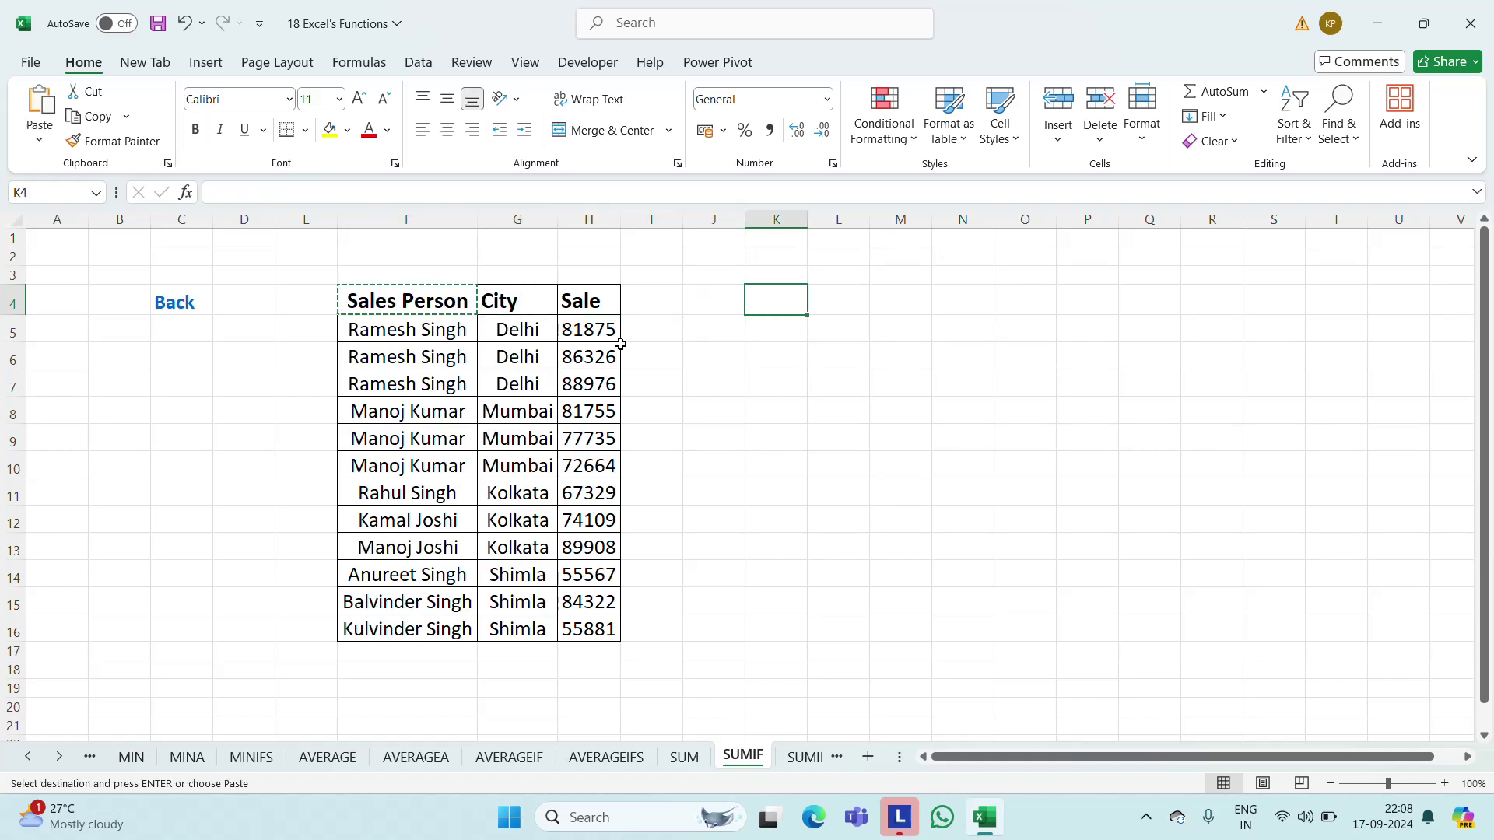
key(ctrl+v)
key(Escape)
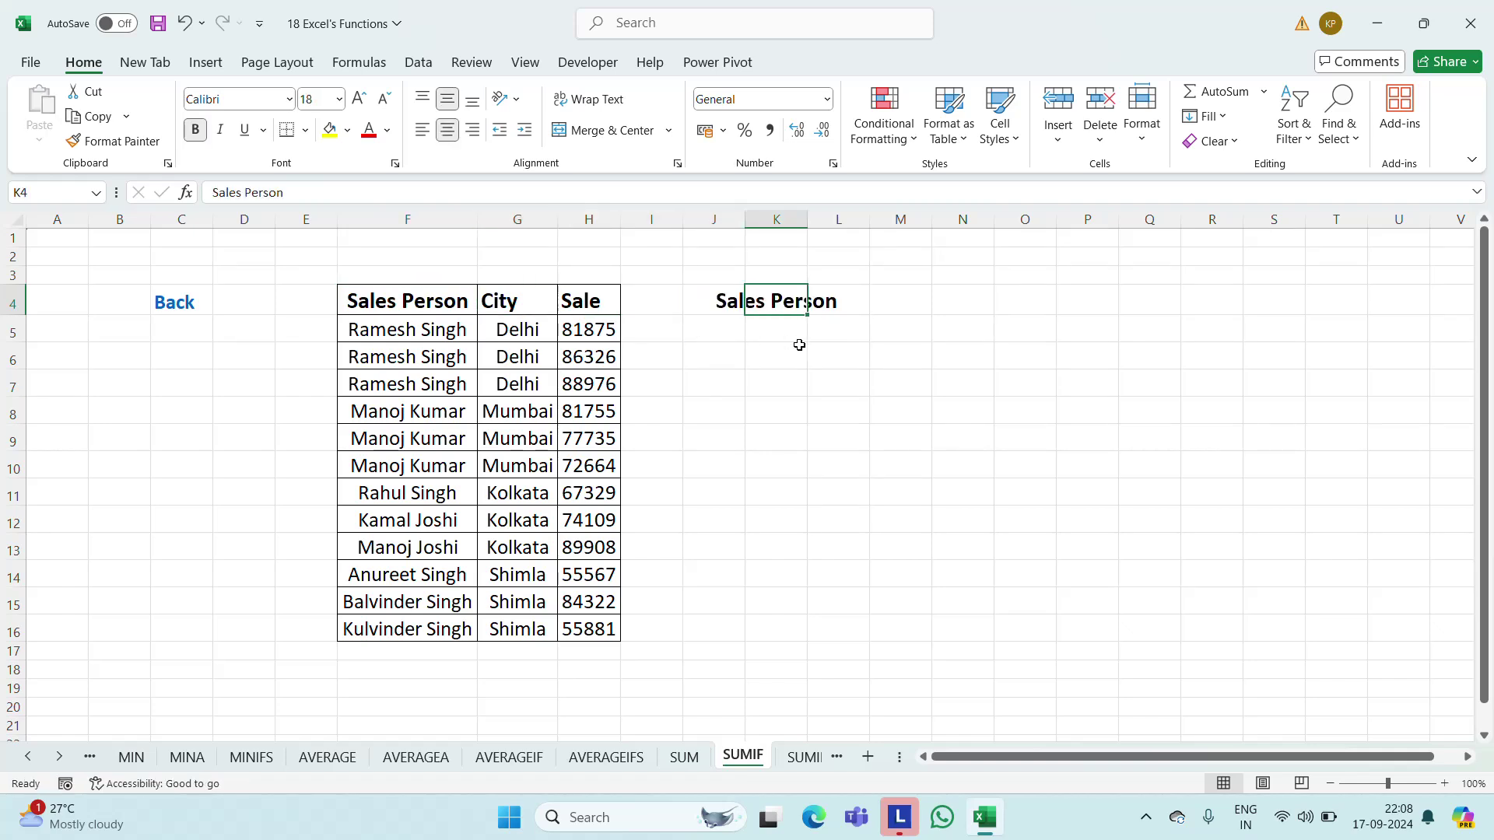
double_click(803, 224)
Copy the Sale header from H4 to L4, beside the copied Sales Person header
click(590, 299)
key(ctrl+c)
key(Right)
key(Right)
key(Right)
key(Right)
key(Right)
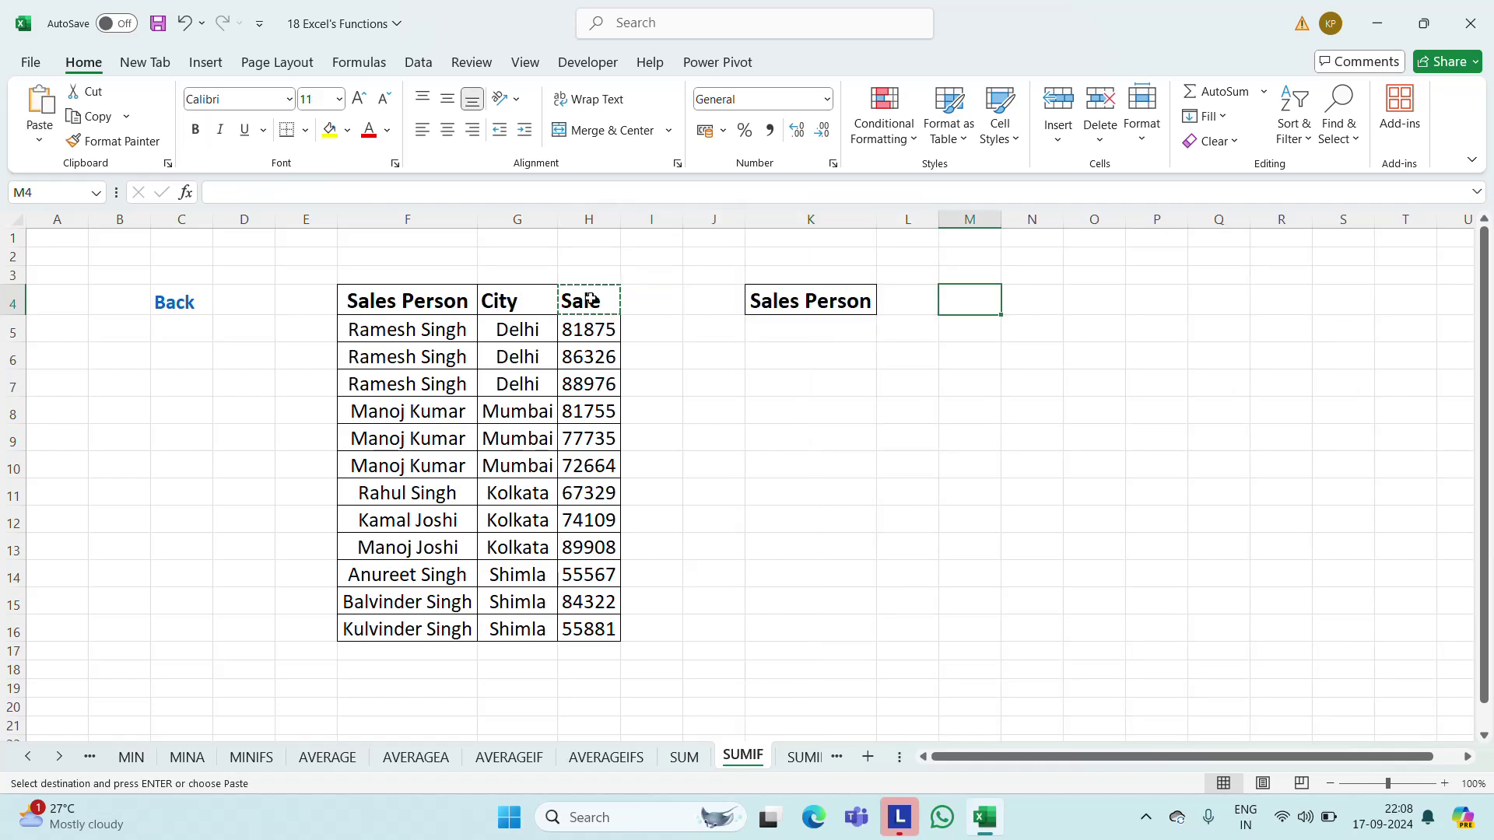
key(Left)
key(ctrl+v)
key(Escape)
Copy the salesperson's name from F8 into K5 under the Sales Person header
key(Left)
key(Left)
key(Left)
key(Left)
key(Left)
key(Left)
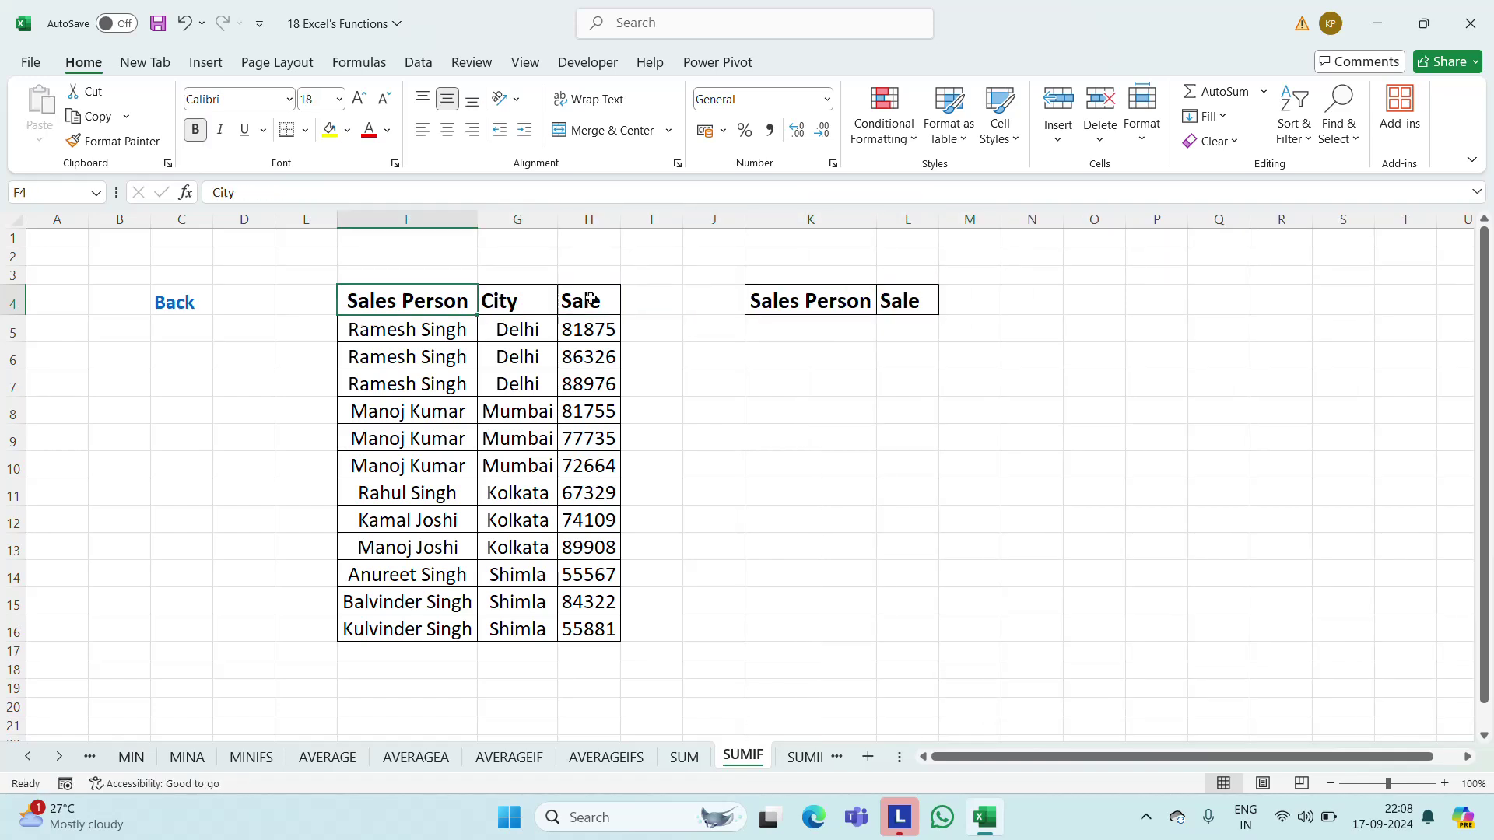
key(Down)
key(Down)
key(Down)
key(Down)
key(ctrl+c)
key(Right)
key(Right)
key(Right)
key(Right)
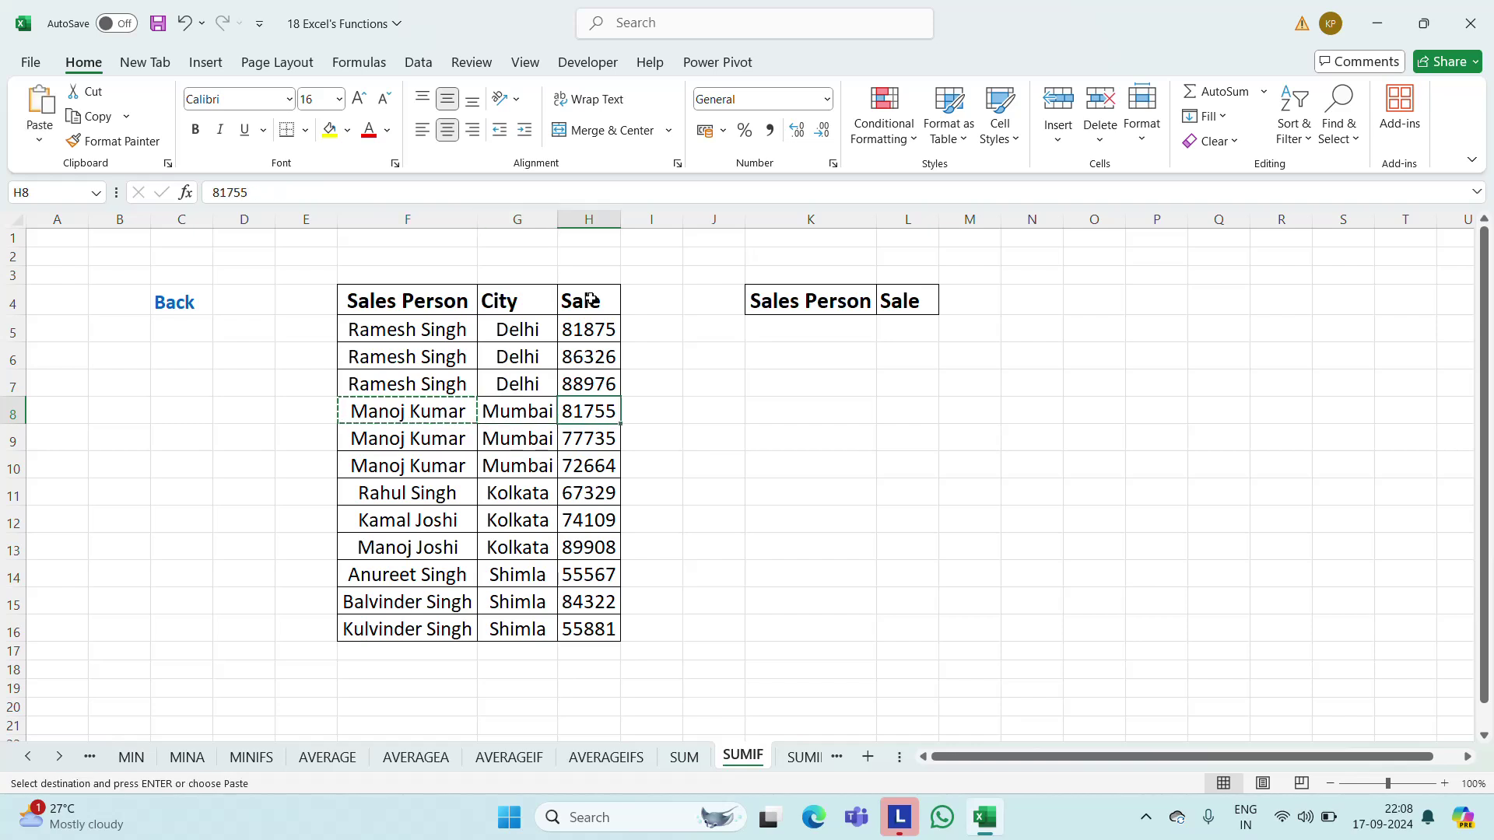
key(Up)
key(Up)
key(Up)
key(Up)
key(Right)
key(Down)
key(ctrl+v)
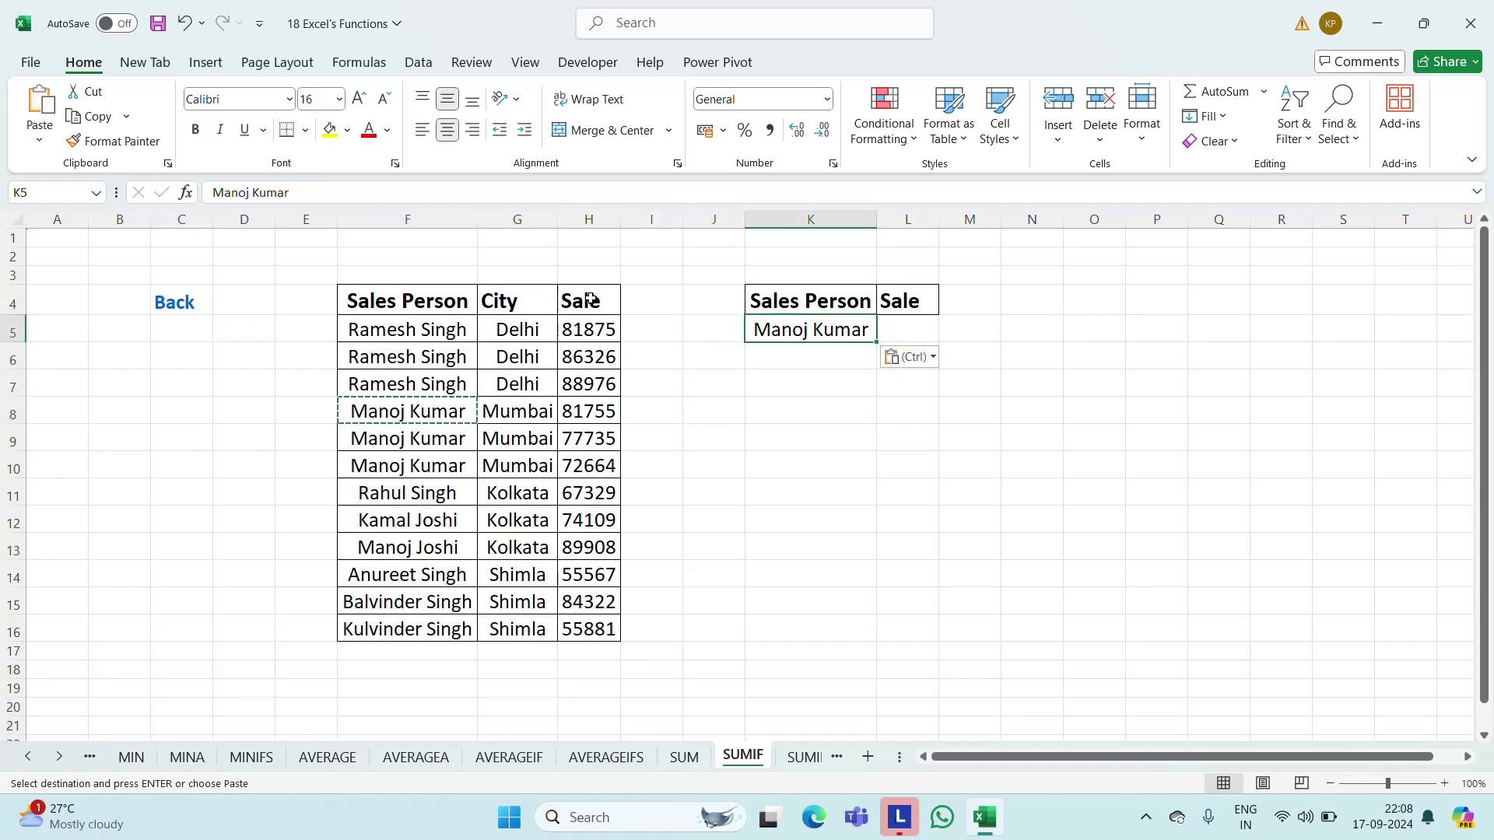
key(Escape)
Enter a "?" placeholder in L5 at font size 16 and widen column L
key(Right)
text(?)
key(Return)
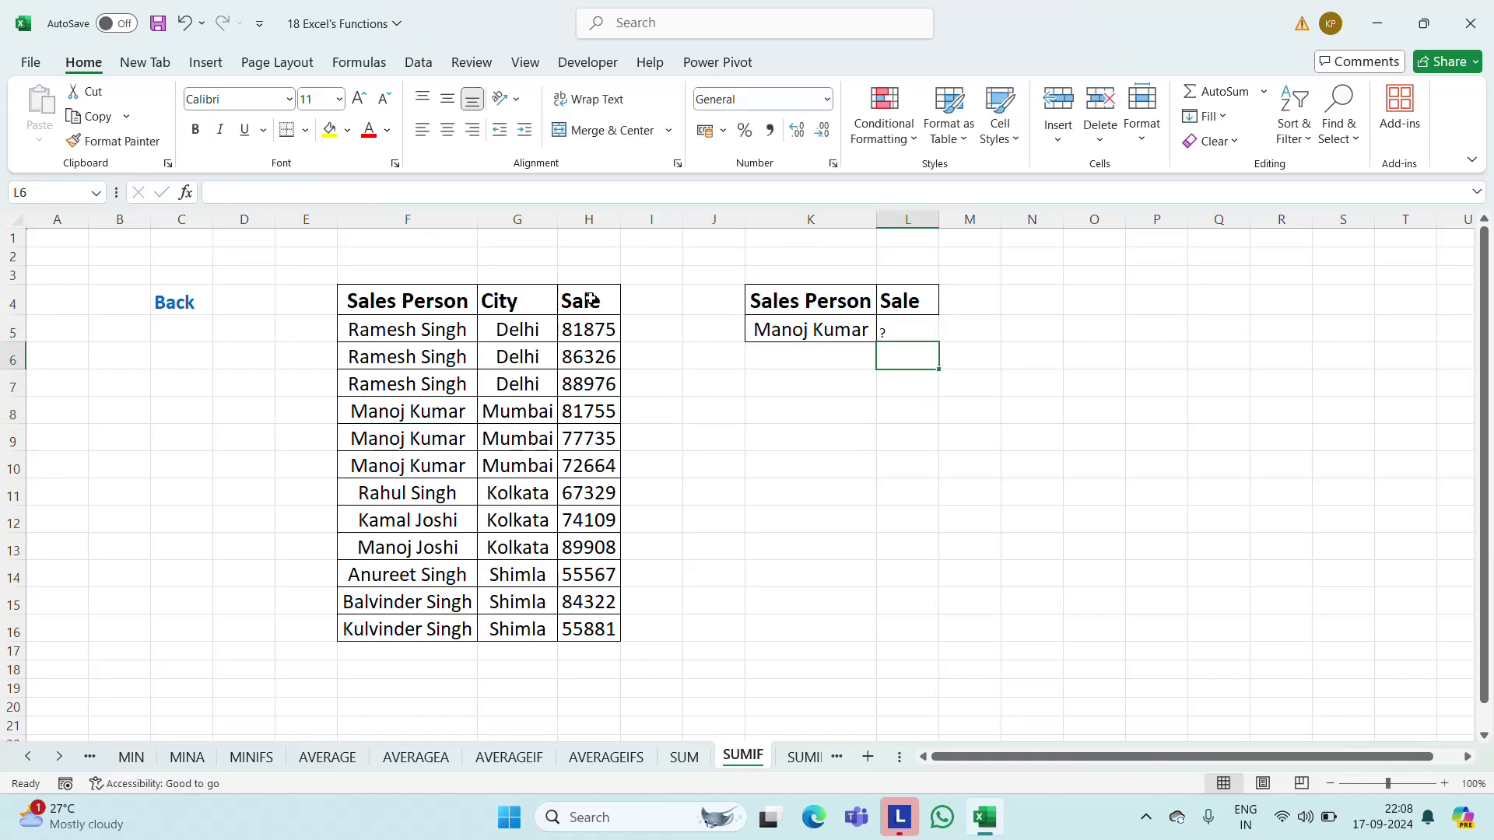
key(Up)
click(325, 110)
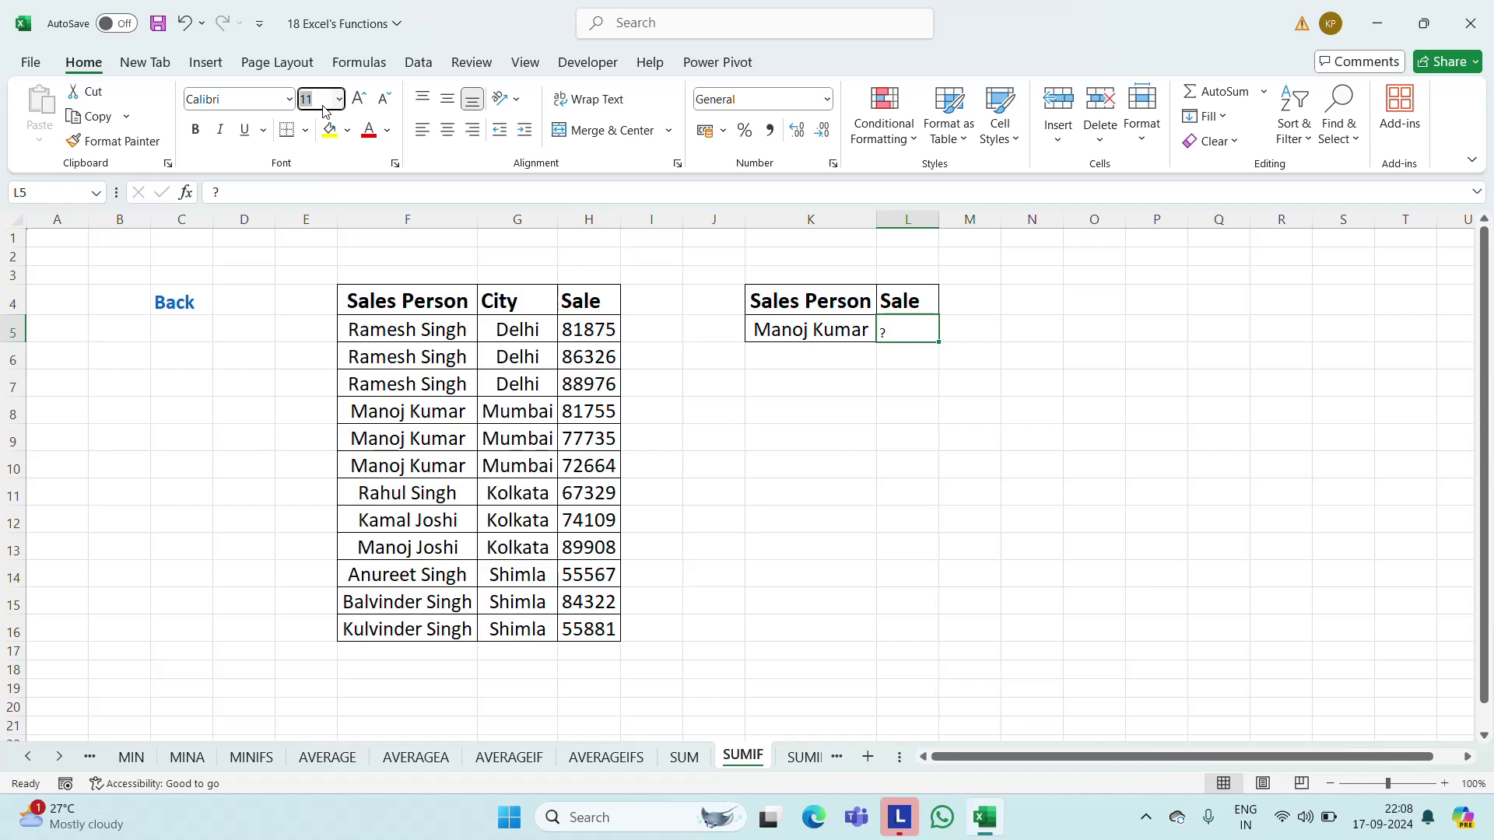
text(16)
key(Return)
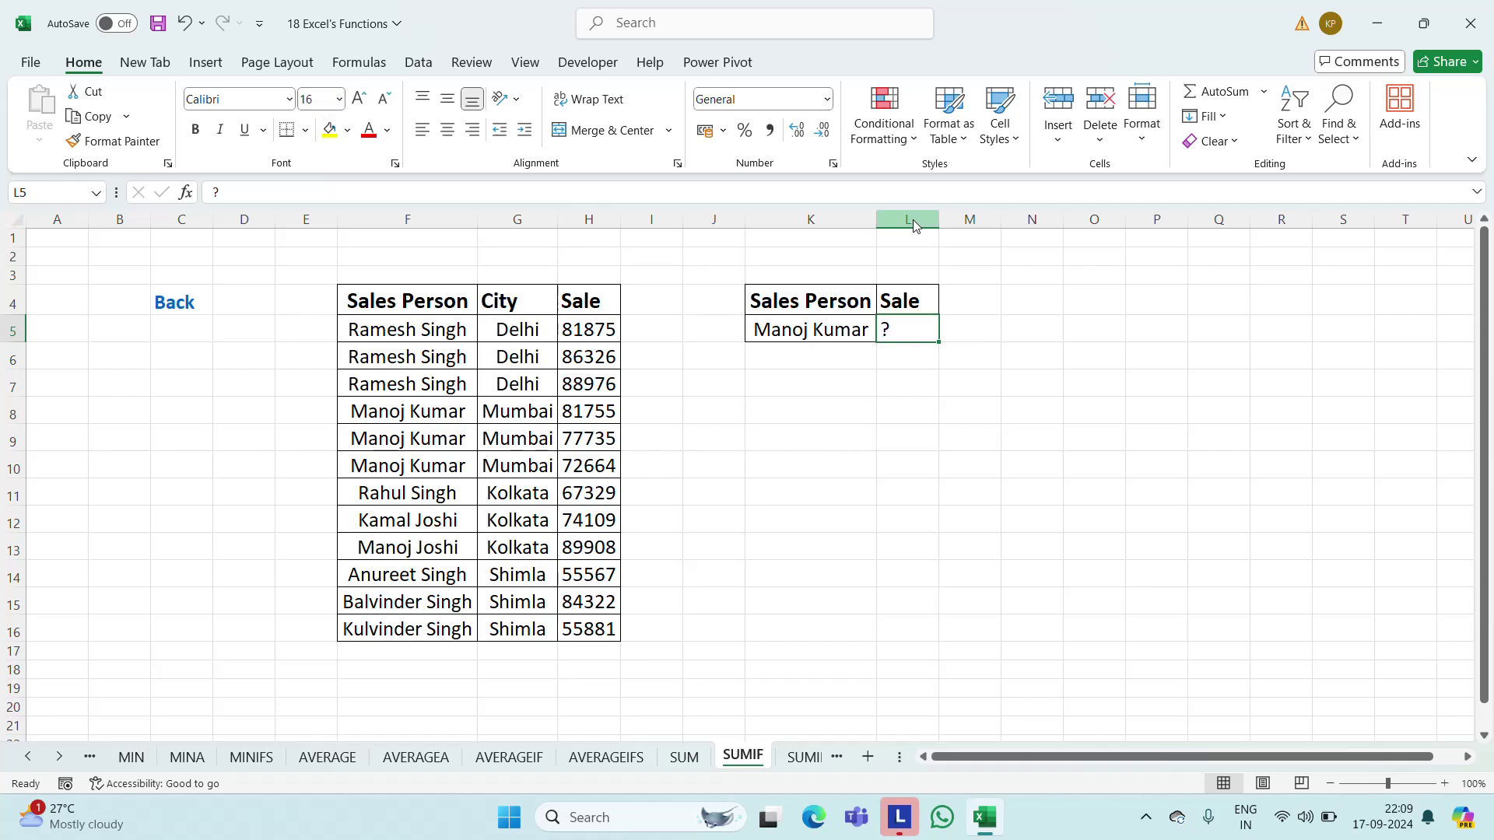
drag(939, 223, 998, 223)
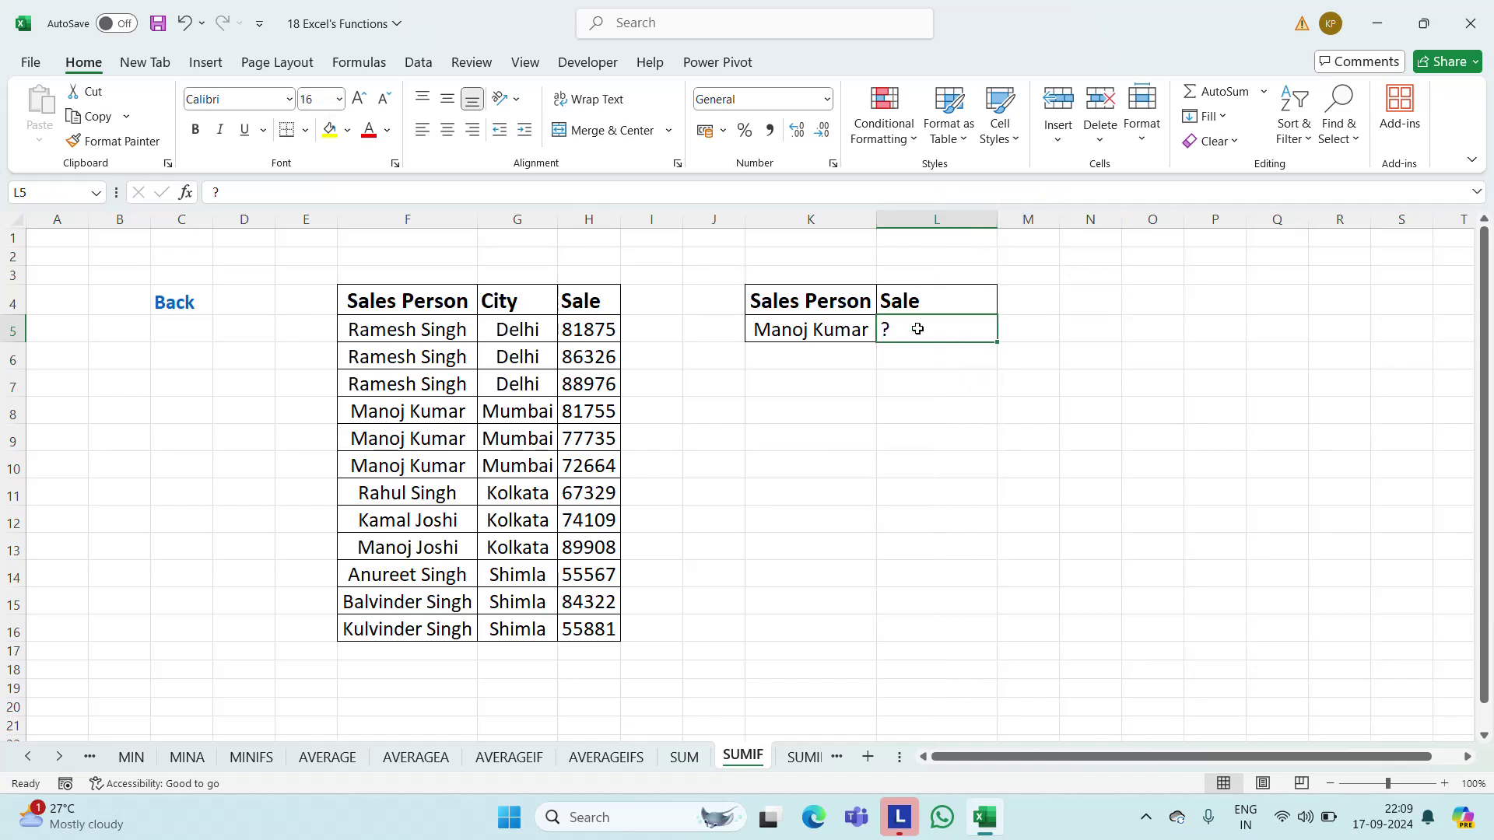
Enter =SUMIF(F5:F16,K5,H5:H16) in L5, and centre and bold the result
text(=Sumi)
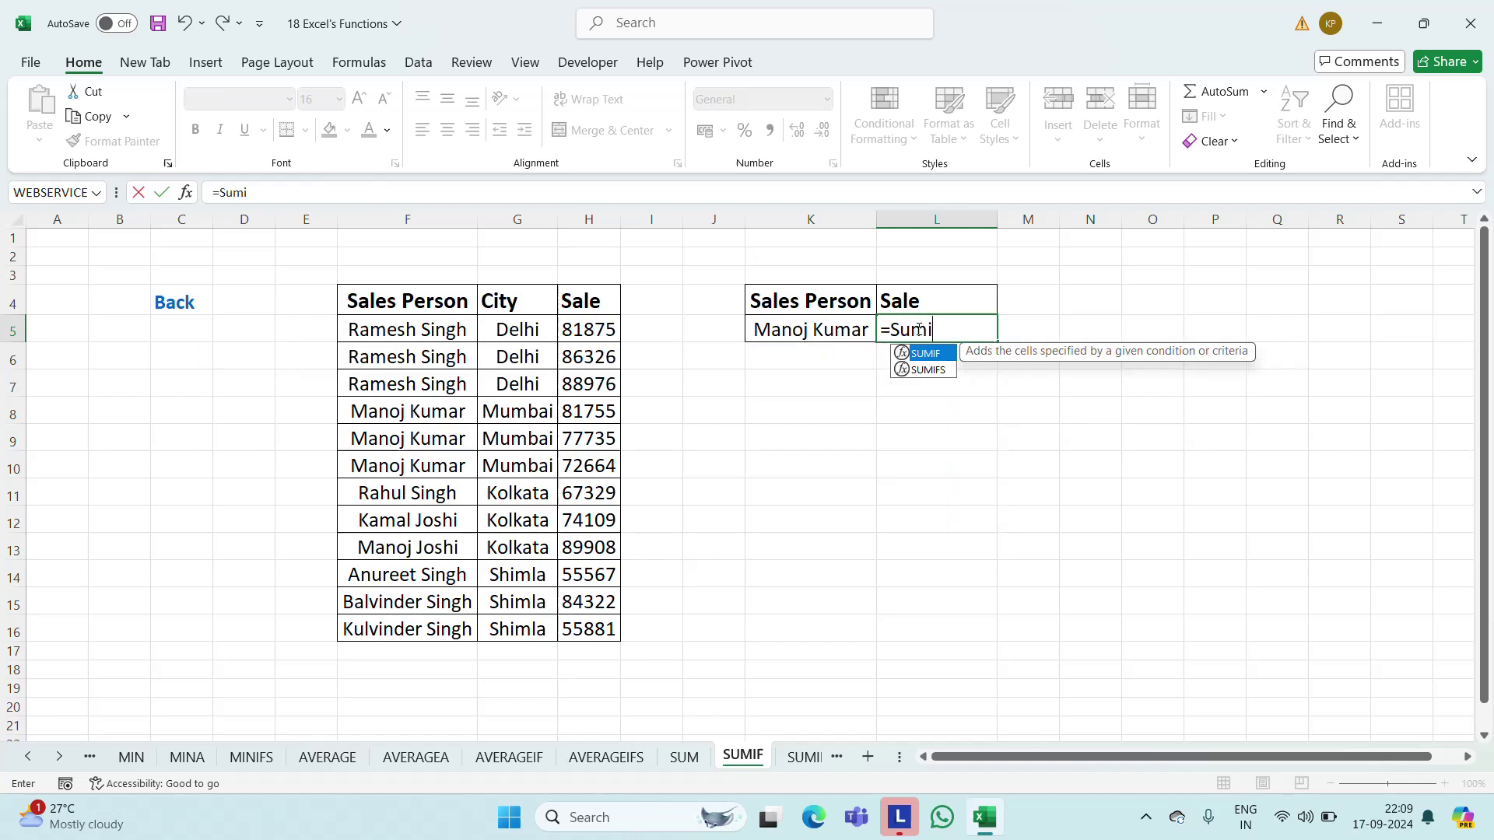
key(Tab)
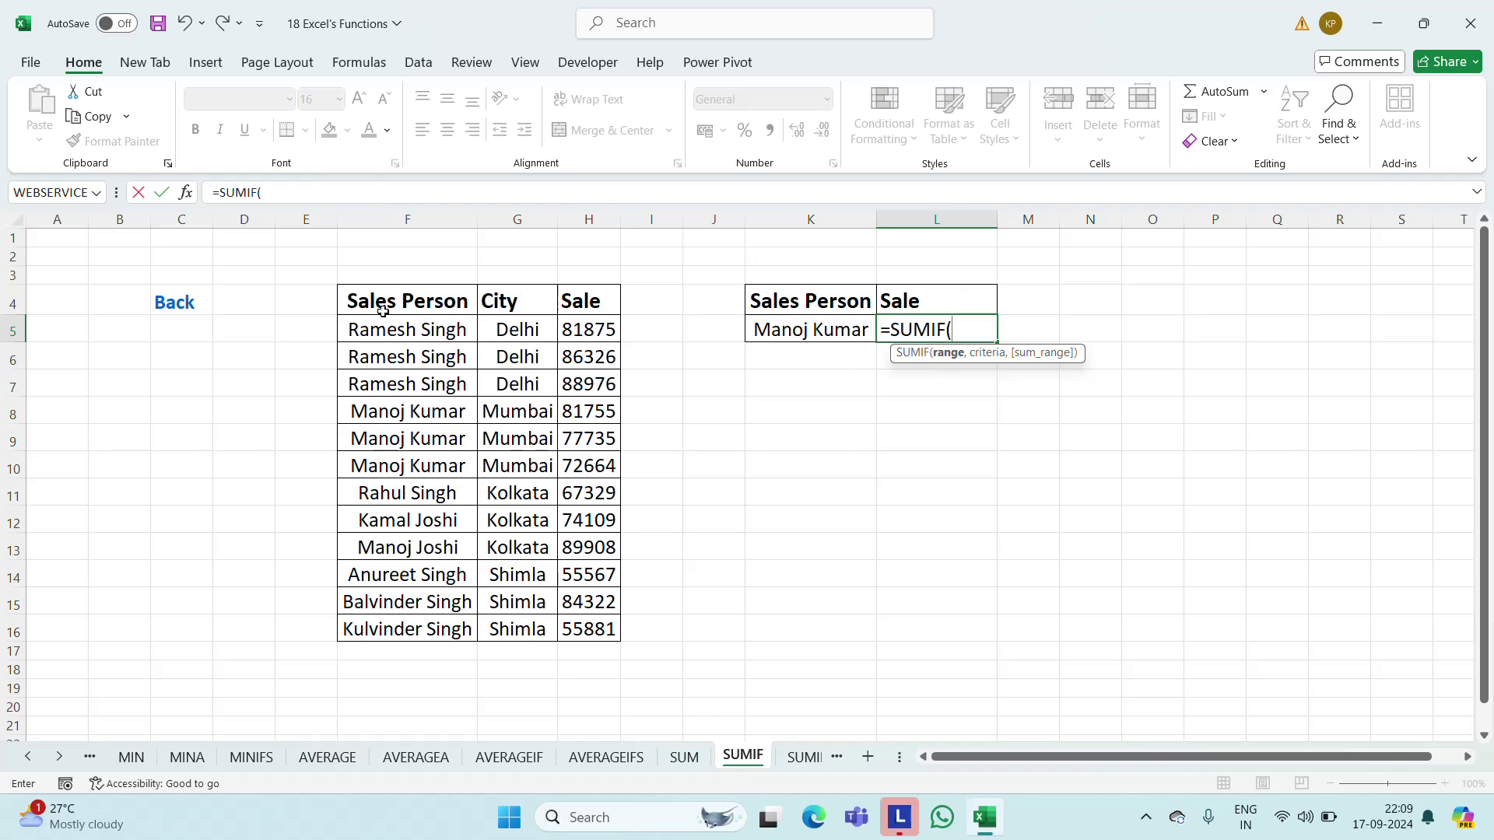
drag(381, 324, 405, 629)
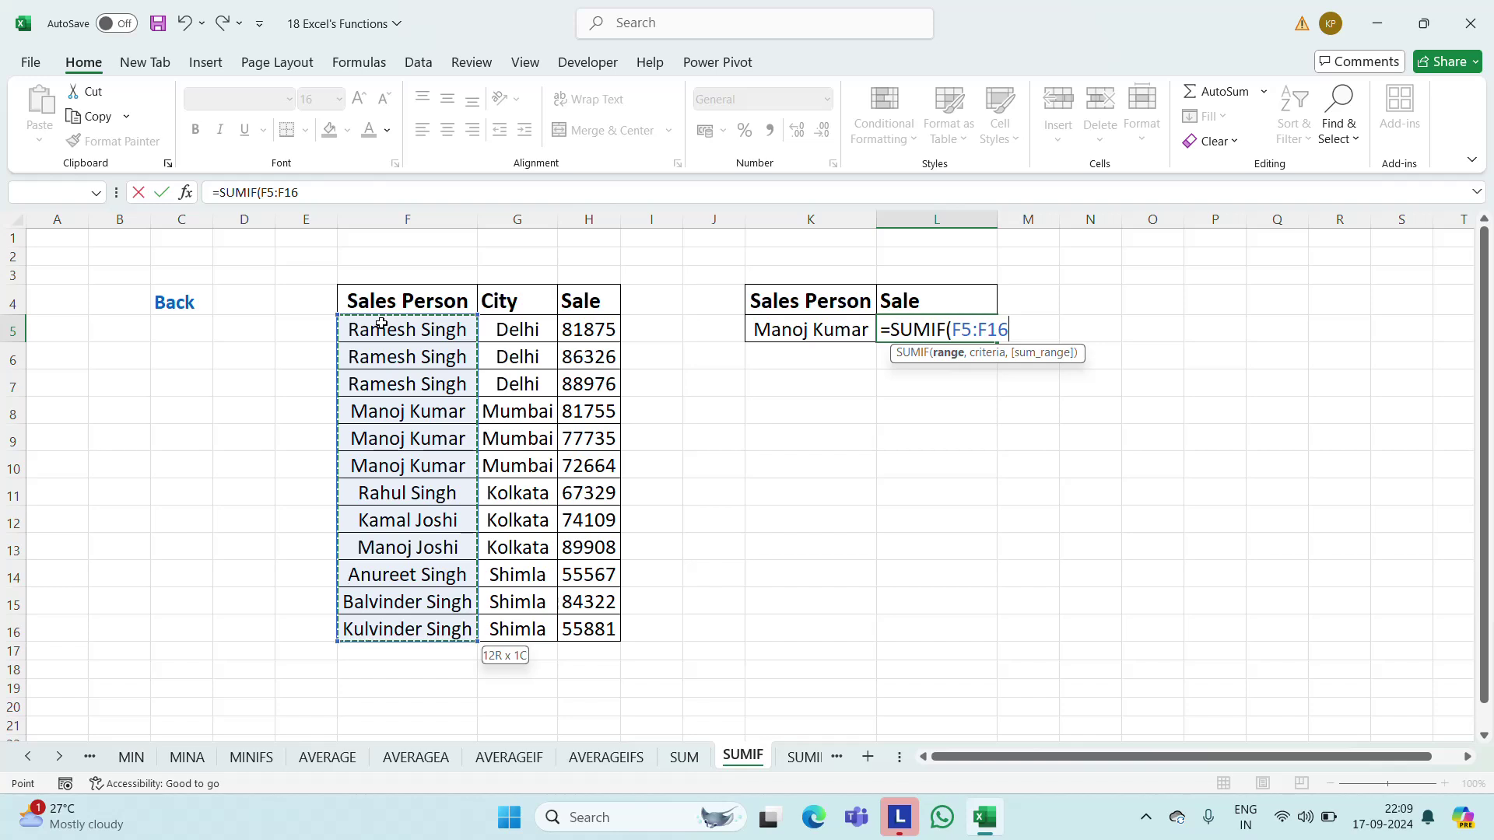
text(,)
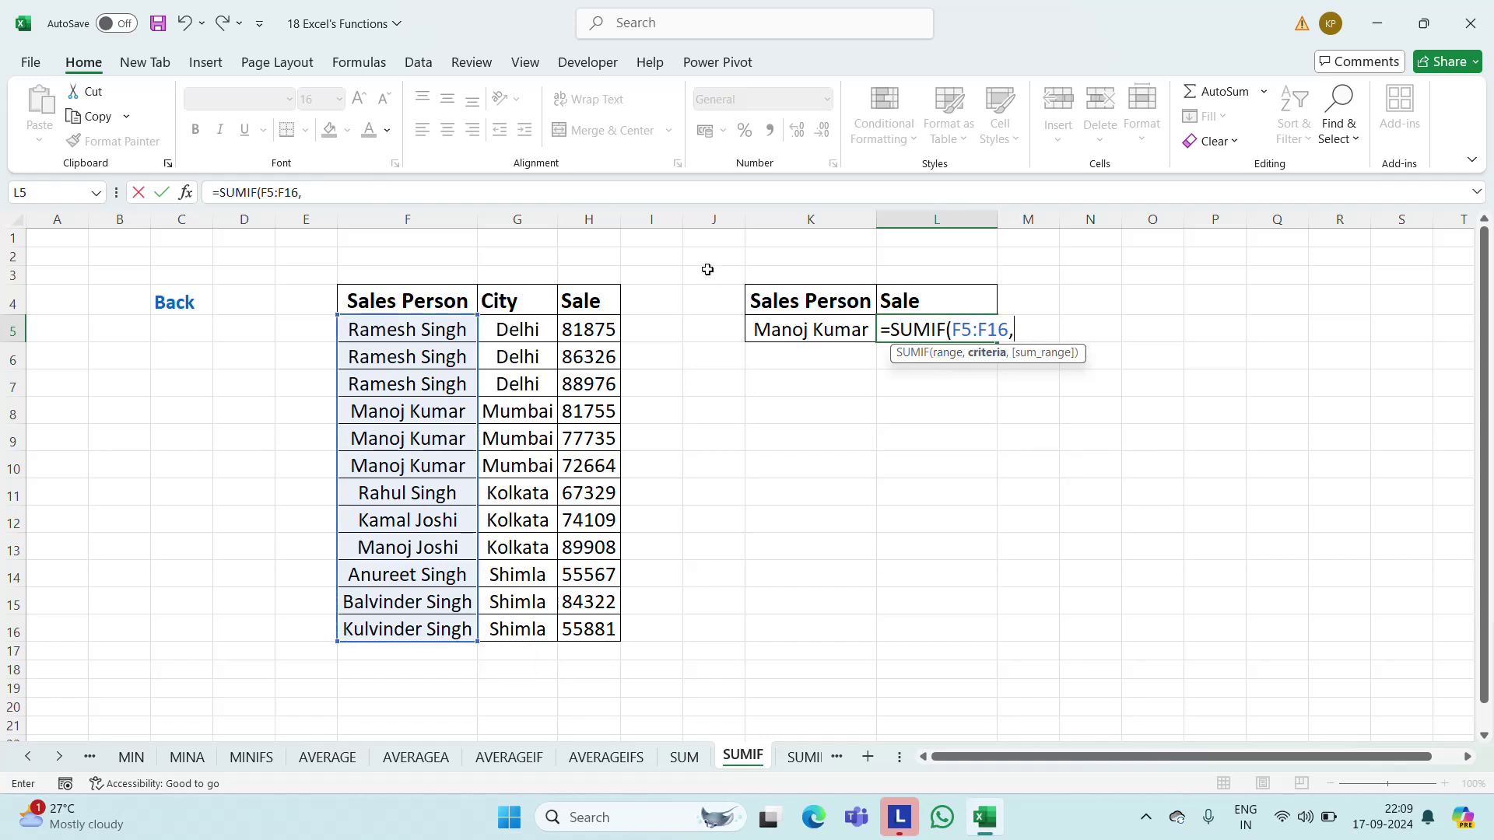
click(811, 321)
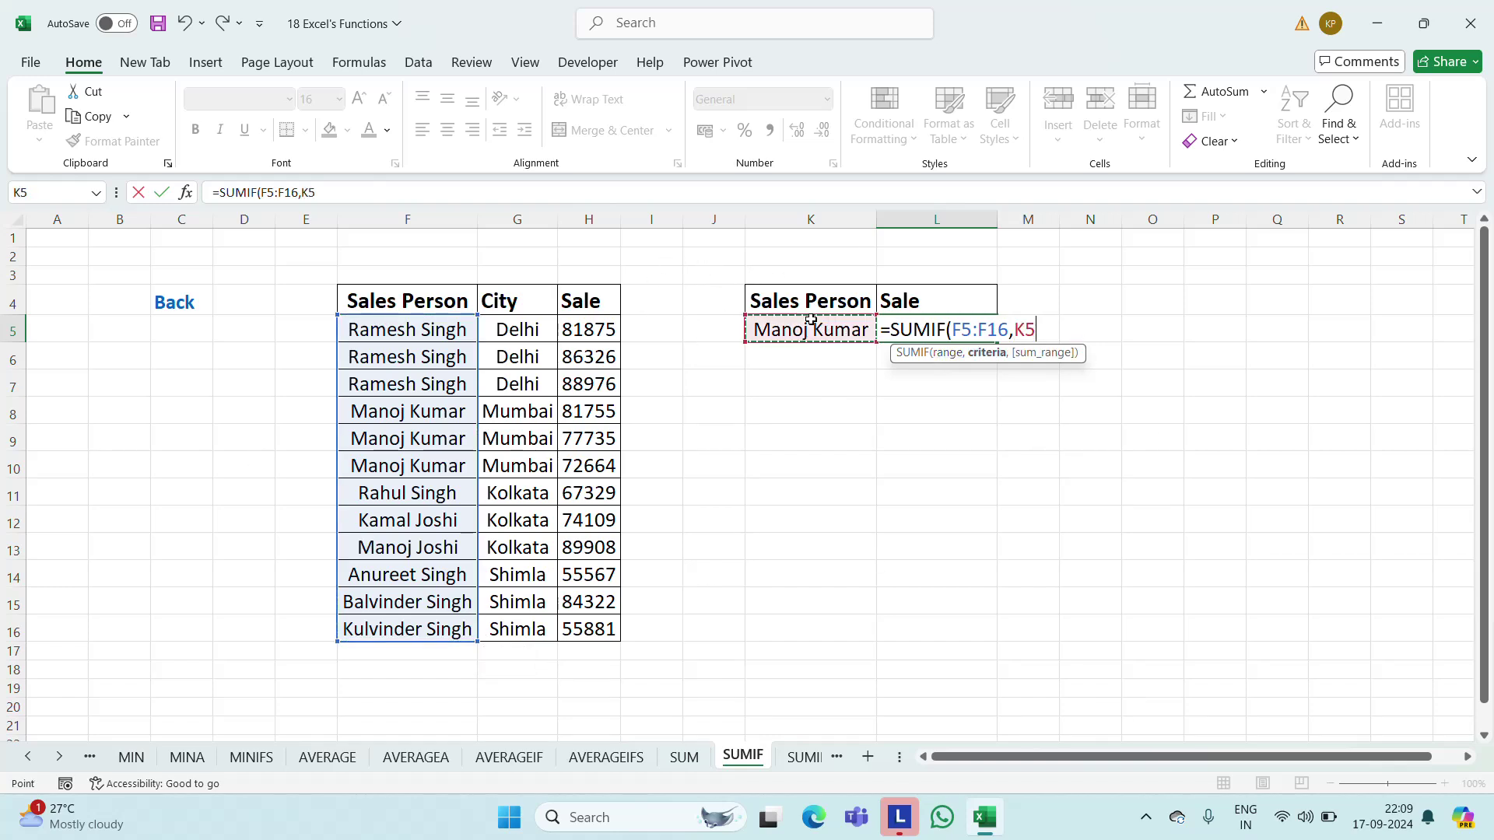
text(,)
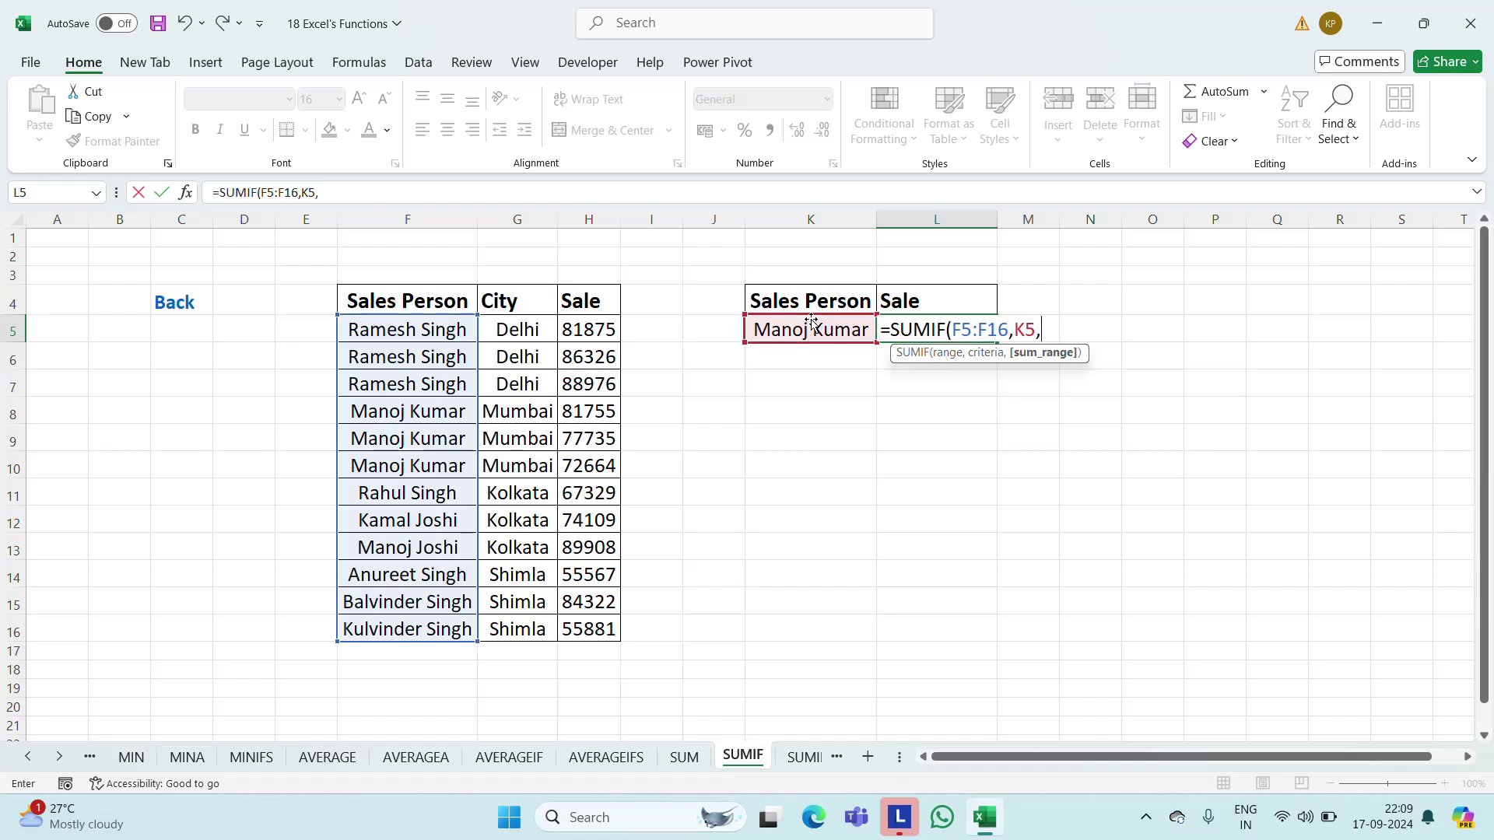
click(606, 330)
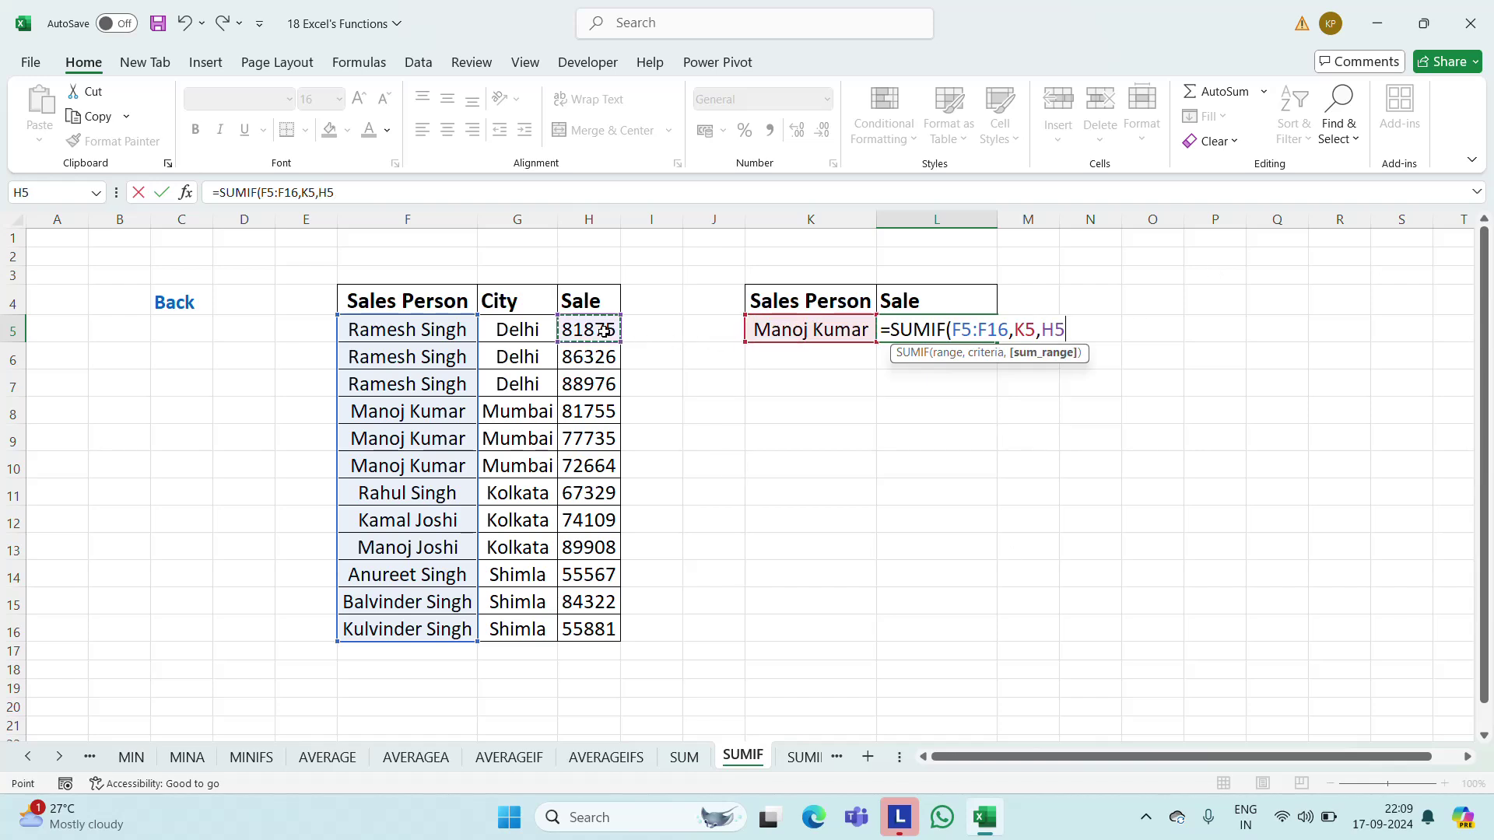
key(ctrl+shift+Down)
key(ctrl+Return)
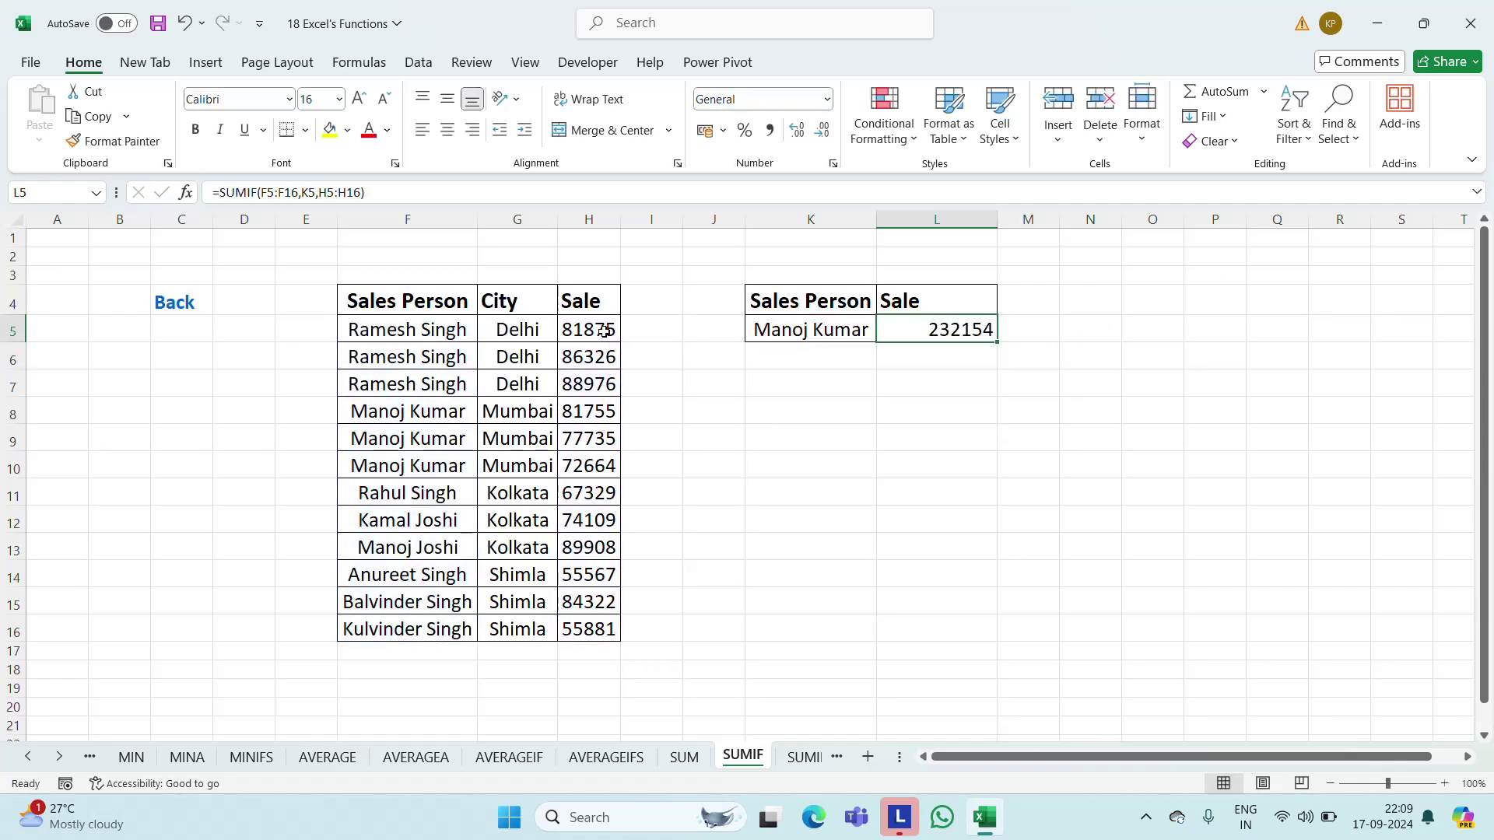
click(447, 130)
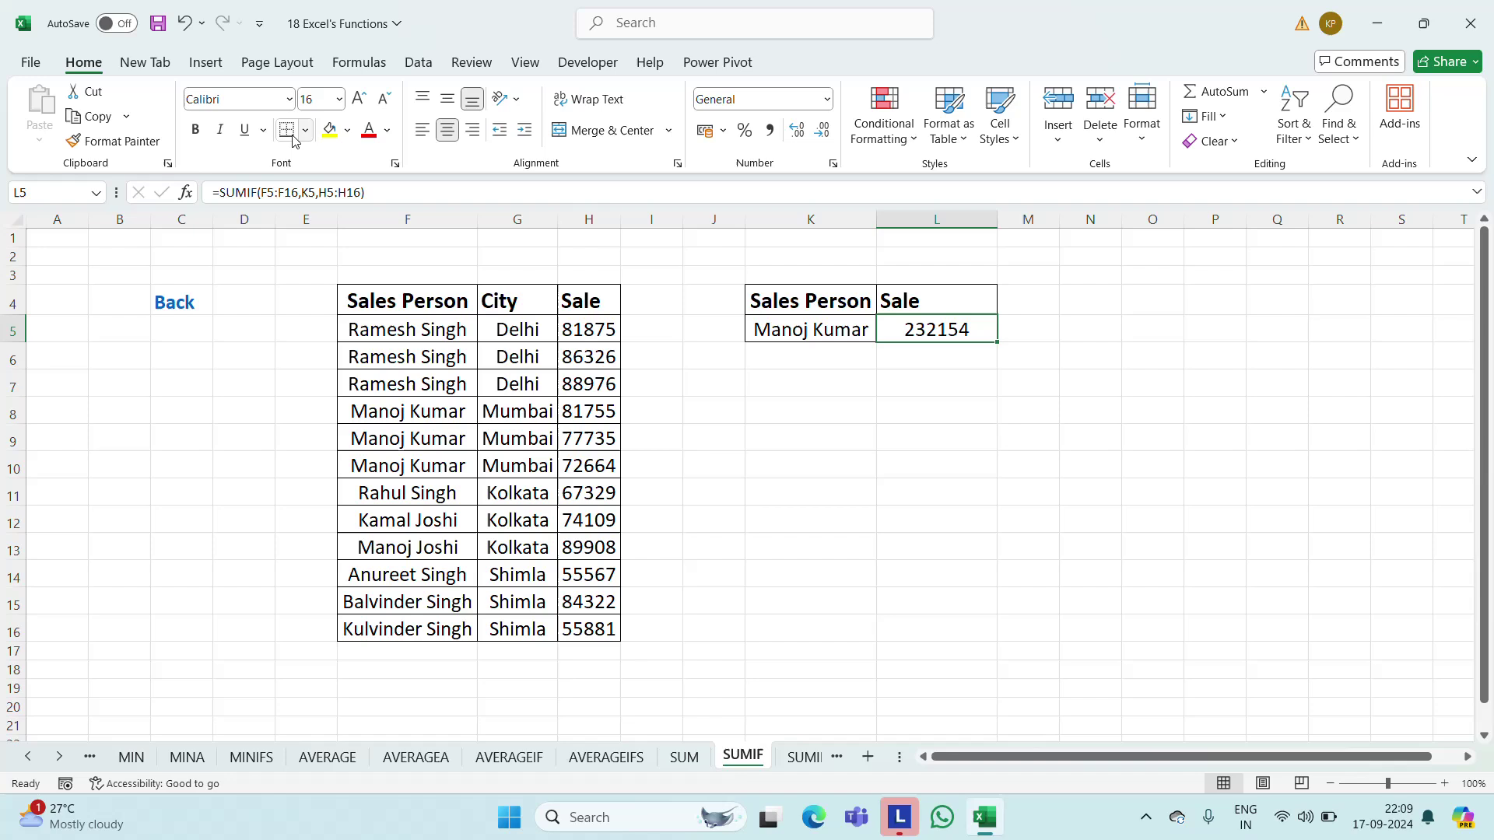
click(196, 129)
Select the K5 salesperson's sales in H8:H10 to check their sum against the total in L5
click(811, 336)
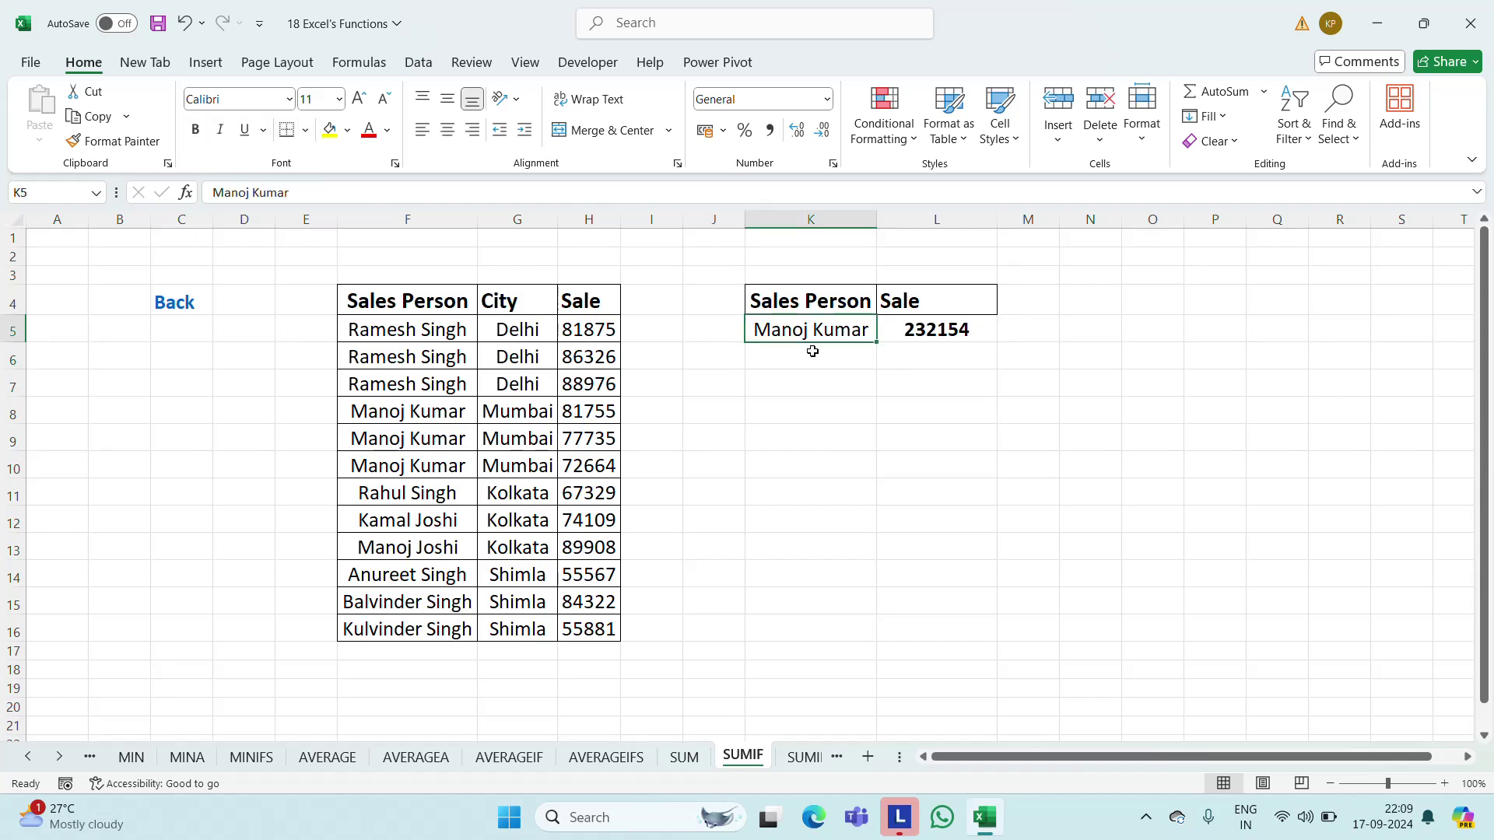
key(Left)
key(Left)
key(Left)
key(Down)
key(Down)
key(Down)
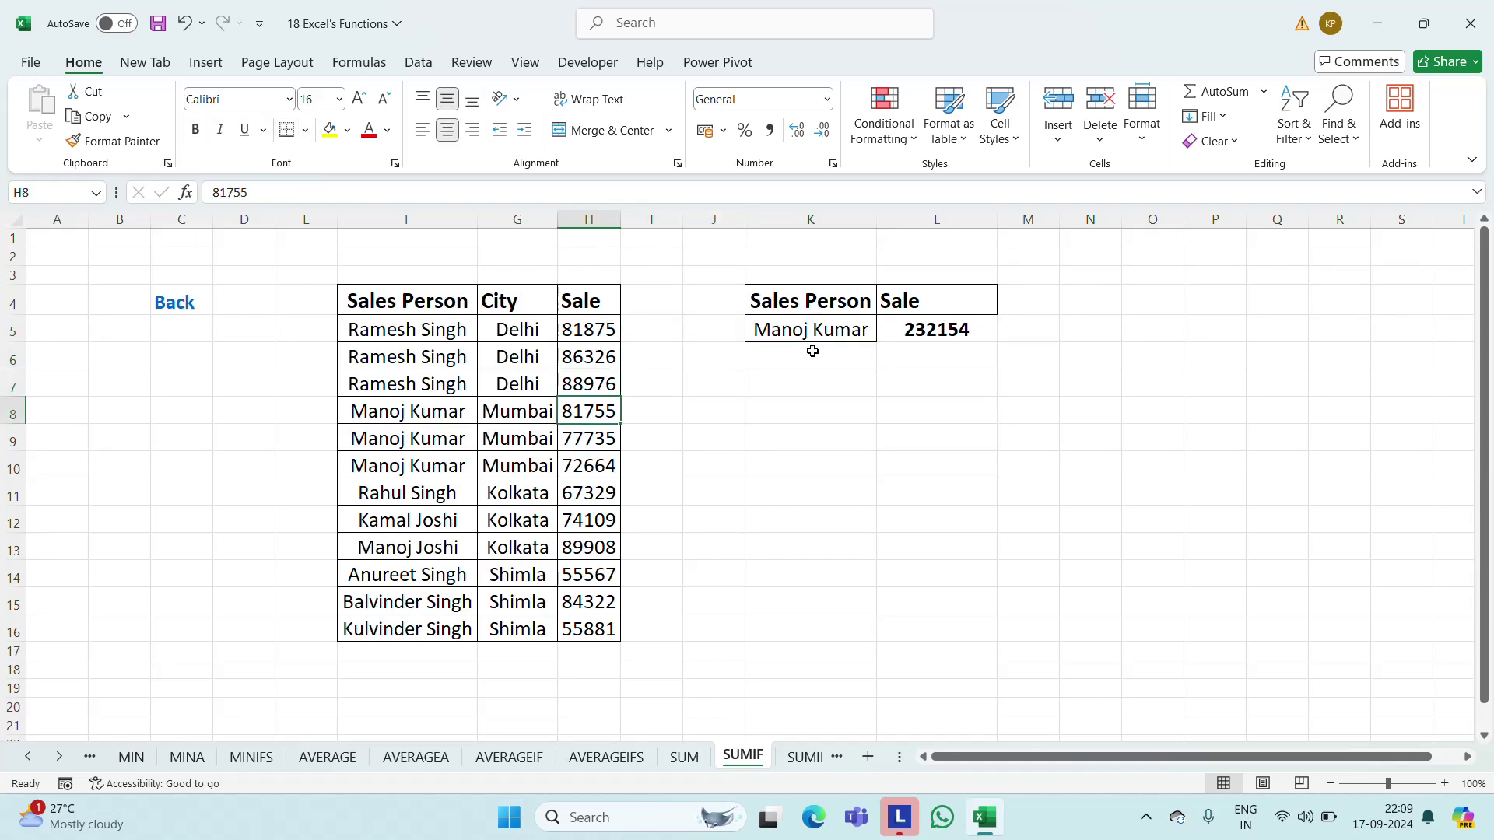
key(shift+Down)
key(shift+Down)
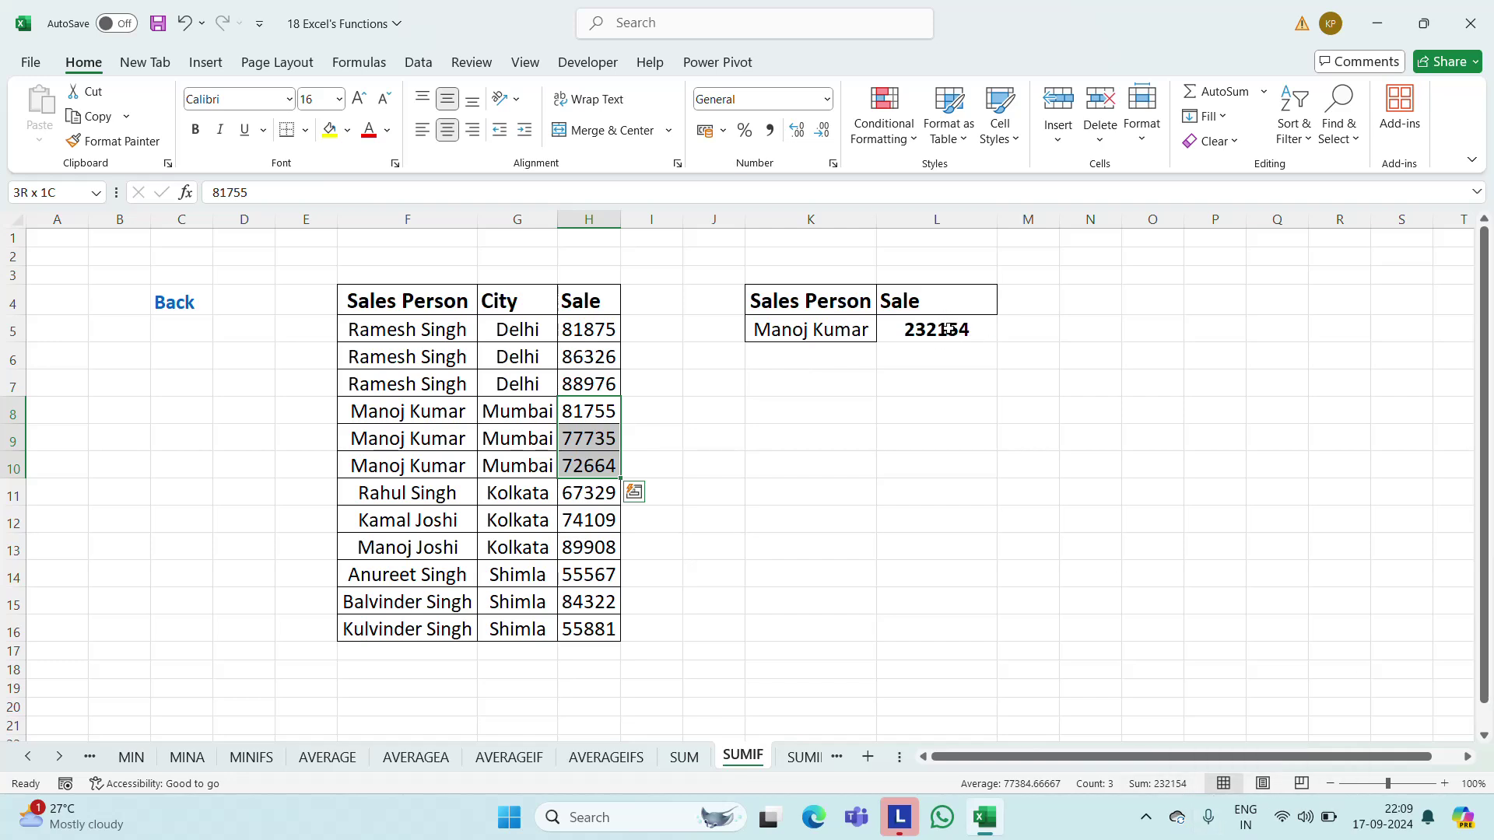
Replace the salesperson in K5 with the name copied from F6
click(427, 366)
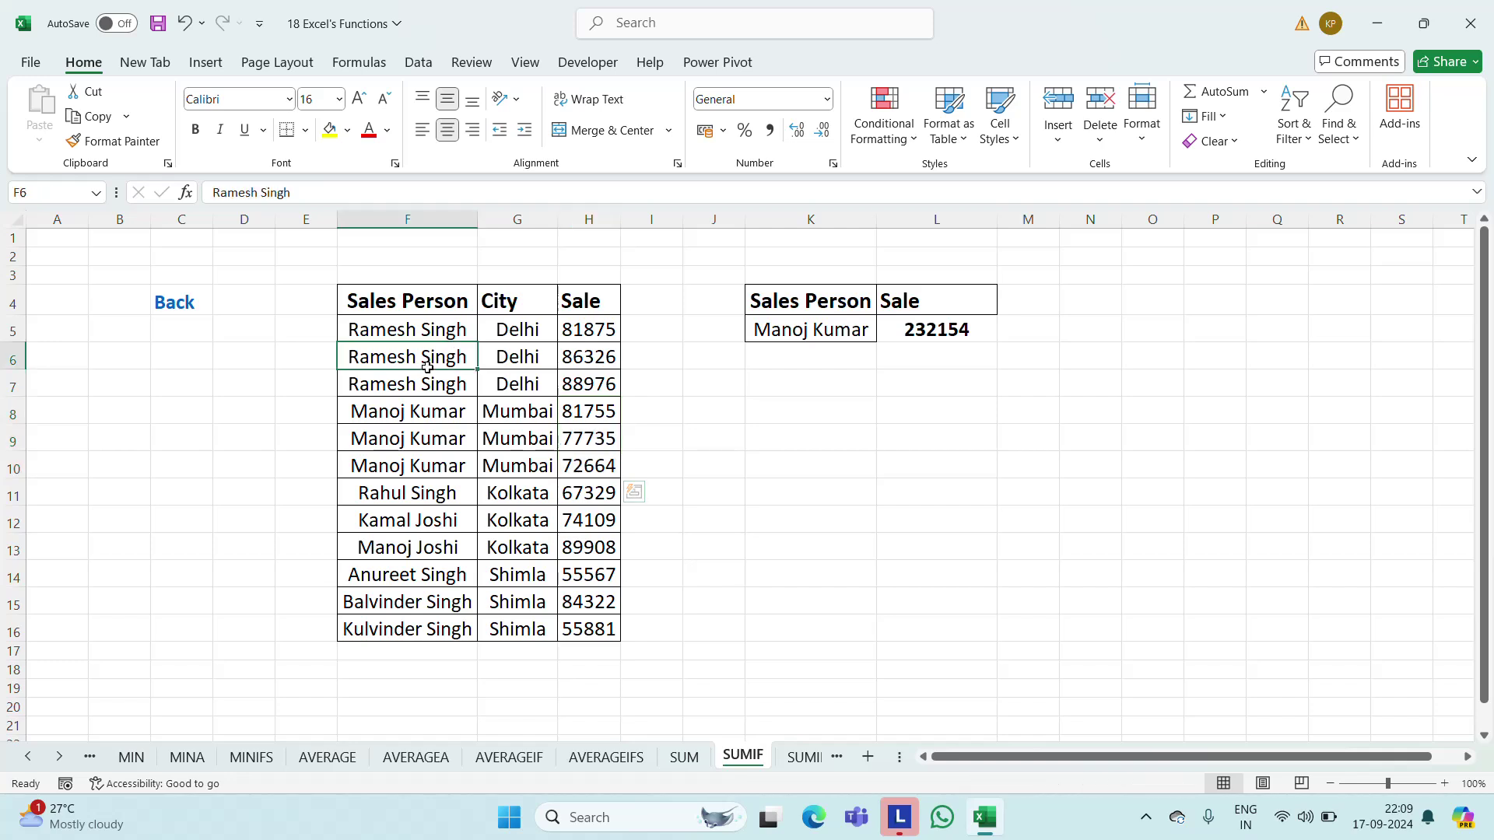
key(ctrl+c)
key(Right)
key(Right)
key(Right)
key(Right)
key(Right)
key(Up)
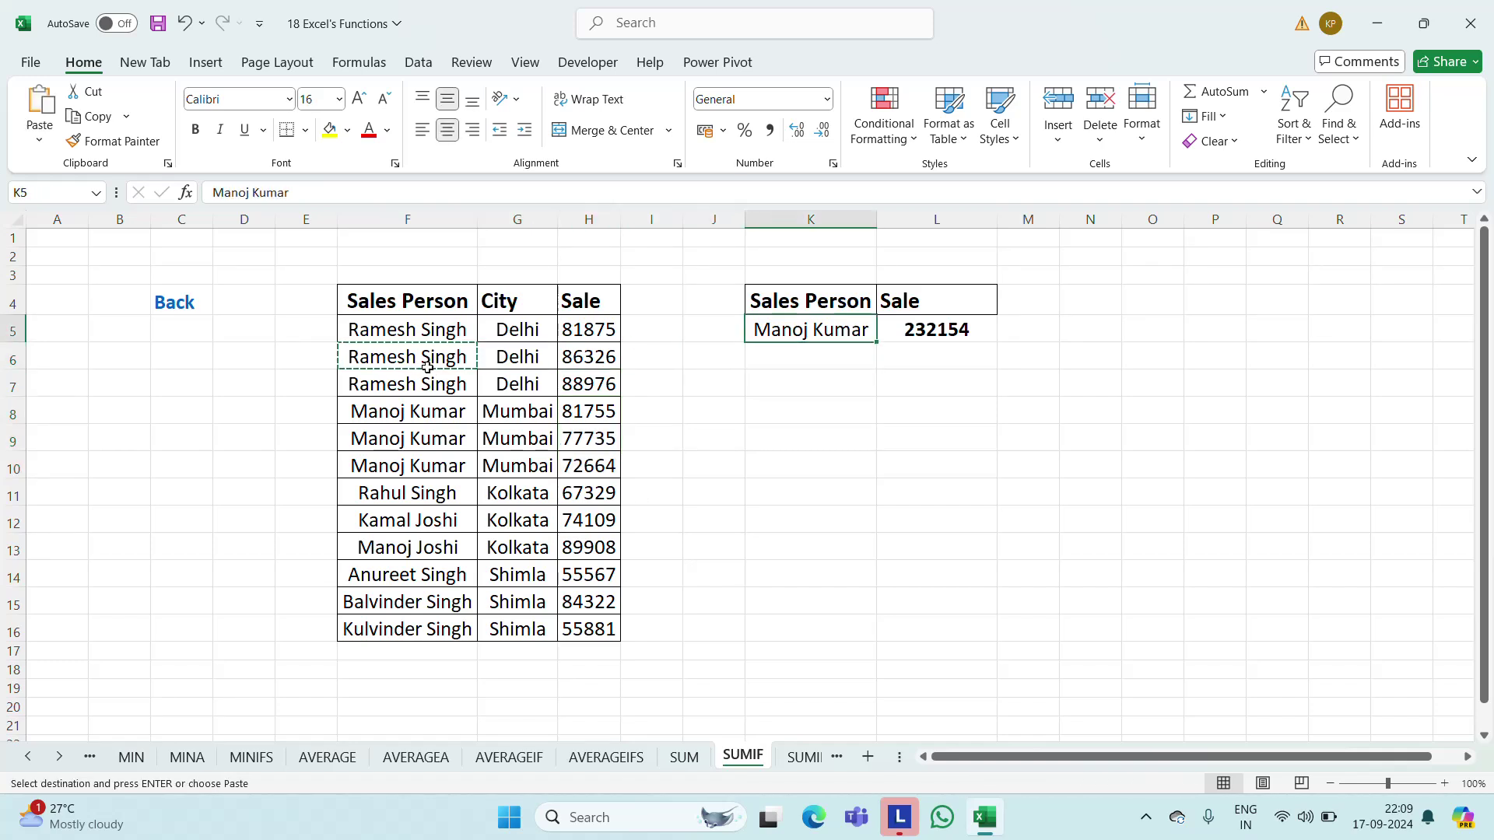
key(ctrl+v)
key(Escape)
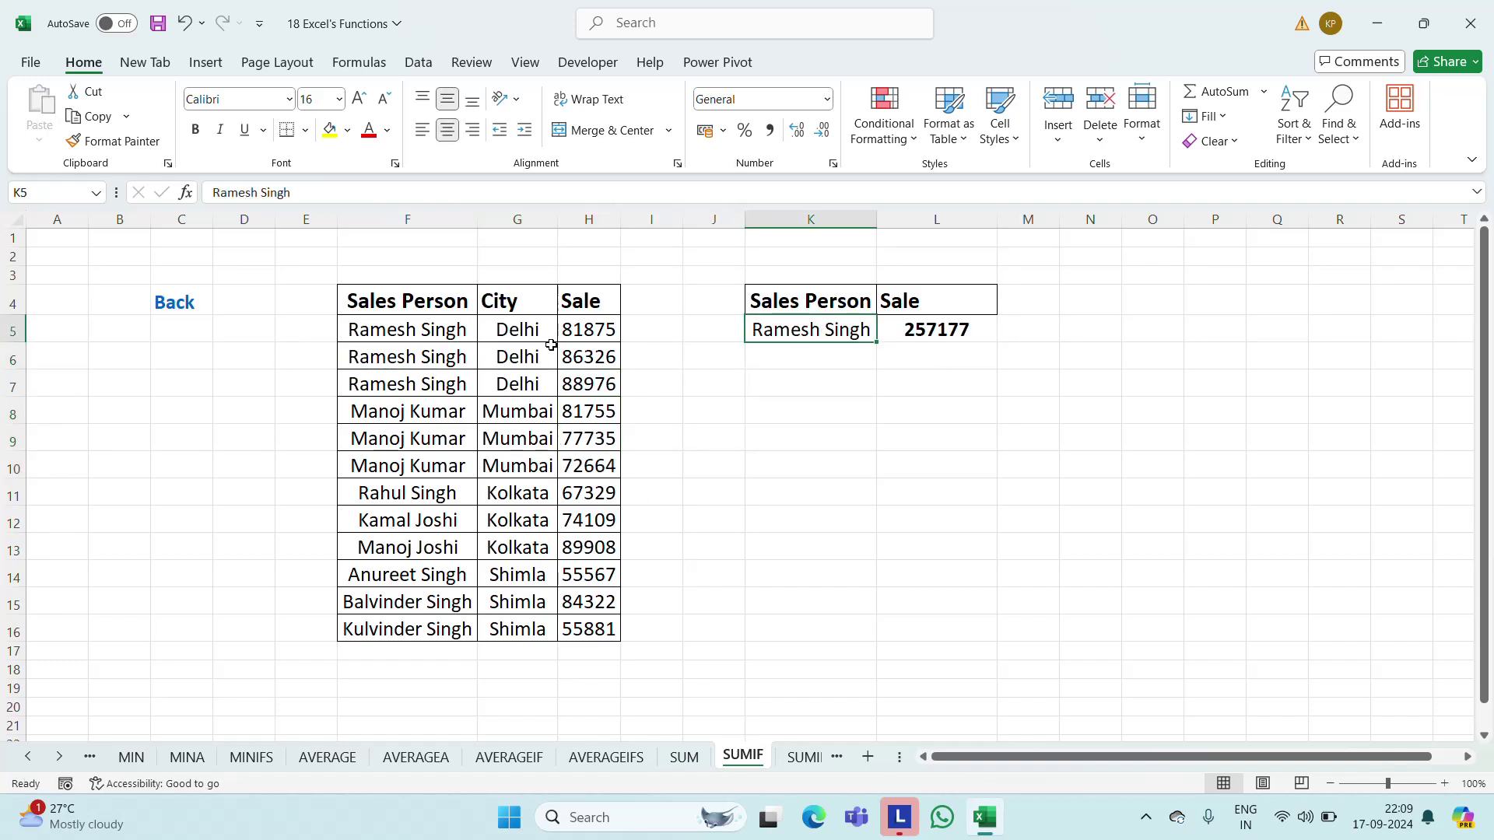
Select the new salesperson's sales in H5:H7 to compare their sum with L5
click(591, 331)
key(shift+Down)
key(shift+Down)
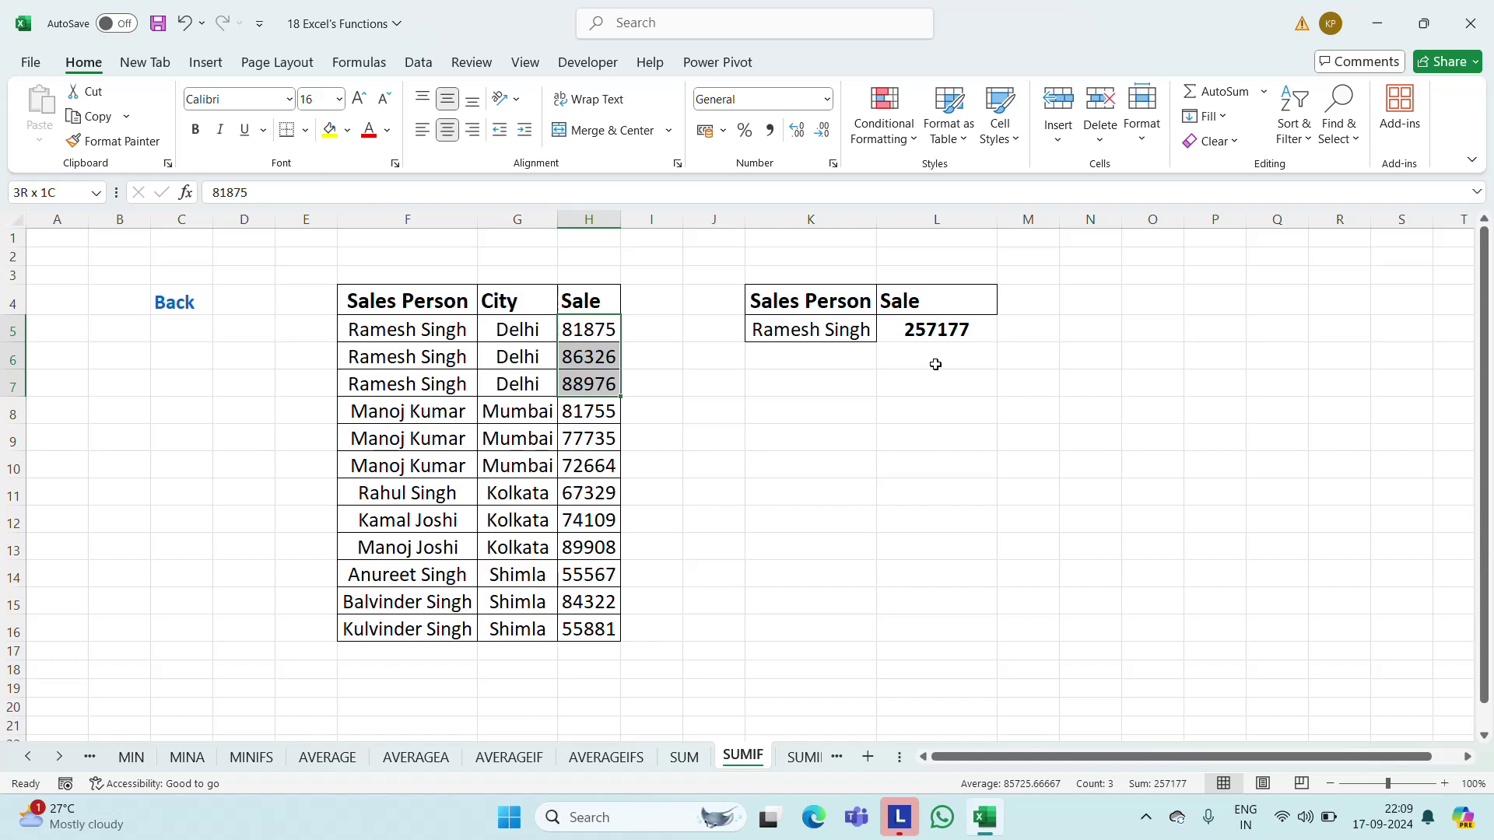
click(809, 764)
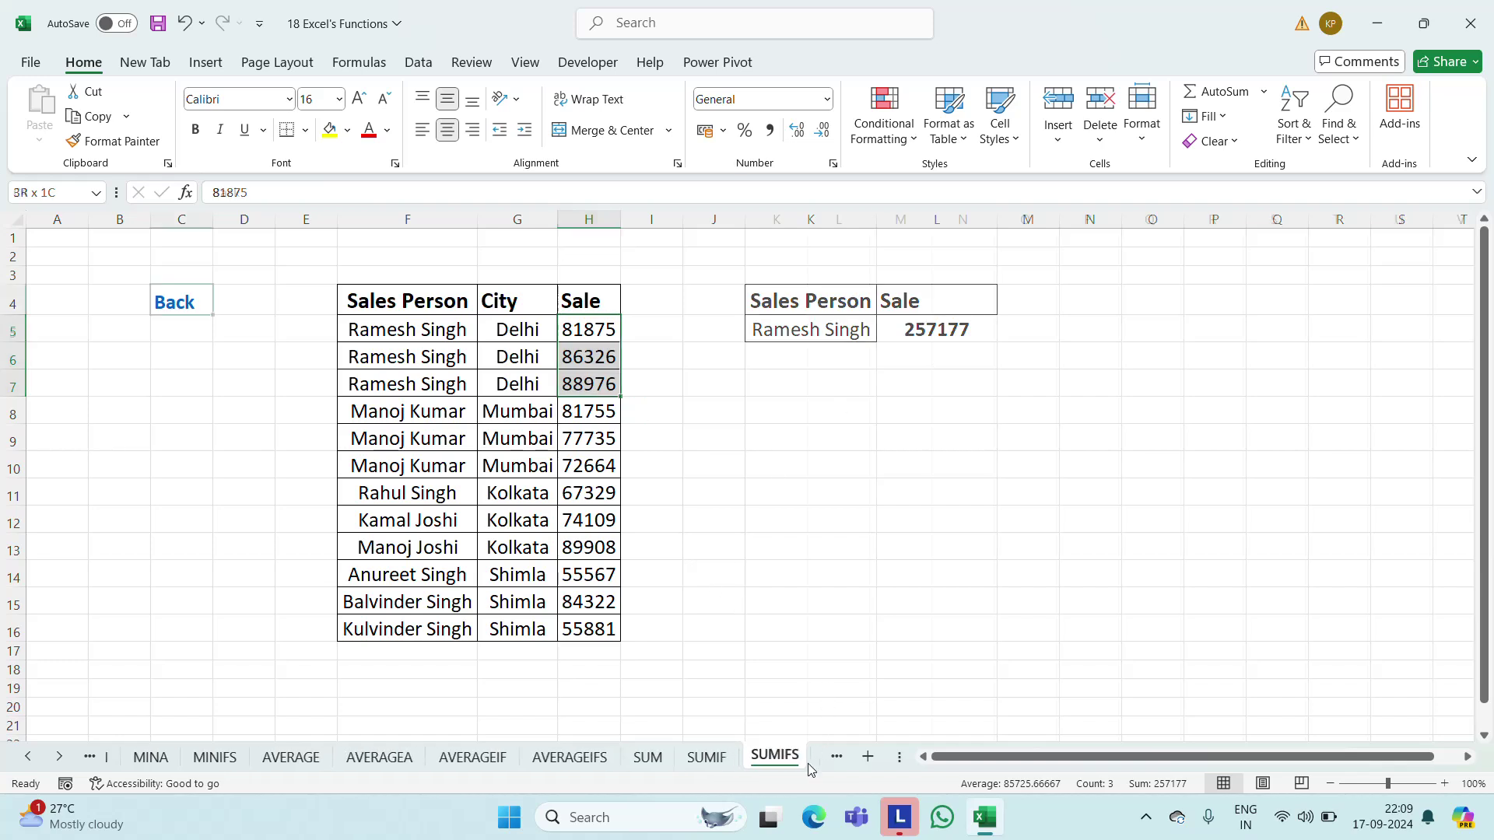
click(613, 290)
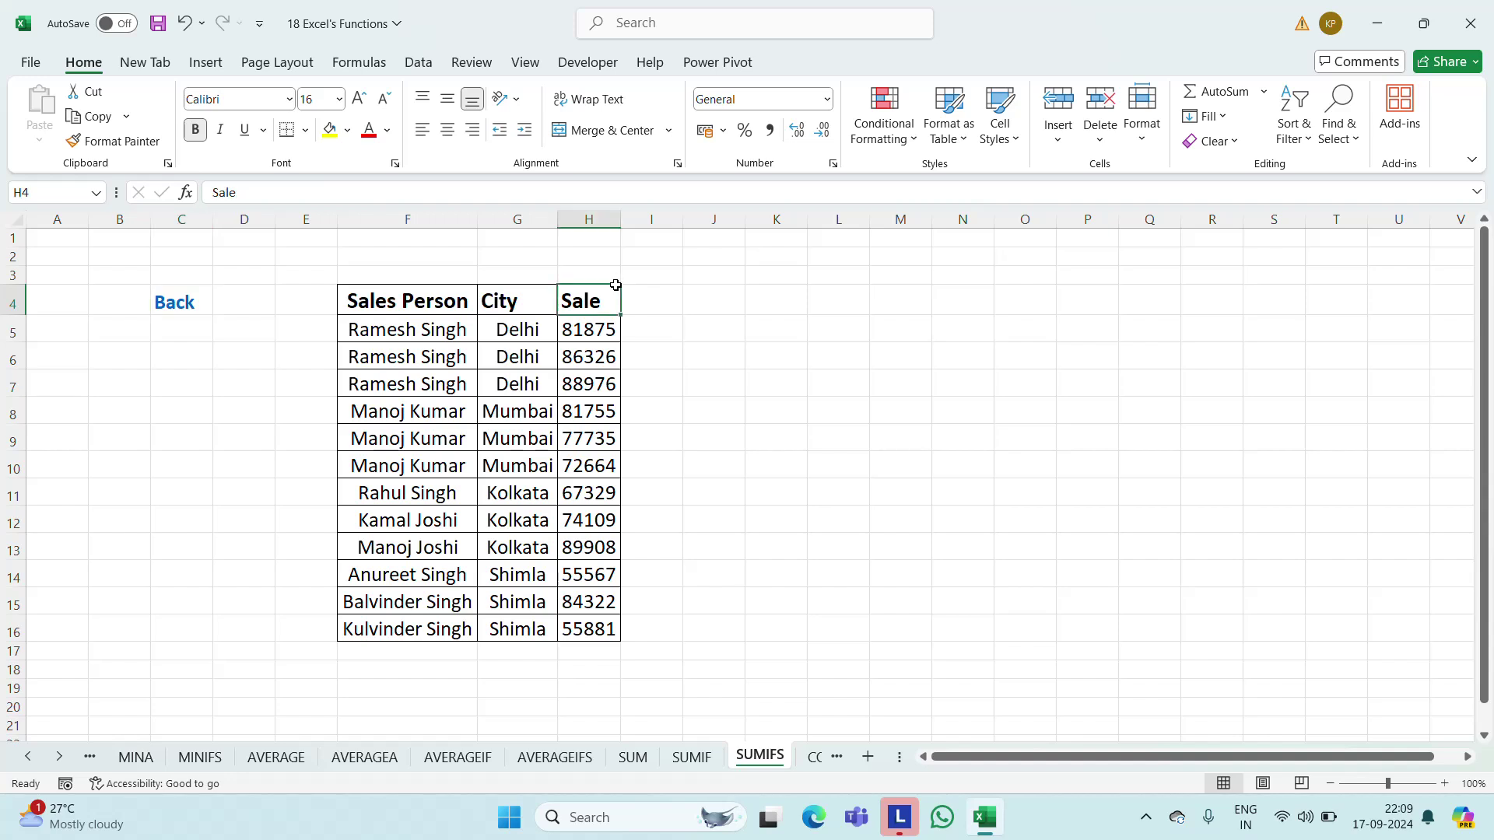
click(774, 307)
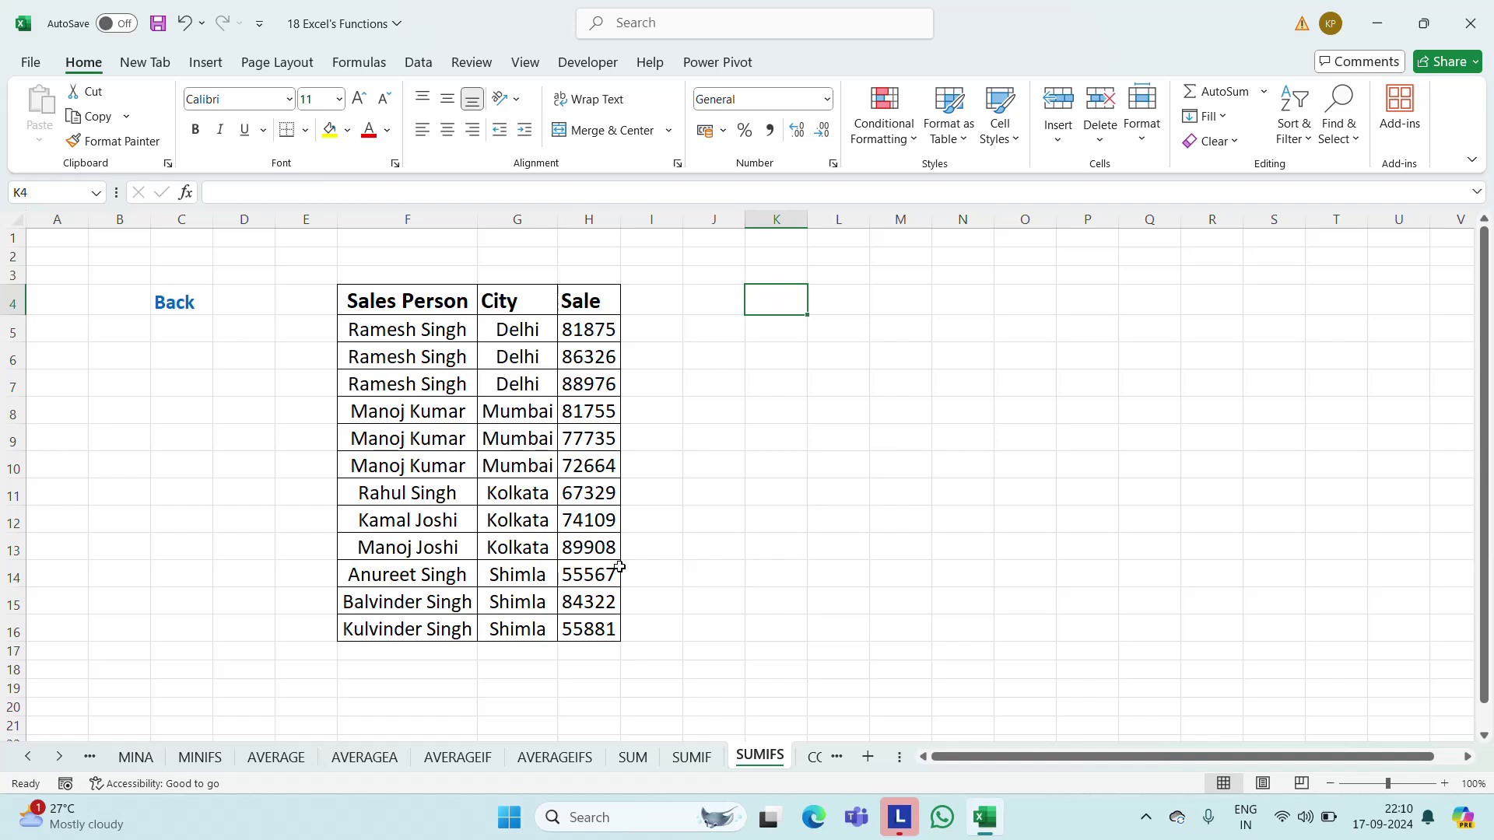
click(692, 757)
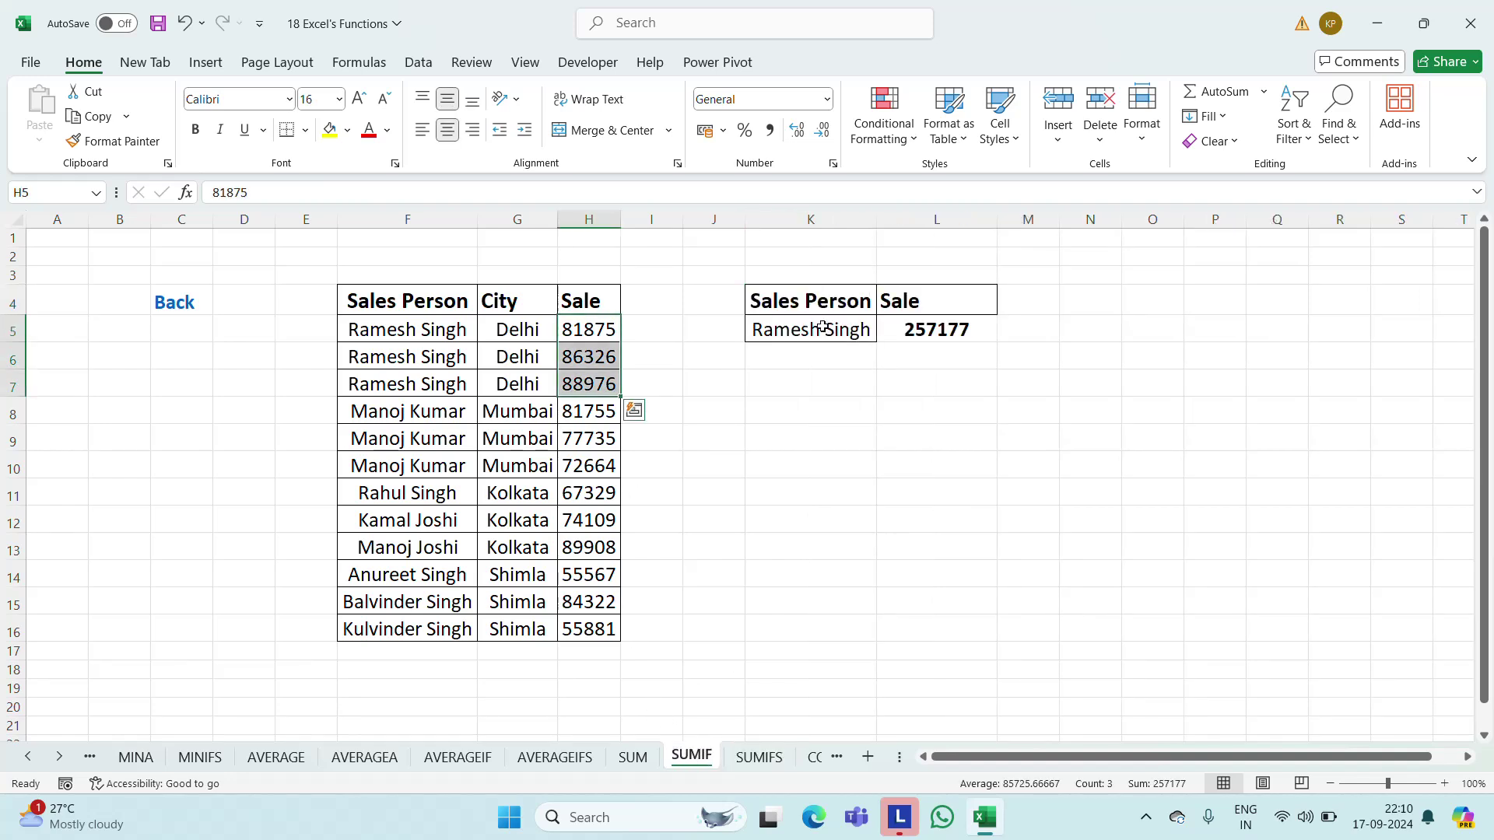
click(809, 356)
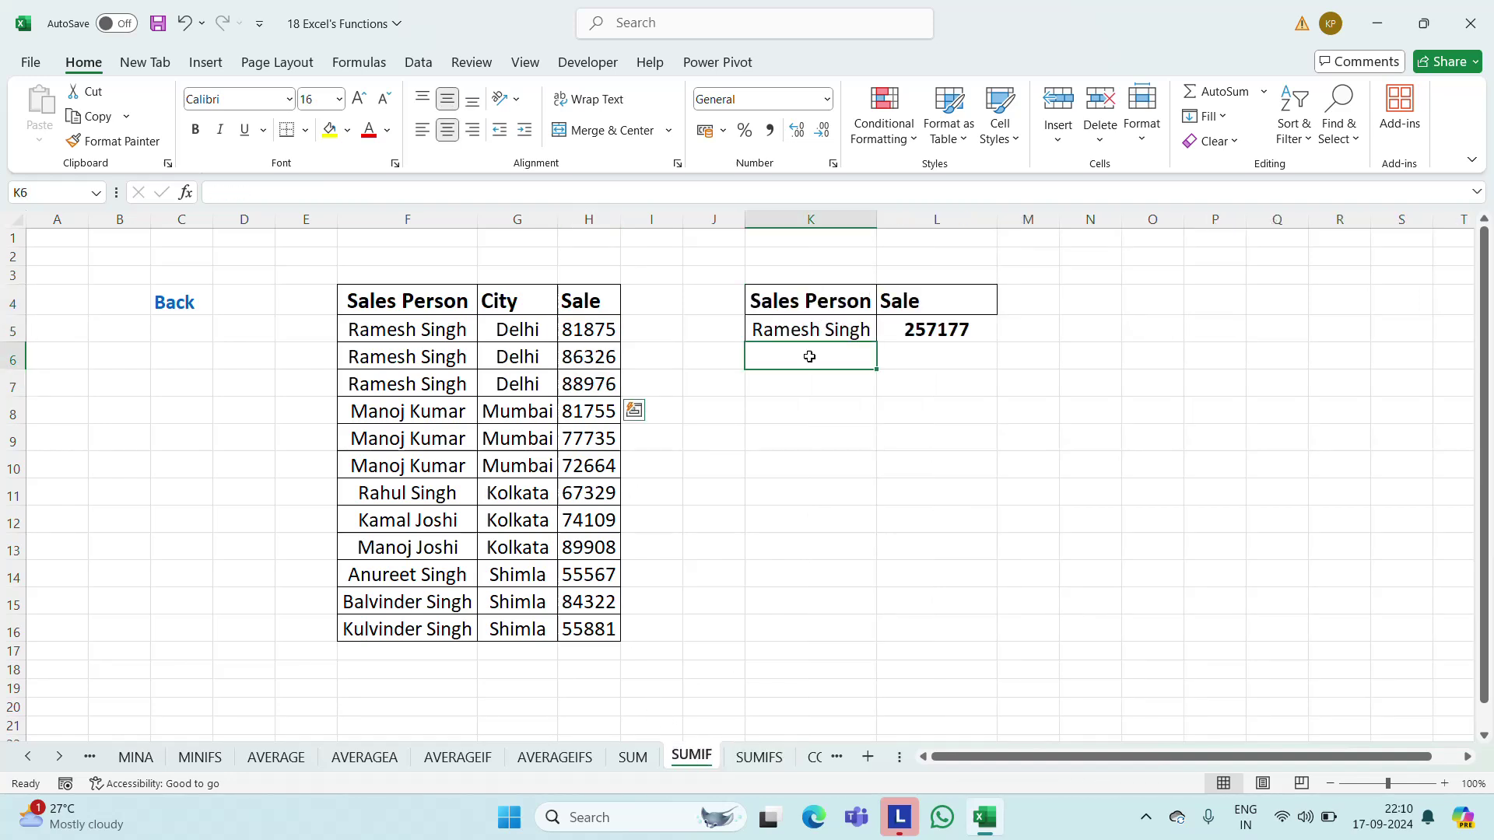
On the SUMIFS sheet, copy the Sales Person, City and Sale headers from F4:H4 to K4:M4 and autofit column K
click(744, 766)
drag(421, 302, 595, 303)
key(ctrl+c)
key(Right)
key(Right)
key(Right)
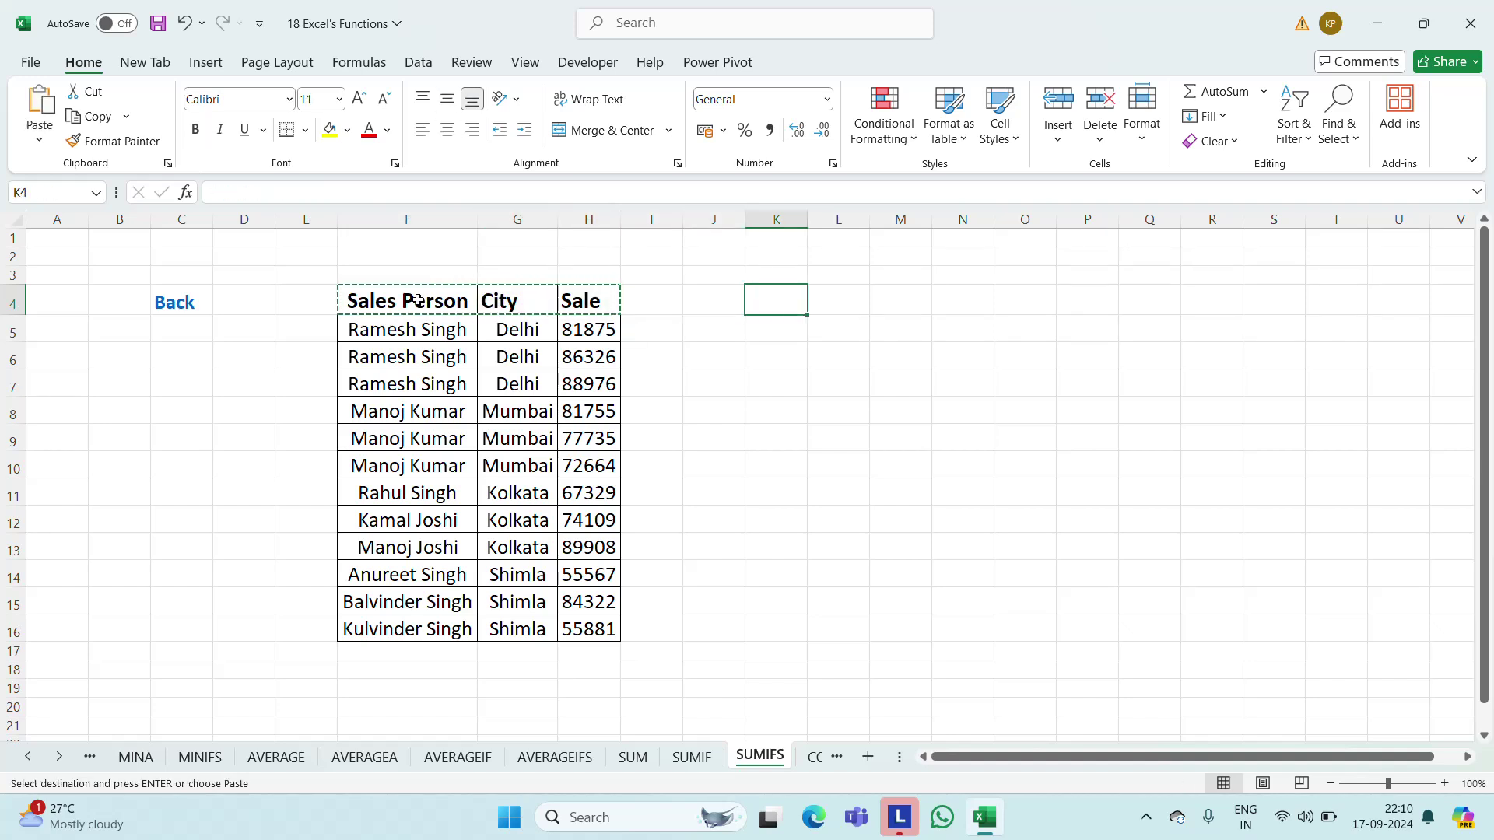
key(ctrl+v)
key(Escape)
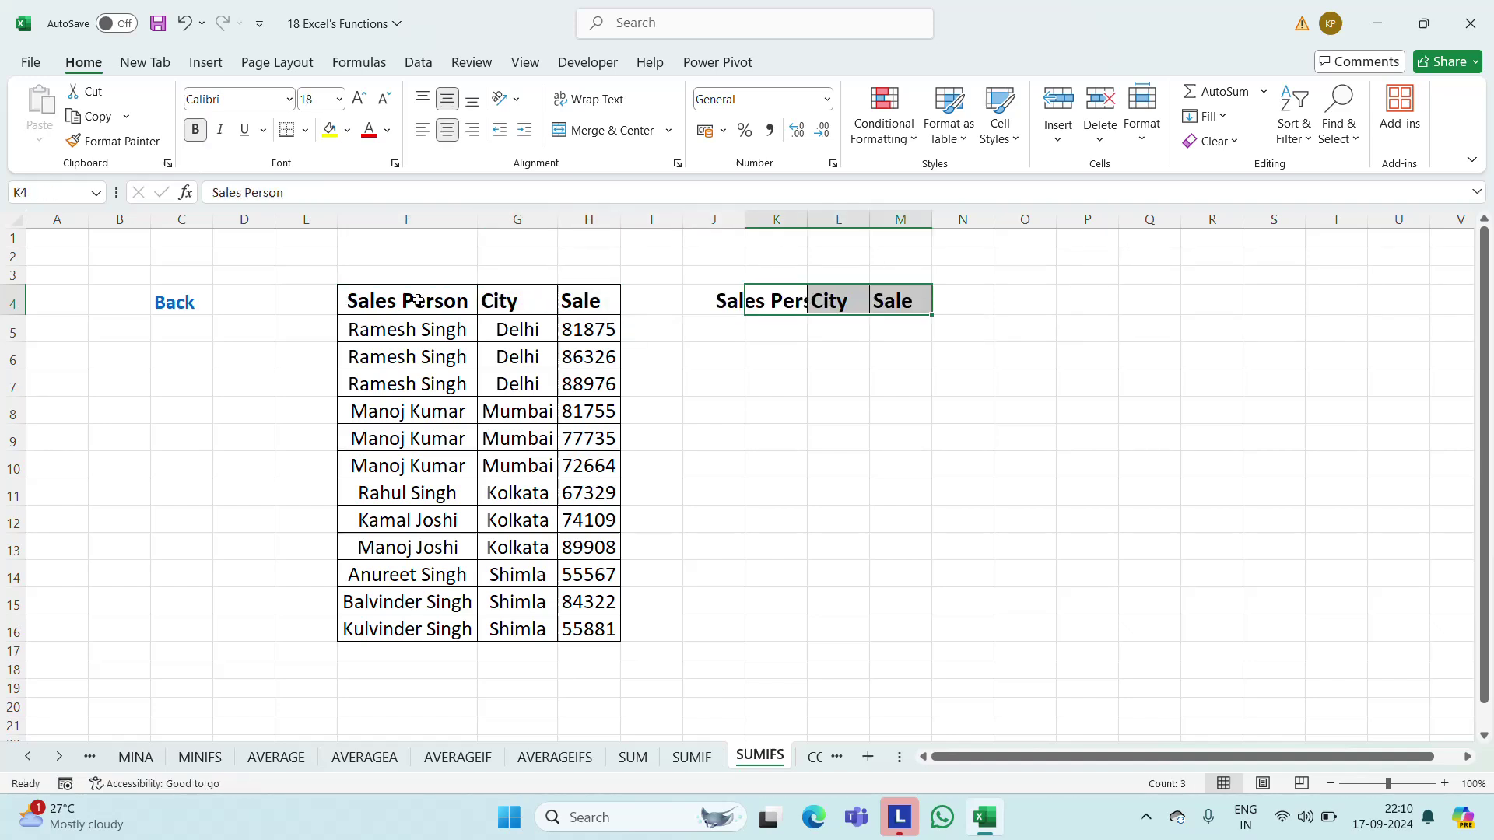
double_click(809, 228)
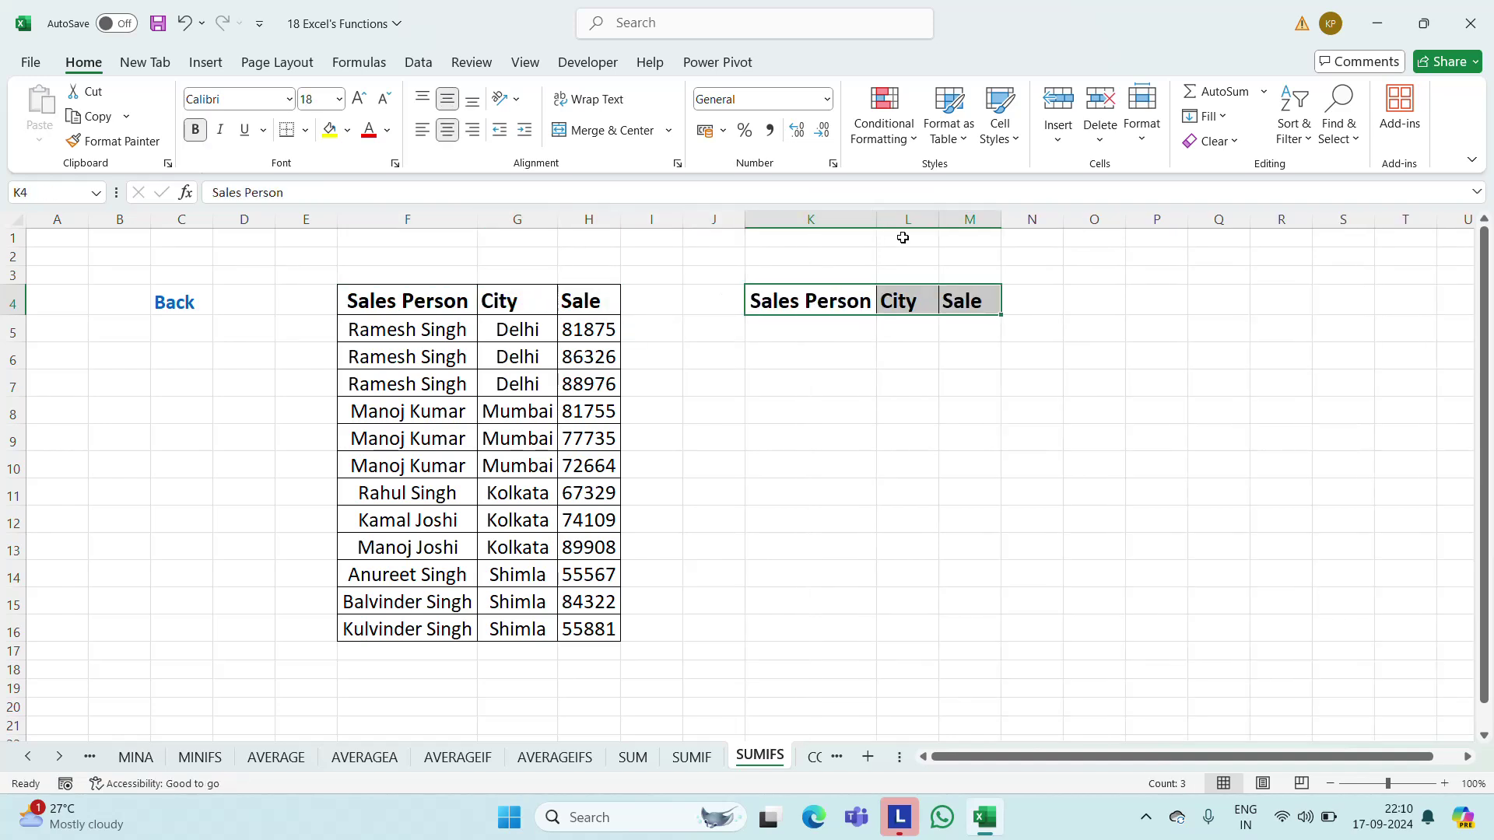
Copy the salesperson's name and city Mumbai from F10:G10 into K5:L5
click(798, 338)
key(Left)
key(Left)
key(Left)
key(Left)
key(Down)
key(Down)
key(Down)
key(Down)
key(Down)
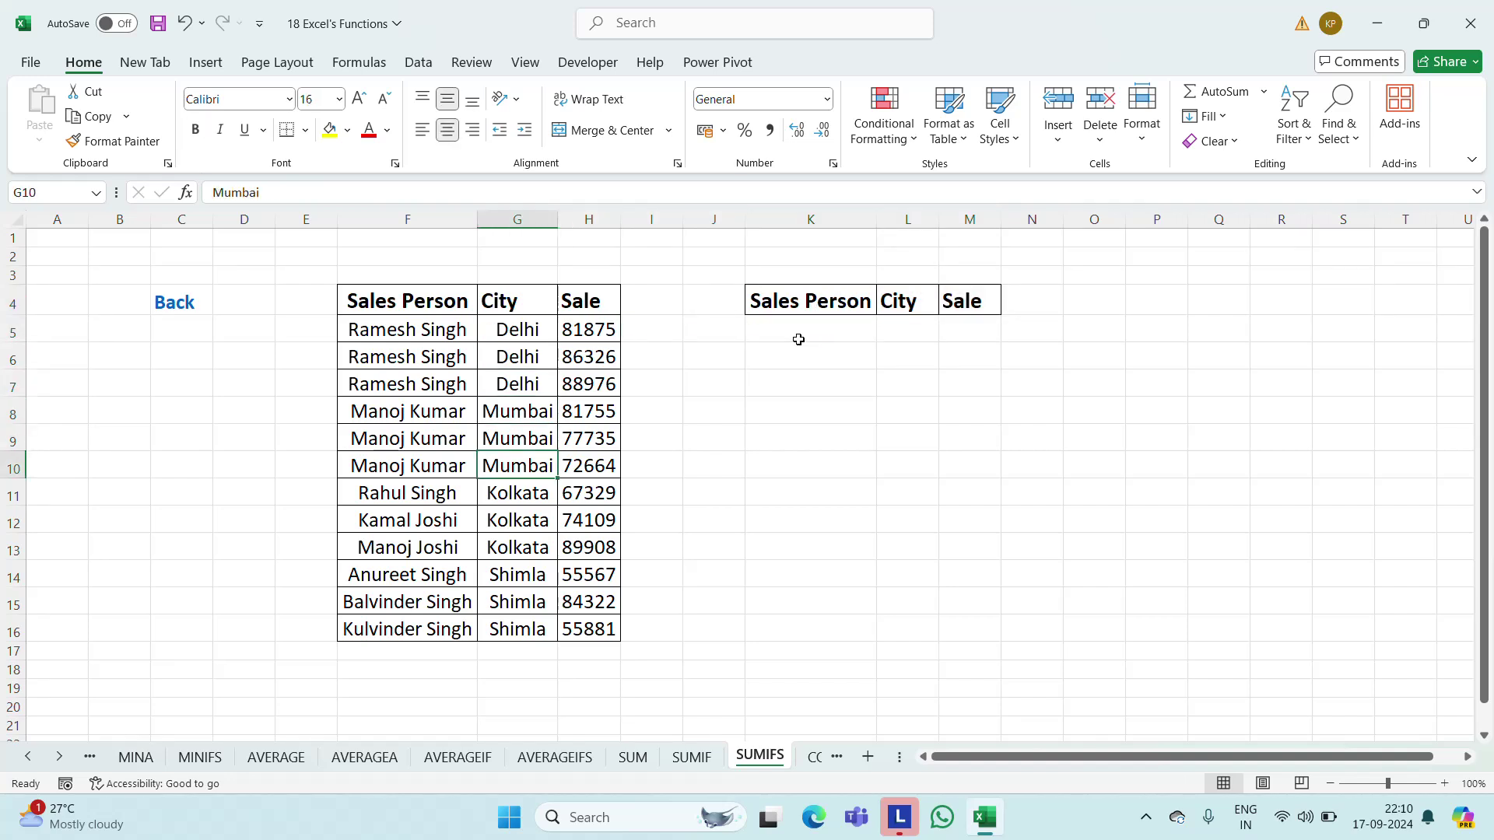
key(Left)
key(ctrl+c)
key(shift+Right)
key(shift+Right)
key(ctrl+c)
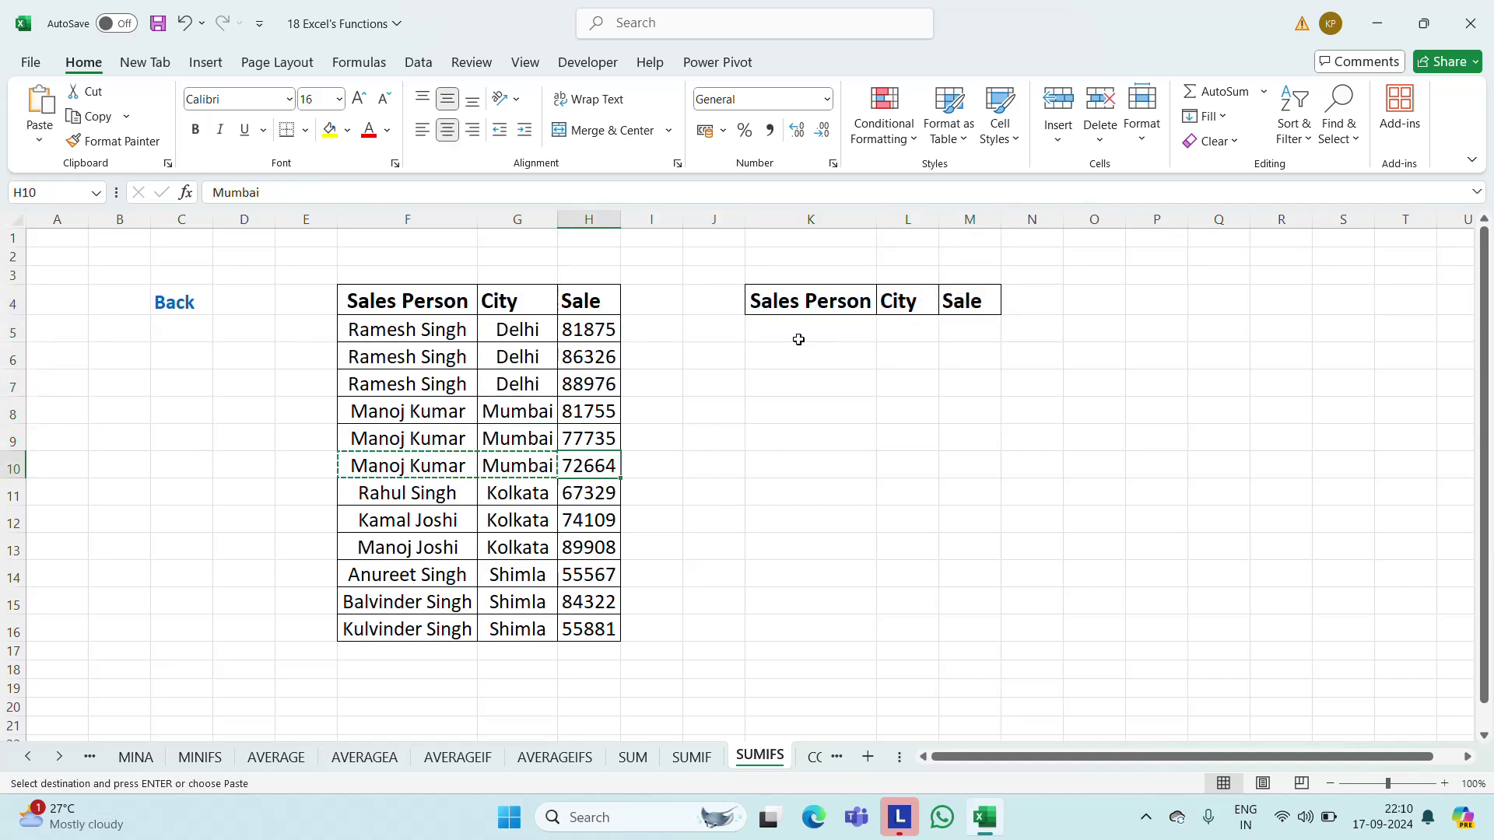
key(Right)
key(Right)
key(Right)
key(Up)
key(Up)
key(Up)
key(Up)
key(Up)
key(ctrl+v)
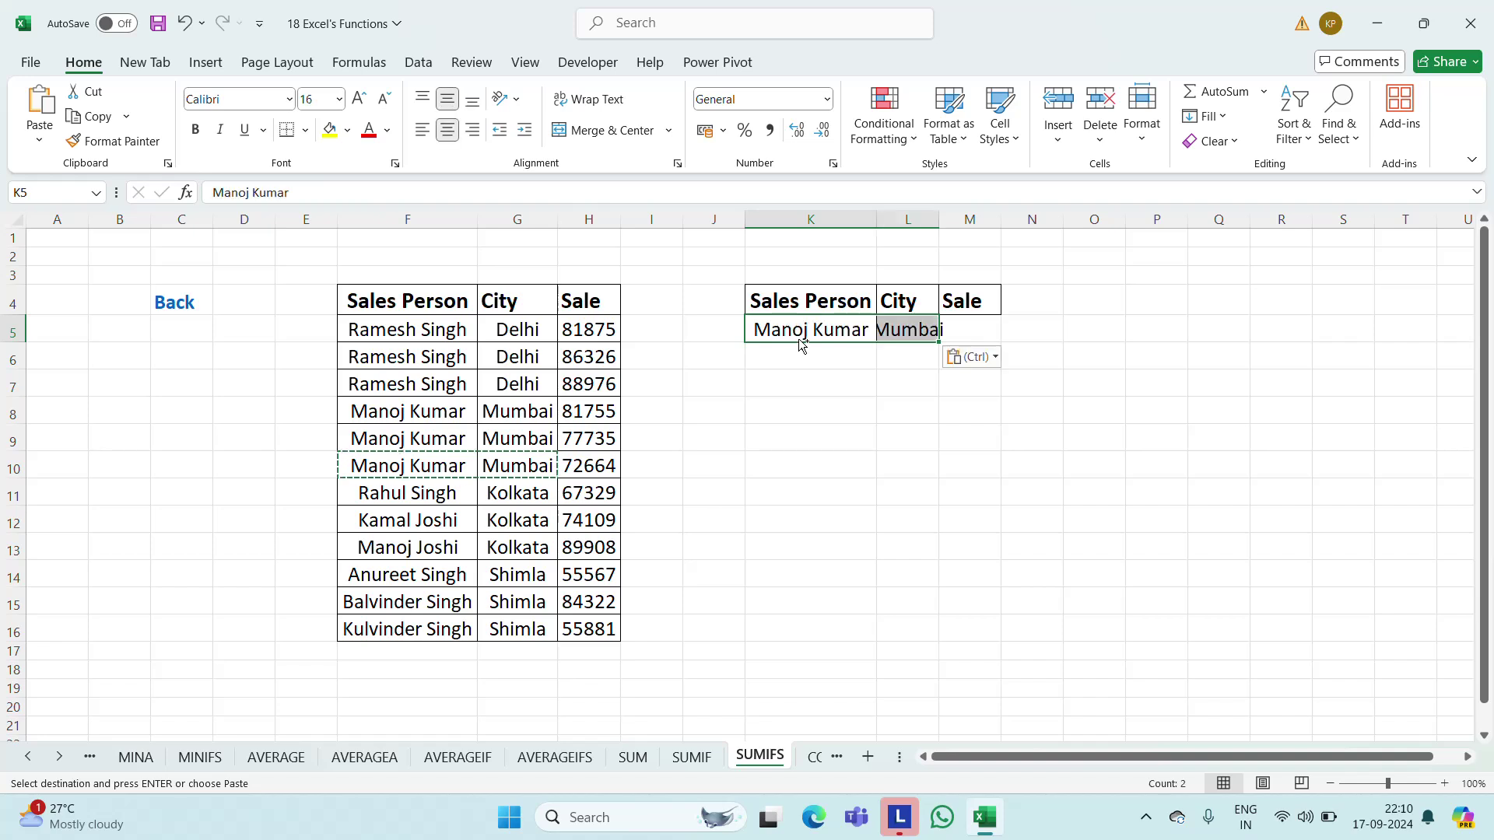
key(Escape)
Autofit column L, widen column M slightly, and set the font size of M5 to 16
double_click(939, 221)
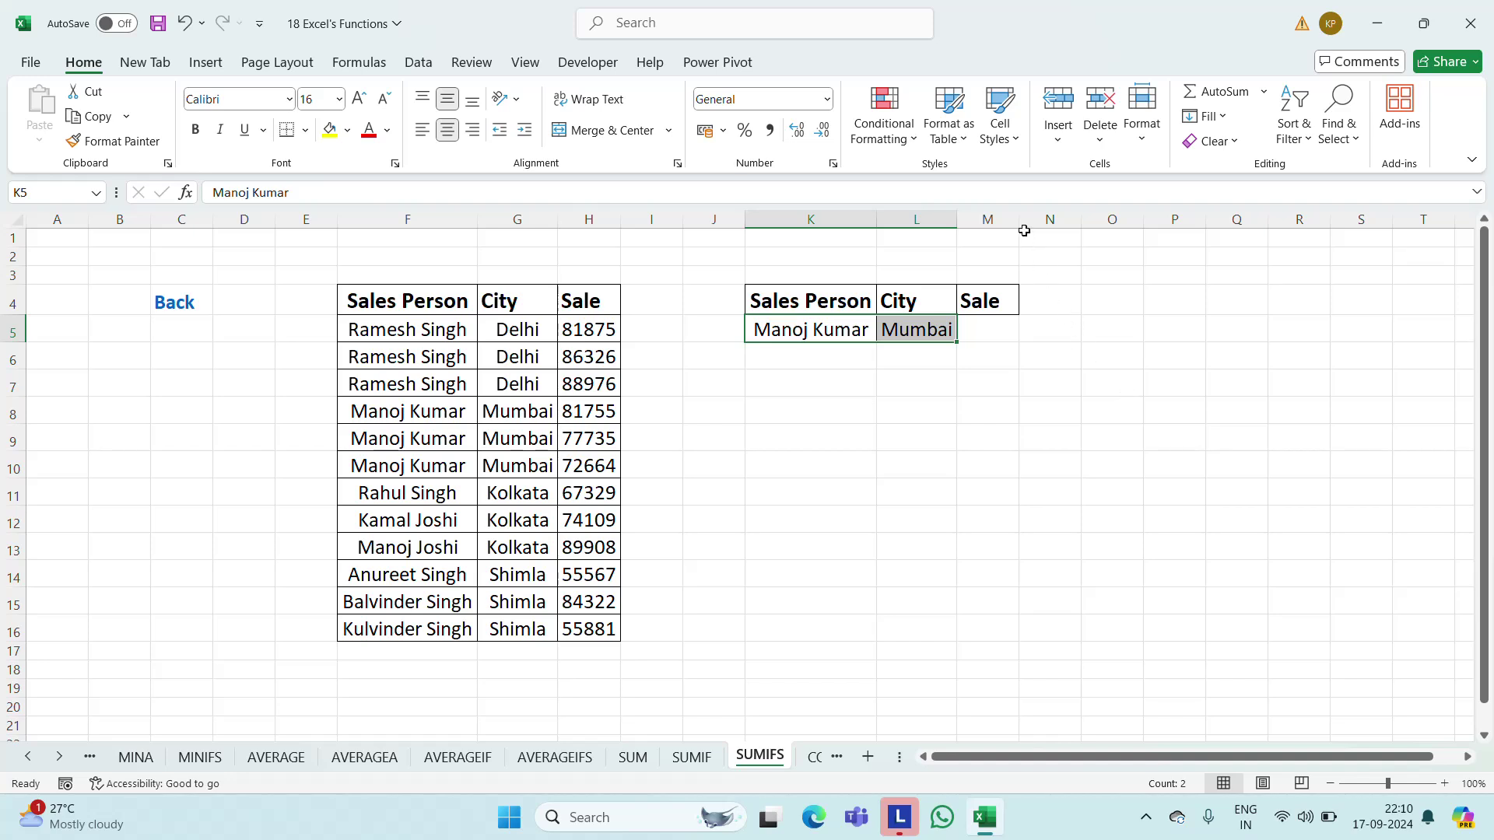
drag(1019, 221, 1044, 221)
click(988, 330)
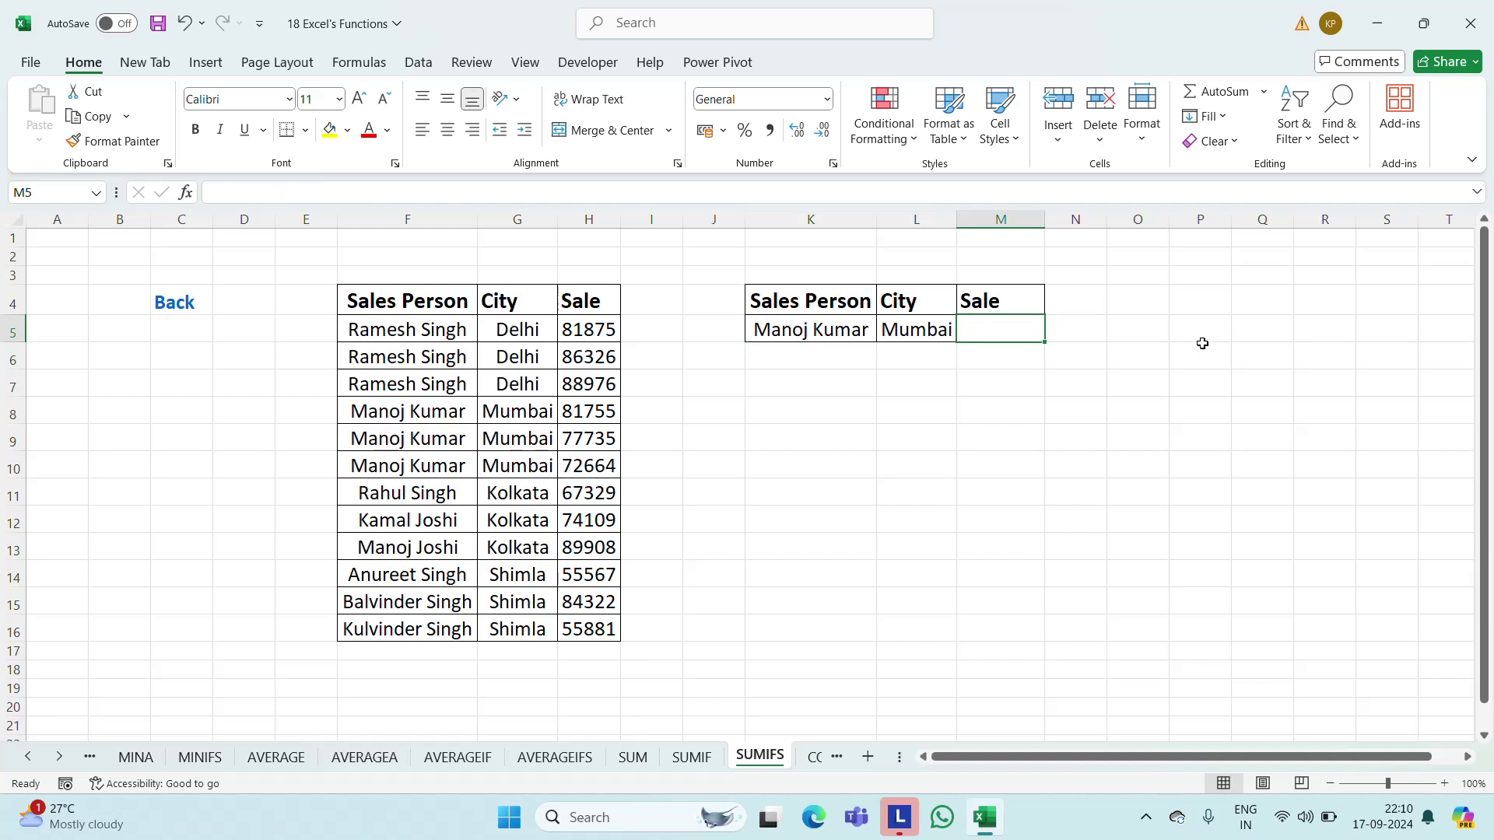
click(318, 100)
text(16)
key(Return)
Start a SUMIFS formula in M5 with the sales in H5:H16 as the sum range
text(=sum)
key(Down)
key(Down)
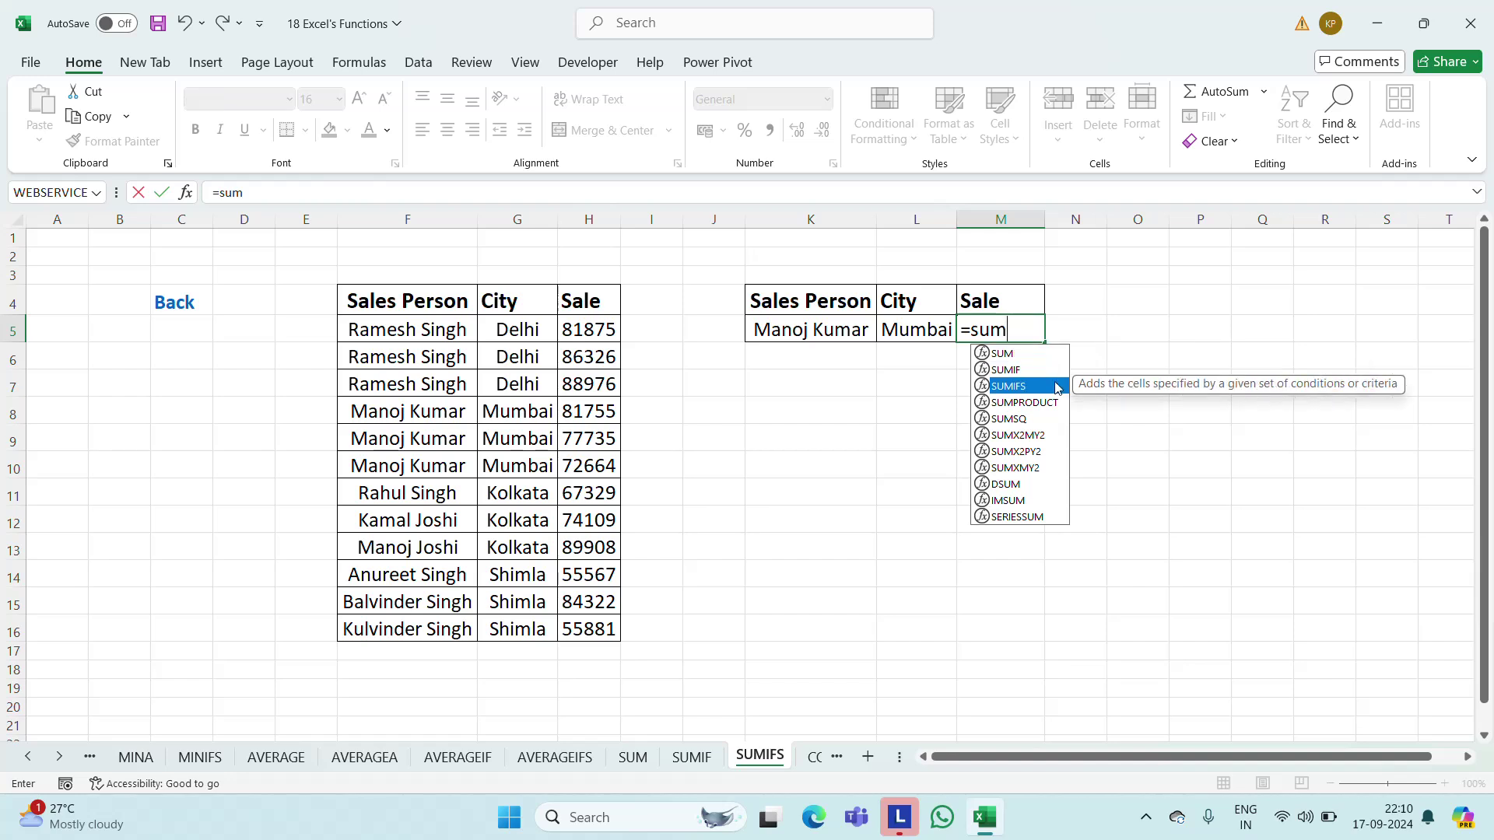
key(Down)
key(Tab)
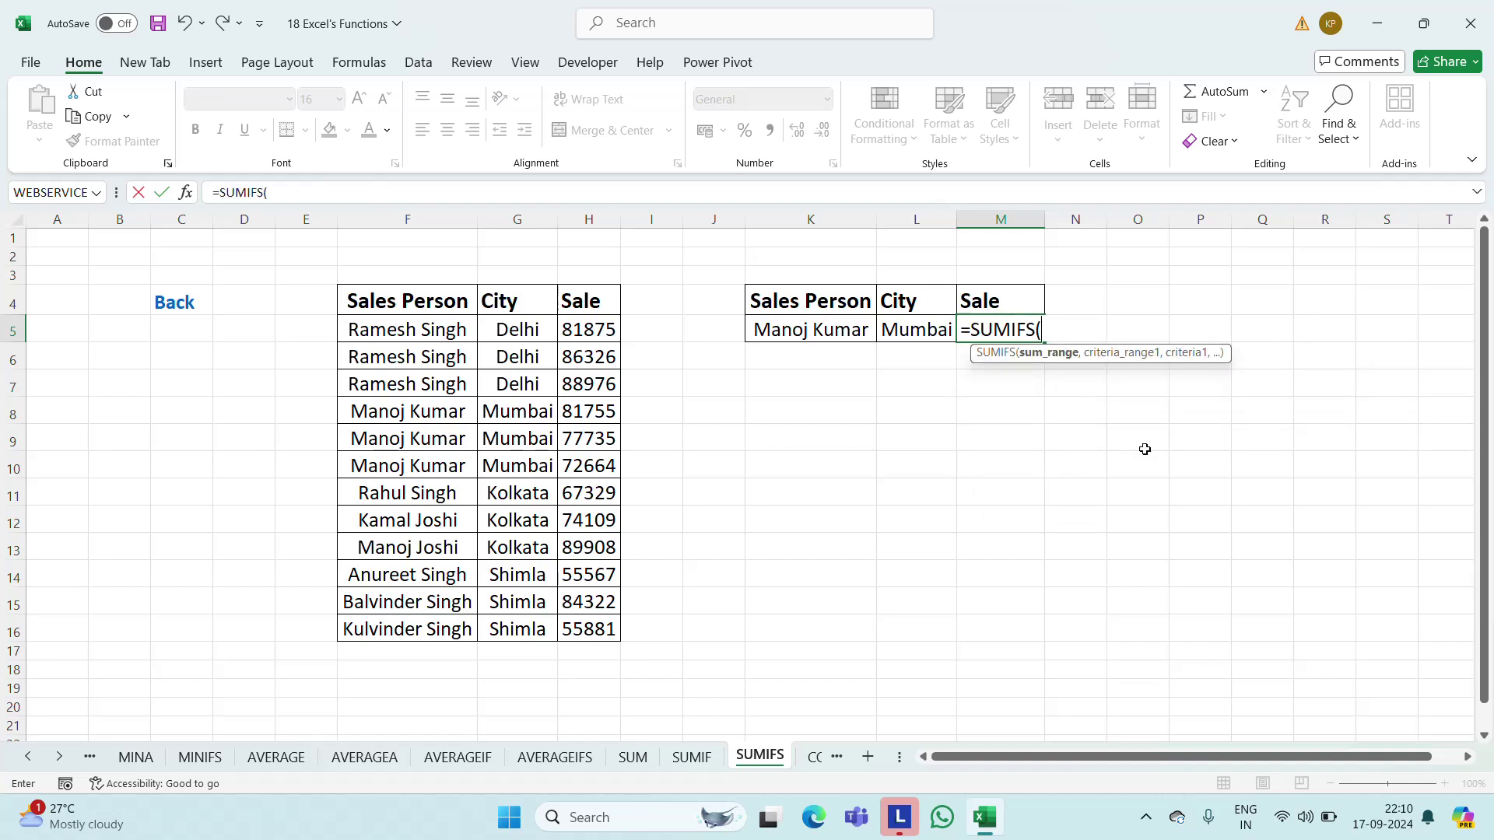
click(580, 339)
key(ctrl+shift+Down)
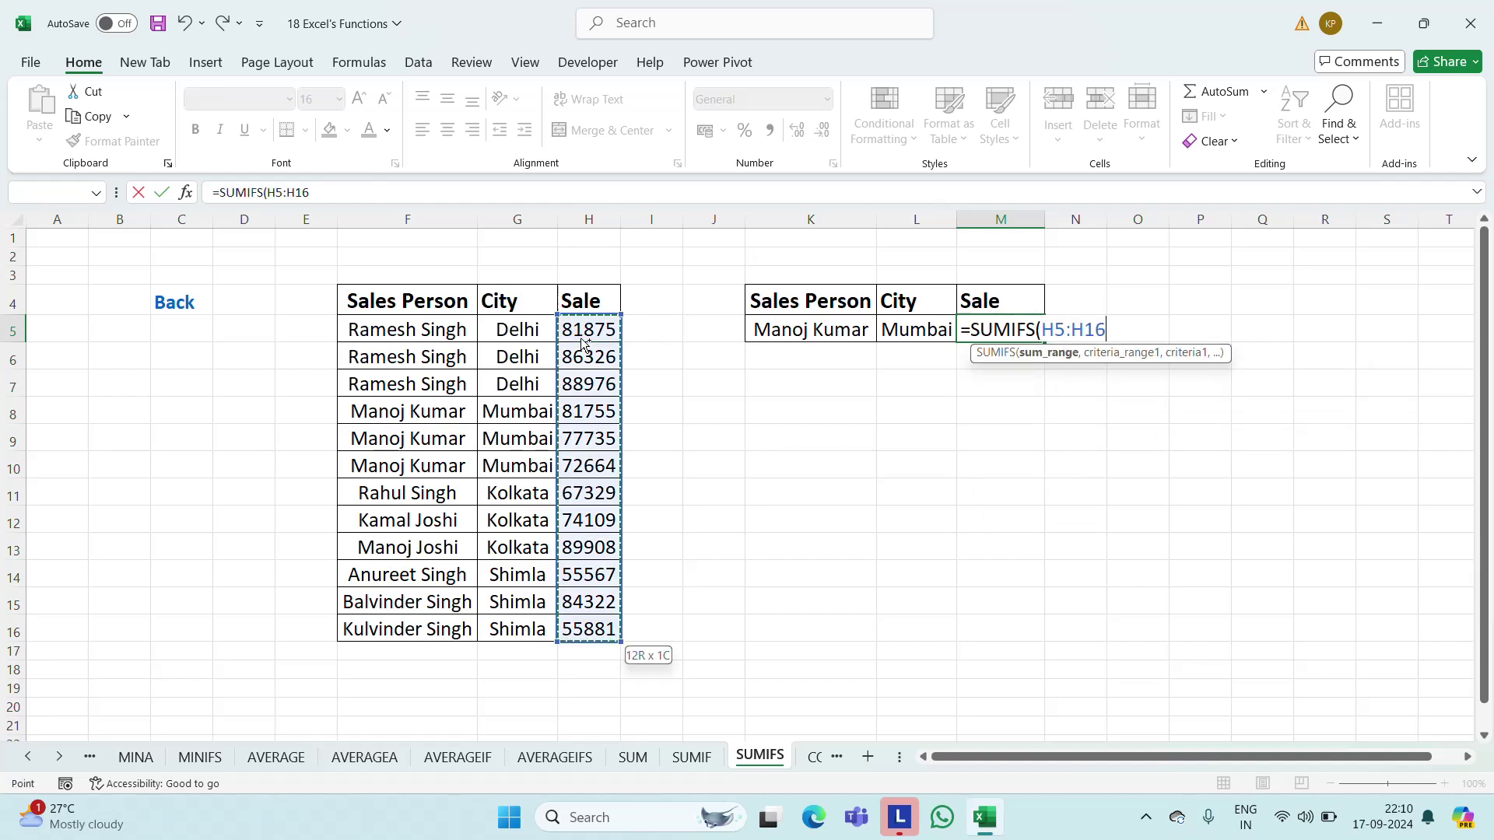
text(,)
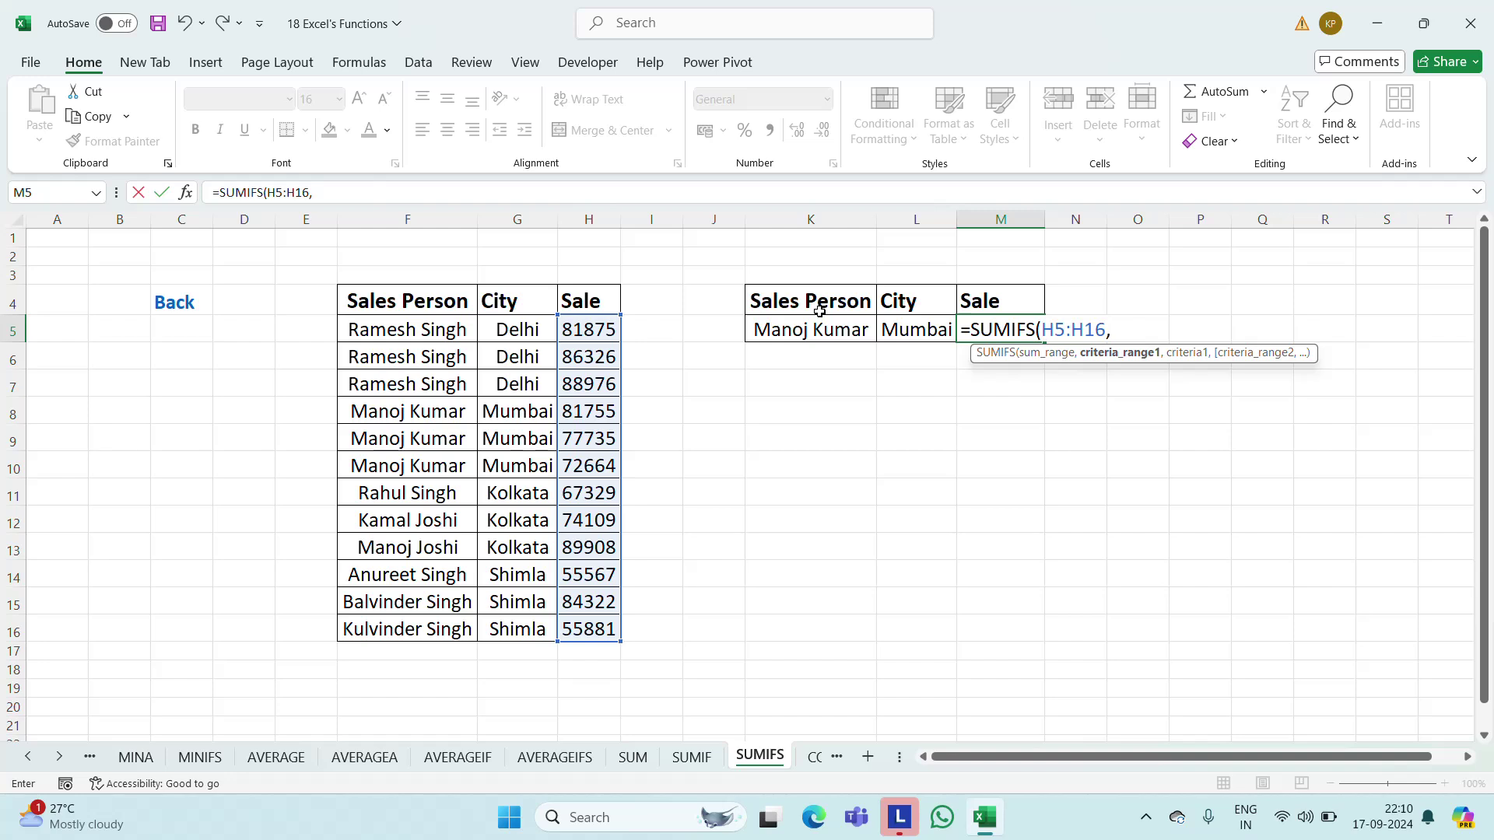
Add F5:F16 as the formula's first criteria range, with the salesperson in K5 as its criterion
click(456, 333)
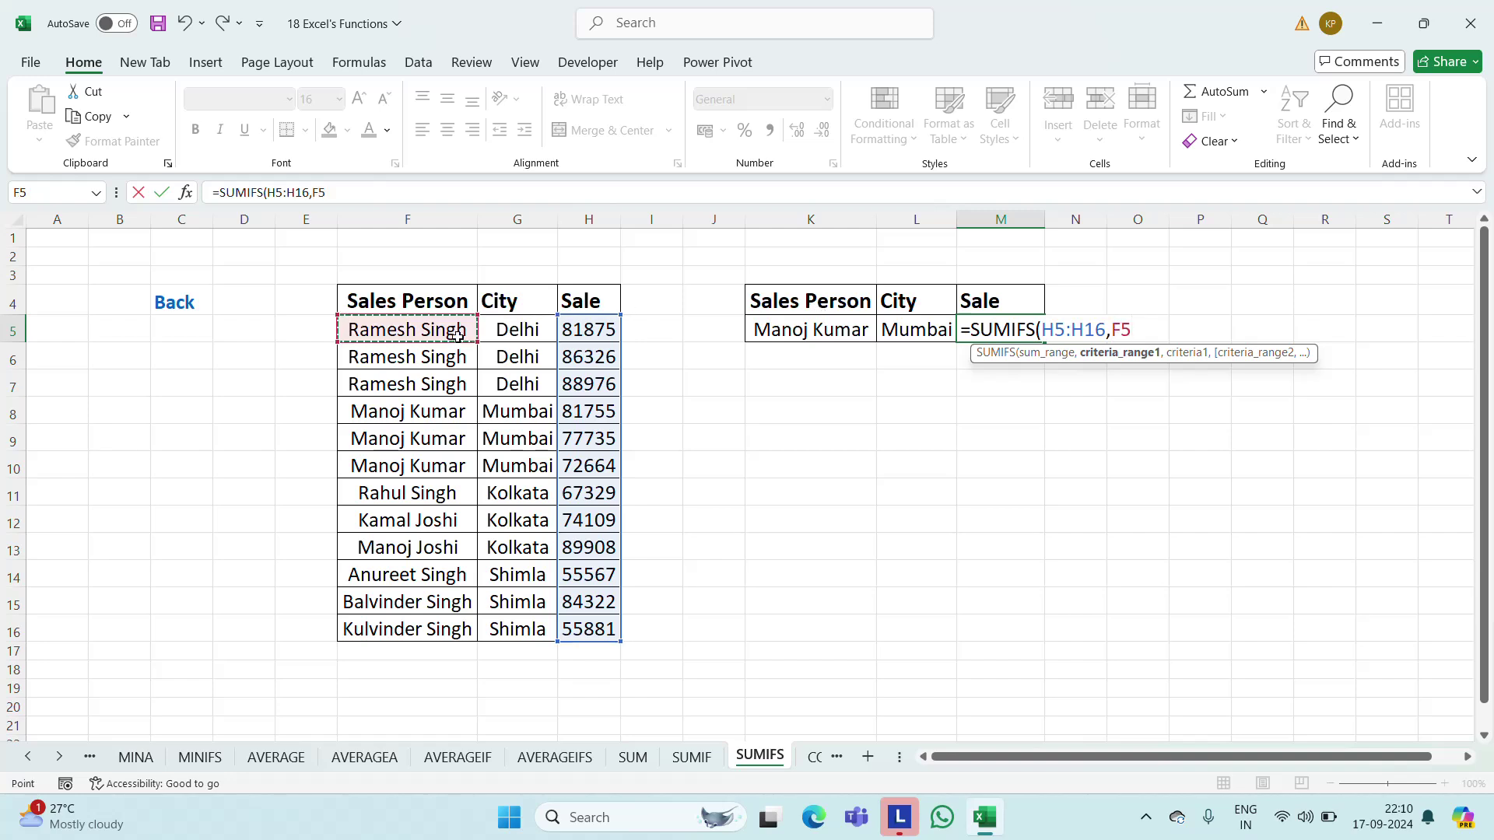
key(ctrl+shift+Down)
text(,)
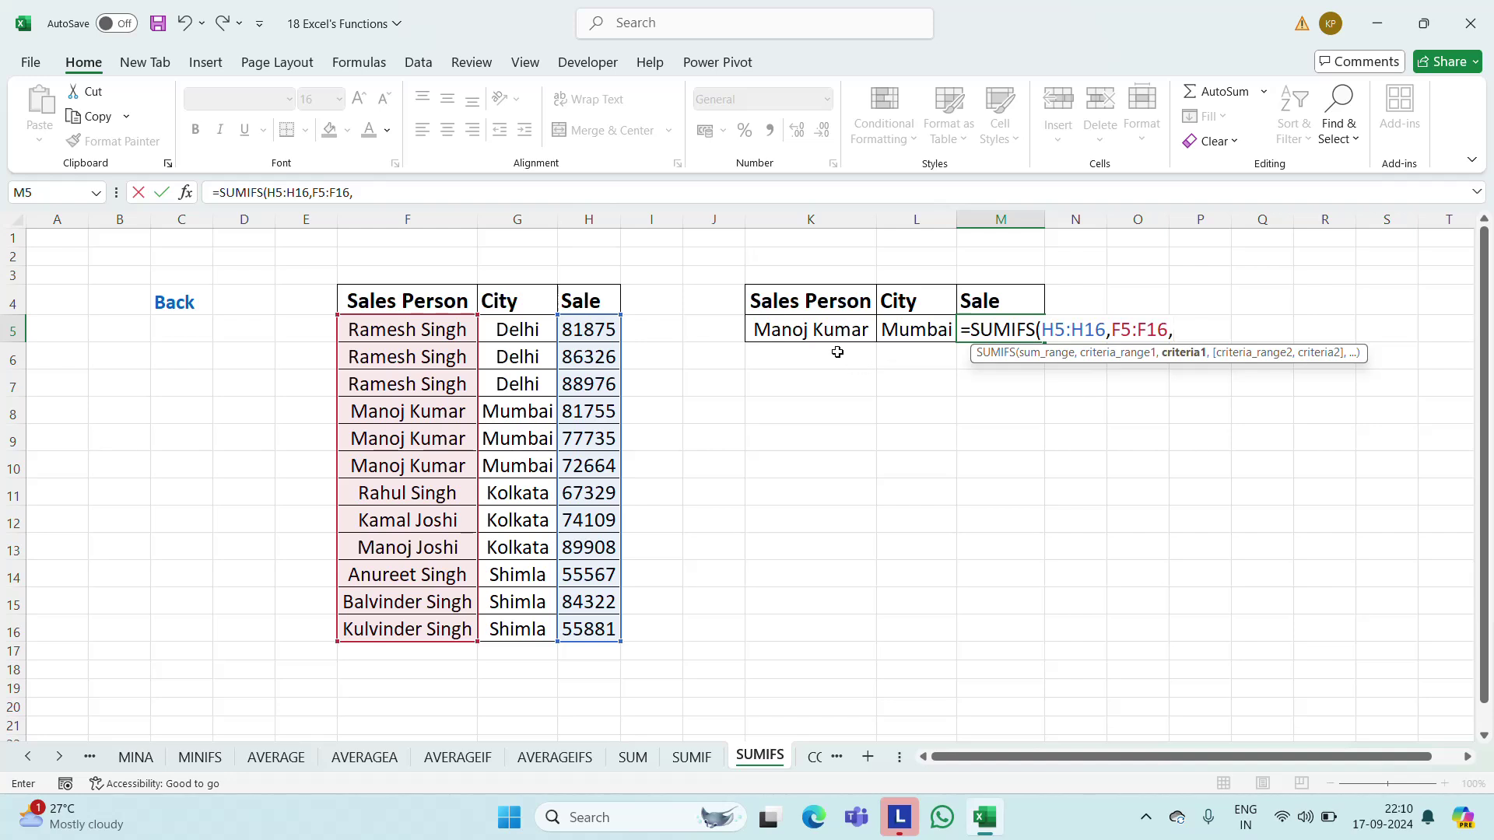
click(803, 329)
text(,)
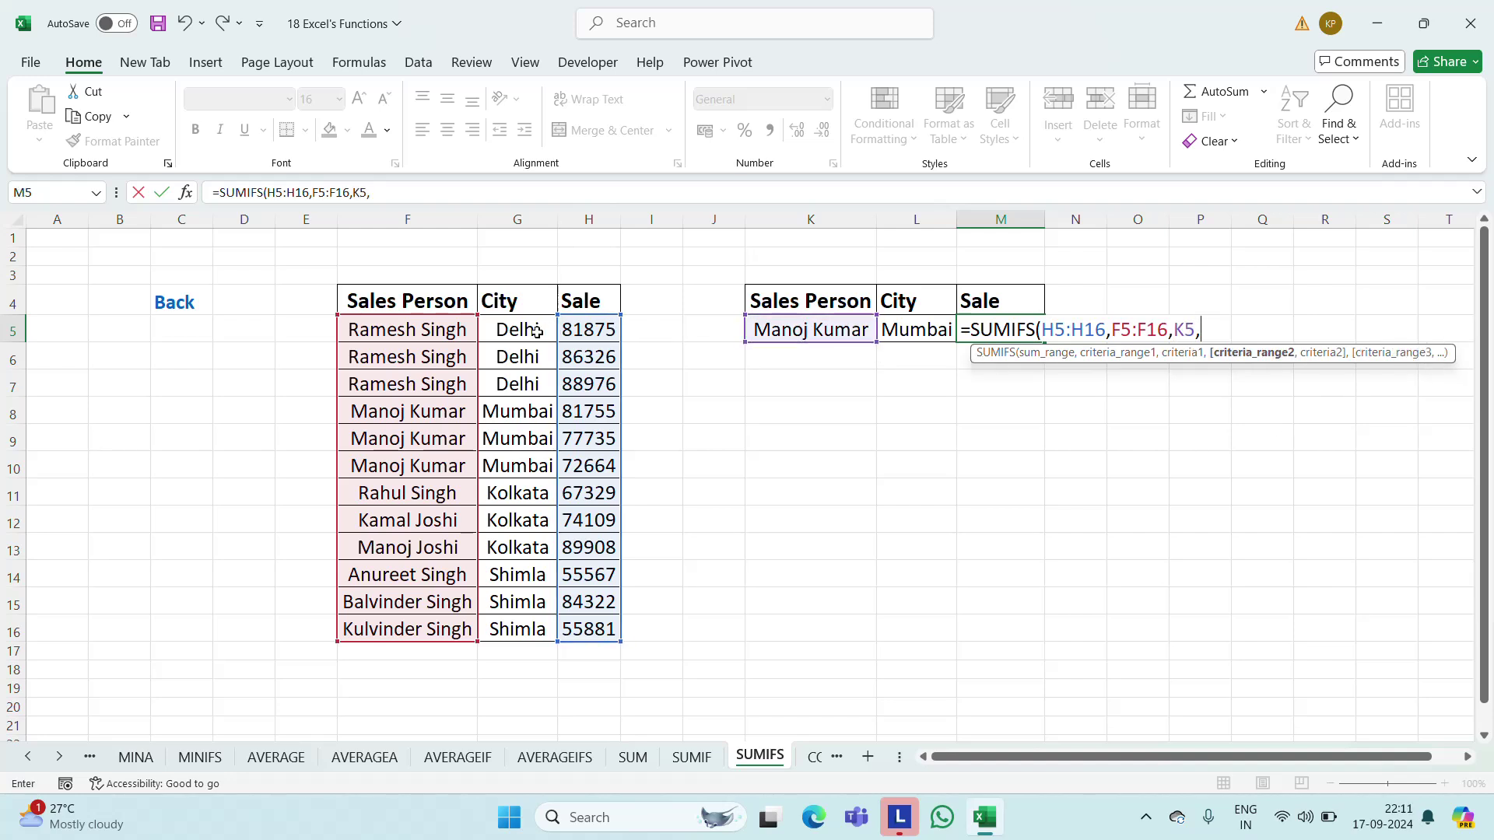
Complete the SUMIFS formula with criteria range G5:G16 and criterion L5, and make M5 centred and bold
drag(537, 332, 545, 632)
text(,)
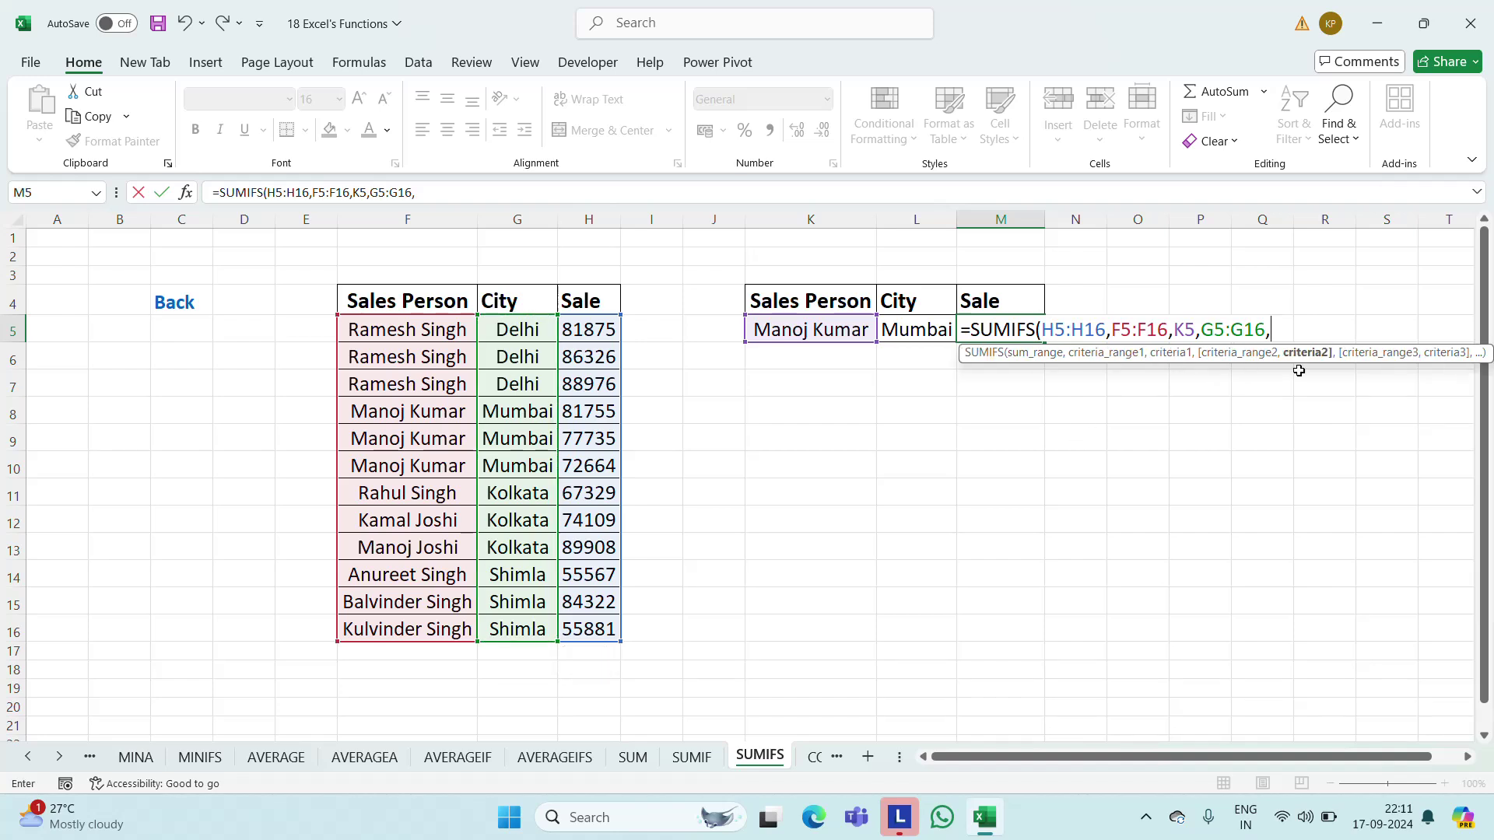
click(892, 329)
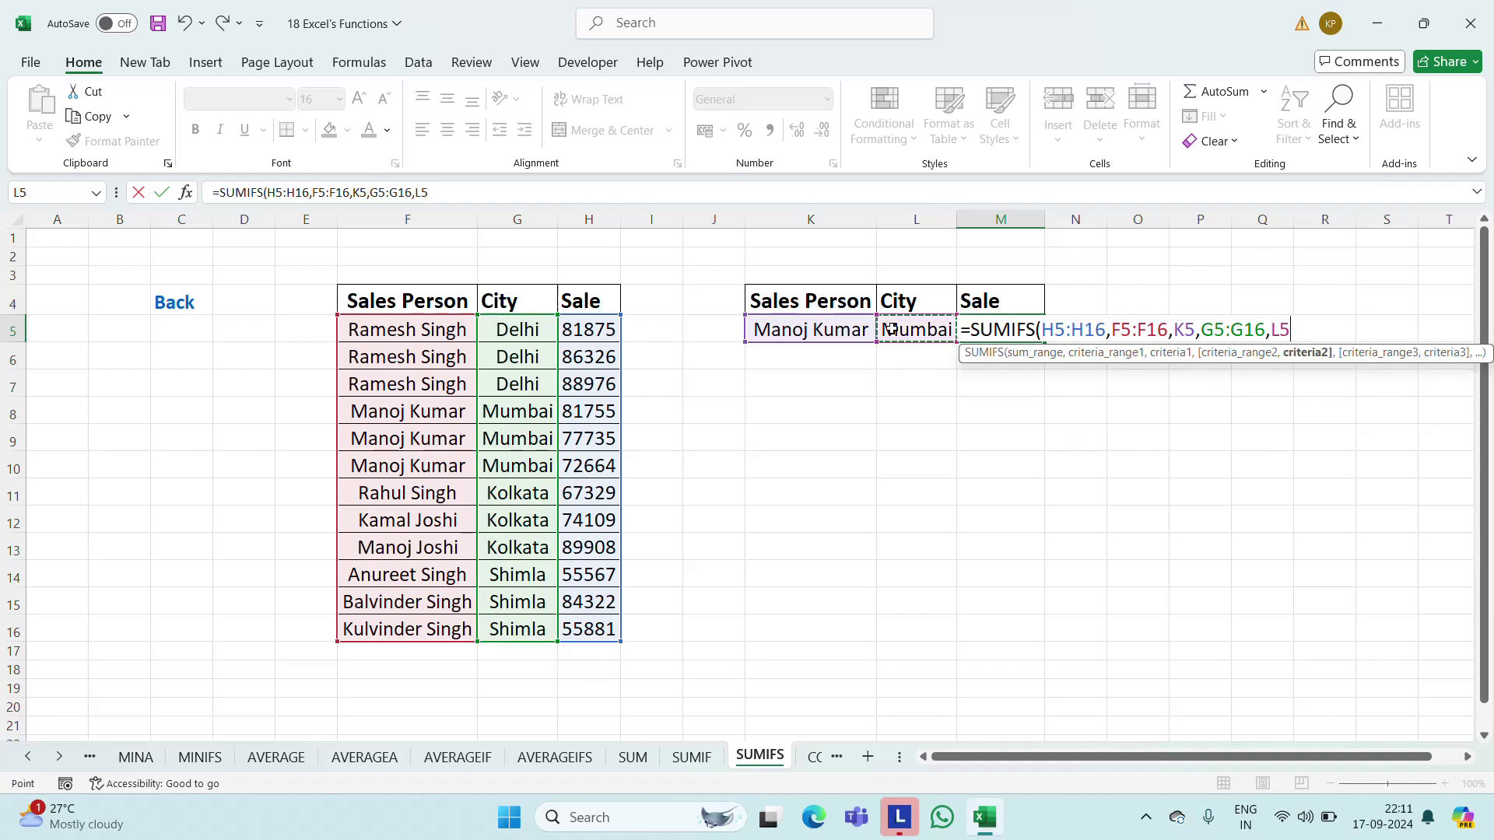
key(Return)
key(Up)
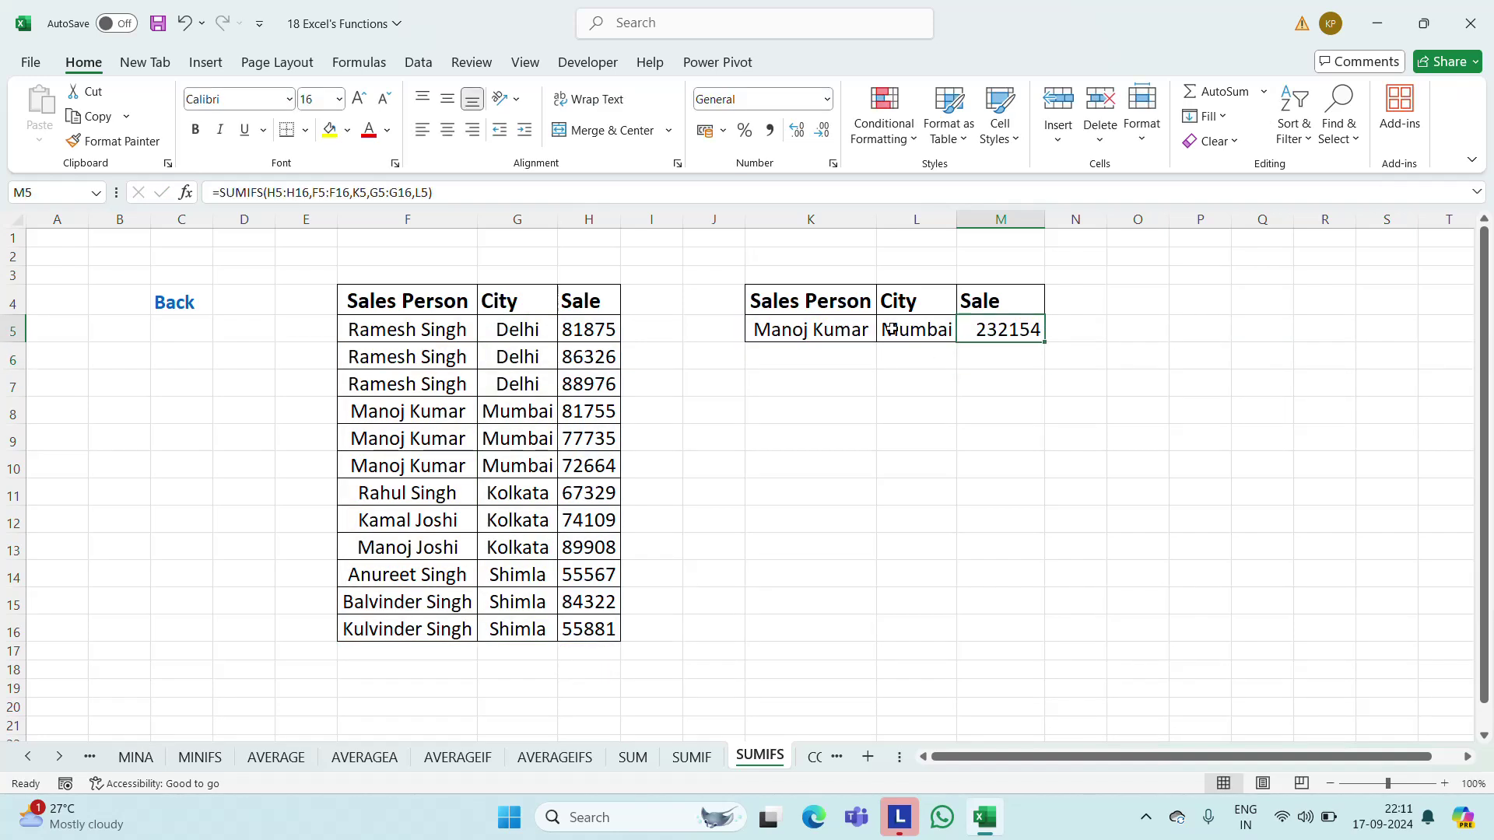
click(448, 130)
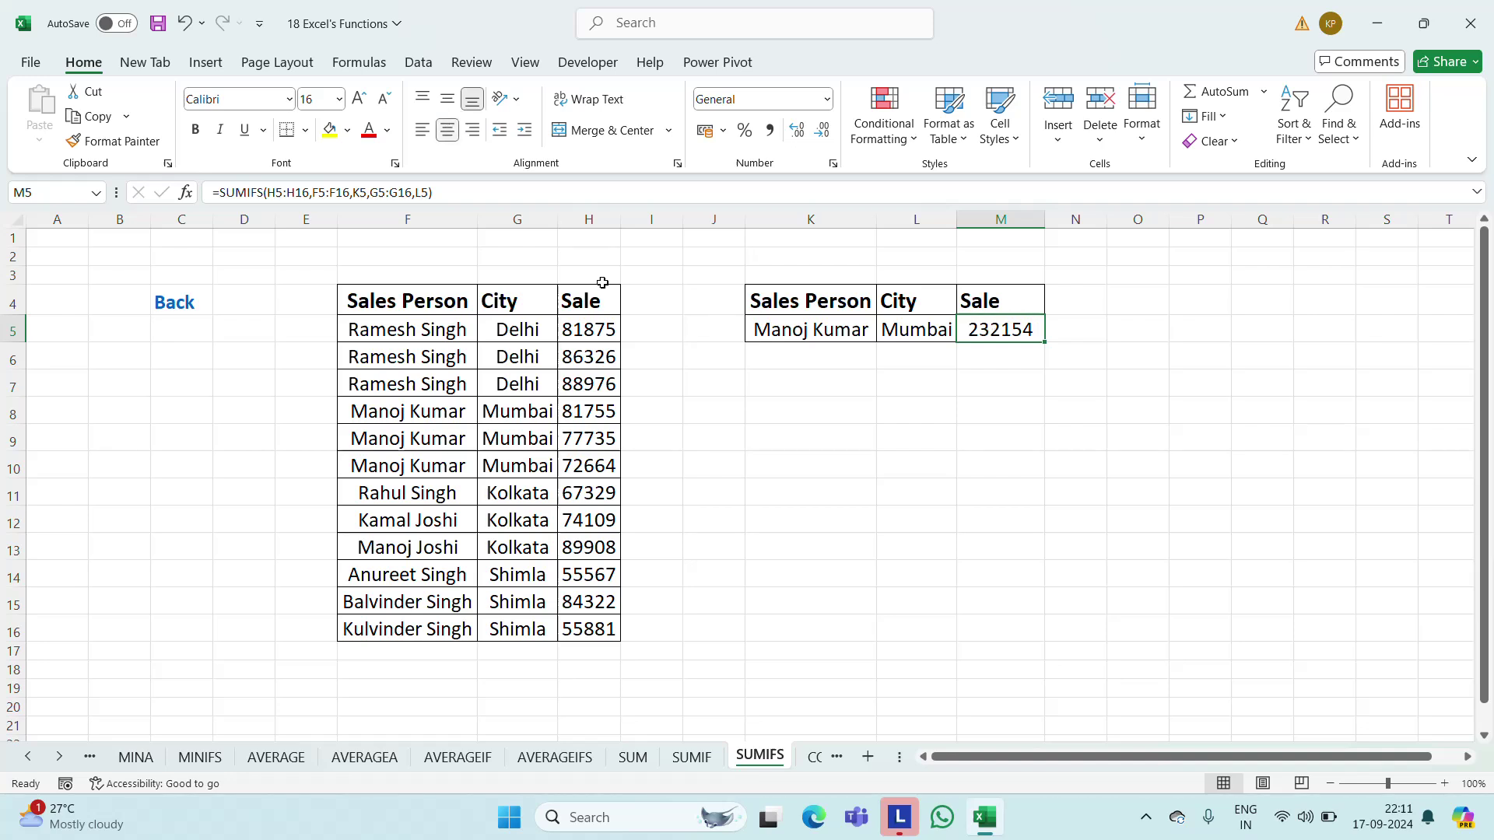
click(196, 129)
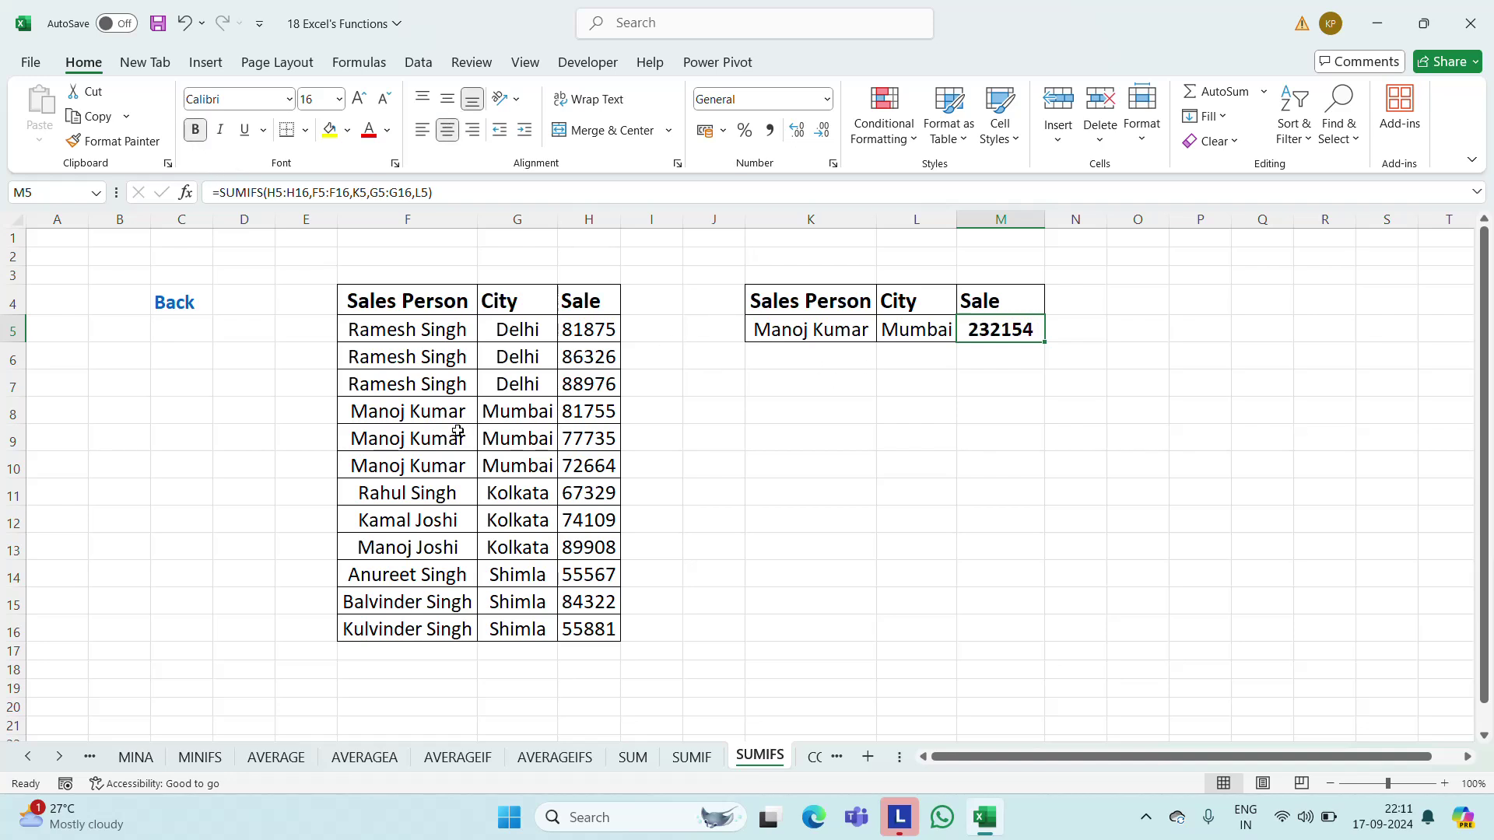
Select the Mumbai salesperson's sales in H8:H10 to compare their sum with M5
click(435, 419)
key(Right)
key(Right)
key(shift+Down)
key(shift+Down)
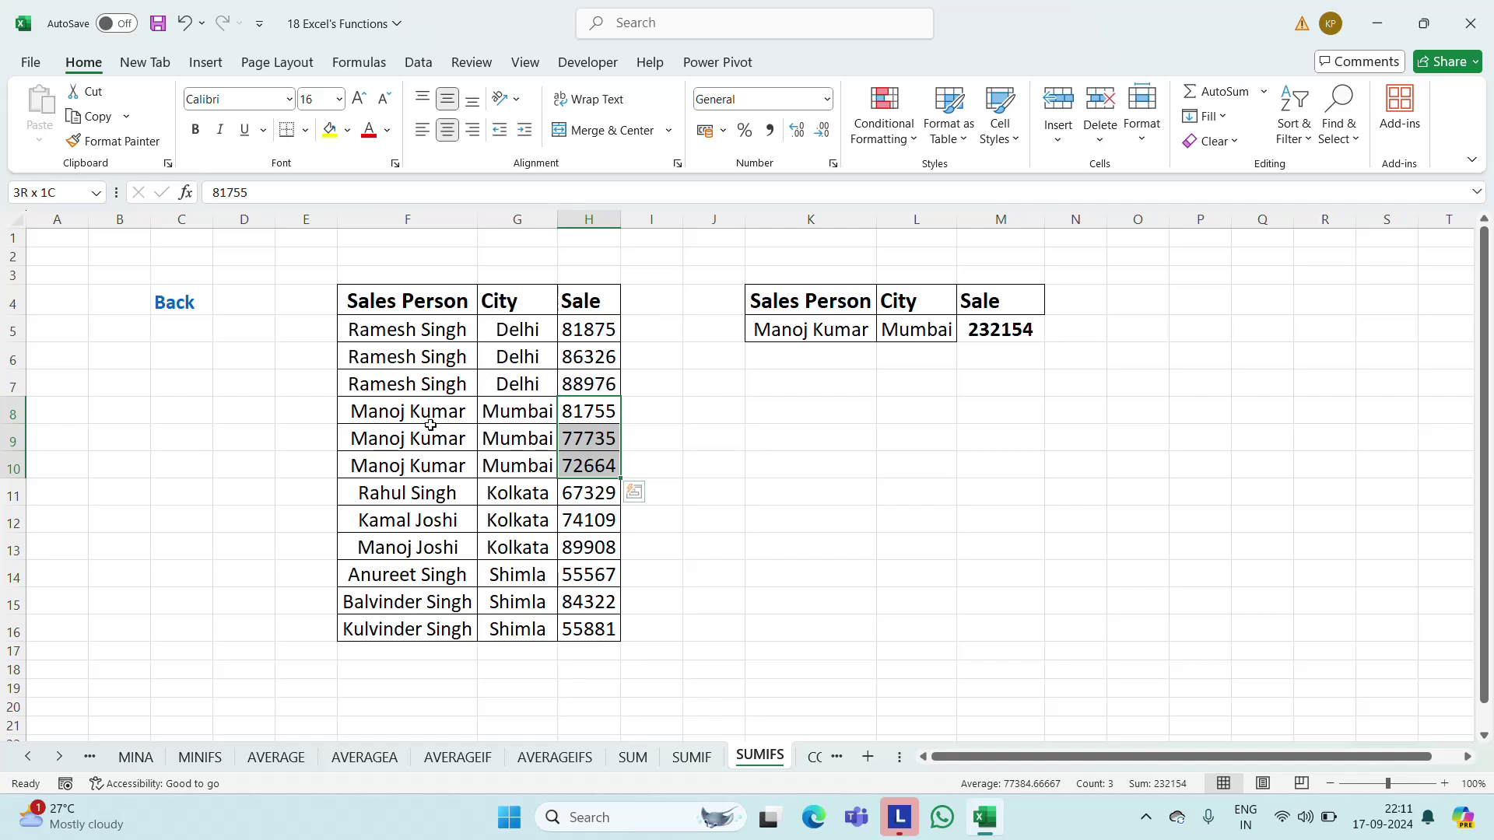
Copy the salesperson's name and city Delhi from F5:G5 into K5:L5
click(426, 330)
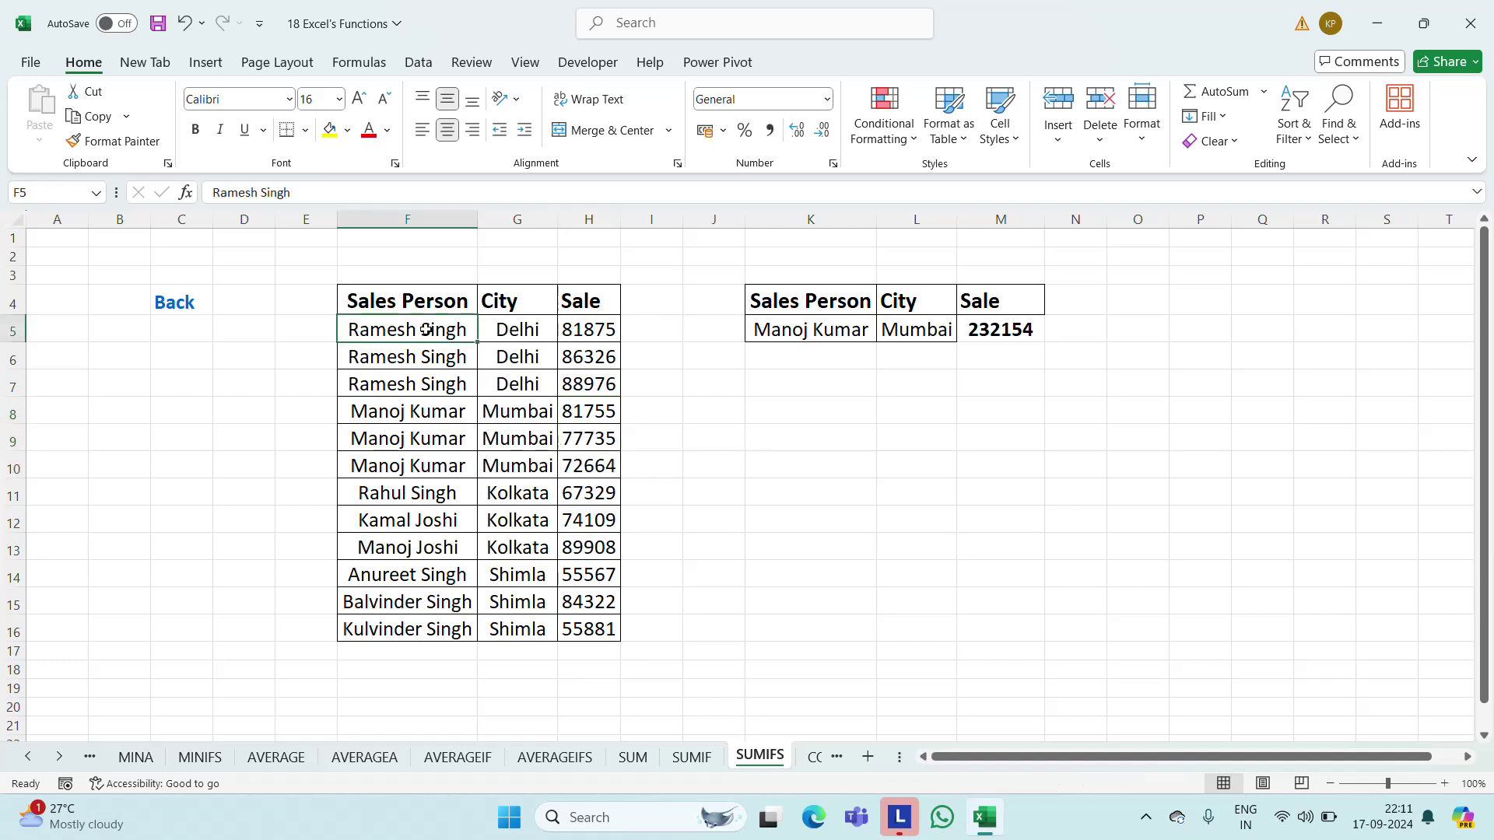
key(shift+Right)
key(ctrl+c)
key(Right)
key(Right)
key(Right)
key(Right)
key(Right)
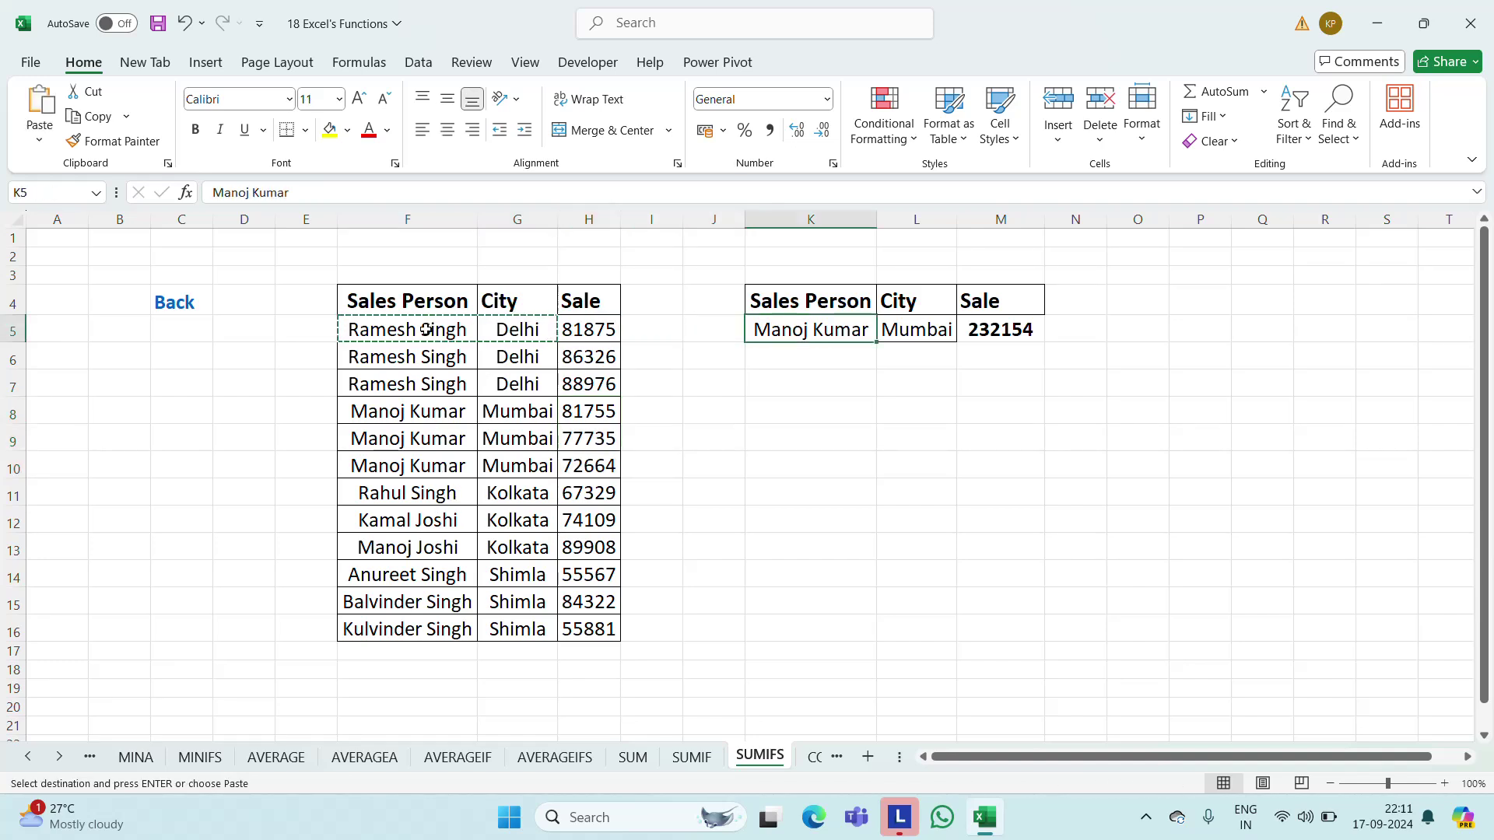
key(ctrl+v)
key(Escape)
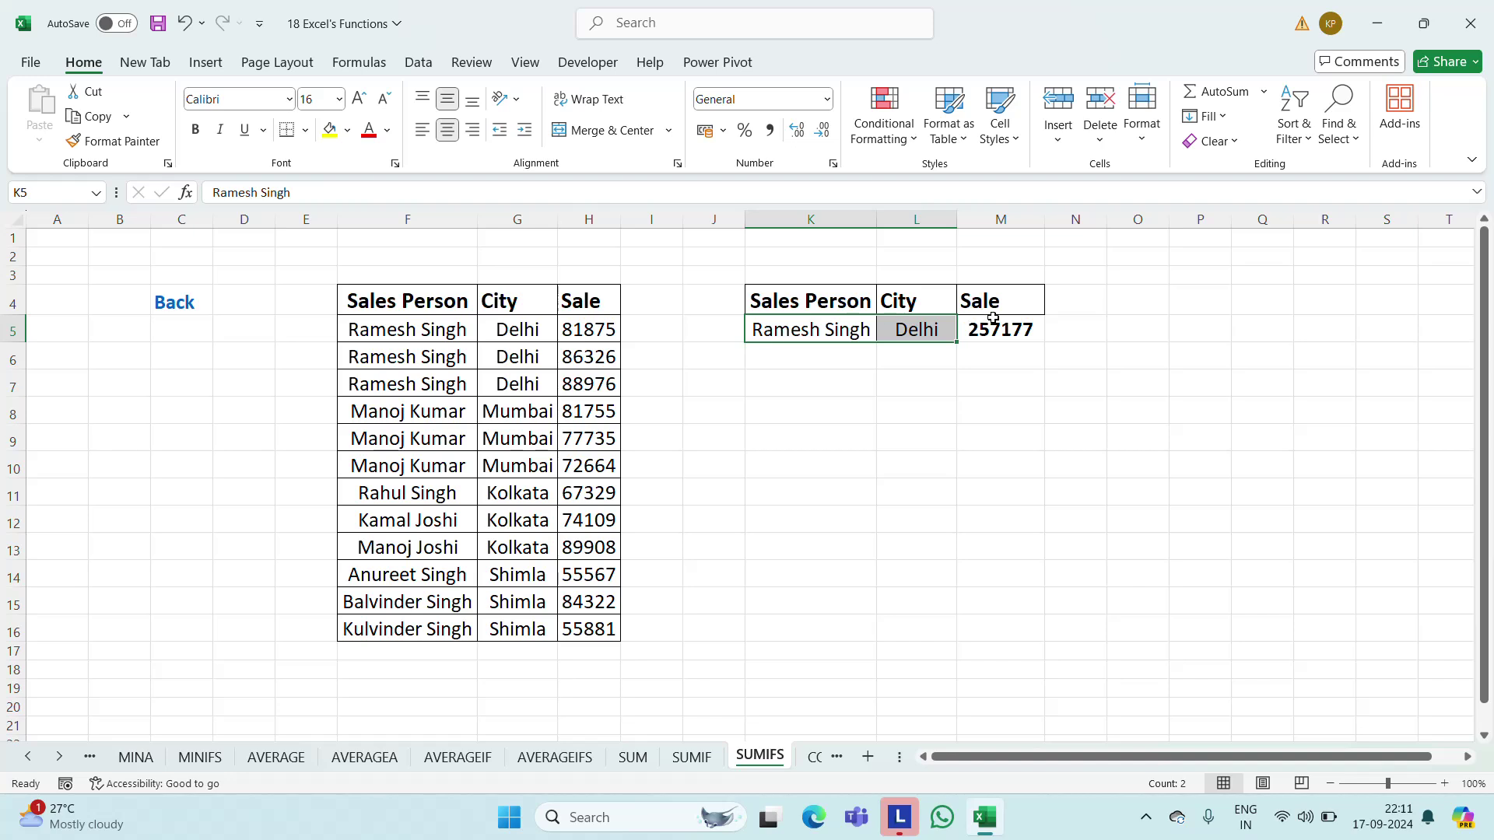
Select the Delhi salesperson's sales in H5:H7 to compare their sum with M5
click(583, 337)
key(shift+Down)
key(shift+Down)
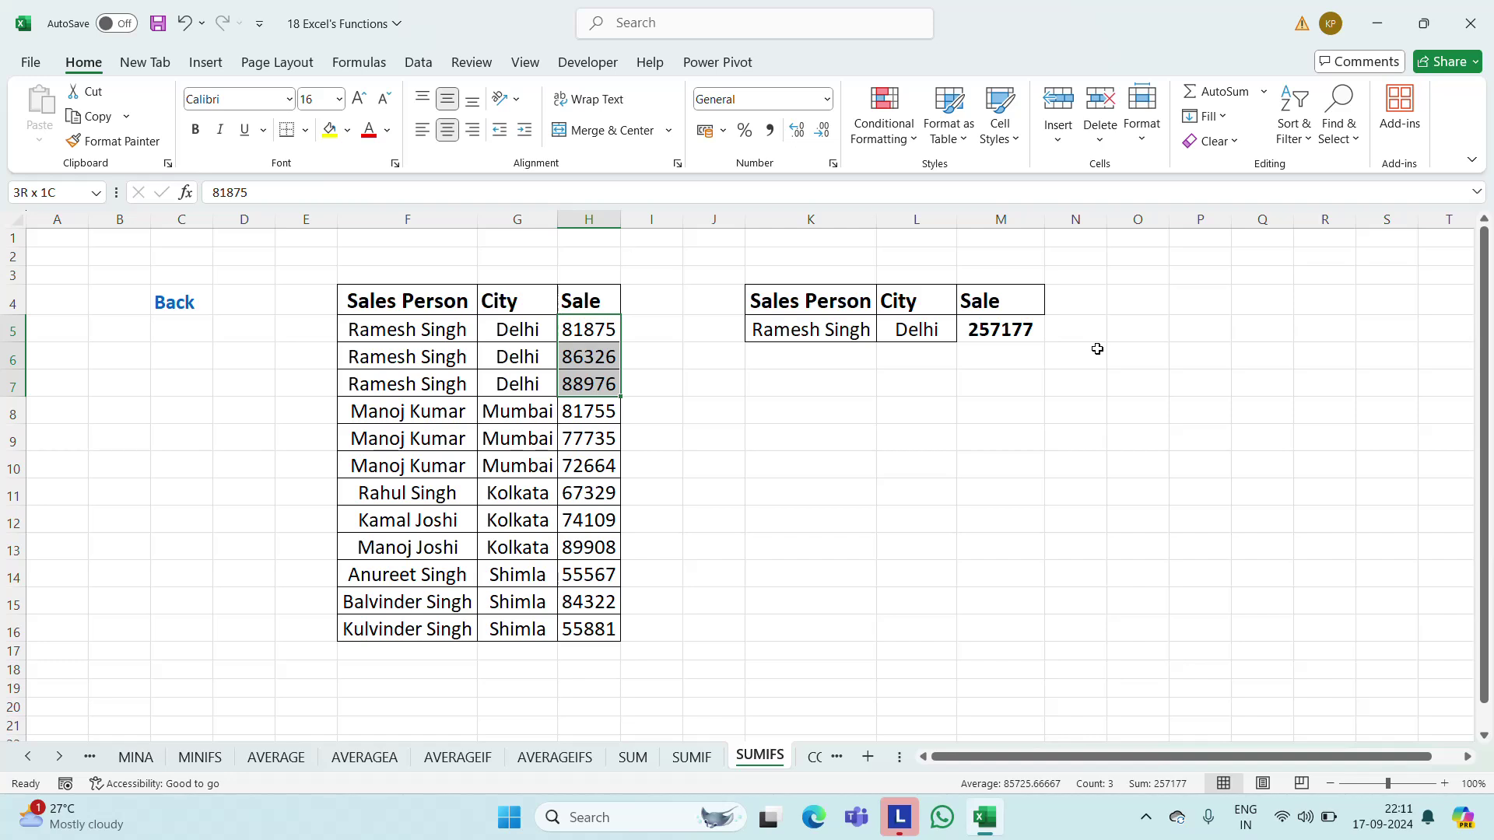
click(866, 399)
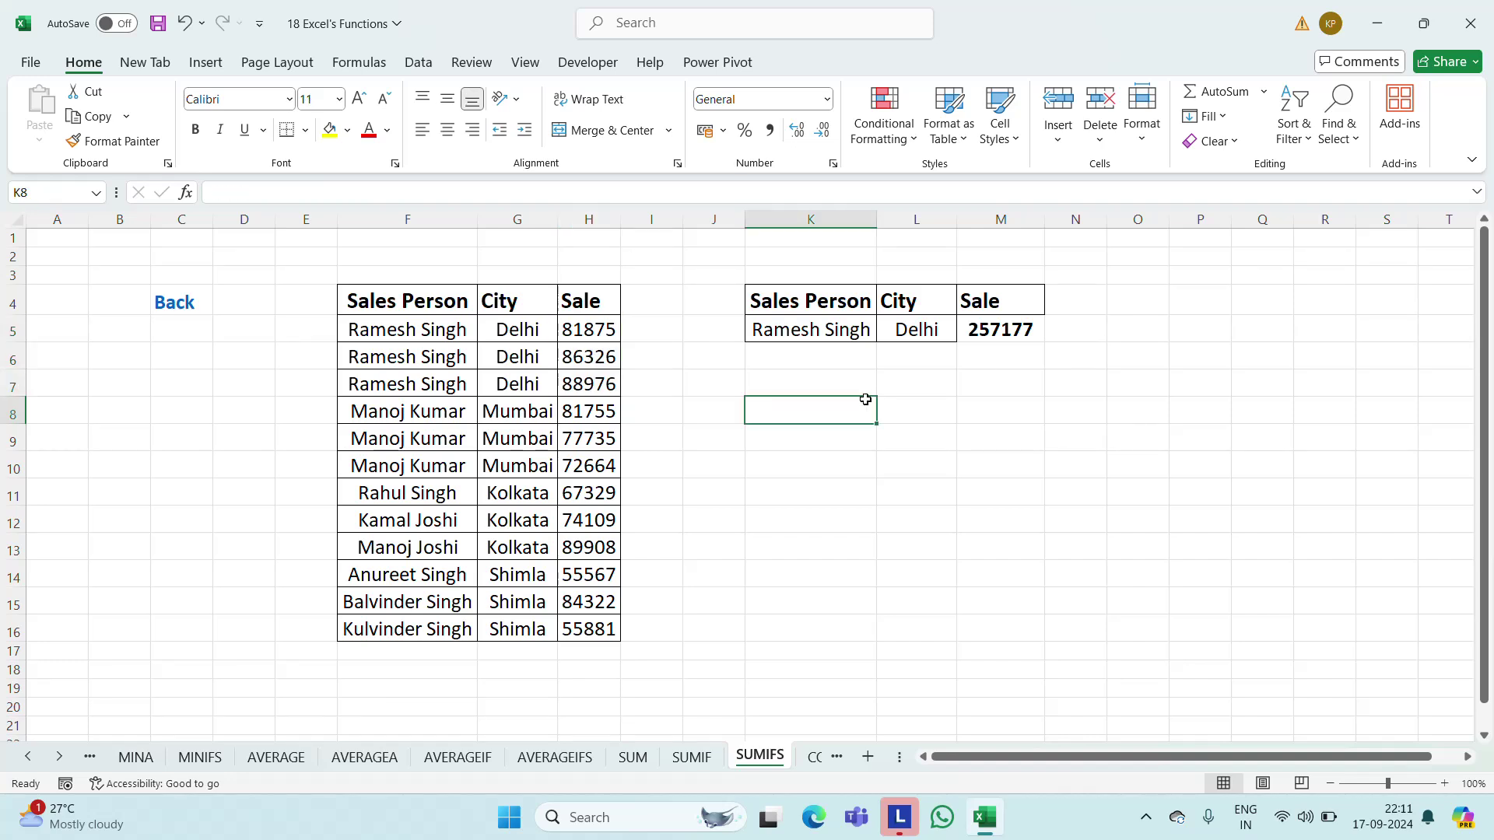
Switch to the COUNT sheet and select cell J5 beside the sales table
click(814, 757)
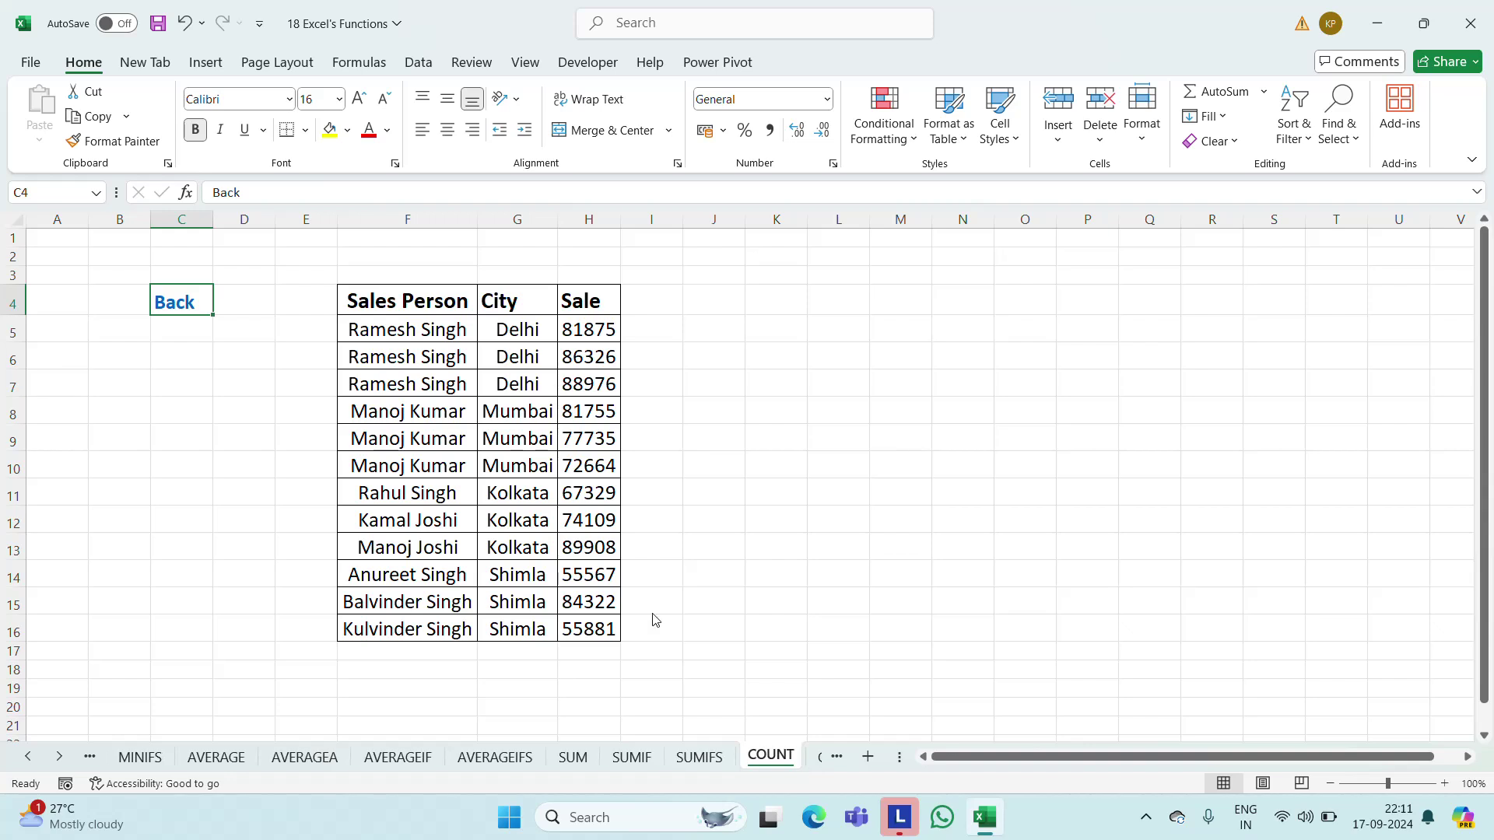
click(636, 340)
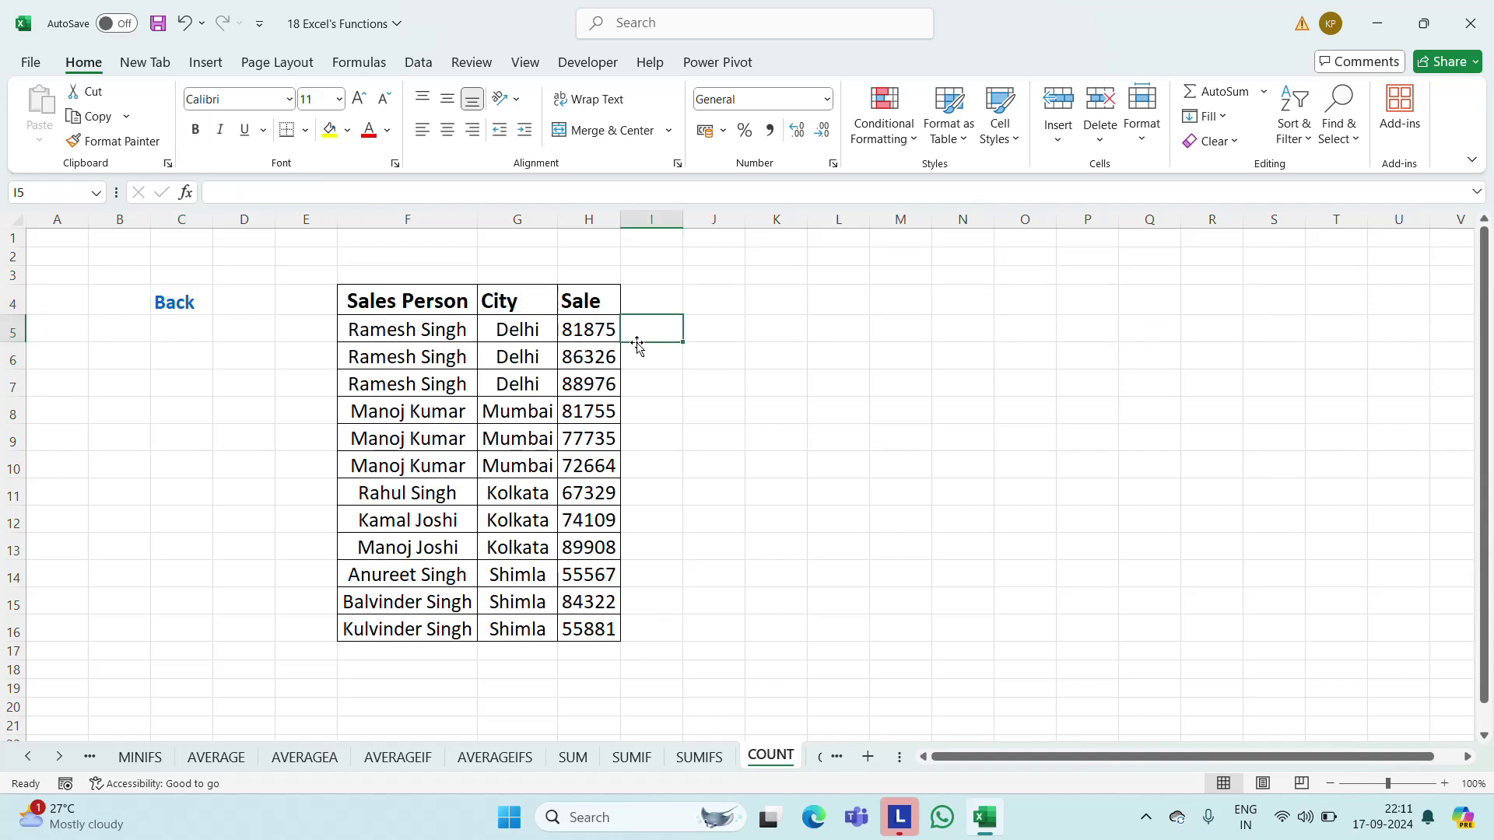
key(Right)
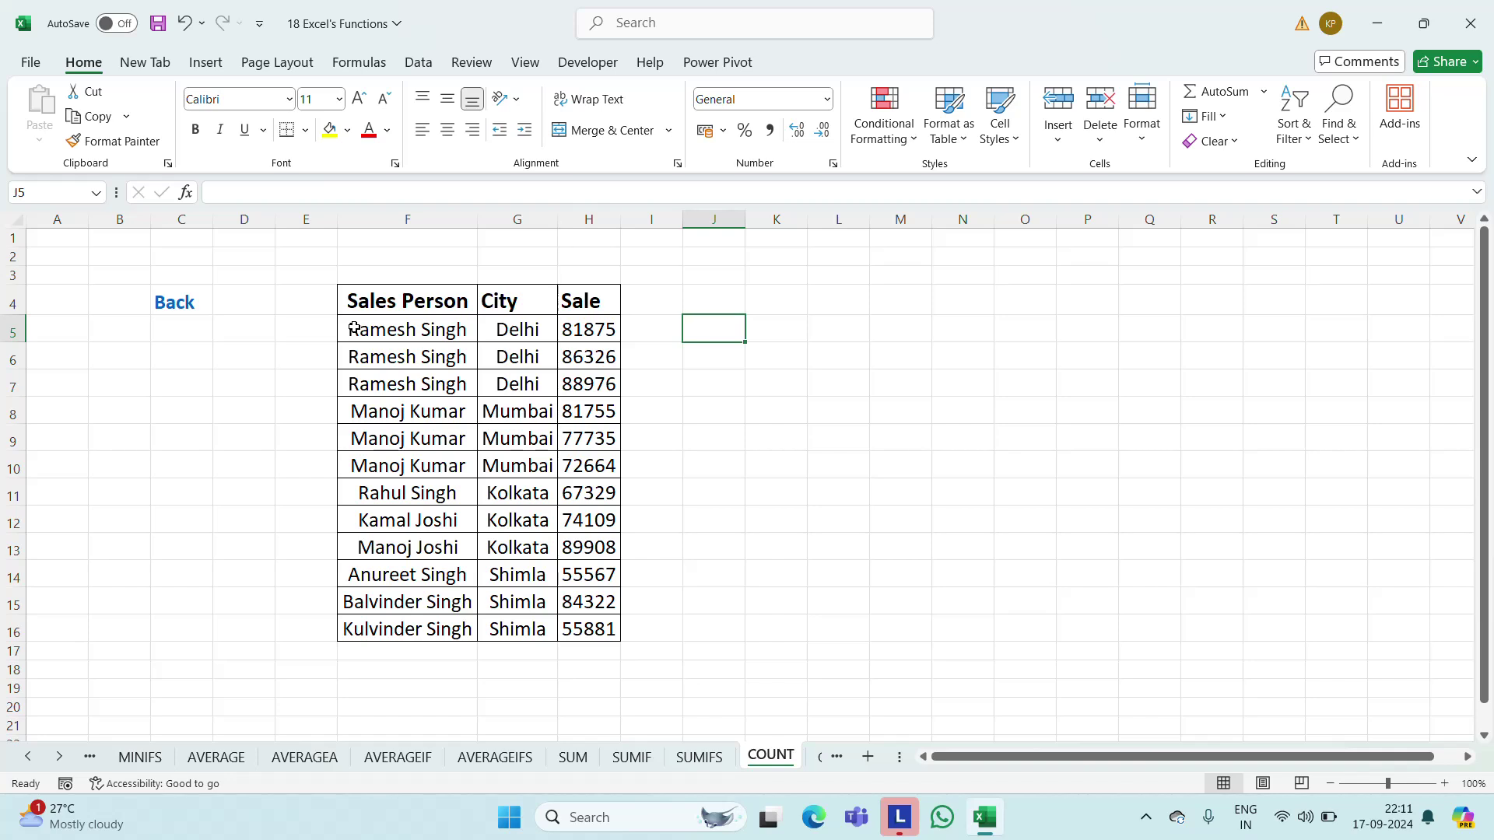
Try counting the Sales Person entries in F5:F16 with a COUNT formula in J5, and clear the cell
text(=coun)
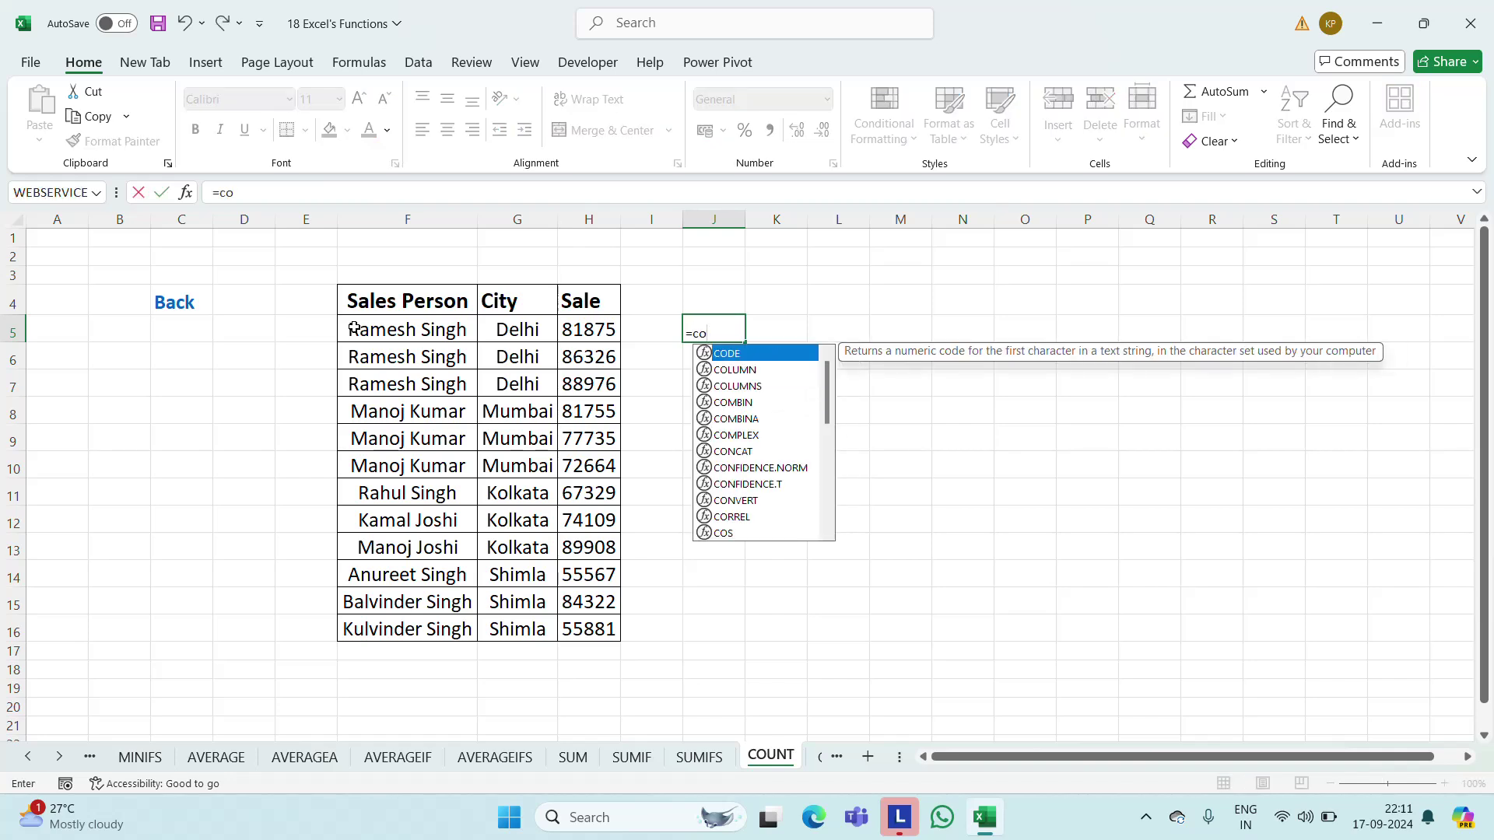
key(Tab)
key(Left)
key(Left)
key(Left)
key(Left)
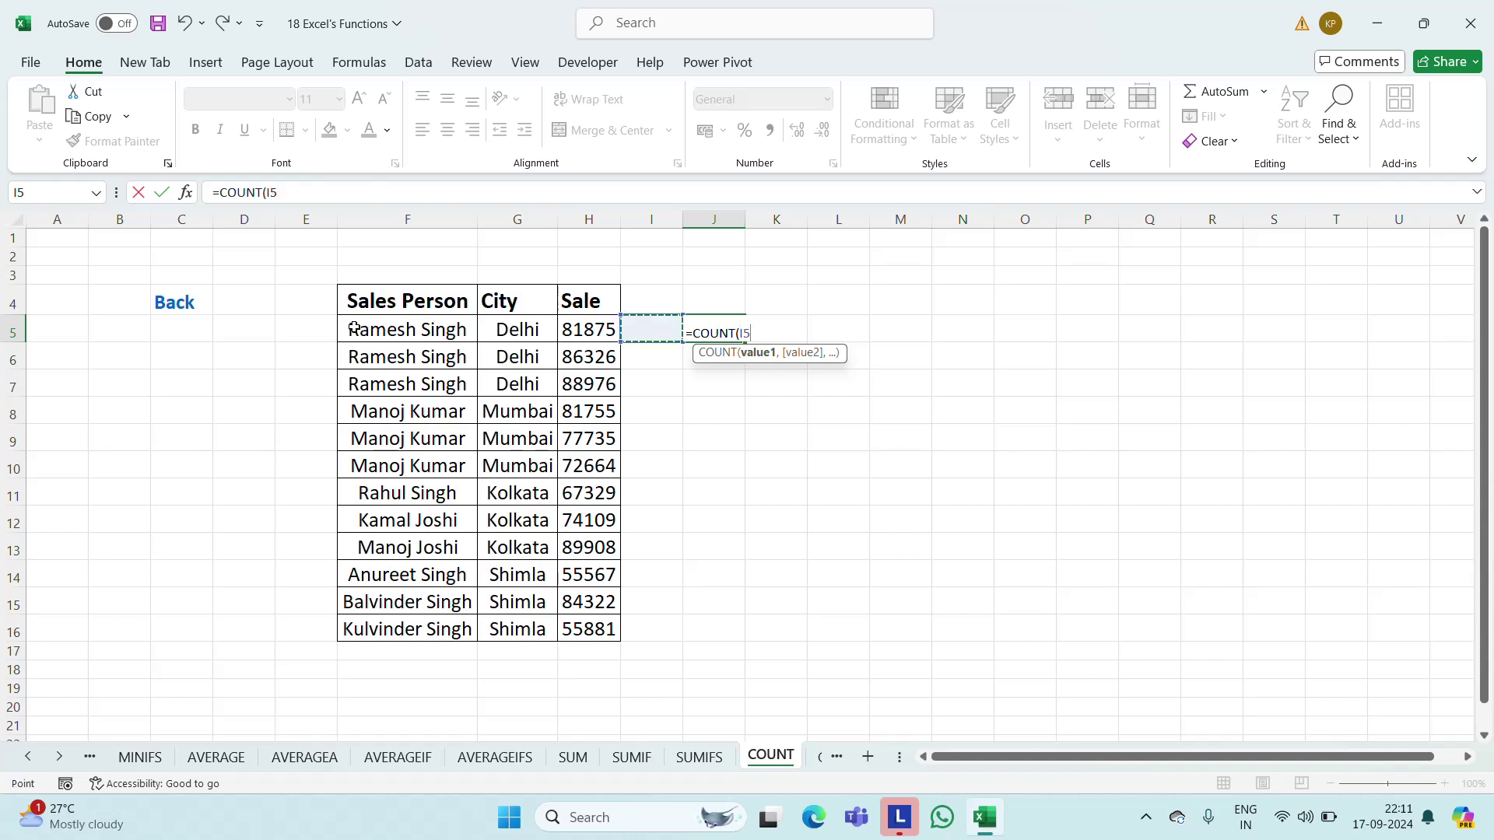
key(ctrl+shift+Down)
key(ctrl+Return)
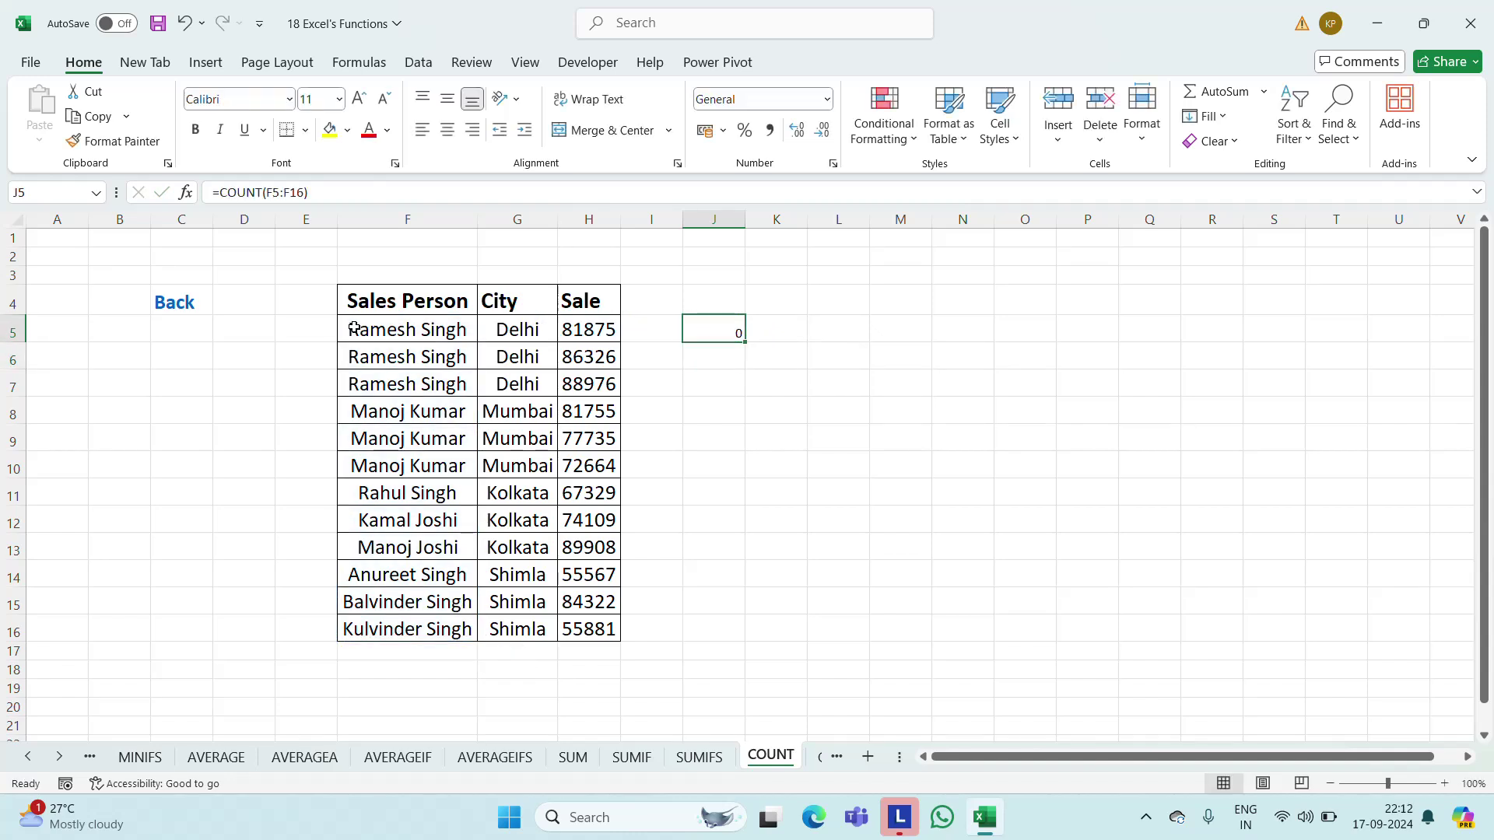
key(BackSpace)
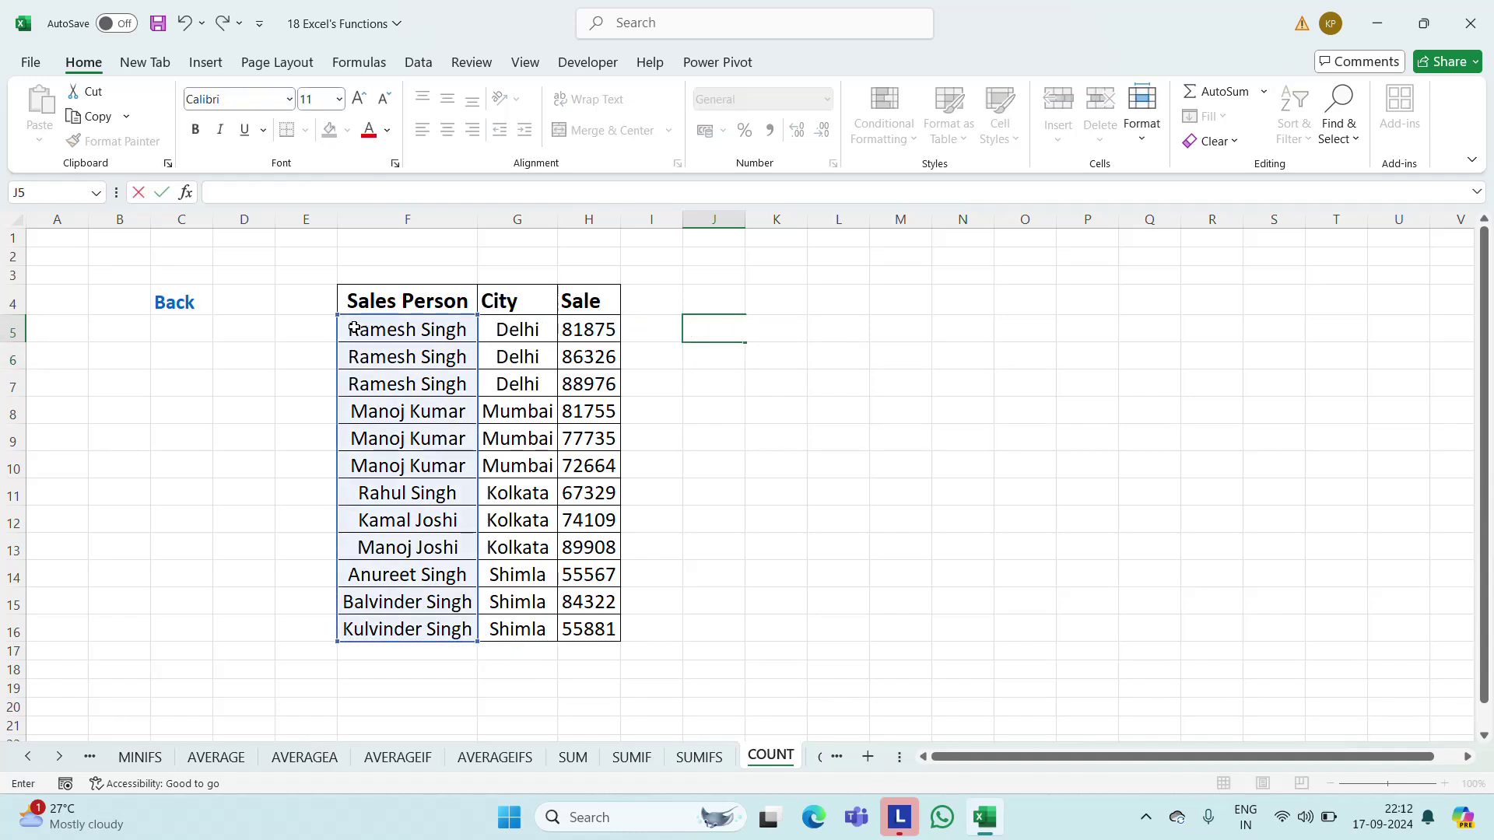
key(Escape)
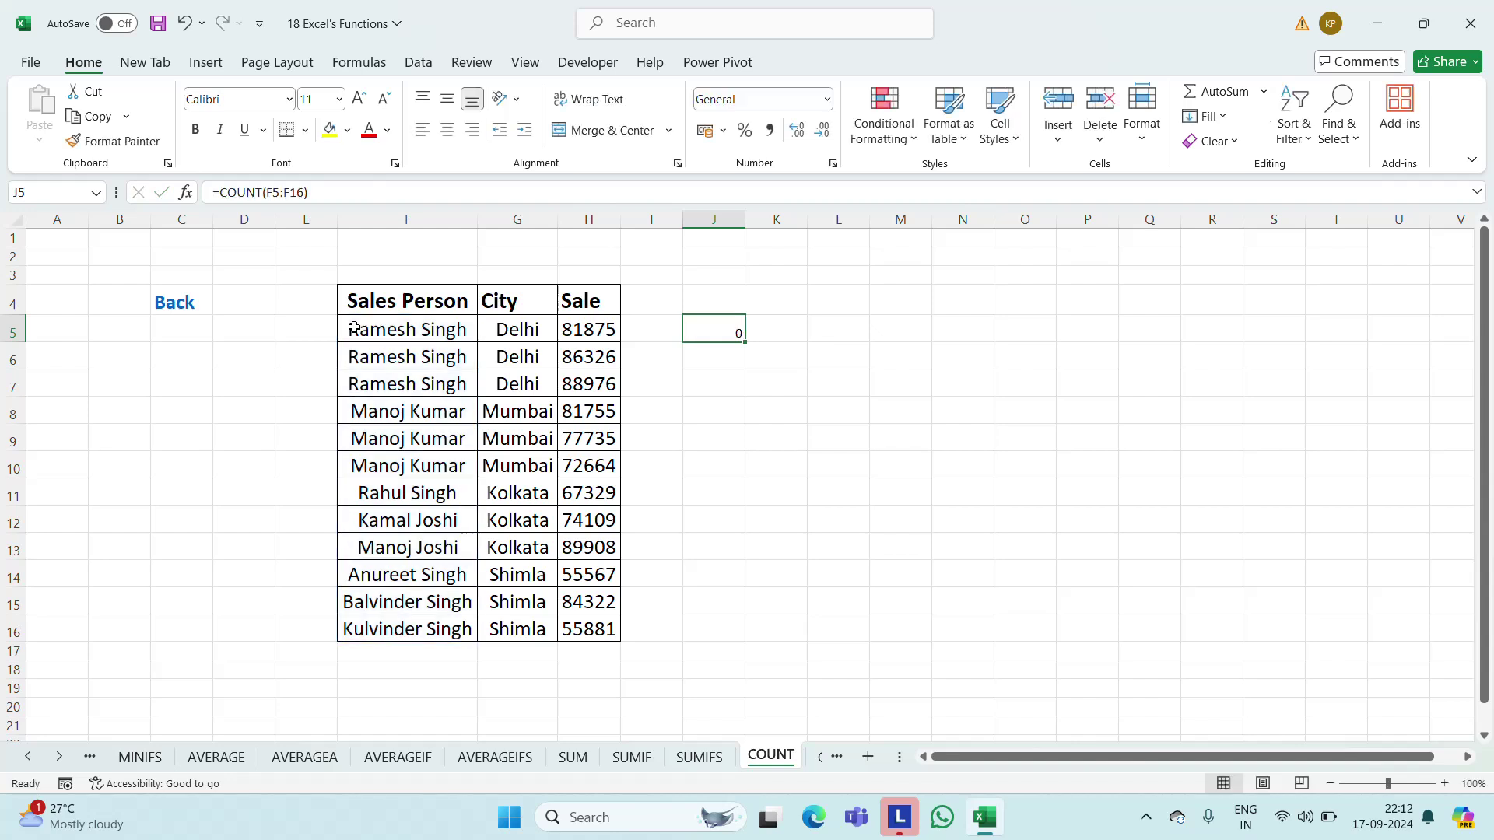
key(Delete)
Enter =COUNT(H5:H16) in J5 to count the sales, centre it and set its font size to 16
text(=count)
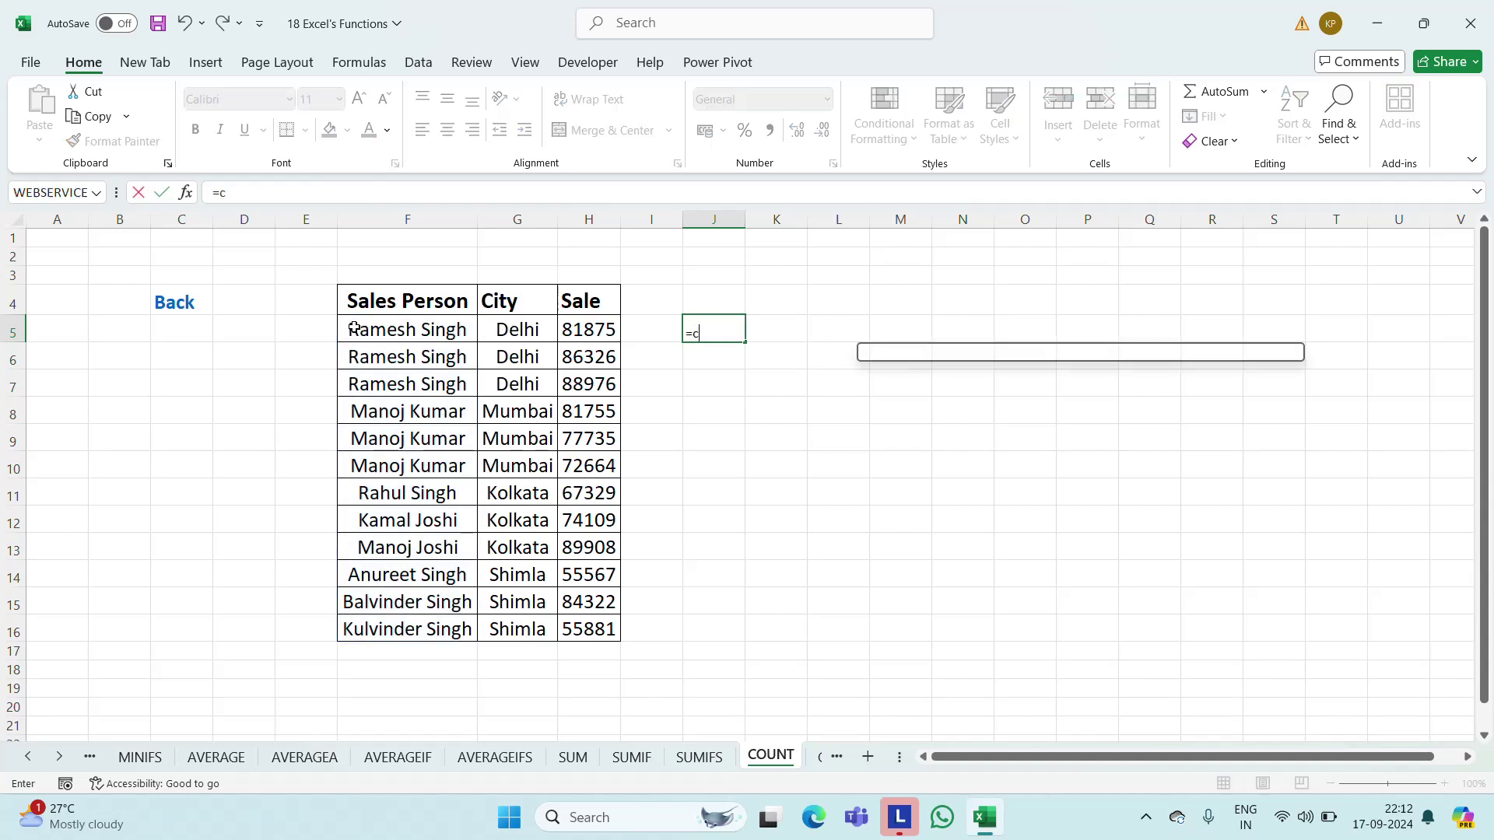
key(Tab)
key(Left)
key(Left)
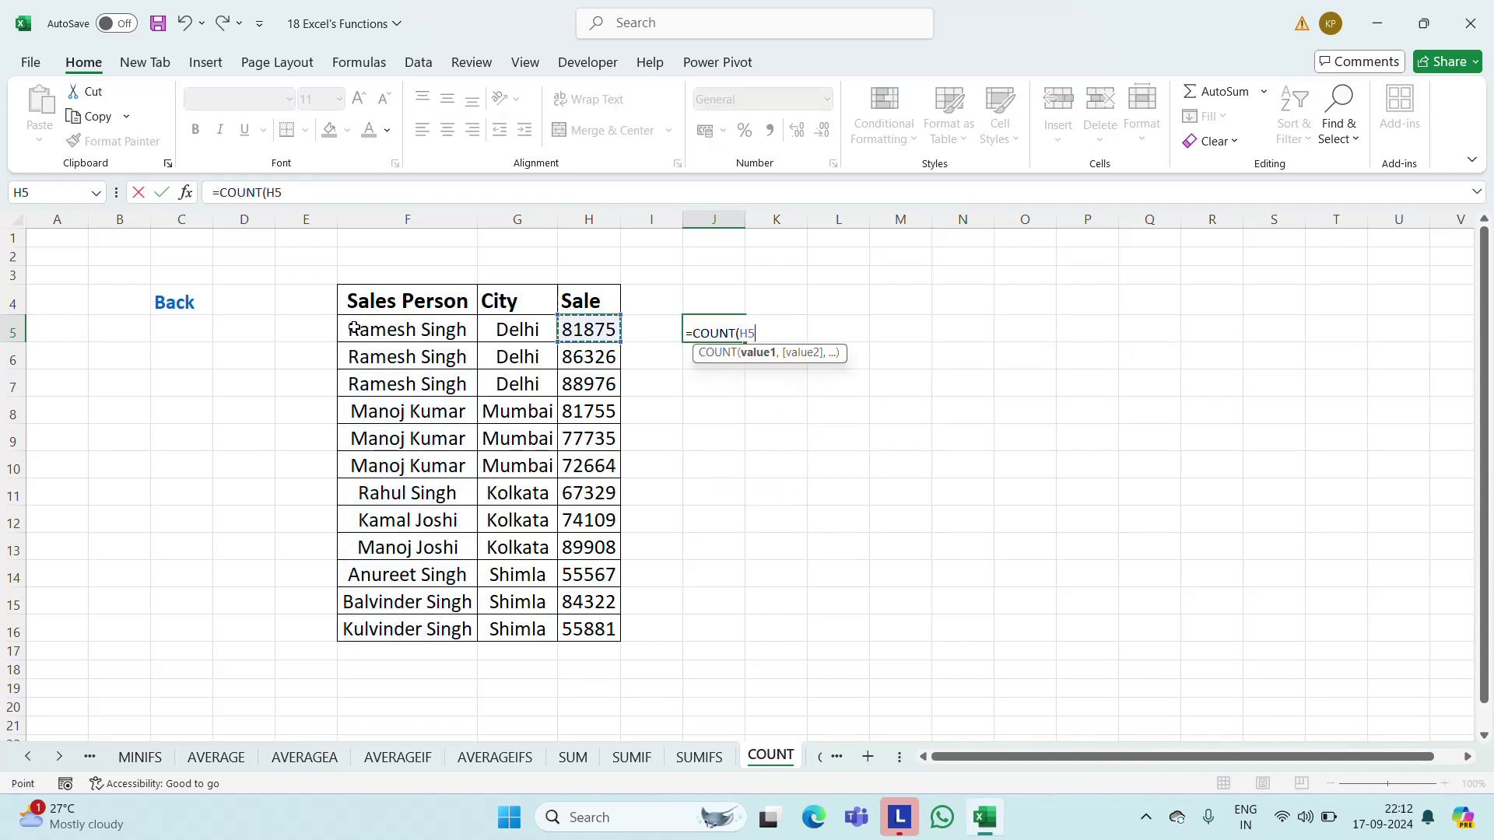
key(ctrl+shift+Down)
key(Return)
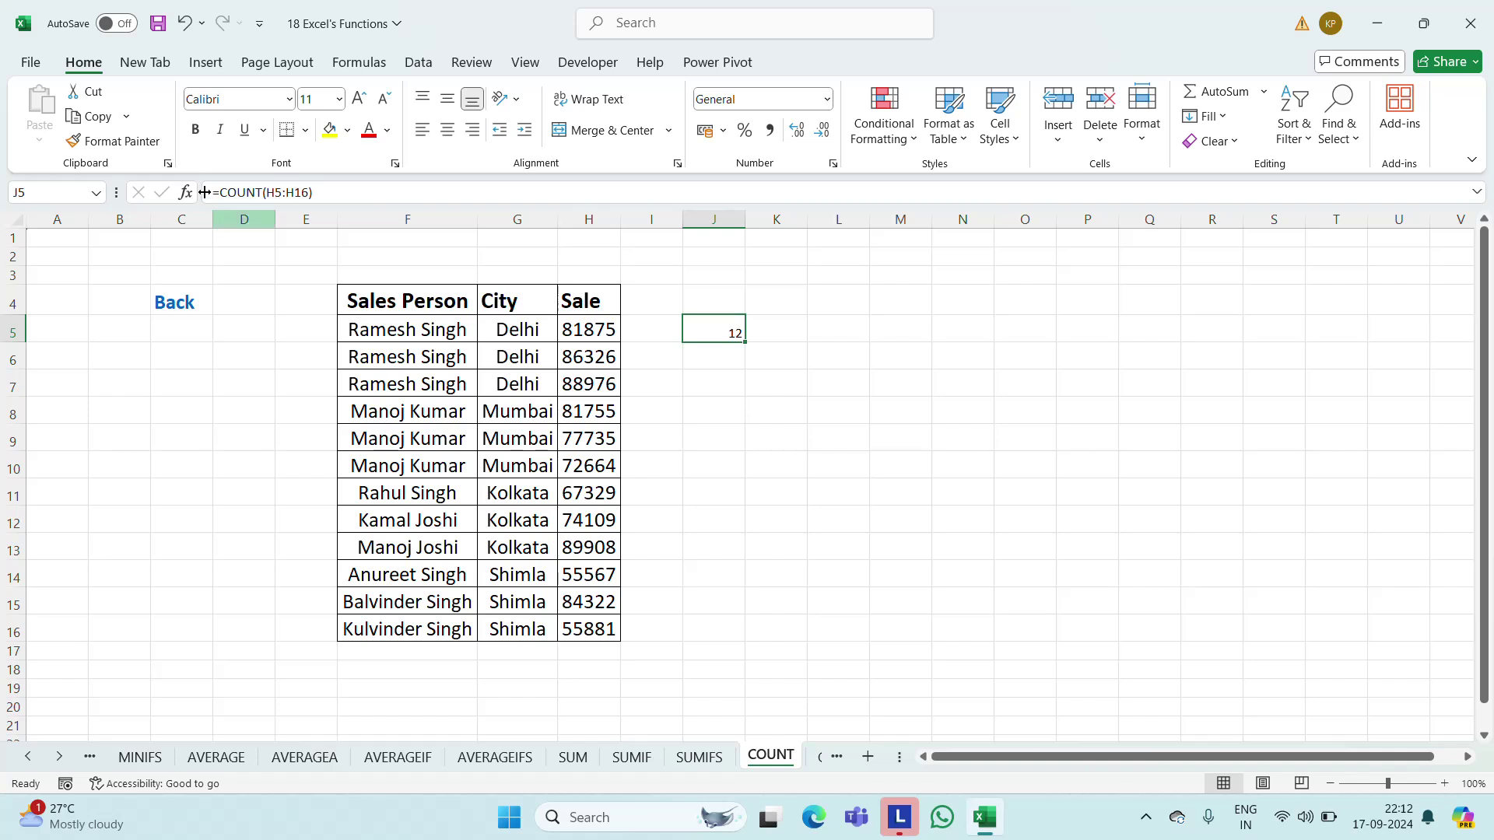
click(447, 130)
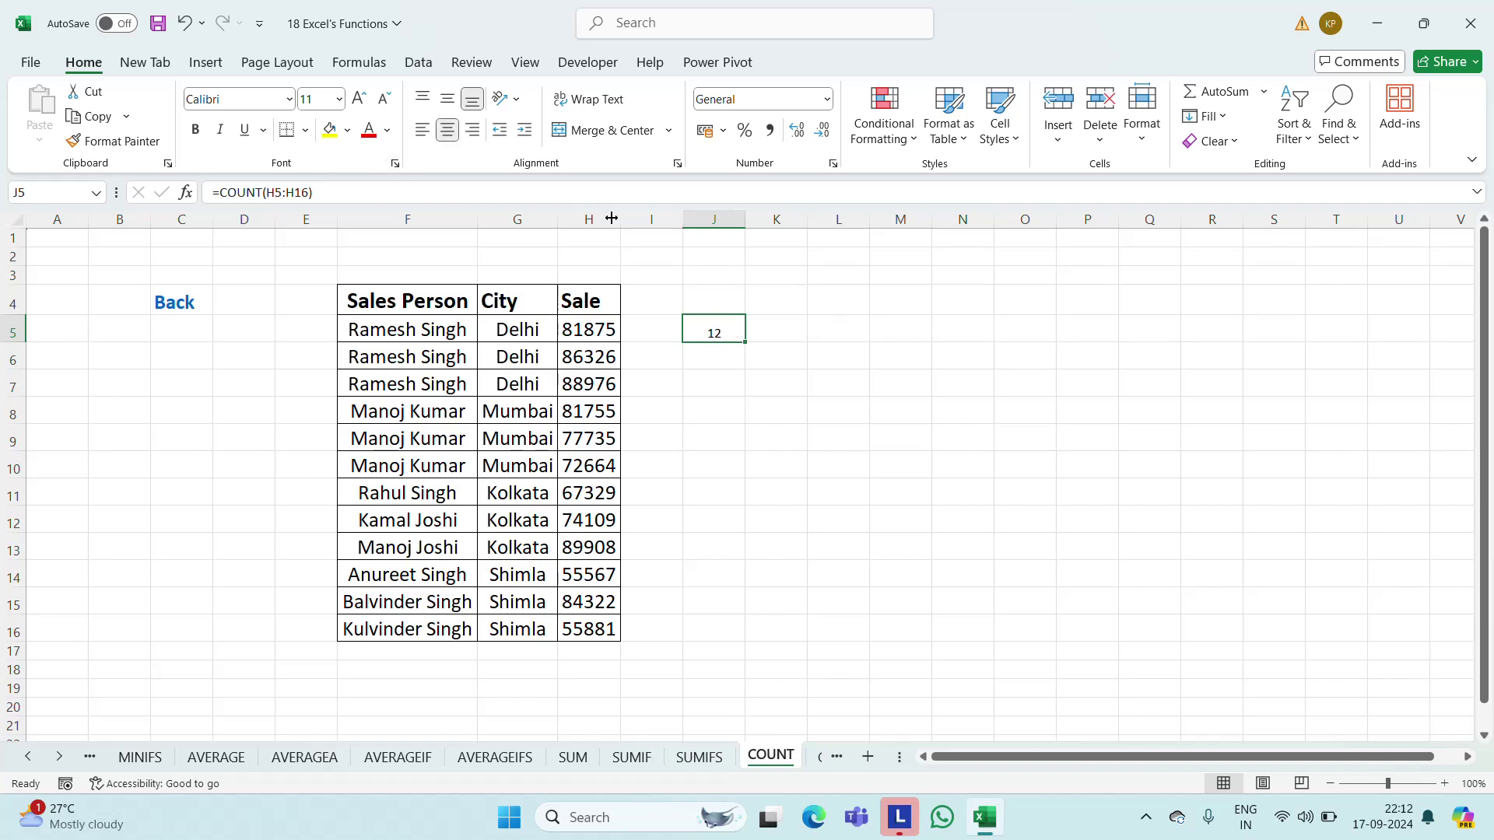
click(325, 103)
text(16)
key(Return)
Select the sales in H5:H16 to compare their count with J5, and return to J5
key(Left)
key(Left)
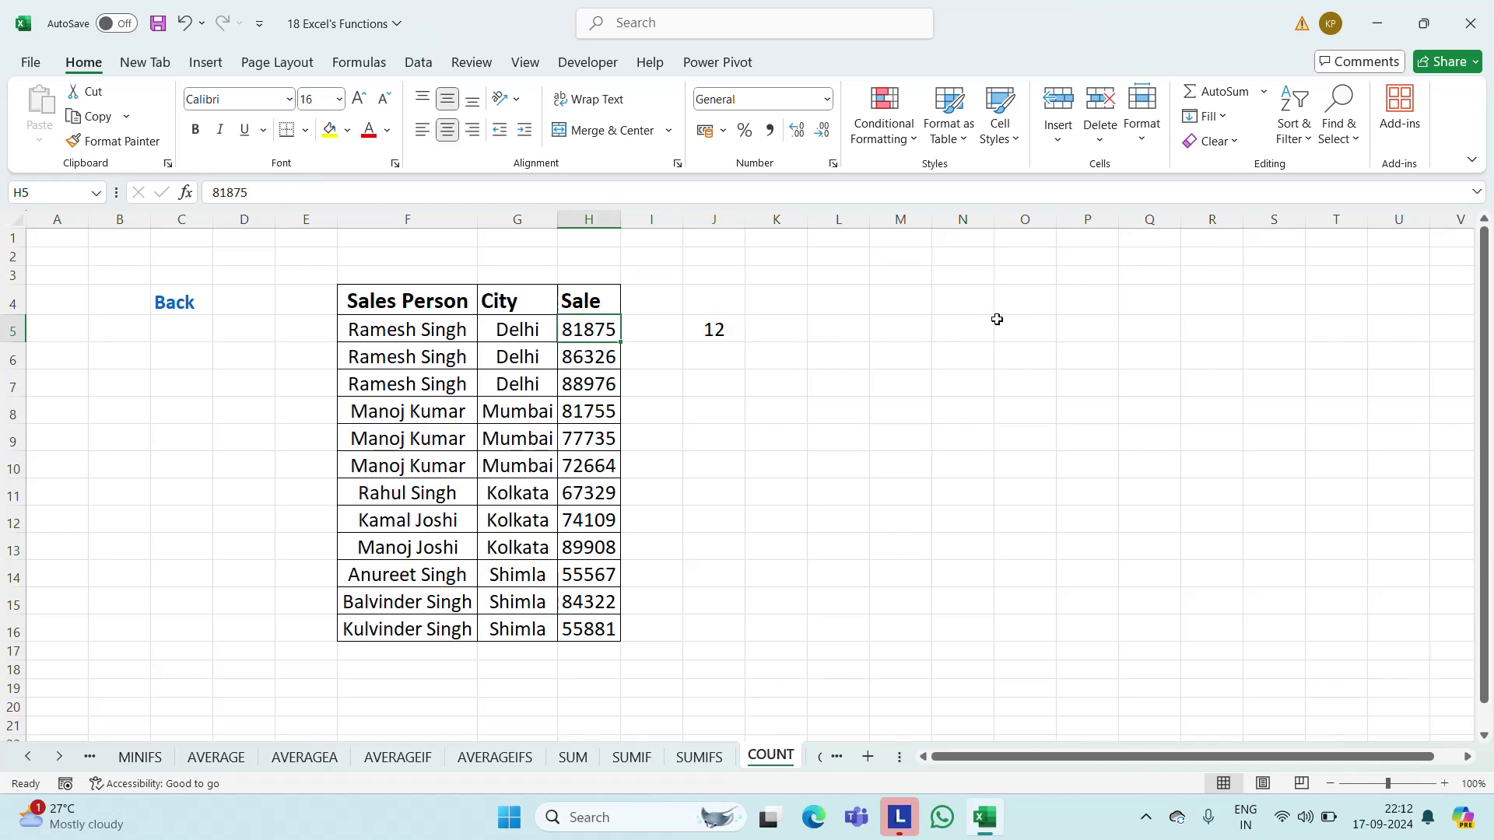
key(ctrl+shift+Down)
key(Right)
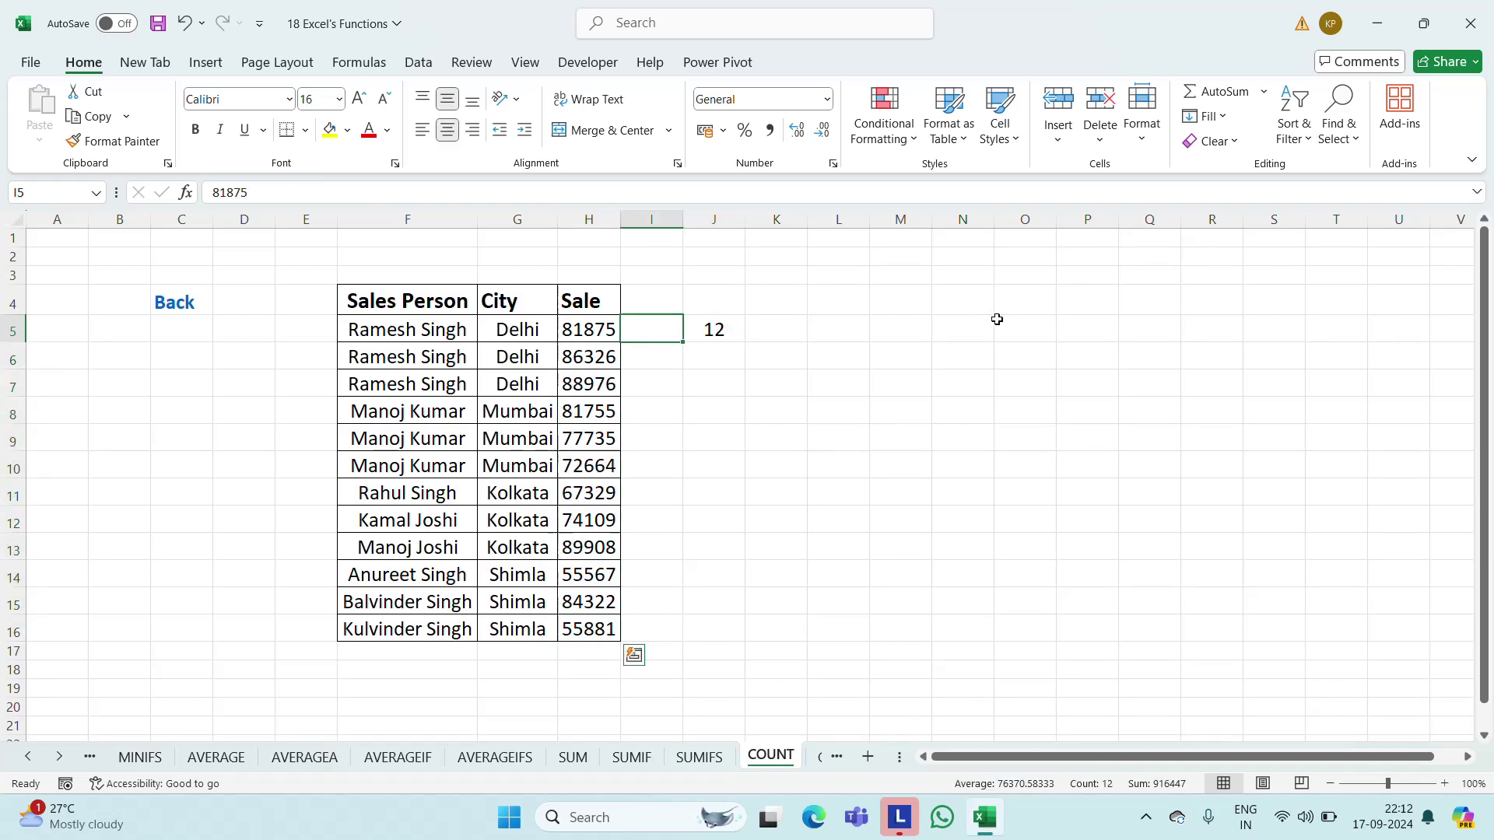
key(Left)
key(Left)
key(Right)
key(Right)
key(Right)
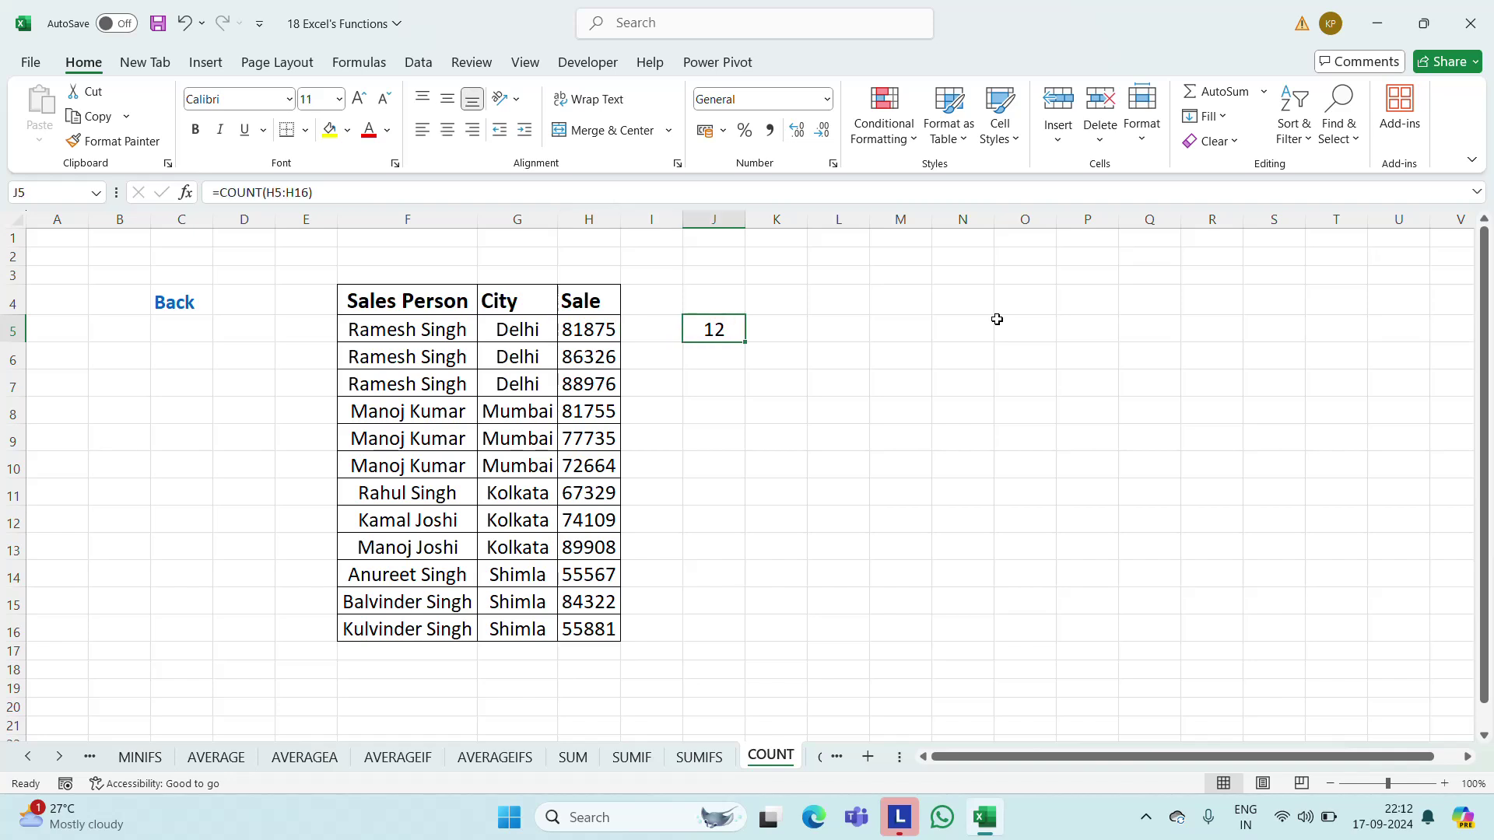
Try replacing the formula in J5 with =COUNT(F5:F16) on the Sales Person names, and clear the cell
key(Delete)
text(=cu)
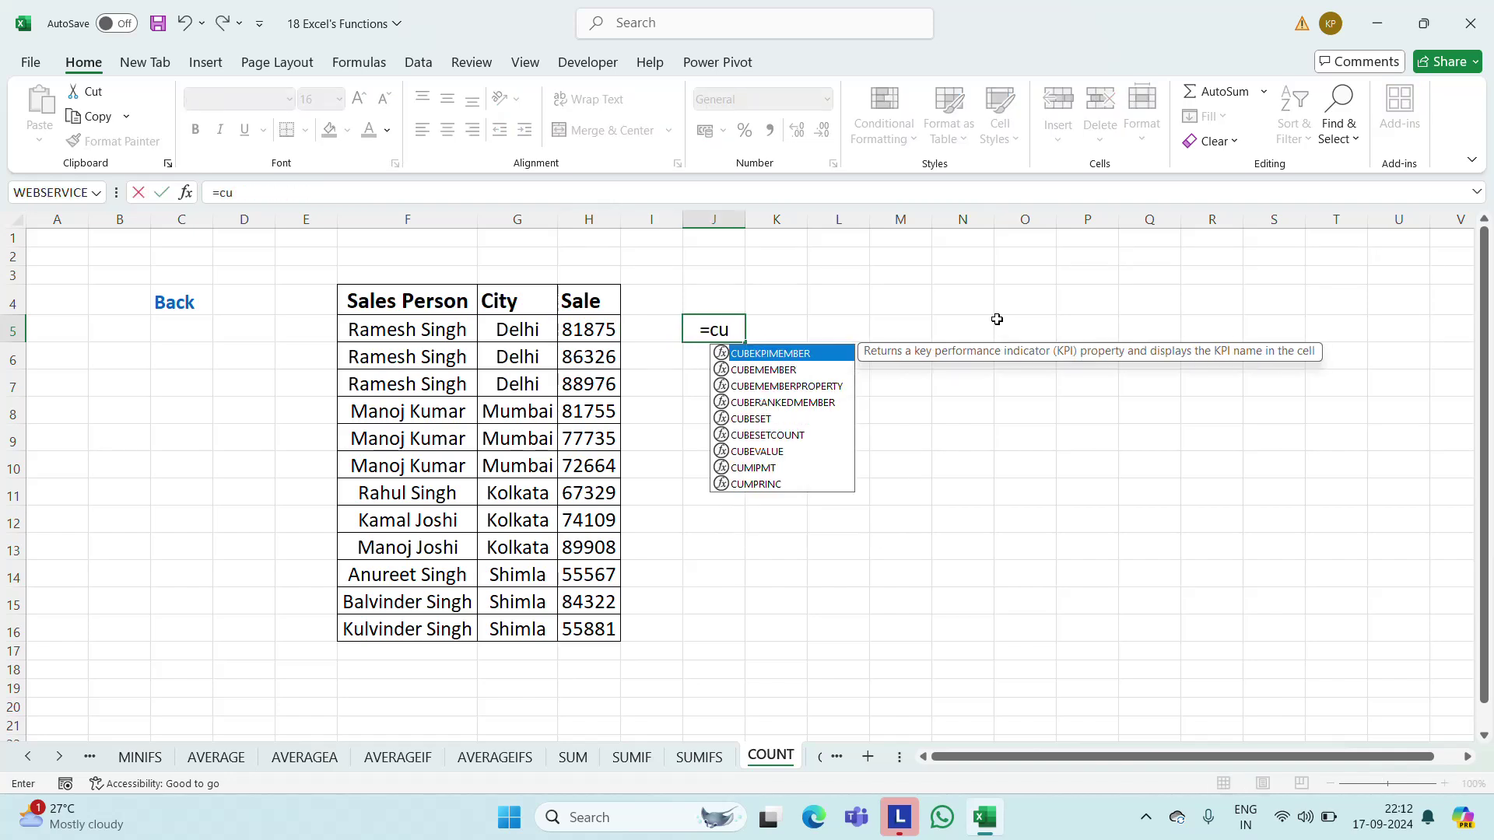
text(mm)
key(BackSpace)
key(BackSpace)
key(BackSpace)
text(oun)
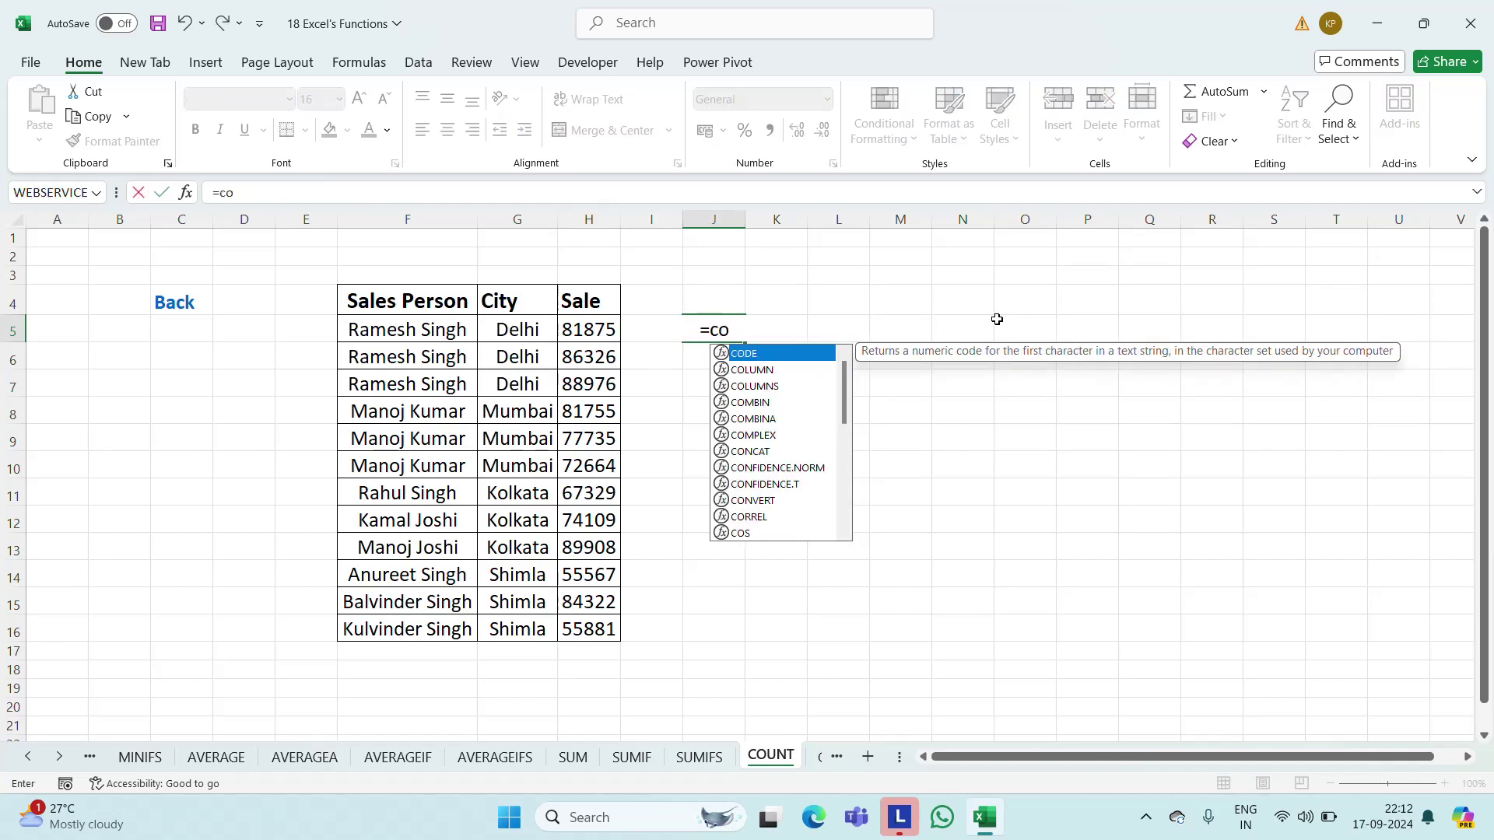
key(Tab)
key(Left)
key(Left)
key(Left)
key(Left)
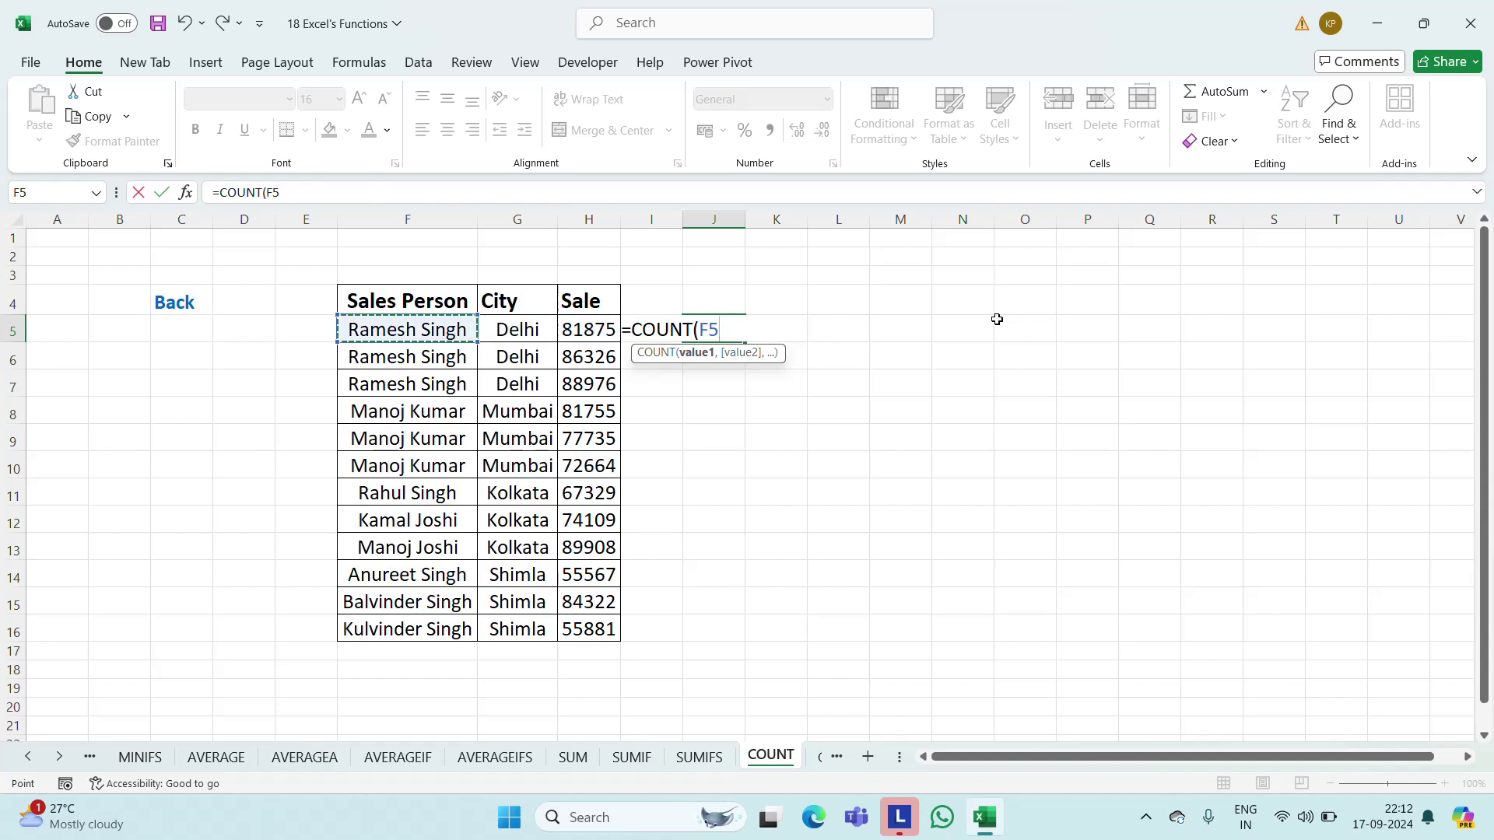
key(ctrl+shift+Down)
key(ctrl+Return)
key(F2)
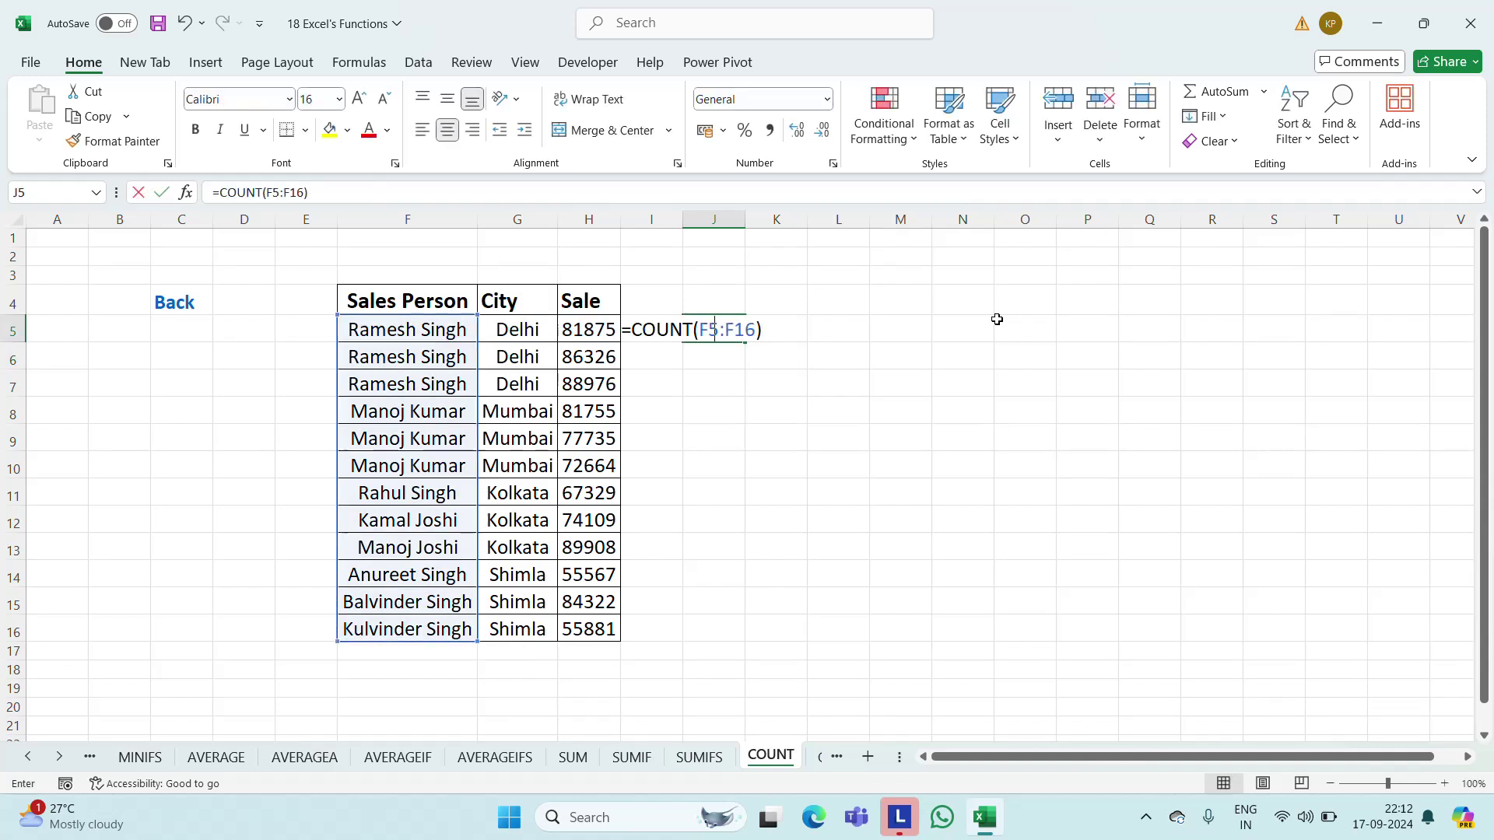
key(Escape)
key(Delete)
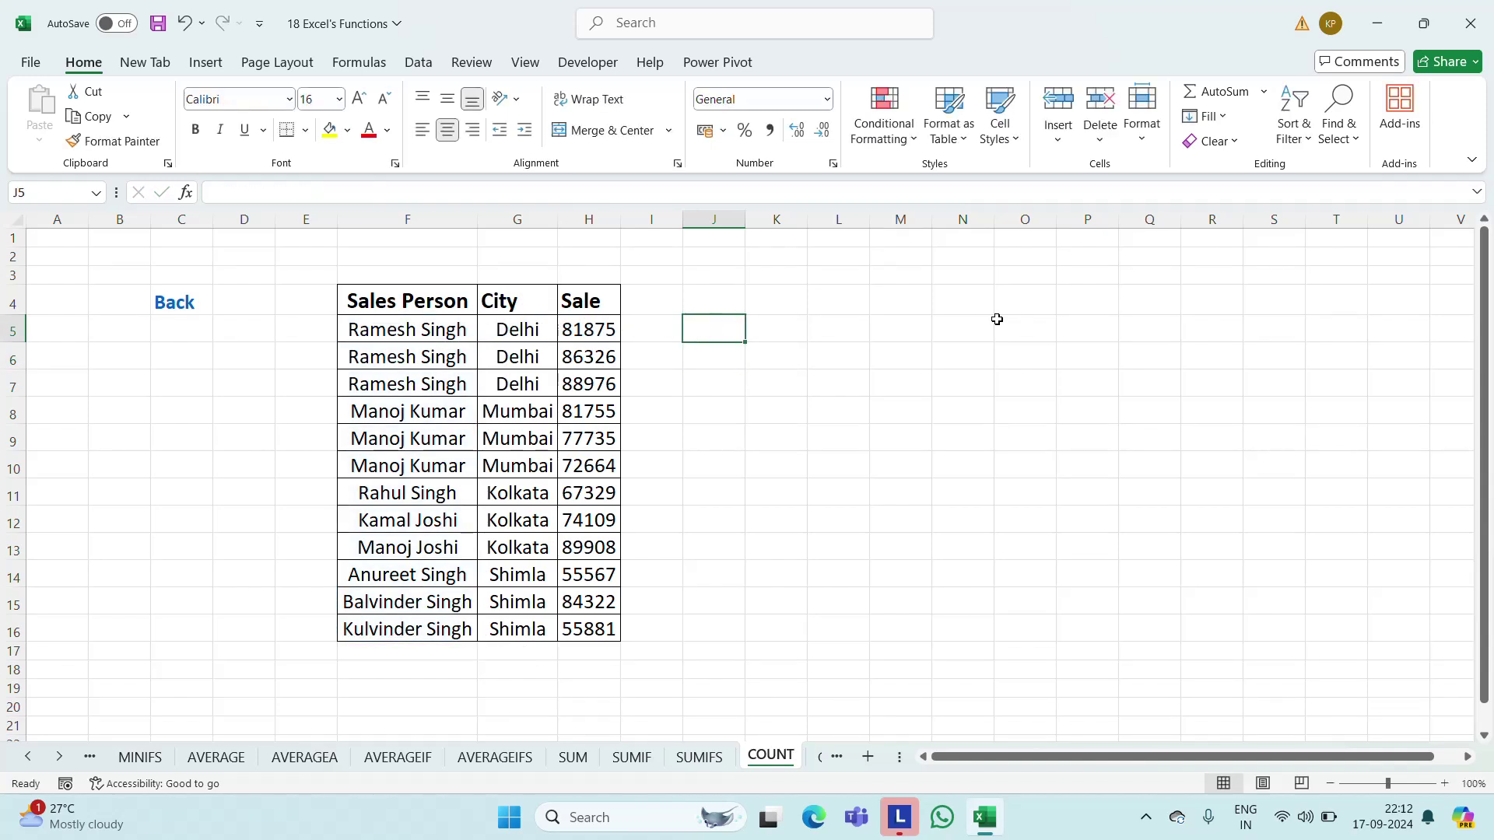
Enter =COUNT(H5:H16) in J5 again to count the numeric sales entries
text(c)
key(Escape)
text(=count)
key(Escape)
text(=coun)
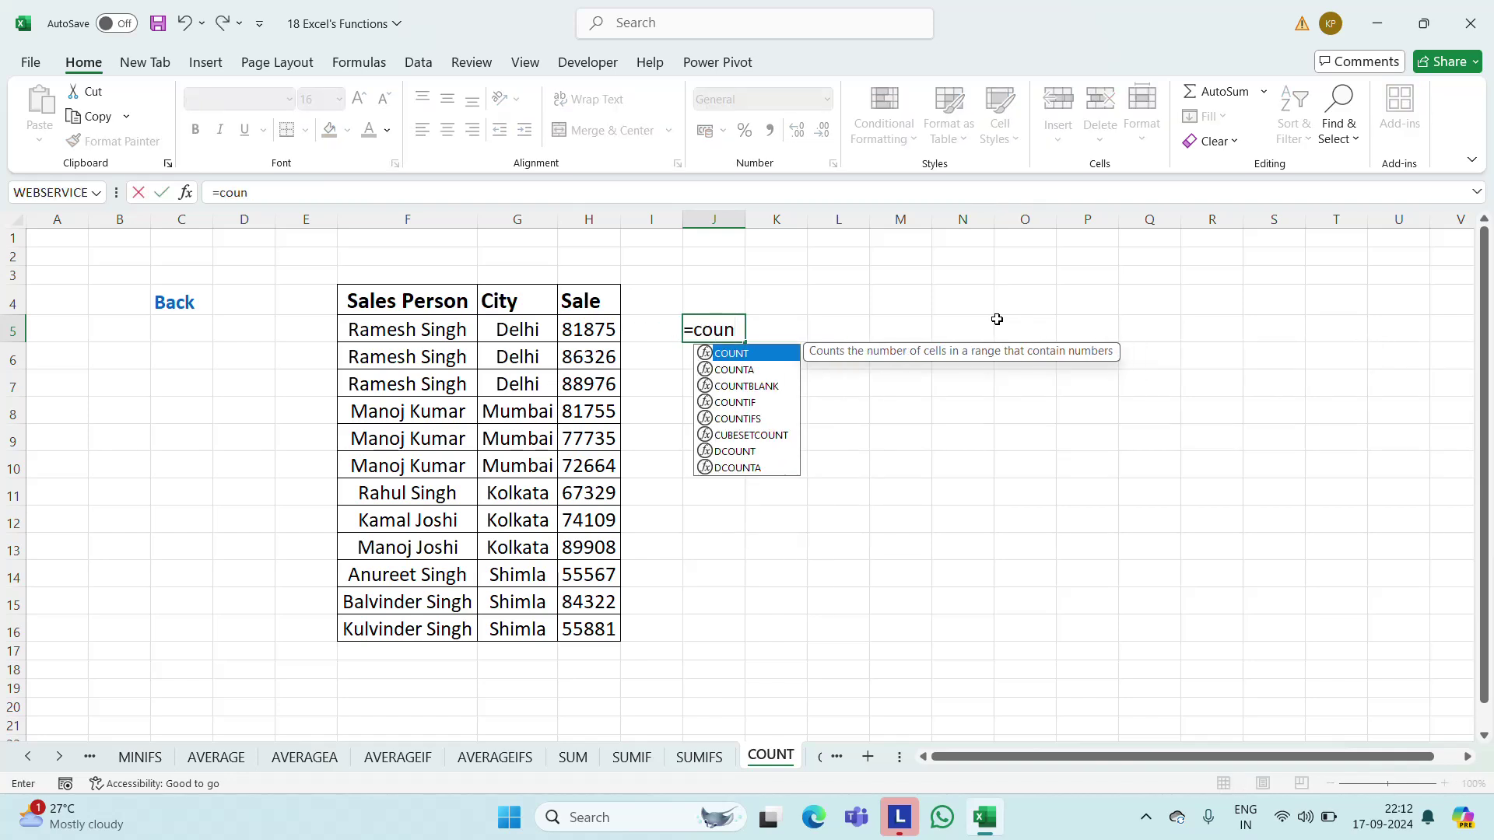
key(Tab)
key(Left)
key(Left)
key(ctrl+shift+Down)
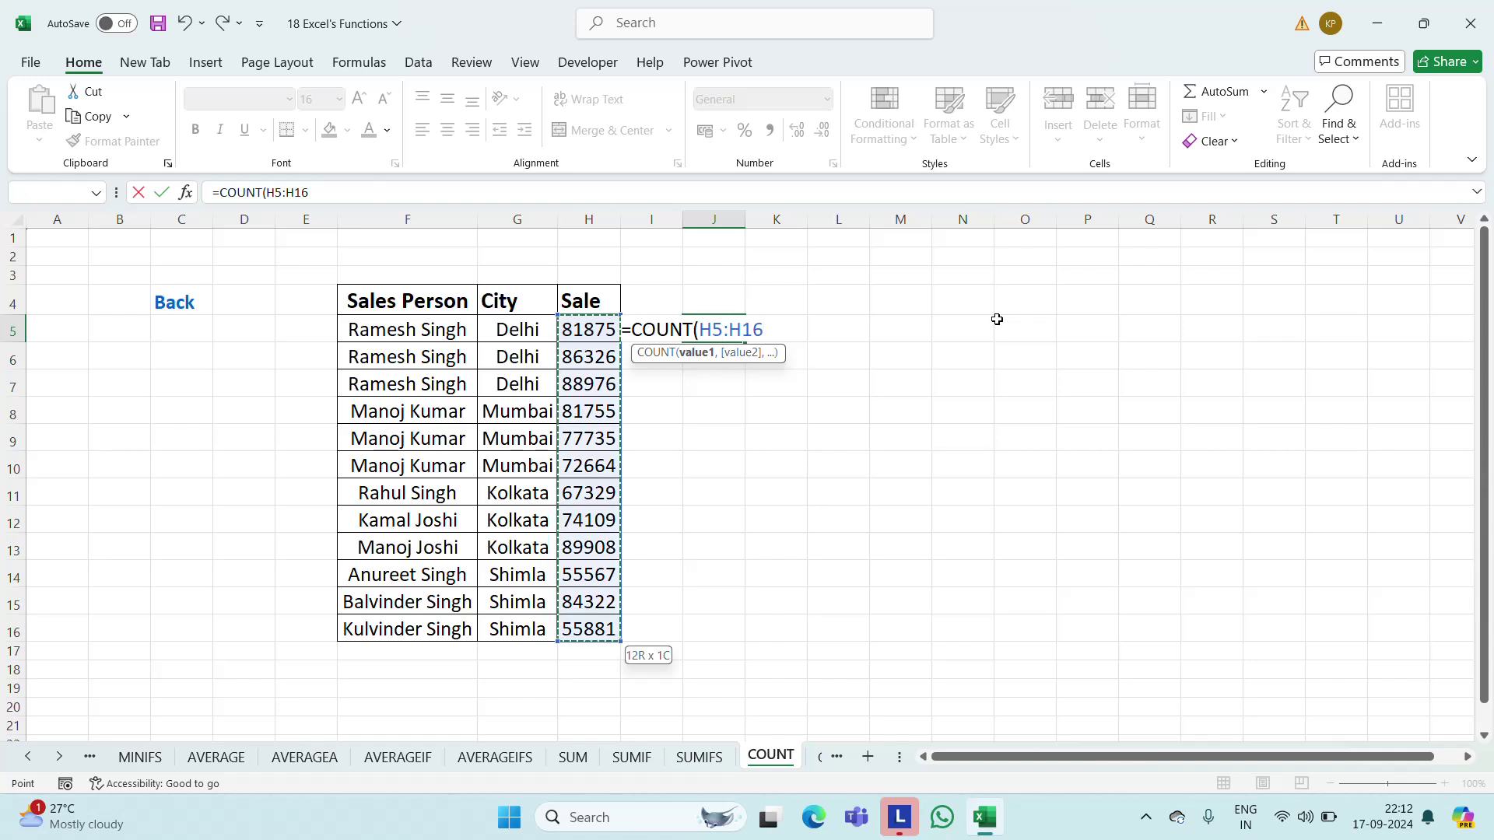
key(ctrl+Return)
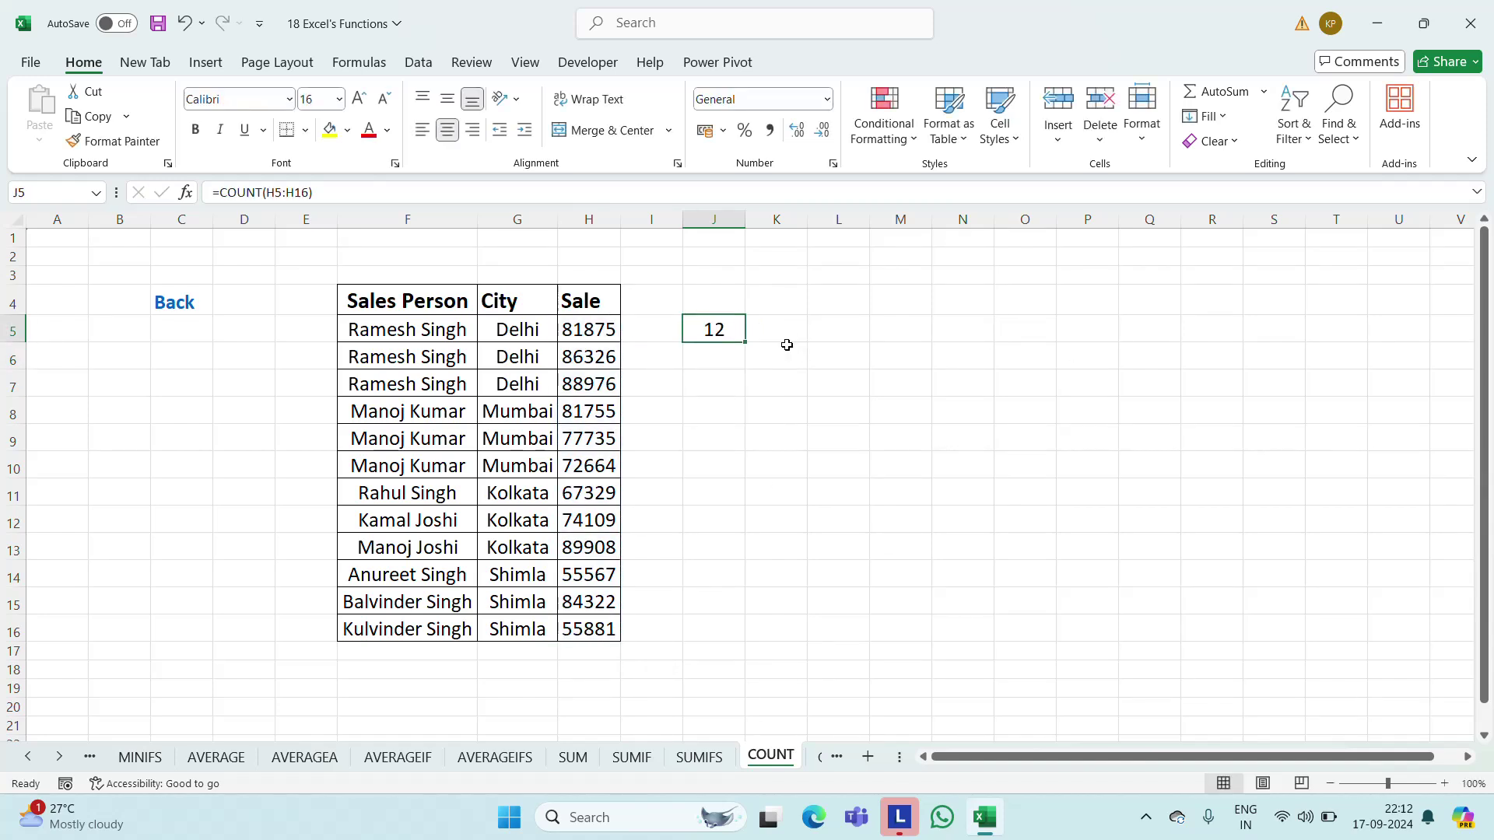
Select the sales in H5:H16 to check their count against J5, and deselect them by moving to I5
click(599, 336)
key(ctrl+shift+Down)
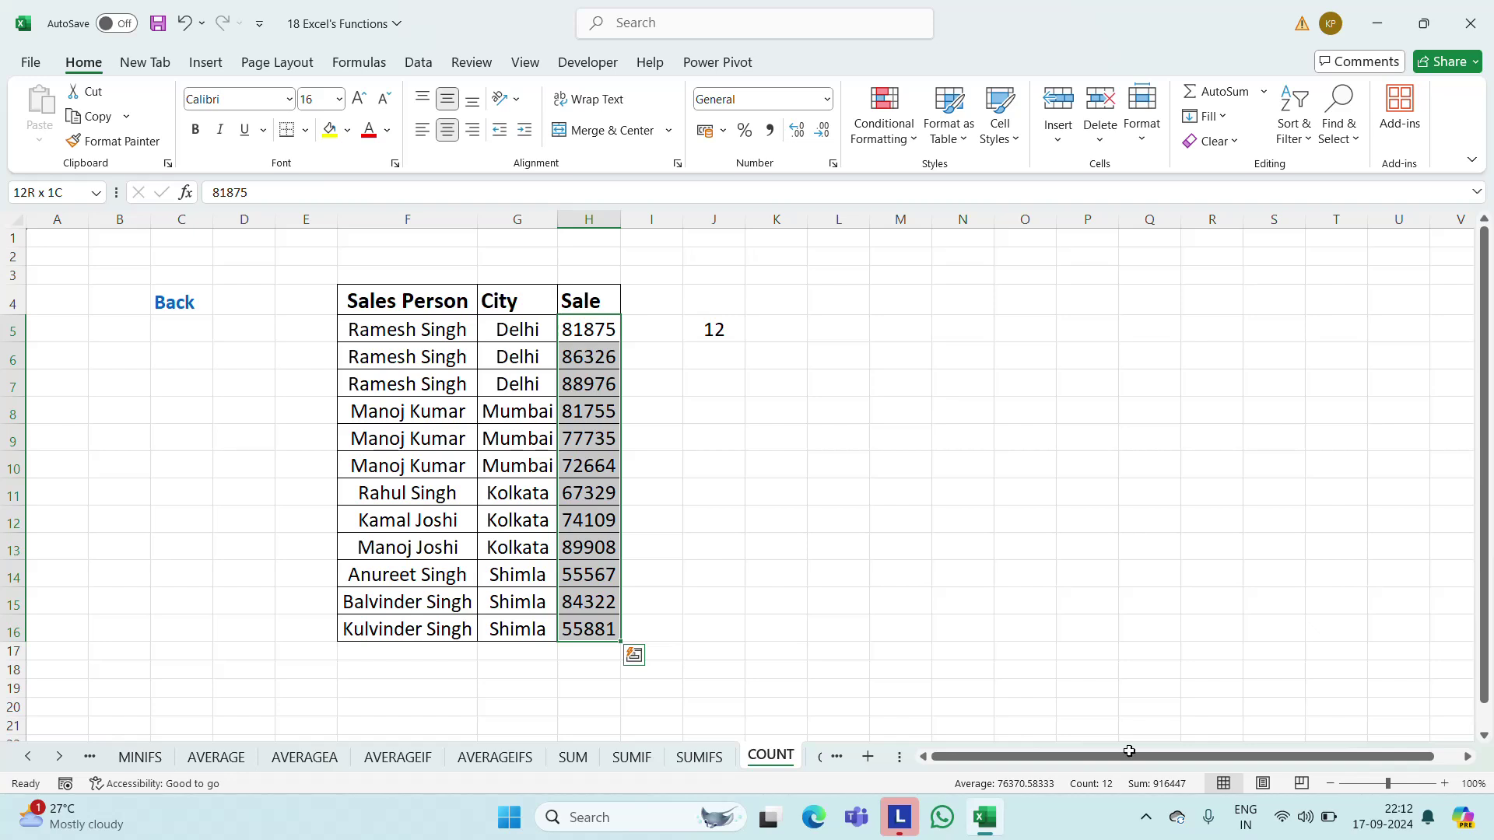
click(677, 328)
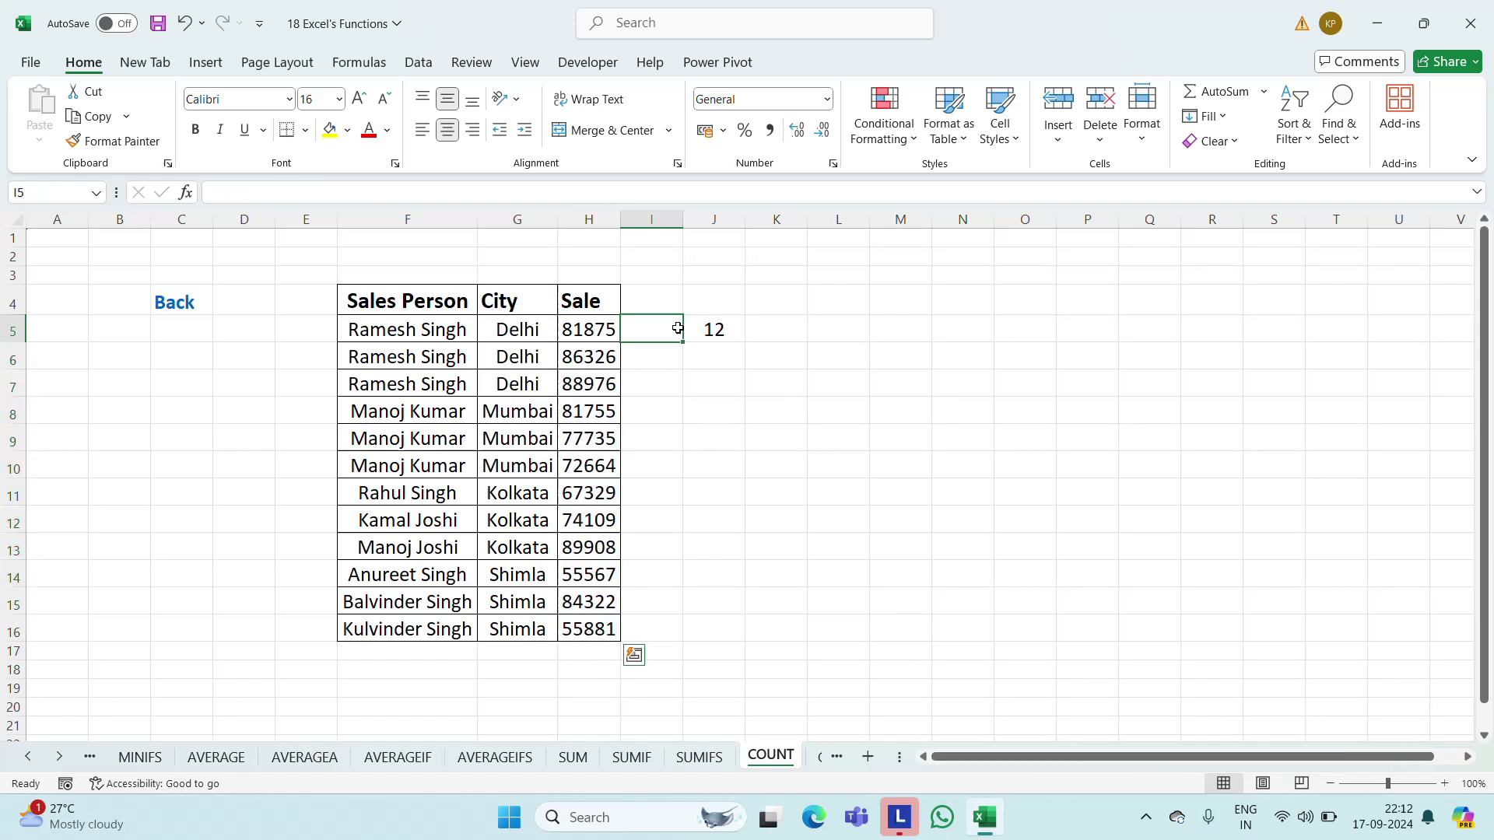
Switch to the COUNTA sheet and set the font size of cell K5 to 16
click(825, 753)
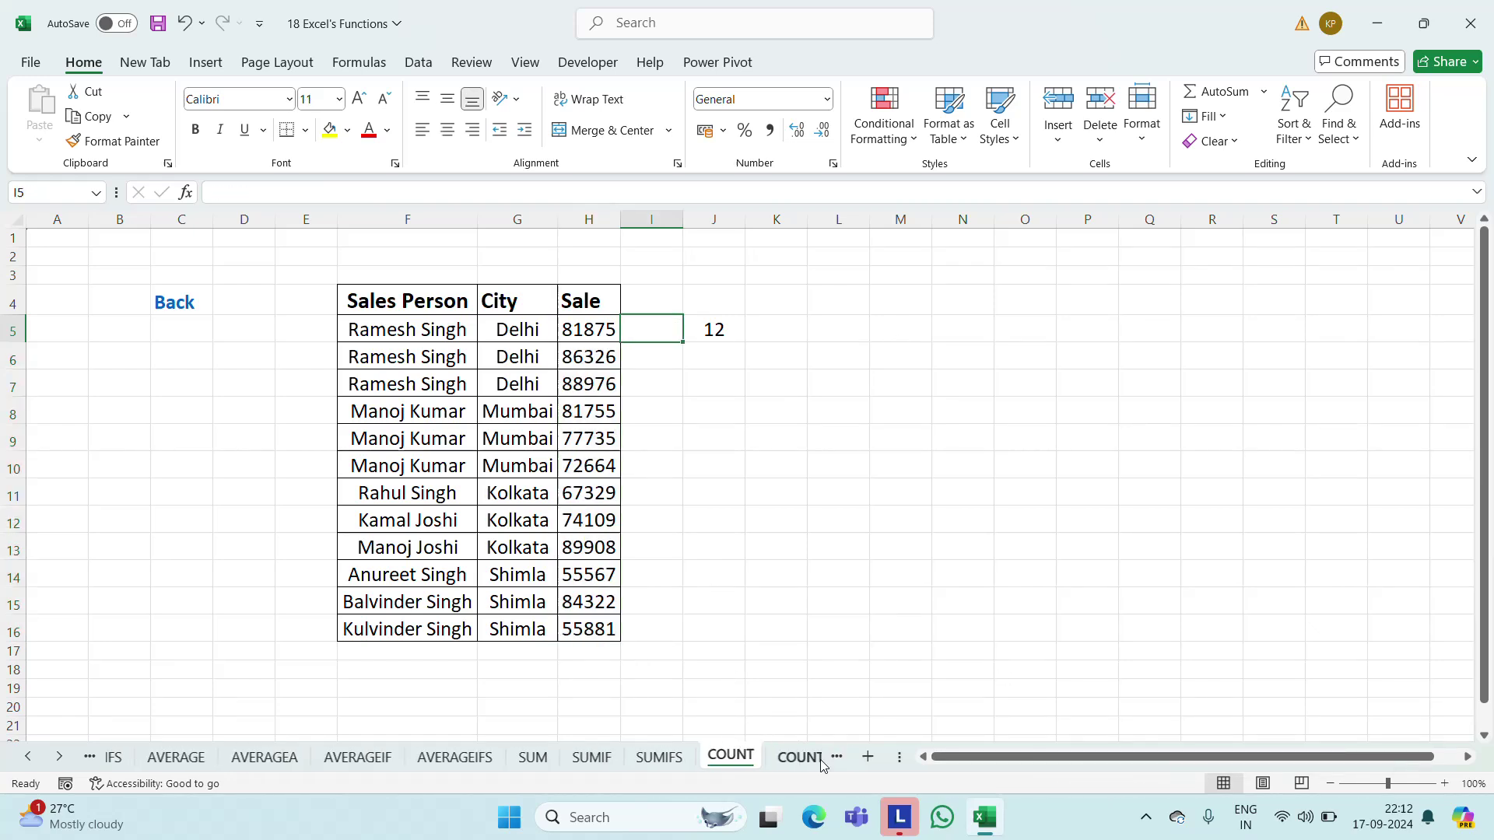
click(779, 329)
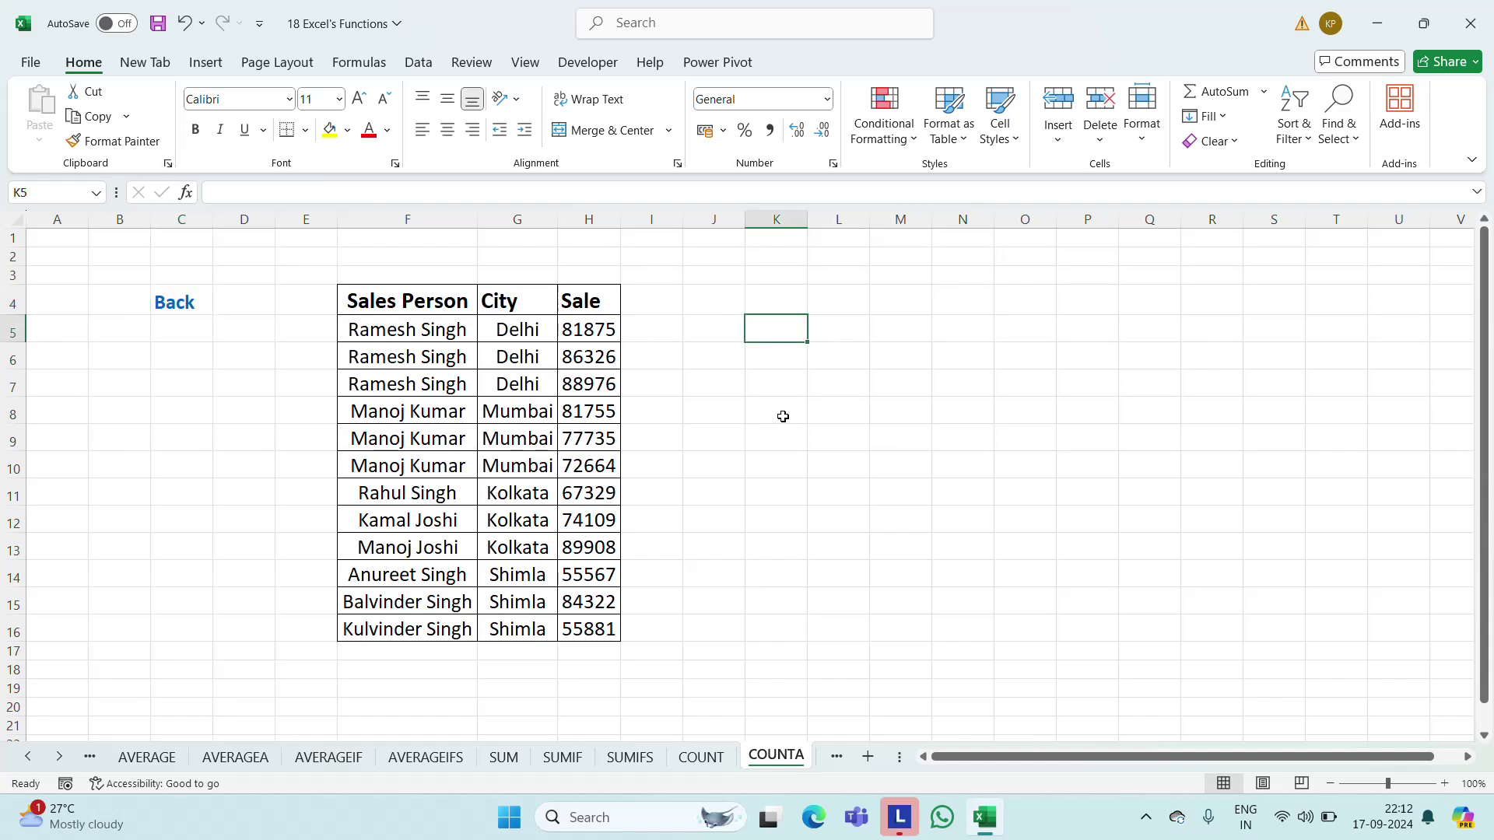
key(shift+Down)
key(shift+Down)
key(shift+Up)
key(shift+Up)
text(16)
key(Return)
Enter =COUNTA(H5:H16) in K5 to count the sales entries, and reselect the cell
text(=COUNTA()
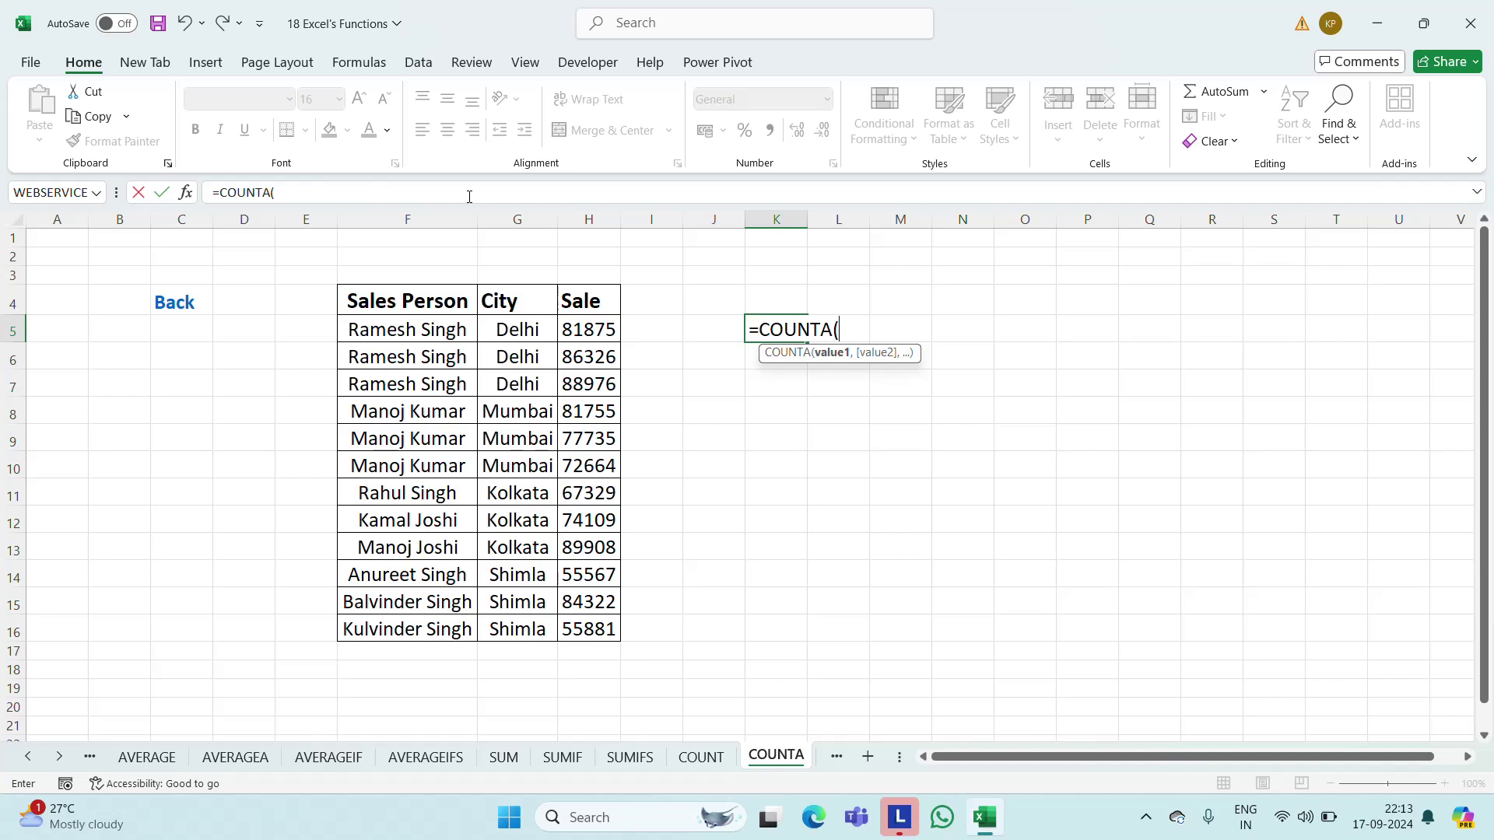
key(Left)
key(Left)
key(Left)
key(ctrl+shift+Down)
key(Return)
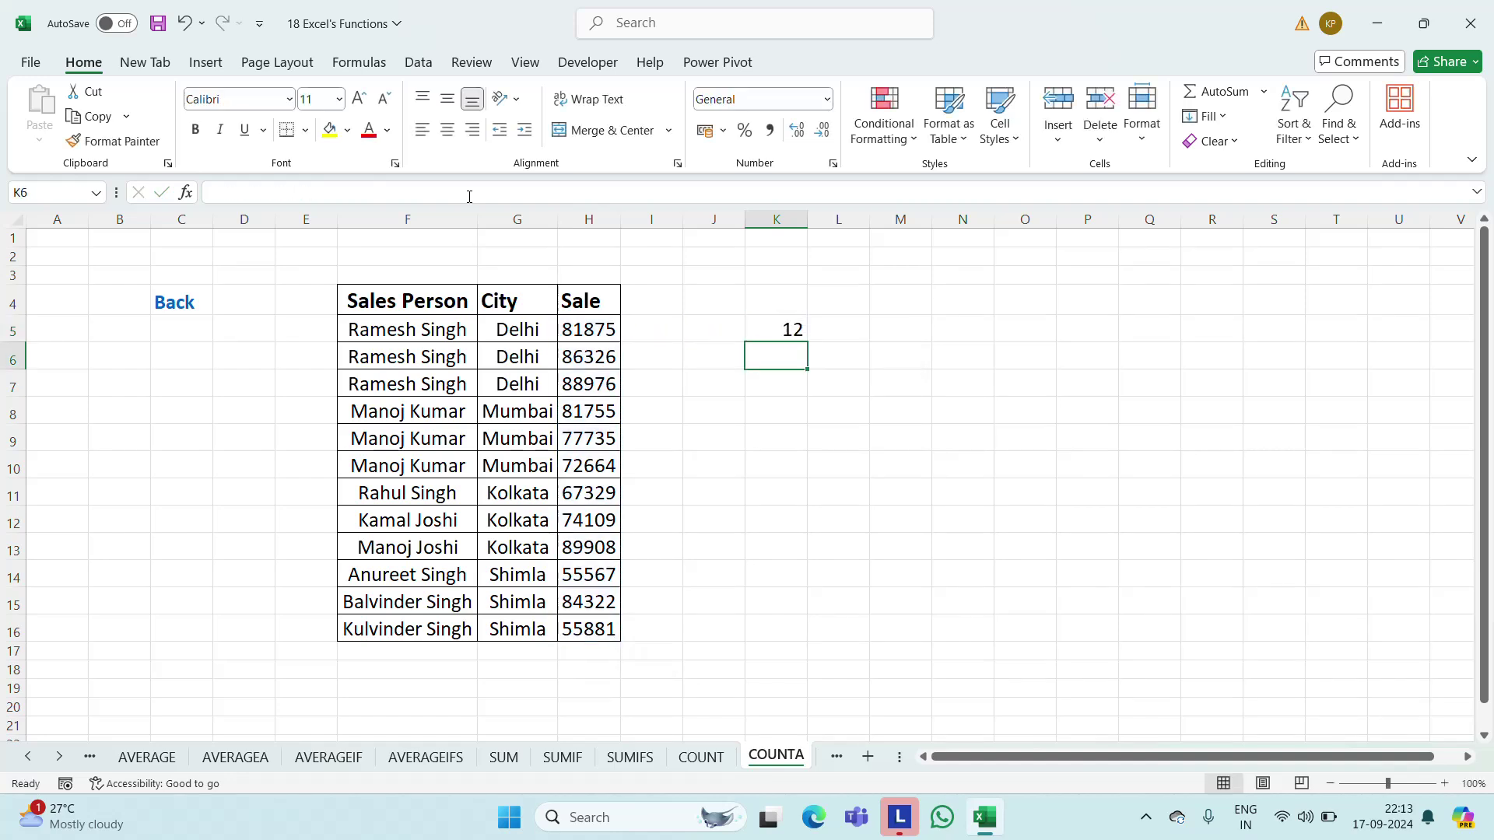
key(Up)
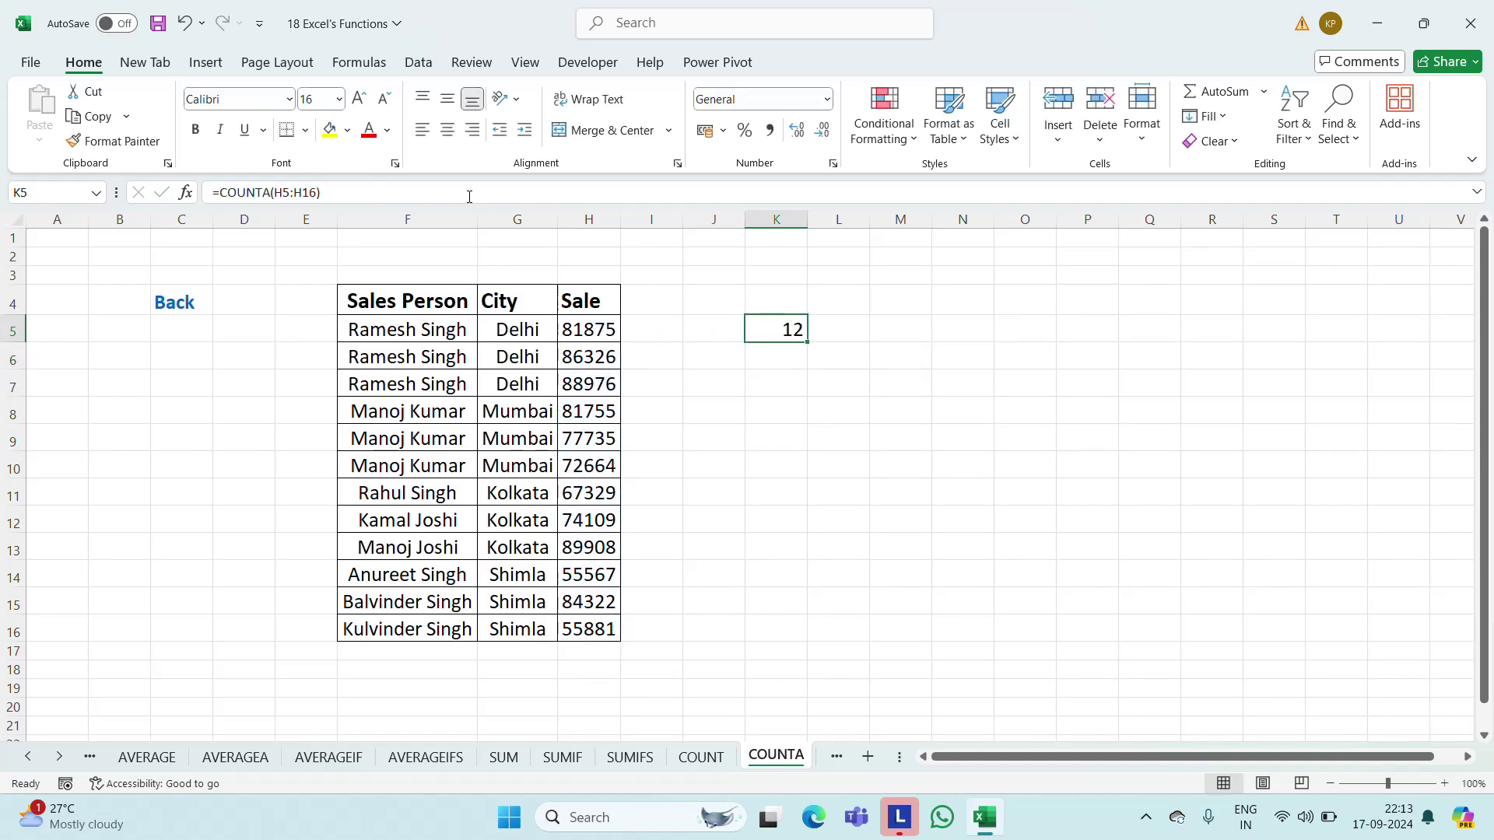
Replace the formula in K5 with =COUNTA(F5:F16) to count the Sales Person names
key(Delete)
text(=COUNTA()
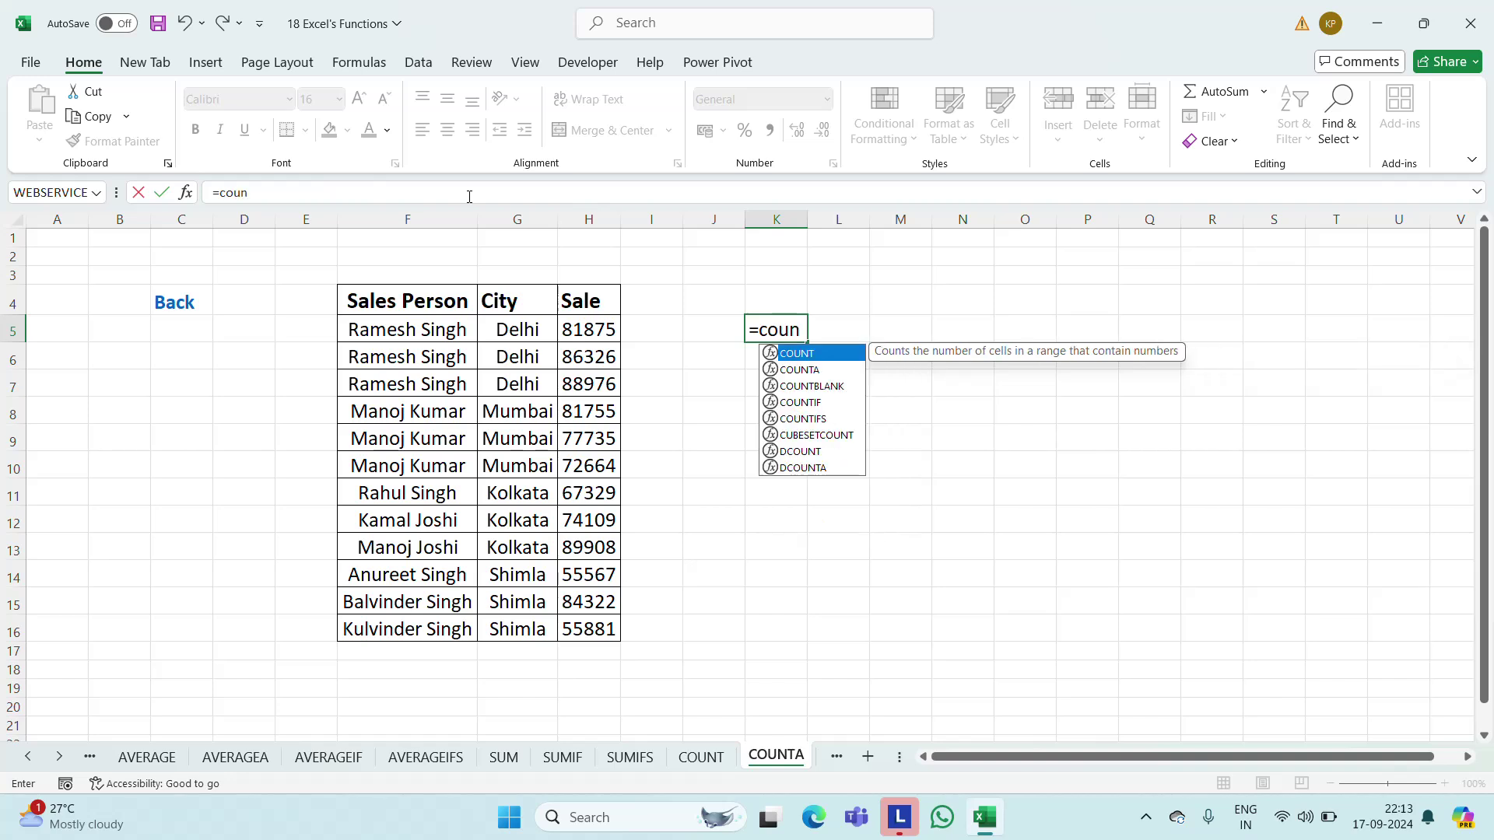
key(Left)
key(Left)
key(Left)
key(Left)
key(Left)
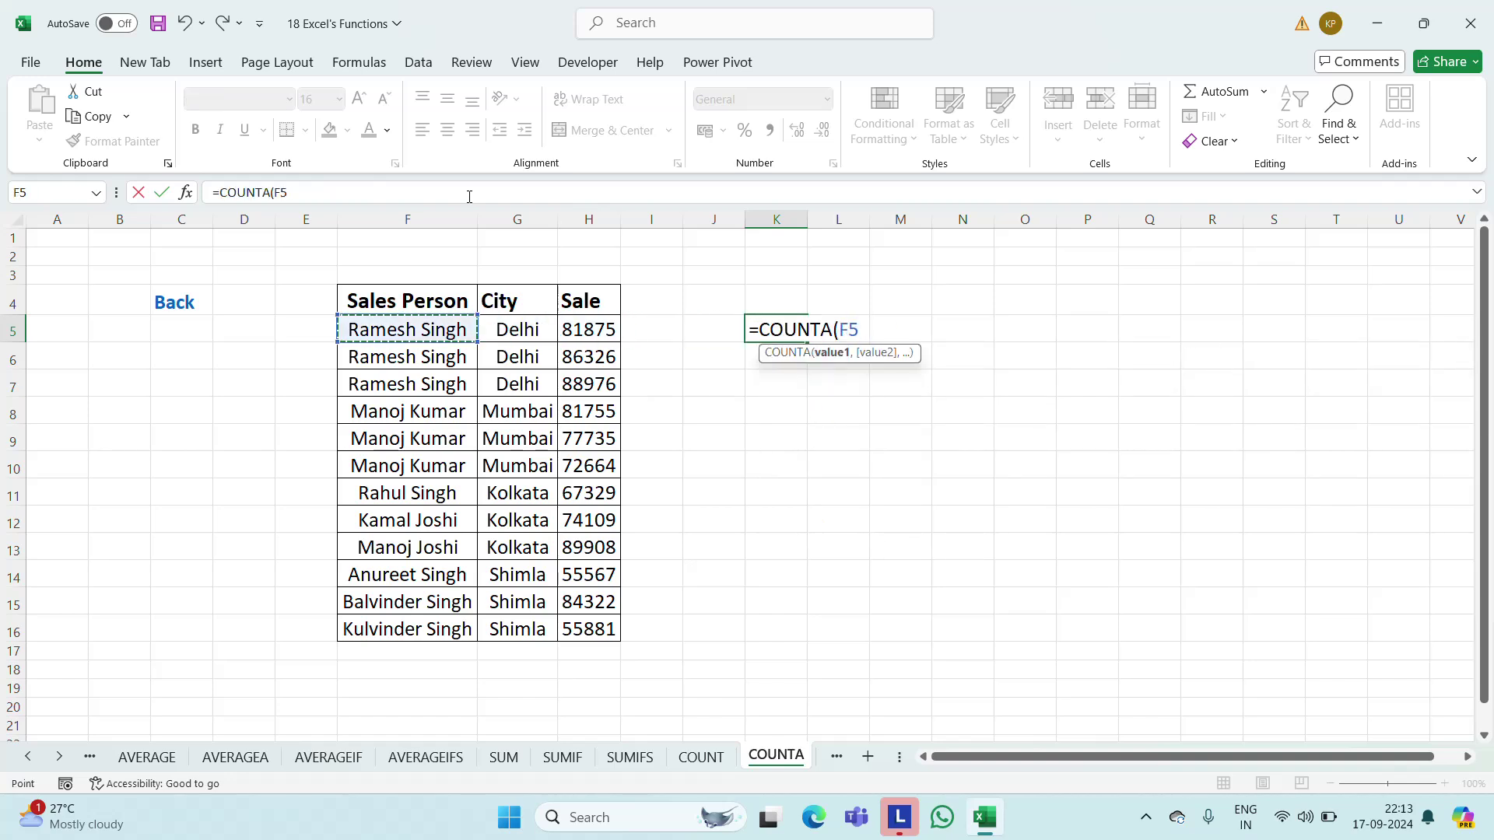
key(ctrl+shift+Down)
key(ctrl+Return)
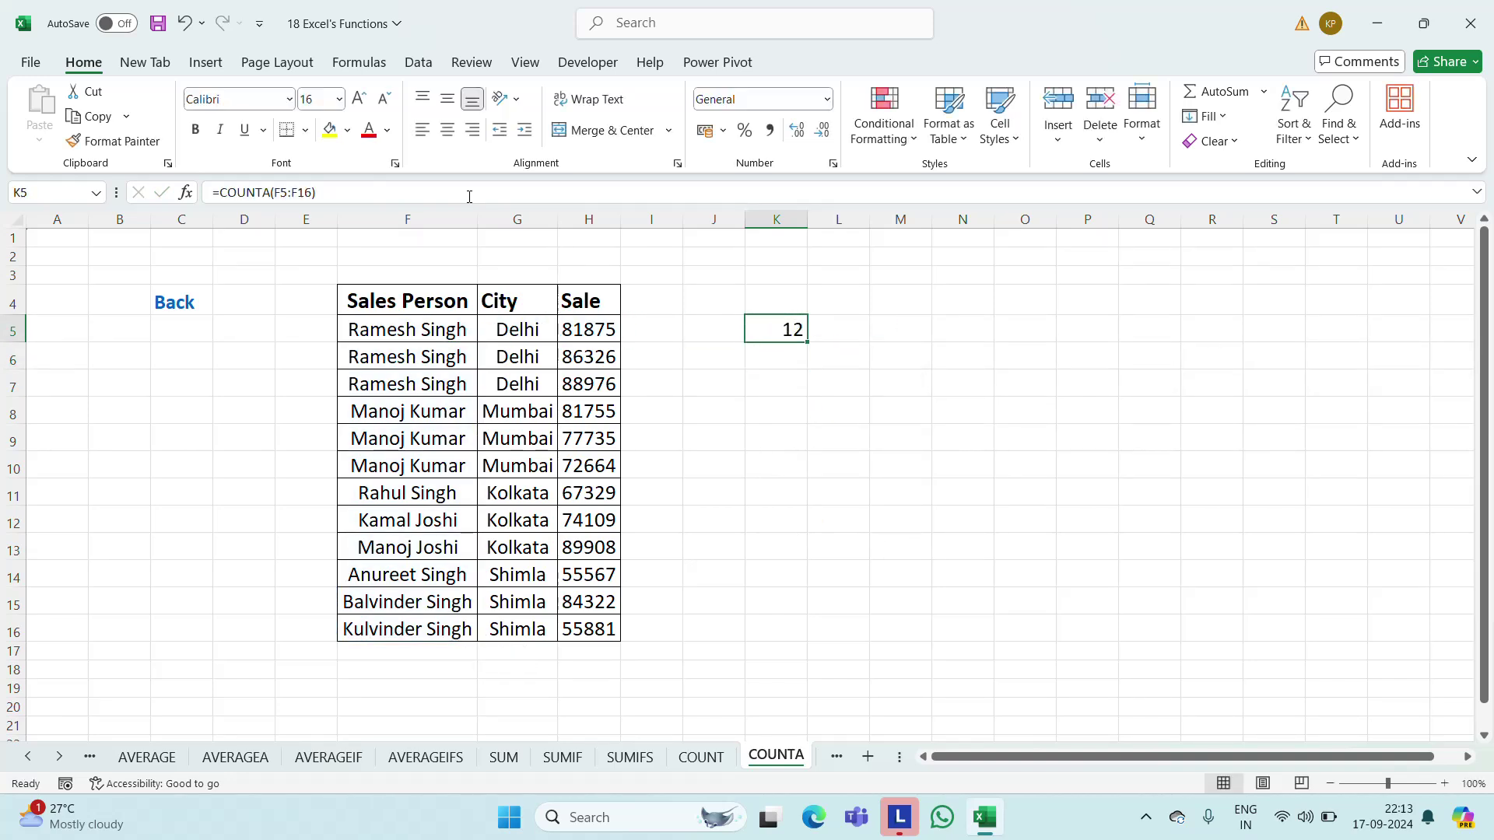
Compare the COUNT sheet with the COUNTA sheet, and review the Sales Person column and the COUNTA formula in K5
click(701, 757)
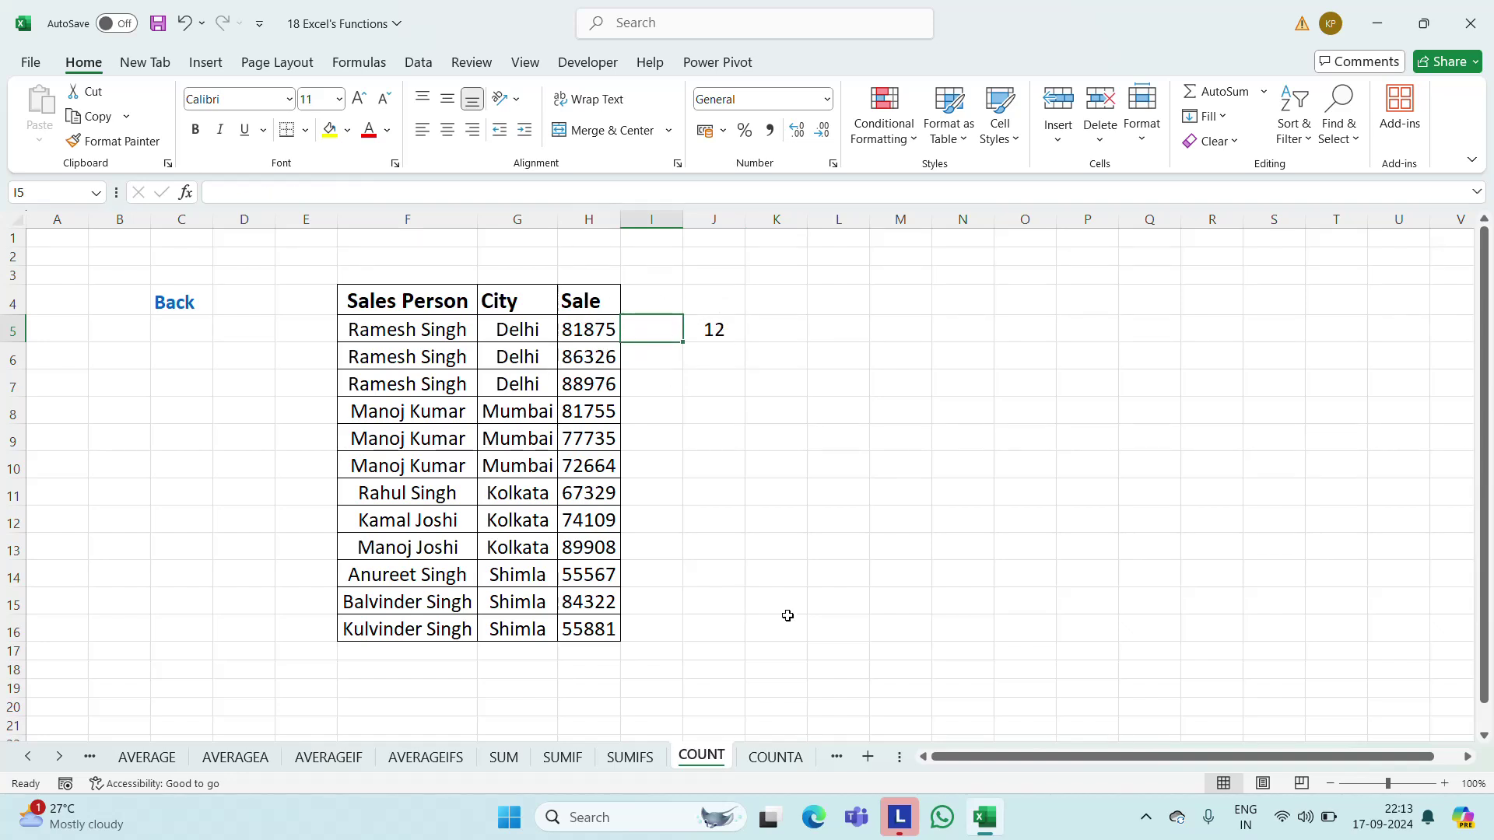
click(776, 757)
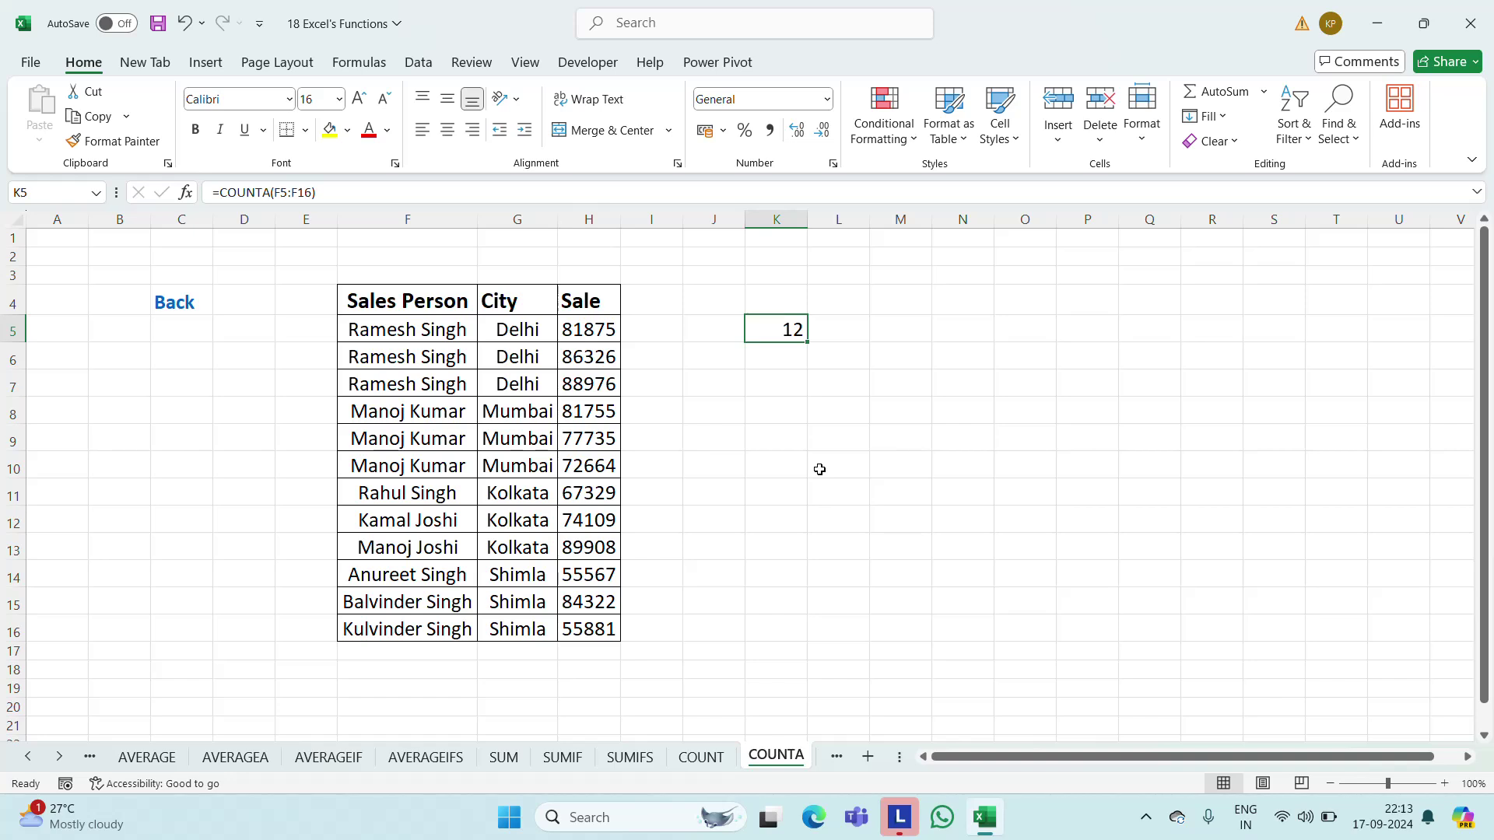
key(Left)
key(Left)
key(Left)
key(Left)
key(Left)
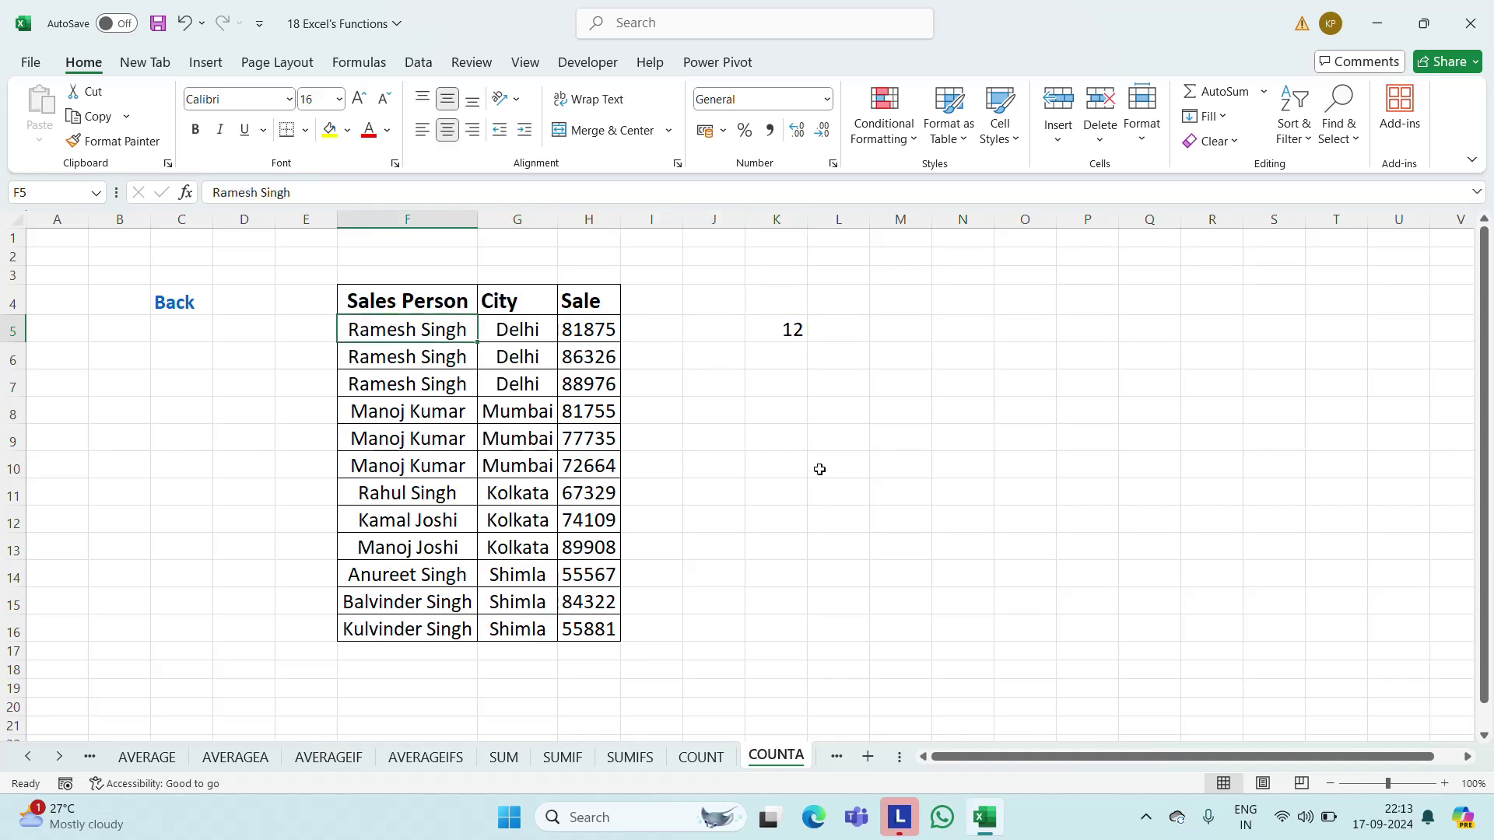
key(Right)
key(Right)
key(Right)
key(Right)
key(Right)
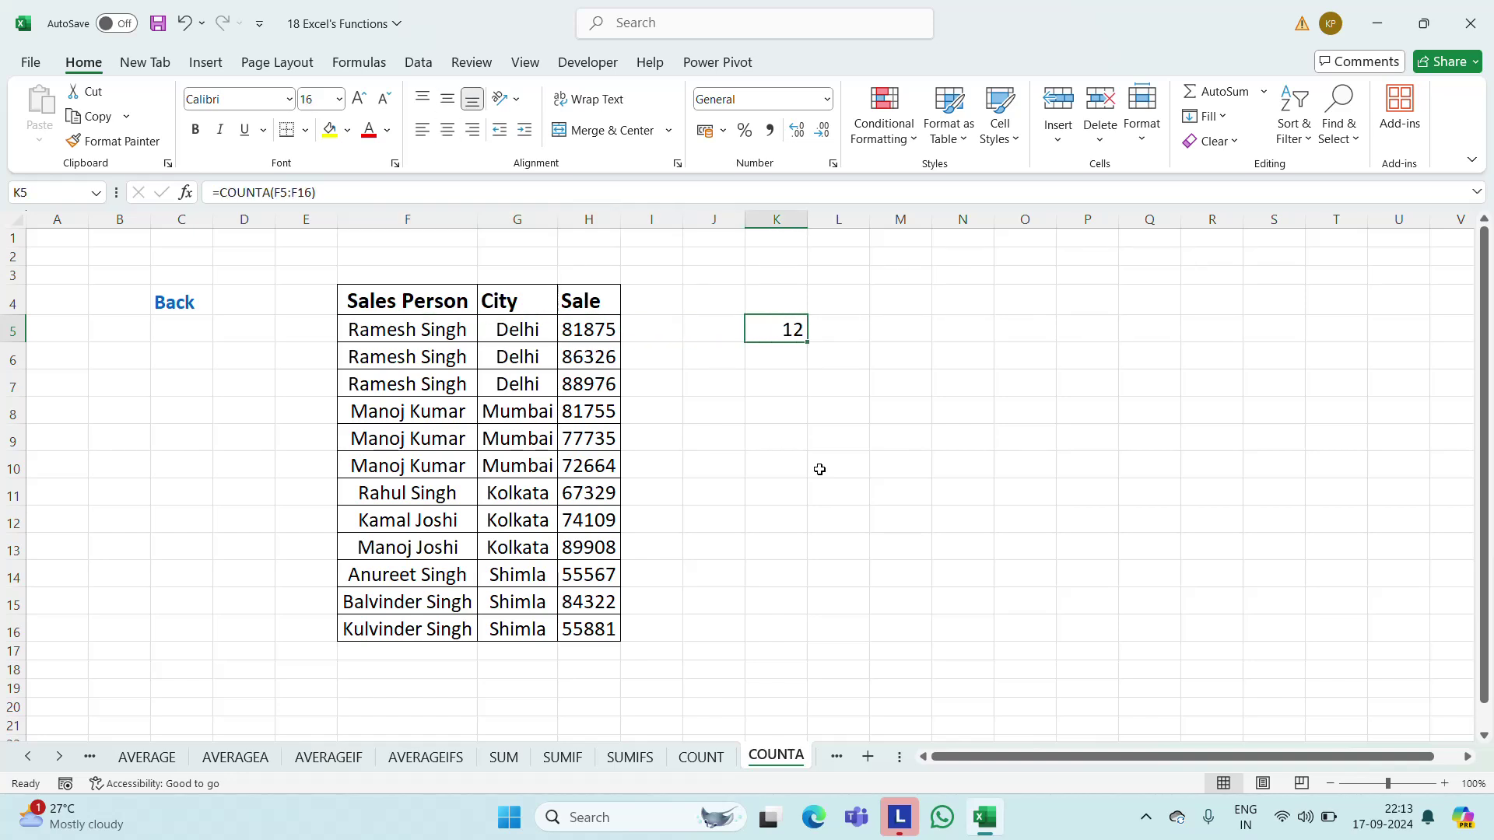
key(F2)
key(ctrl+Return)
text(=coun)
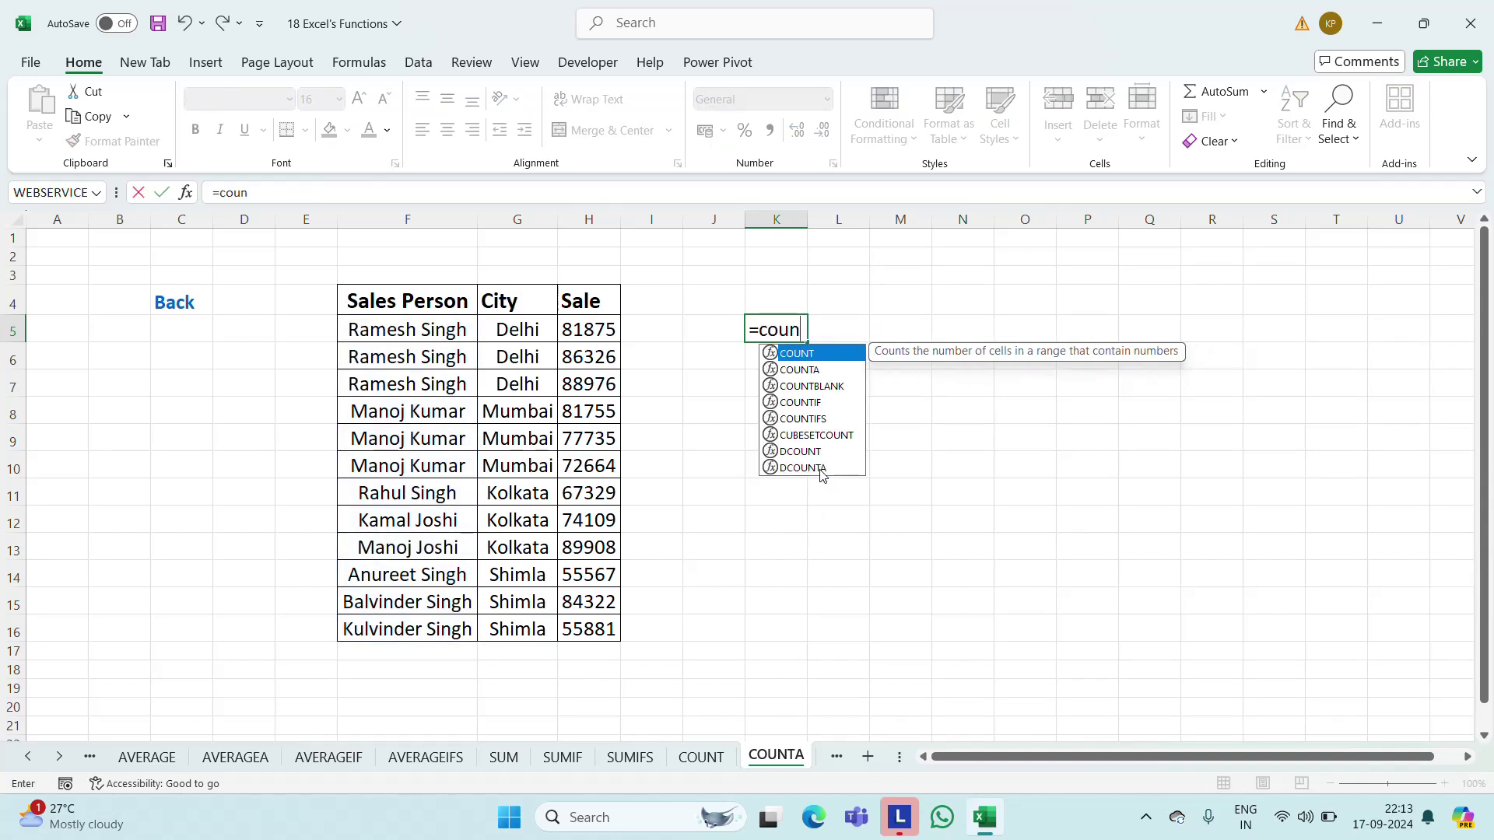
key(Down)
key(Down)
key(Down)
key(Up)
key(Up)
key(Tab)
key(Left)
key(Left)
key(Left)
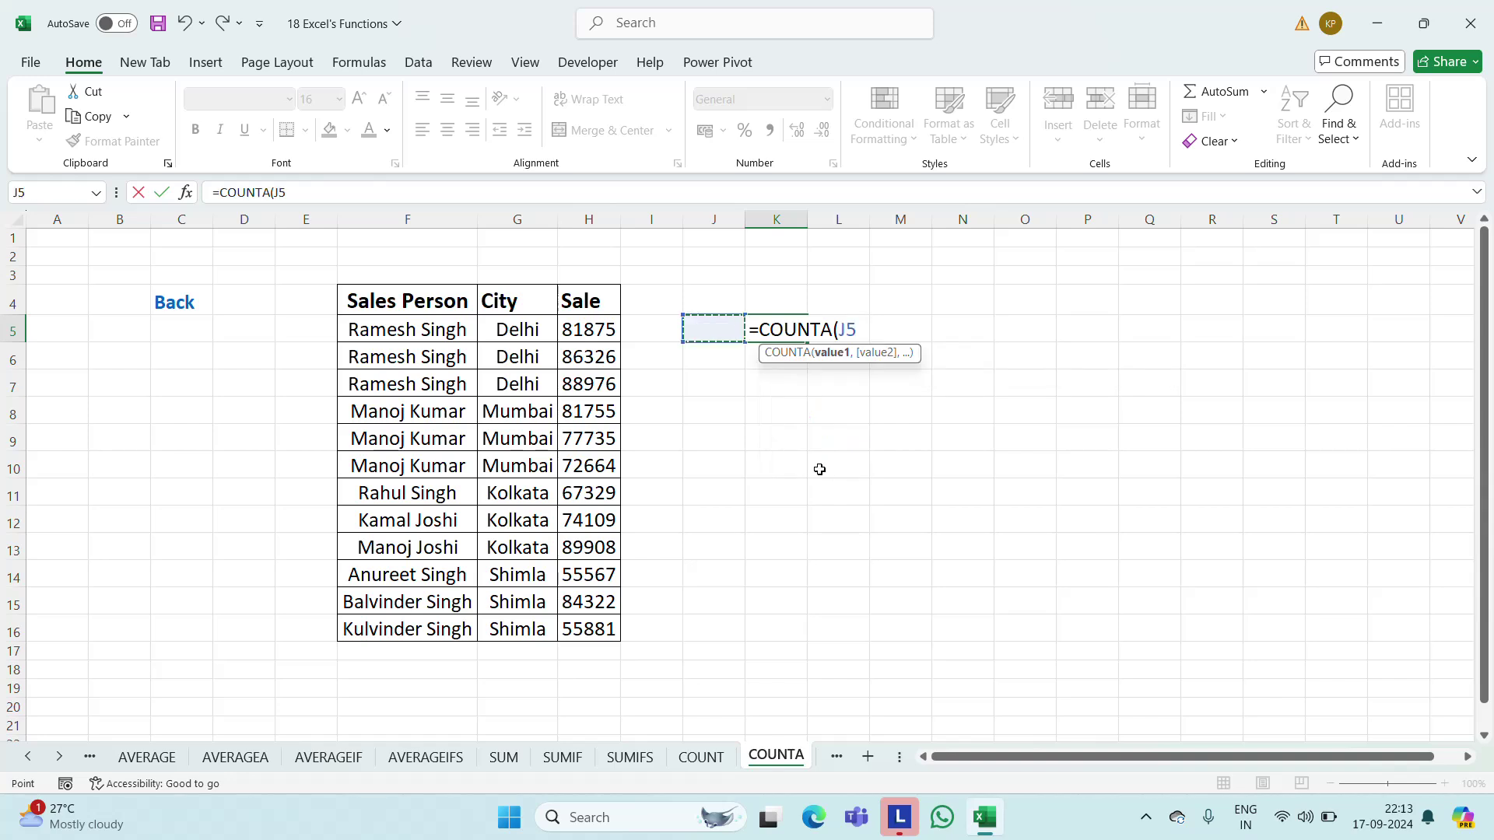
key(ctrl+shift+Down)
key(Escape)
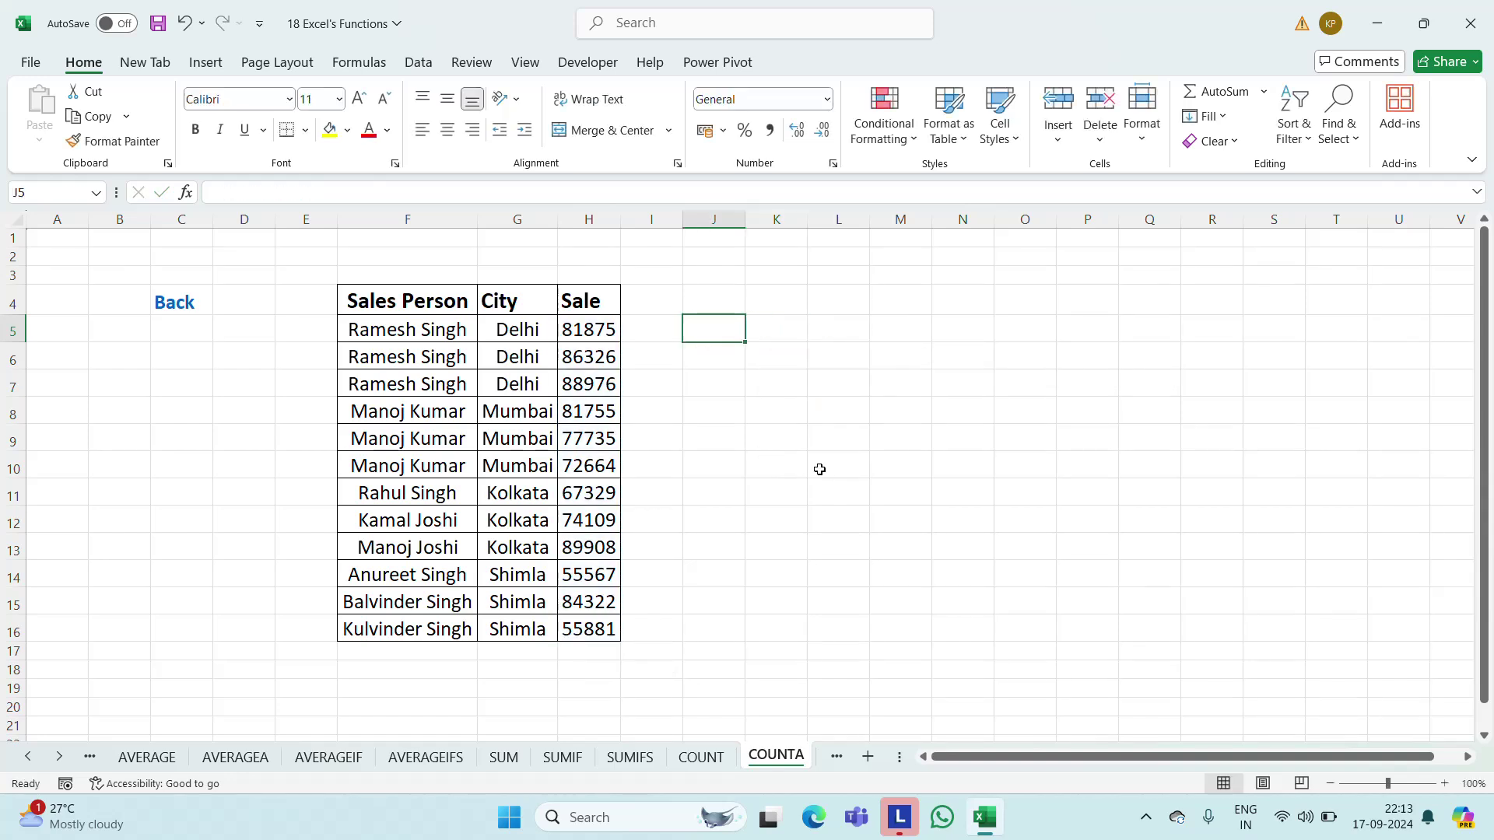
Count all table entries with =COUNTA(F5:H16) in K5, and clear the cell
text(=coun)
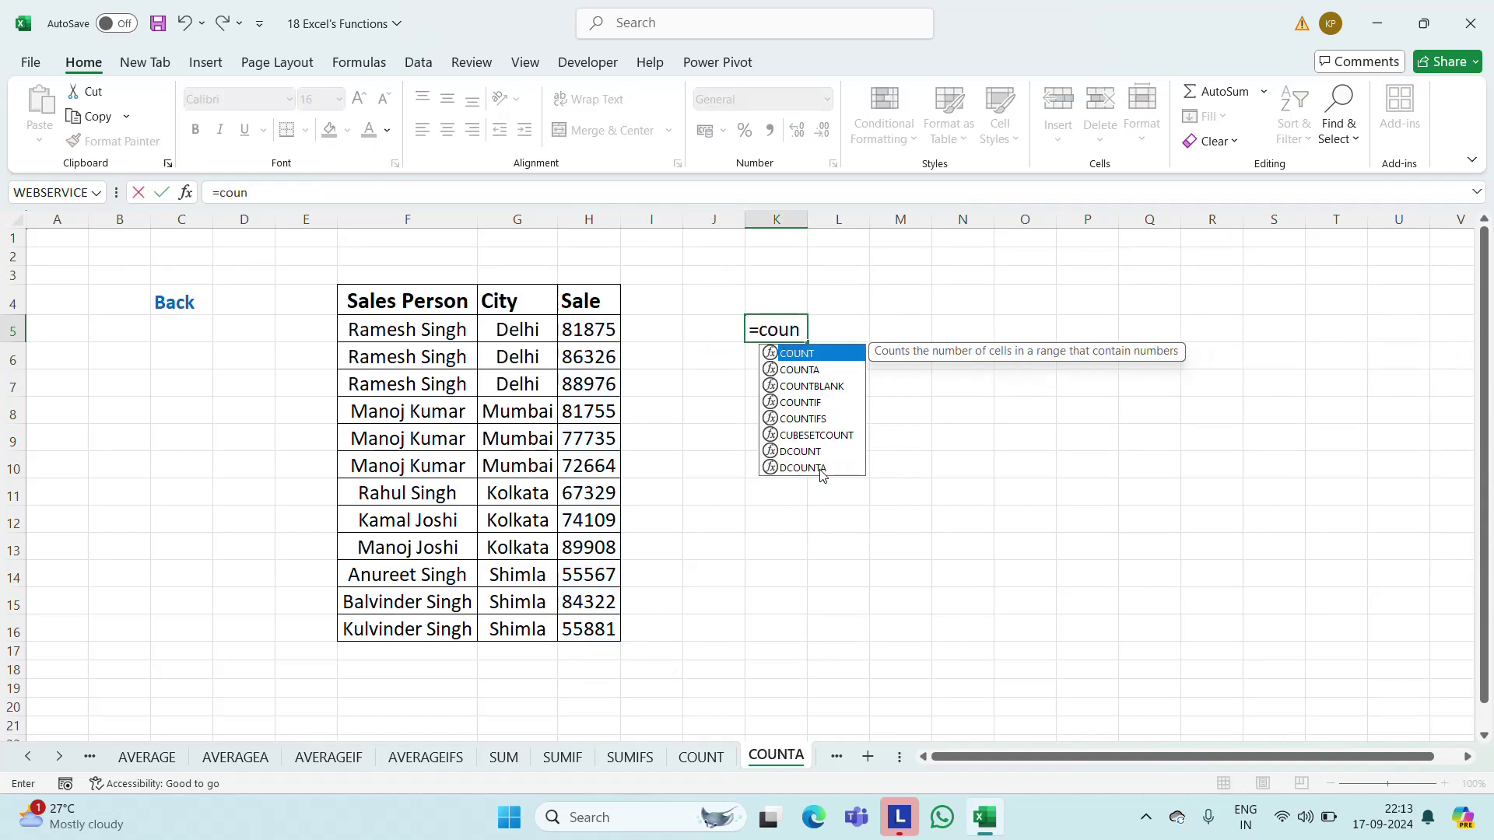
key(Down)
key(Tab)
key(Left)
key(Left)
key(Left)
key(Left)
key(Left)
key(shift+Right)
key(shift+Right)
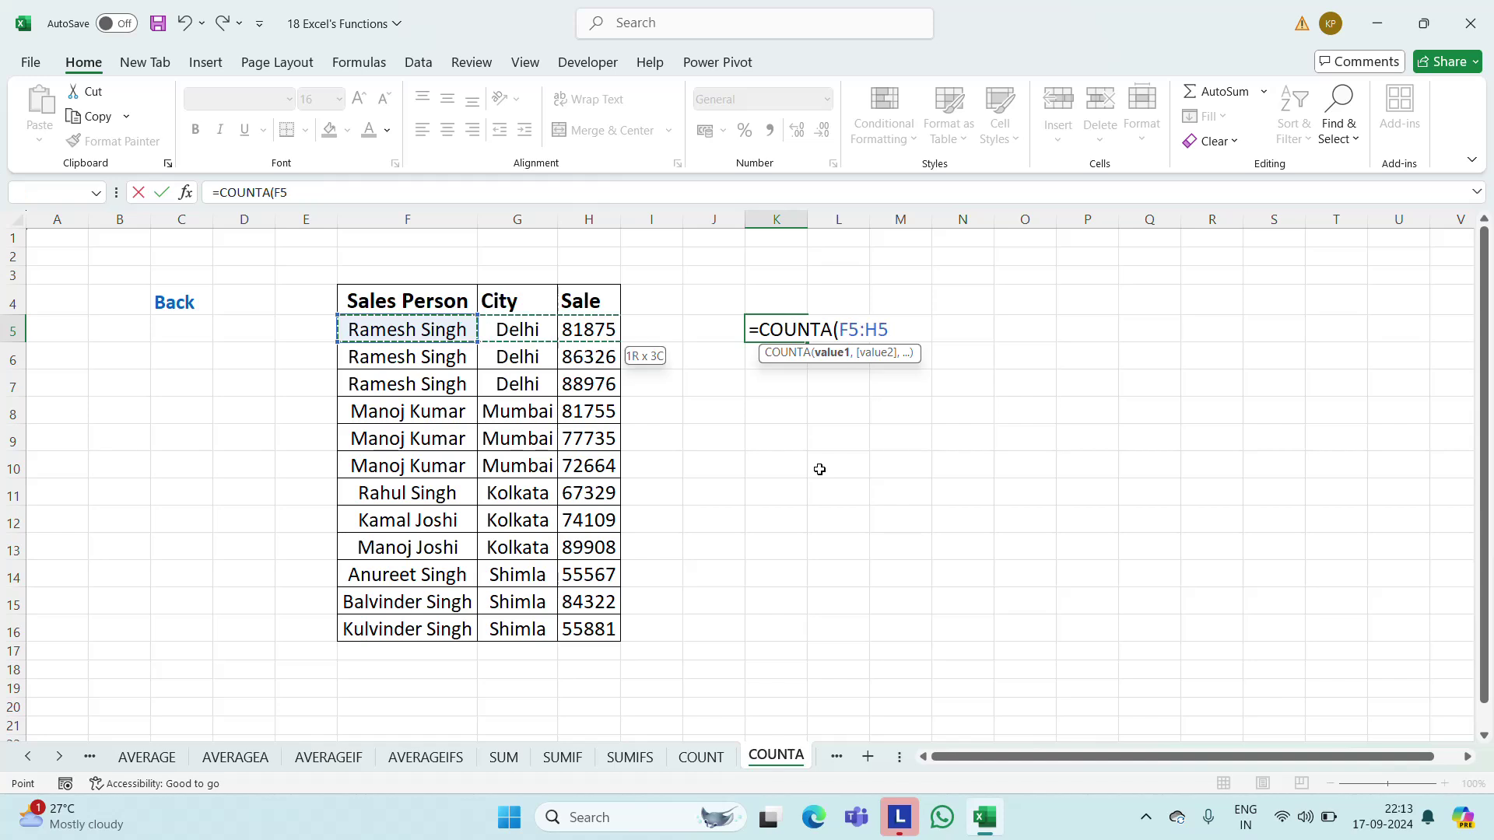
key(ctrl+shift+Down)
key(Return)
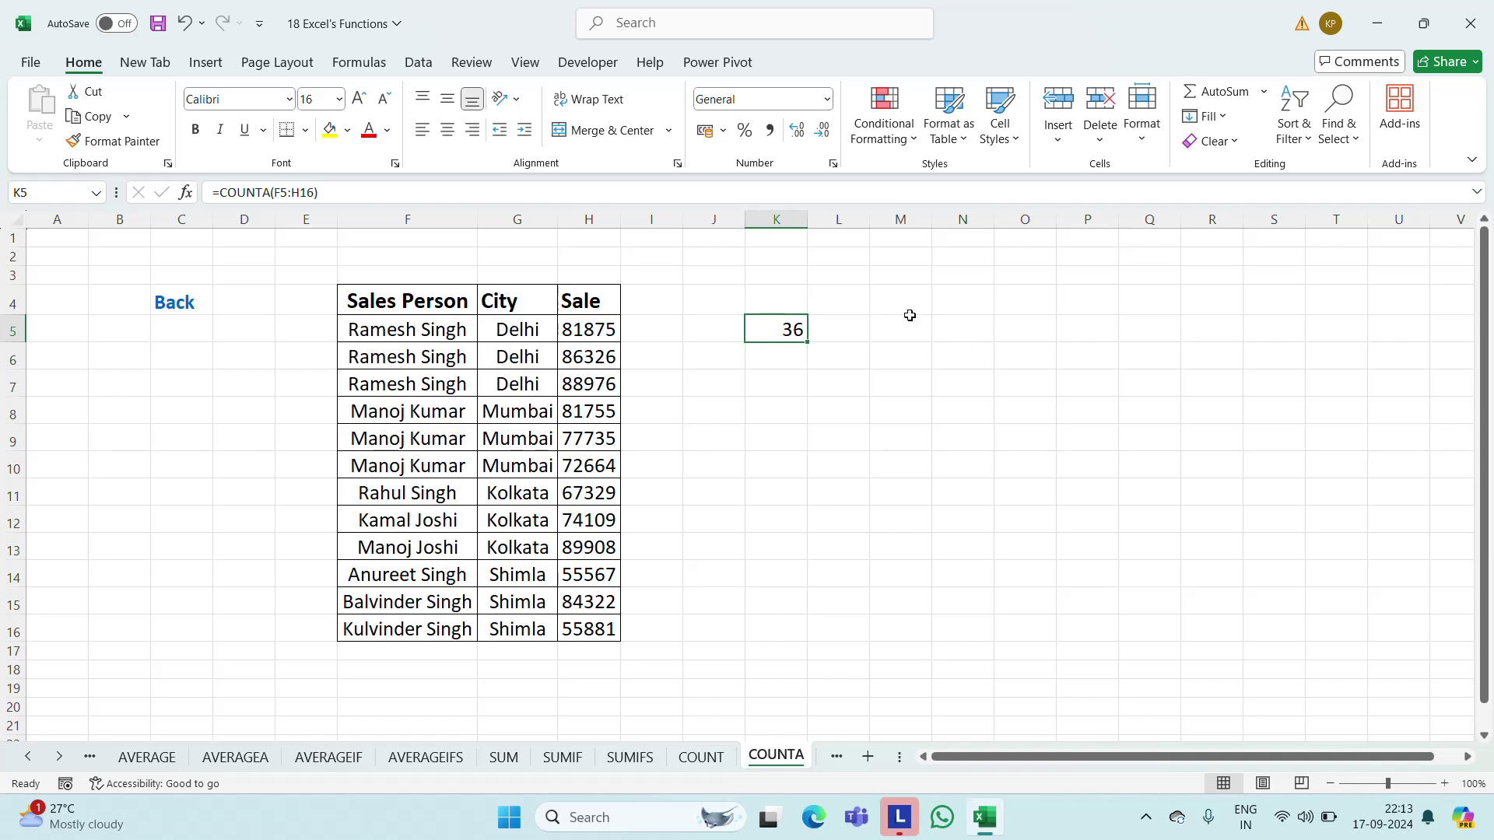
key(Delete)
Switch to the COUNTBLANK sheet and clear the Sales Person entries in G7:G9 and G12
click(837, 756)
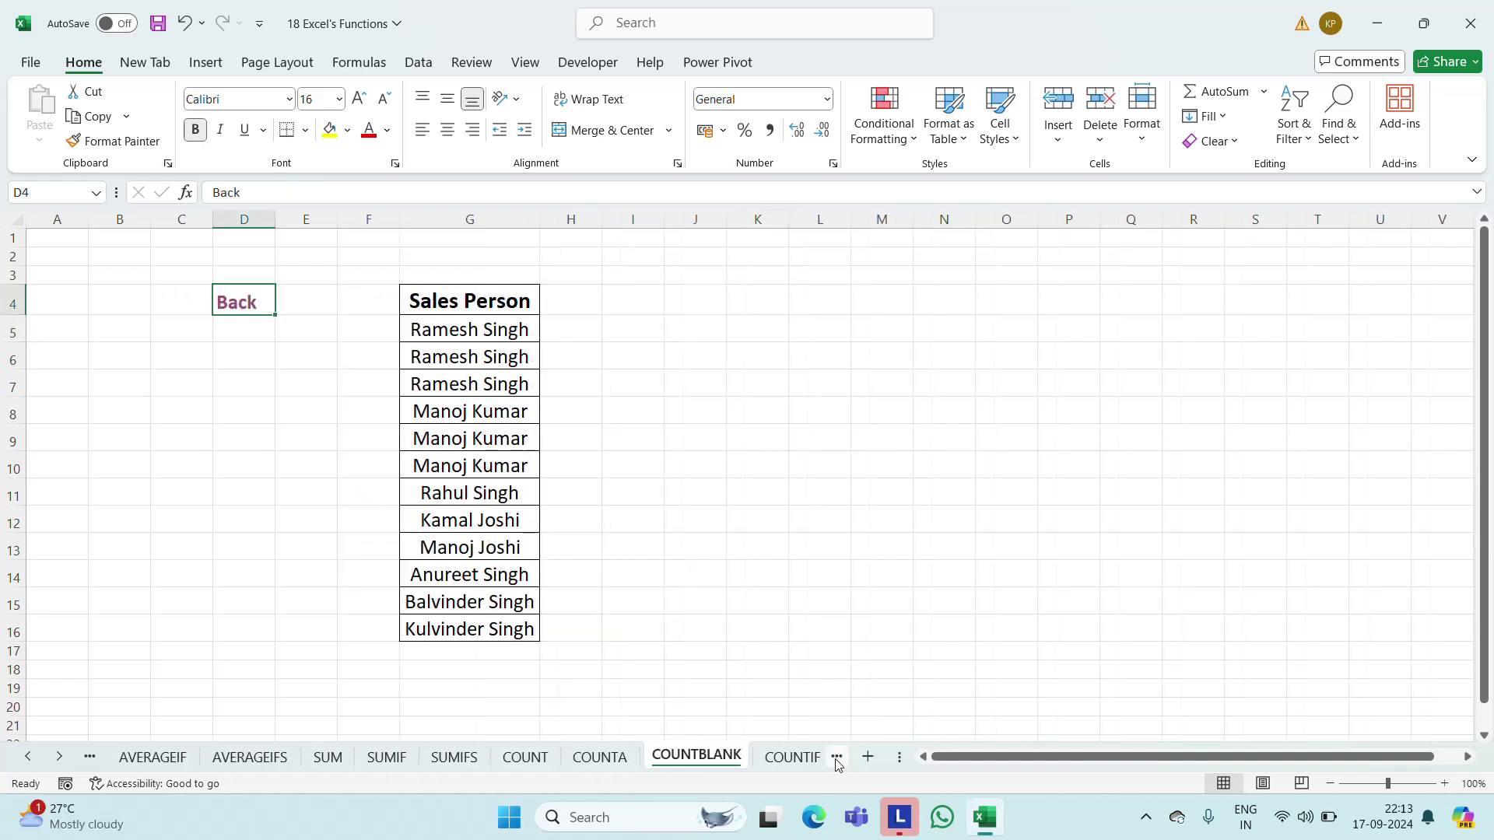
click(787, 310)
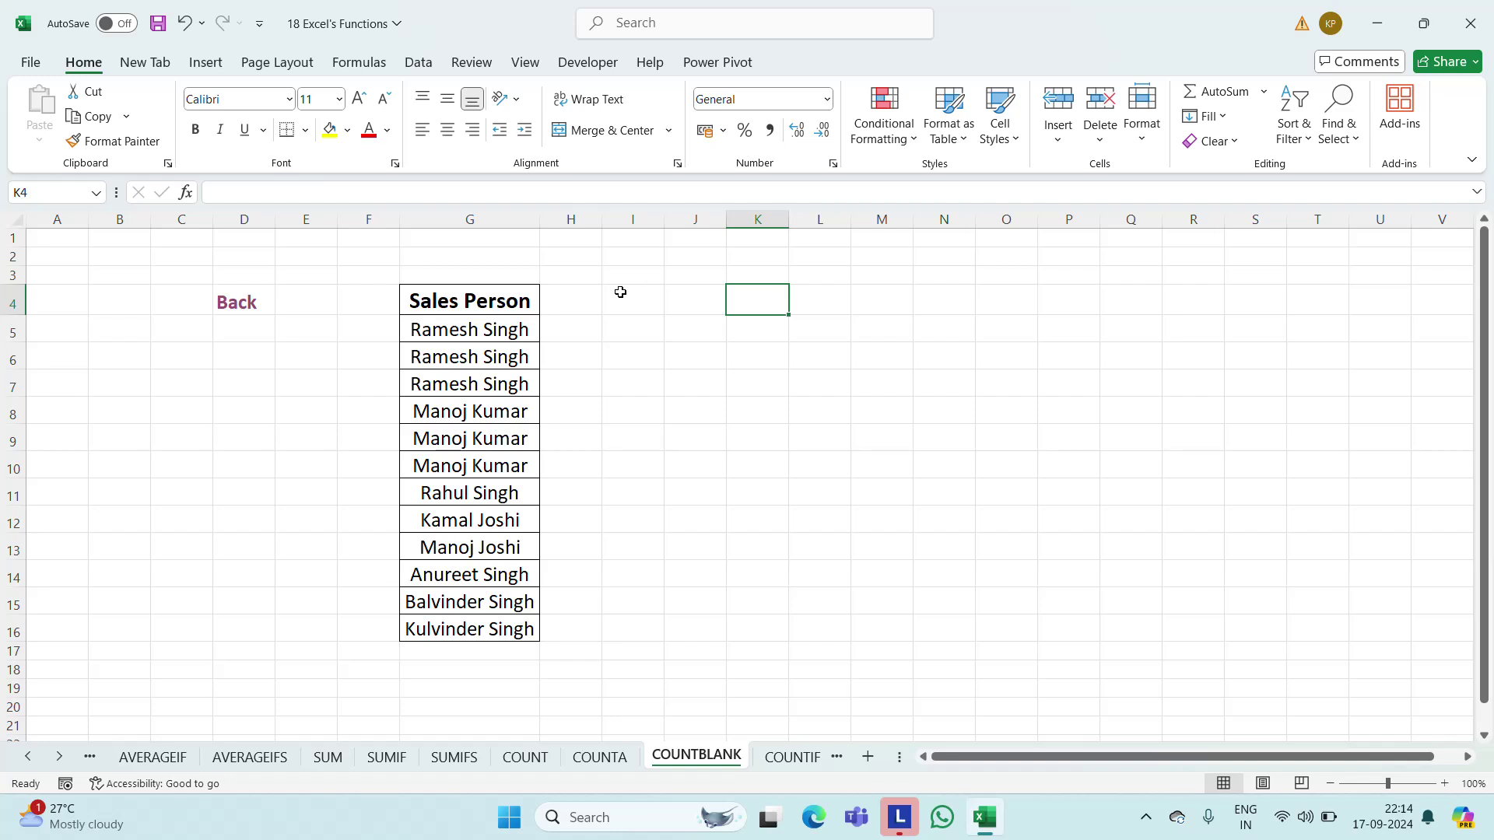
click(483, 383)
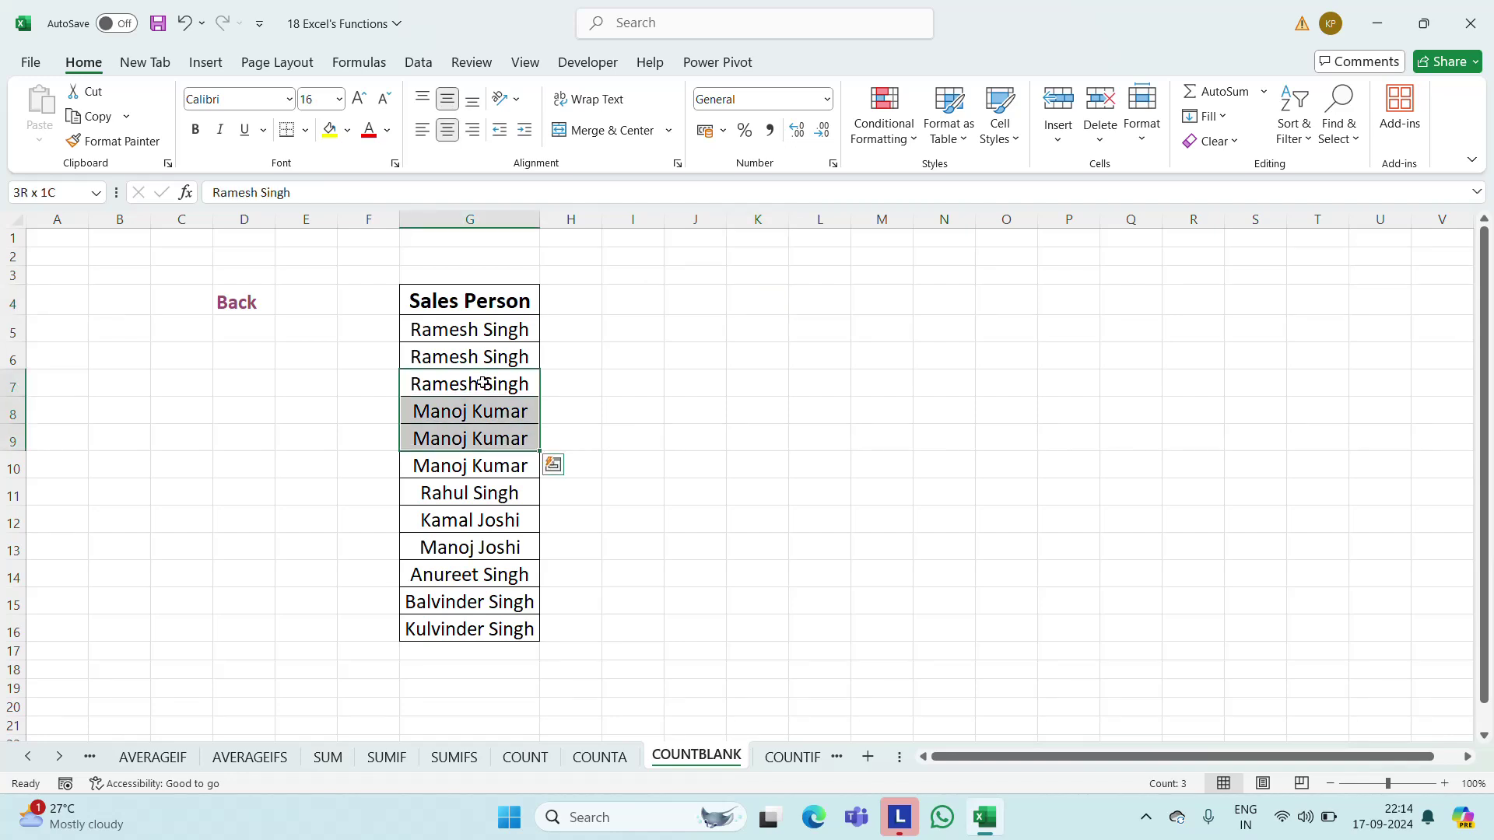
key(Delete)
key(Down)
key(Down)
key(Down)
key(Down)
key(Down)
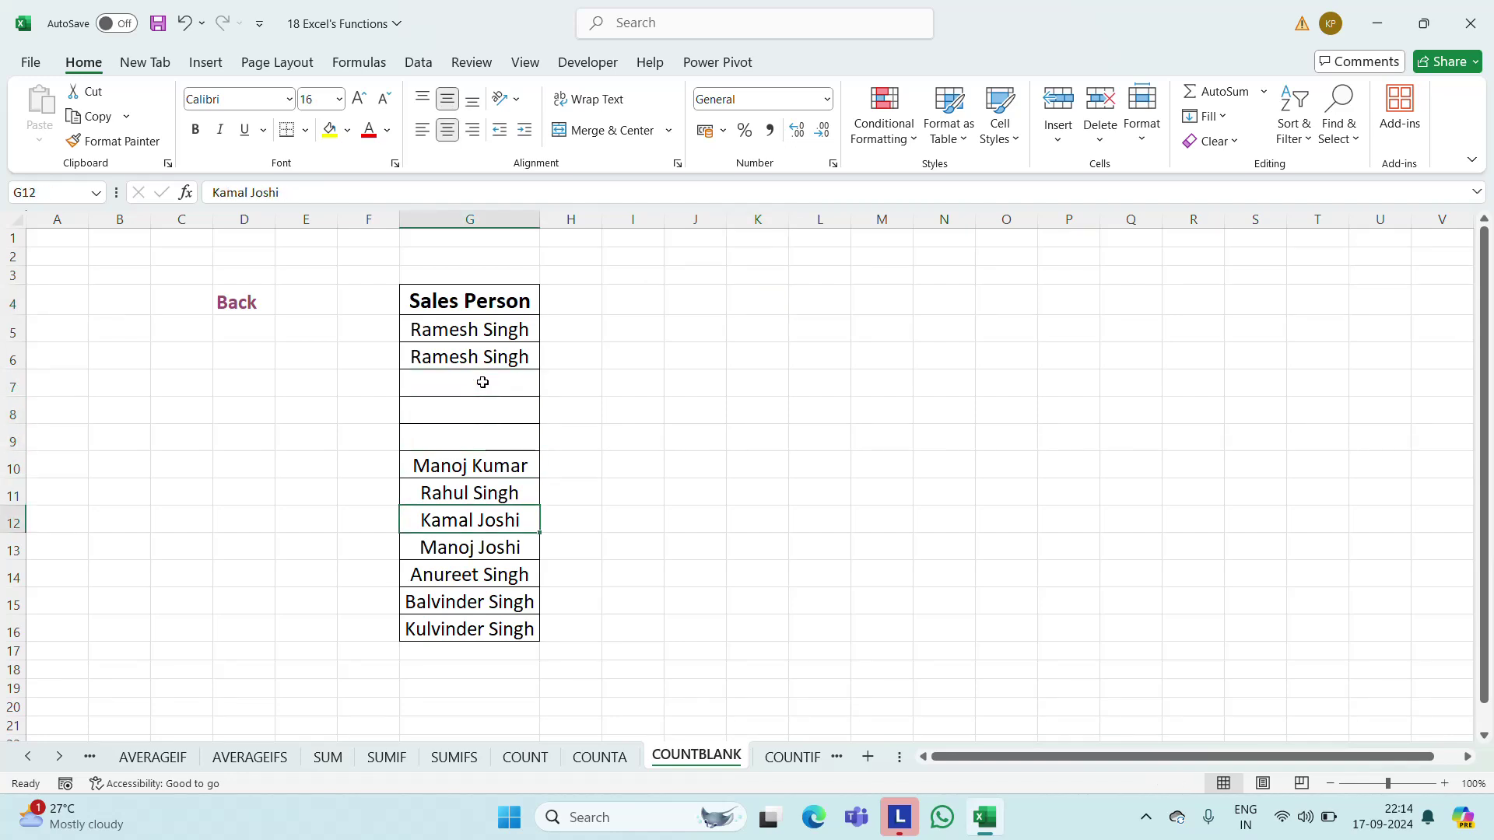
key(Delete)
Review the blank cells G7:G9 and G12 in the Sales Person list, and return to G5
key(Up)
key(Up)
key(Up)
key(Up)
key(Up)
key(Up)
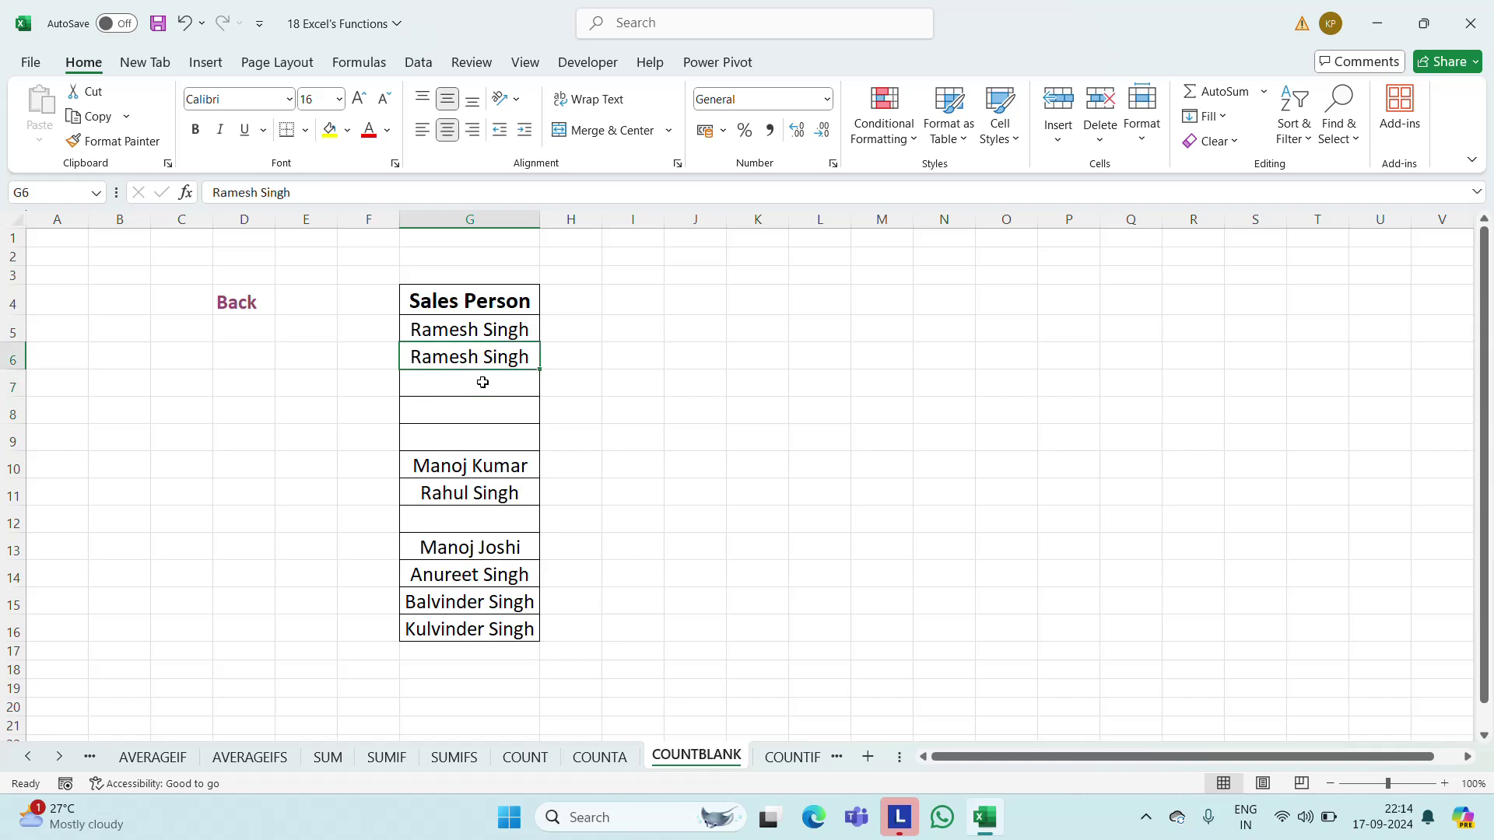
key(Down)
key(shift+Down)
key(shift+Down)
key(Down)
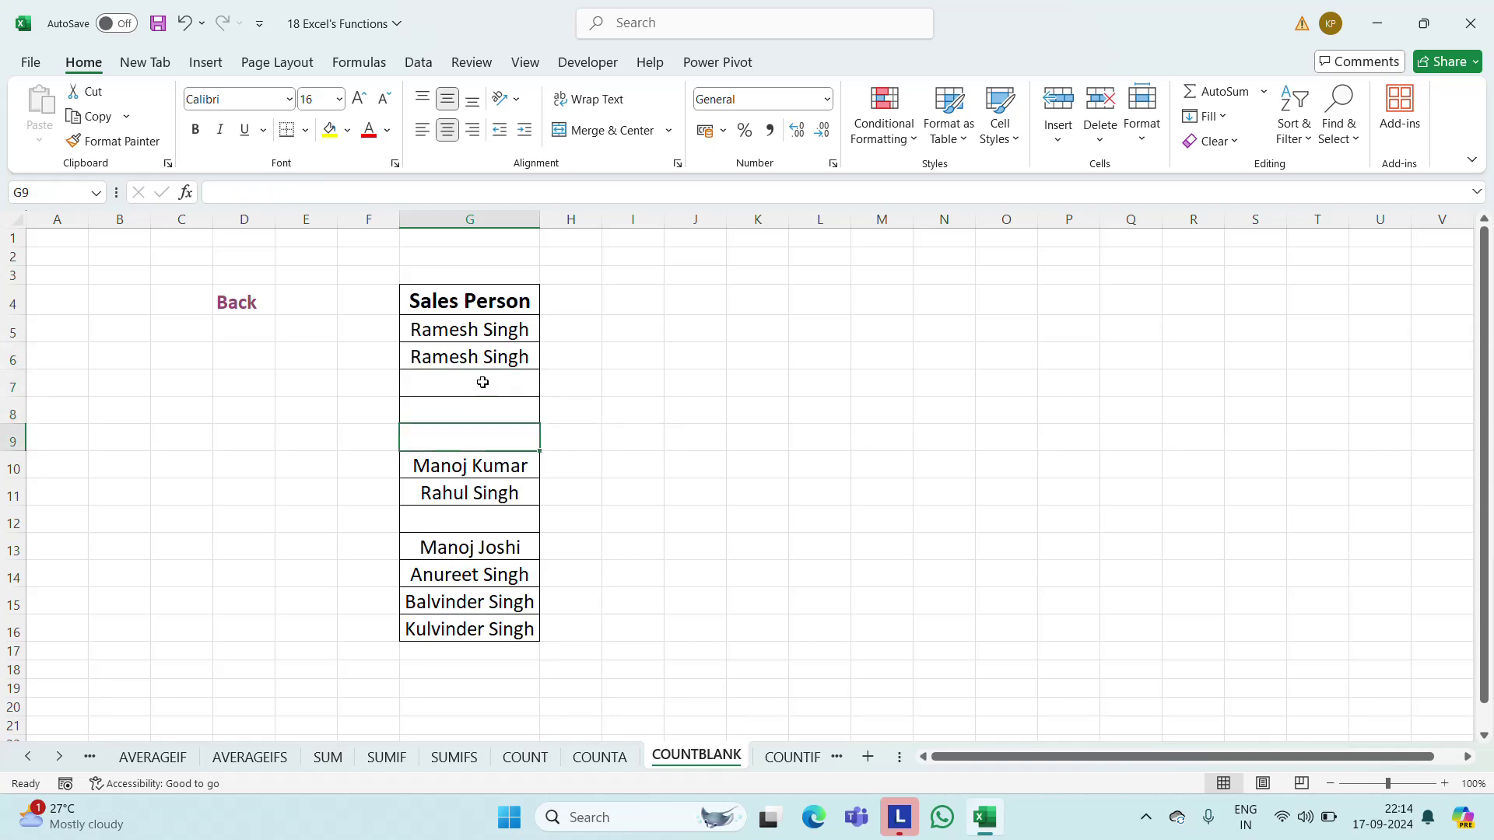
key(Down)
key(Down)
key(Down)
key(Up)
key(Up)
key(Up)
key(Up)
key(Up)
key(Up)
key(Up)
key(Up)
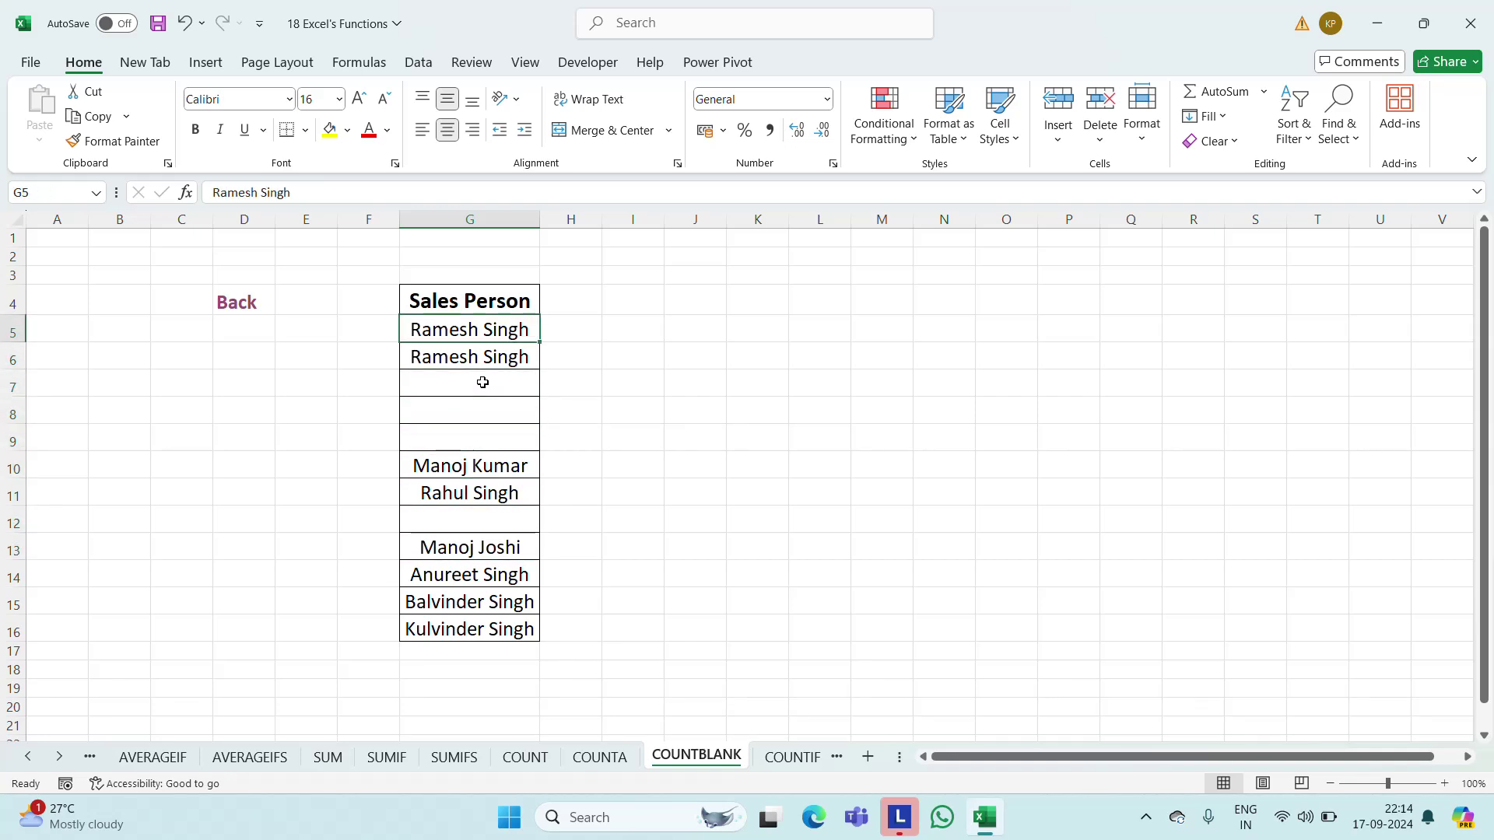
Count the blank cells in the Sales Person list with =COUNTBLANK(G5:G16) in I5
key(Right)
key(Right)
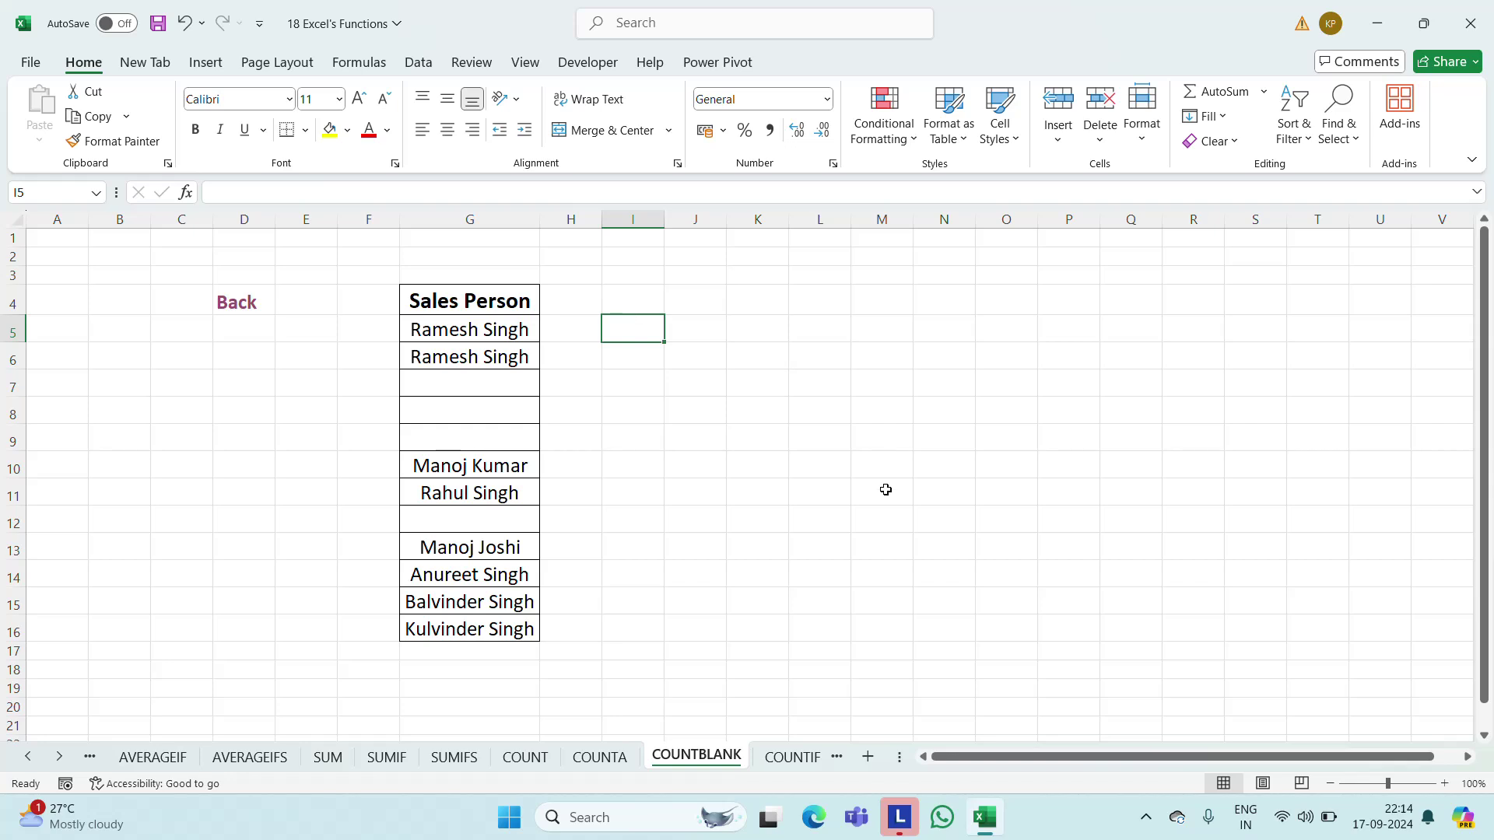
text(=coun)
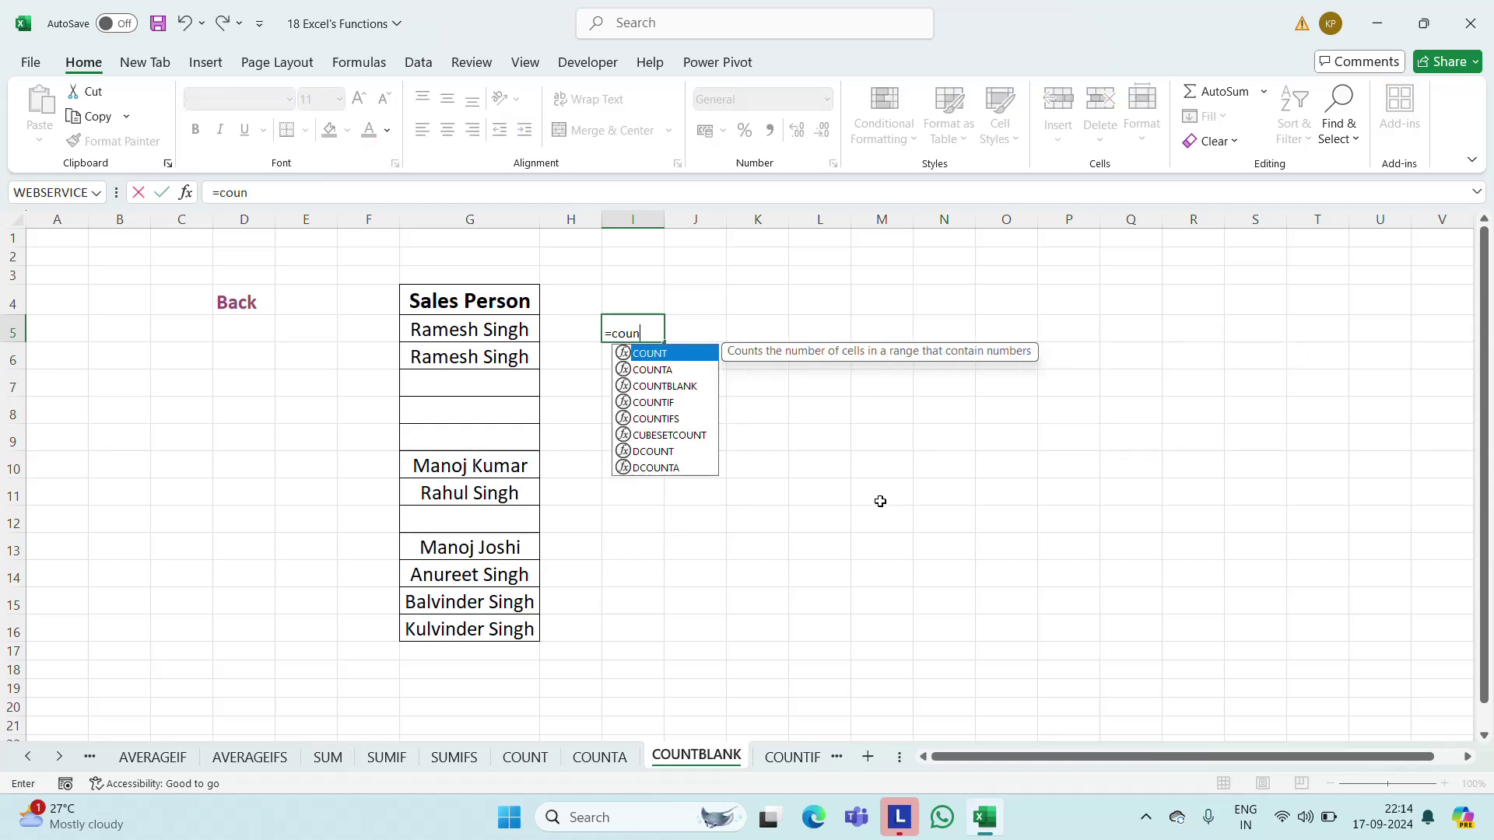
key(Down)
key(Down)
key(Tab)
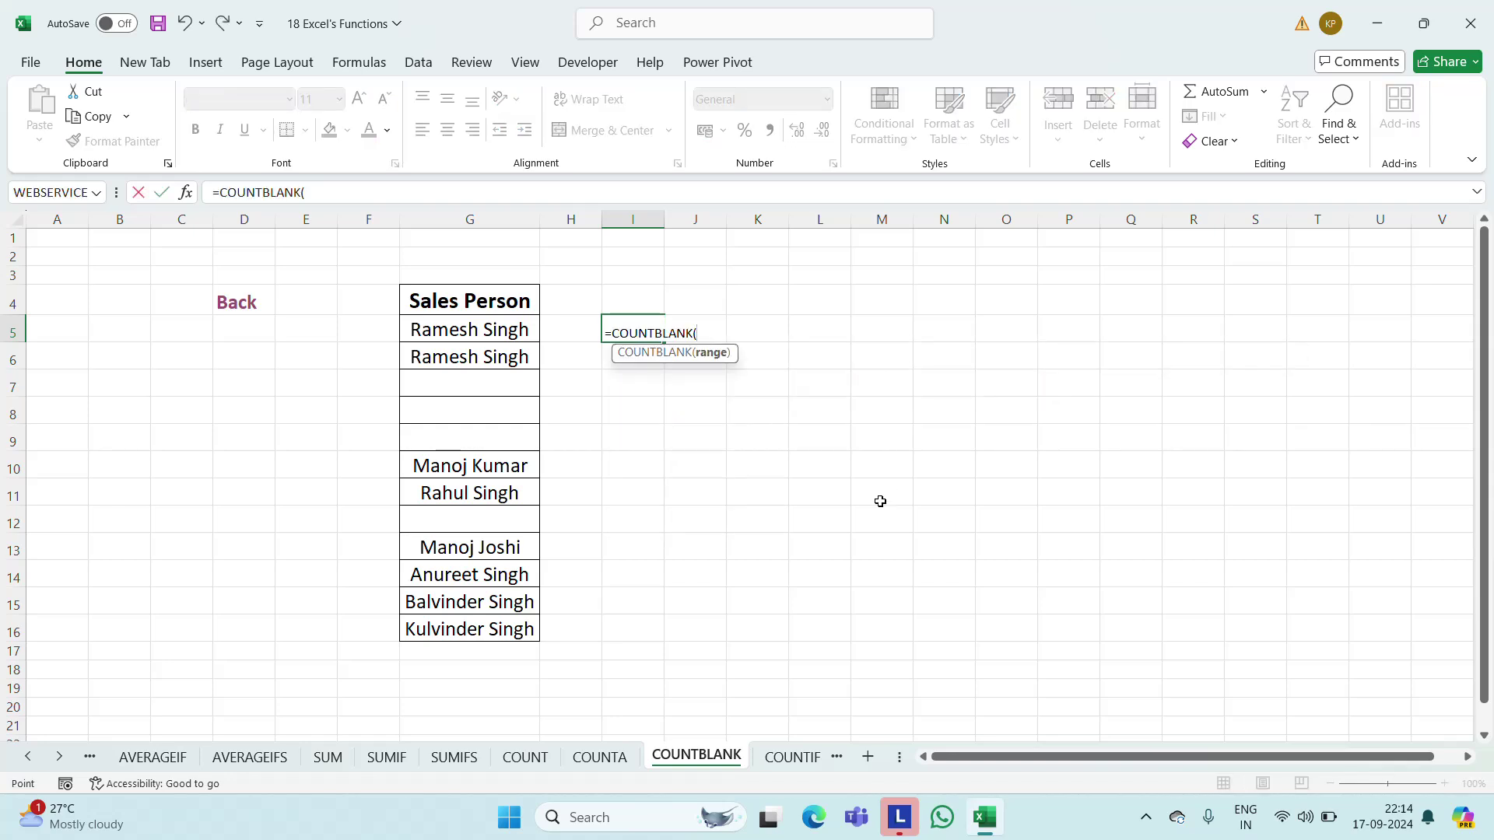
key(Left)
key(Left)
key(shift+Down)
key(shift+Down)
key(shift+Down)
key(shift+Down)
key(shift+Down)
key(shift+Down)
key(shift+Down)
key(shift+Down)
key(shift+Down)
key(shift+Down)
key(shift+Down)
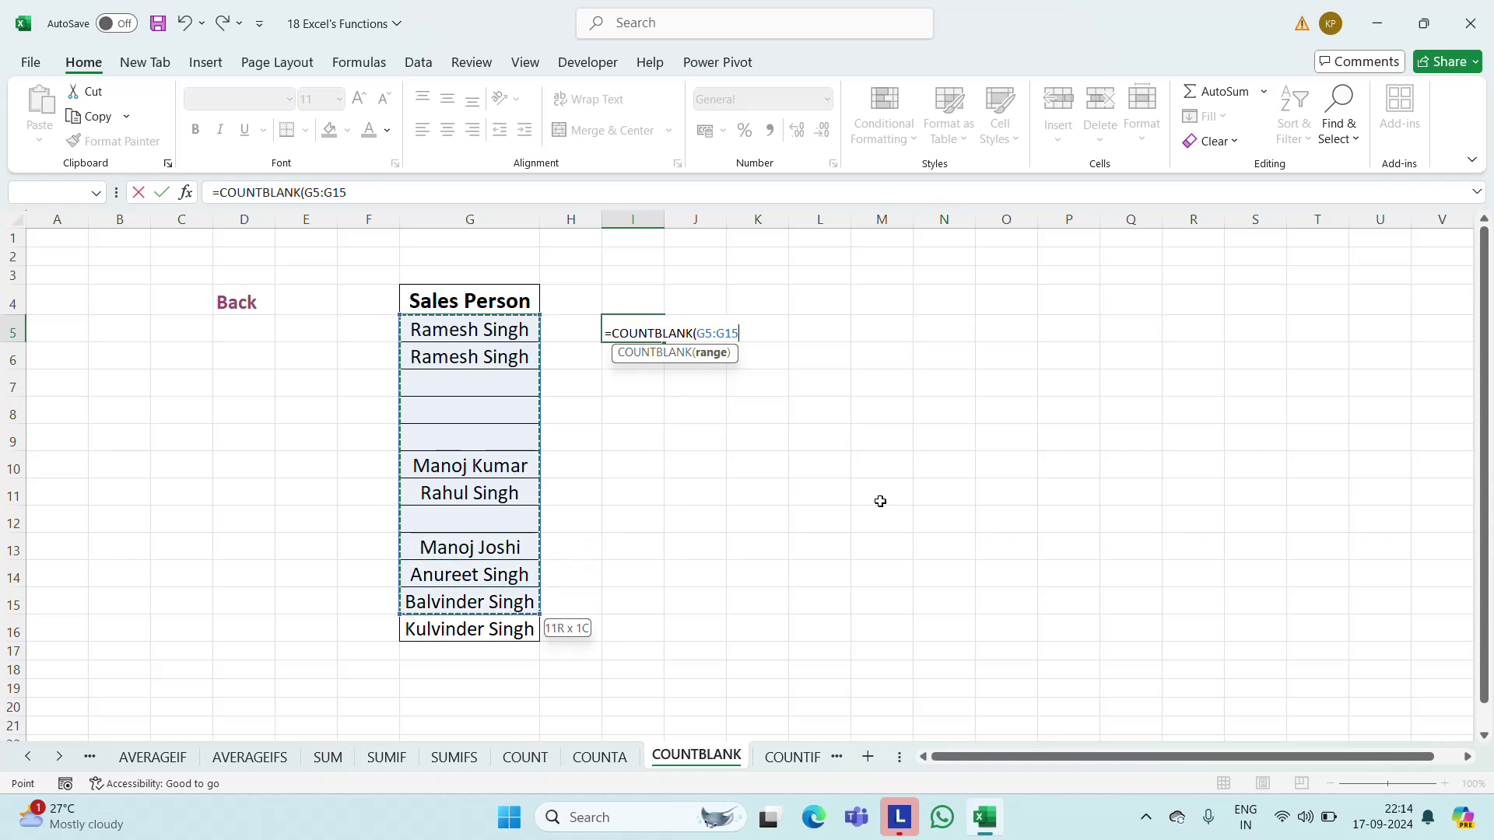
key(Return)
key(Up)
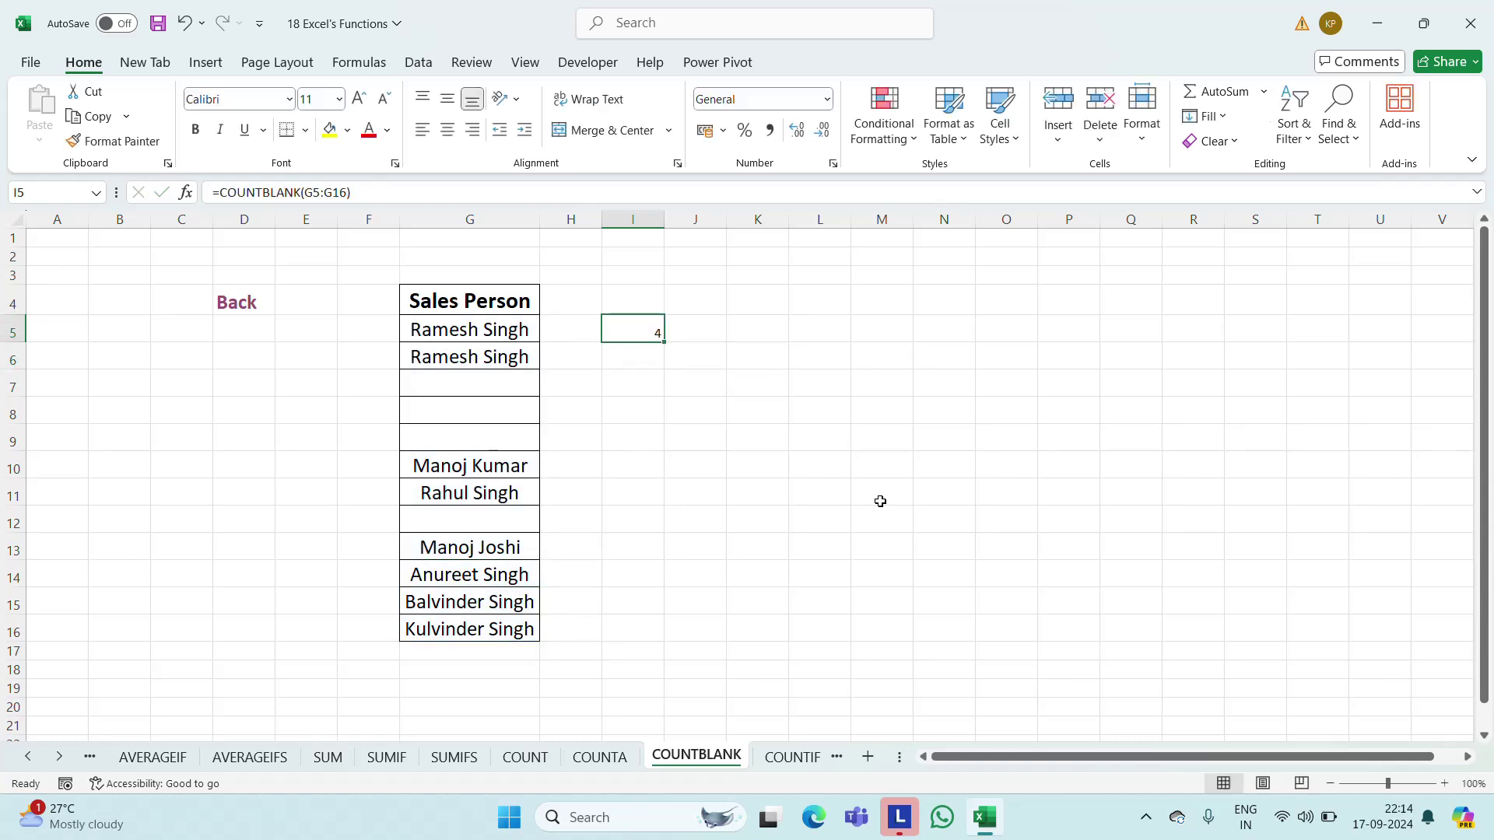
Set the font size of the COUNTBLANK result in I5 to 20
click(323, 105)
text(4)
key(Return)
click(330, 96)
text(20)
key(Return)
Clear the Sales Person entries in G10:G11 and in G5:G6
click(501, 387)
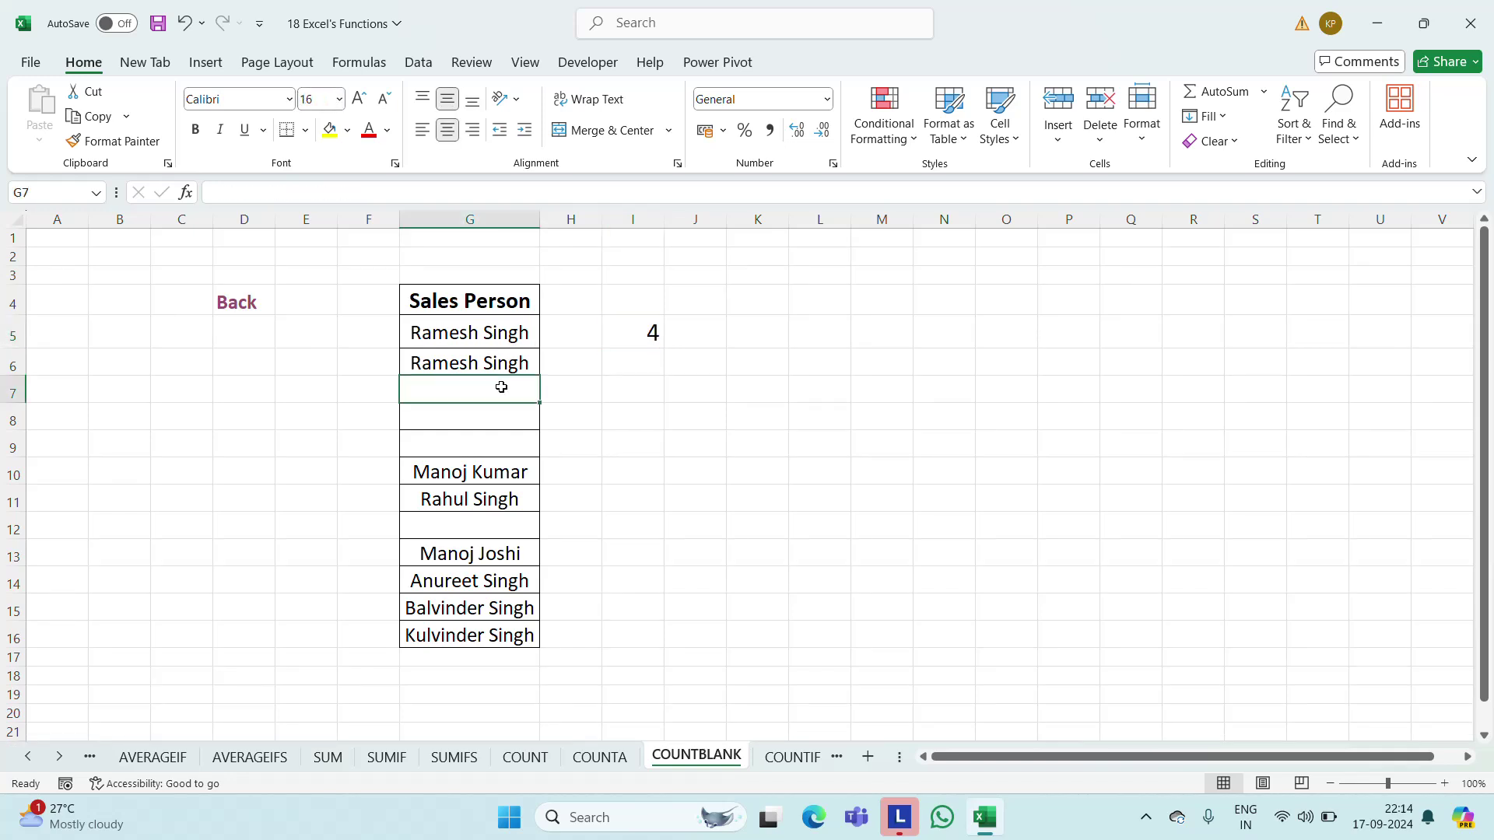
key(Down)
key(Down)
key(Down)
key(Down)
key(Down)
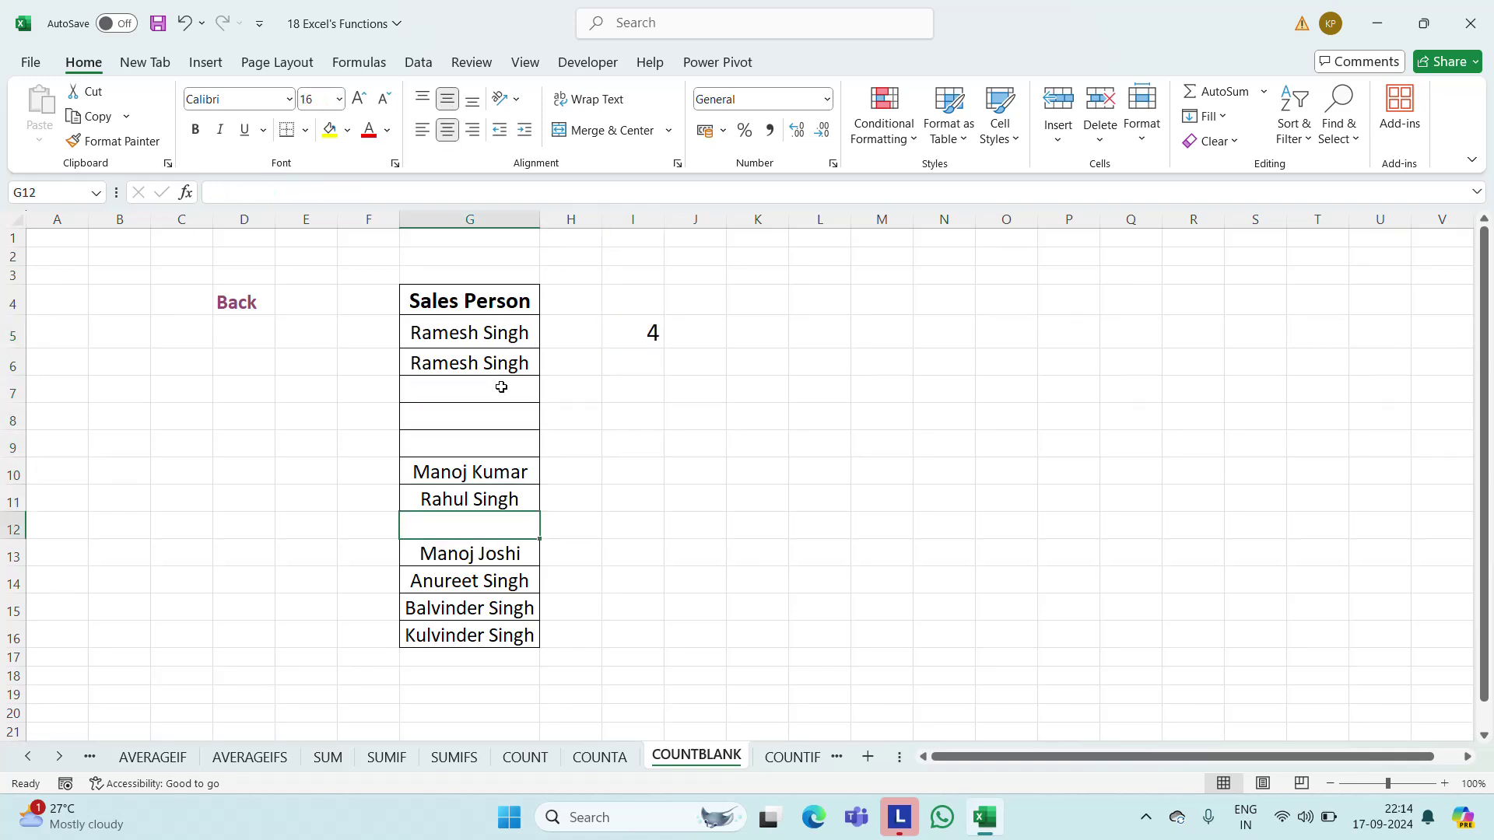
key(Up)
key(Up)
key(shift+Down)
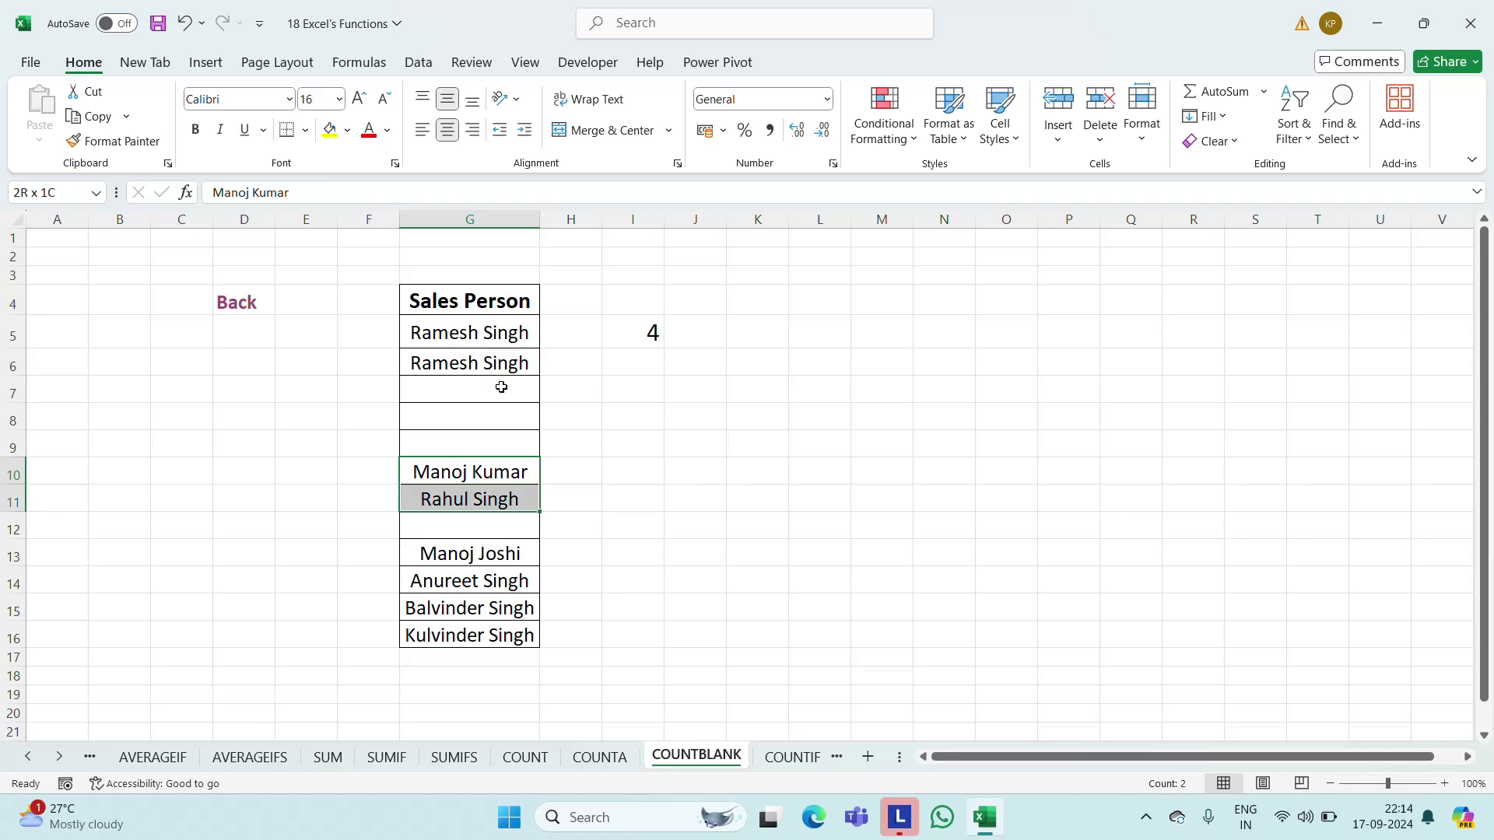
key(Delete)
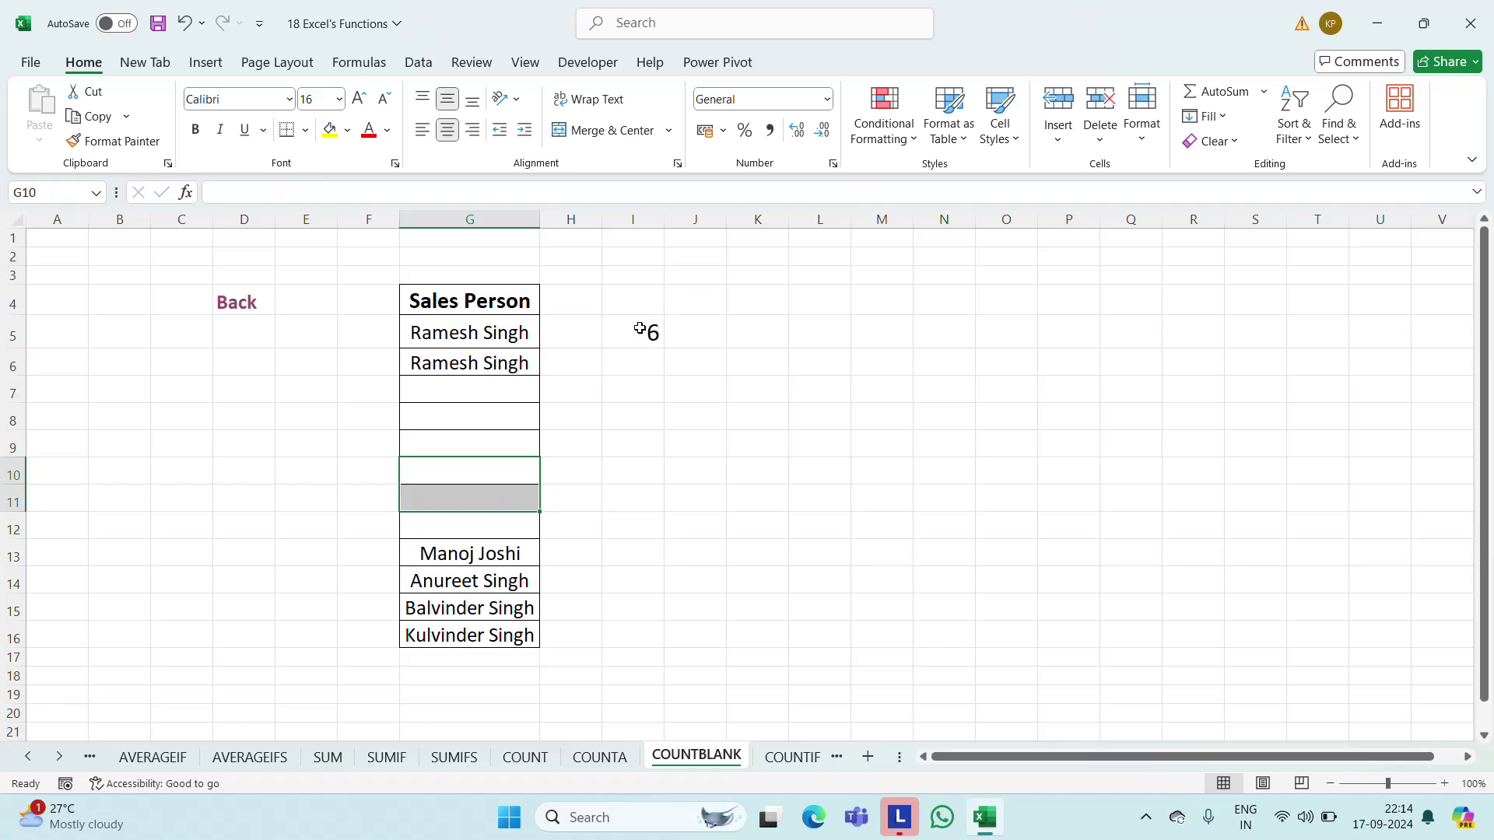
drag(464, 334, 467, 363)
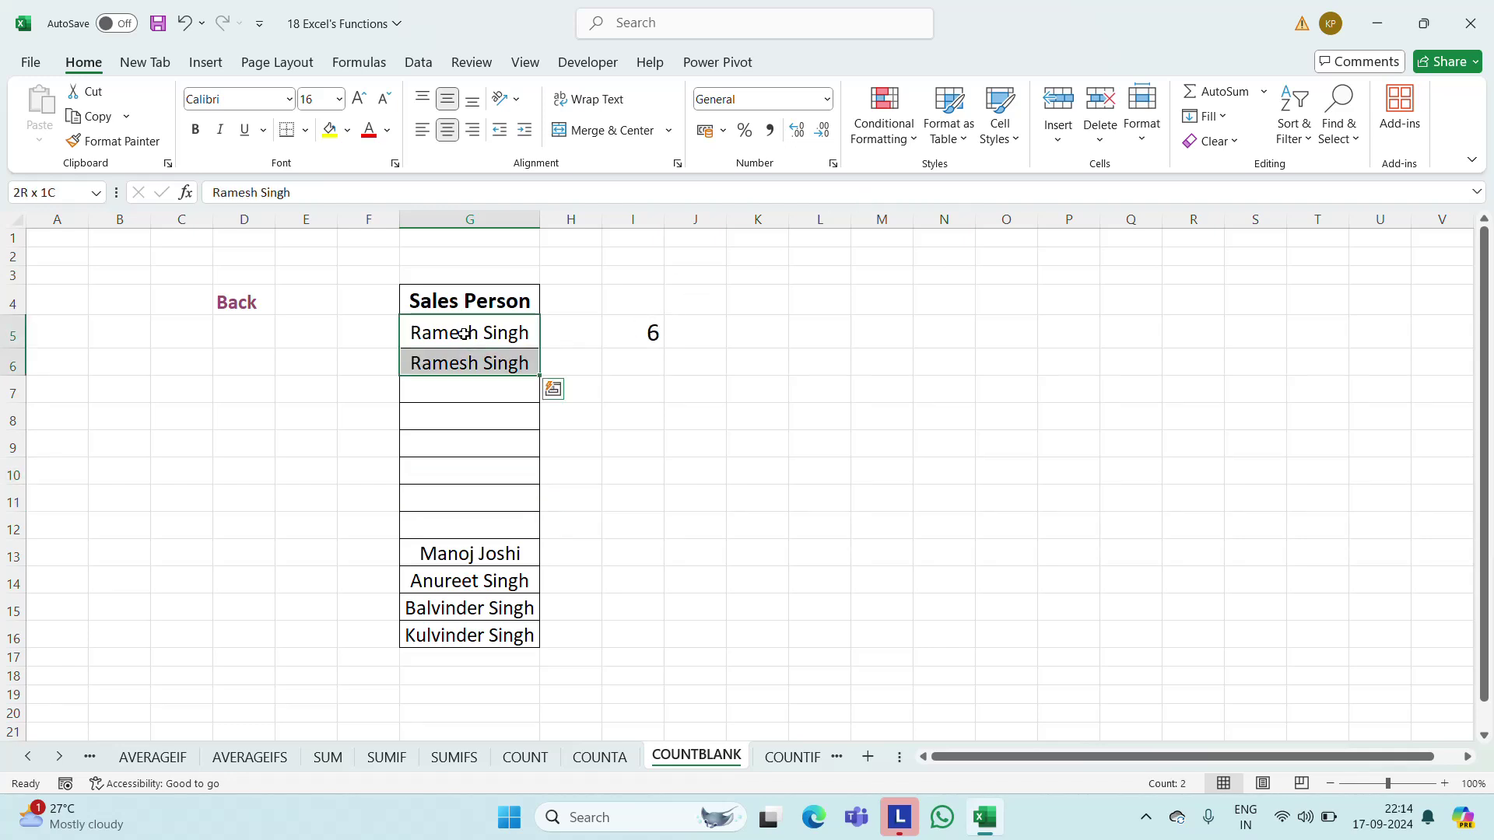
key(Delete)
Review the blank Sales Person cells G5:G12 against the COUNTBLANK result in I5
key(Down)
key(Down)
key(Down)
key(Down)
key(Down)
key(Down)
key(Down)
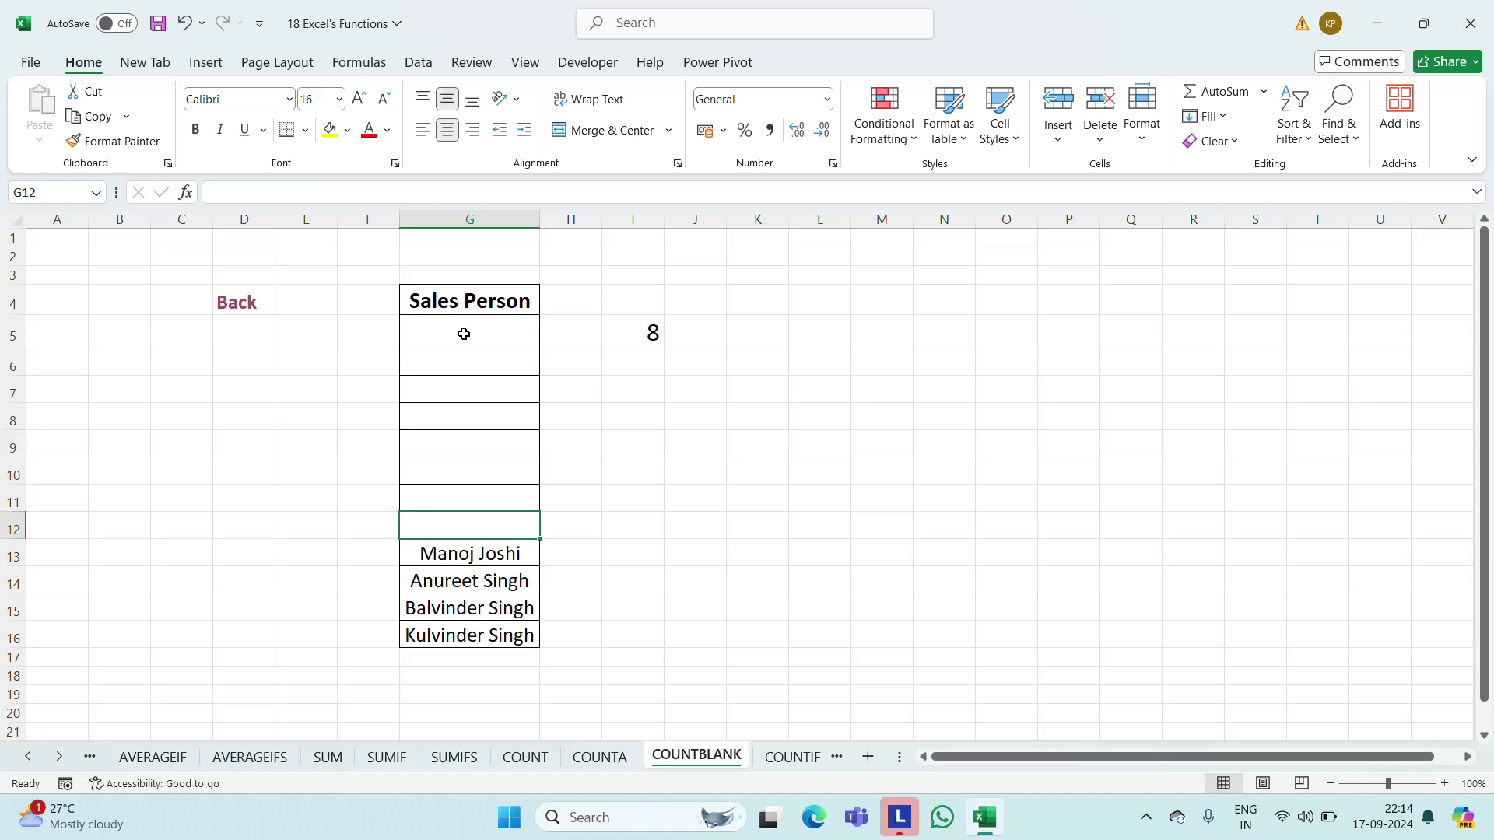
key(Up)
key(Up)
key(Up)
key(Up)
key(Up)
key(Up)
key(Up)
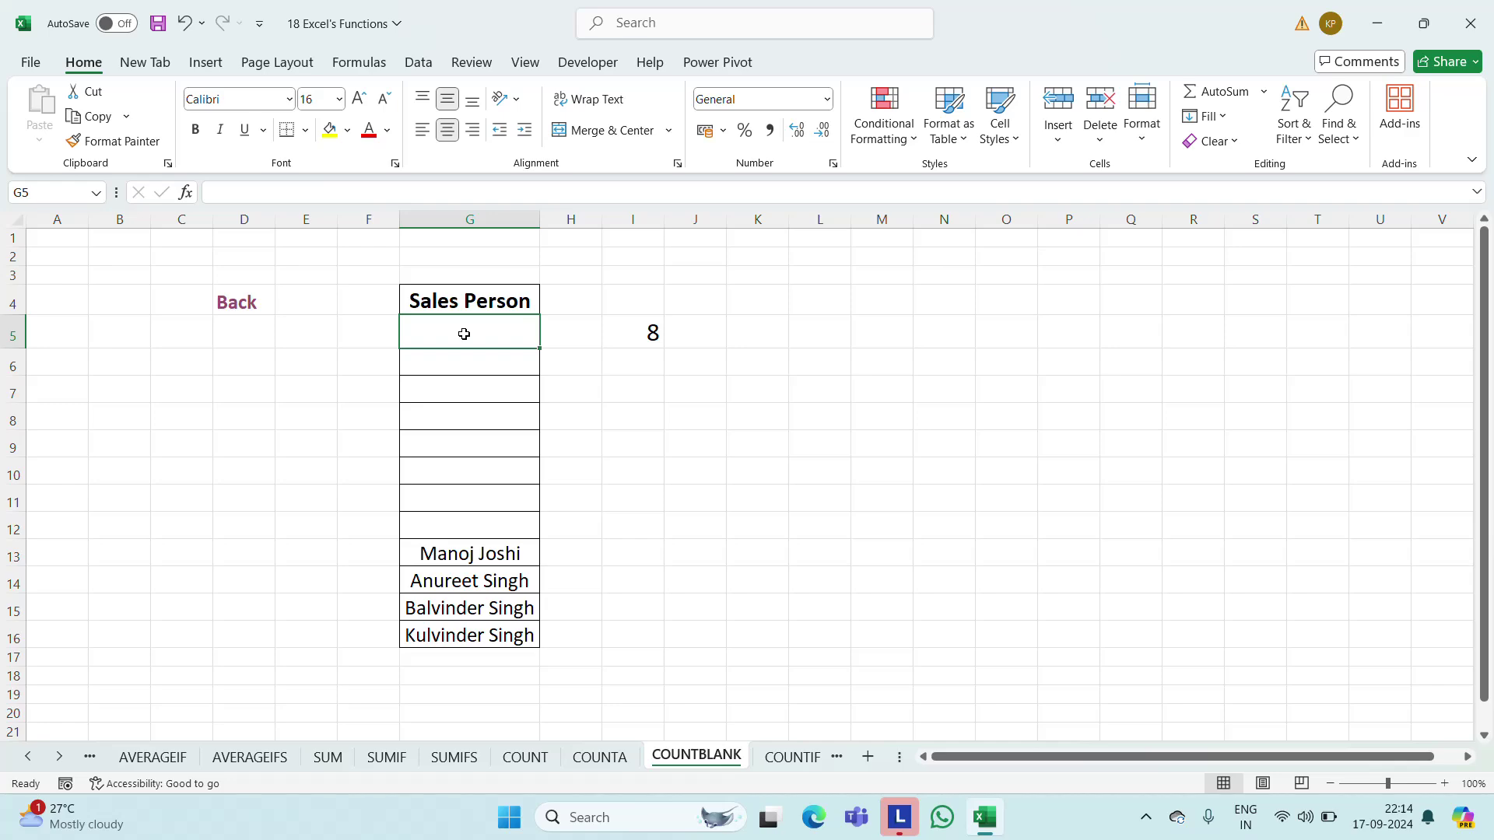
On the COUNTIF sheet, copy the Sales Person and City headers to M5:N5 and fit the width of column M
click(804, 761)
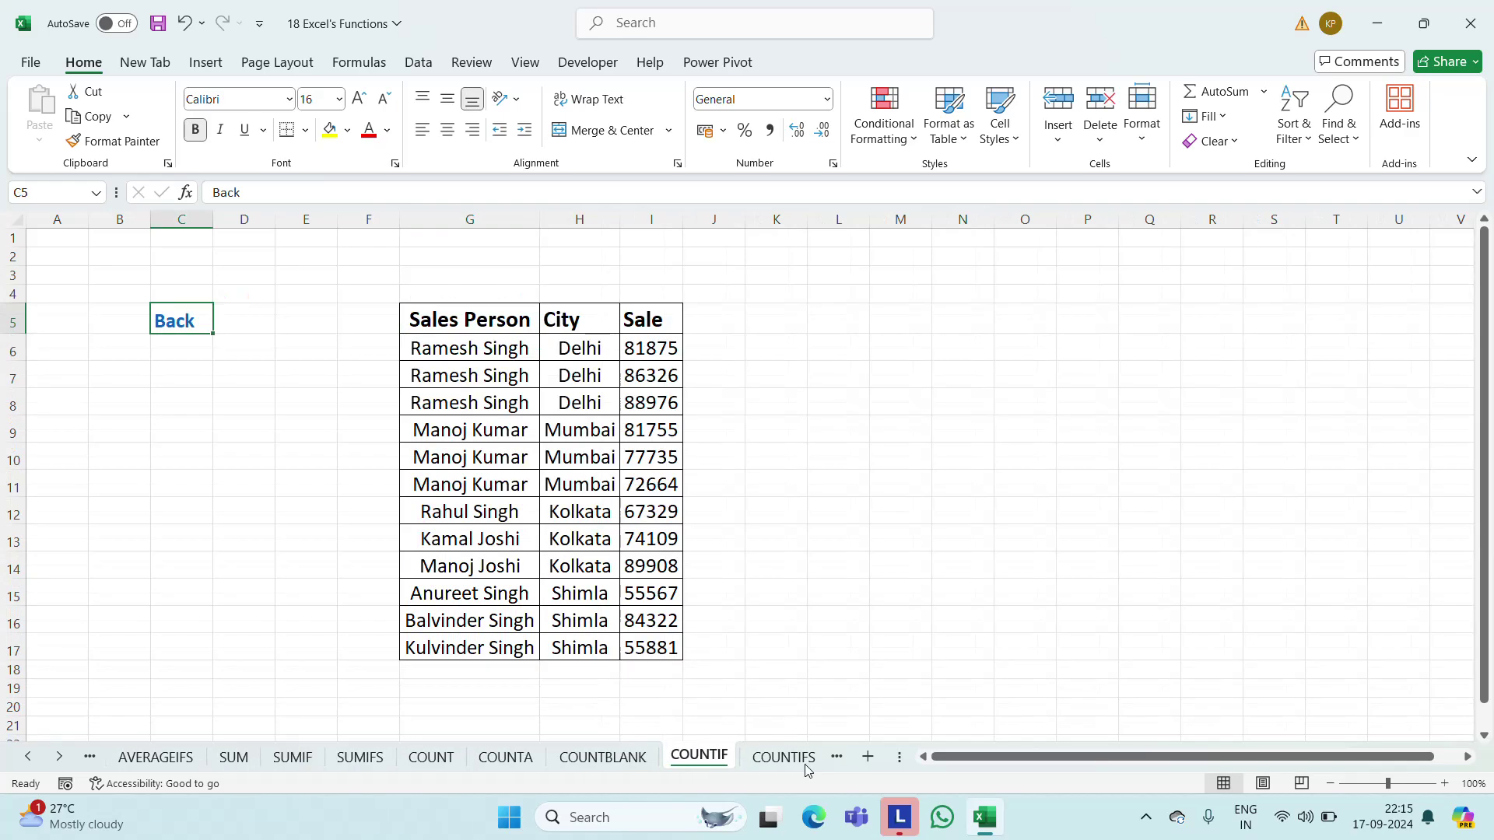
click(530, 327)
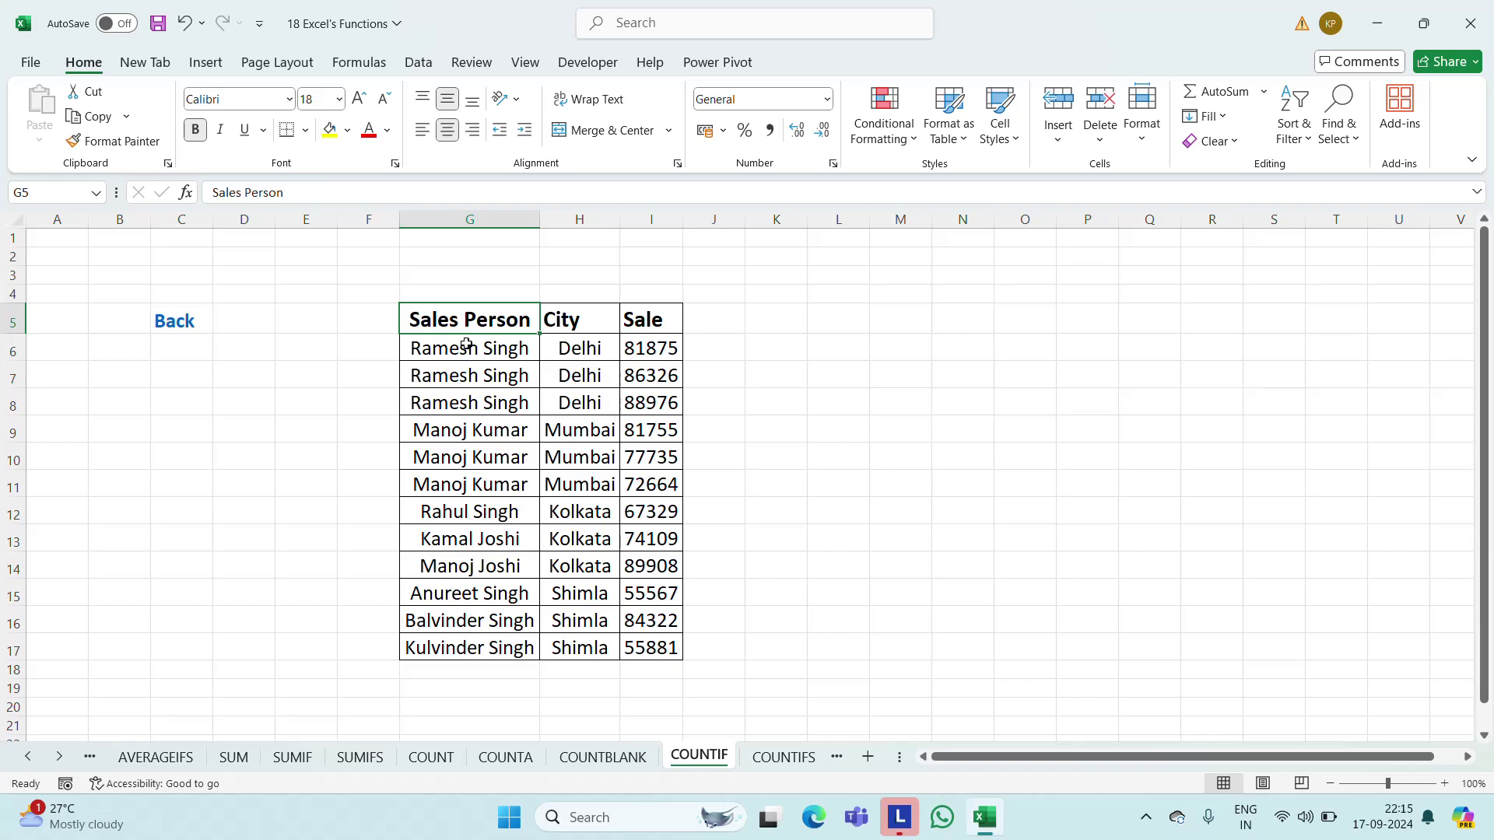
key(shift+Right)
key(ctrl+c)
key(Right)
key(Right)
key(Right)
key(Right)
key(Right)
key(Right)
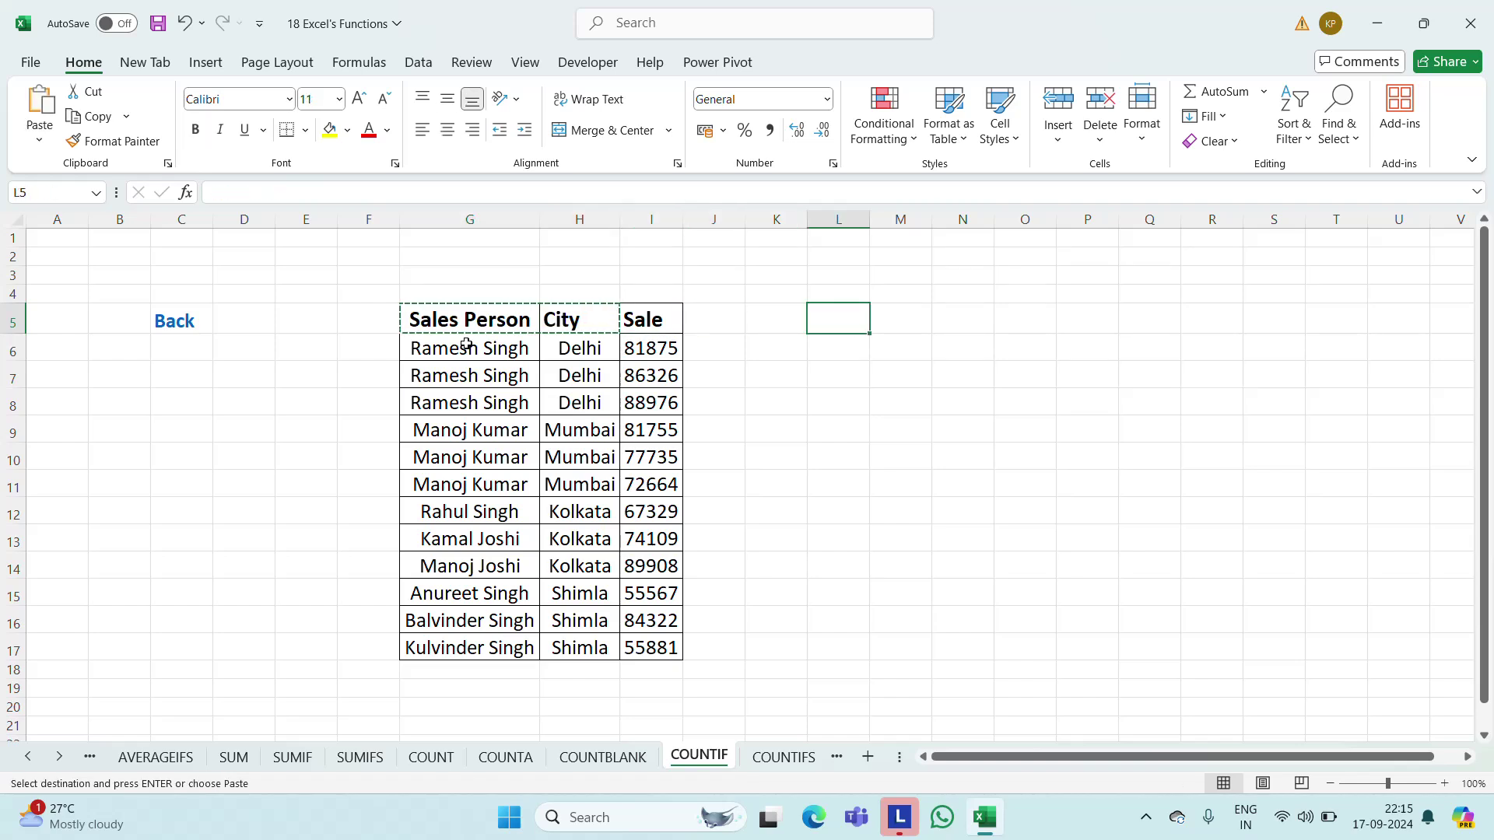
key(ctrl+v)
key(Escape)
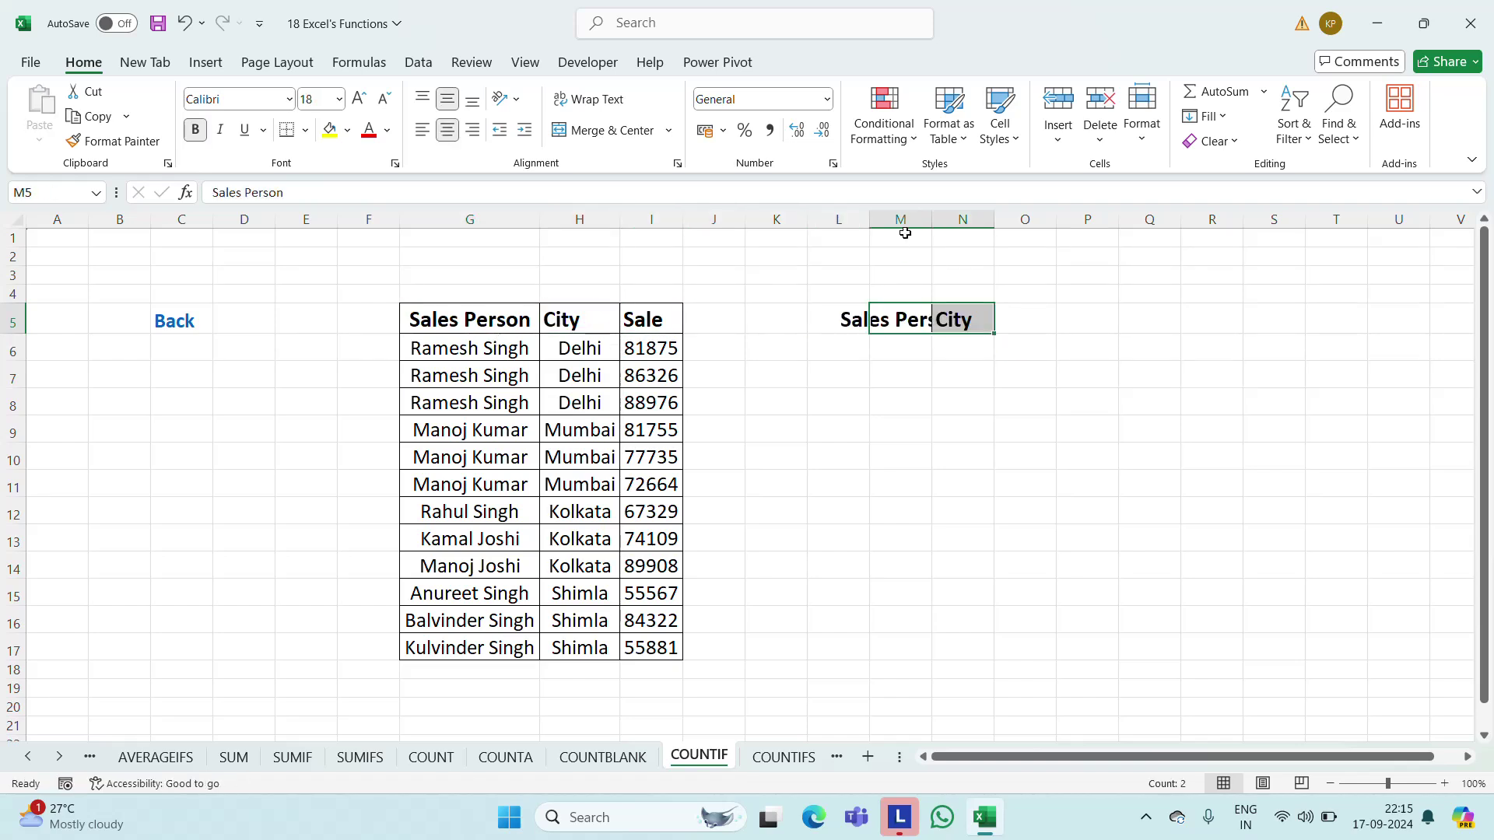
double_click(933, 223)
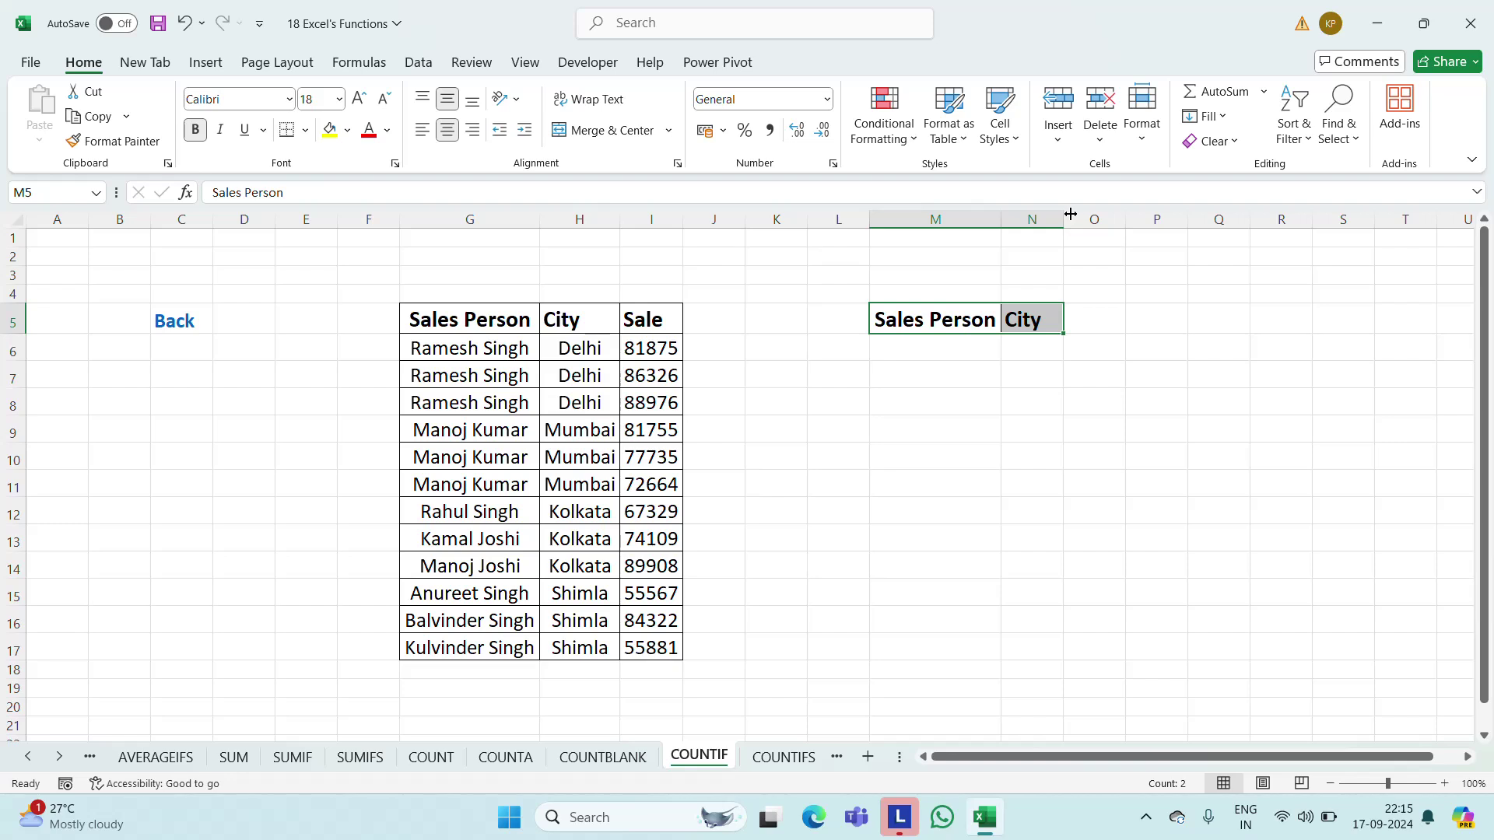
click(922, 347)
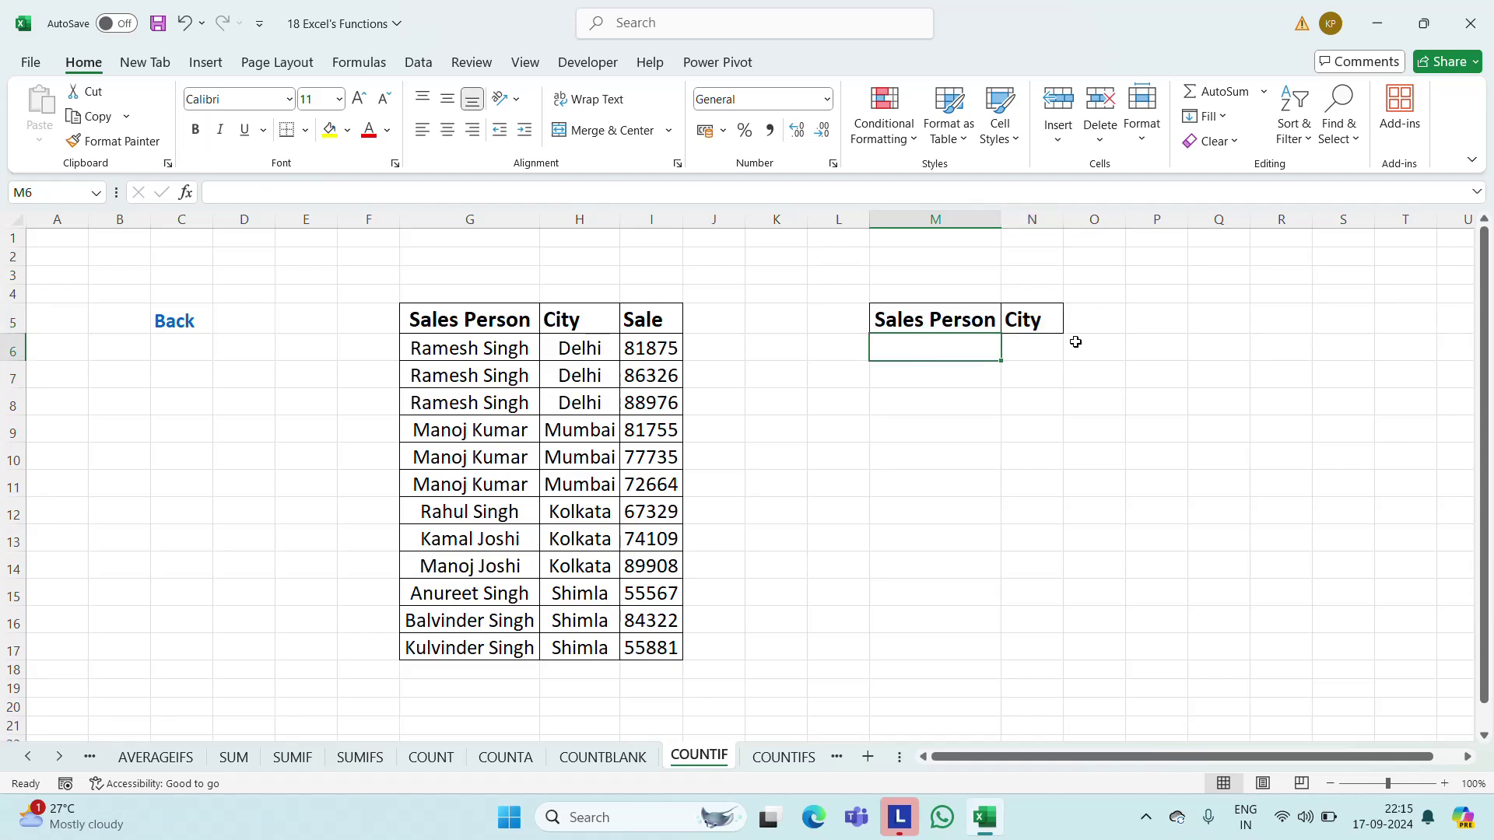
text(=coun)
key(Down)
key(Down)
key(Down)
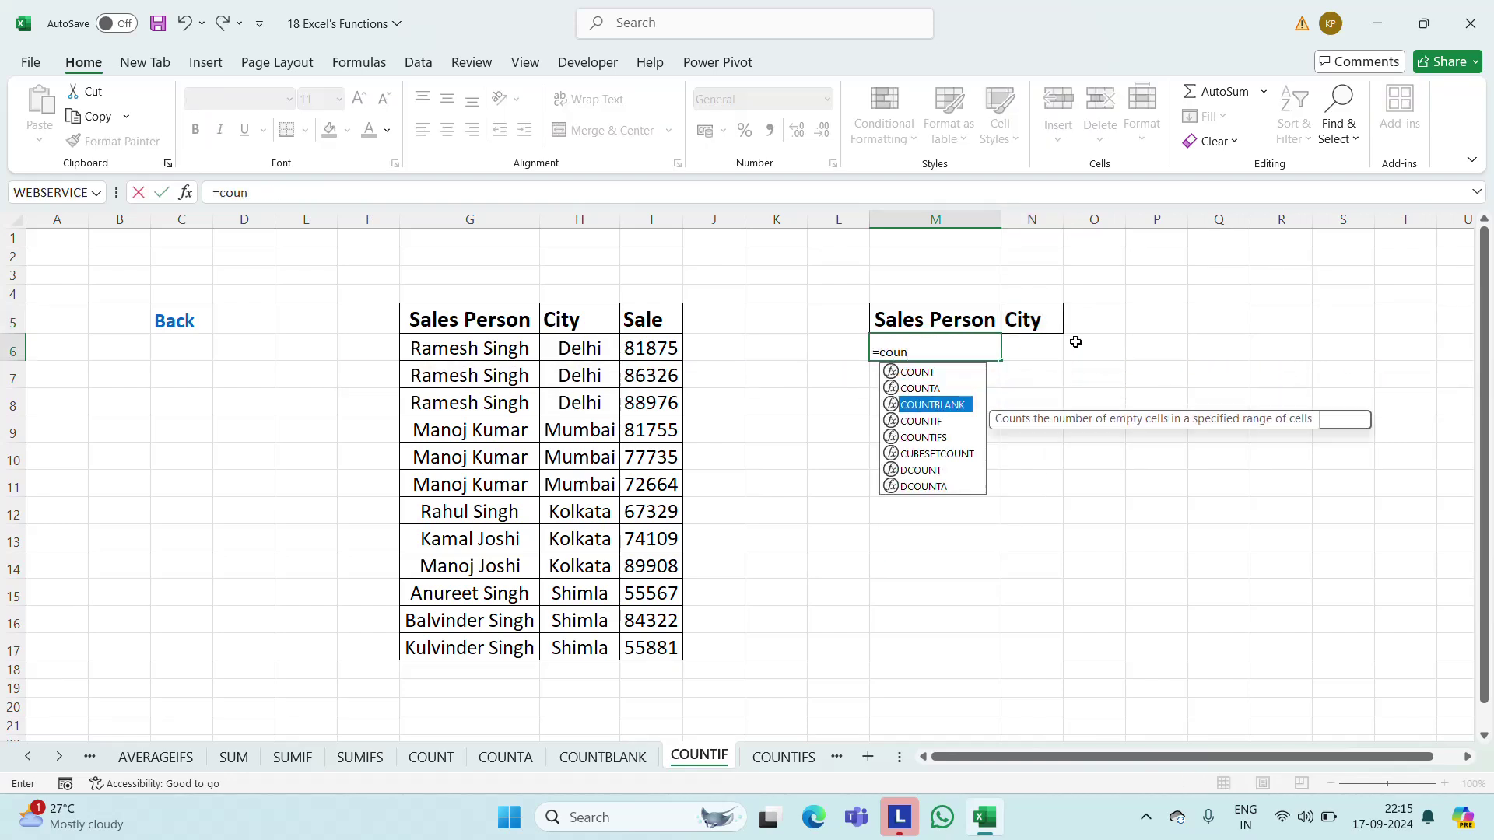
key(Tab)
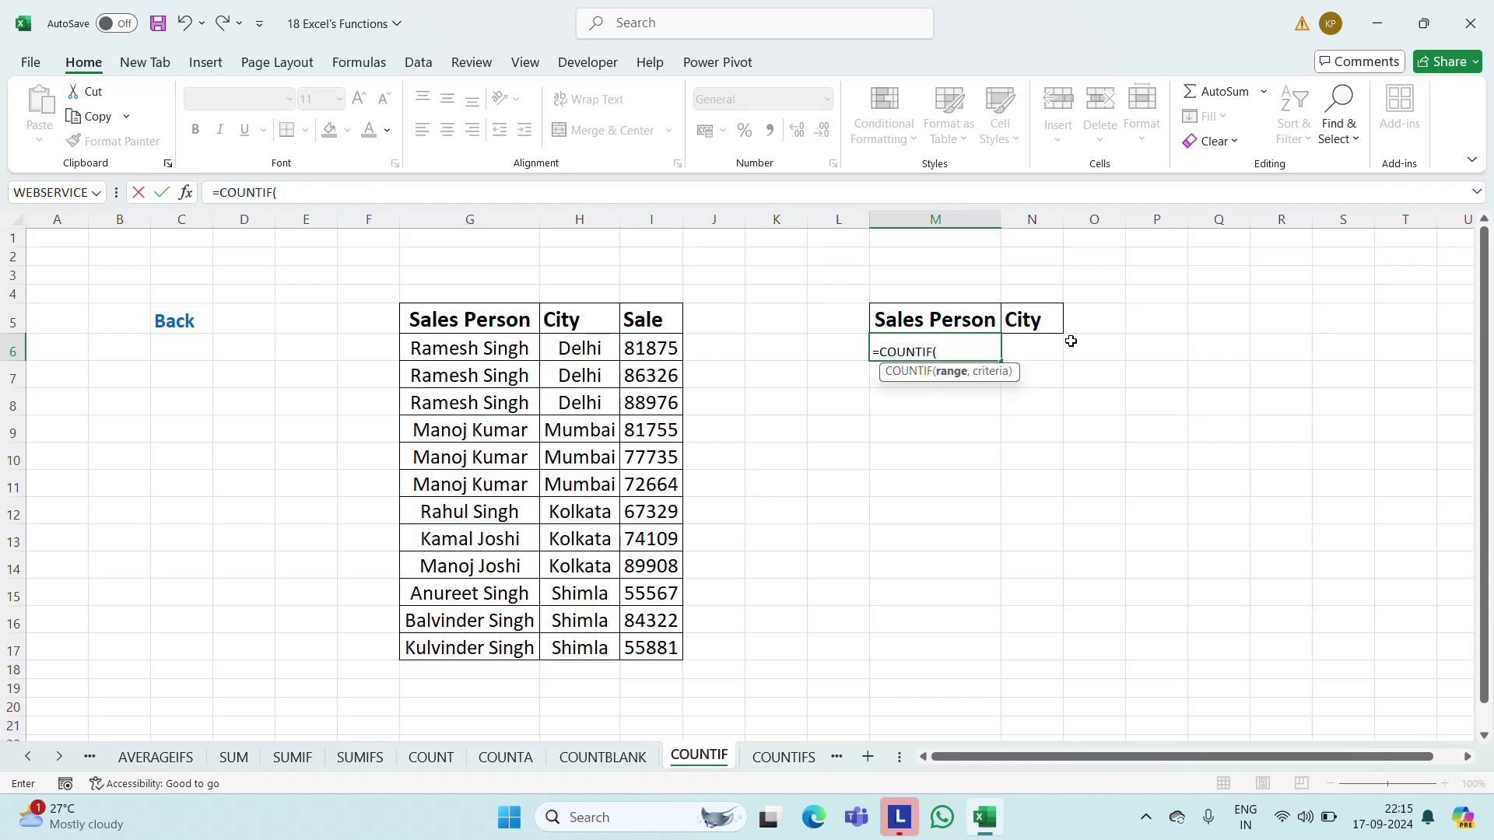
key(Escape)
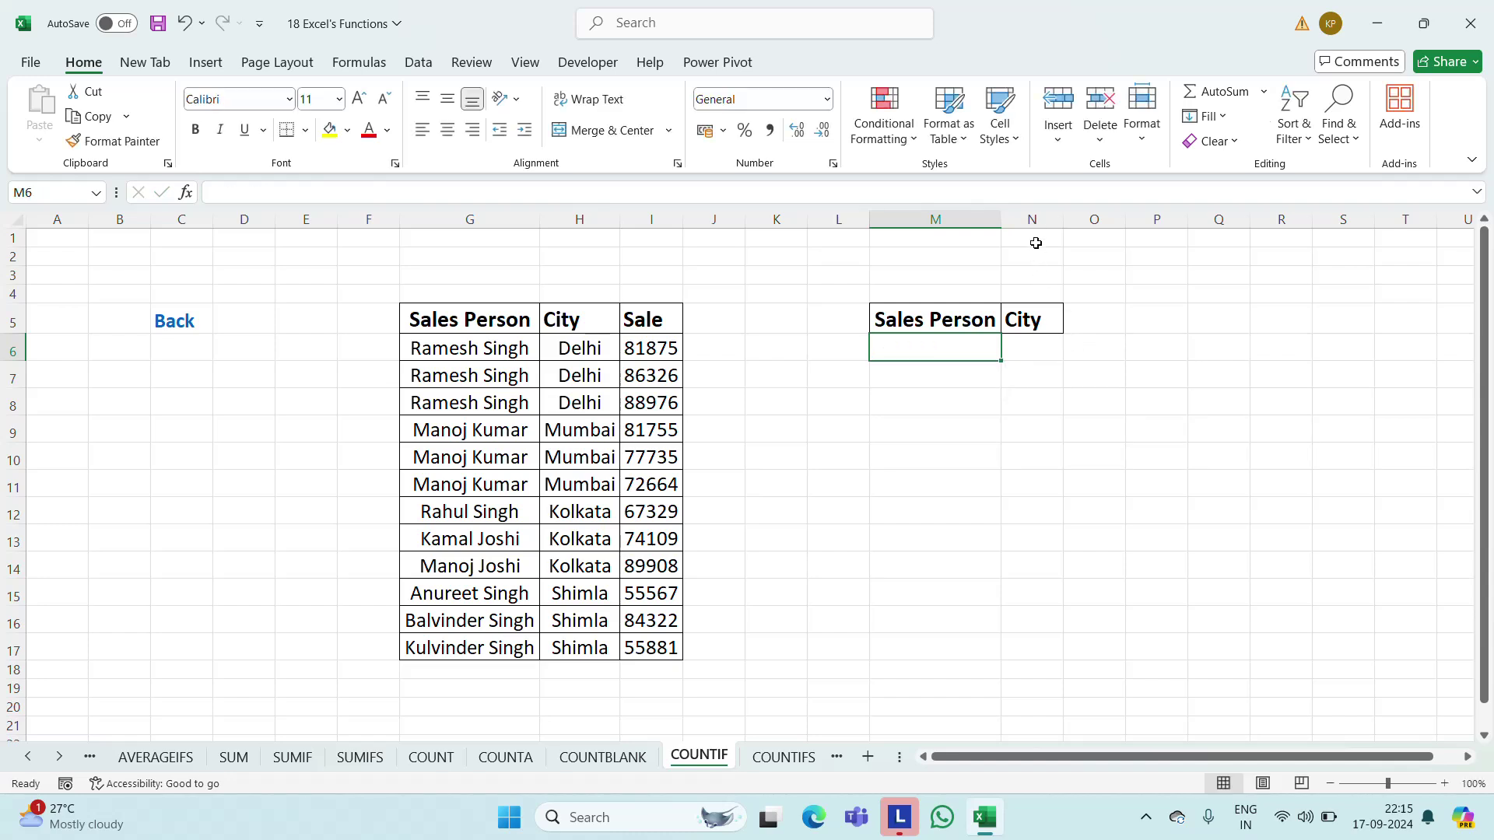
Delete column N containing the copied City header
click(1035, 219)
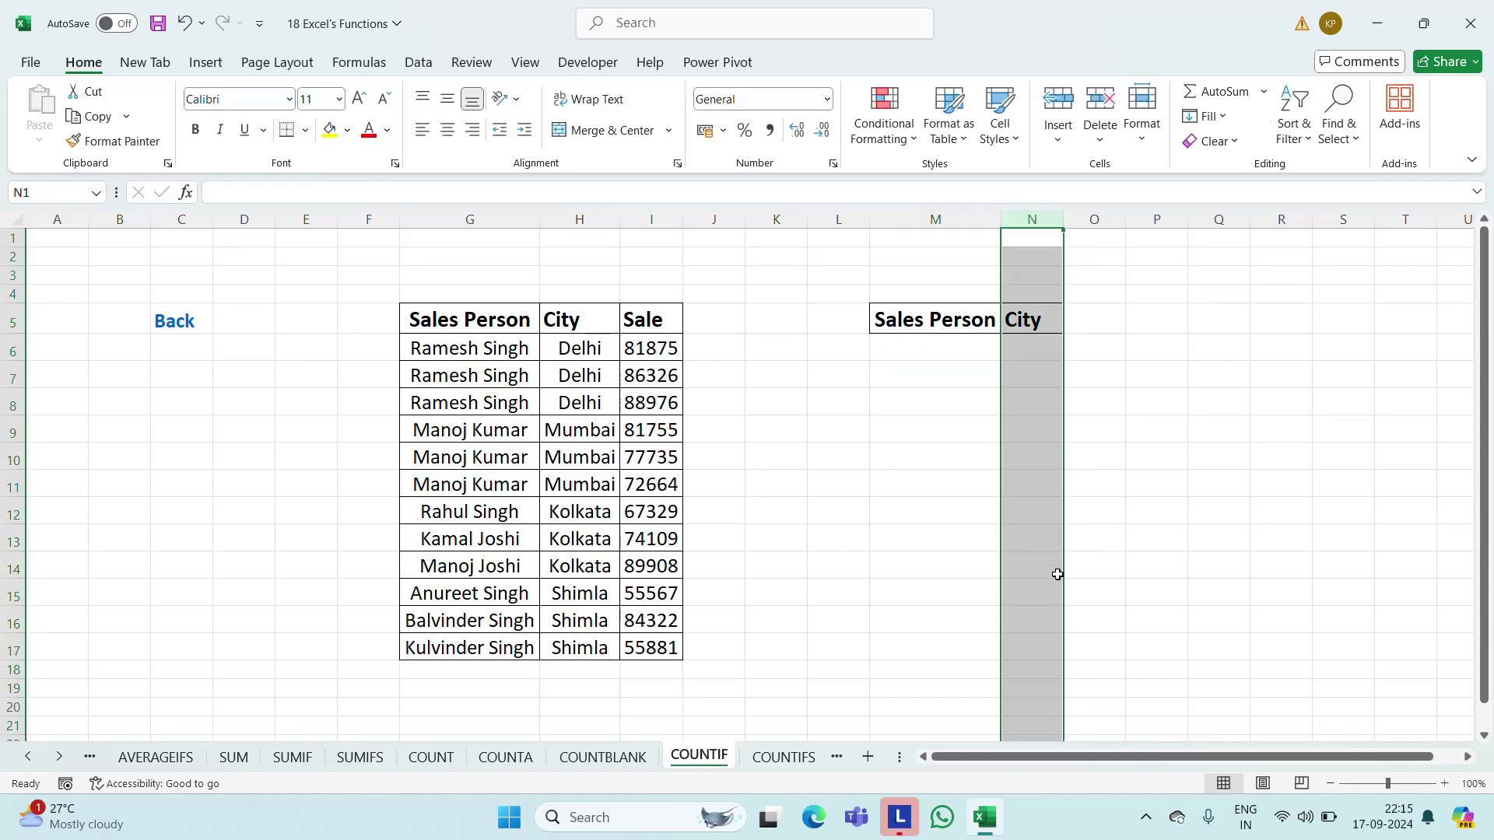
key(Delete)
click(951, 351)
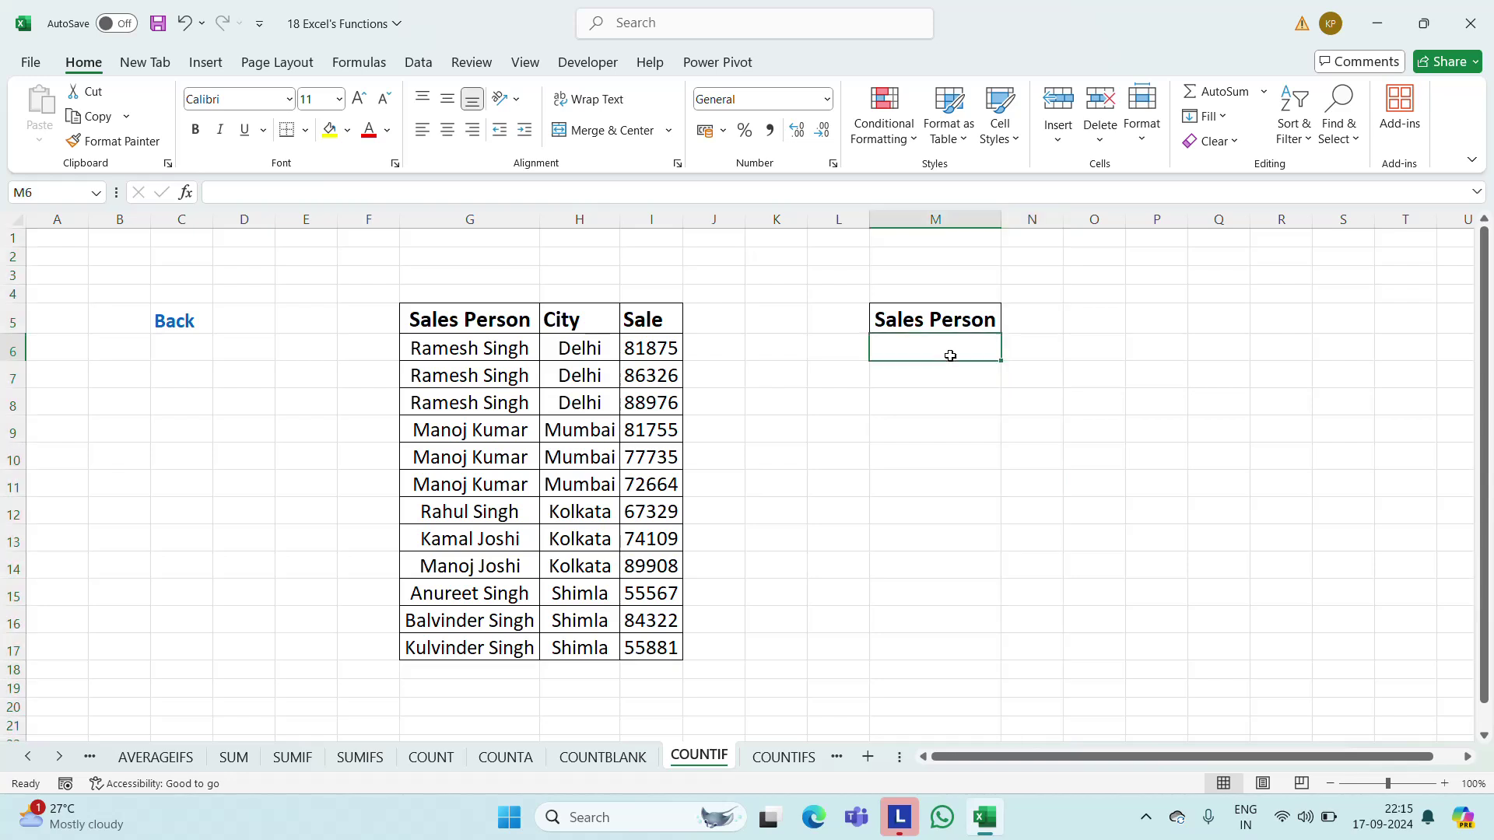
click(1120, 387)
text(0)
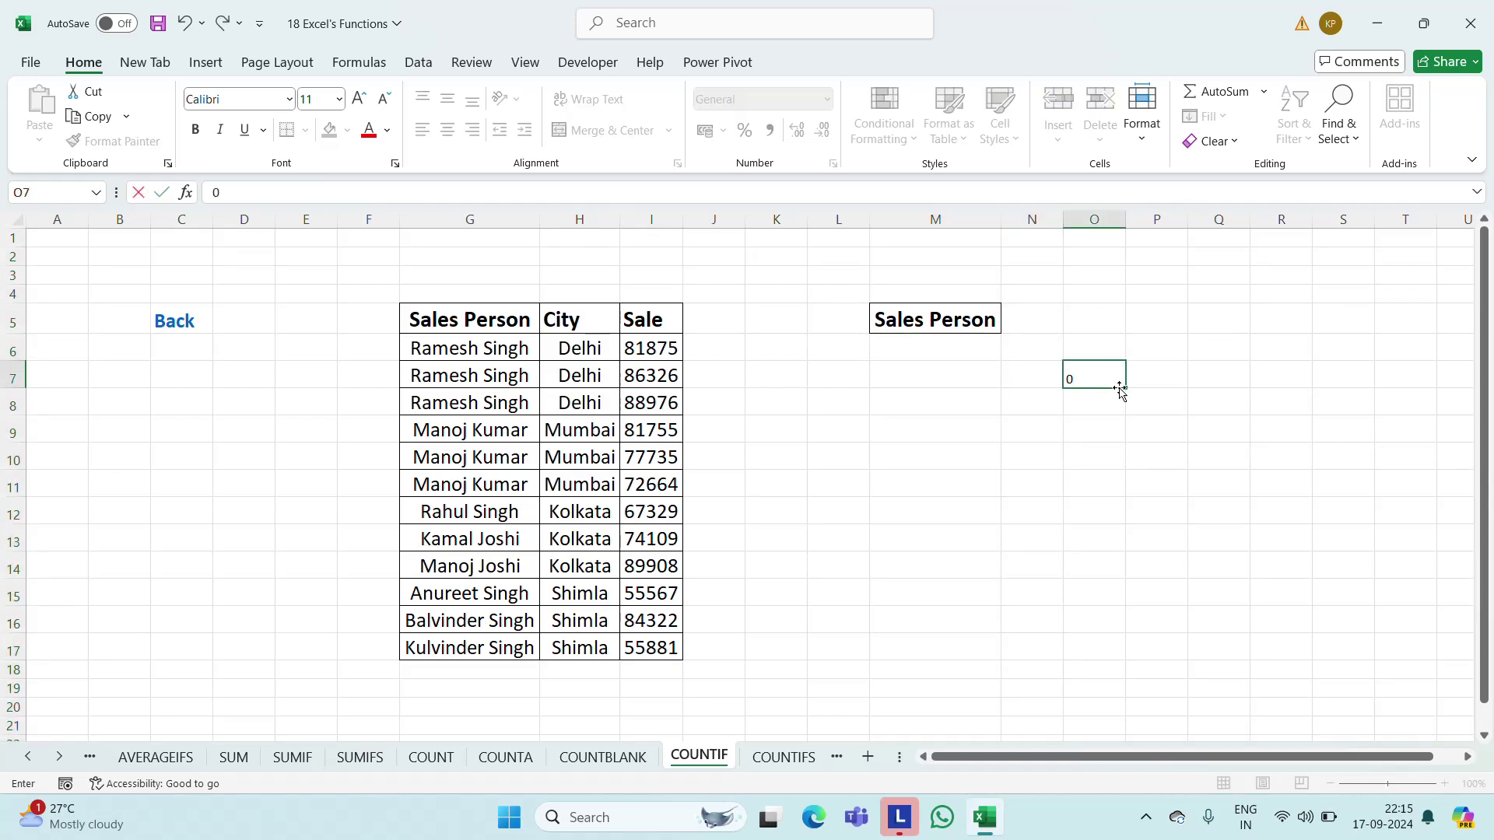
key(Escape)
key(Up)
key(Left)
key(Left)
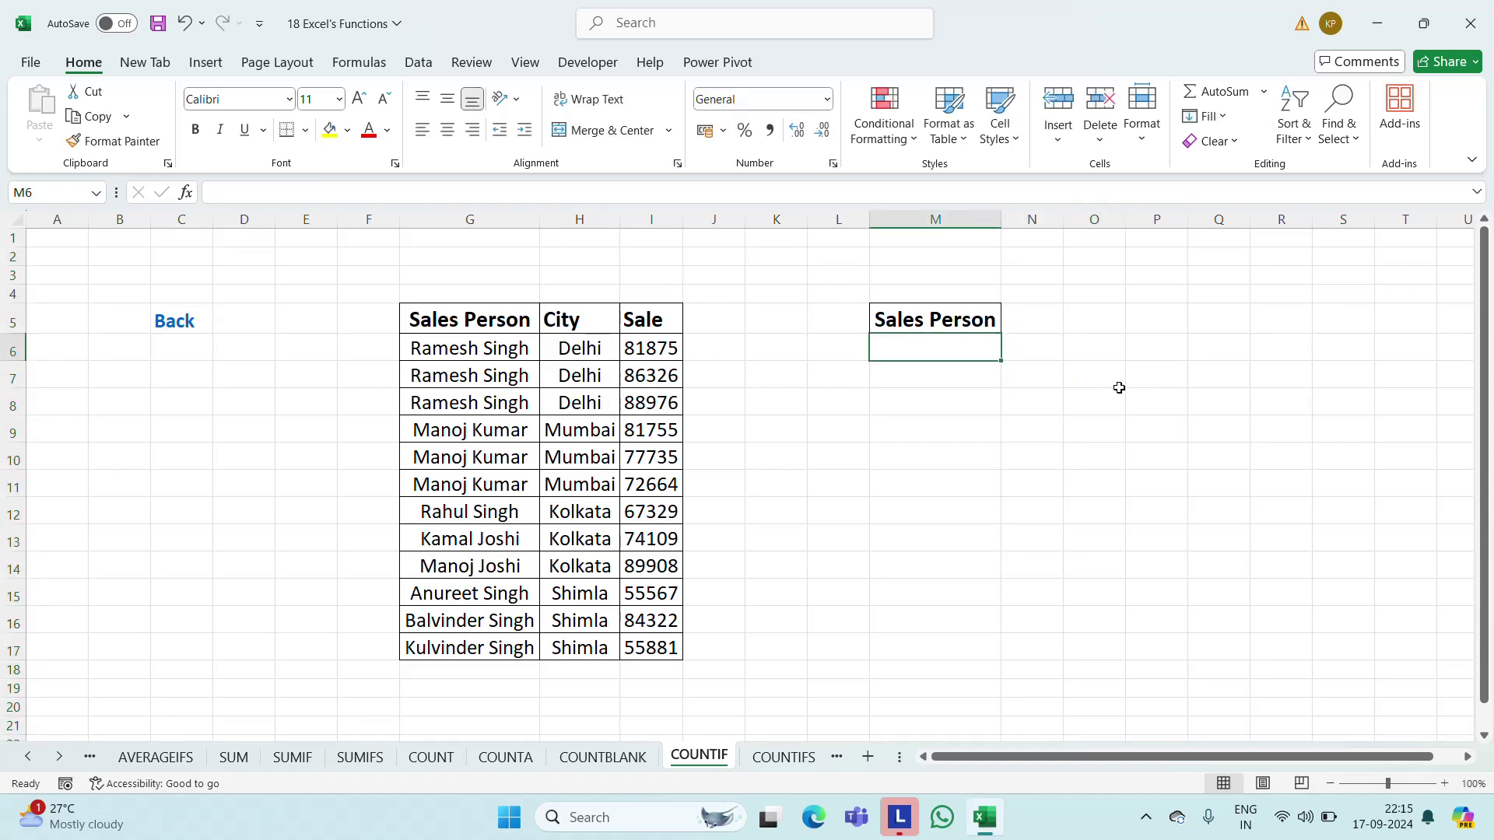
text(=coun)
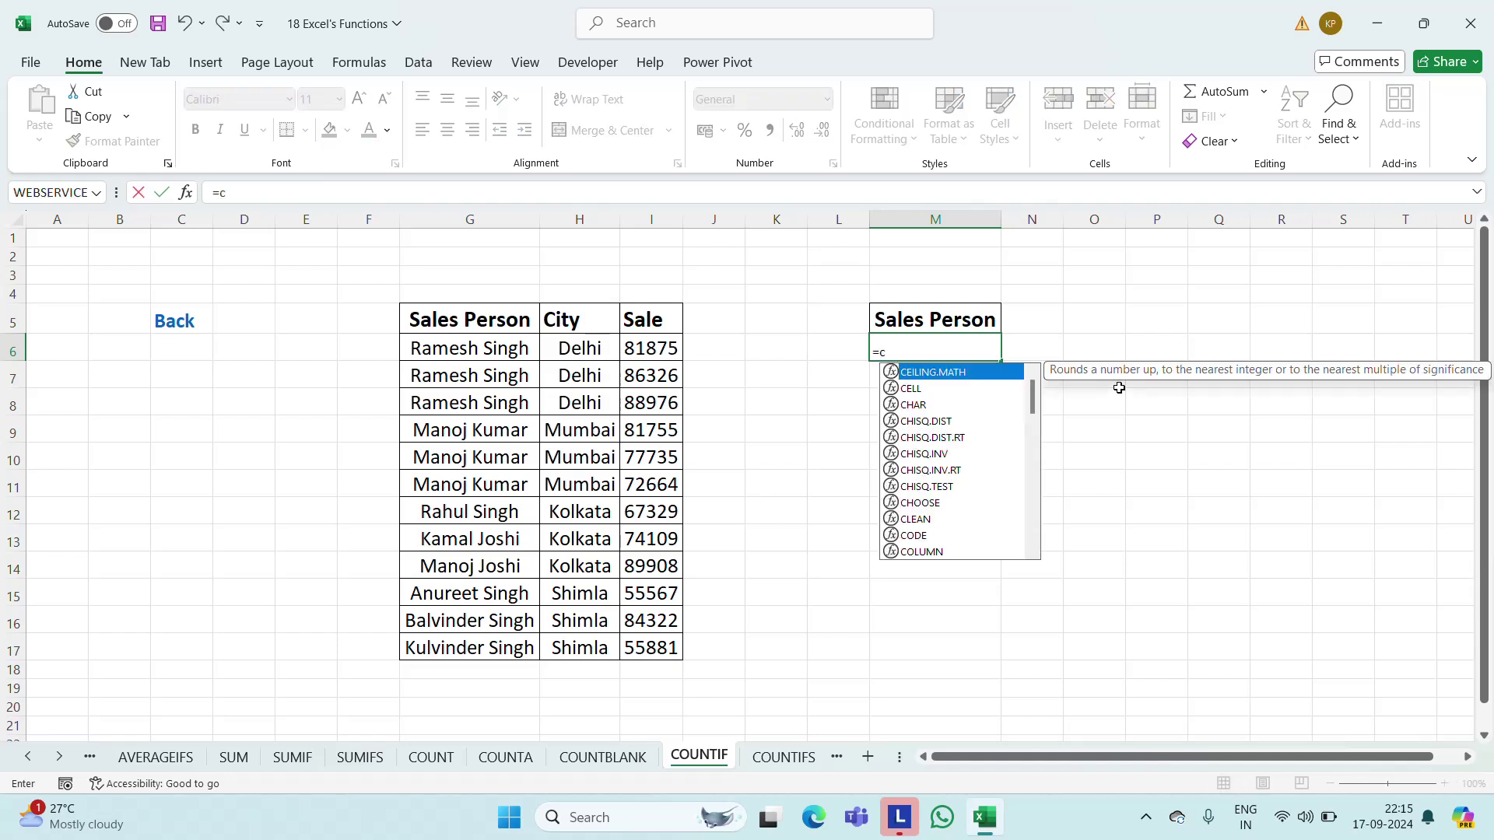
key(Down)
key(Down)
key(Down)
key(Tab)
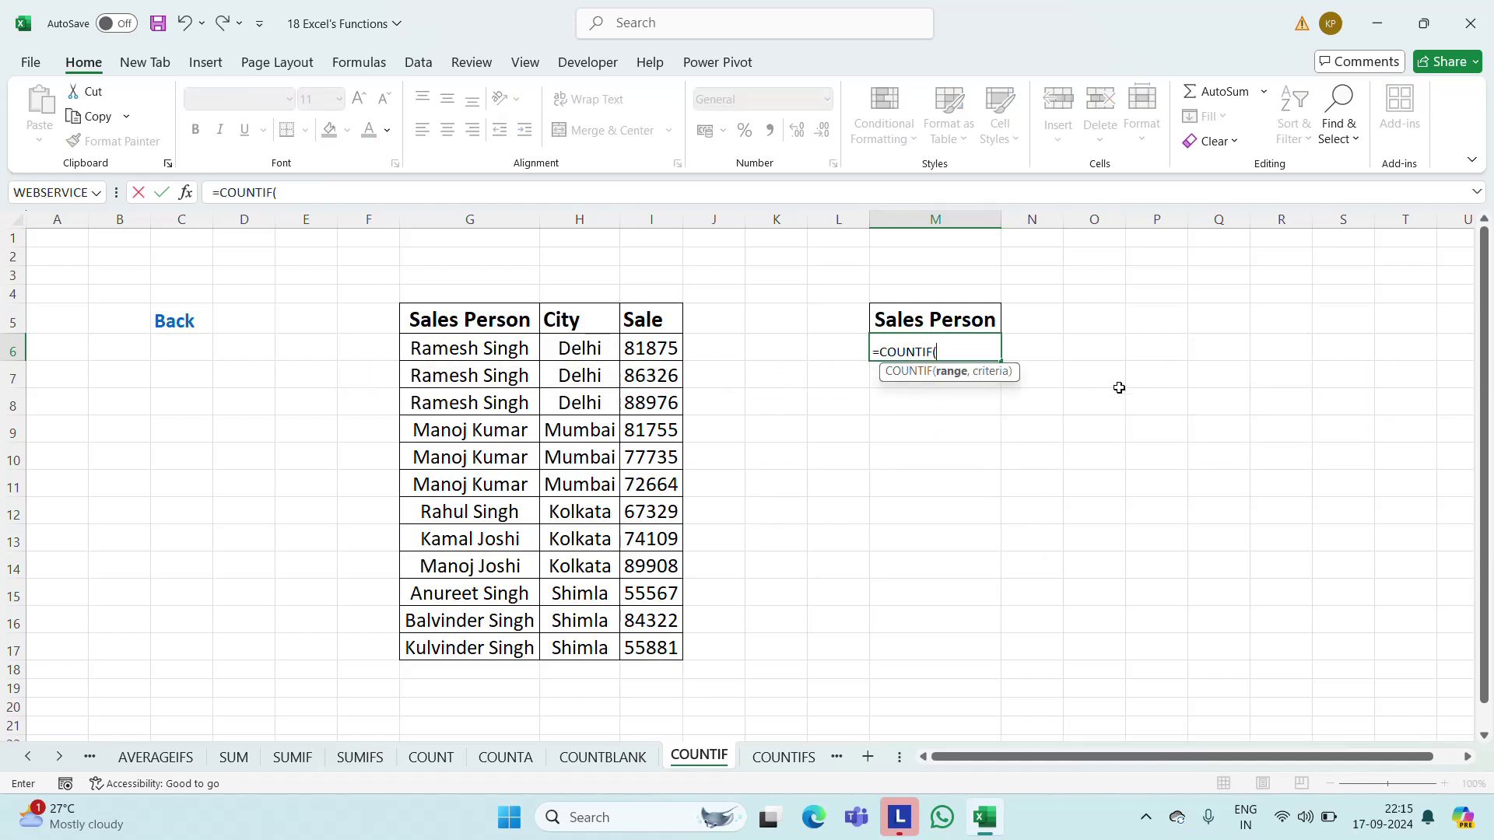
key(Escape)
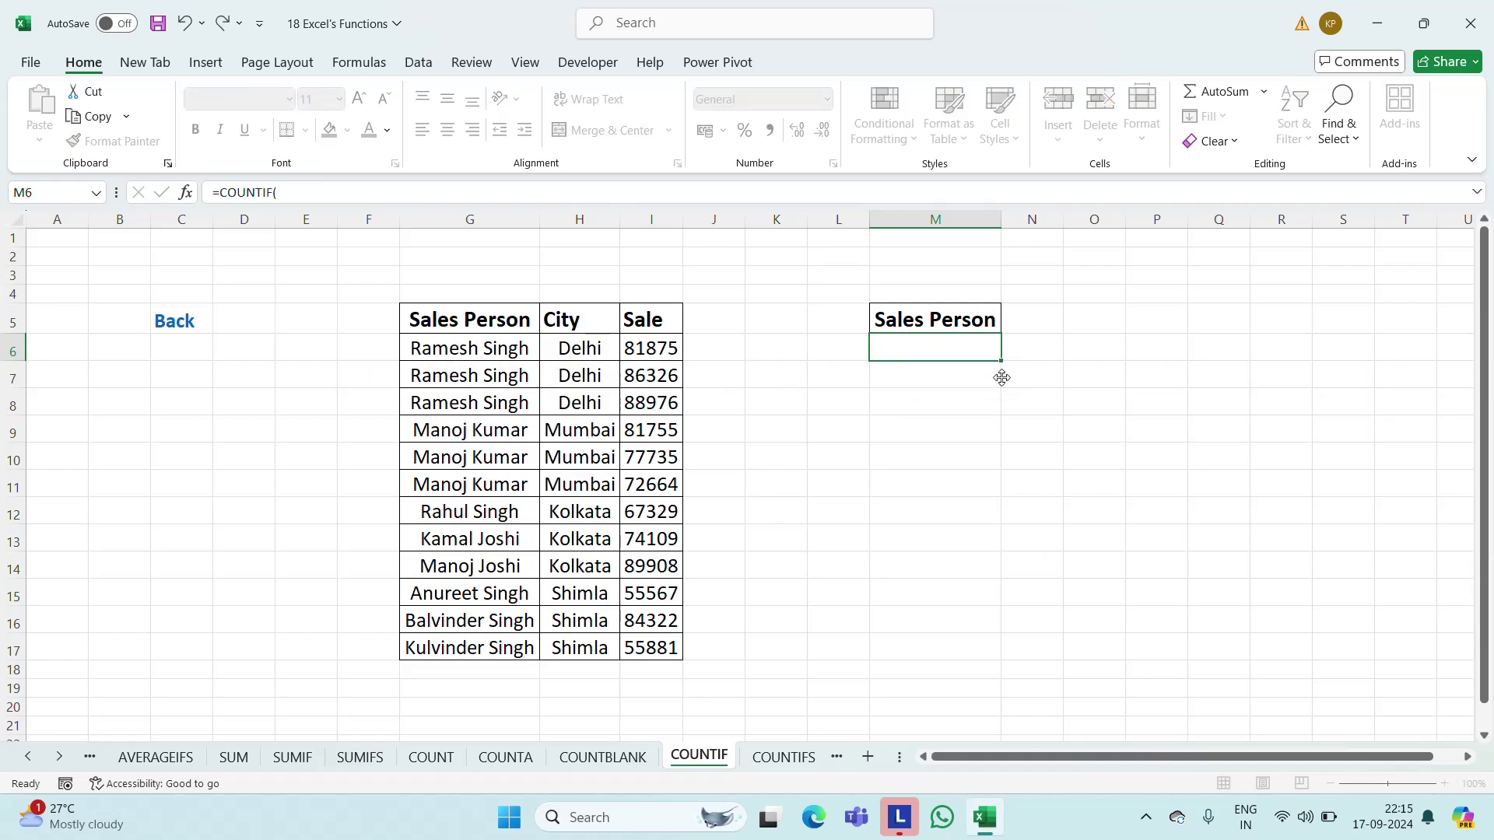
Copy the first salesperson's name from G6 to M6, under the new Sales Person header
key(Up)
key(Left)
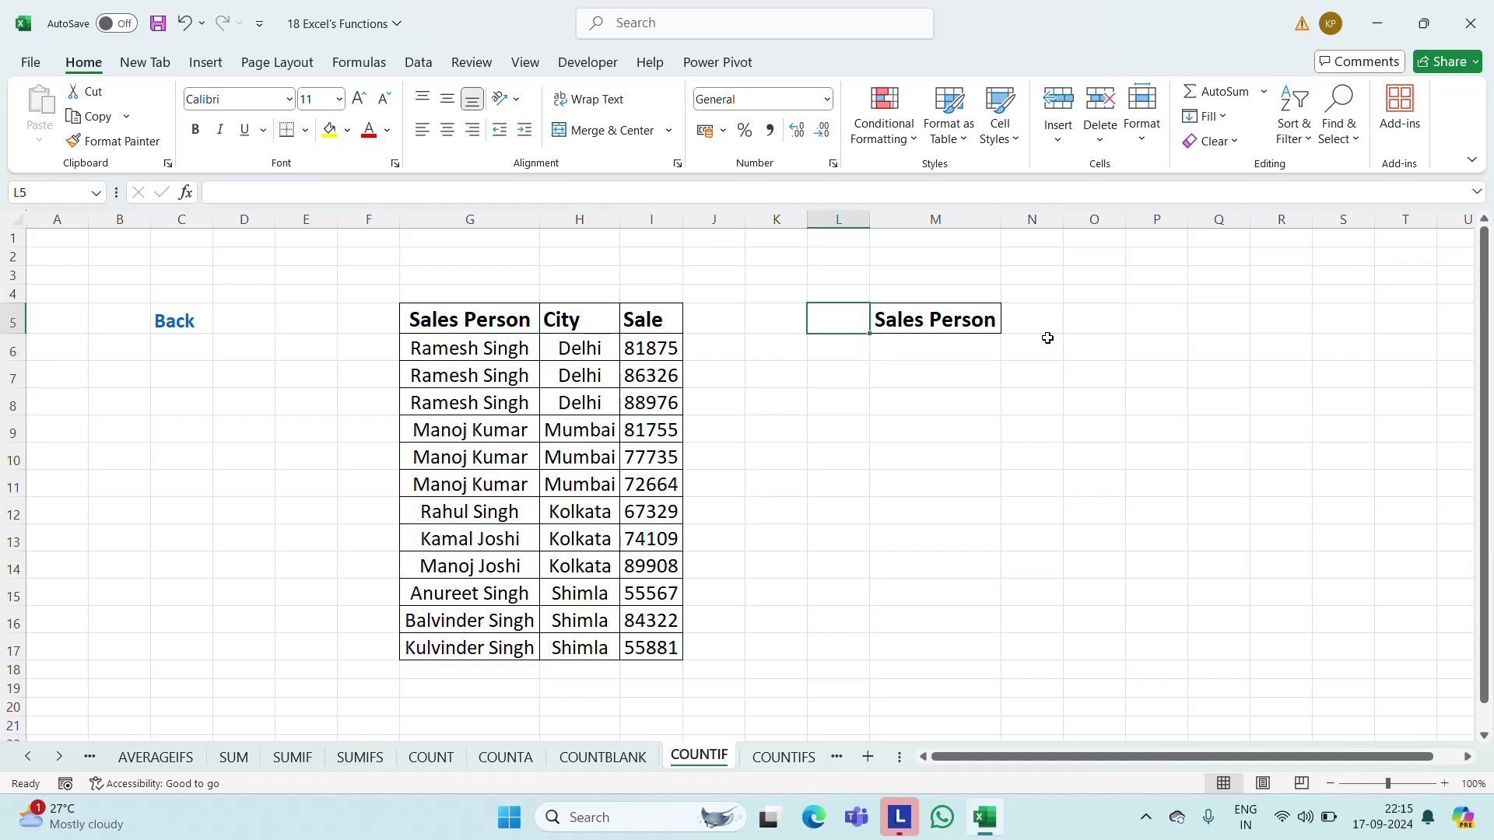
key(Left)
key(Left)
key(Left)
key(Left)
key(Down)
key(Left)
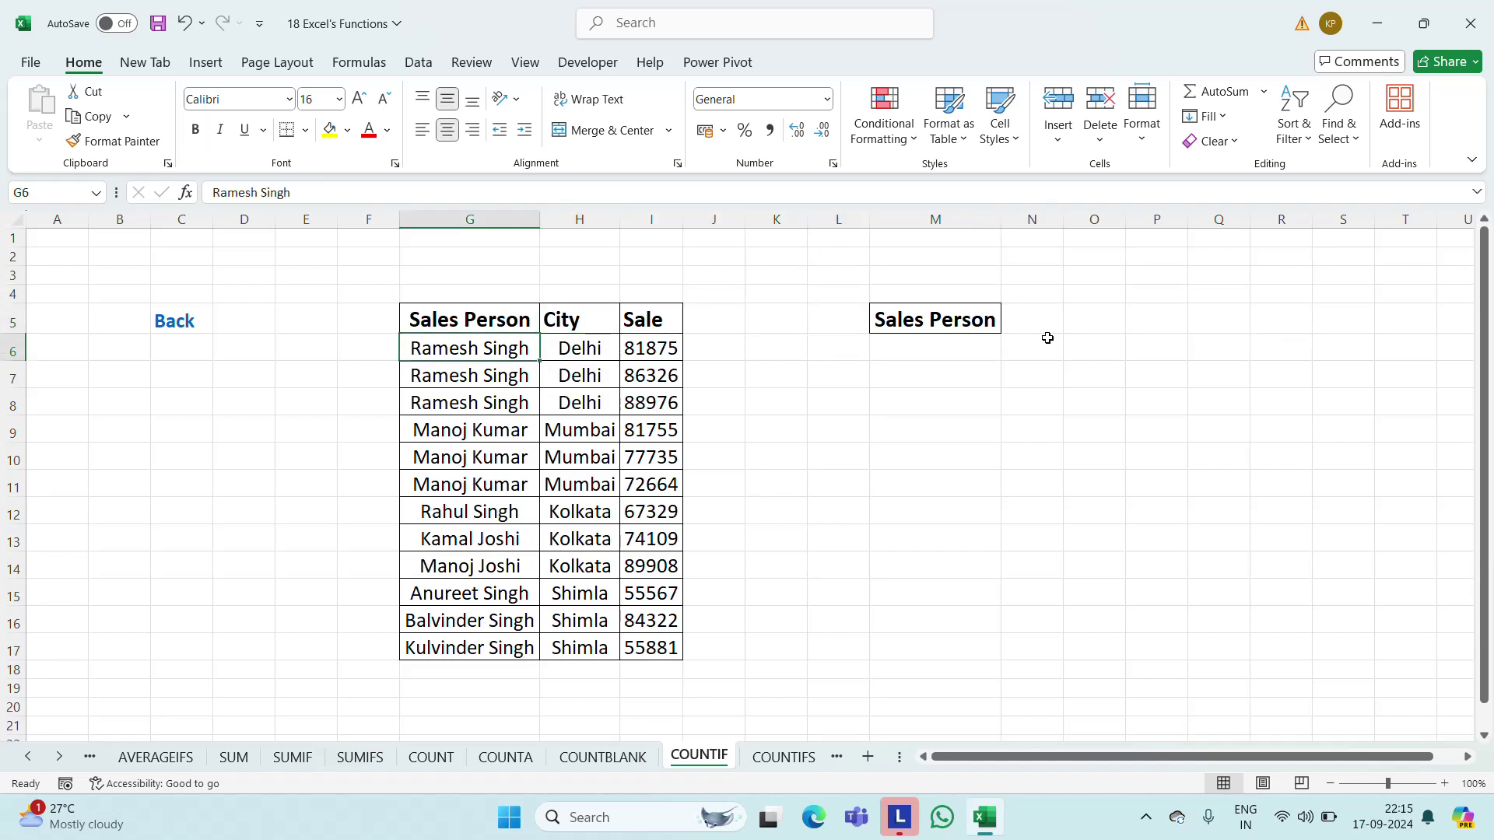
key(ctrl+c)
key(Right)
key(Right)
key(Right)
key(Right)
key(Right)
key(Right)
key(ctrl+v)
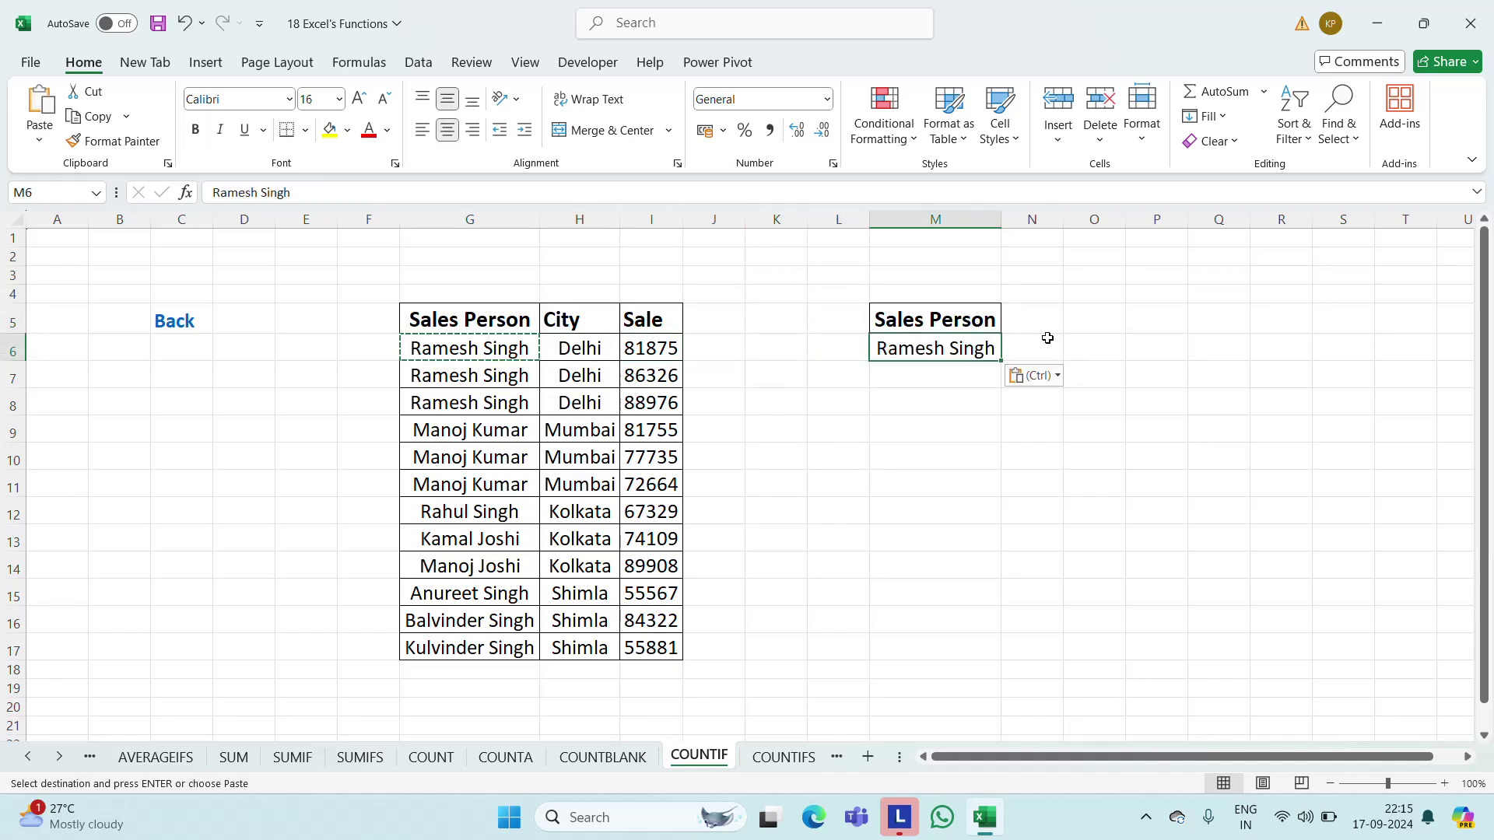
key(Escape)
Copy the Sales Person header from M5 to N5 and change its text to Count
key(Up)
key(Right)
key(Left)
key(ctrl+c)
key(Right)
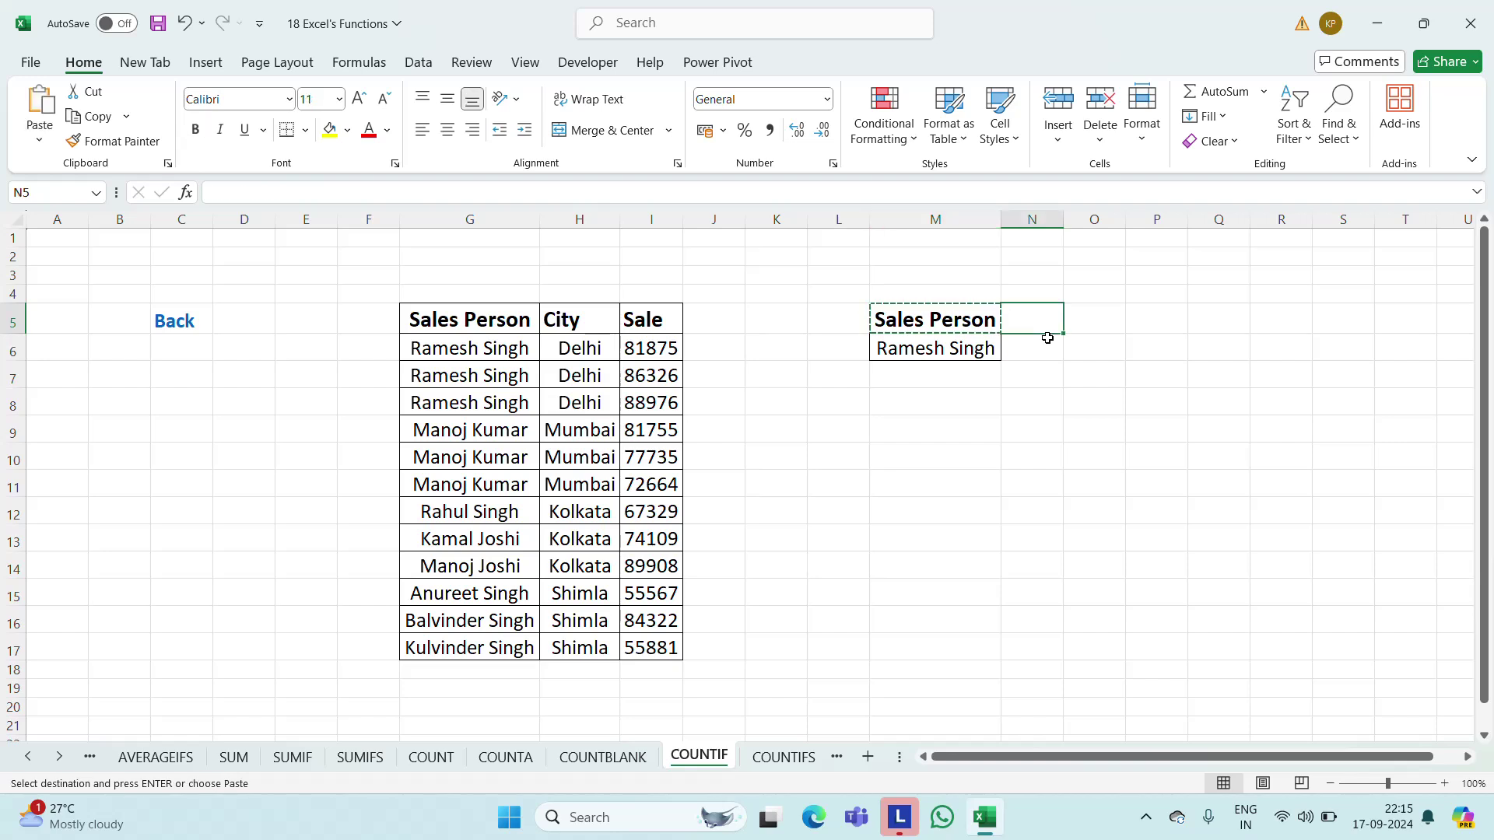
key(ctrl+v)
key(Escape)
text(Coount)
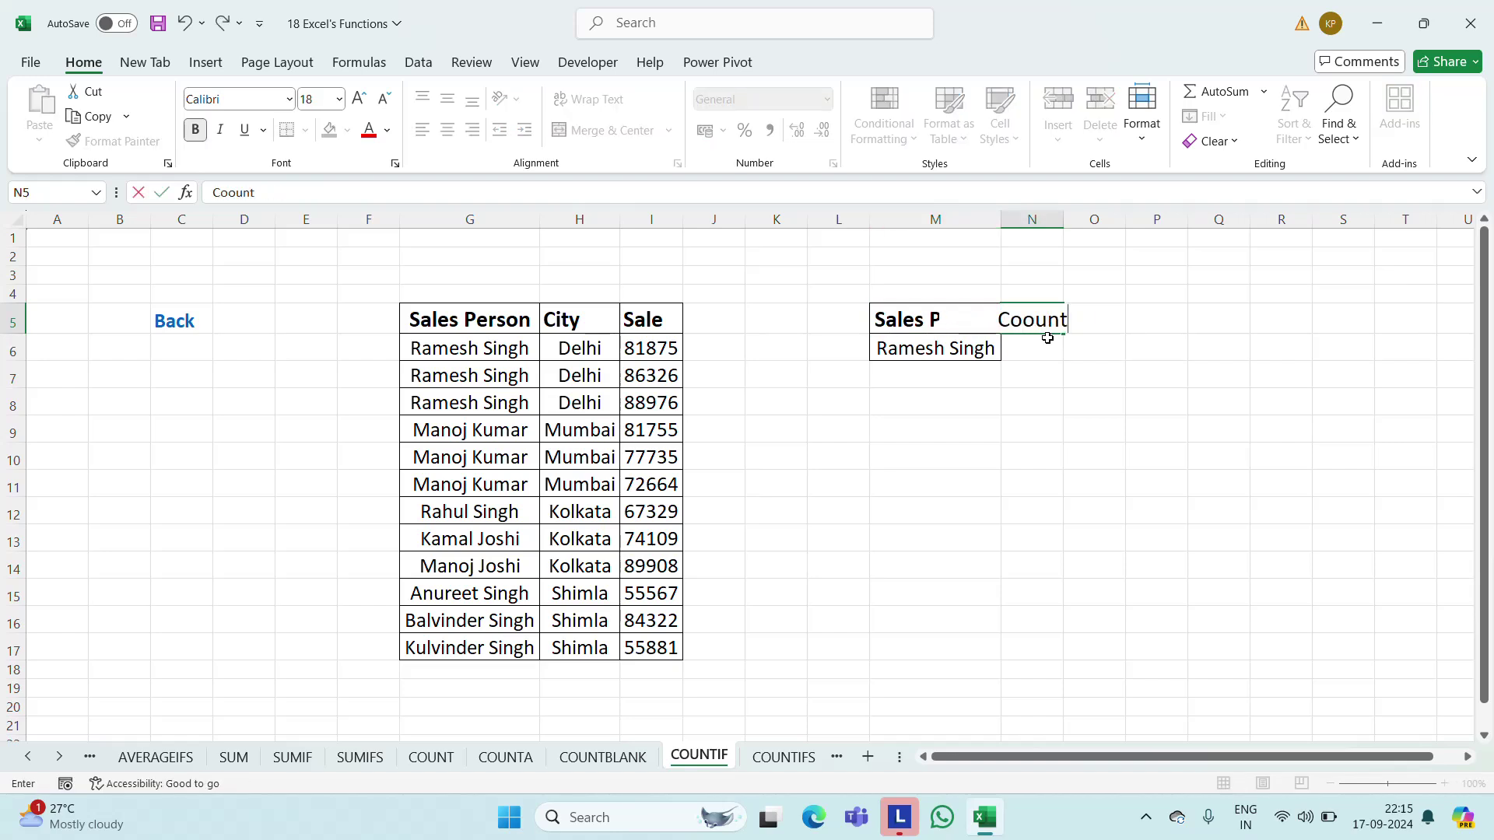
key(Return)
key(Up)
key(F2)
key(Left)
key(Left)
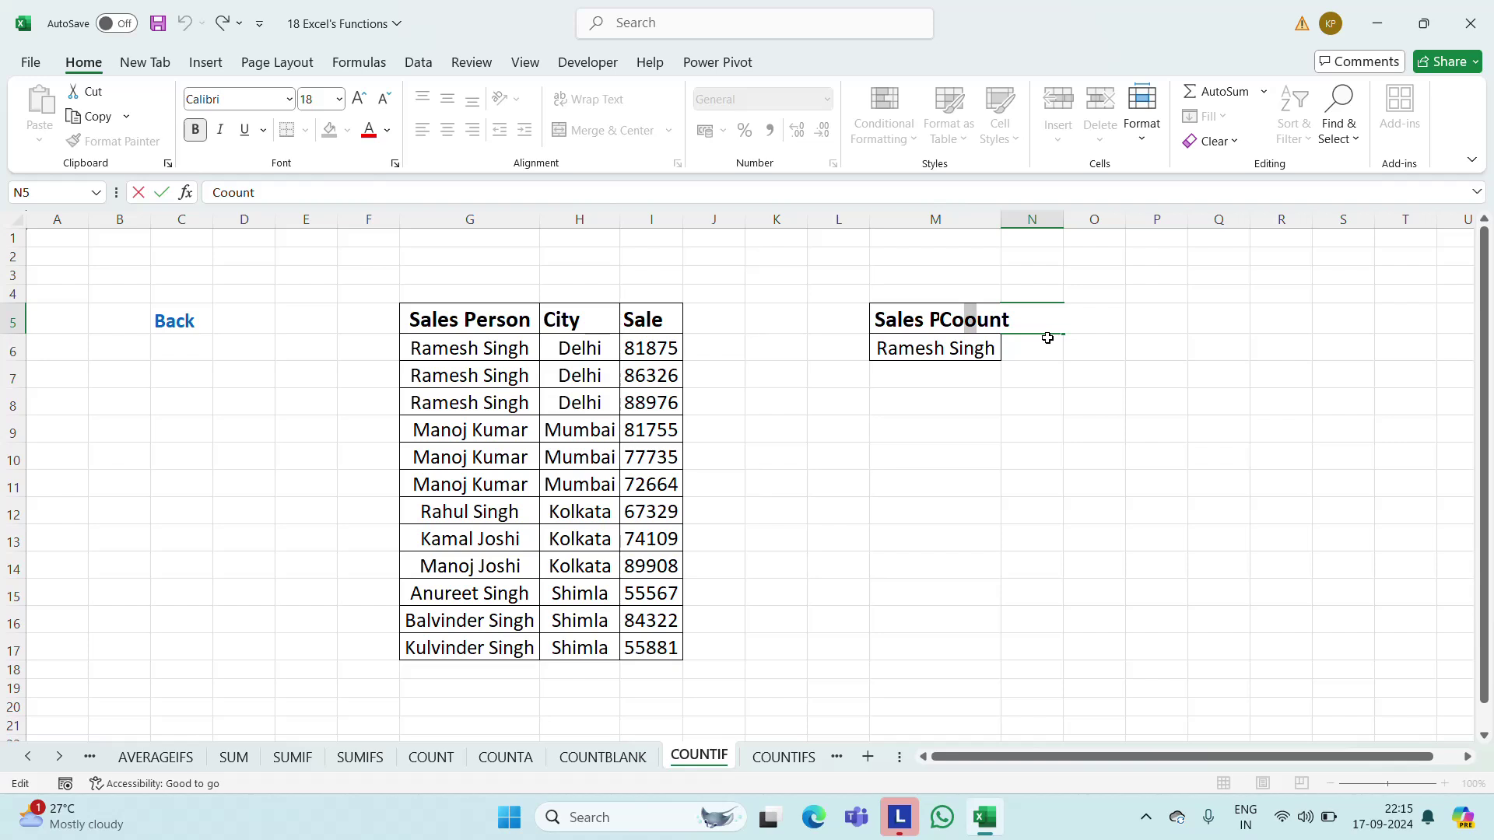
key(ctrl+Return)
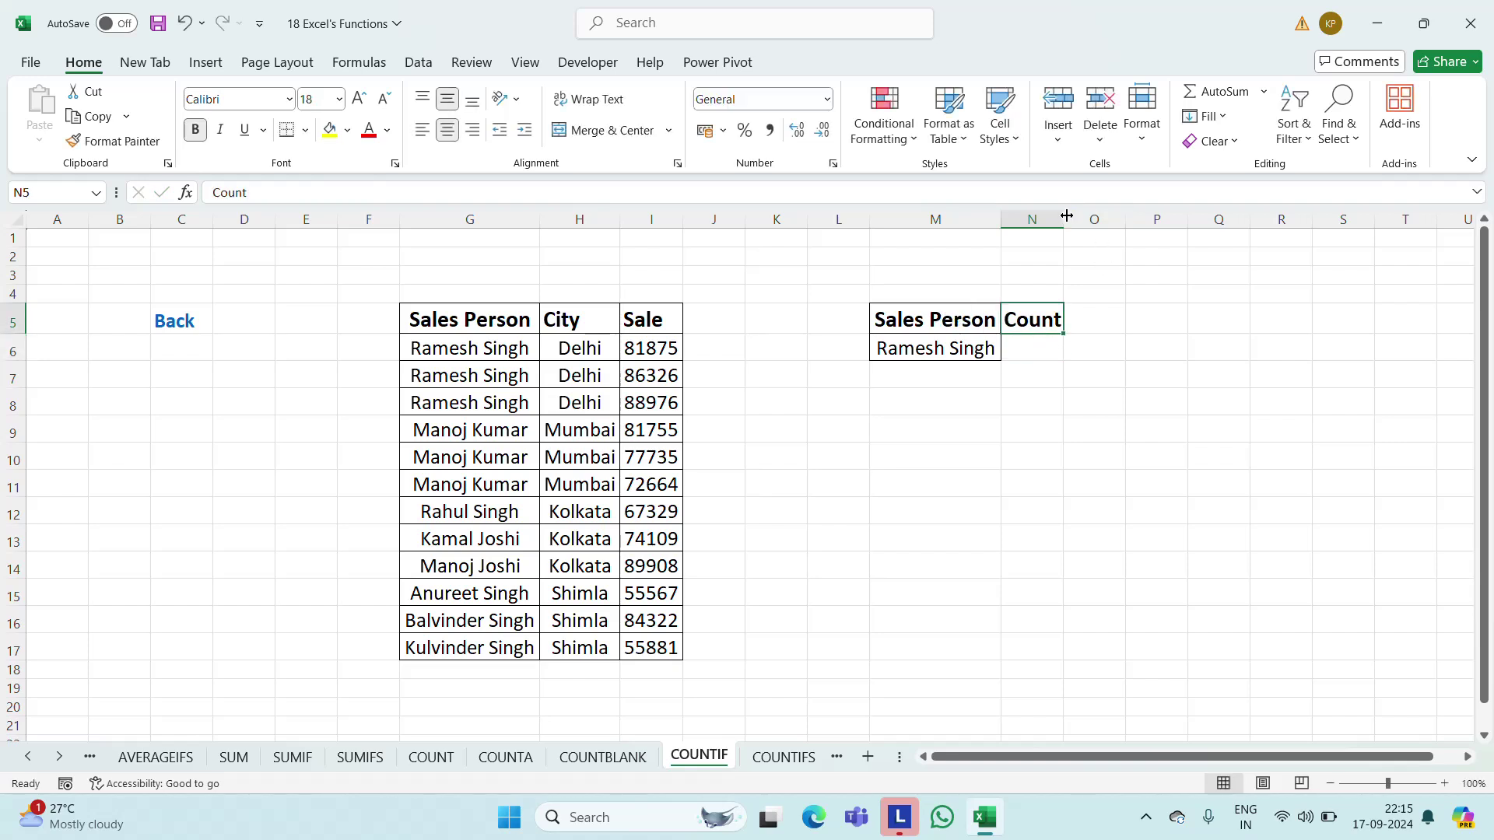
Widen column N and enter =COUNTIF(G6:G17,M6) in N6 to count the rows for the salesperson in M6
drag(1063, 219, 1118, 211)
click(1049, 355)
key(Left)
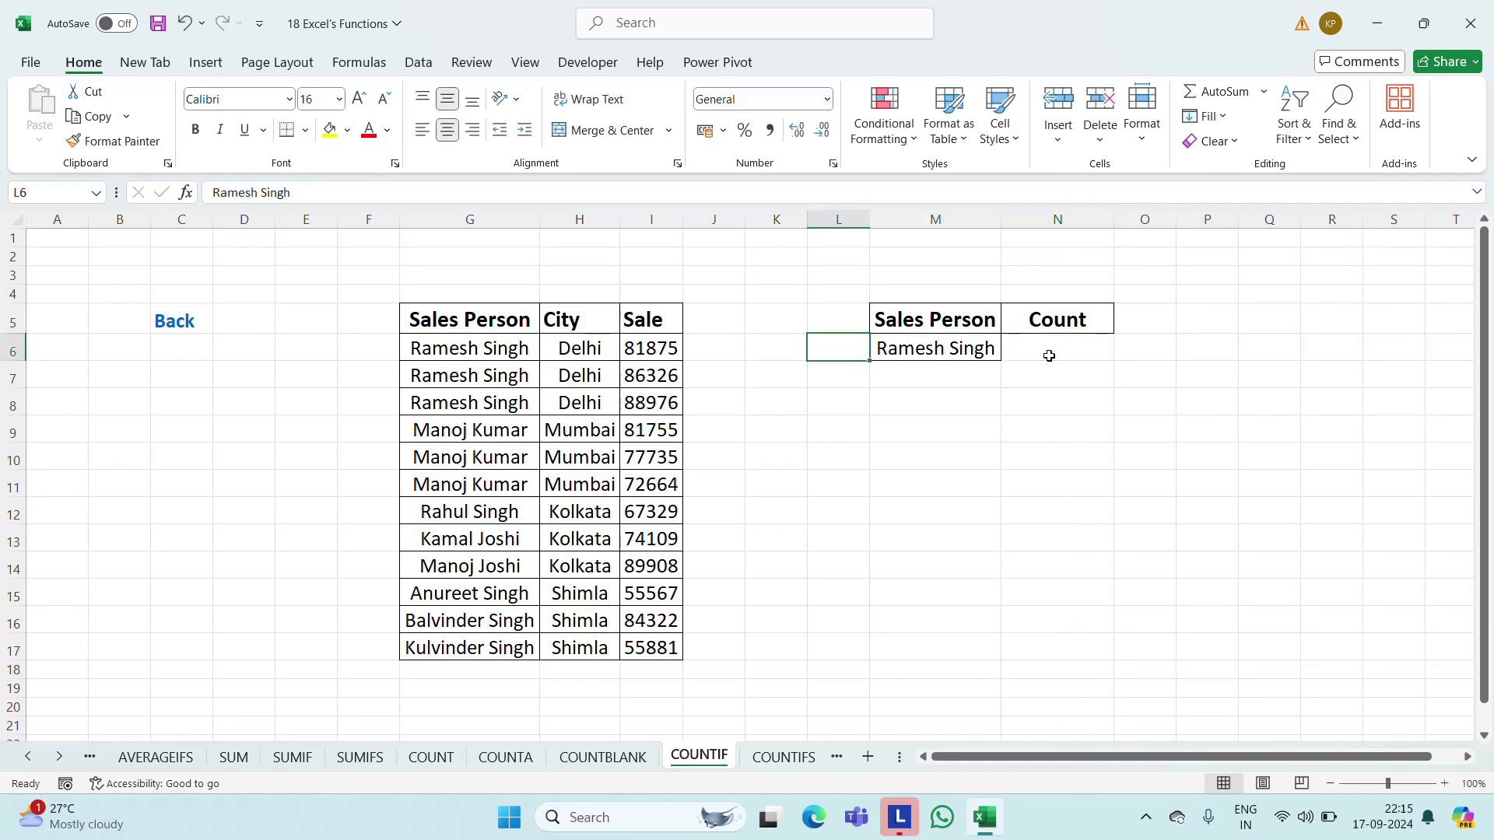
key(Right)
text(=count)
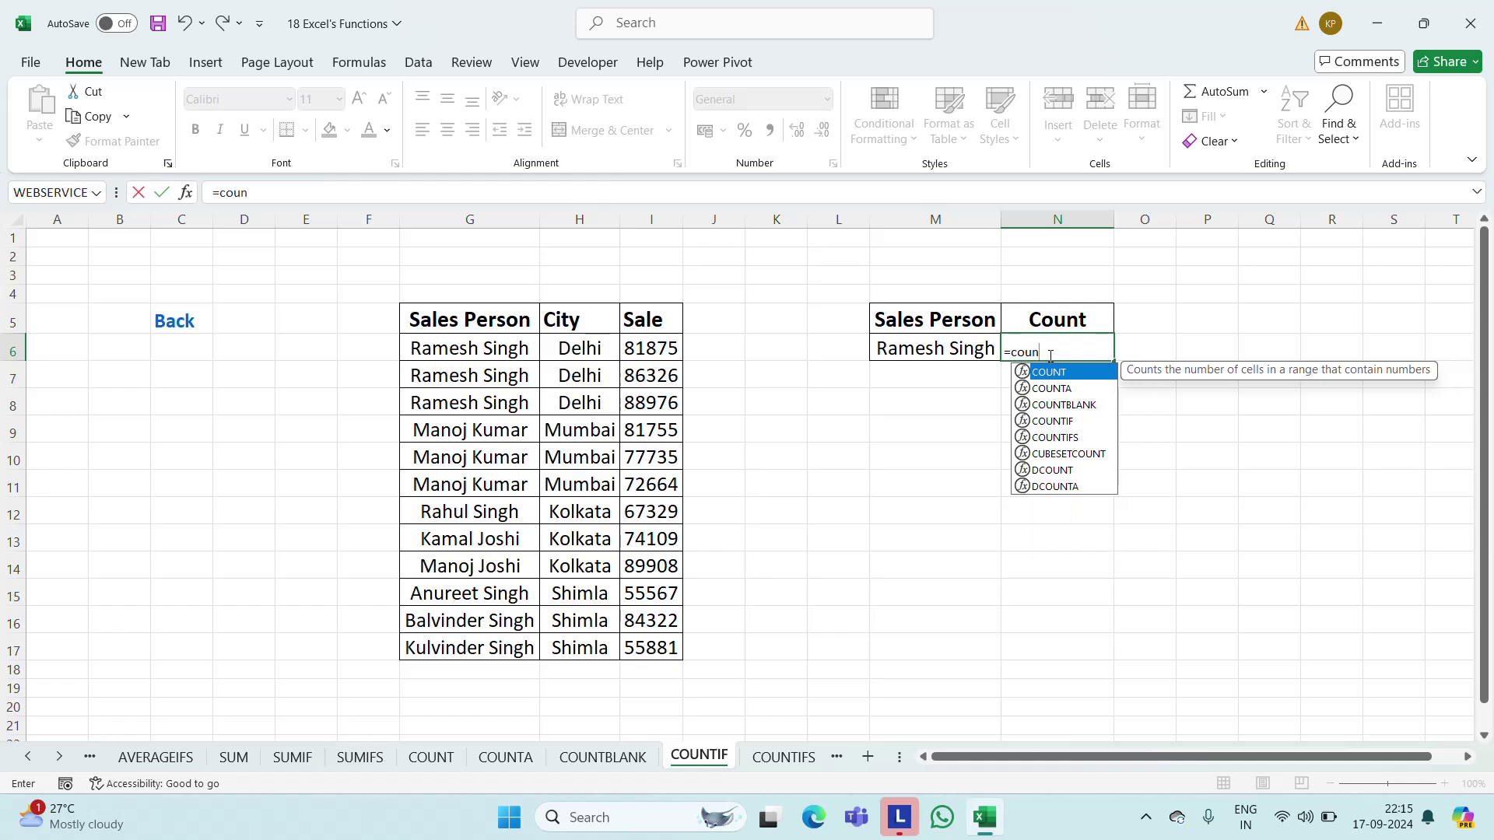
key(Down)
key(Down)
key(Down)
key(Tab)
key(Left)
key(Left)
key(Left)
key(Left)
key(Left)
key(Left)
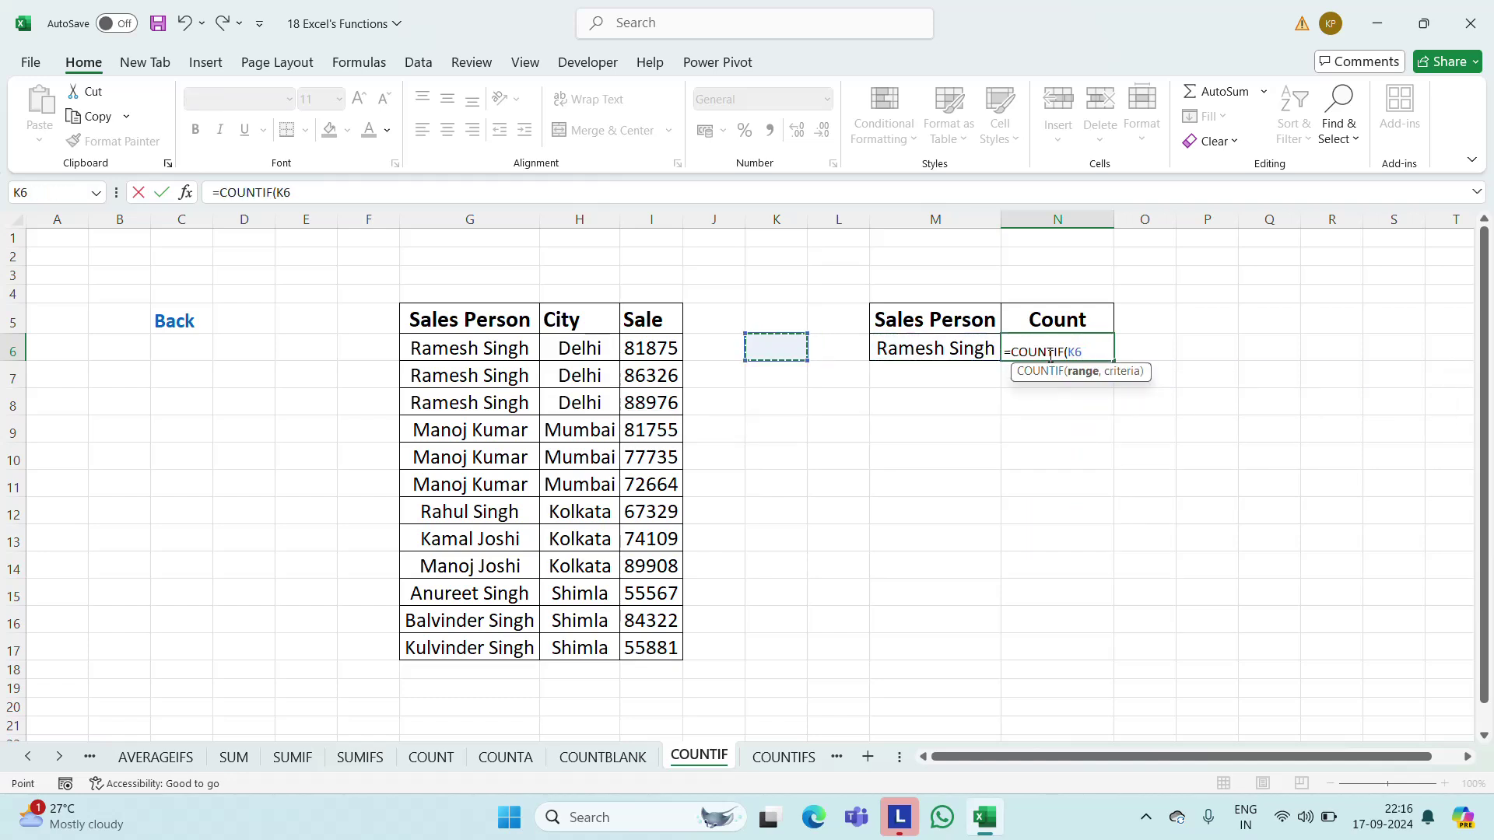
key(ctrl+shift+Down)
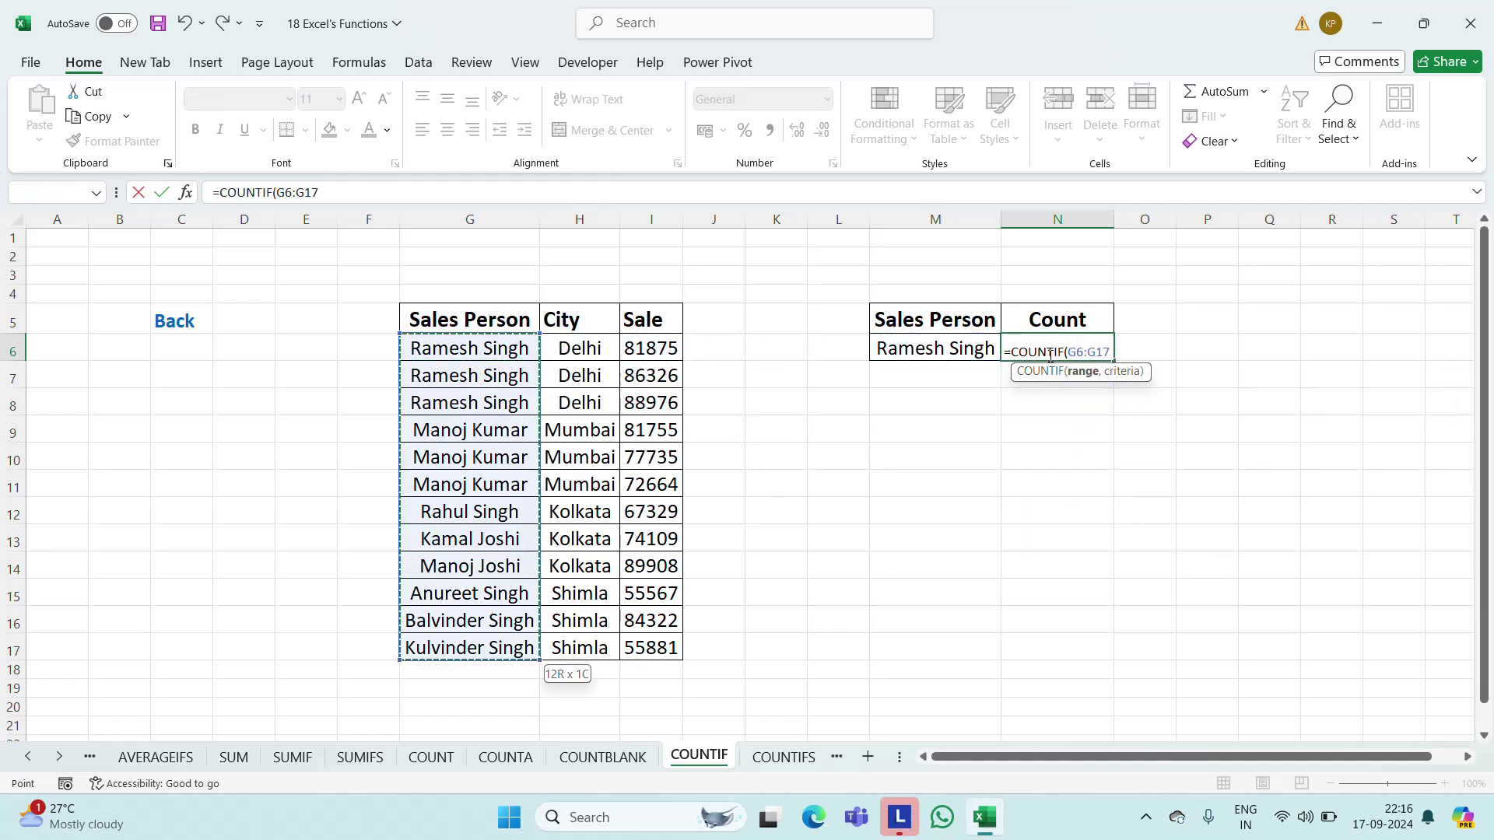
text(,)
key(Left)
key(ctrl+Return)
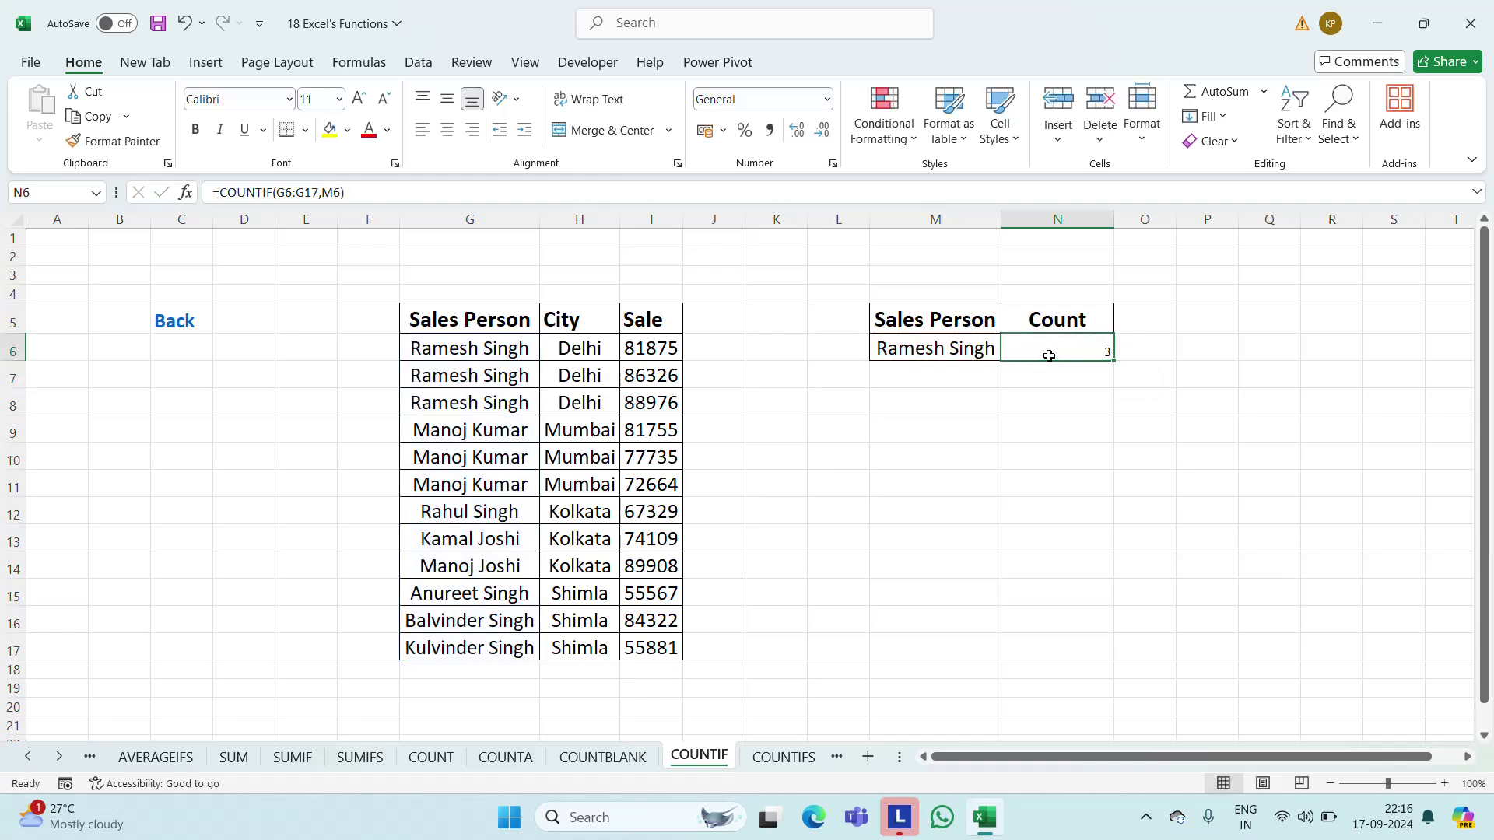
Set the font size of the count result in N6 to 18
click(318, 102)
text(14)
click(317, 103)
text(18)
key(Return)
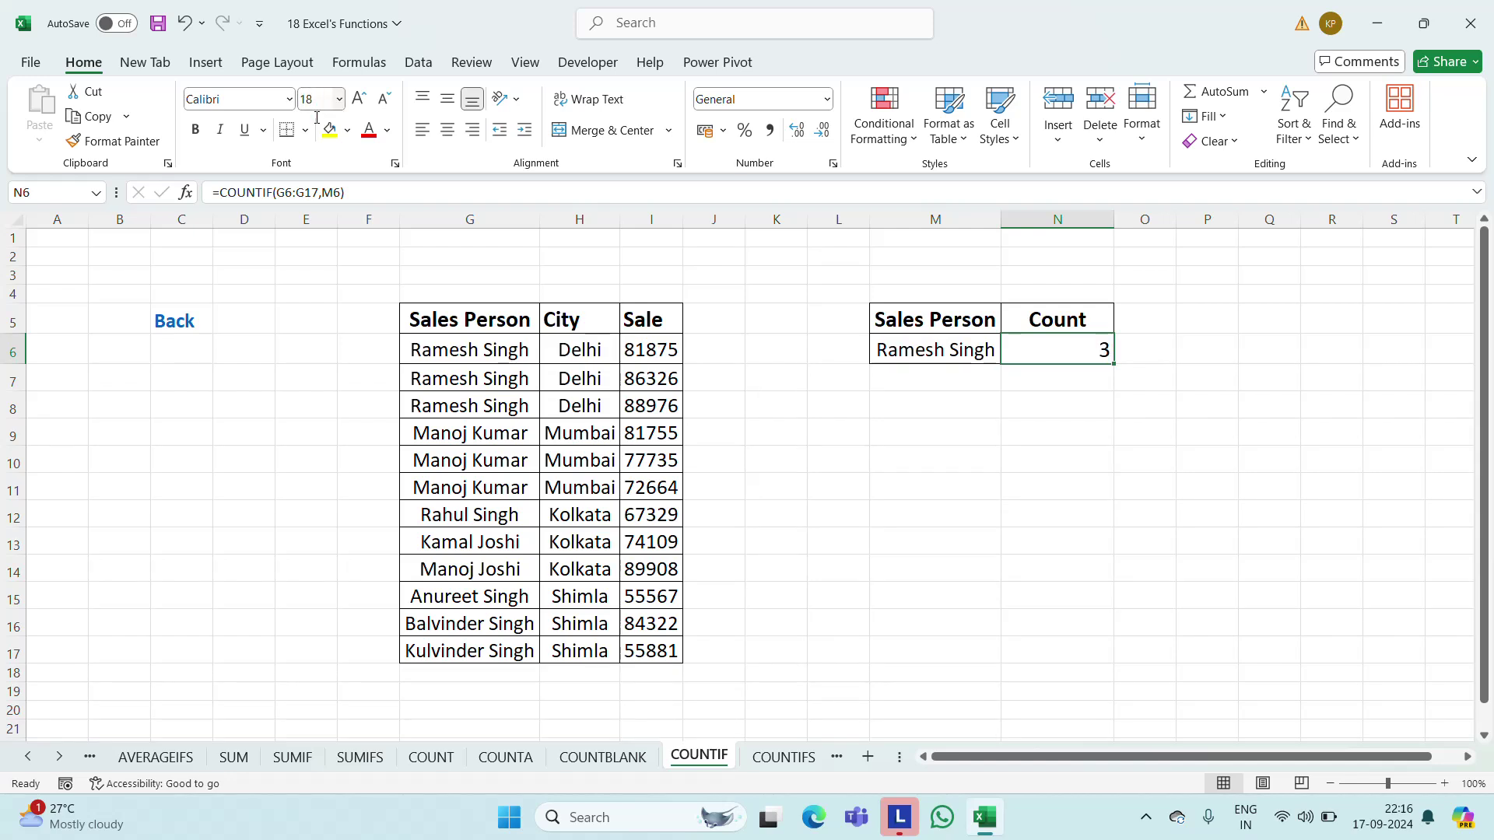
Check the source rows behind the count by selecting the first salesperson's sales in I6:I8
click(1145, 347)
key(Left)
key(Left)
key(Left)
key(Left)
key(Left)
key(Left)
key(Left)
key(Left)
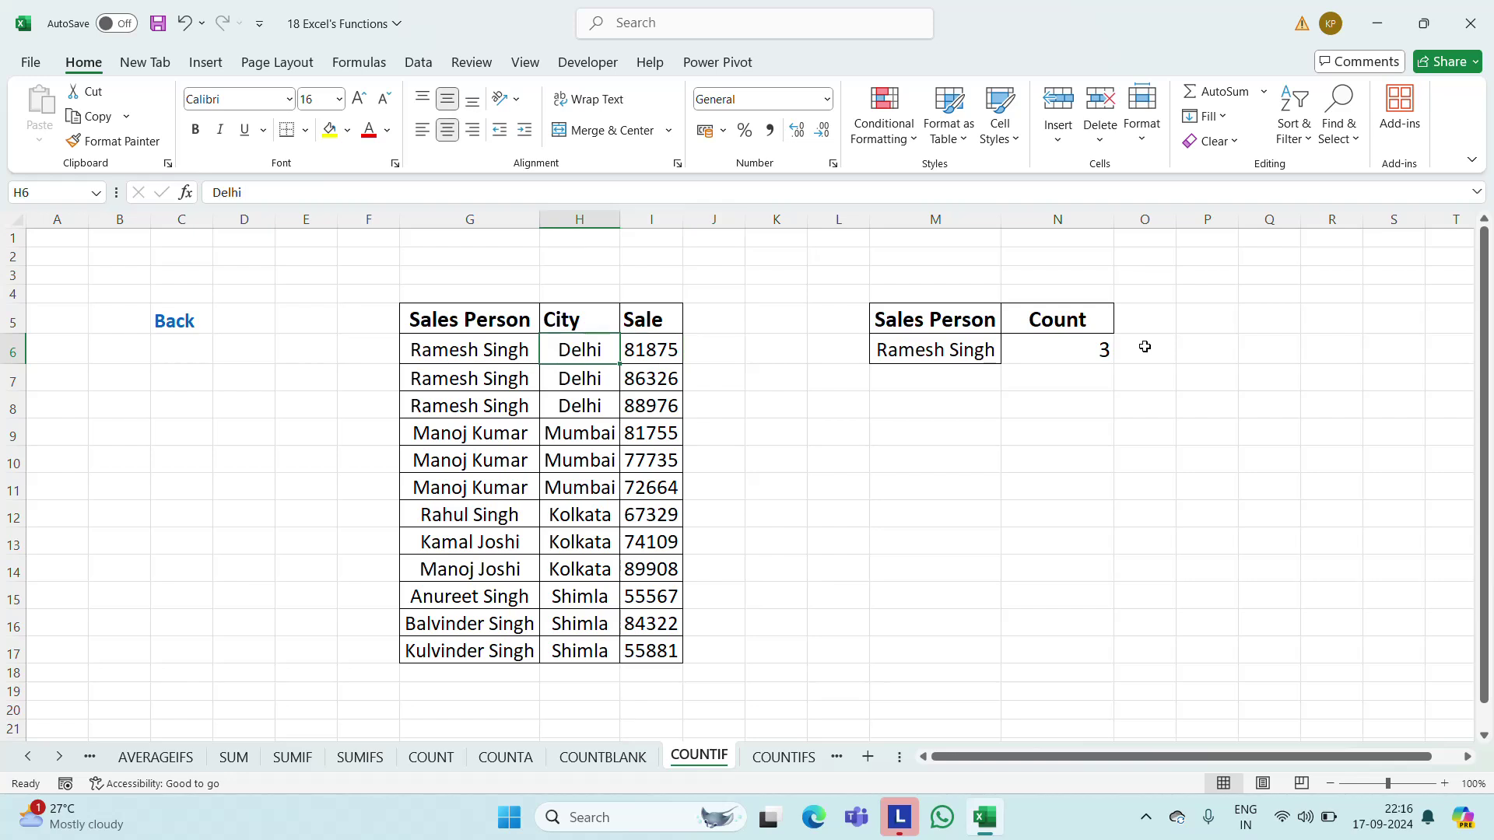
key(Right)
key(Right)
key(shift+Down)
key(shift+Down)
key(shift+Down)
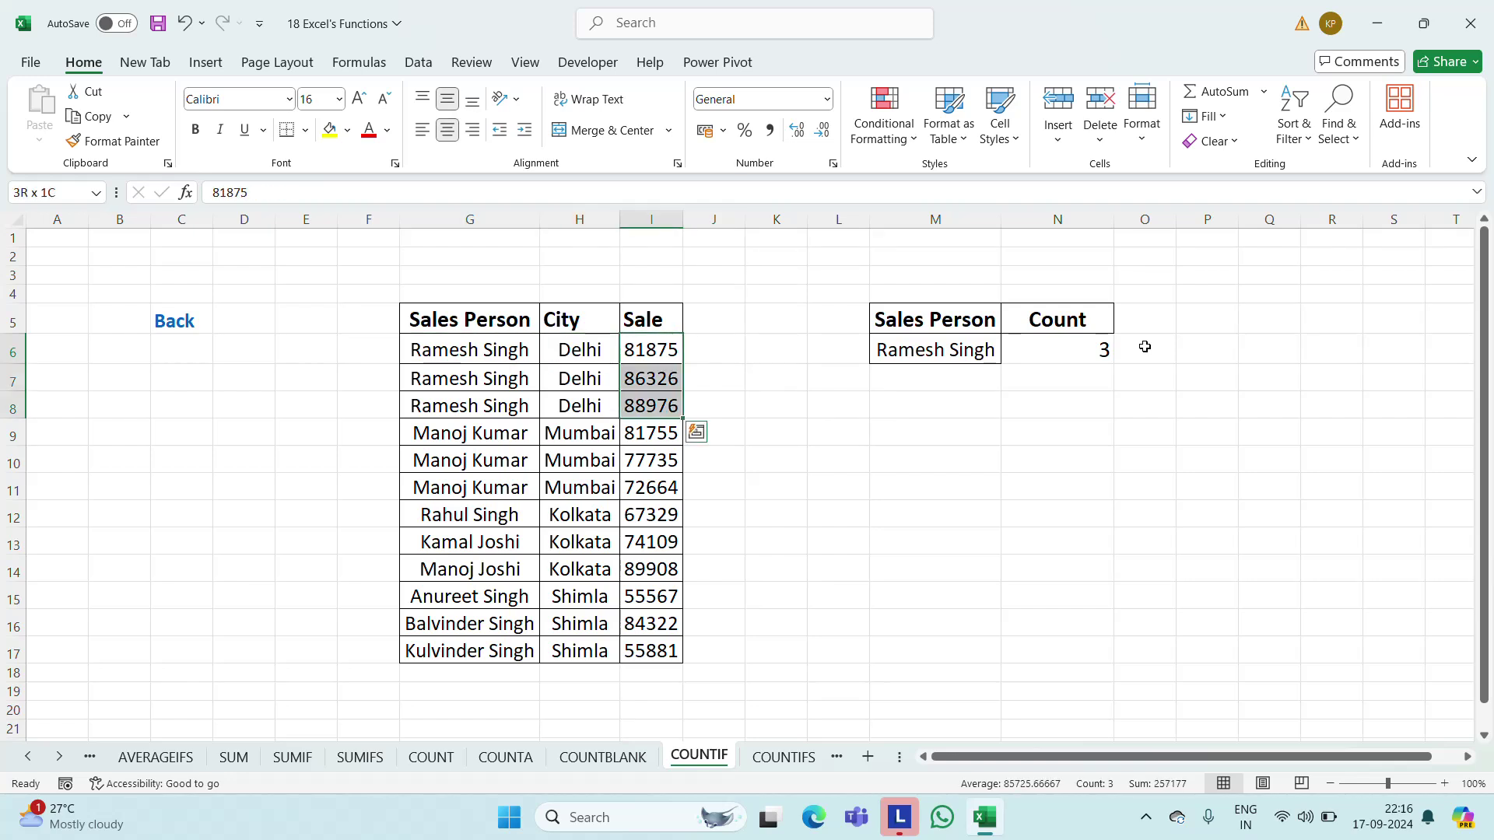
key(shift+Up)
key(shift+Up)
key(shift+Up)
key(Left)
key(Left)
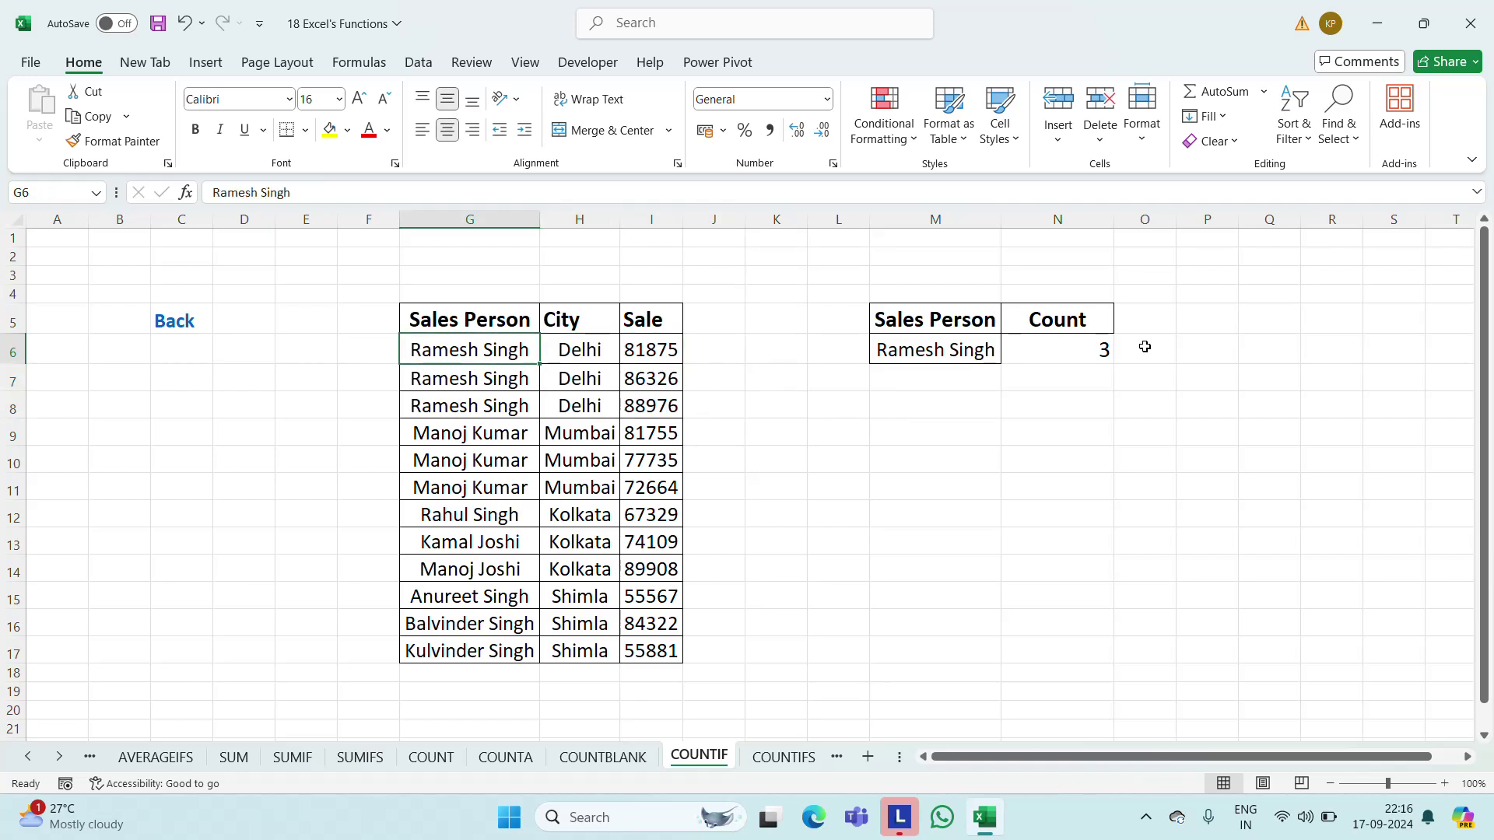
Duplicate the salesperson, city and sale of row 8 into G9:I9, replacing the existing entry
key(Down)
key(Down)
key(Down)
key(Up)
key(shift+Down)
key(shift+Right)
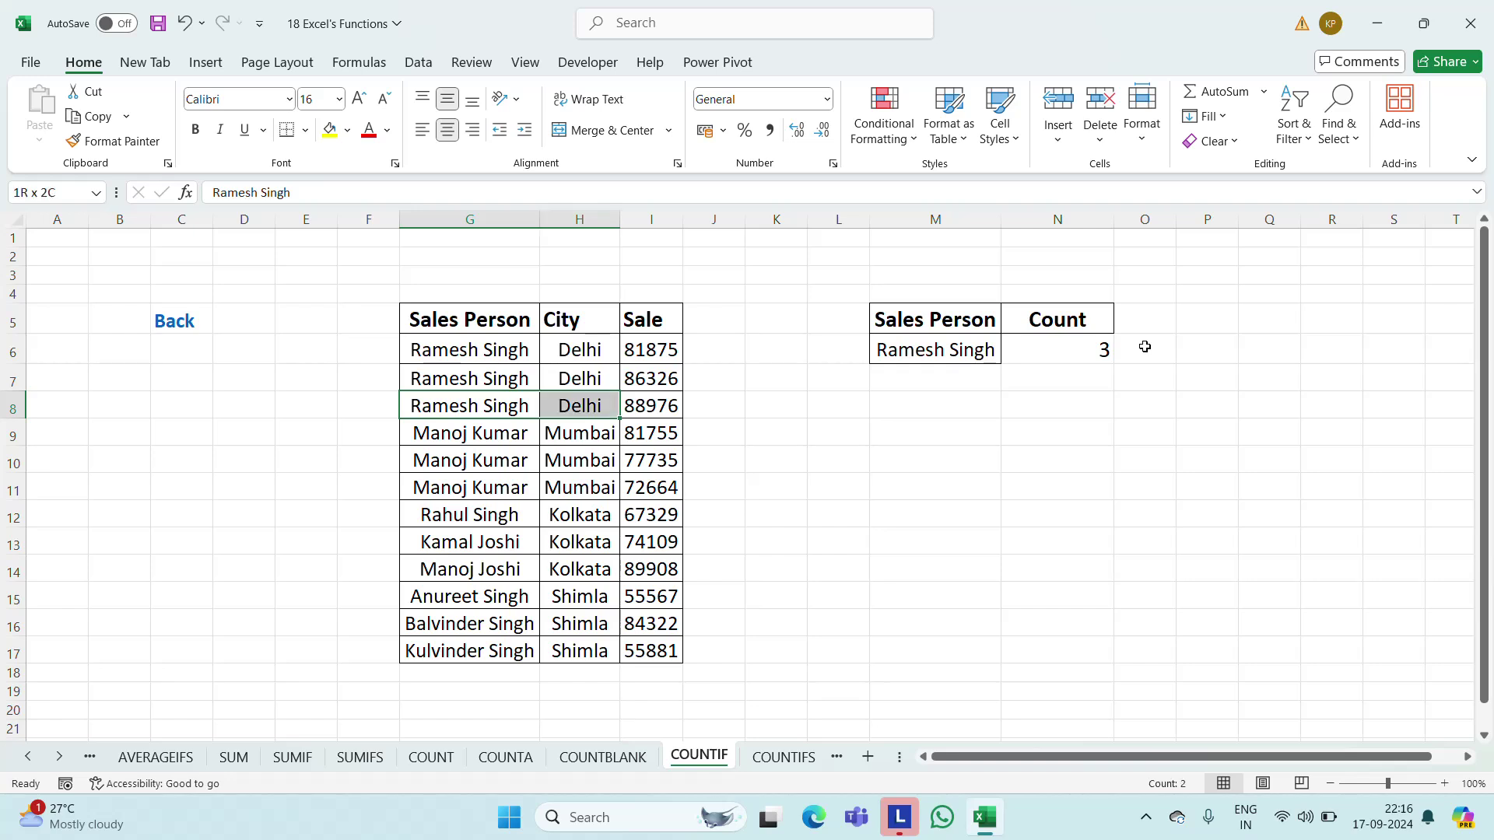
key(shift+Right)
key(ctrl+c)
key(ctrl+d)
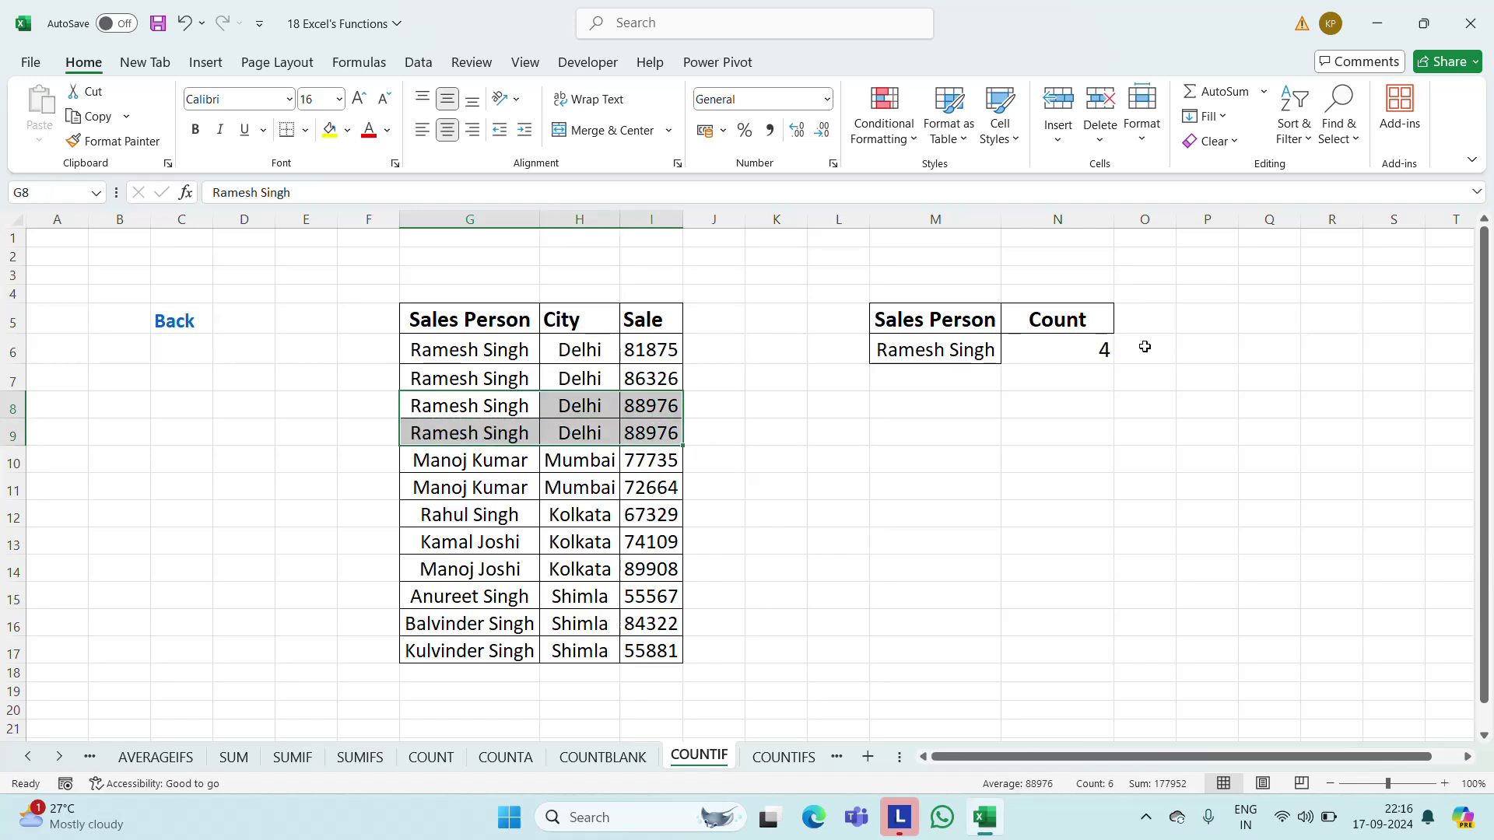
click(1120, 358)
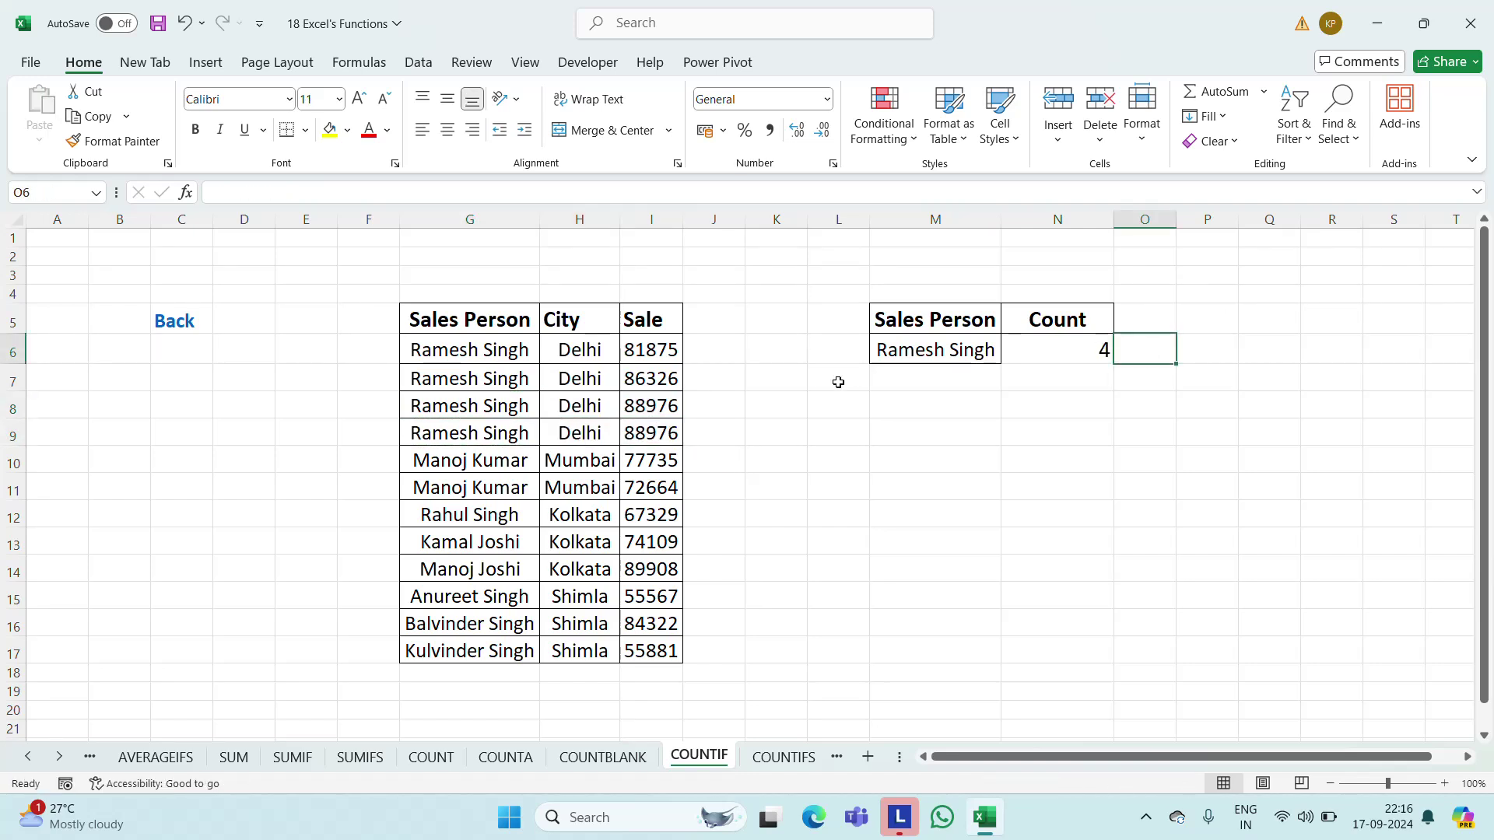
On the COUNTIFS sheet, copy the Sales Person and City headers from G4:H4 to M4:N4
click(780, 756)
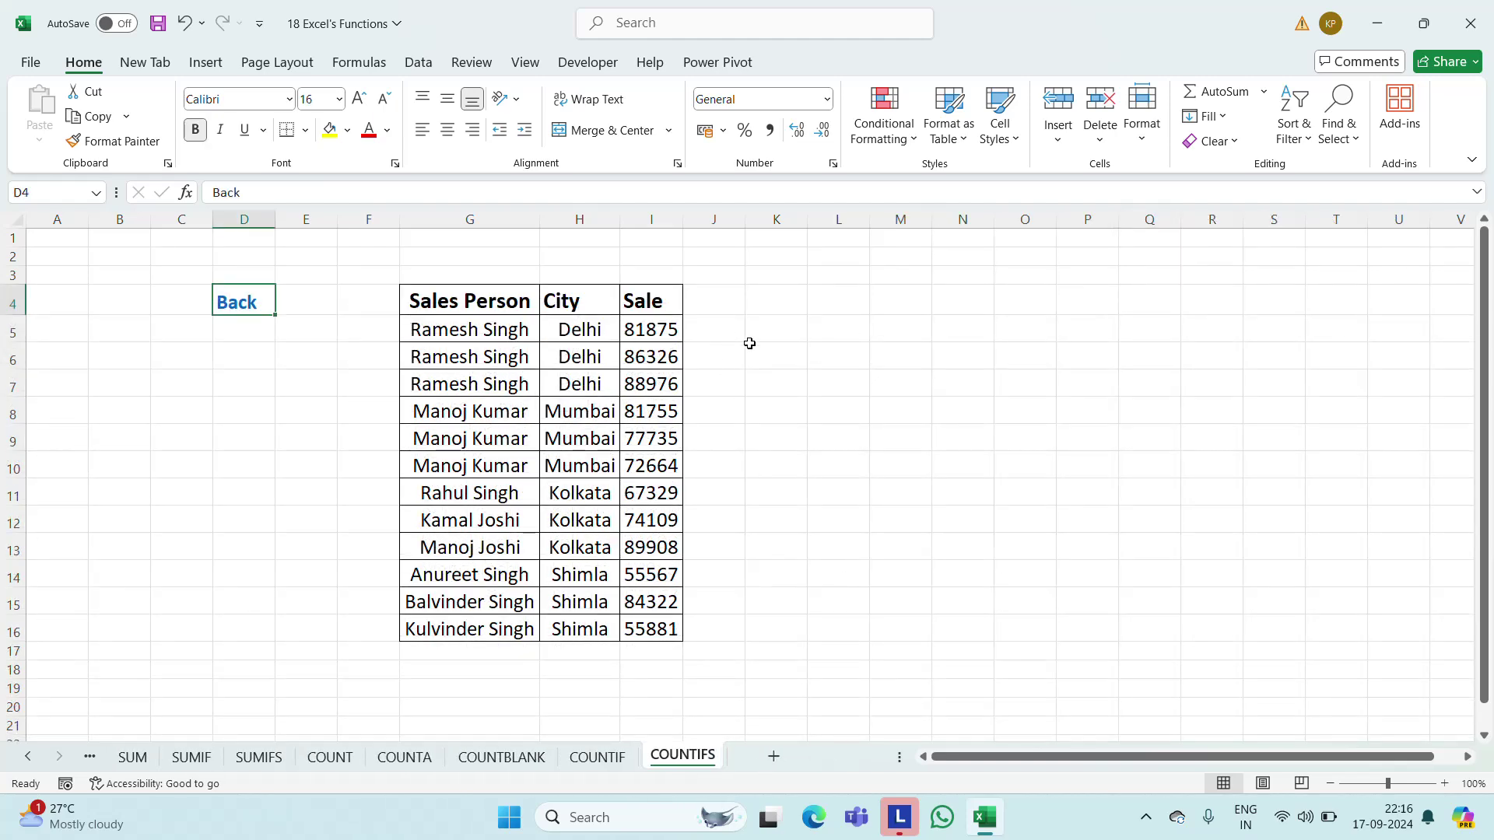
click(751, 345)
key(Right)
key(Right)
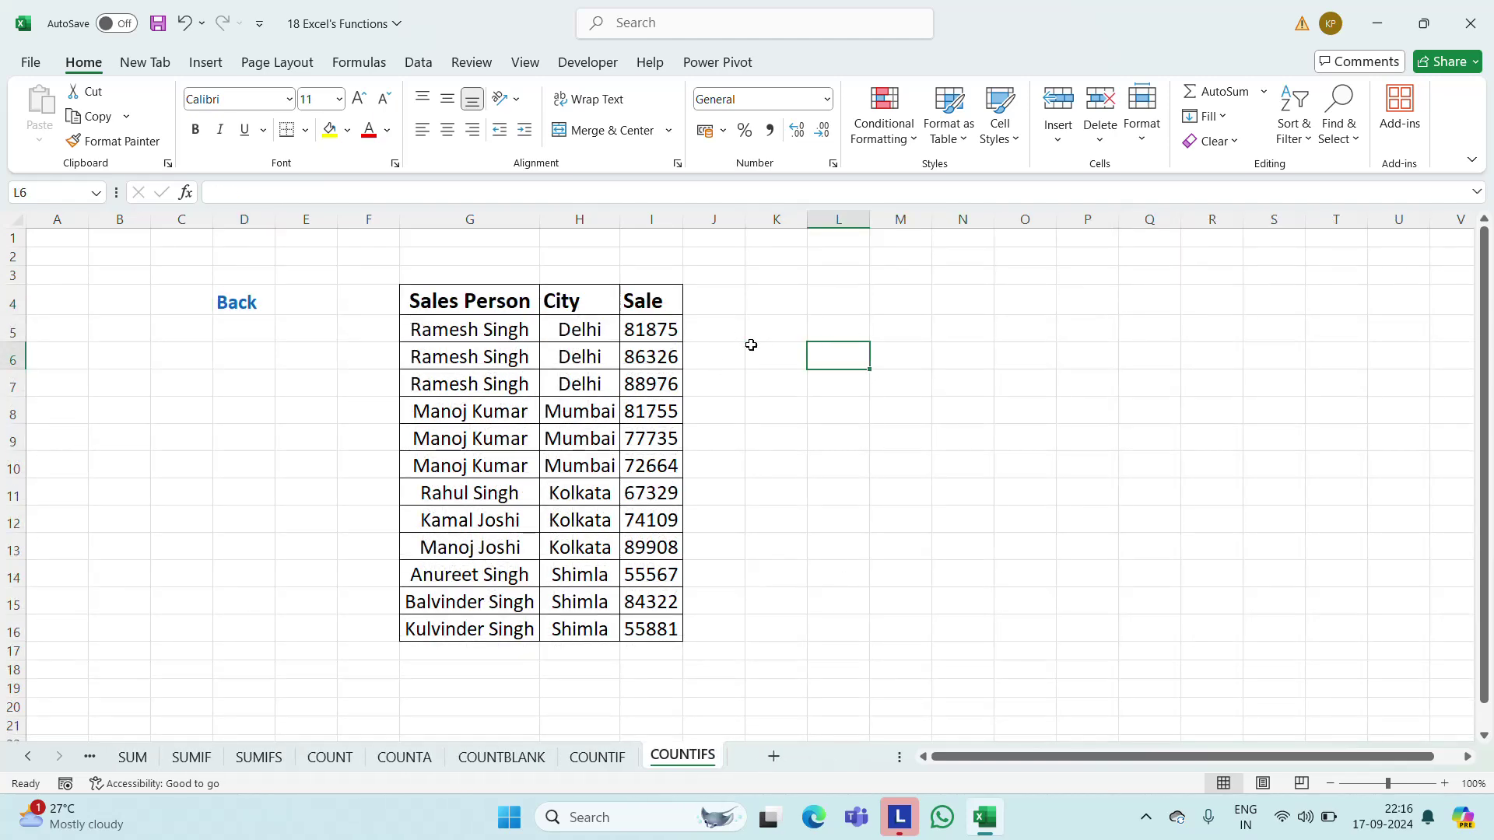
key(Up)
key(Up)
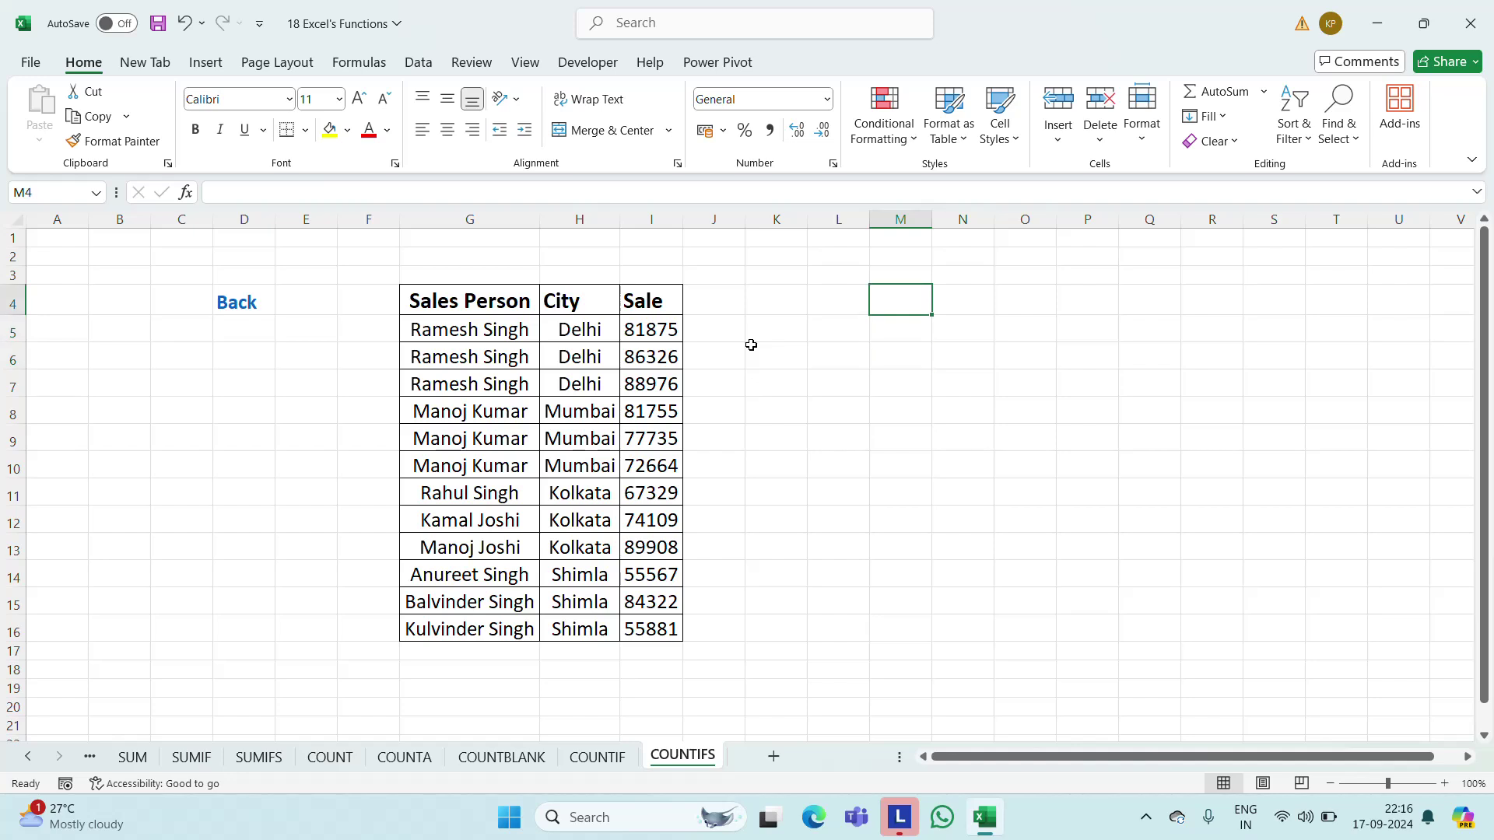
key(Left)
key(Left)
key(Left)
key(Left)
key(Left)
key(Left)
key(shift+Right)
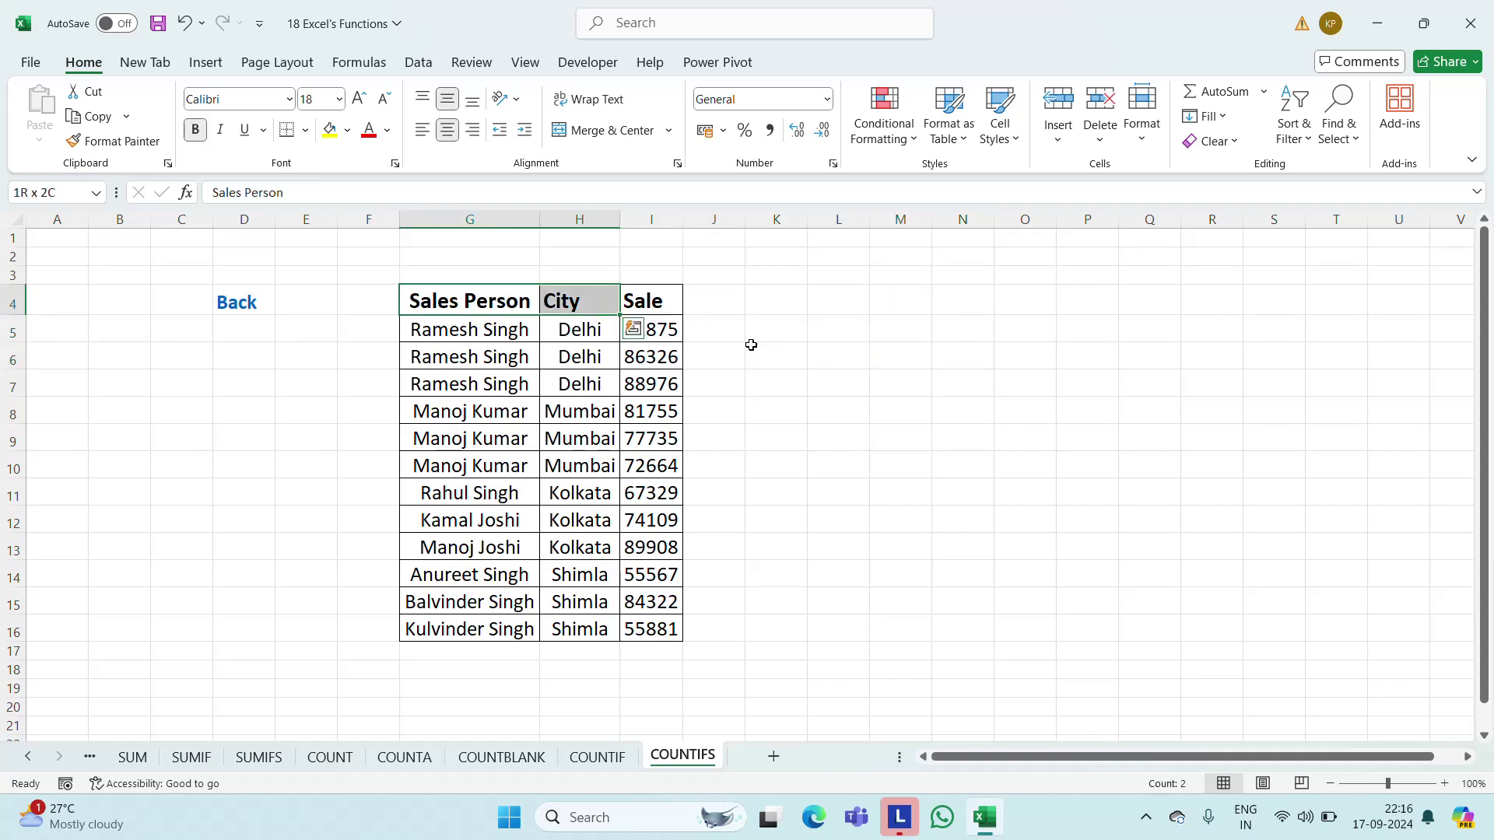
key(ctrl+q)
key(Escape)
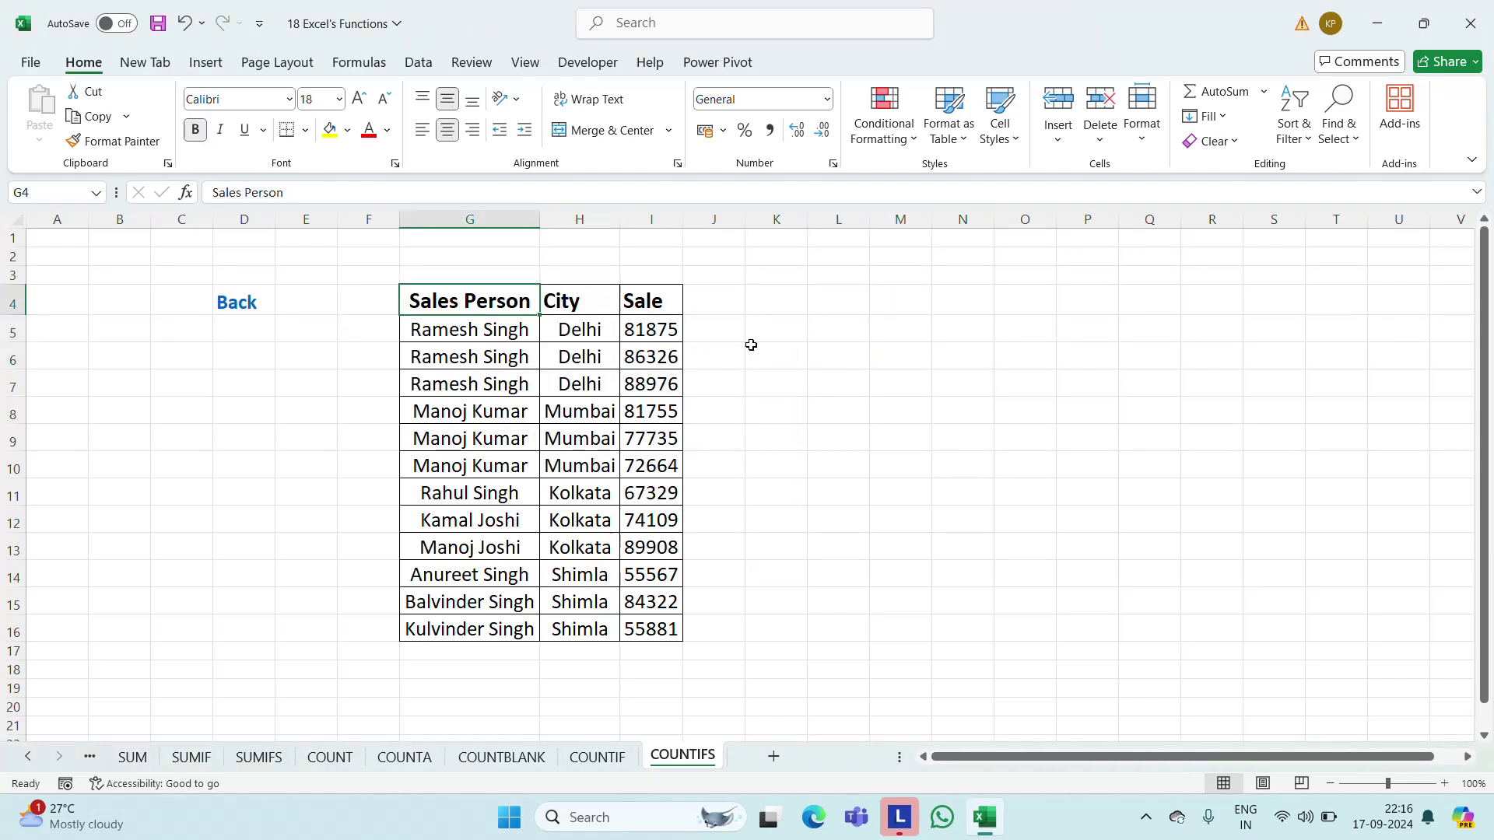
key(ctrl+c)
key(Right)
key(Right)
key(Right)
key(Right)
key(Right)
key(Right)
key(ctrl+v)
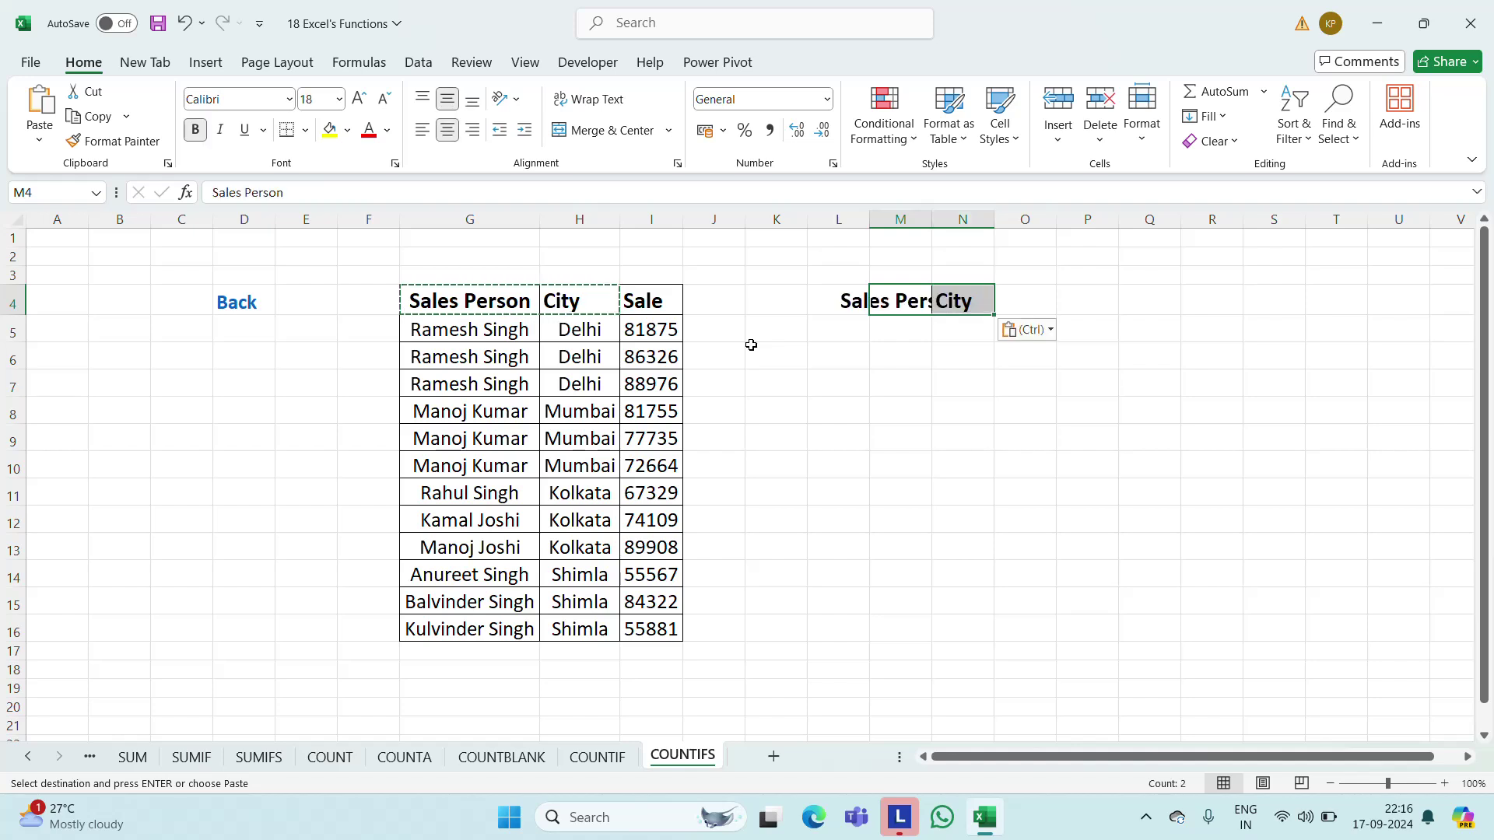
Fit the width of column M to its header and widen column N
key(Escape)
double_click(932, 220)
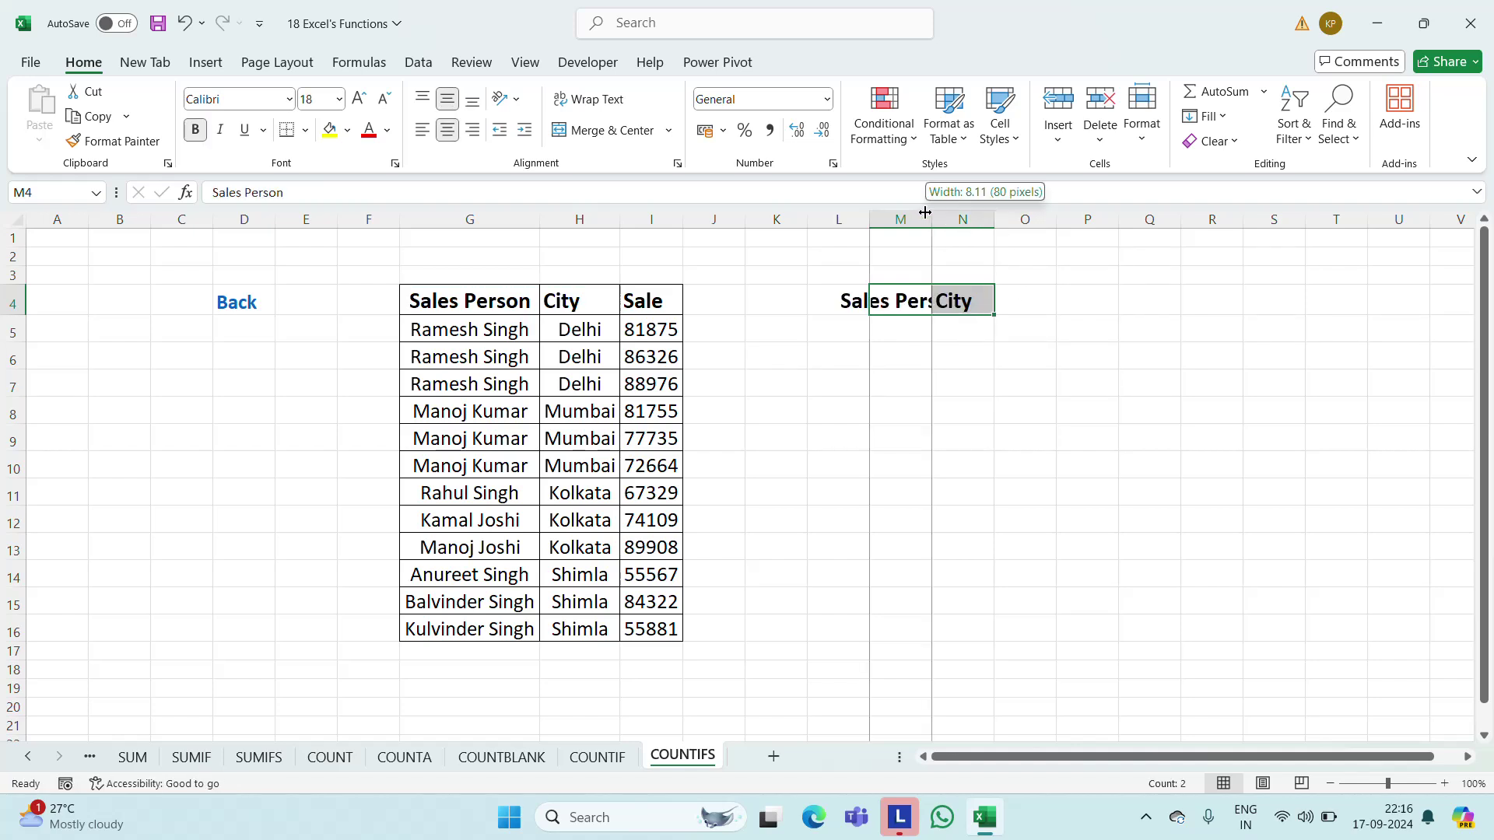
drag(1063, 220, 1111, 209)
click(1064, 329)
key(Left)
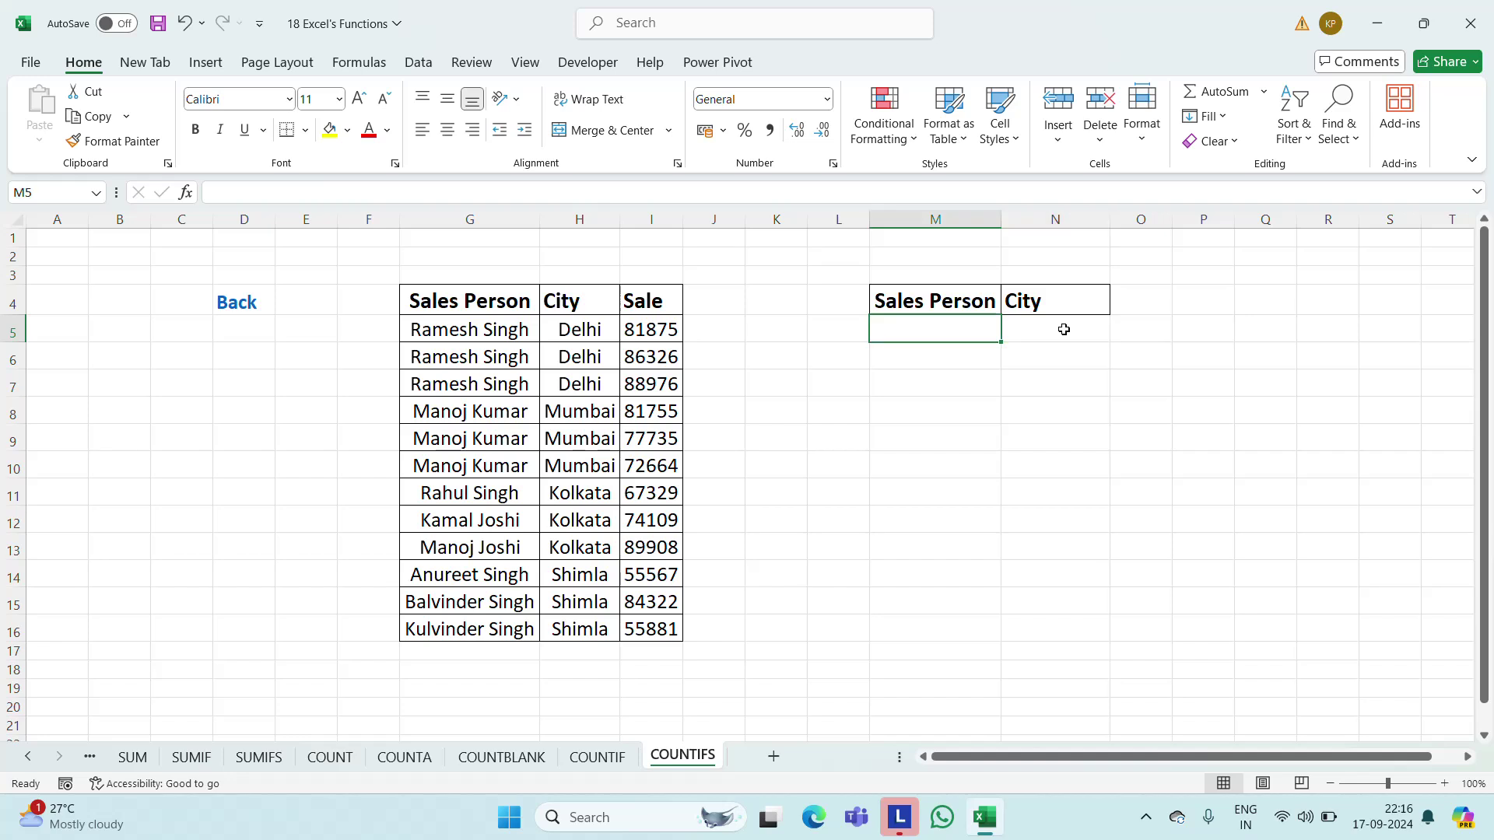
Copy the salesperson's name from G8 to M5, under the new Sales Person header
key(Up)
key(Down)
click(448, 414)
key(ctrl+c)
key(Right)
key(Right)
key(Right)
key(Right)
key(Right)
key(Right)
key(Up)
key(Up)
key(Up)
key(Up)
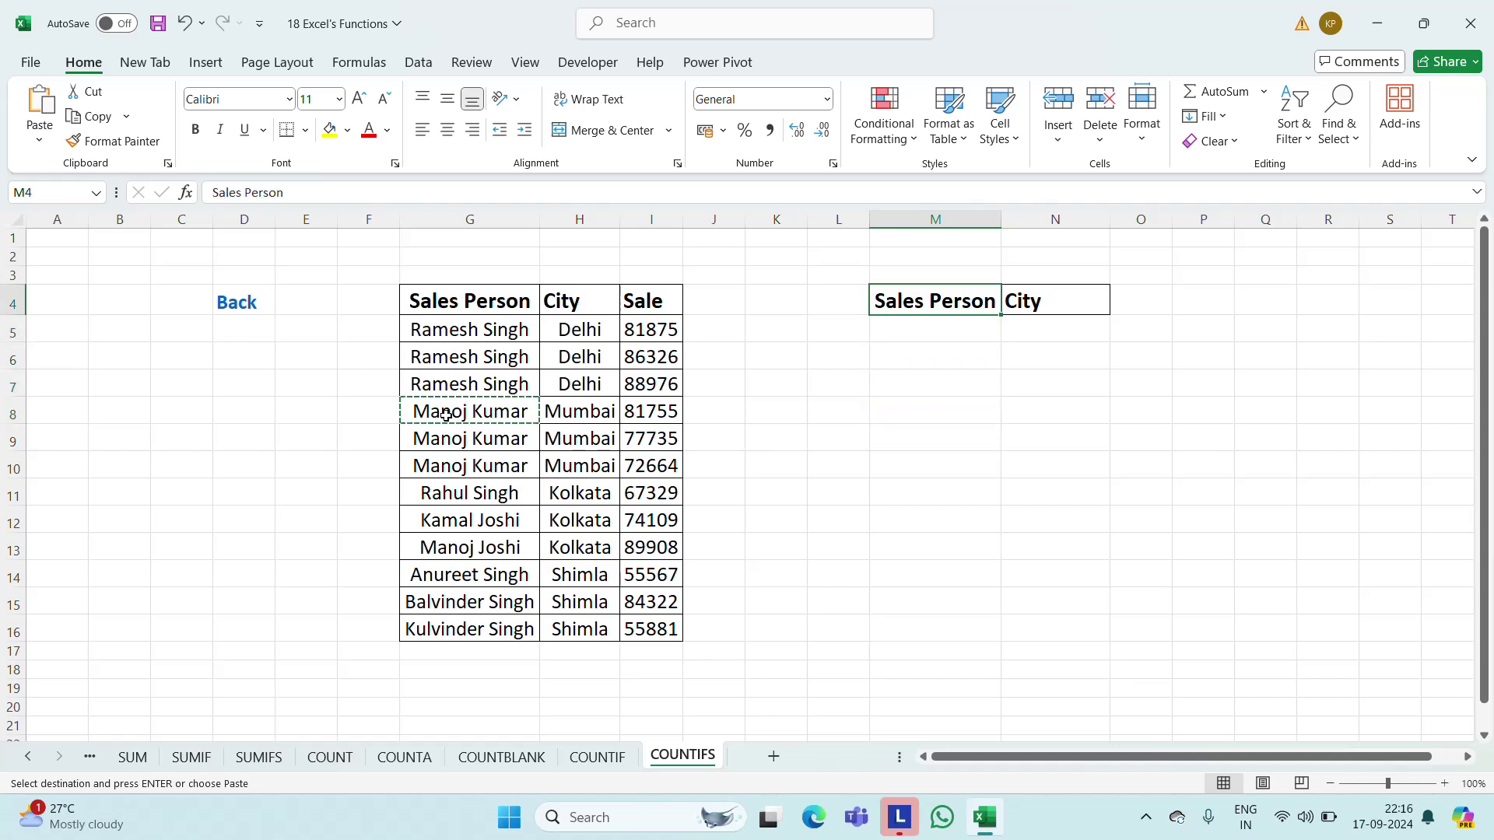
key(Down)
key(ctrl+v)
key(Escape)
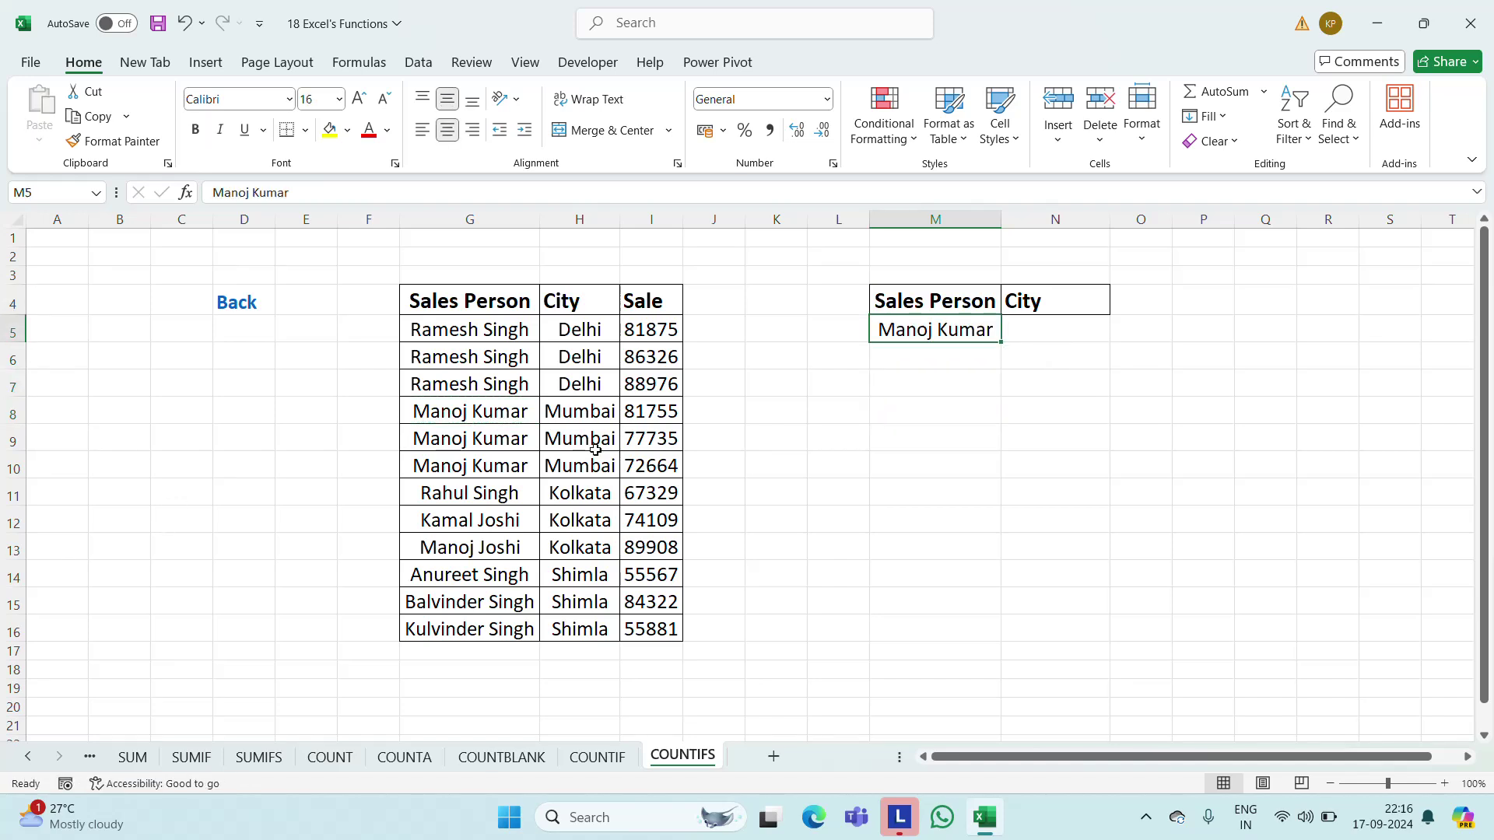
Copy the city Mumbai from H8 to N5, under the new City header
click(582, 412)
key(ctrl+c)
key(Right)
key(Right)
key(Right)
key(Right)
key(Right)
key(Right)
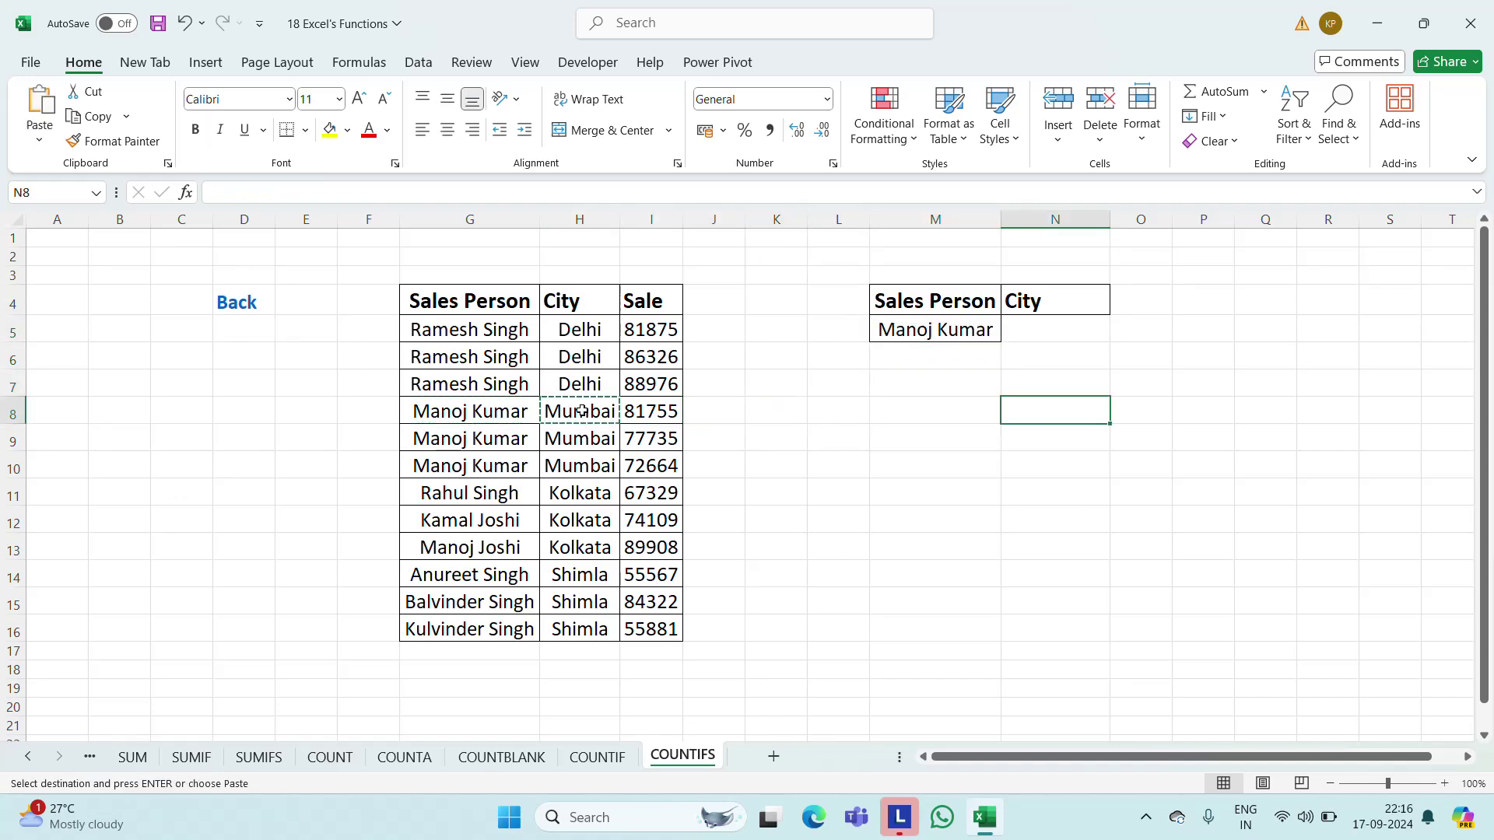
key(Up)
key(Up)
key(Up)
key(ctrl+v)
key(Escape)
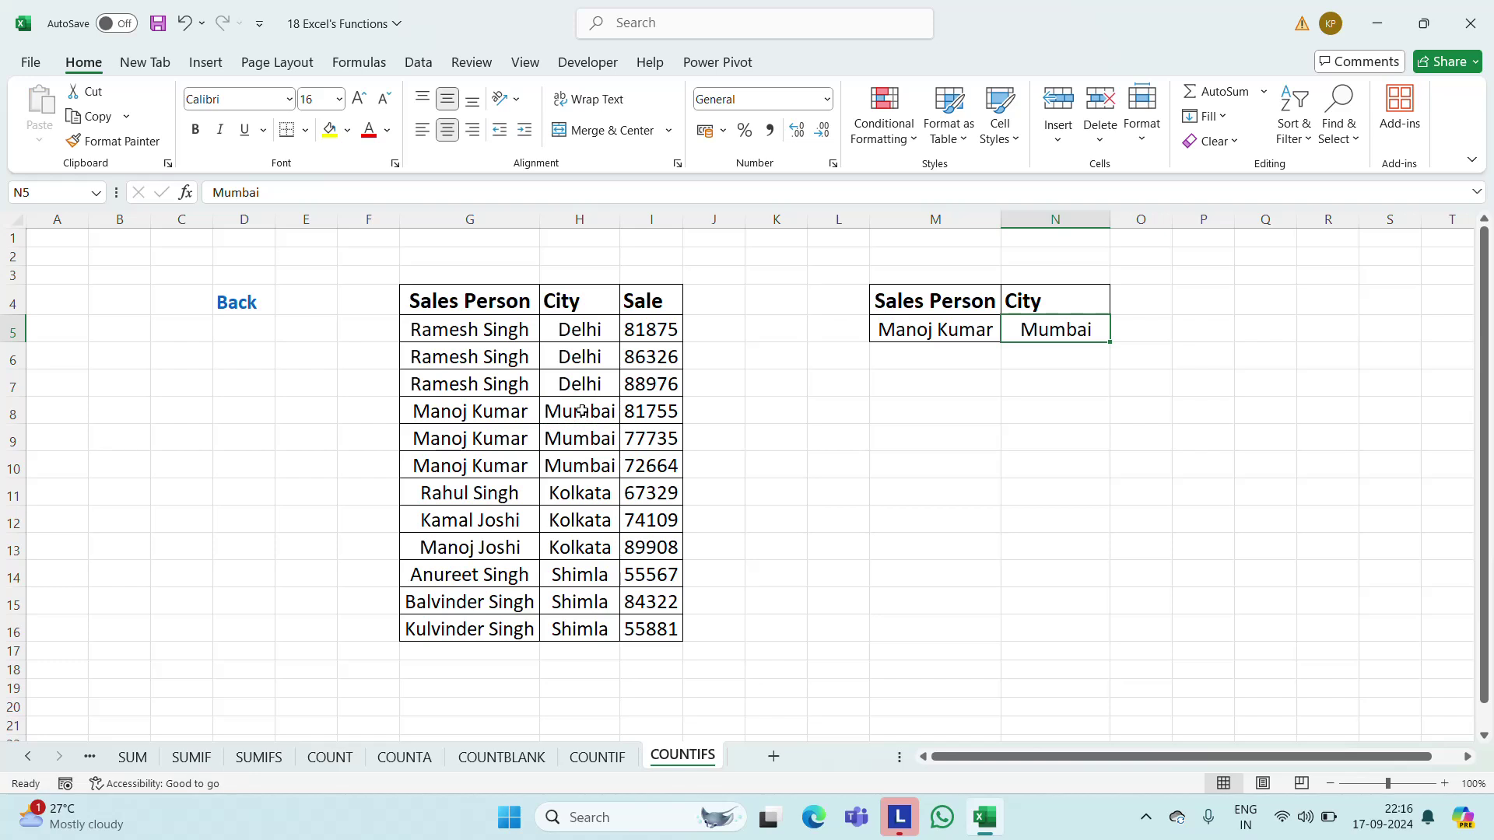
Set the font size of the empty cells M6:N6 to 16
key(Left)
key(Left)
key(Right)
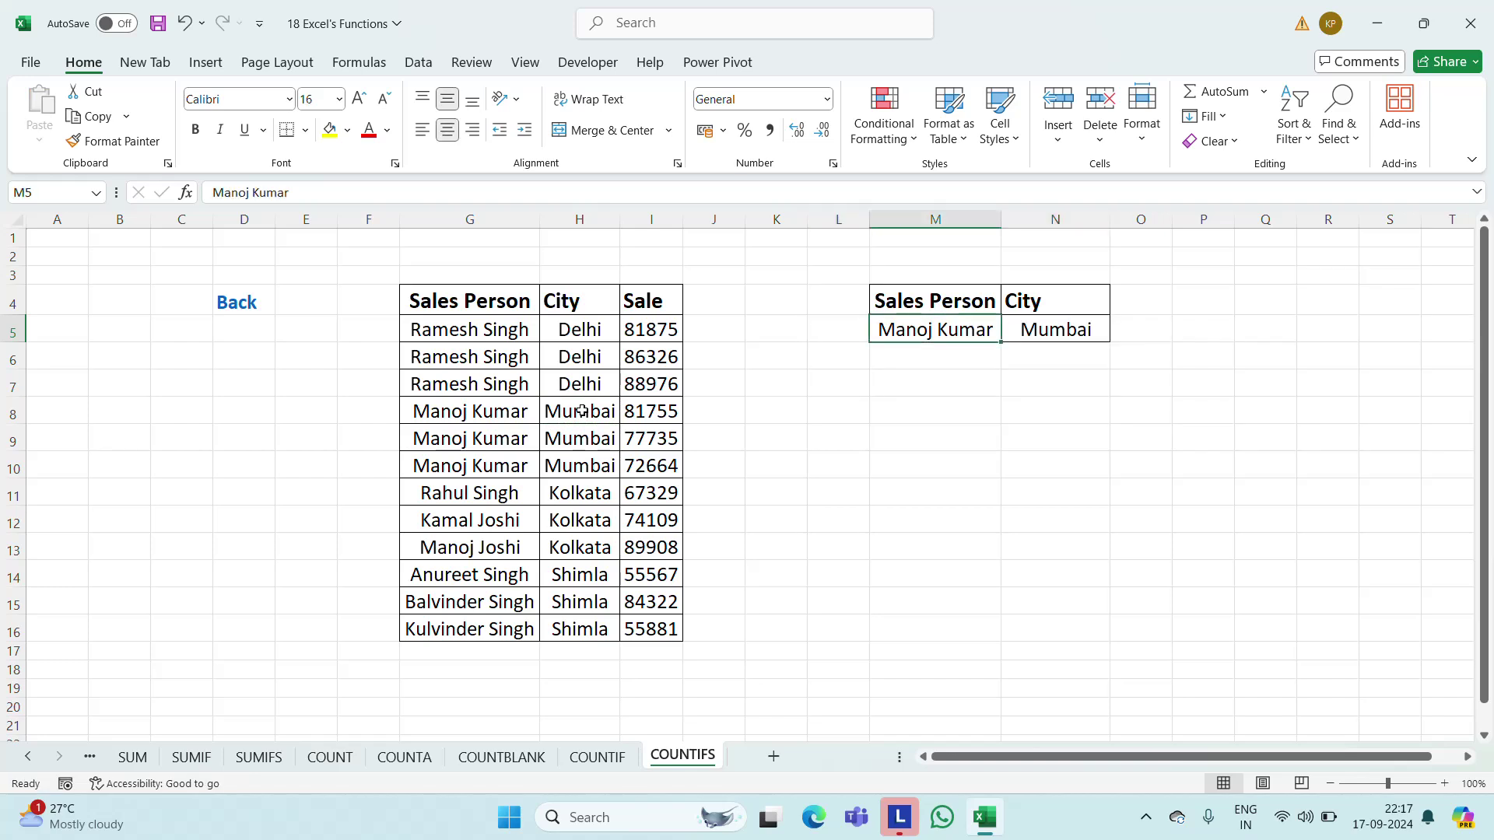
key(Down)
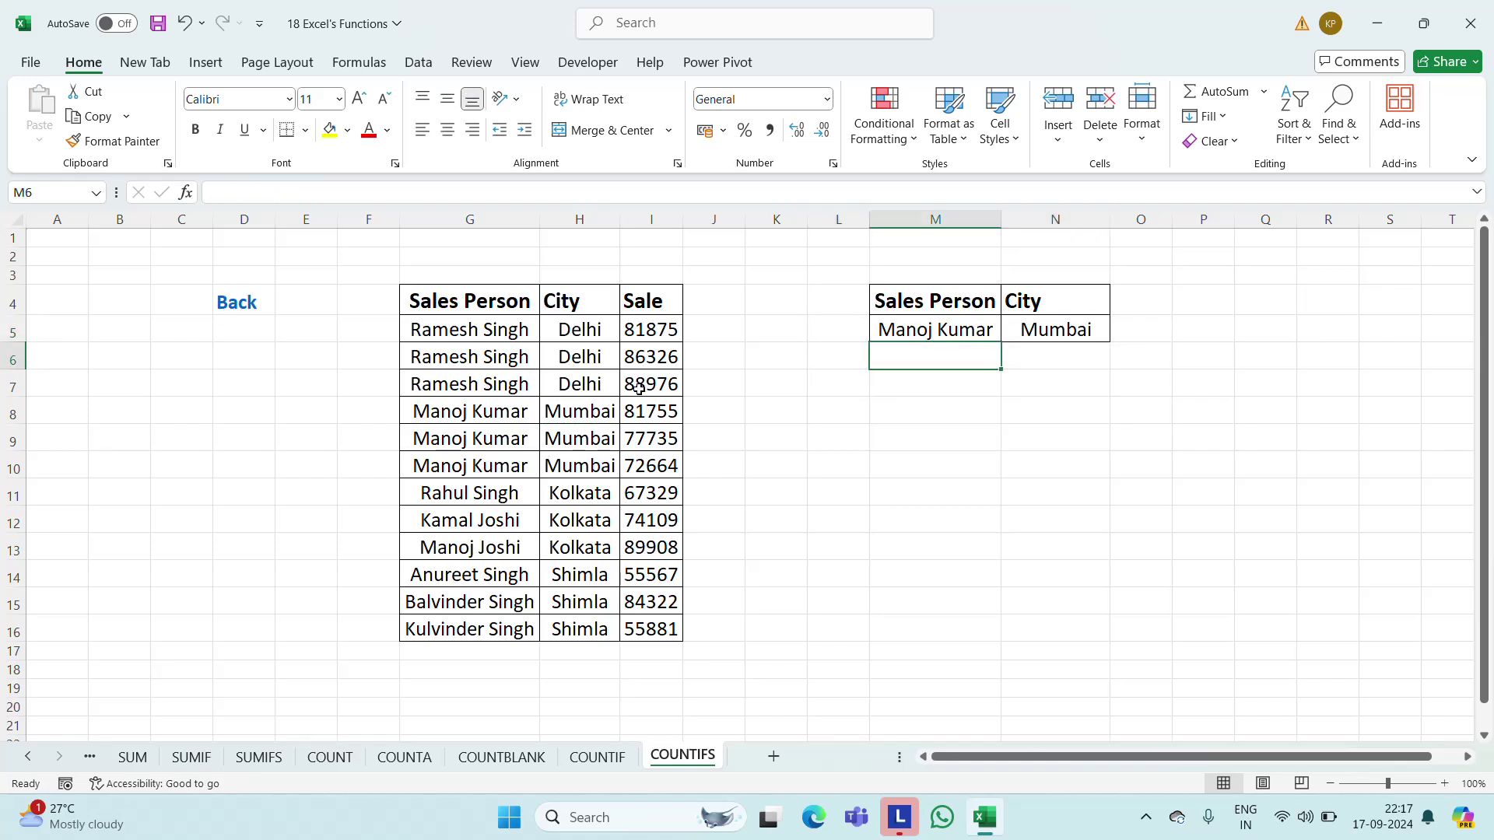
key(shift+Right)
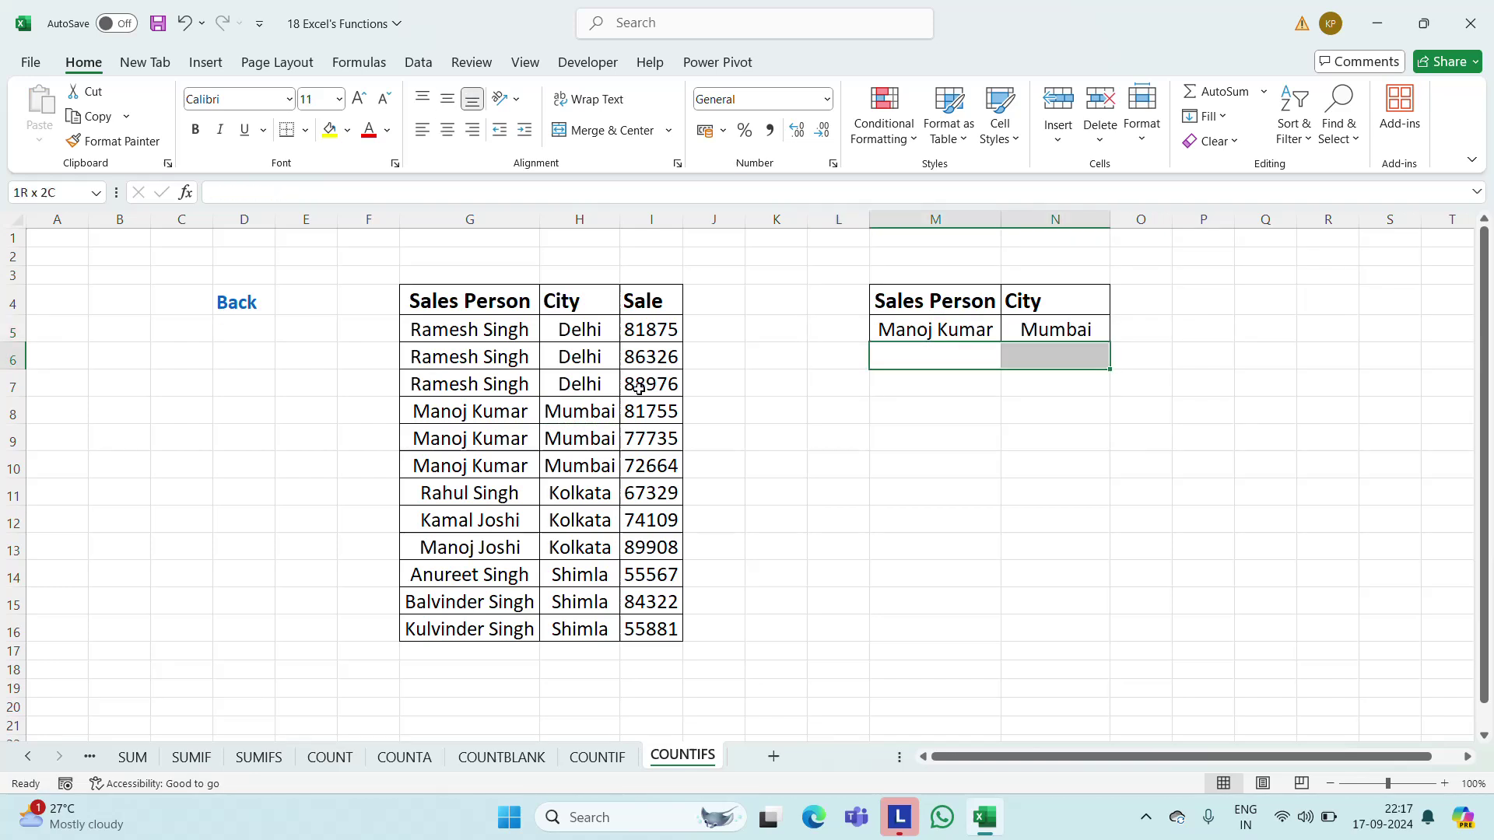
click(323, 97)
text(16)
key(Return)
key(shift+Left)
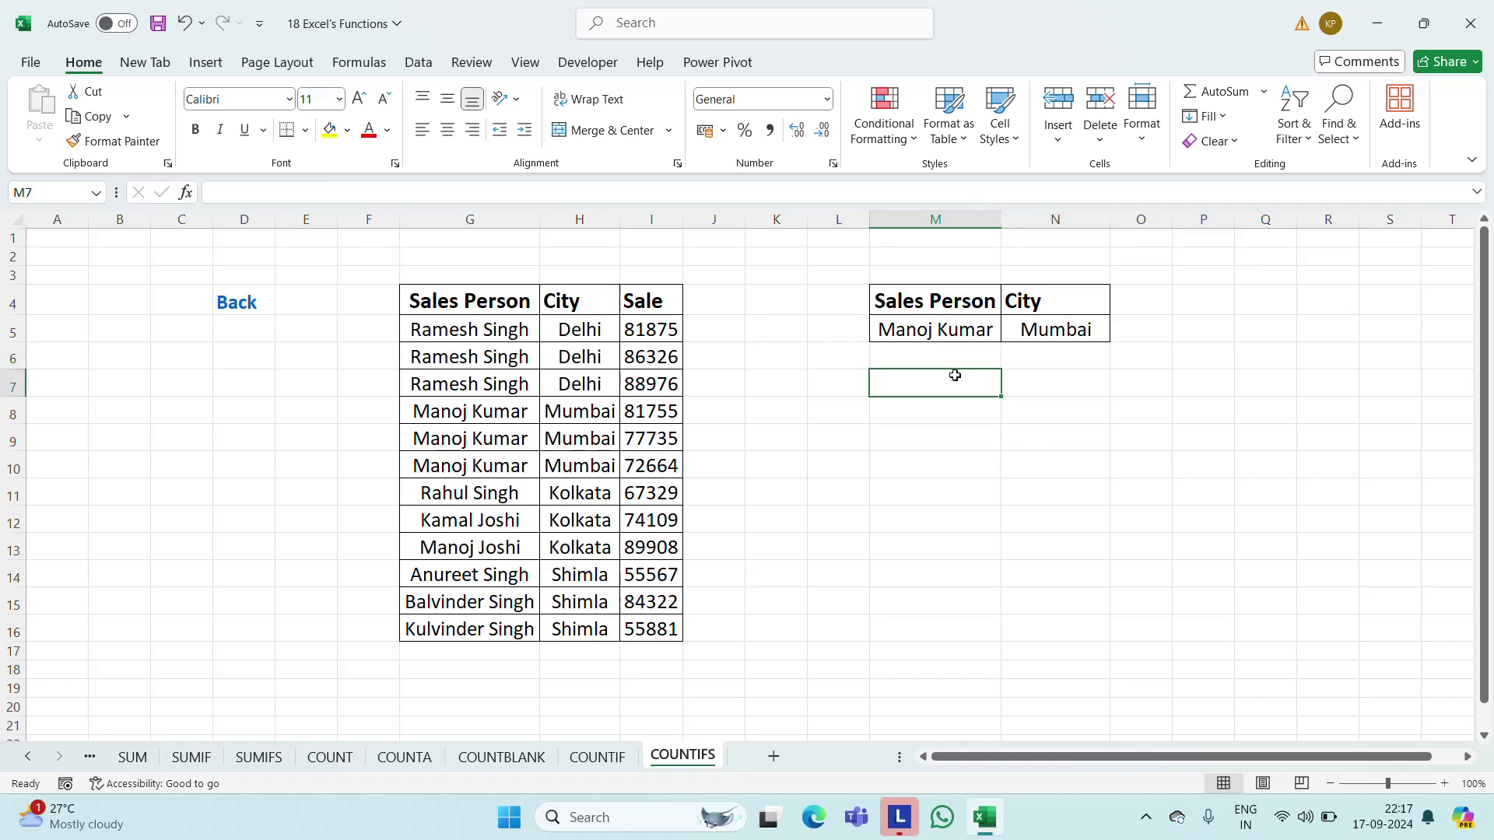
text(=cpun)
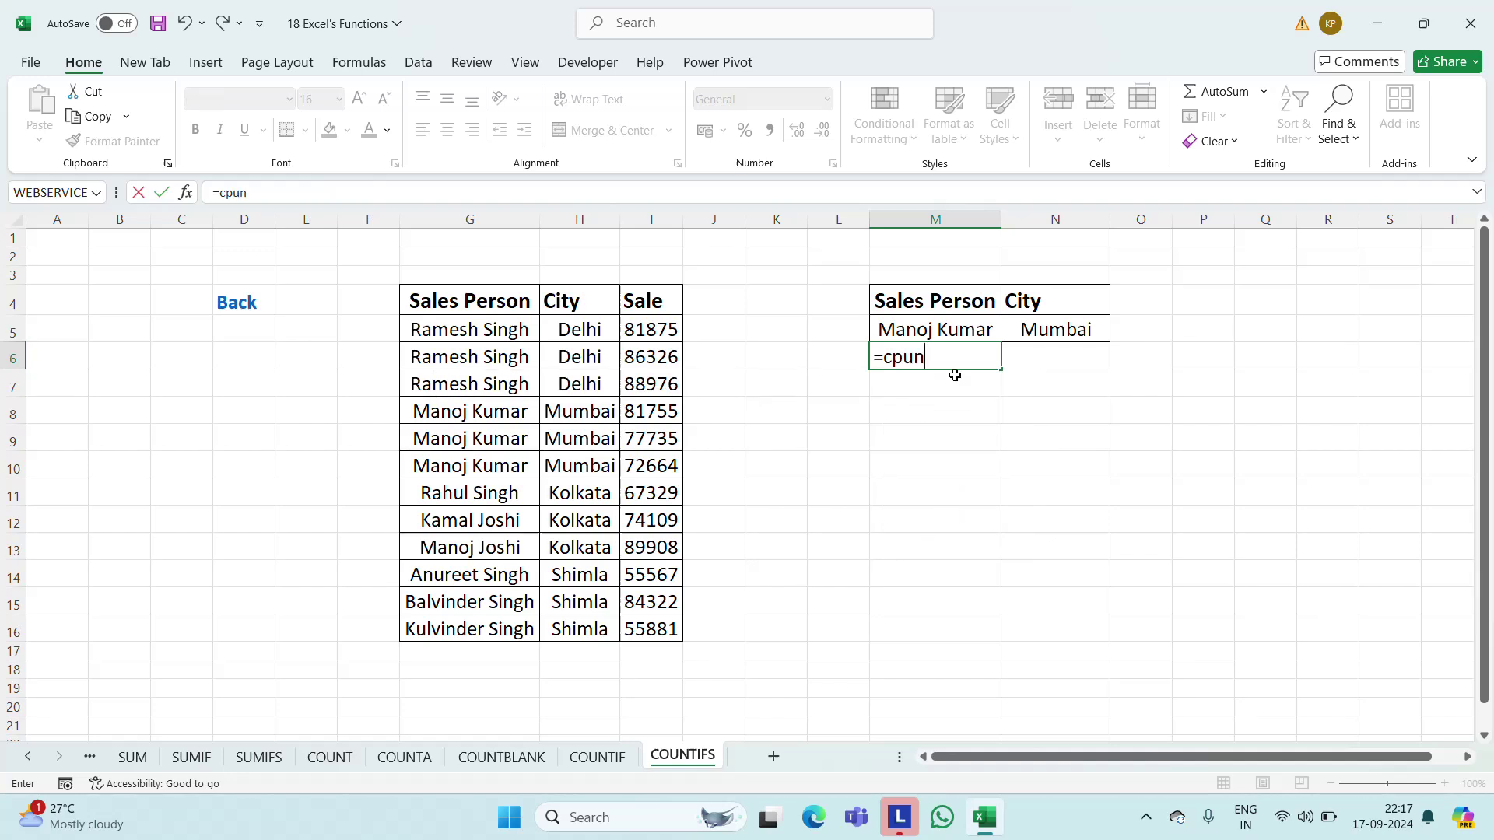
key(Escape)
text(=coun)
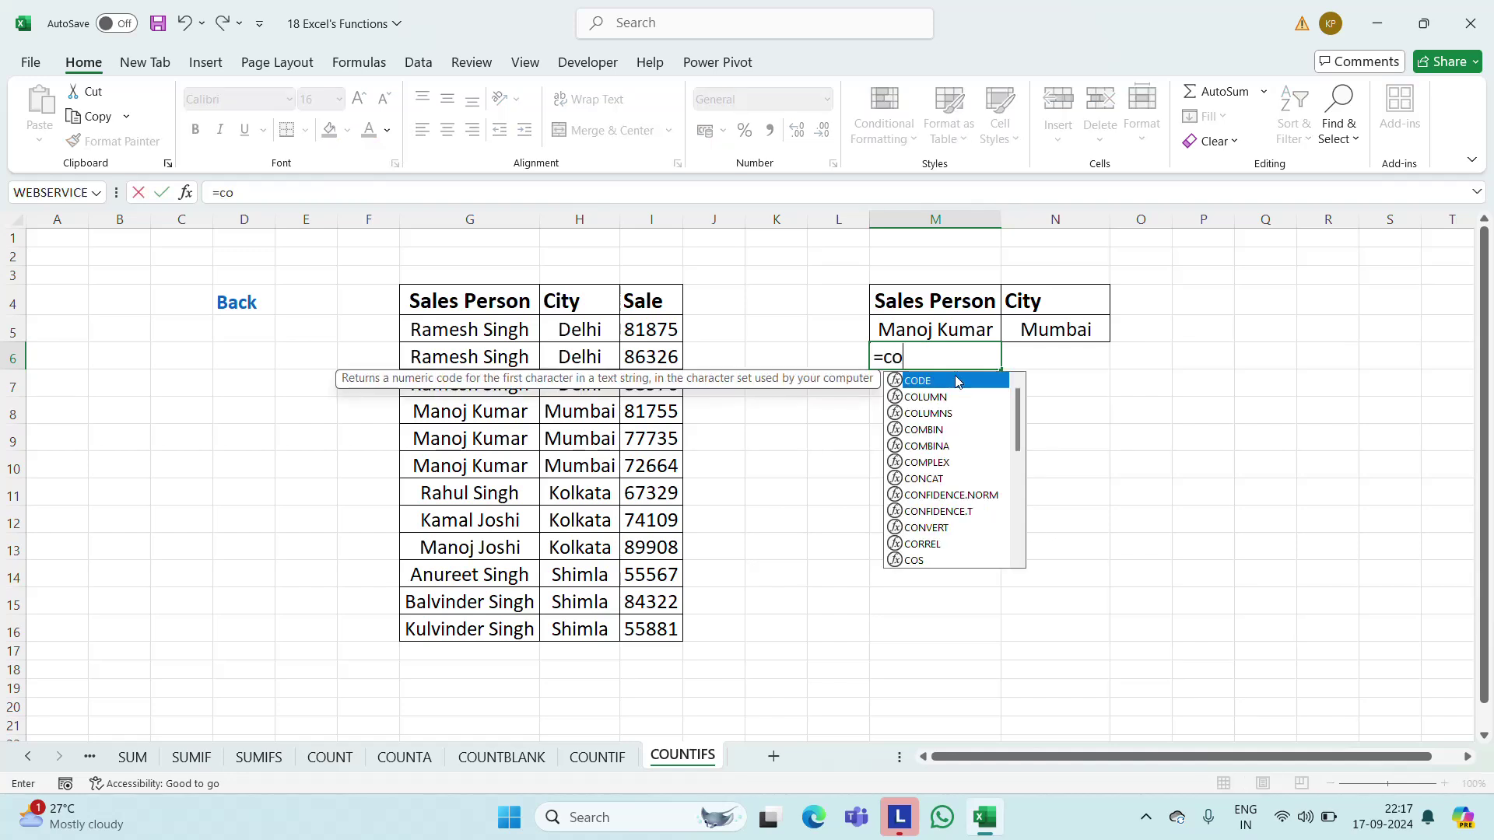
key(Down)
key(Down)
key(Down)
key(Down)
key(Tab)
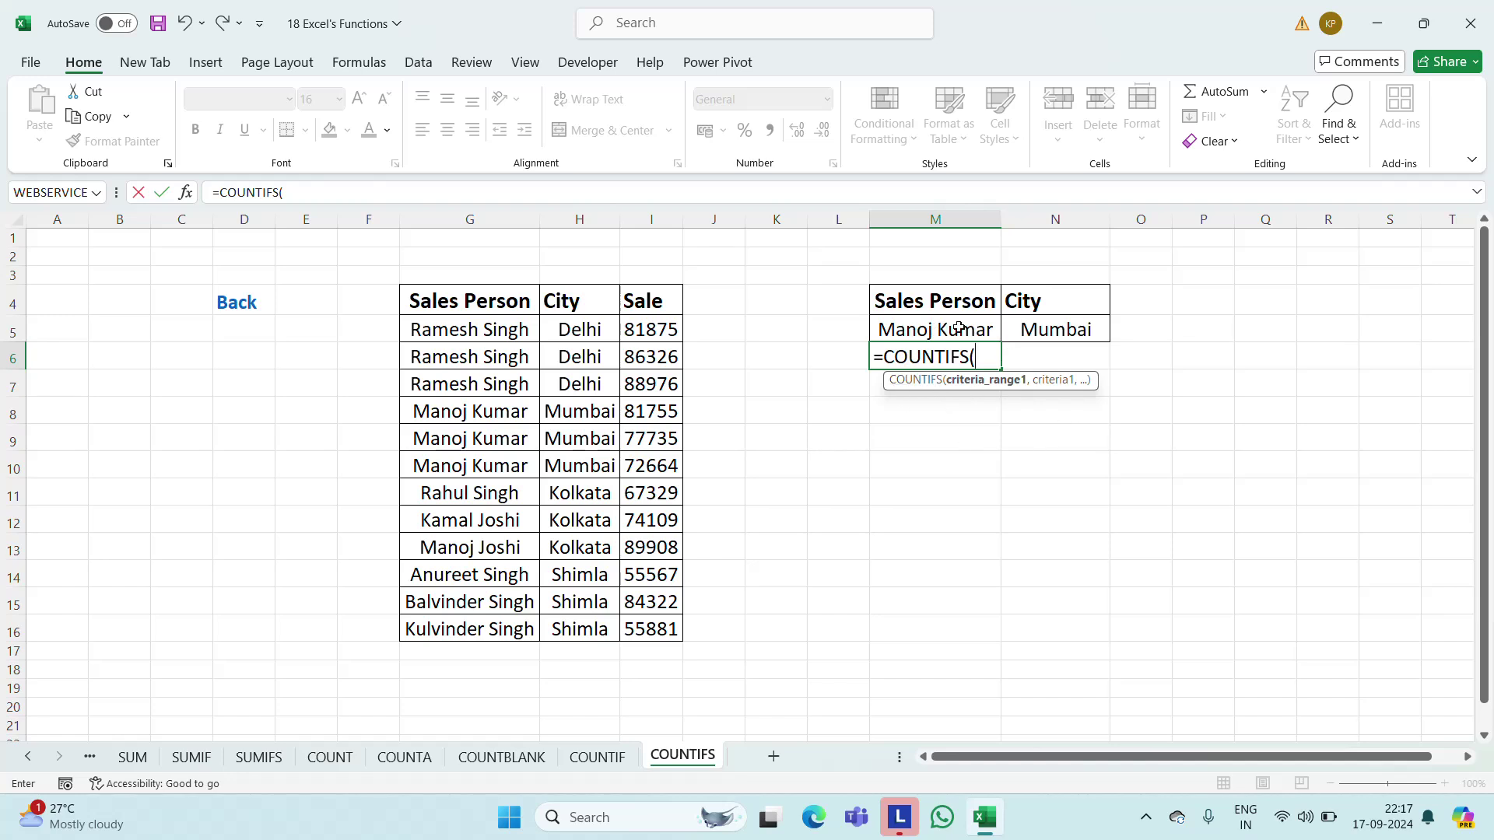
click(488, 341)
key(ctrl+shift+Down)
text(,)
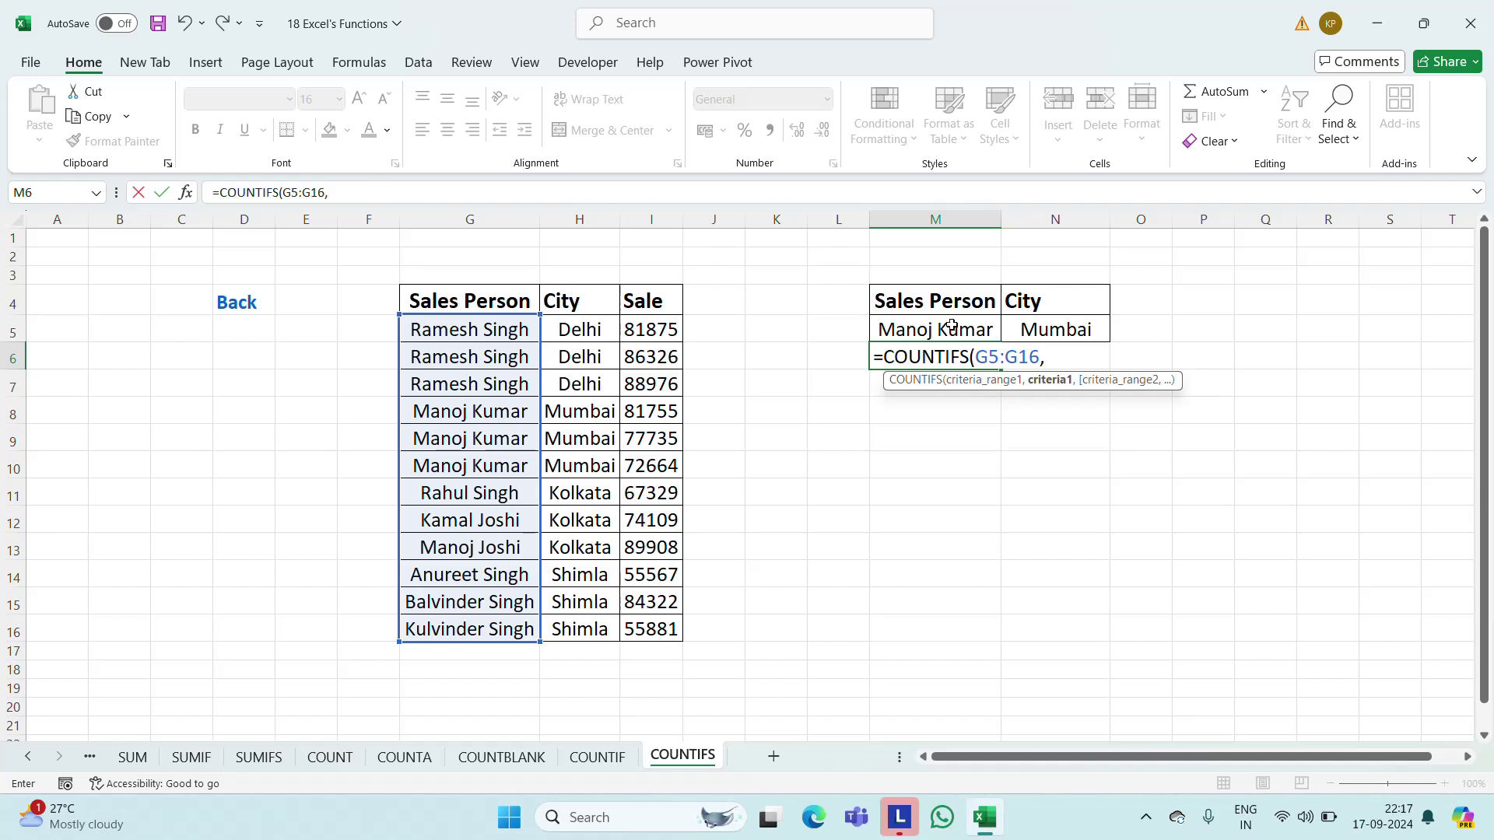
key(Escape)
key(Right)
key(Left)
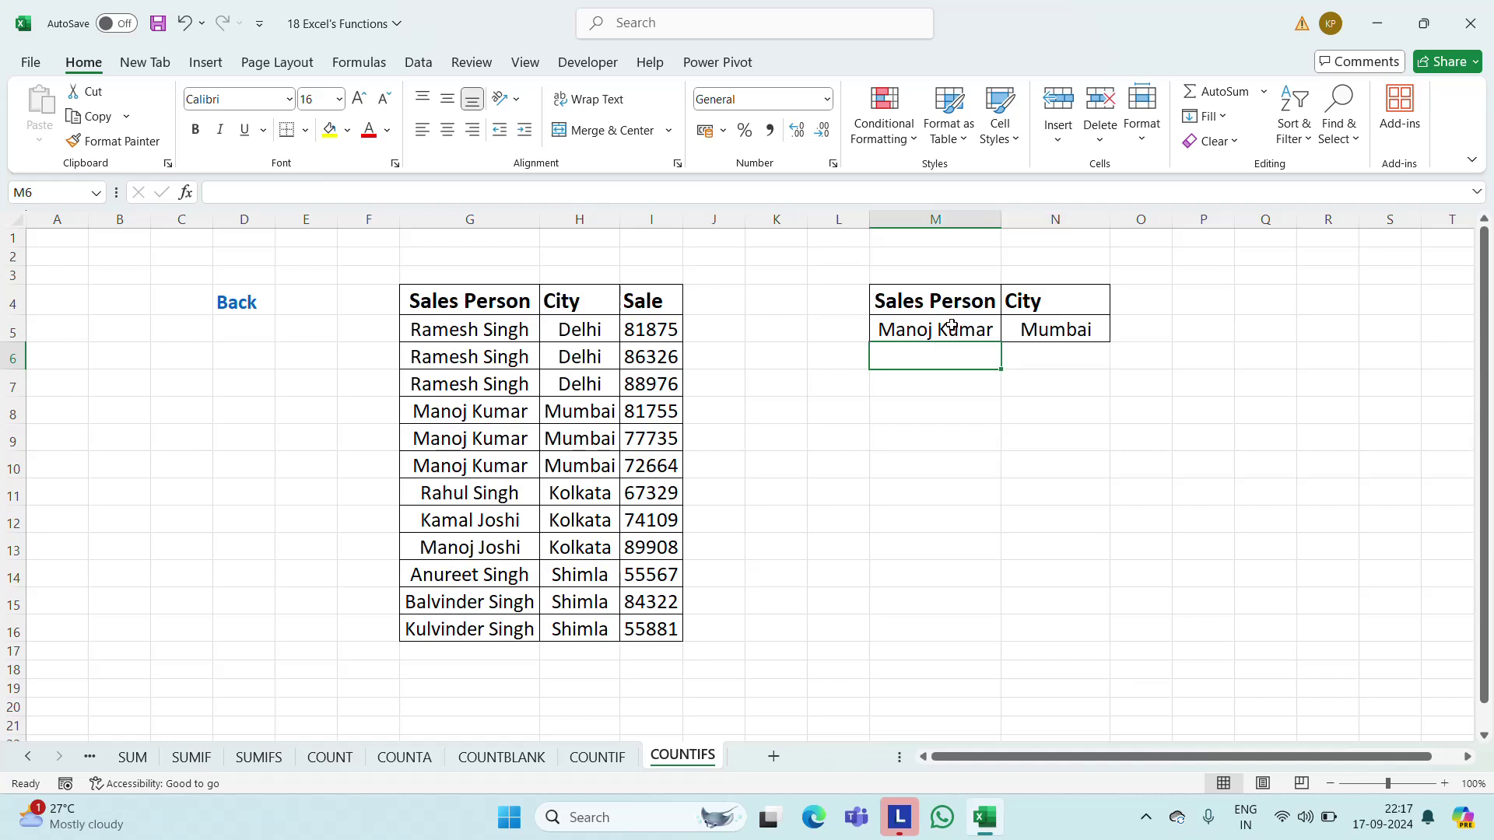
key(Up)
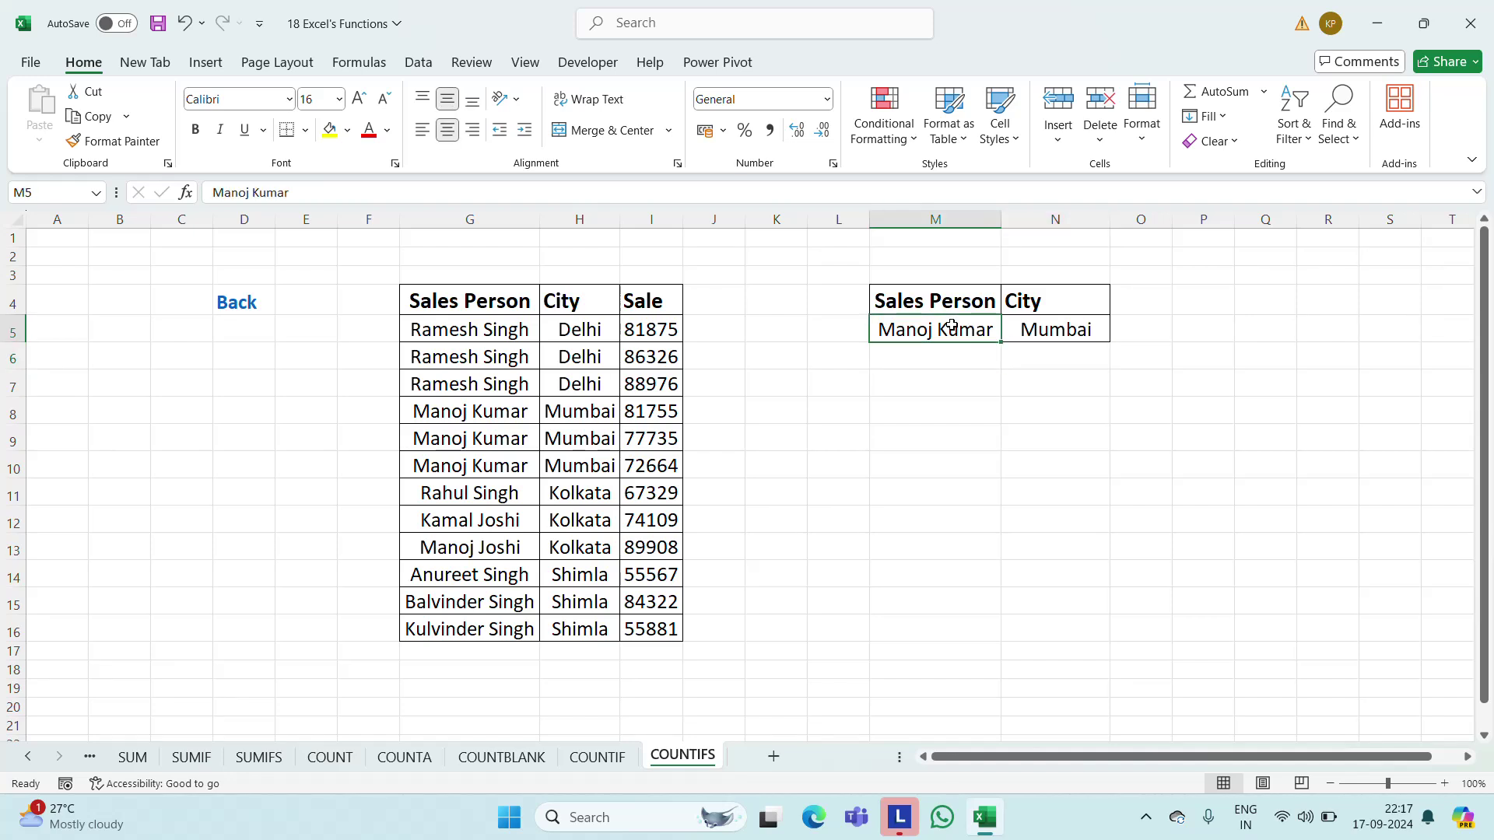
key(Down)
key(Up)
key(Right)
key(Right)
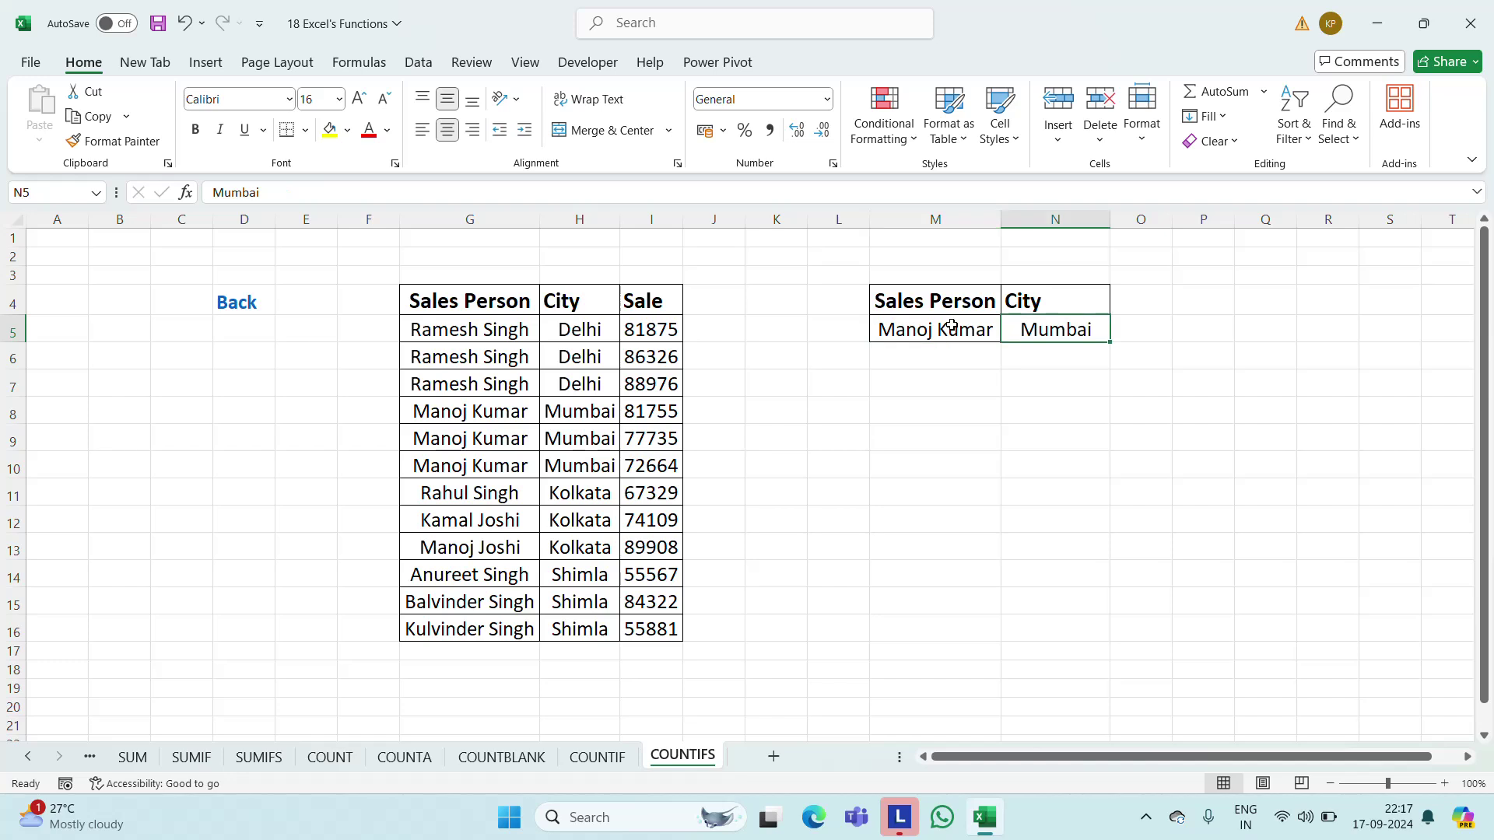
key(Left)
key(Left)
key(Right)
key(Right)
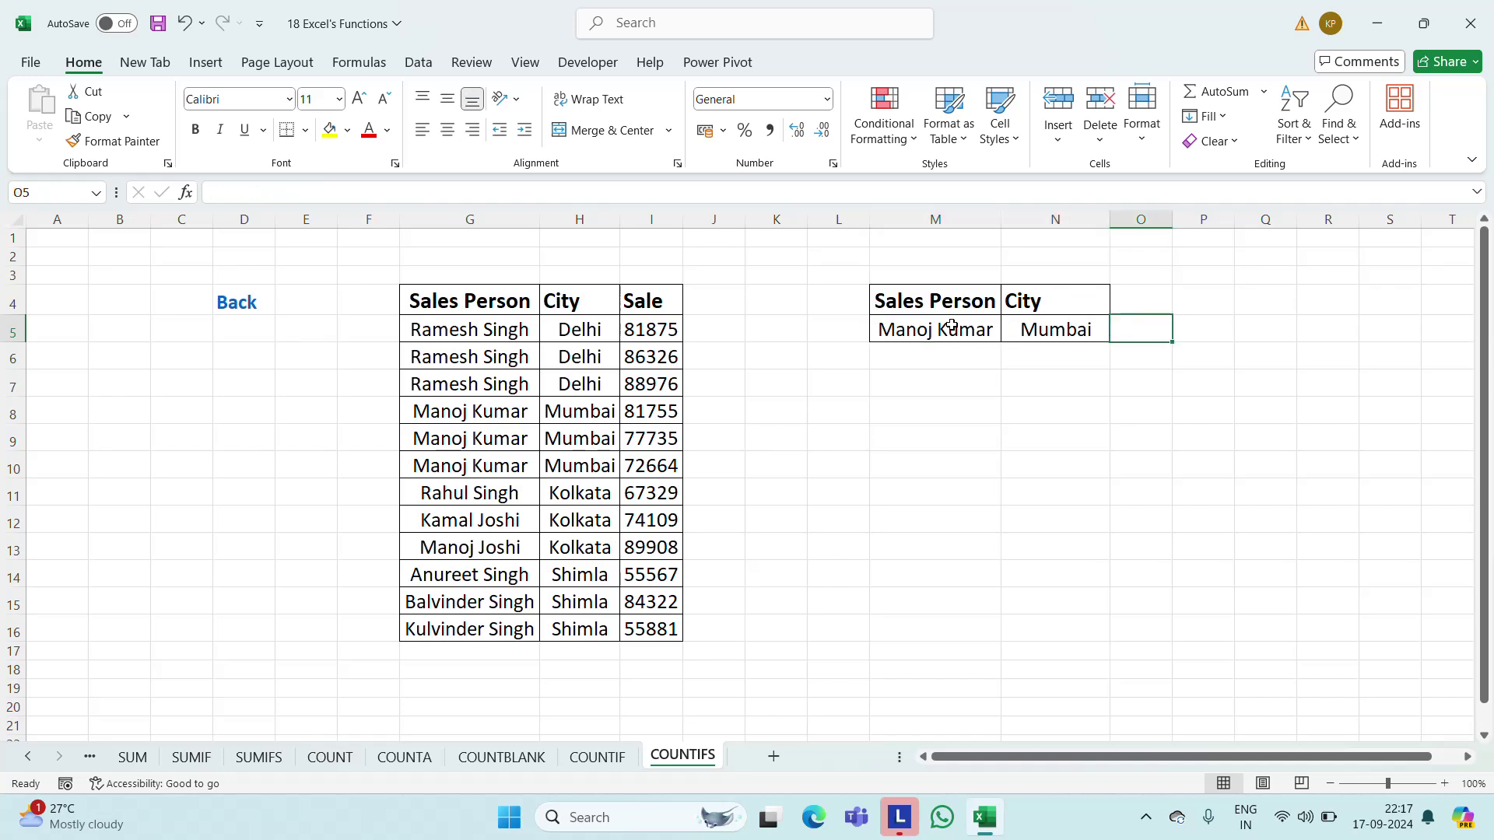
key(Up)
key(Left)
key(Left)
key(Left)
key(Right)
key(Right)
key(Right)
key(Right)
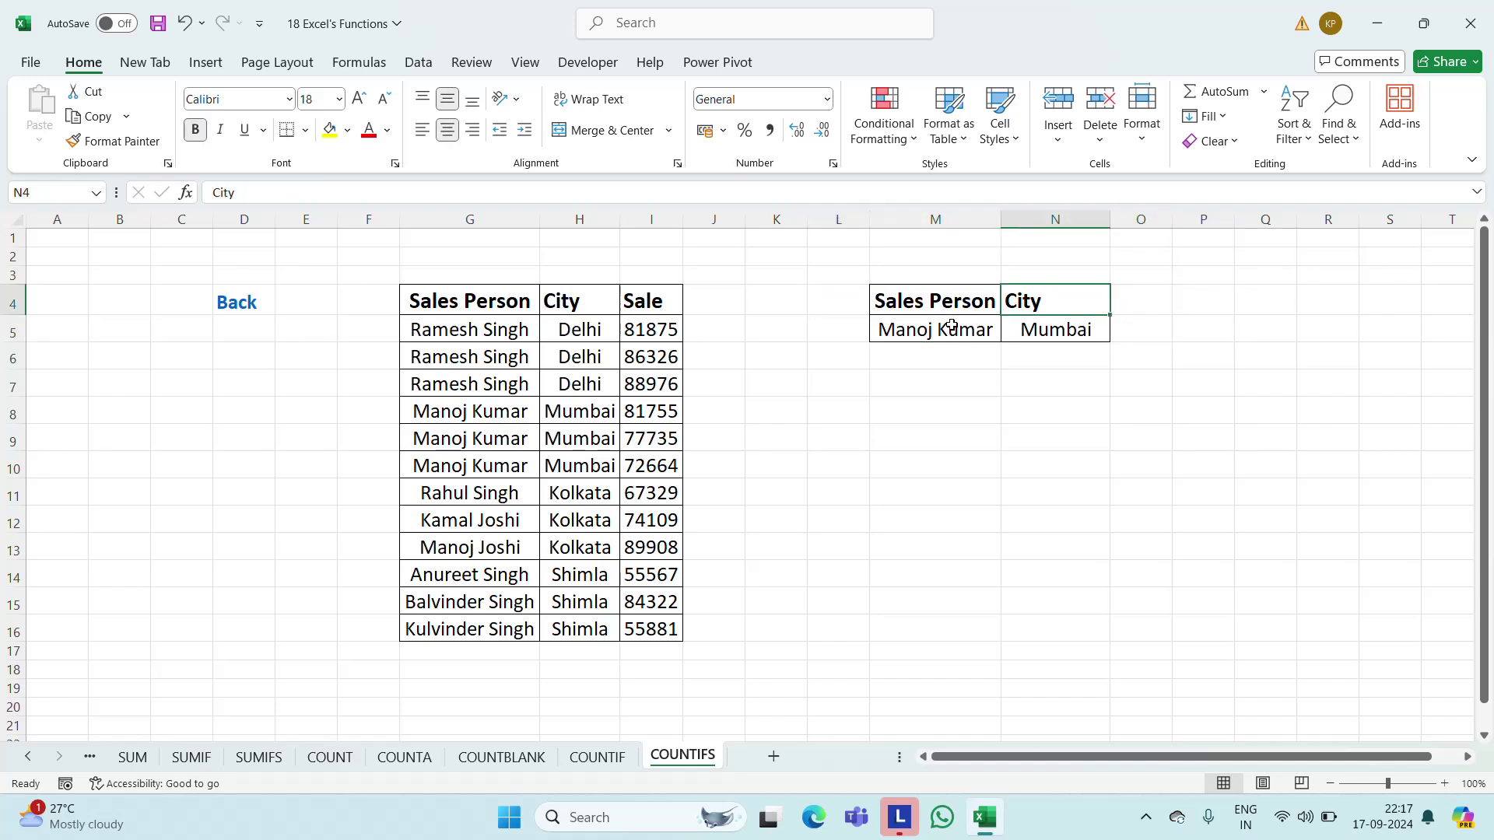
key(Left)
key(Down)
key(Left)
key(Left)
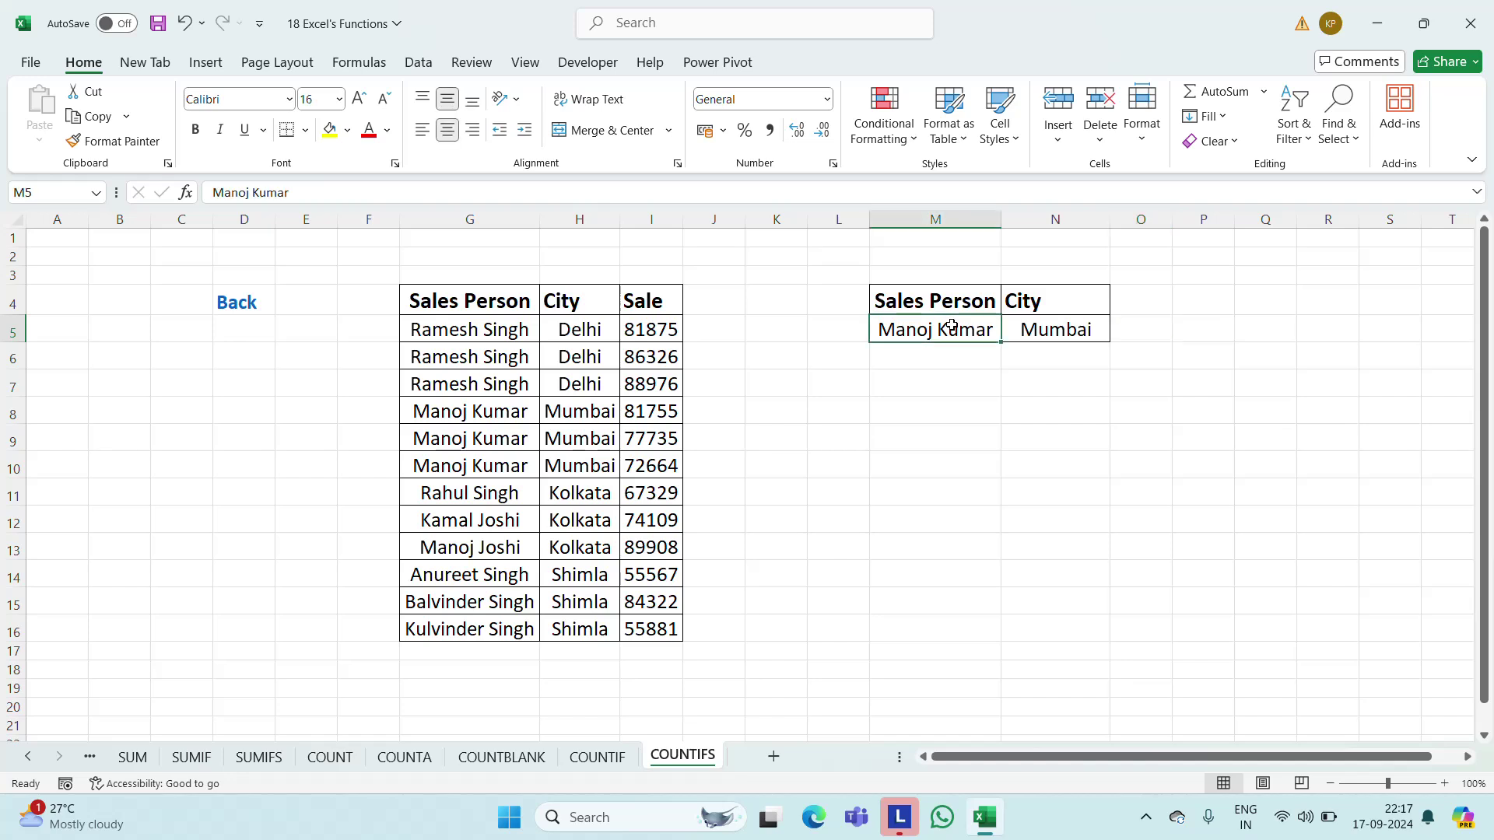
Set the font size of cell O5 to 16 and begin a COUNTIFS formula in it
key(Right)
key(Right)
key(Right)
key(Left)
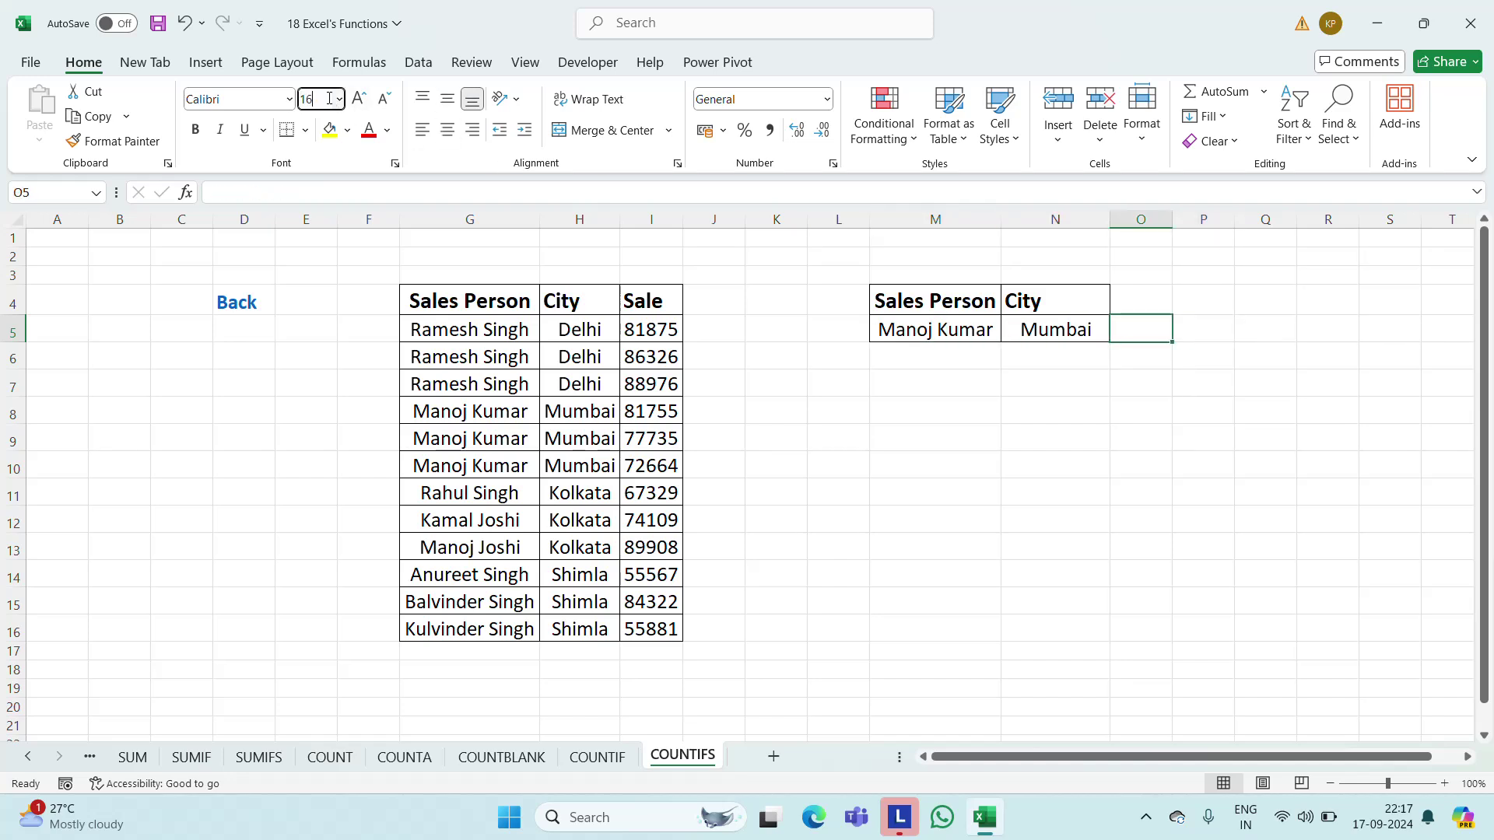
key(Right)
key(Left)
text(=coun)
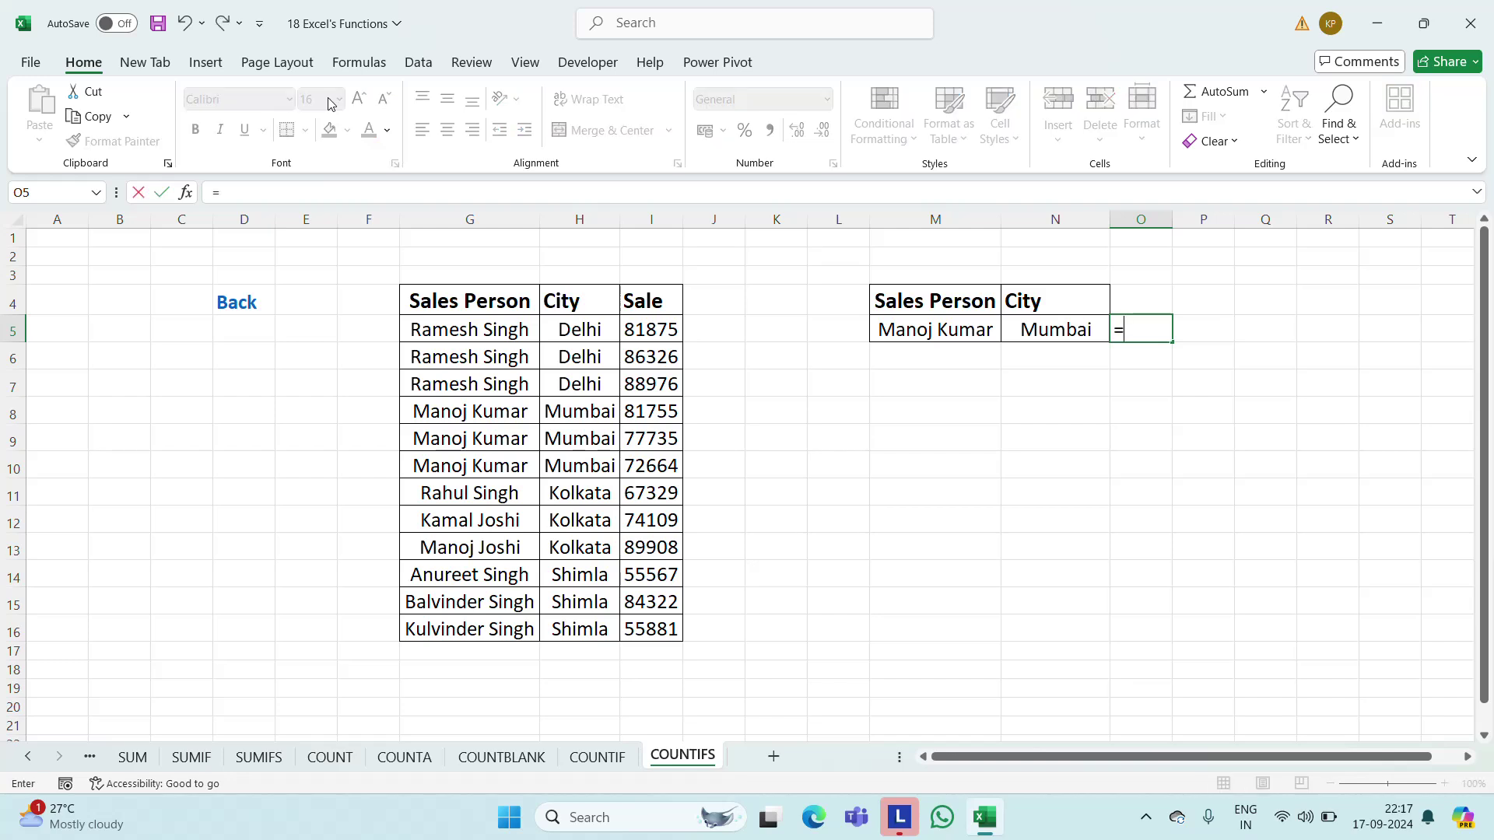
key(Down)
key(Down)
key(Down)
key(Down)
key(Tab)
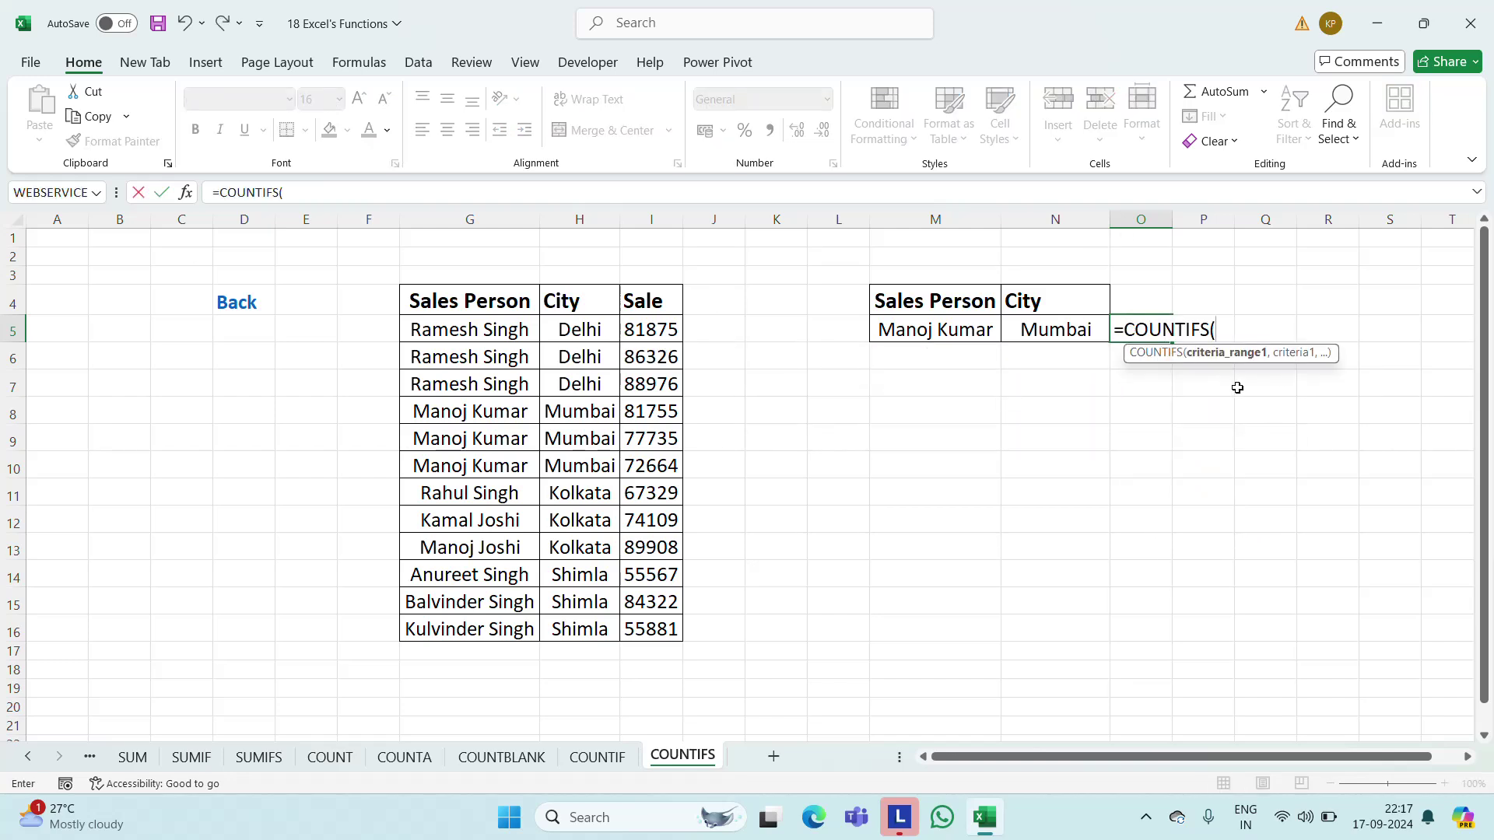
Give the COUNTIFS formula G5:G16 as its first criteria range and M5 as the first criterion
click(456, 333)
key(ctrl+shift+Down)
text(,)
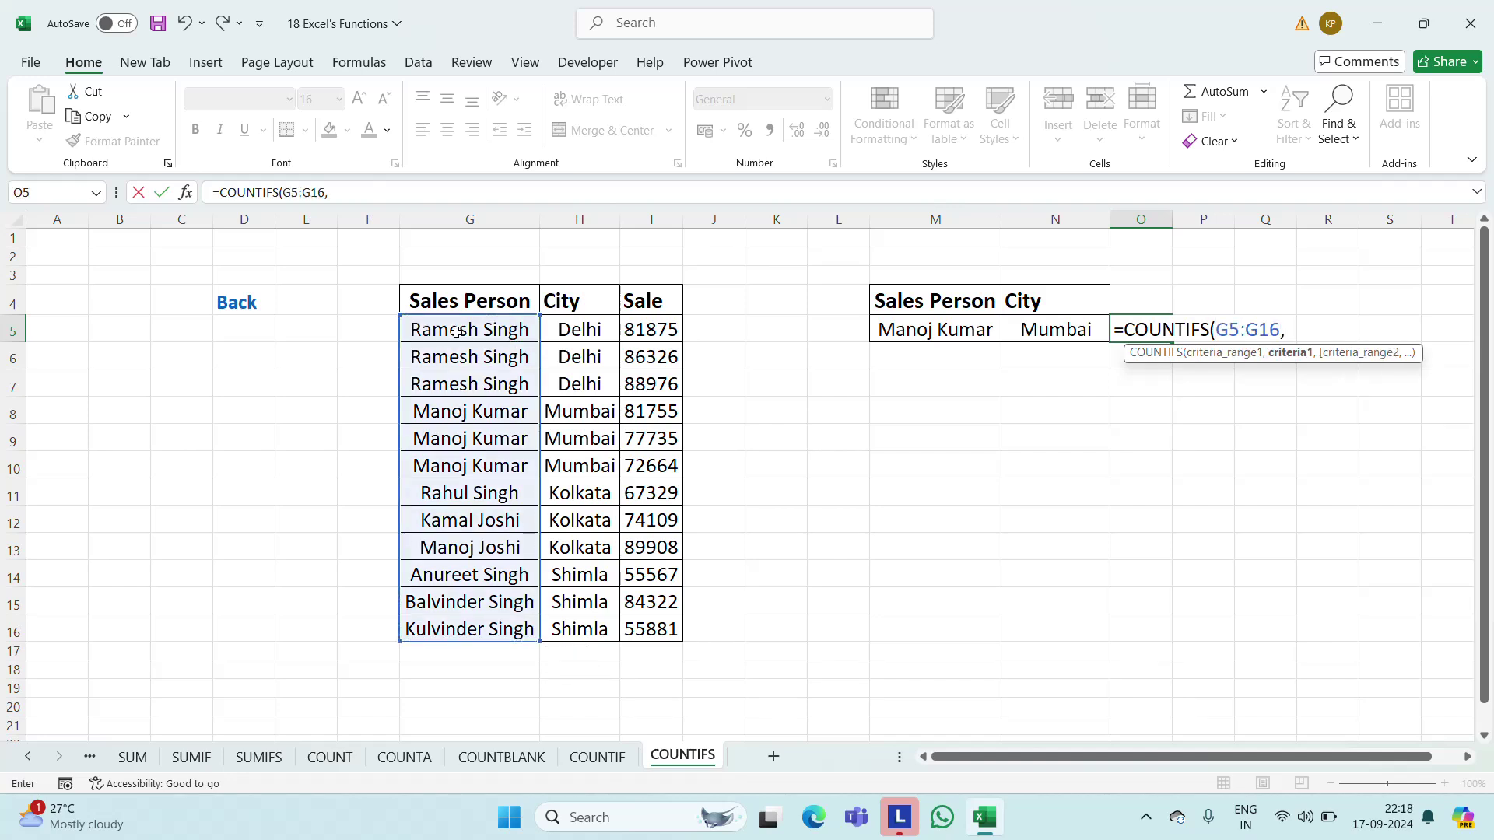
click(963, 335)
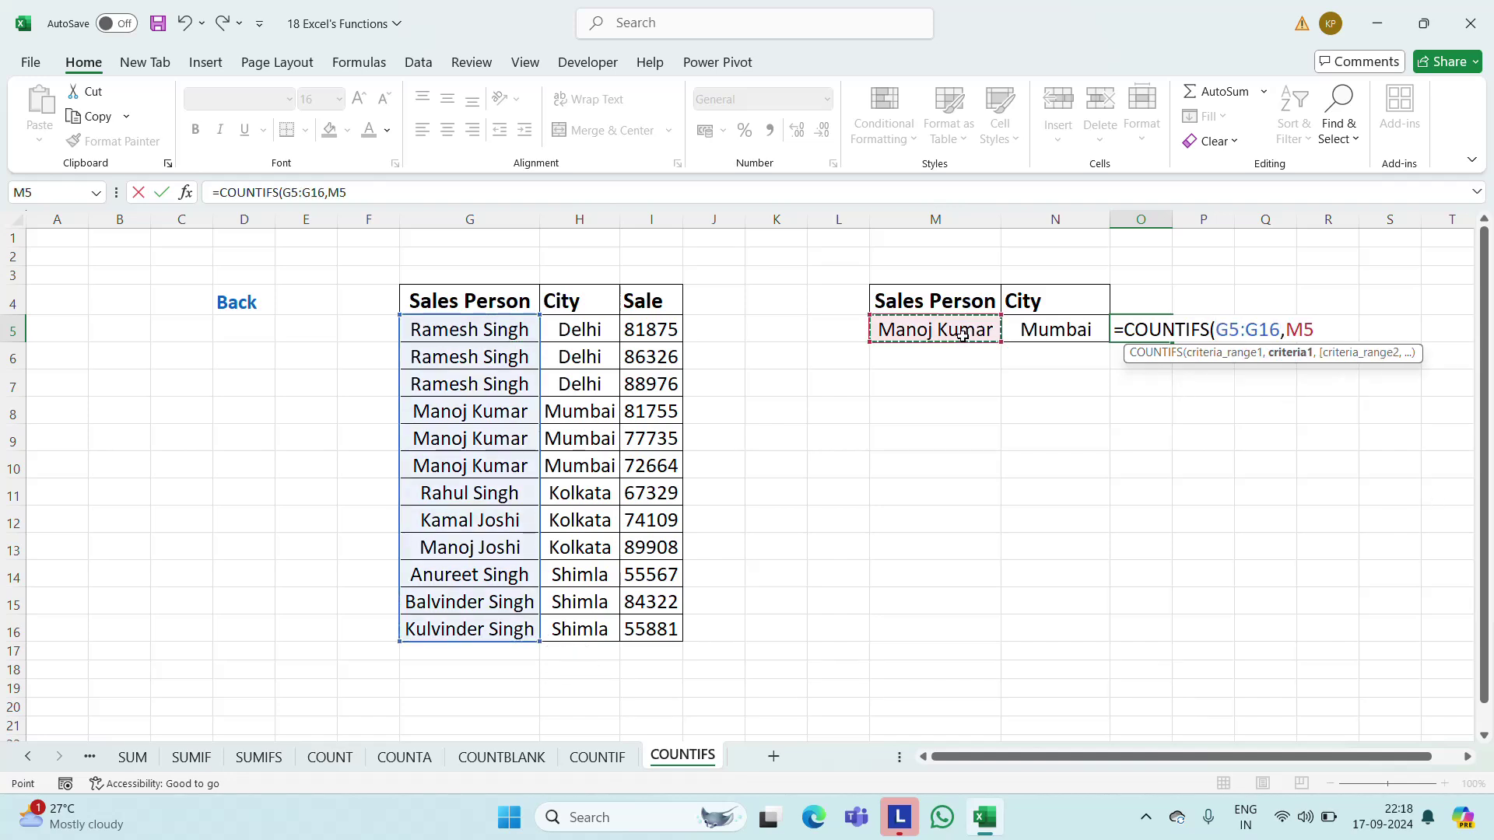
text(,)
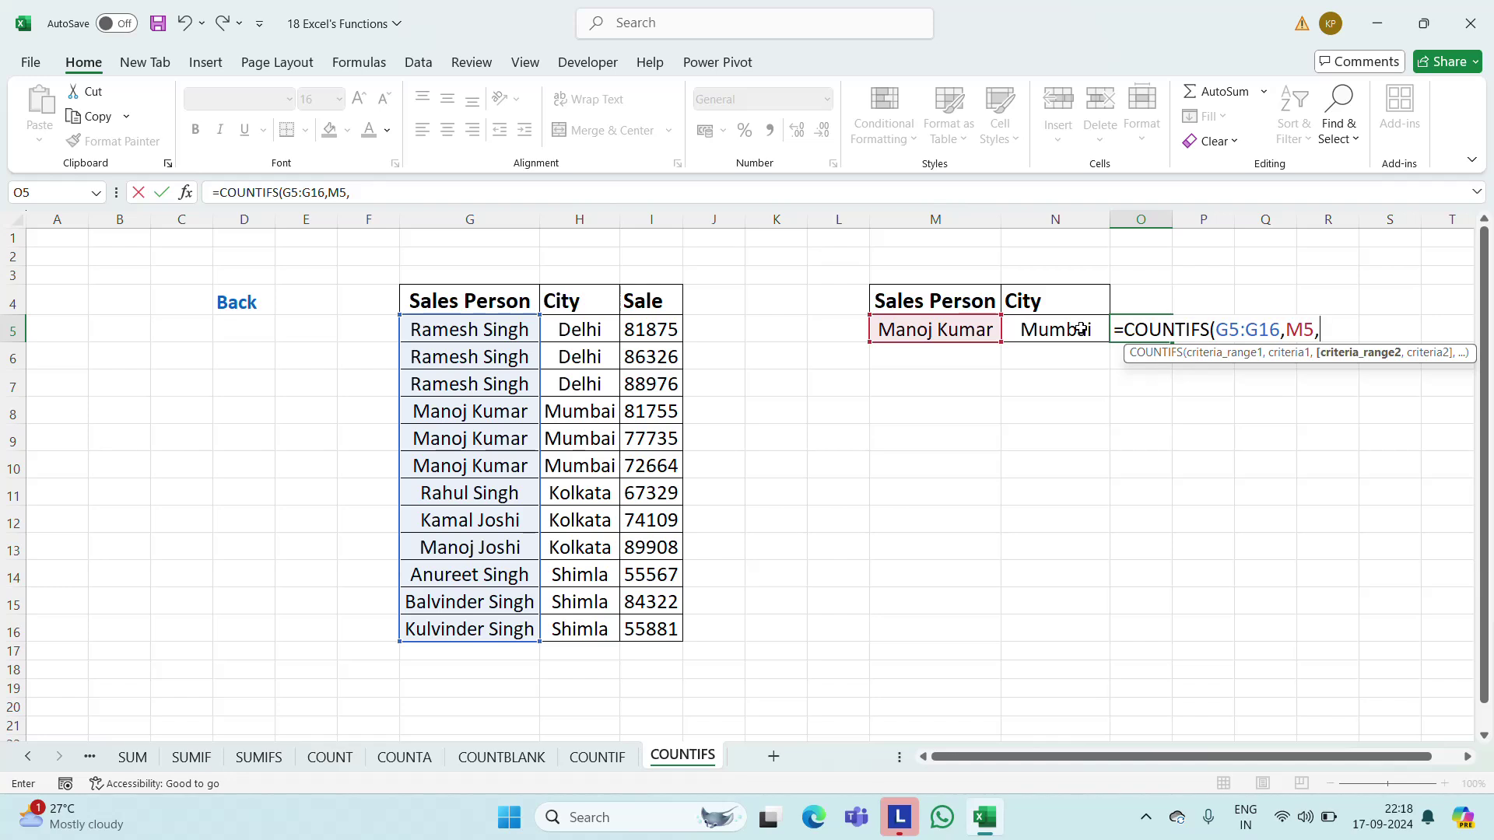
Add H5:H16 as the second criteria range with N5 as its criterion, and complete the COUNTIFS formula in O5
click(588, 337)
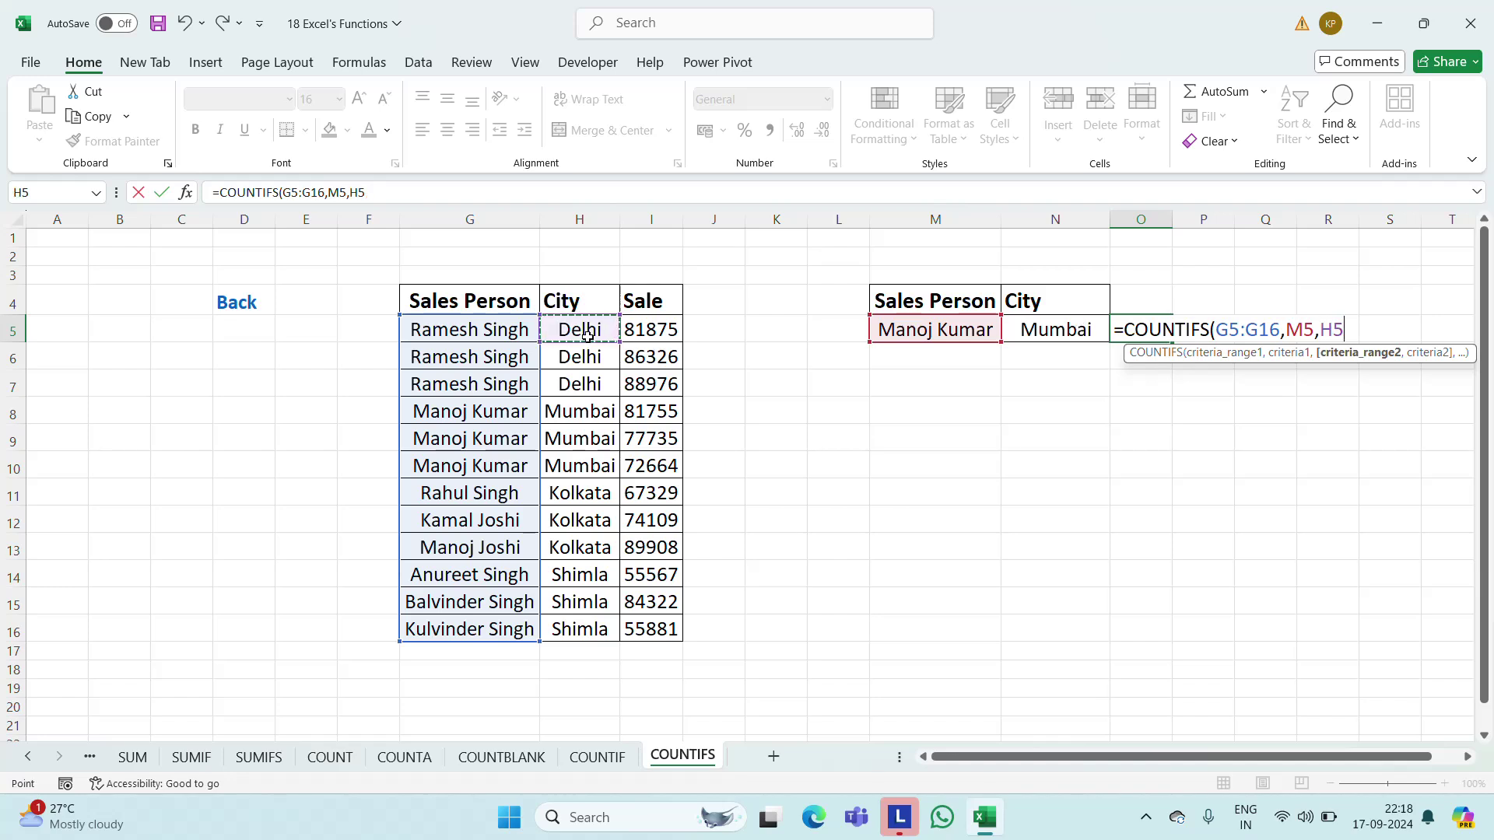
key(ctrl+shift+Down)
text(,)
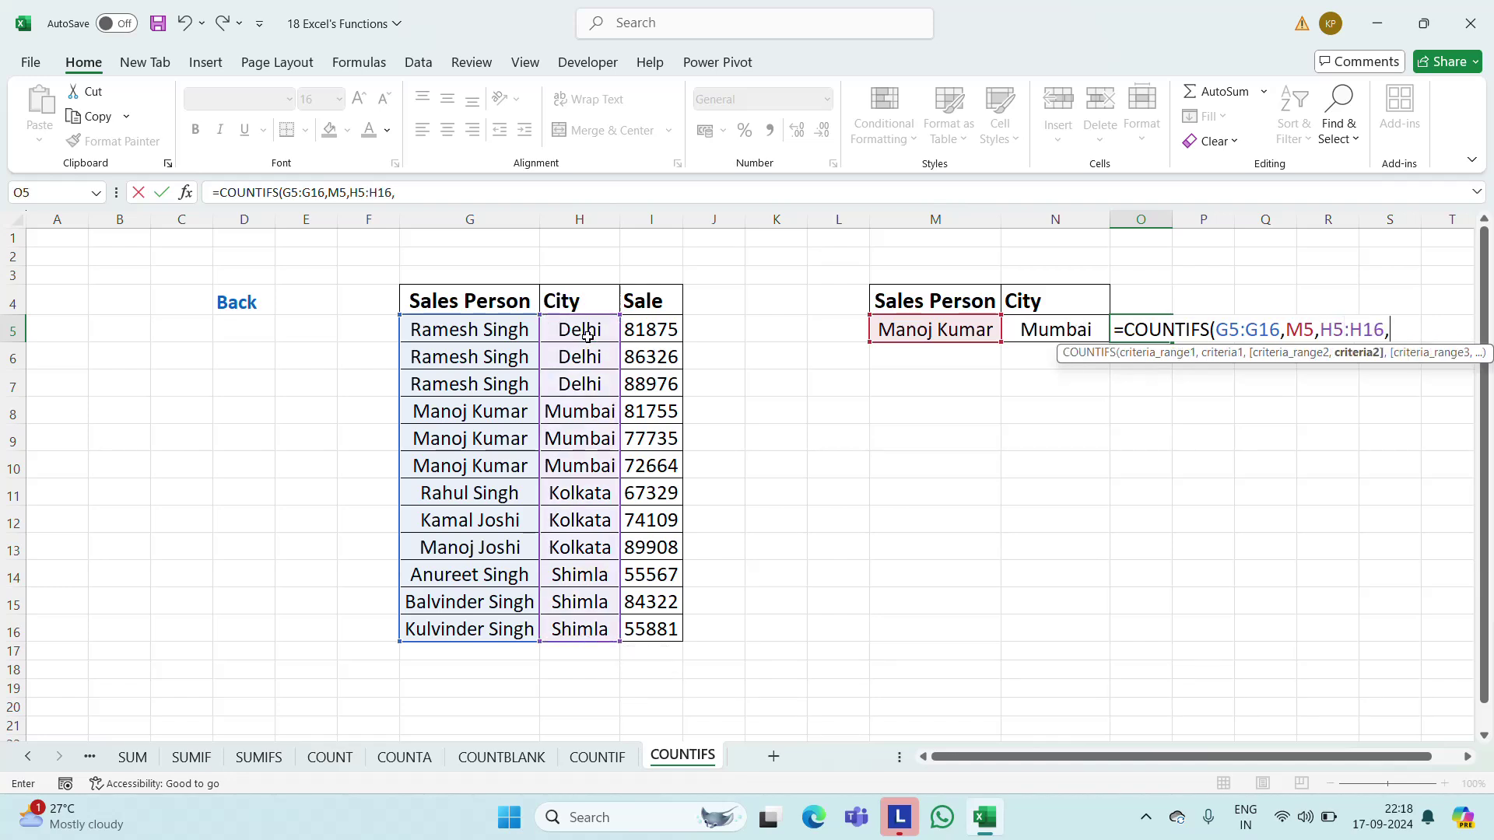
click(1045, 327)
key(ctrl+Return)
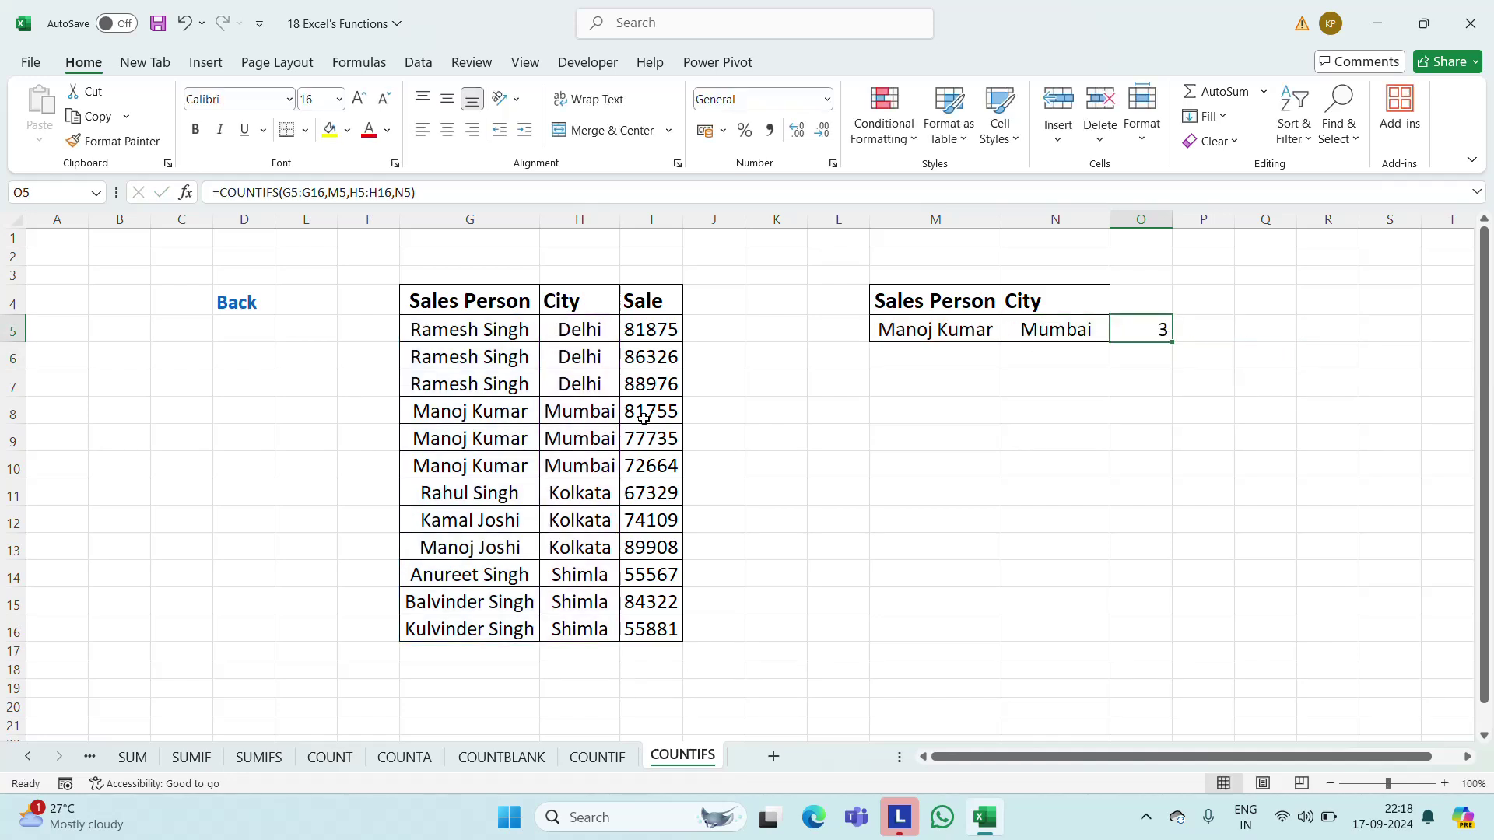
Try the city Delhi in H8 to test the COUNTIFS count, and undo the change
click(586, 414)
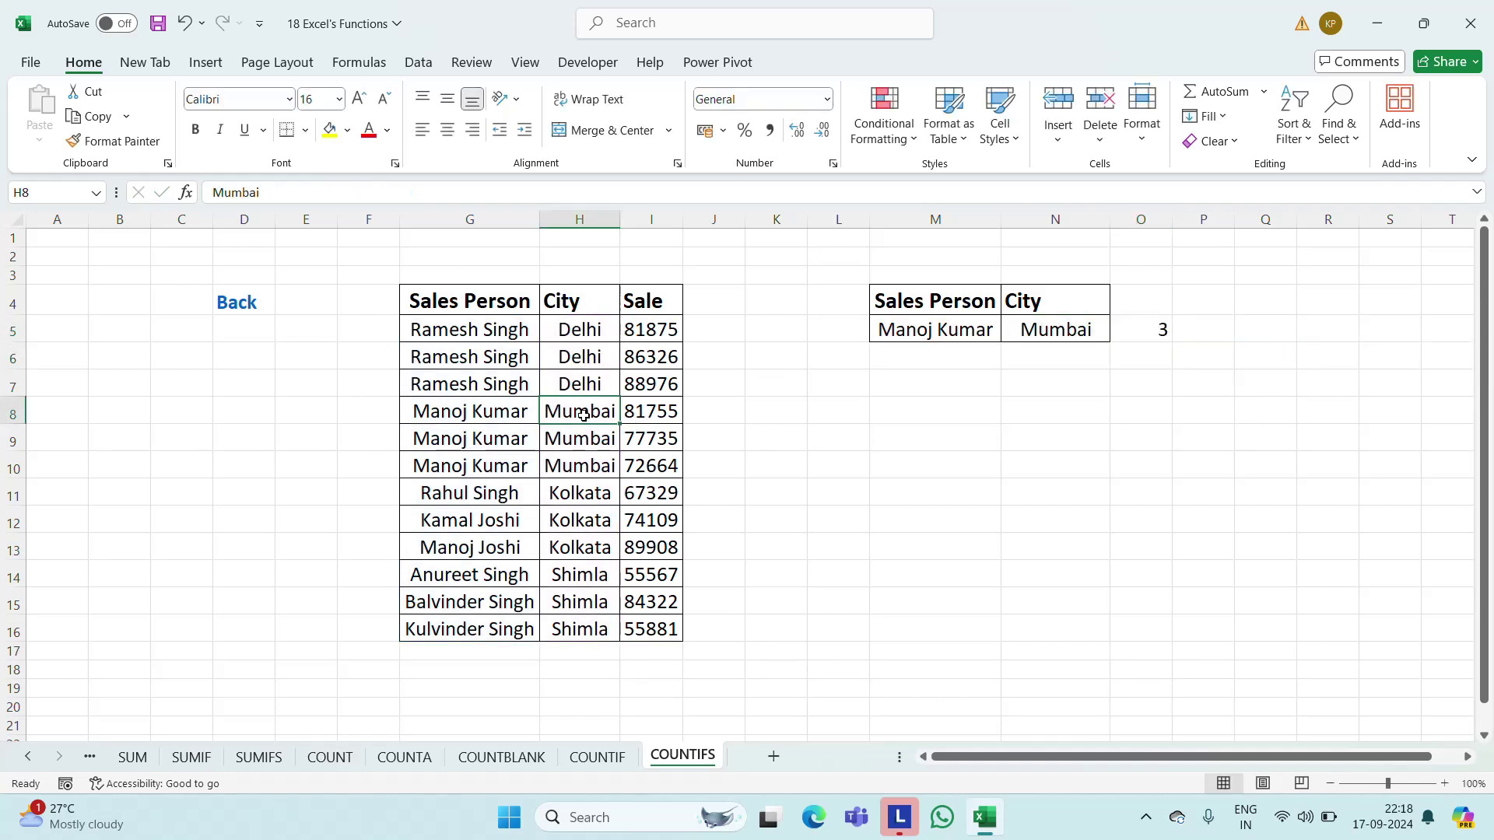
key(Left)
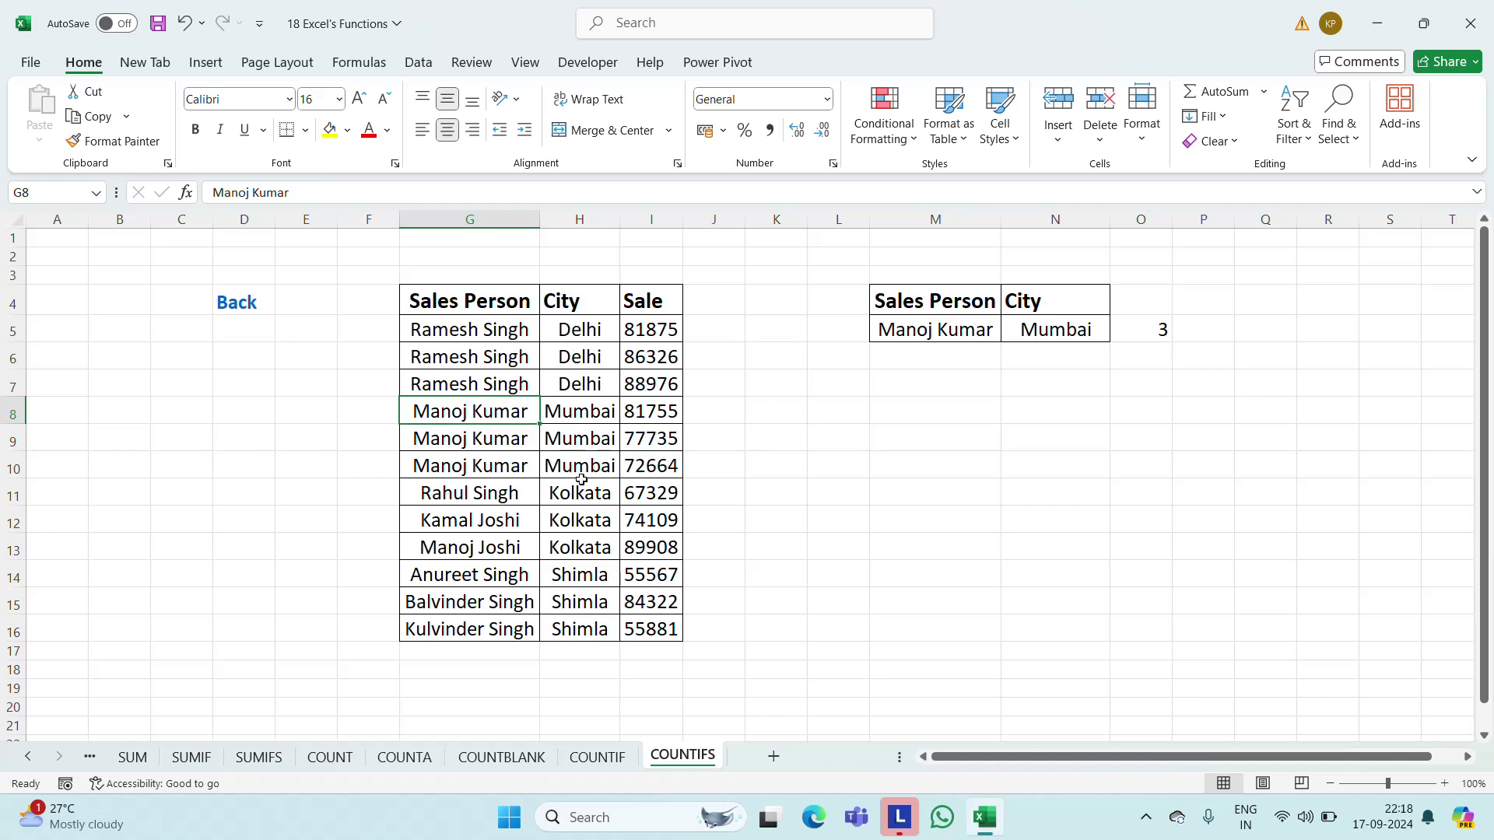
key(Right)
text(D)
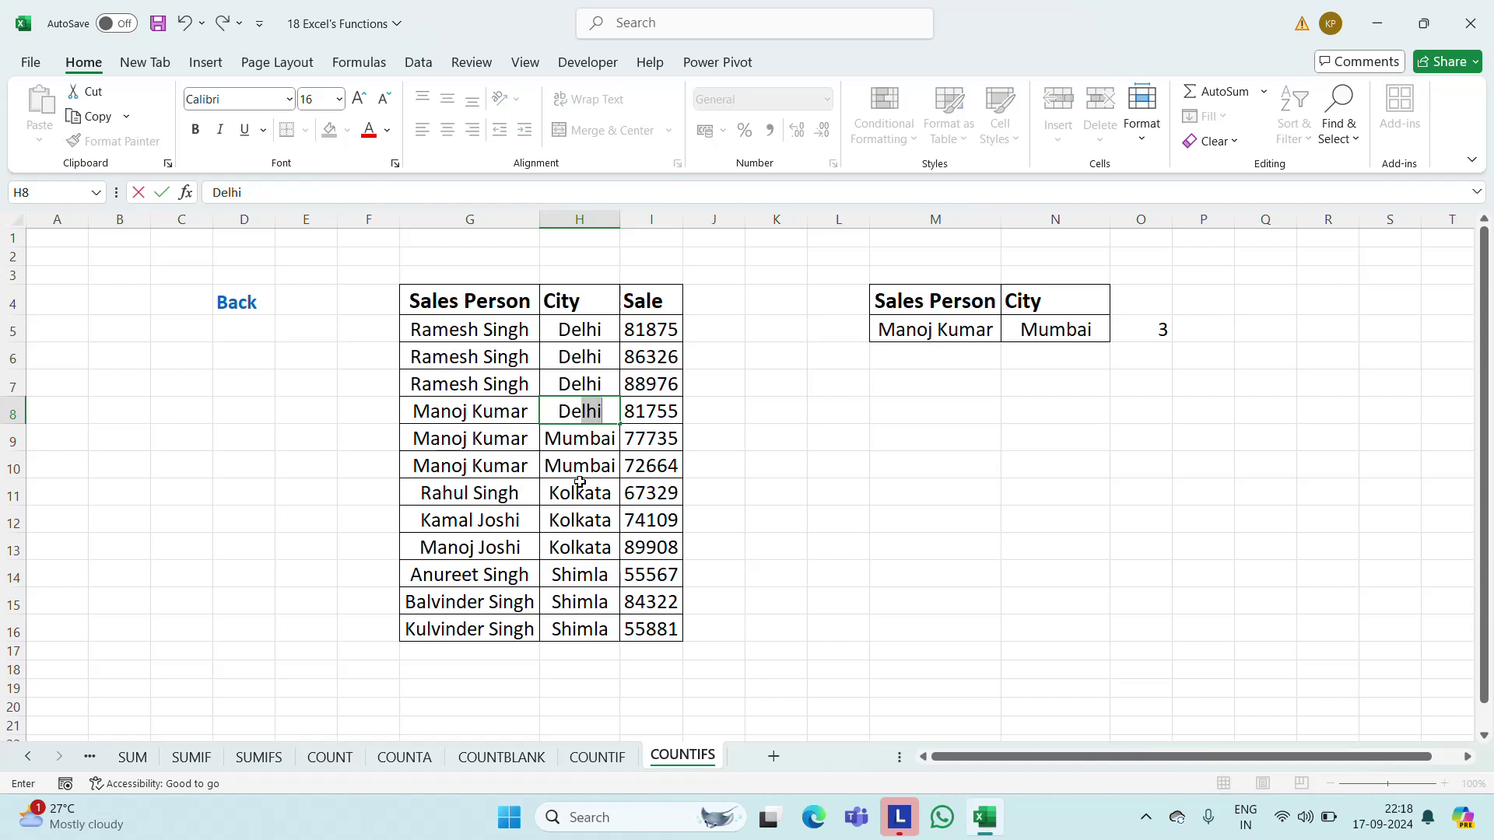
key(ctrl+Return)
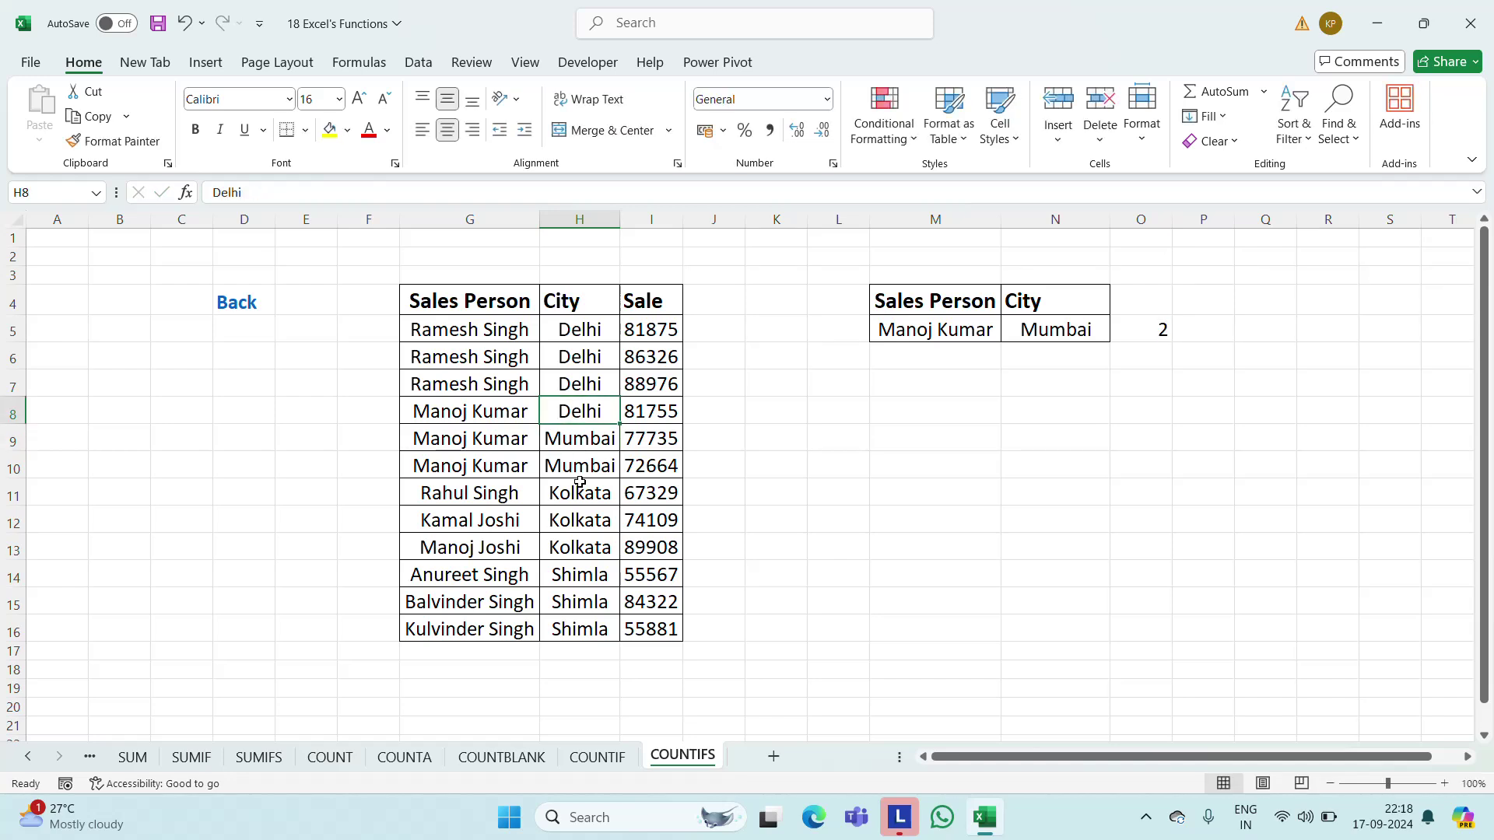
key(ctrl+z)
Copy the city Delhi from H5 to the criterion cell N5
click(1069, 336)
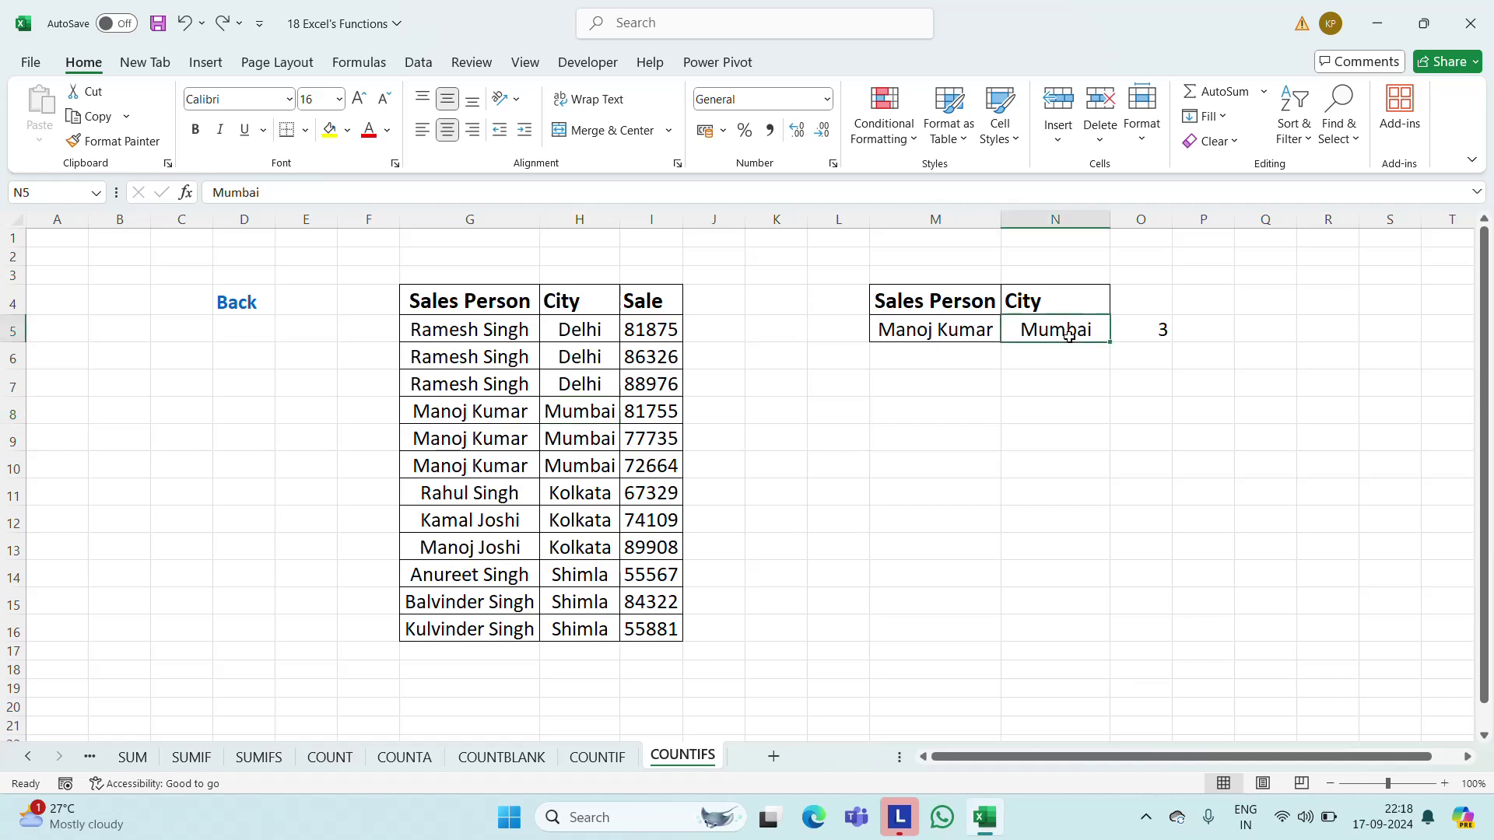
key(Left)
key(Left)
key(Left)
key(Left)
key(Left)
key(Left)
key(ctrl+c)
key(Right)
key(Right)
key(Right)
key(Right)
key(Right)
key(Right)
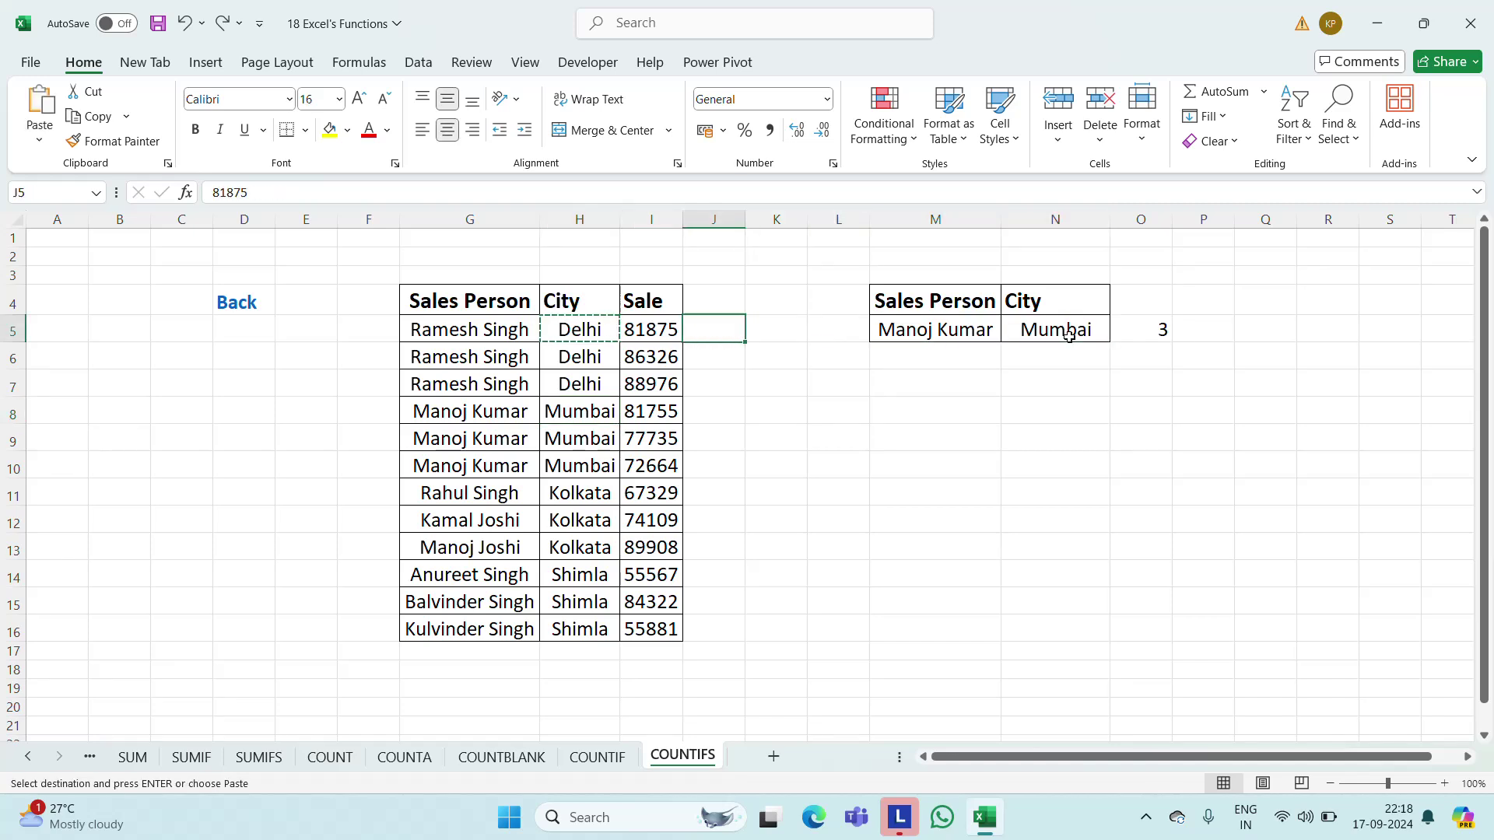
key(ctrl+v)
key(Escape)
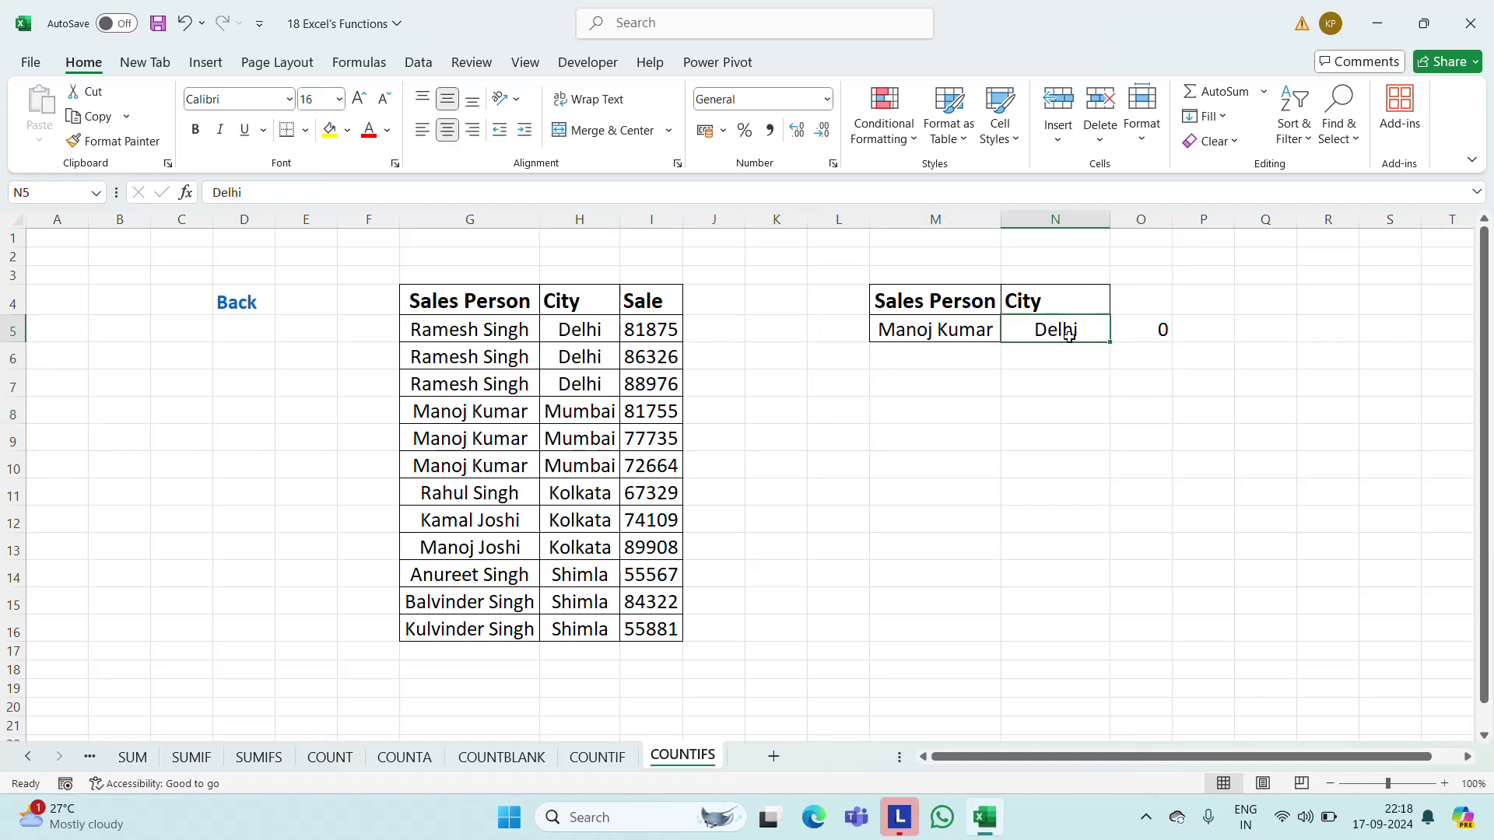
Undo the pasted city in N5
key(Left)
key(Right)
key(ctrl+z)
key(Left)
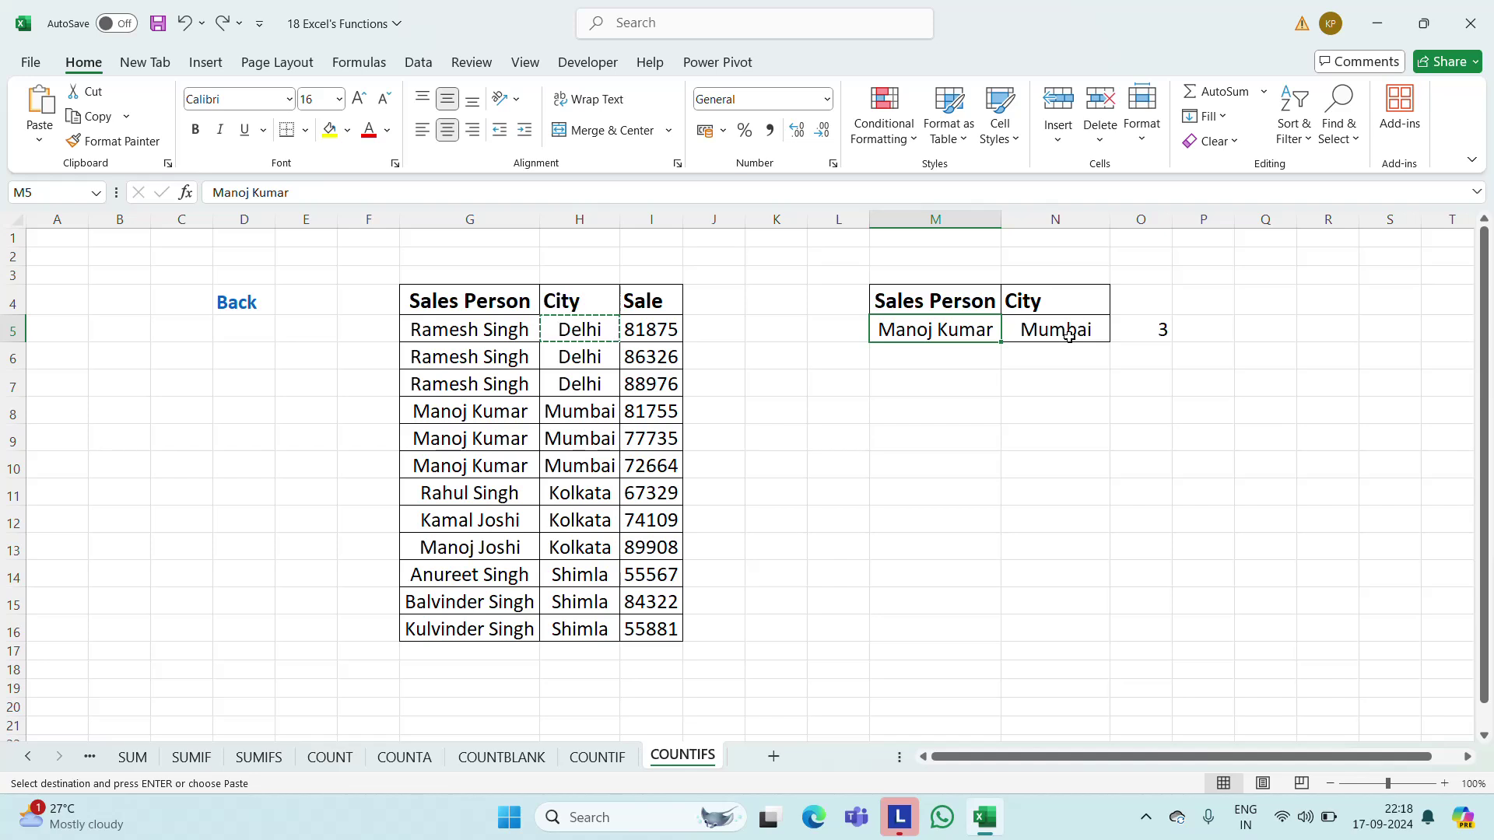
click(458, 467)
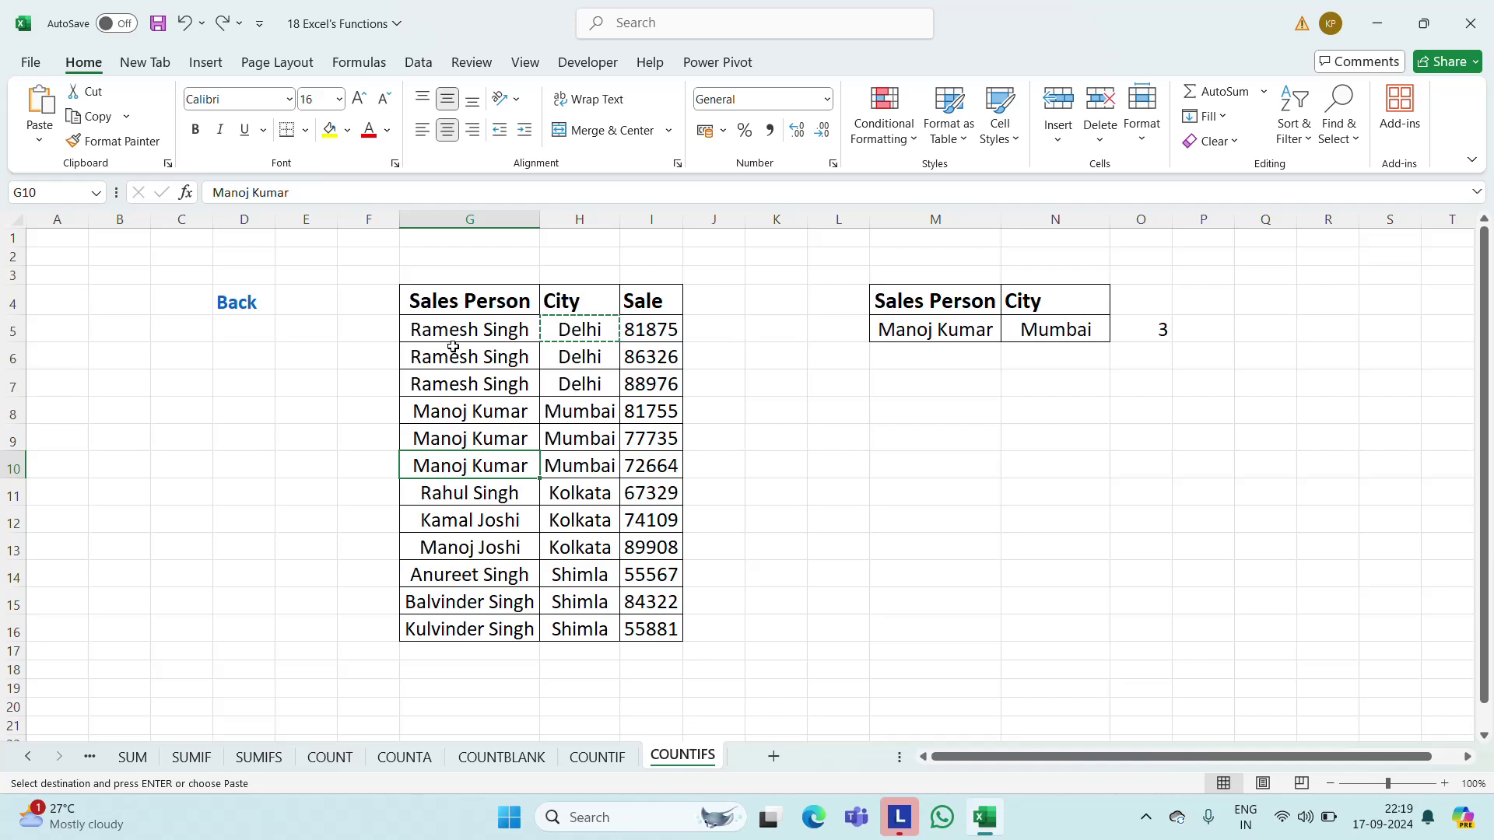
Go back through the worksheets to the 18 Excel's Functions overview sheet and select the empty cell E7
click(89, 756)
click(91, 757)
click(92, 757)
click(91, 757)
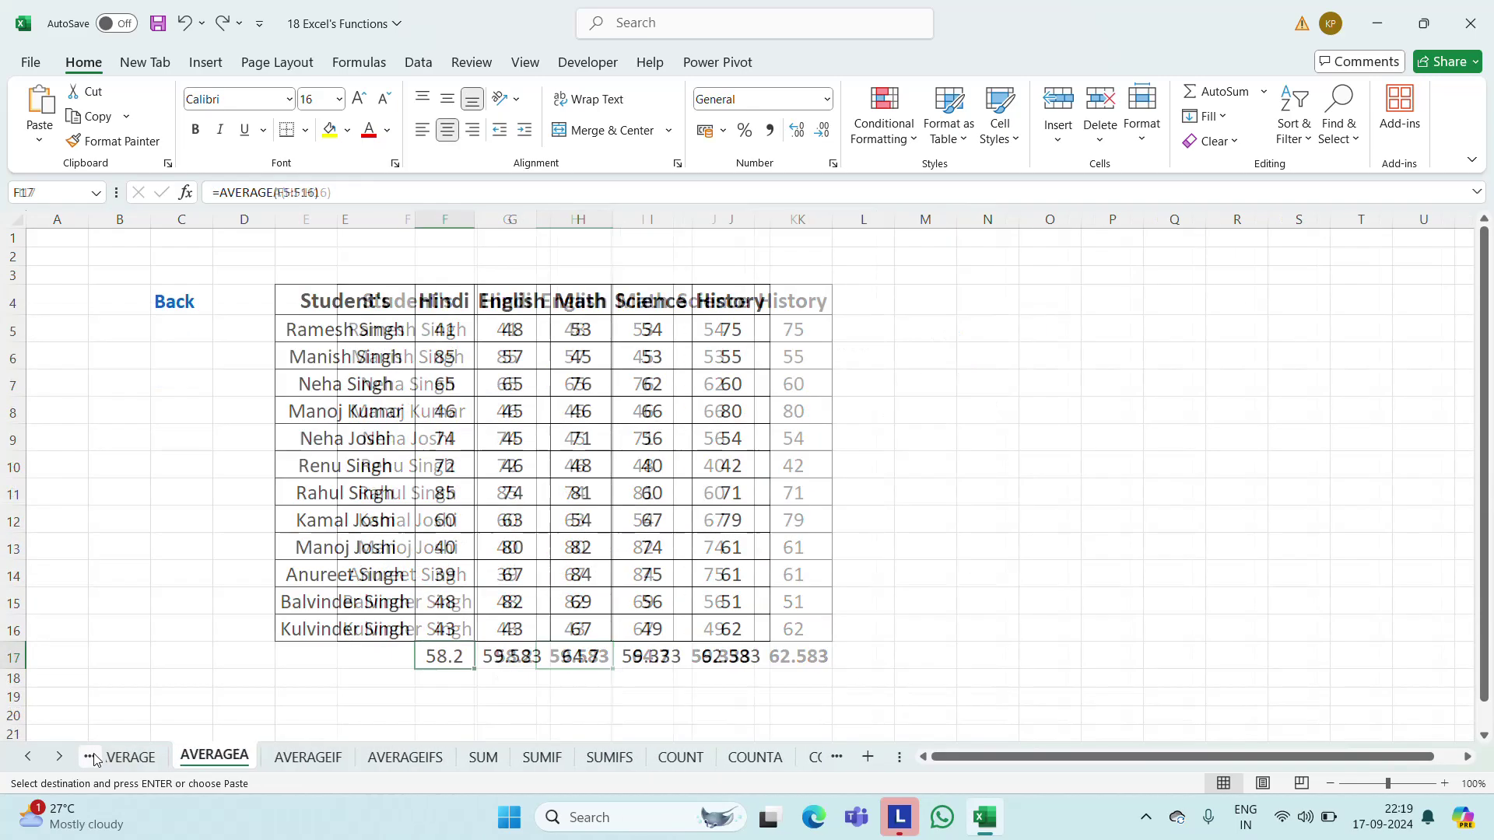
click(91, 757)
click(91, 757)
click(91, 757)
click(91, 757)
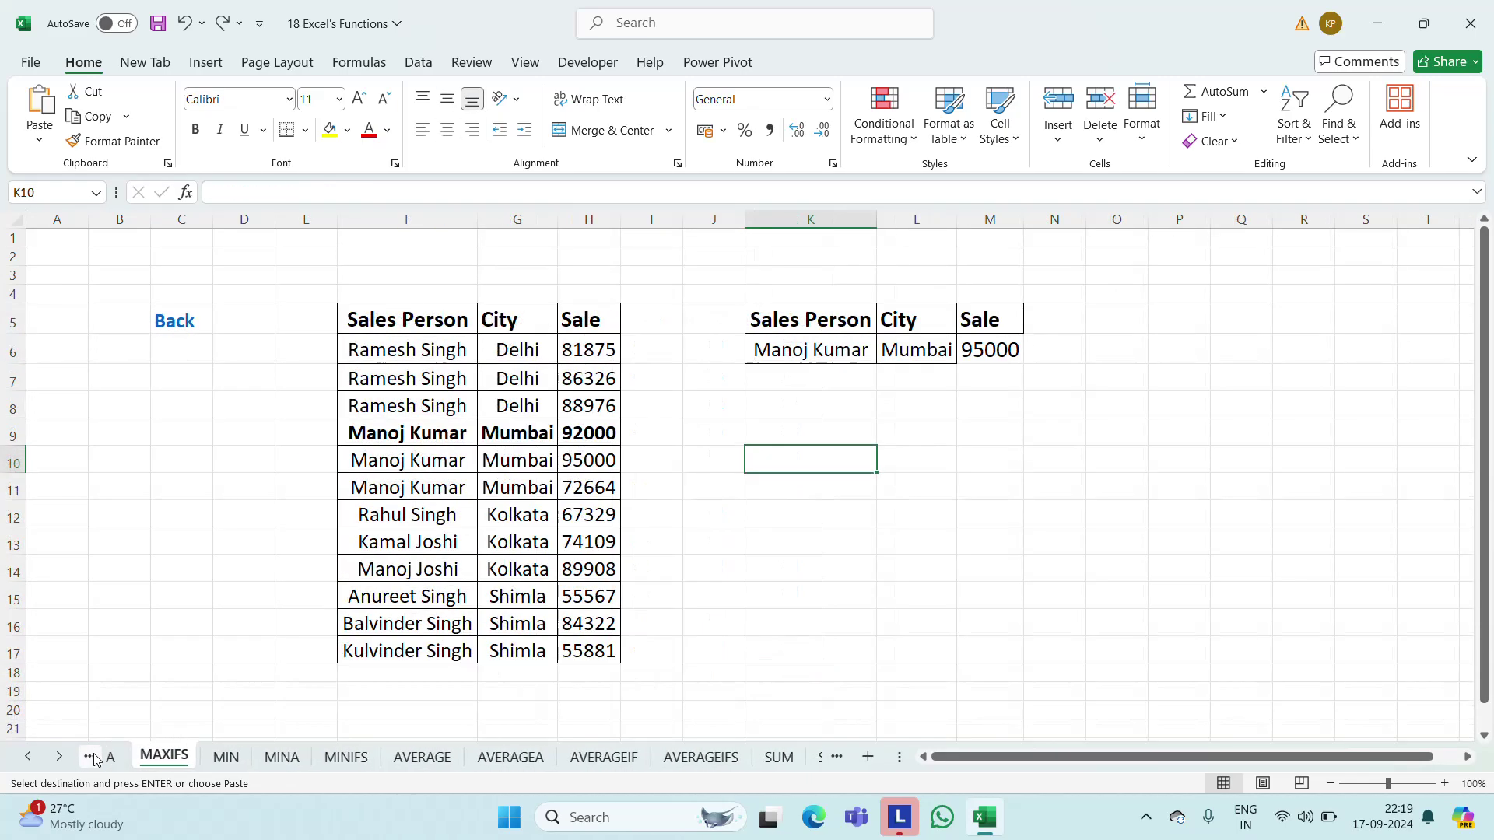
click(91, 757)
click(91, 757)
click(91, 758)
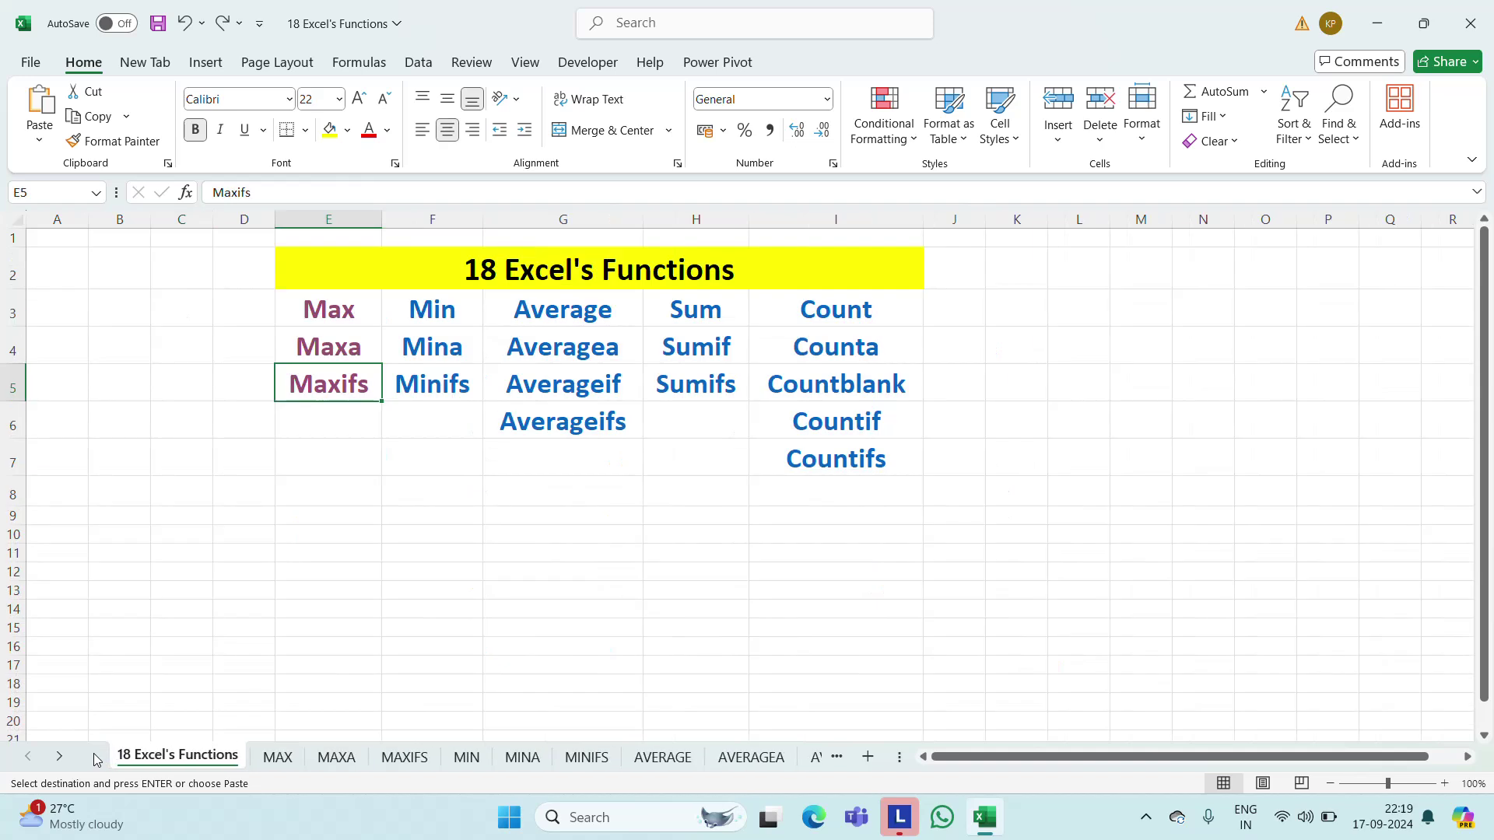
click(332, 450)
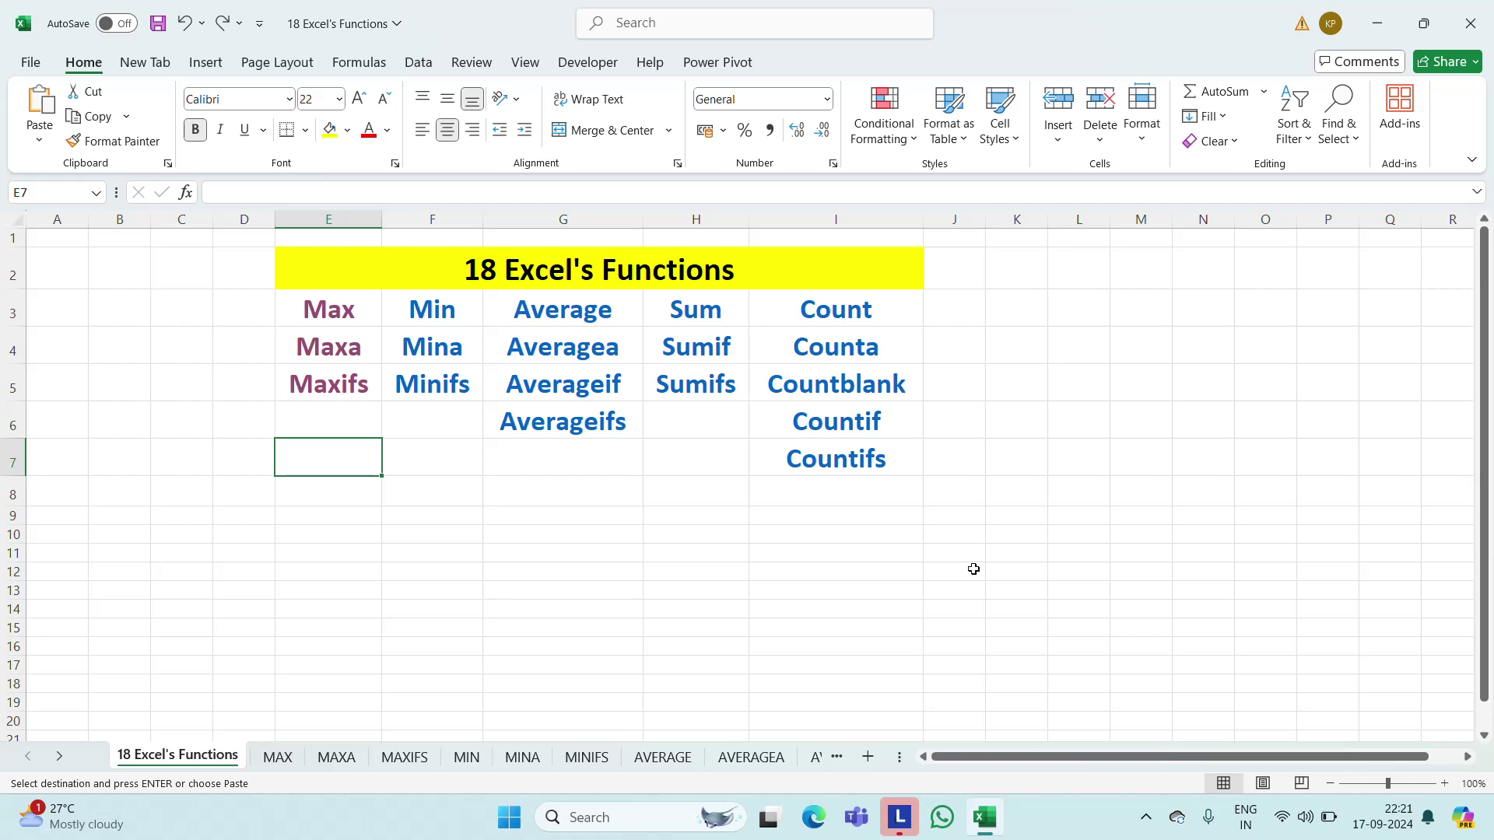
click(1145, 821)
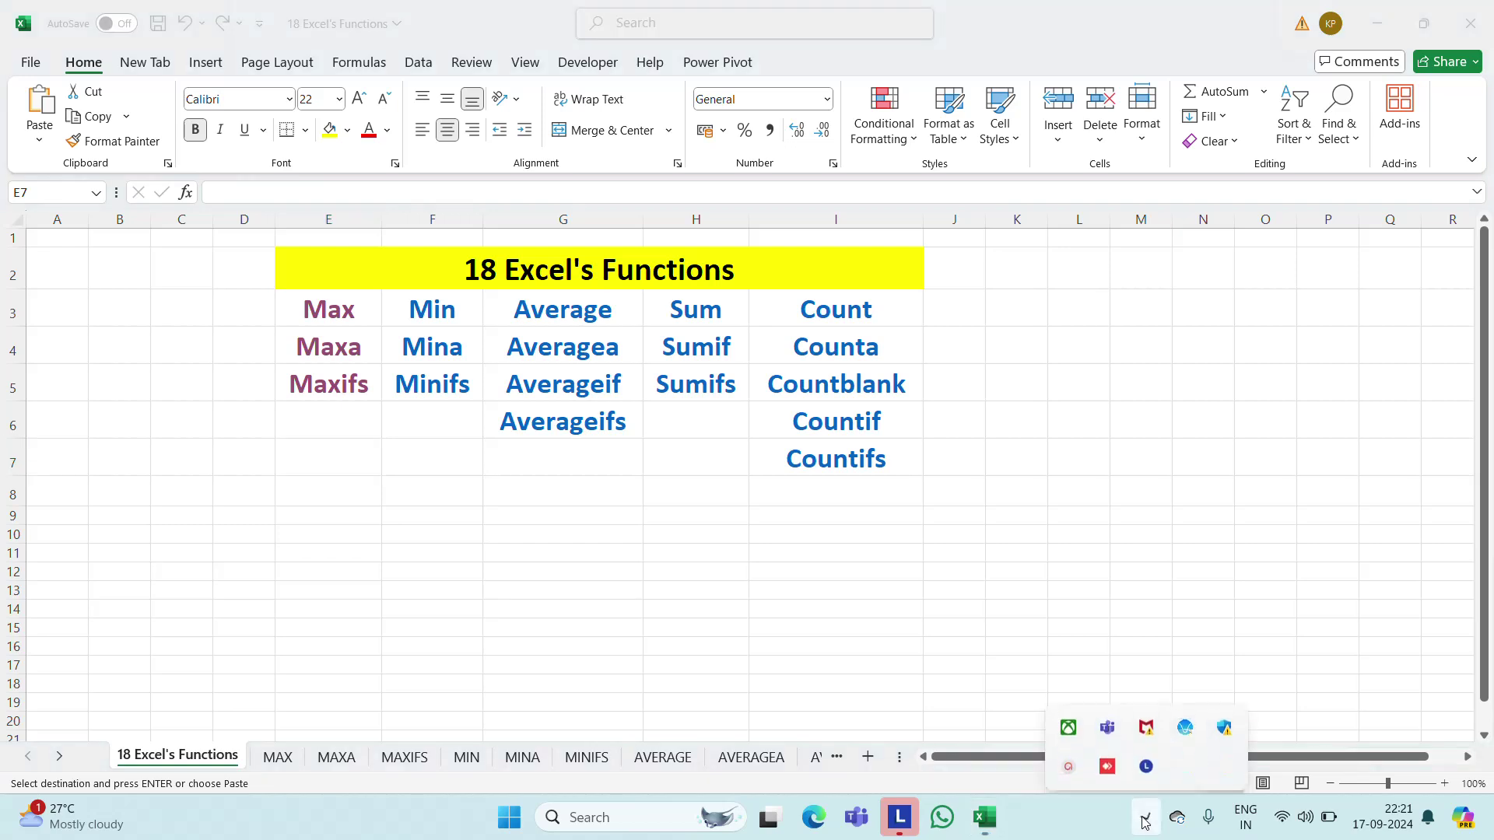
click(1065, 758)
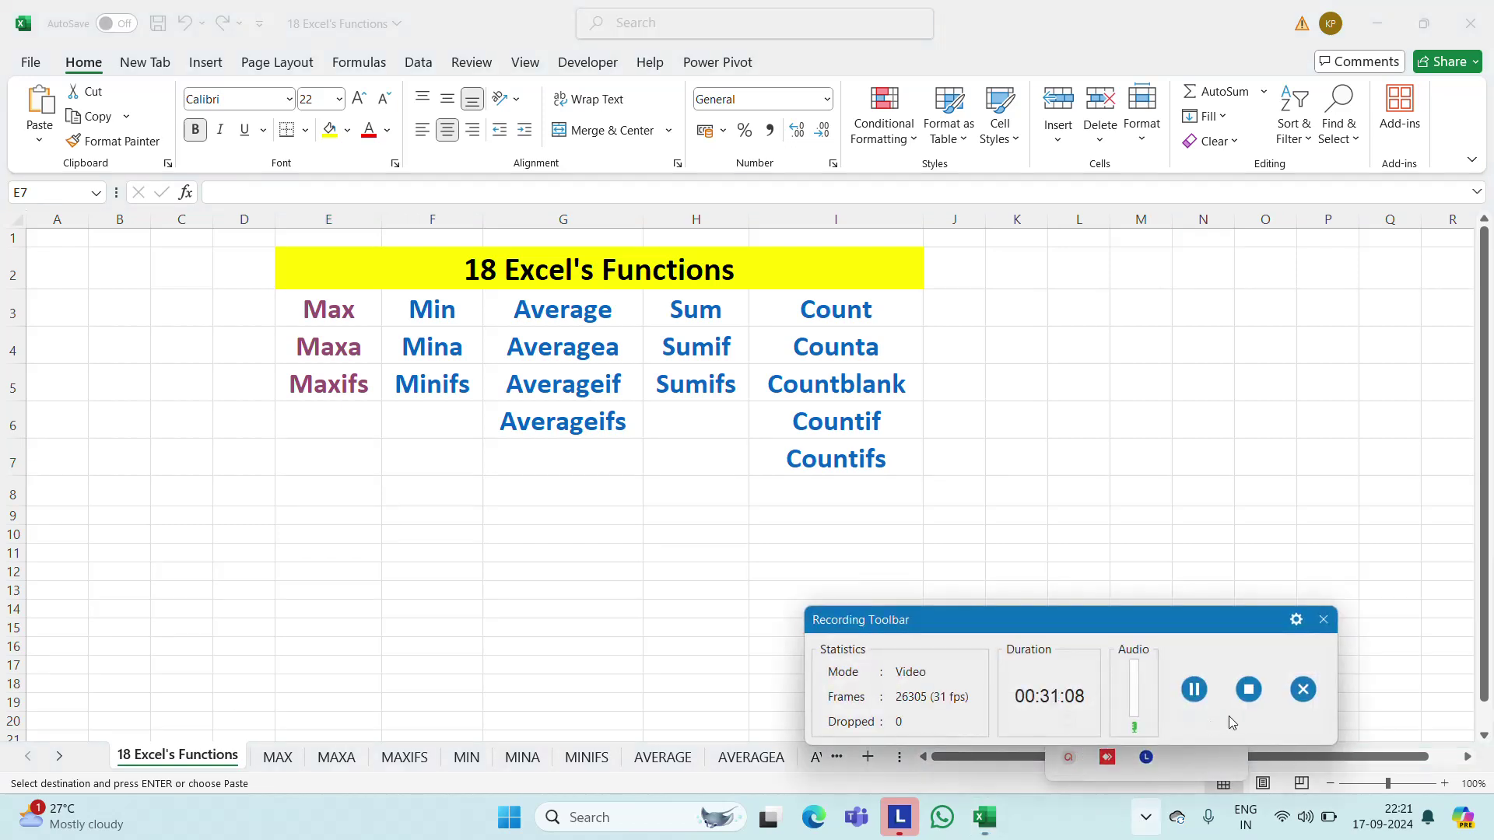